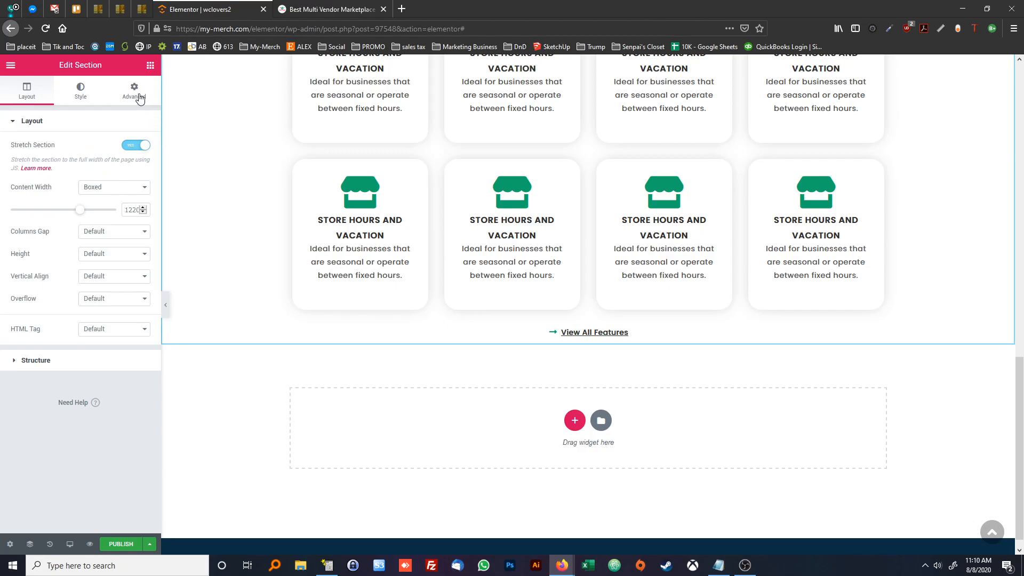
Unlink the margin values of the features section and increase its bottom margin
{"action": "left_click", "coordinate": [137, 167]}
{"action": "left_click_drag", "start_coordinate": [80, 167], "coordinate": [51, 165]}
{"action": "type", "text": "100"}
{"action": "left_click", "coordinate": [252, 393]}
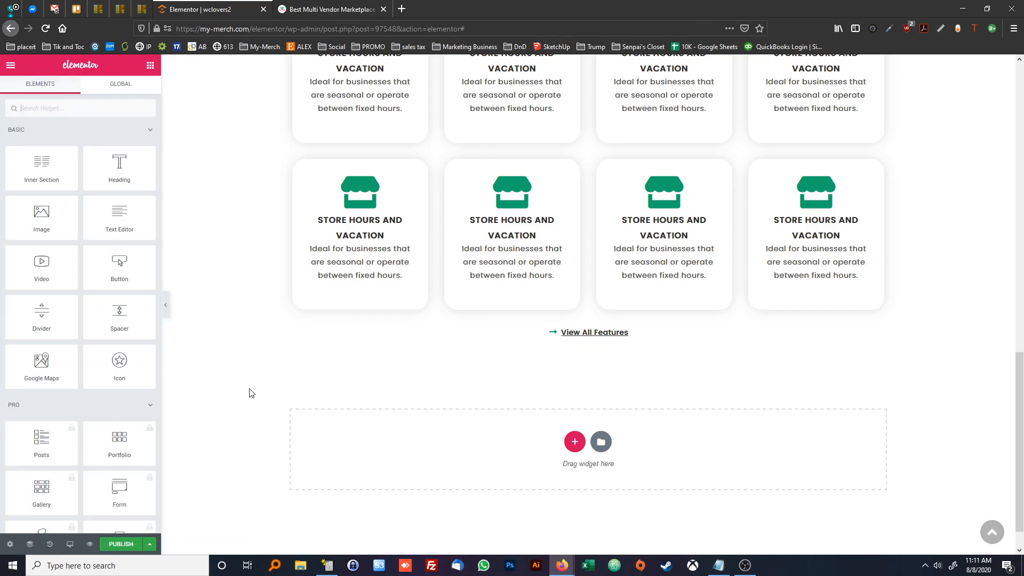
Switch to the wclovers.com reference page and examine the trophy section's headline, tagline, star rating and award badges
{"action": "scroll", "coordinate": [295, 339], "scroll_direction": "down", "scroll_amount": 1}
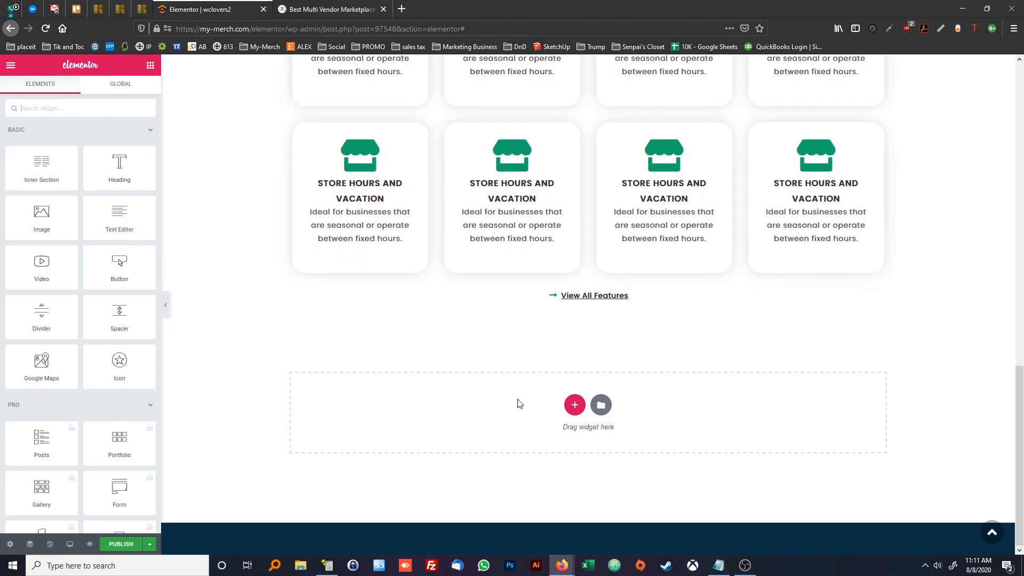
{"action": "left_click", "coordinate": [330, 9]}
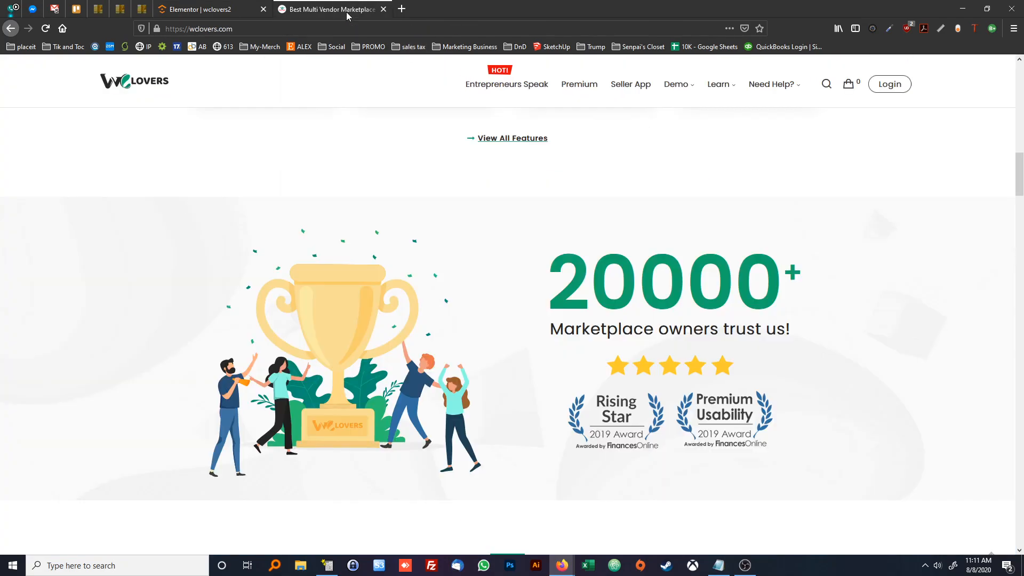
{"action": "scroll", "coordinate": [386, 146], "scroll_direction": "down", "scroll_amount": 2}
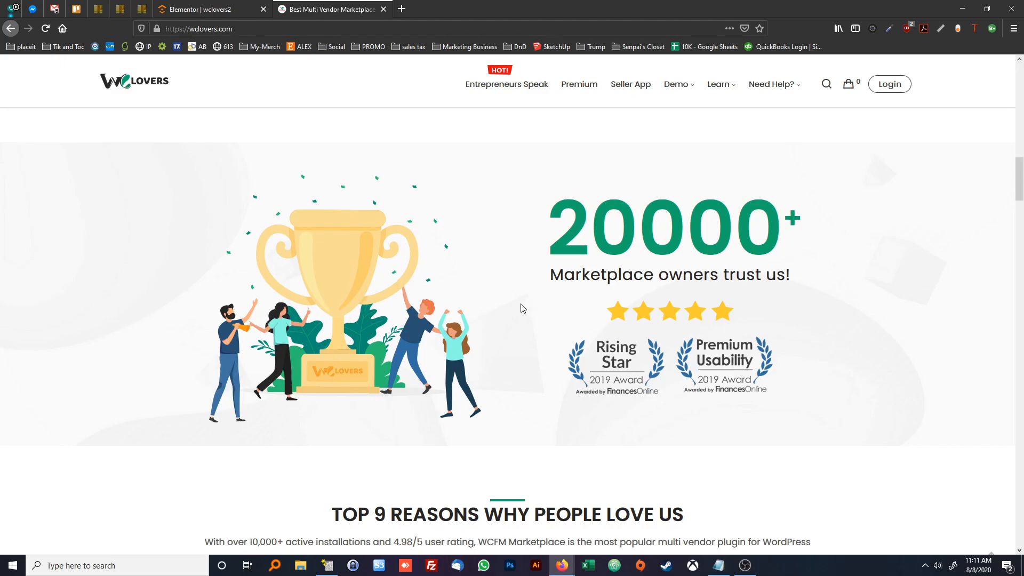
{"action": "left_click_drag", "start_coordinate": [573, 235], "coordinate": [736, 247]}
{"action": "left_click", "coordinate": [745, 273]}
{"action": "left_click_drag", "start_coordinate": [626, 364], "coordinate": [859, 338]}
Back in Elementor, add a single-column section below the features, stretch it to full page width and set its height to Min Height
{"action": "left_click", "coordinate": [206, 8]}
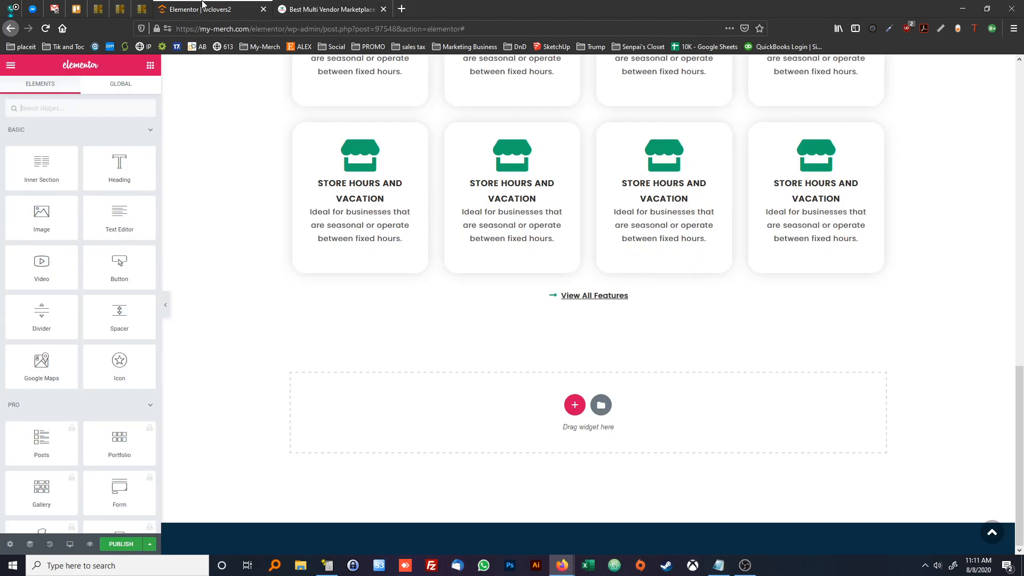
{"action": "left_click", "coordinate": [574, 405]}
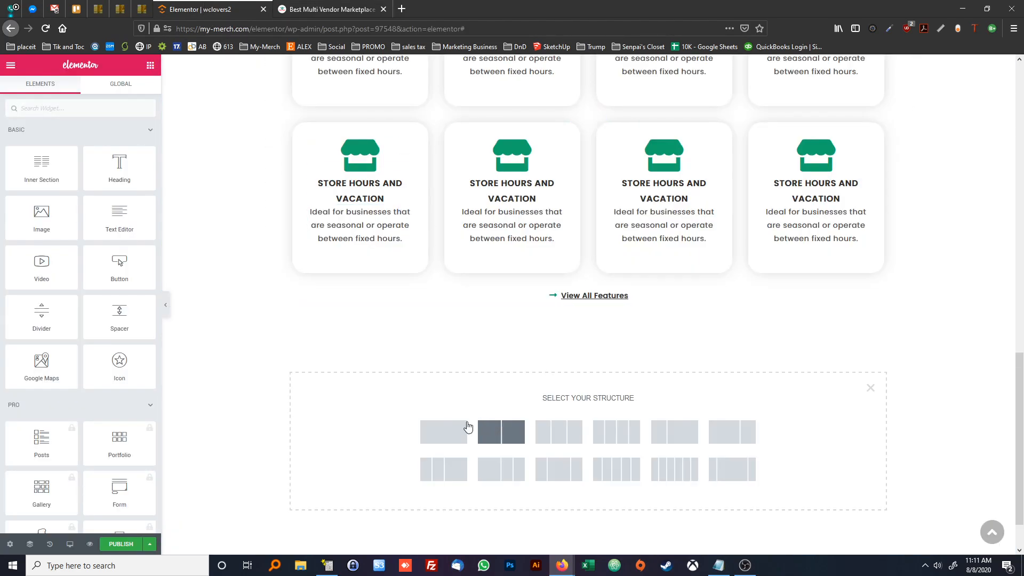
{"action": "left_click", "coordinate": [433, 433]}
{"action": "left_click", "coordinate": [138, 146]}
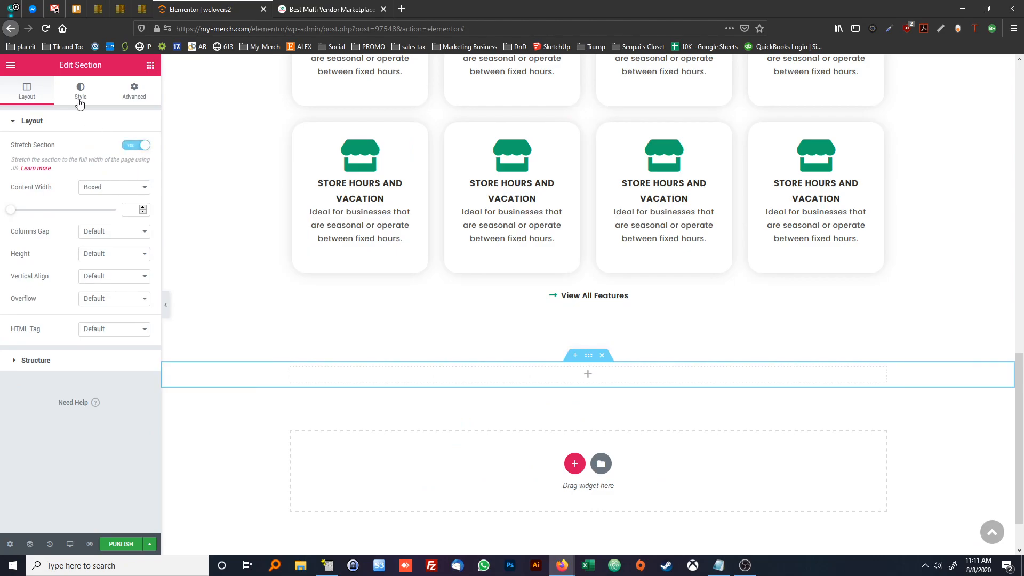
{"action": "left_click", "coordinate": [98, 254]}
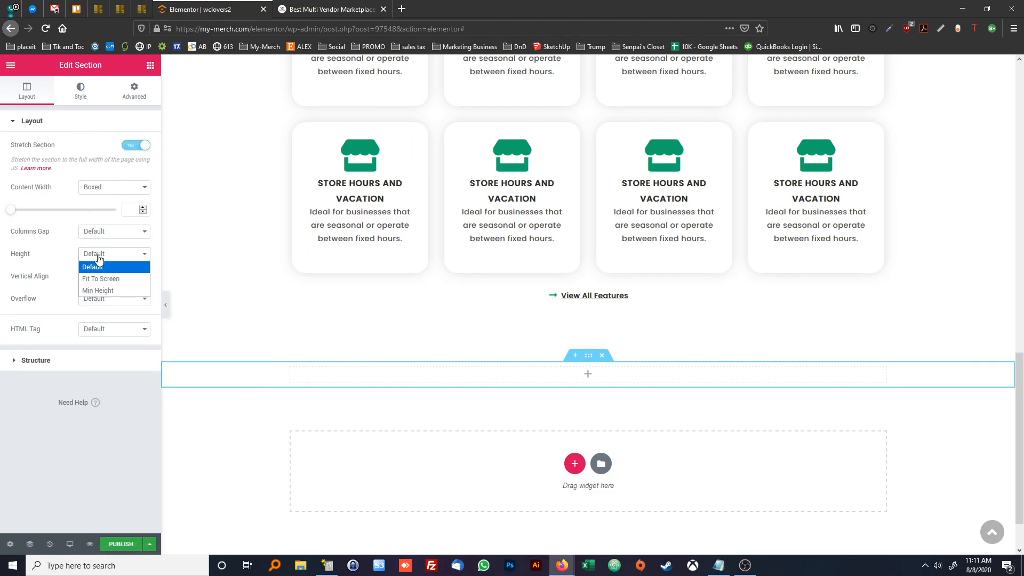
{"action": "left_click", "coordinate": [116, 286]}
{"action": "scroll", "coordinate": [354, 256], "scroll_direction": "down", "scroll_amount": 4}
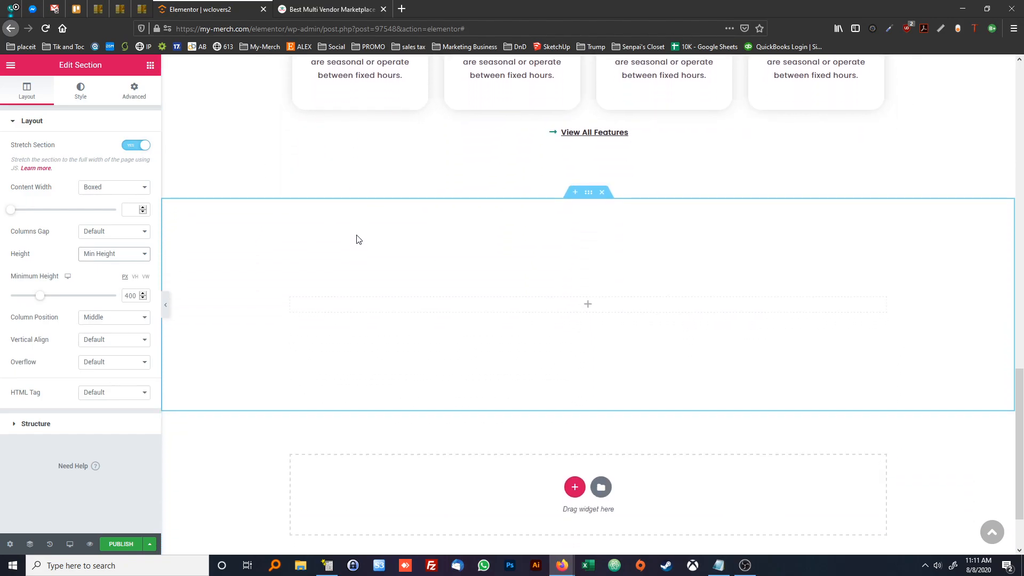
Give the new section a classic background using the pale grey shapes image from the media library
{"action": "left_click", "coordinate": [80, 90]}
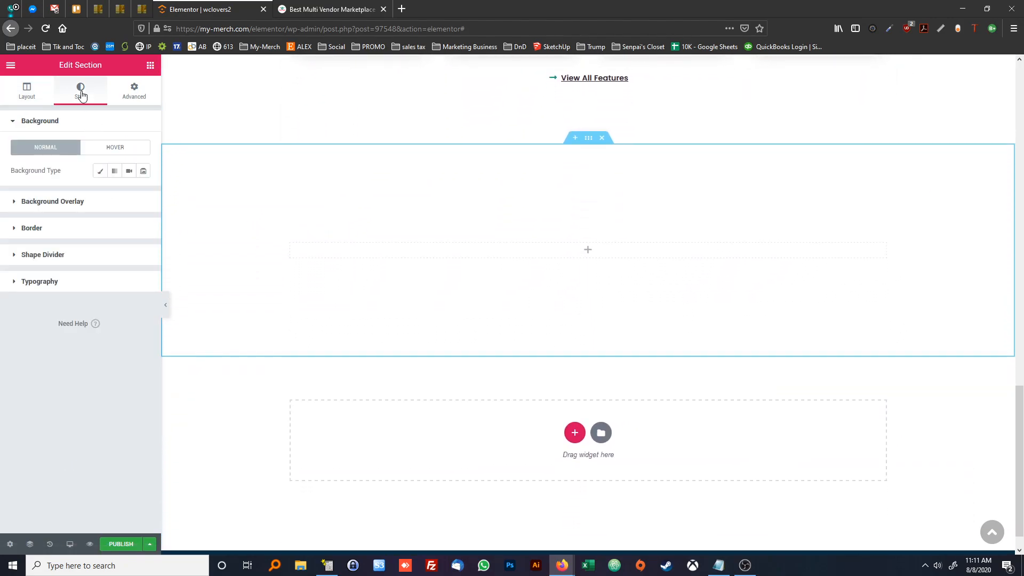
{"action": "left_click", "coordinate": [99, 172]}
{"action": "left_click", "coordinate": [103, 252]}
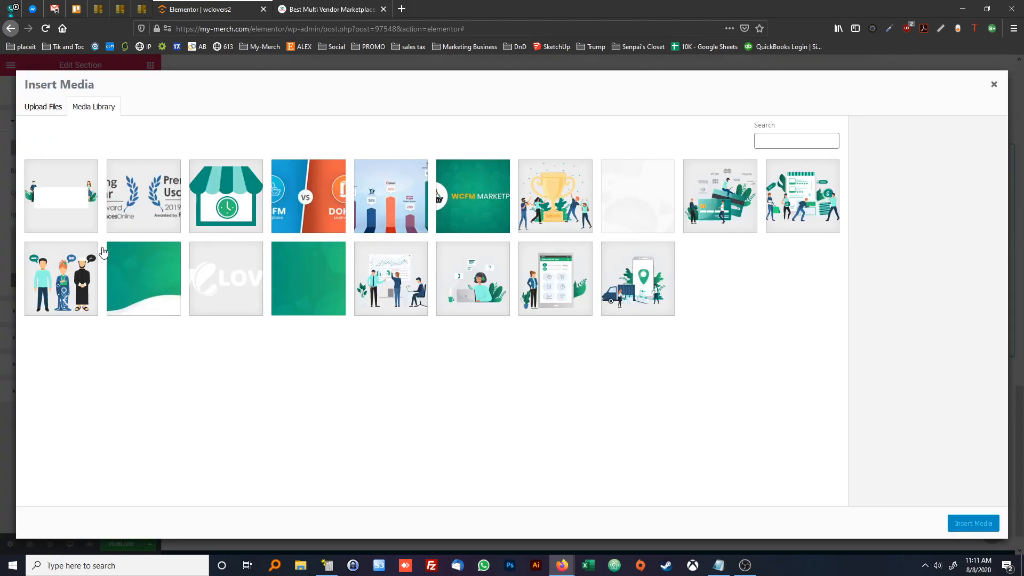
{"action": "left_click", "coordinate": [619, 199]}
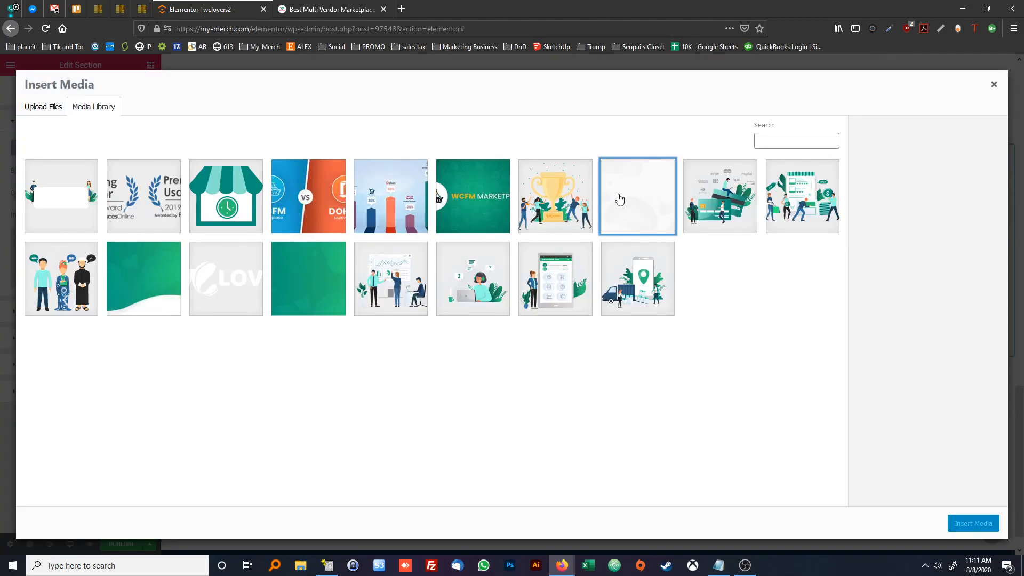
{"action": "left_click", "coordinate": [971, 522]}
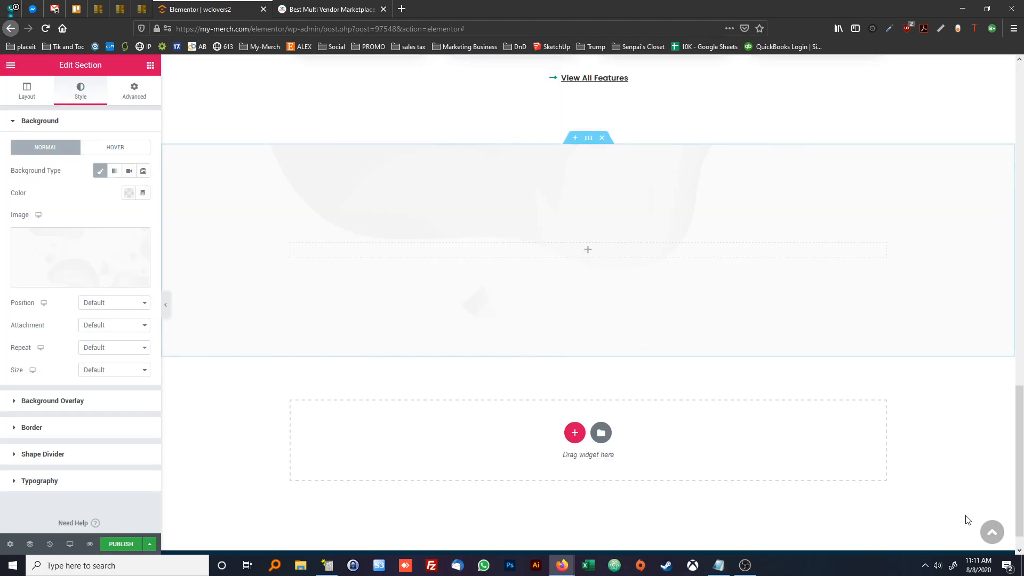
Set the section's background image position to Center Center, repeat to No-repeat and size to Cover
{"action": "left_click", "coordinate": [110, 302]}
{"action": "left_click", "coordinate": [110, 328]}
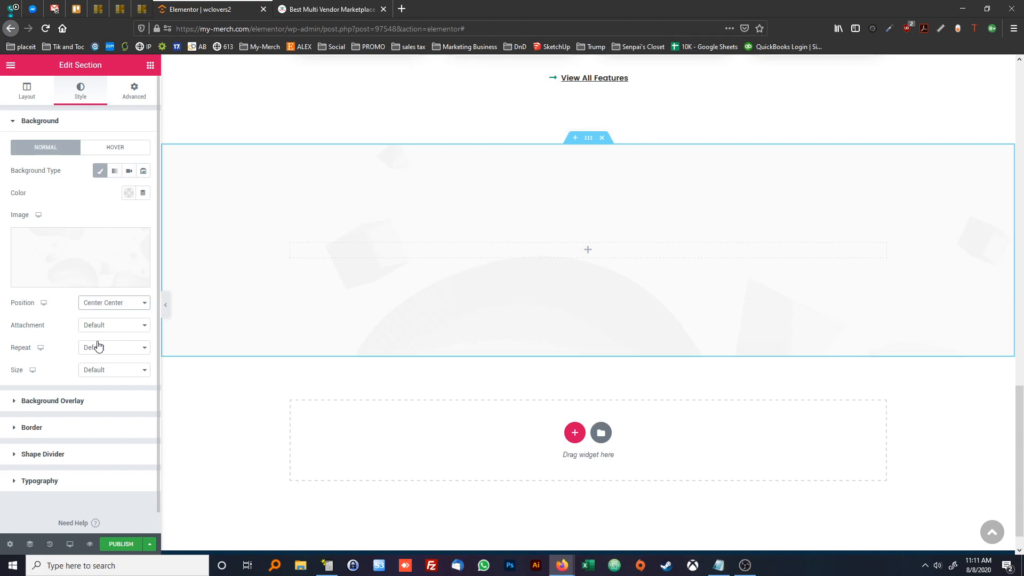
{"action": "left_click", "coordinate": [96, 349]}
{"action": "left_click", "coordinate": [98, 373]}
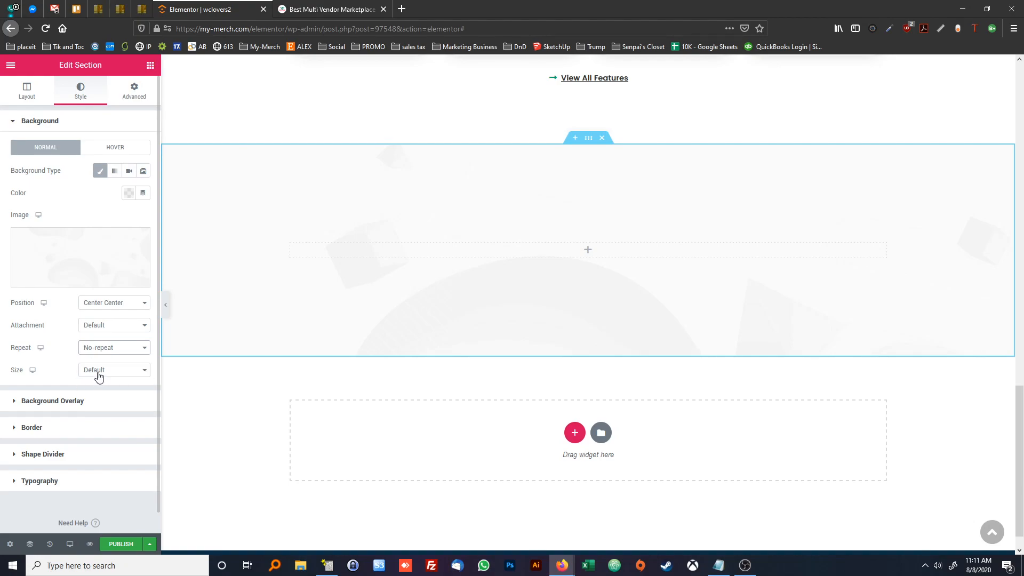
{"action": "left_click", "coordinate": [99, 374]}
{"action": "left_click", "coordinate": [98, 407]}
{"action": "right_click", "coordinate": [189, 183]}
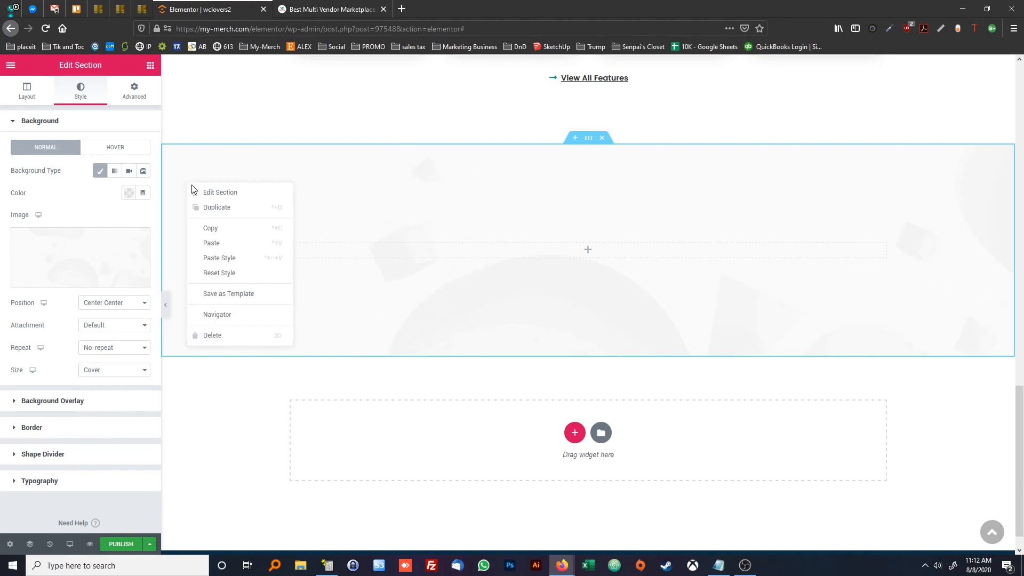
Set the new section's vertical alignment to Middle
{"action": "left_click", "coordinate": [27, 92]}
{"action": "left_click", "coordinate": [113, 342]}
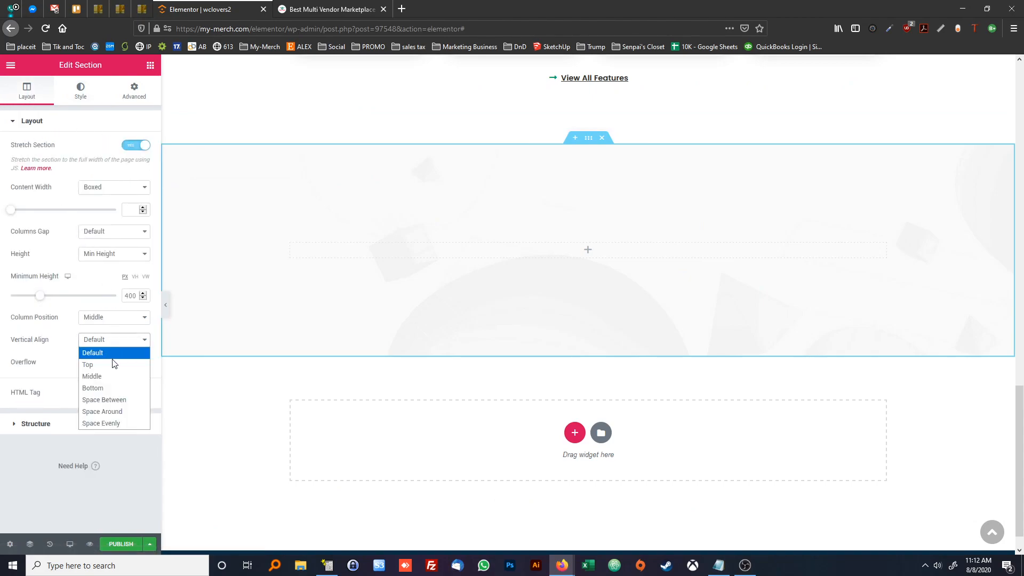
{"action": "left_click", "coordinate": [117, 377]}
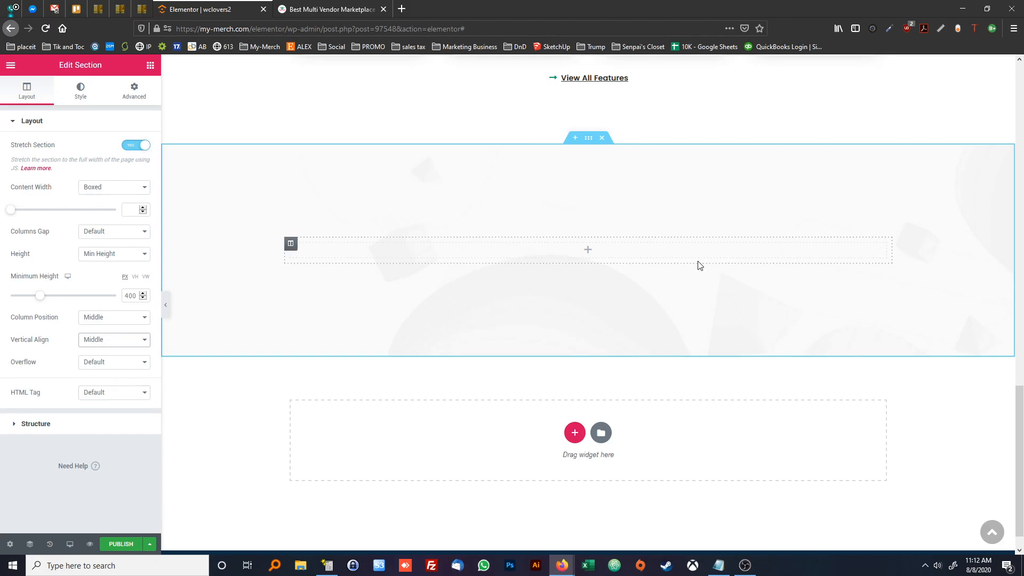
Check the reference page, then insert an image widget into the section using Trophy-Cup.svg from the media library
{"action": "key", "text": "ctrl+Tab"}
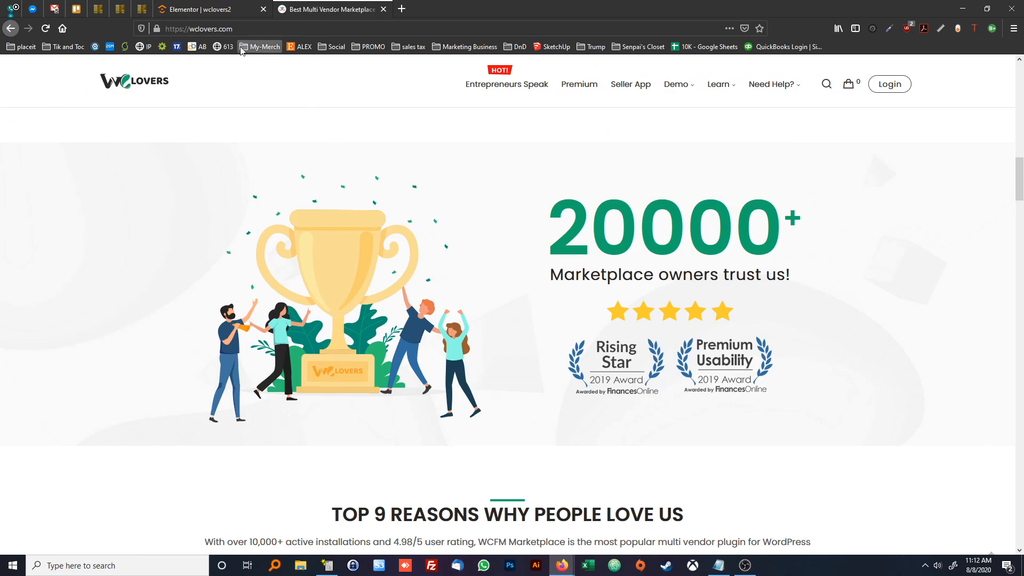
{"action": "left_click", "coordinate": [224, 11]}
{"action": "left_click", "coordinate": [150, 65]}
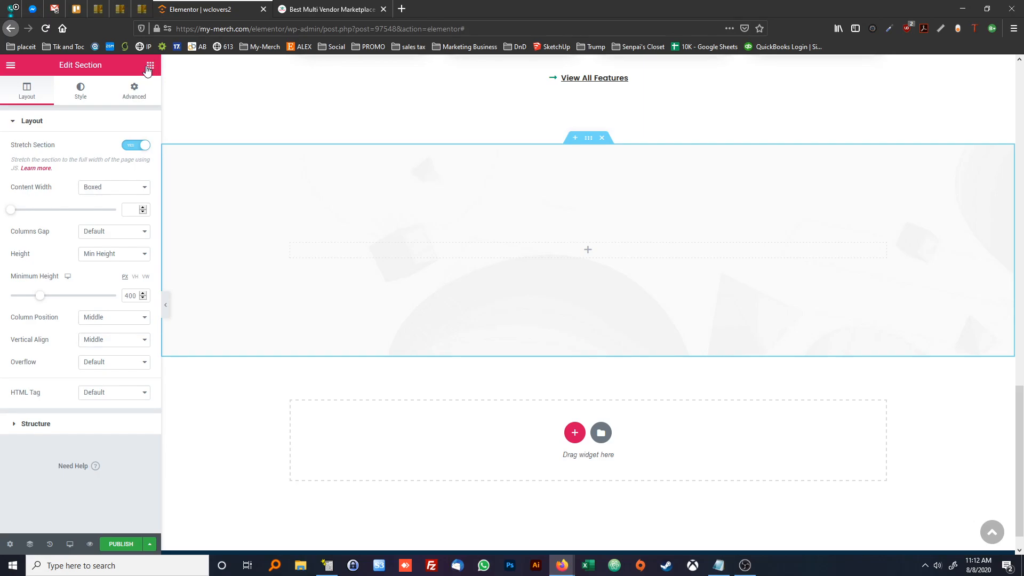
{"action": "left_click_drag", "start_coordinate": [69, 219], "coordinate": [496, 243]}
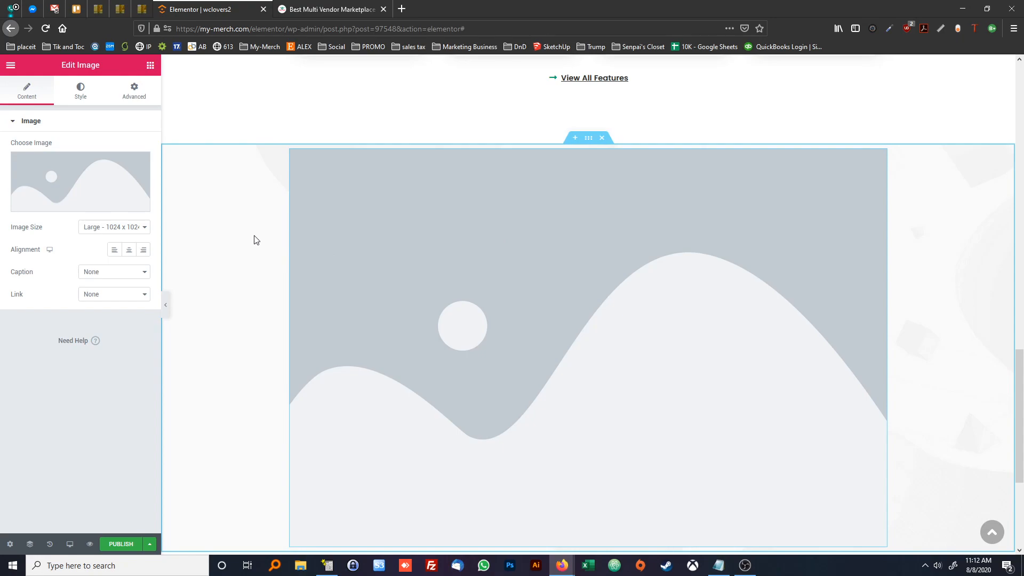
{"action": "left_click", "coordinate": [122, 183]}
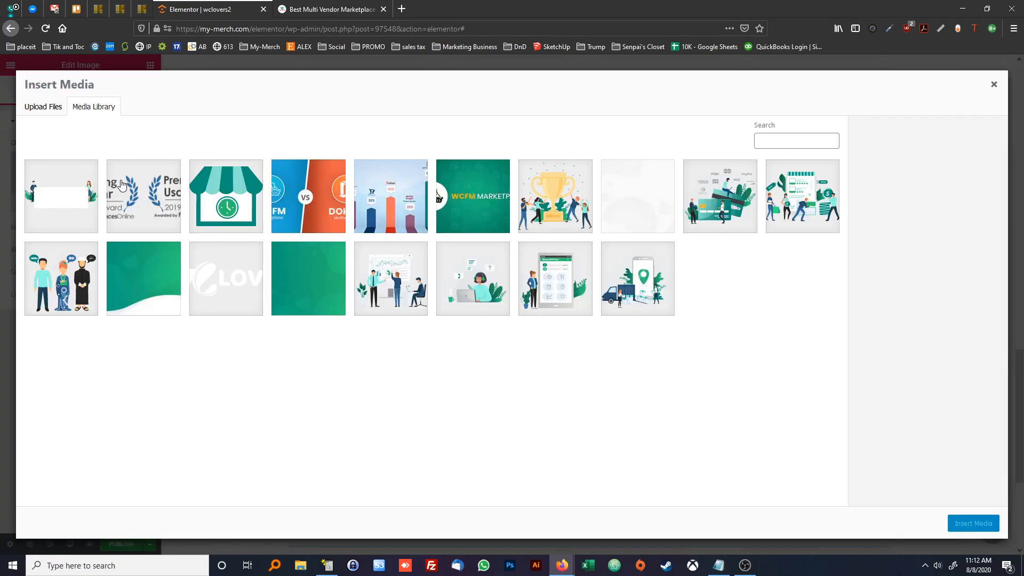
{"action": "left_click", "coordinate": [544, 187]}
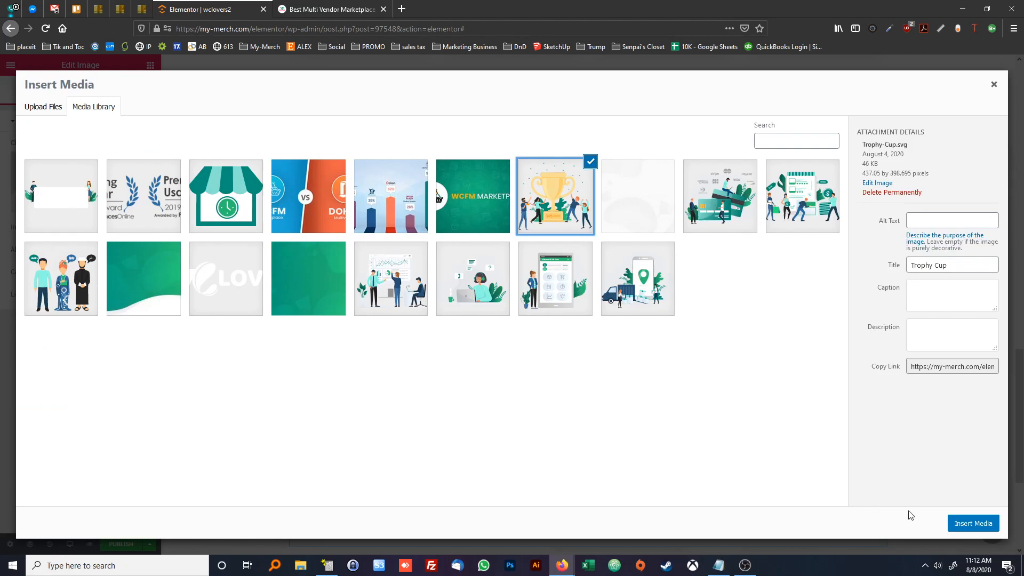
{"action": "left_click", "coordinate": [972, 524]}
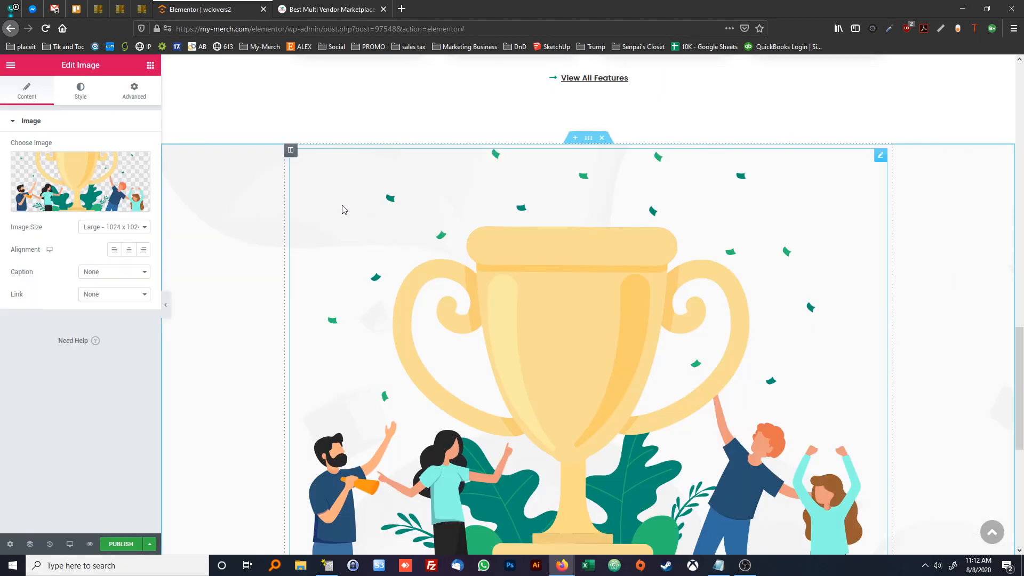
Add a second column beside the trophy image and place a heading in it reading "20000+"
{"action": "right_click", "coordinate": [291, 151]}
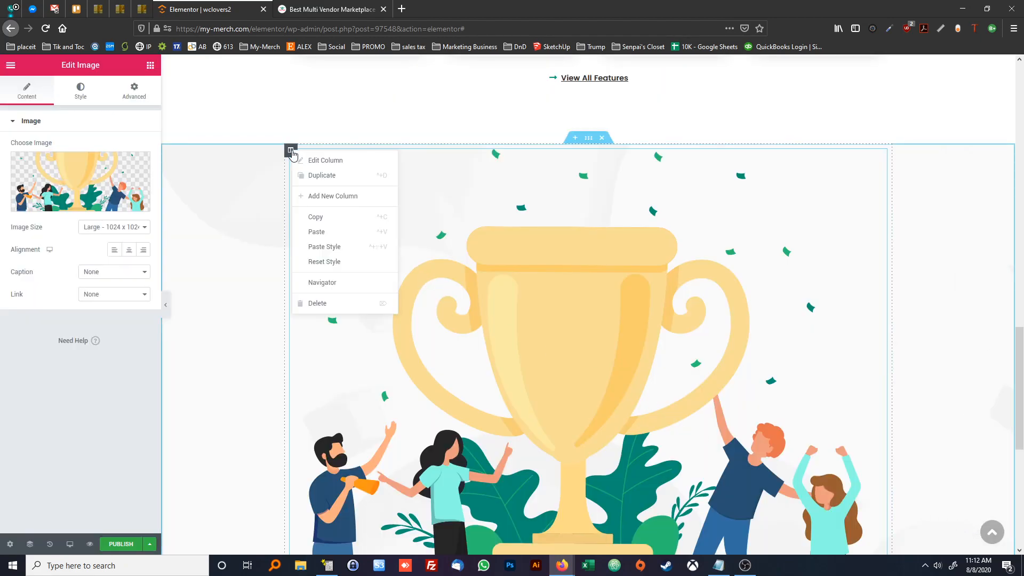
{"action": "left_click", "coordinate": [318, 197]}
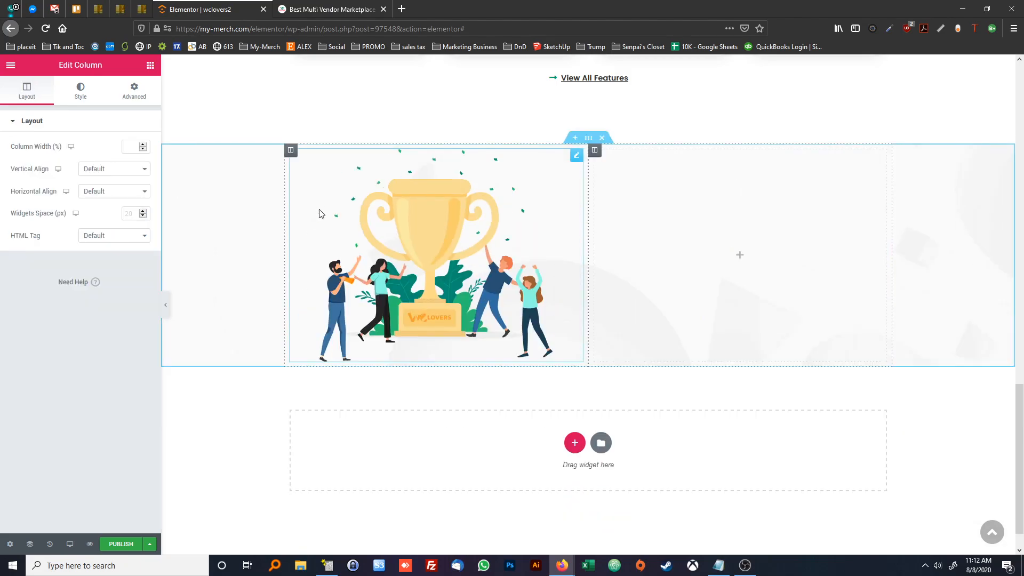
{"action": "left_click", "coordinate": [151, 65]}
{"action": "left_click_drag", "start_coordinate": [120, 165], "coordinate": [714, 229]}
{"action": "left_click_drag", "start_coordinate": [112, 158], "coordinate": [14, 157]}
{"action": "type", "text": "20000+"}
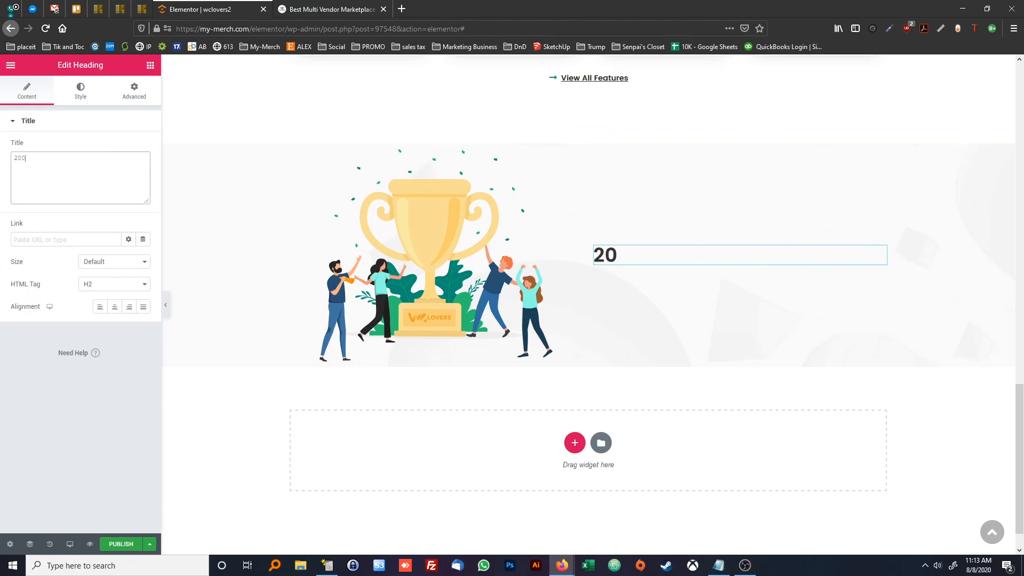
Add another heading widget beneath the "20000+" heading and check its wording on the reference page
{"action": "left_click", "coordinate": [150, 65]}
{"action": "left_click_drag", "start_coordinate": [119, 165], "coordinate": [642, 267]}
{"action": "key", "text": "ctrl+Tab"}
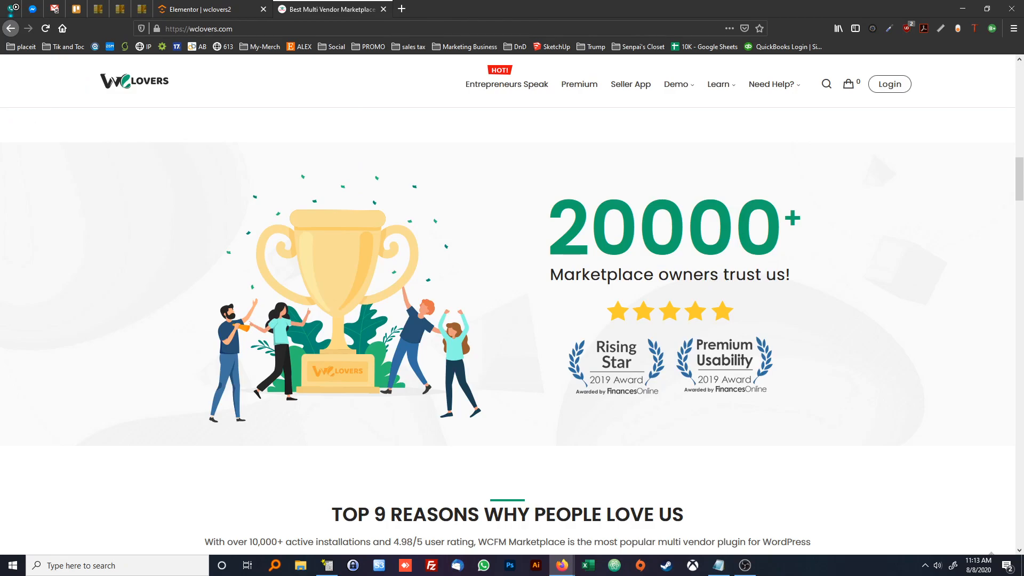
{"action": "left_click", "coordinate": [187, 10]}
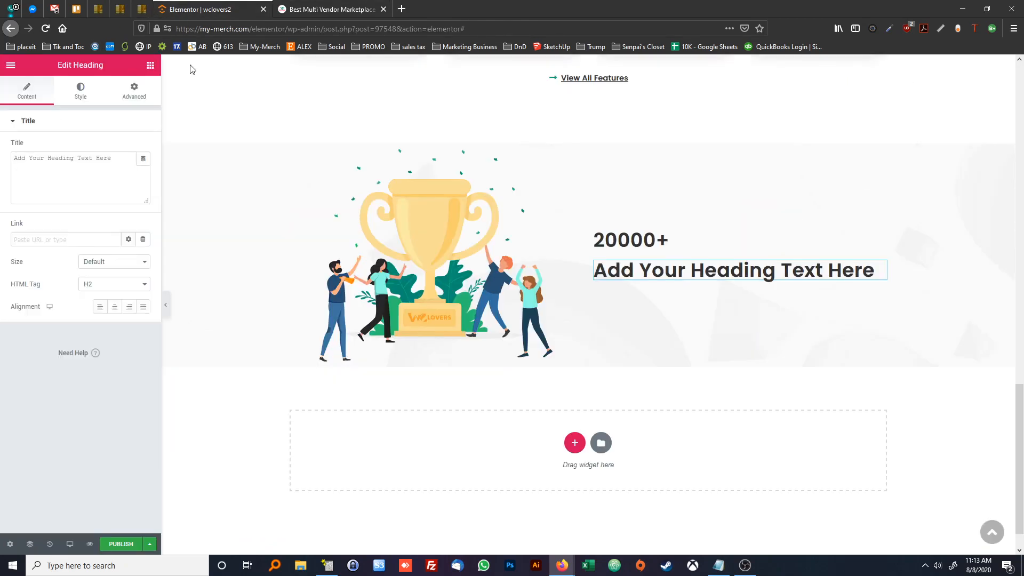
Set the second heading's title to "Marketplace owners trust us!"
{"action": "triple_click", "coordinate": [102, 157]}
{"action": "type", "text": "Market"}
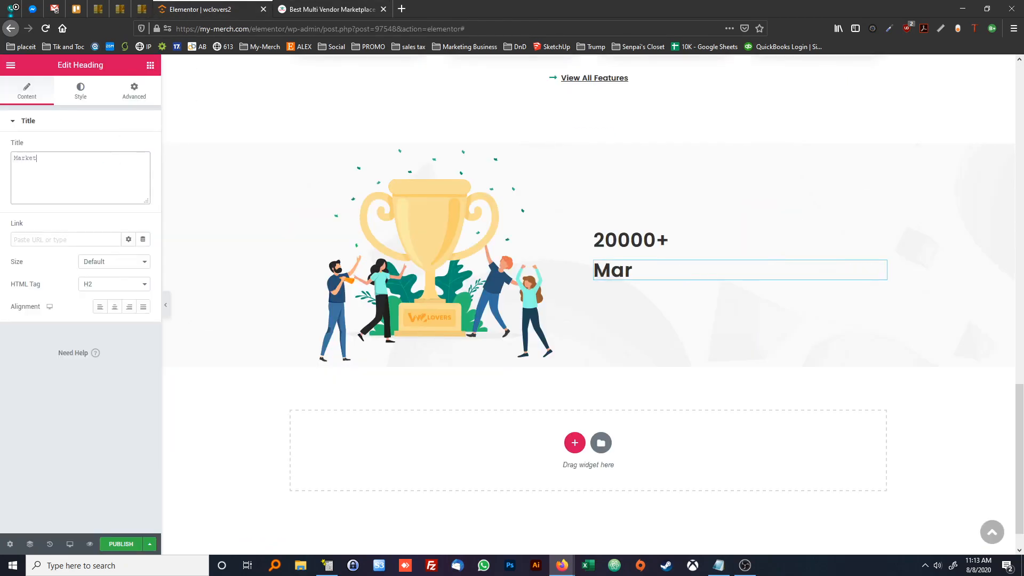
{"action": "type", "text": "place Owners Trustu"}
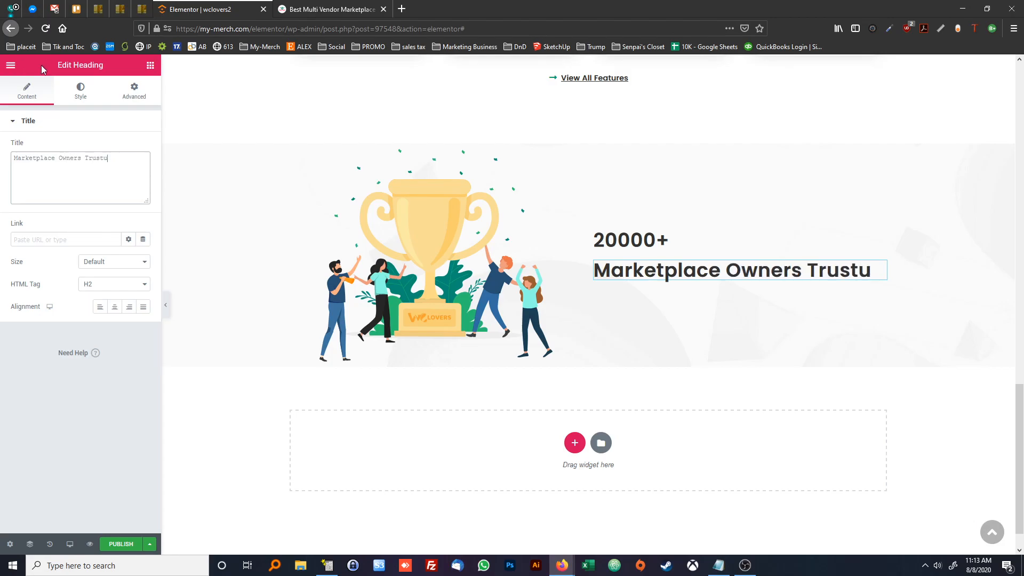
{"action": "key", "text": "ctrl+a"}
{"action": "type", "text": "Mart"}
{"action": "key", "text": "BackSpace"}
{"action": "key", "text": "BackSpace"}
{"action": "type", "text": "rketplace"}
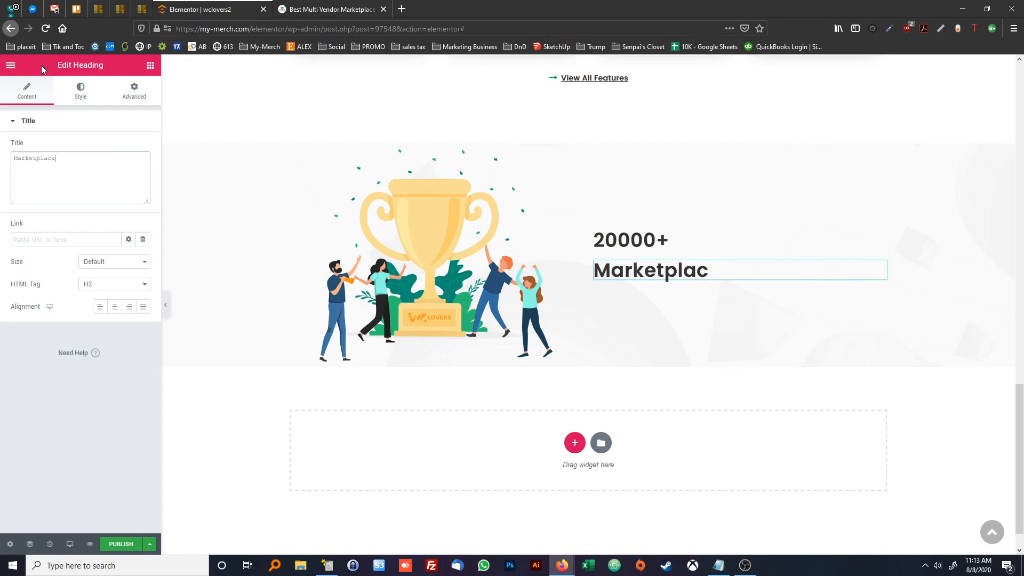
{"action": "type", "text": " owners trust us!"}
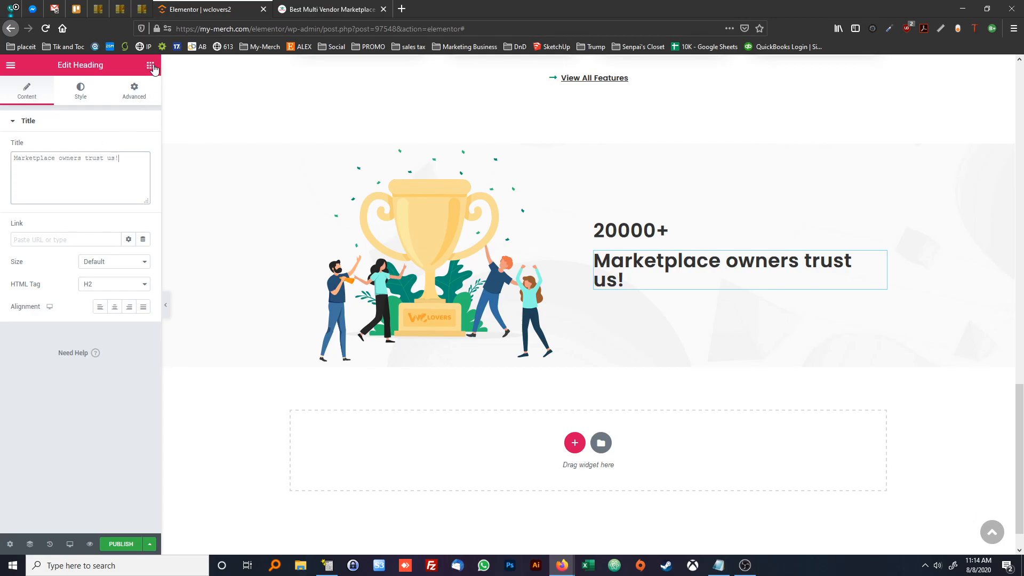
Place an icon widget below the "Marketplace owners trust us!" heading and compare the layout with the reference page
{"action": "left_click", "coordinate": [151, 66]}
{"action": "left_click_drag", "start_coordinate": [119, 367], "coordinate": [619, 288]}
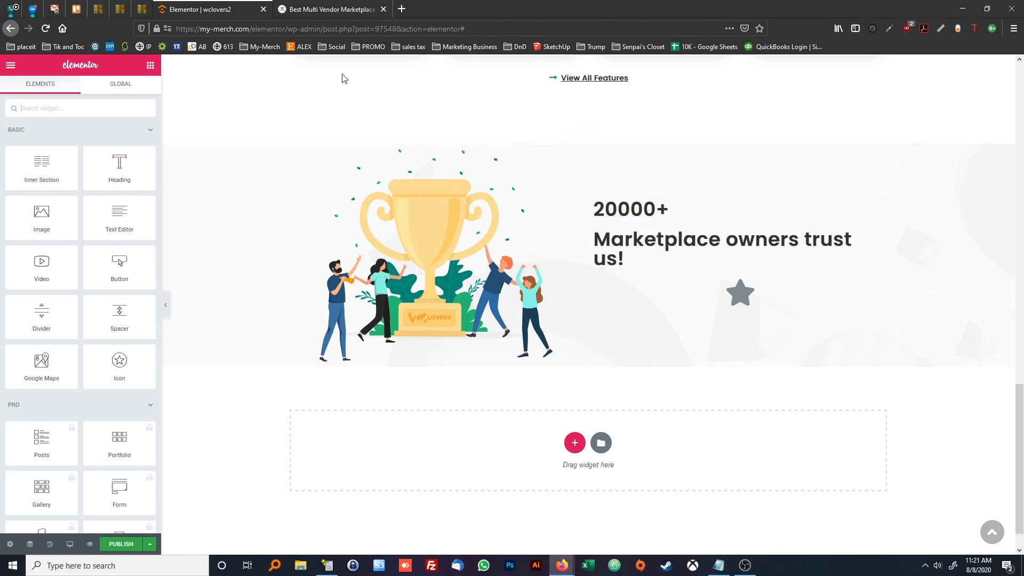
{"action": "left_click", "coordinate": [299, 10]}
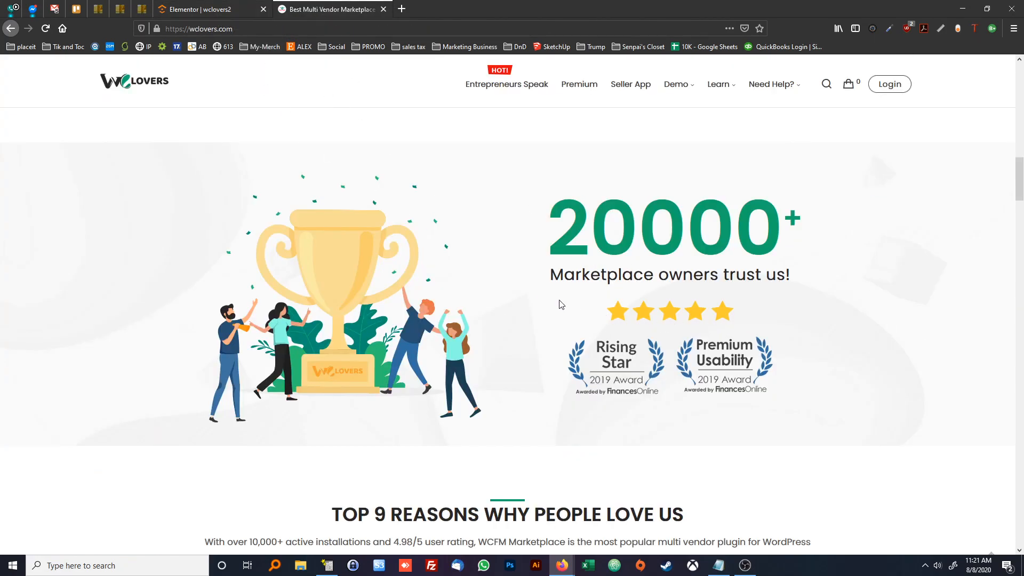
{"action": "left_click", "coordinate": [195, 9]}
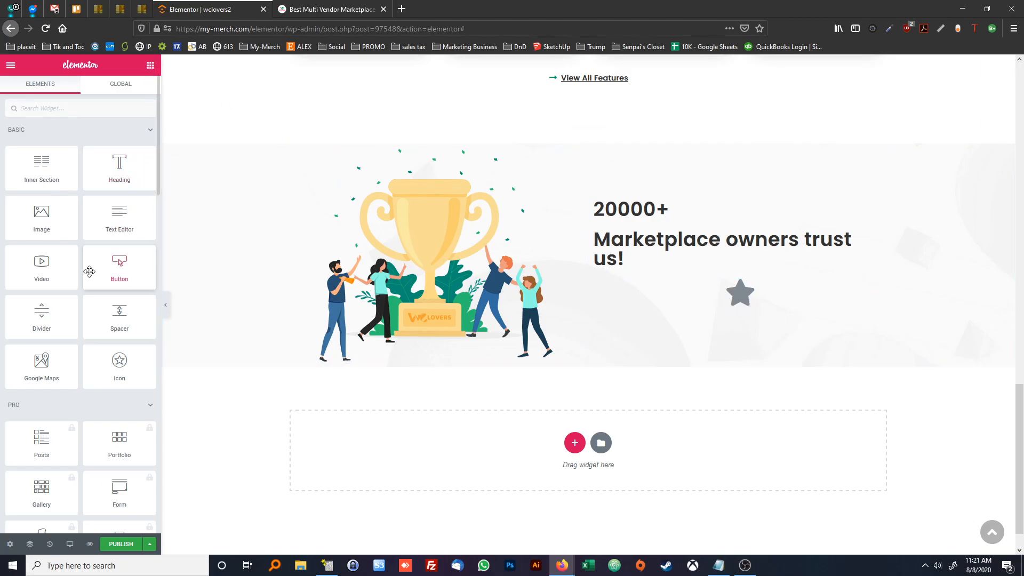
Add an image widget below the star icon, insert rising-star.png from the media library and center-align it
{"action": "left_click_drag", "start_coordinate": [40, 216], "coordinate": [728, 322]}
{"action": "left_click", "coordinate": [91, 178]}
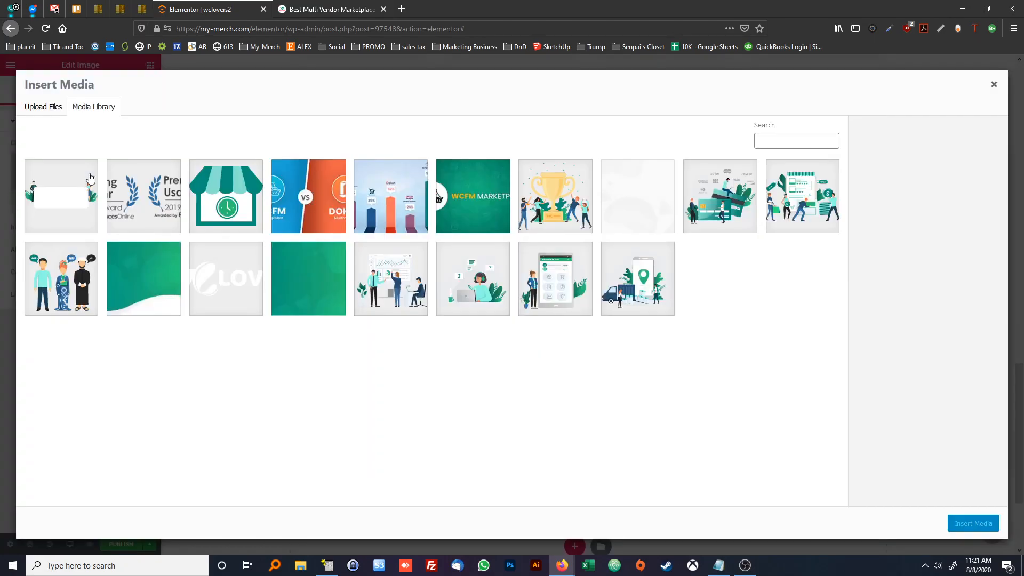
{"action": "left_click", "coordinate": [154, 204]}
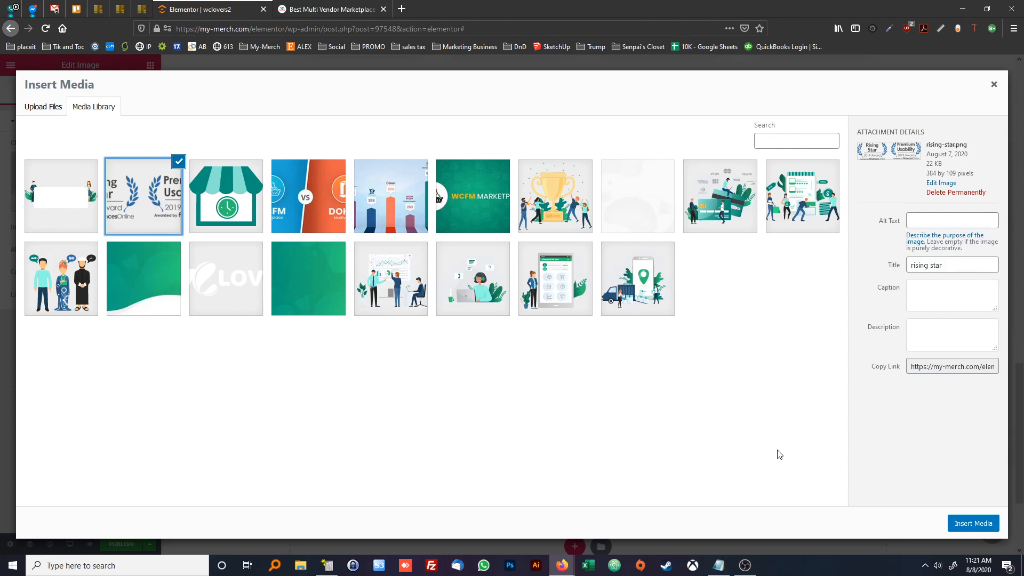
{"action": "left_click", "coordinate": [973, 524]}
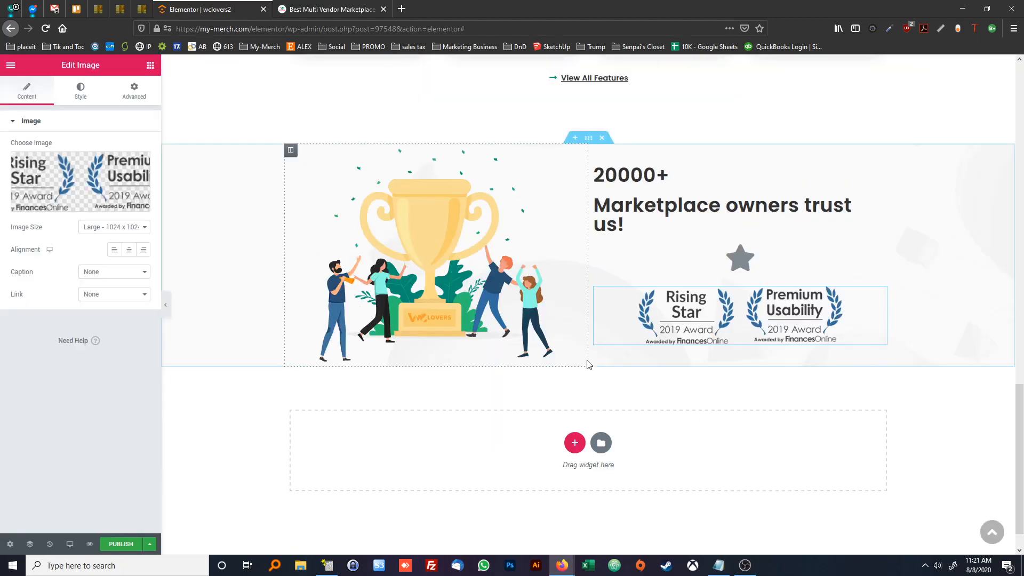
{"action": "left_click", "coordinate": [128, 249]}
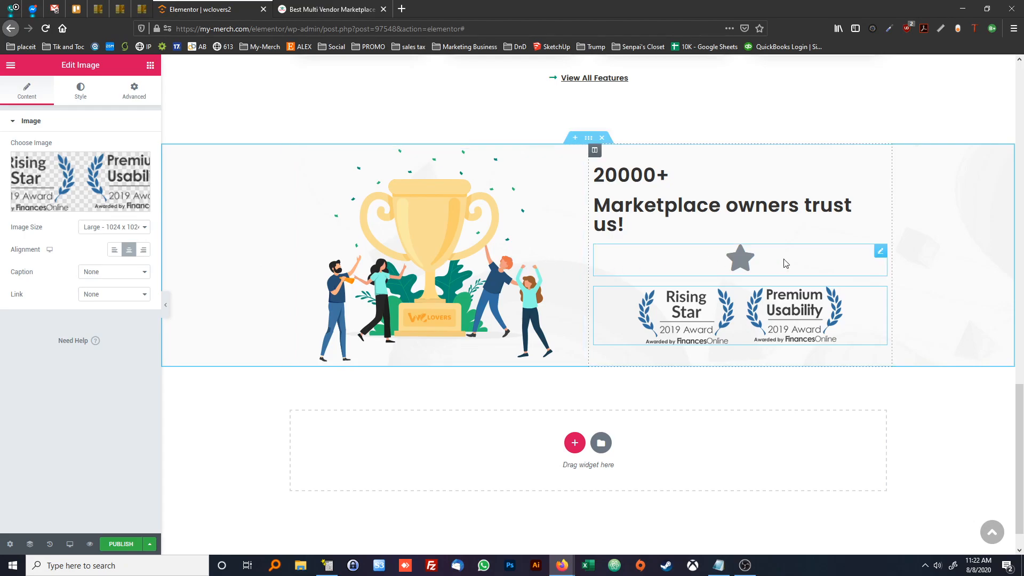
Compare the section with the reference page and set the text column's horizontal alignment to Center
{"action": "left_click", "coordinate": [344, 10]}
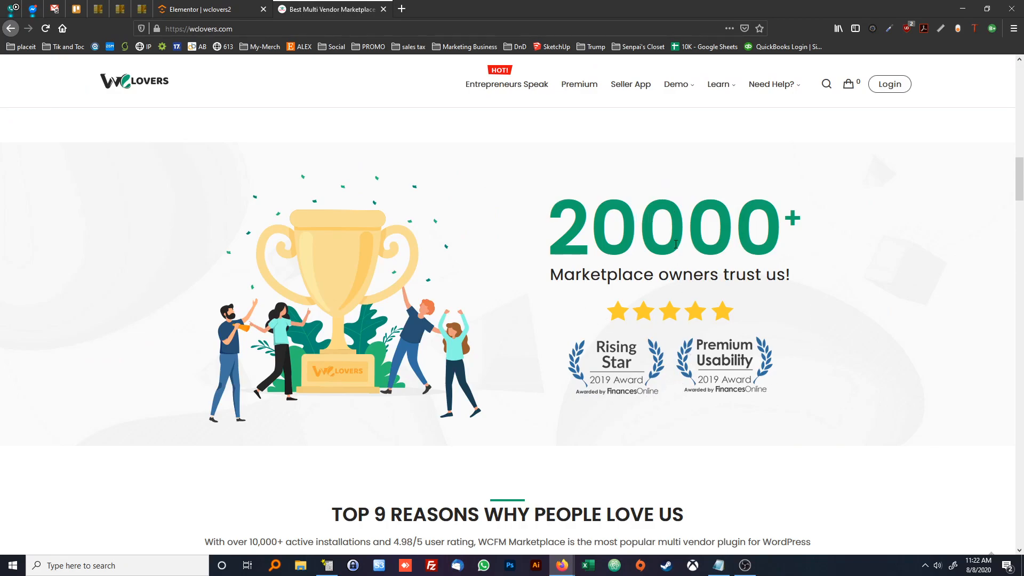
{"action": "left_click", "coordinate": [194, 9]}
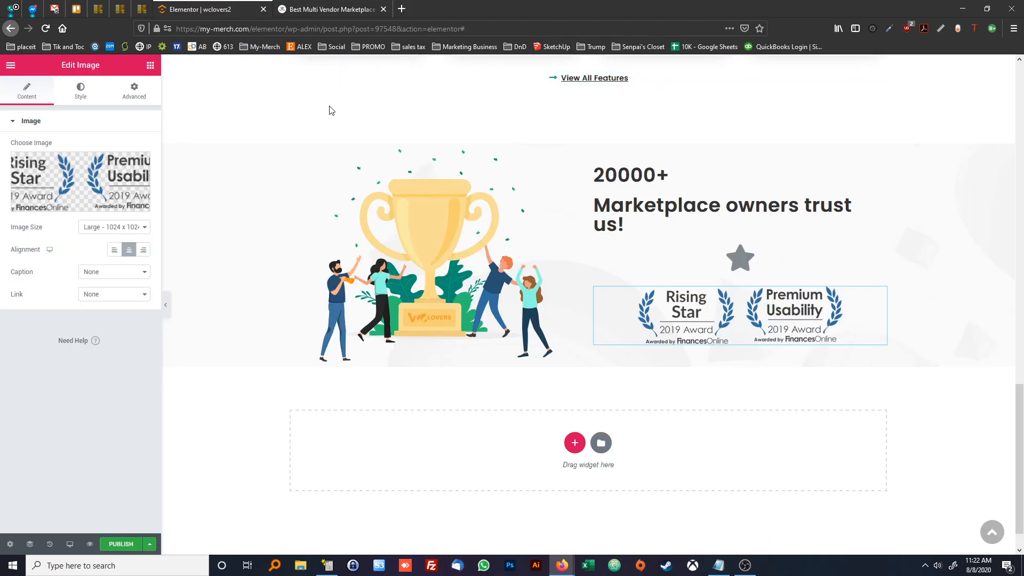
{"action": "right_click", "coordinate": [596, 154]}
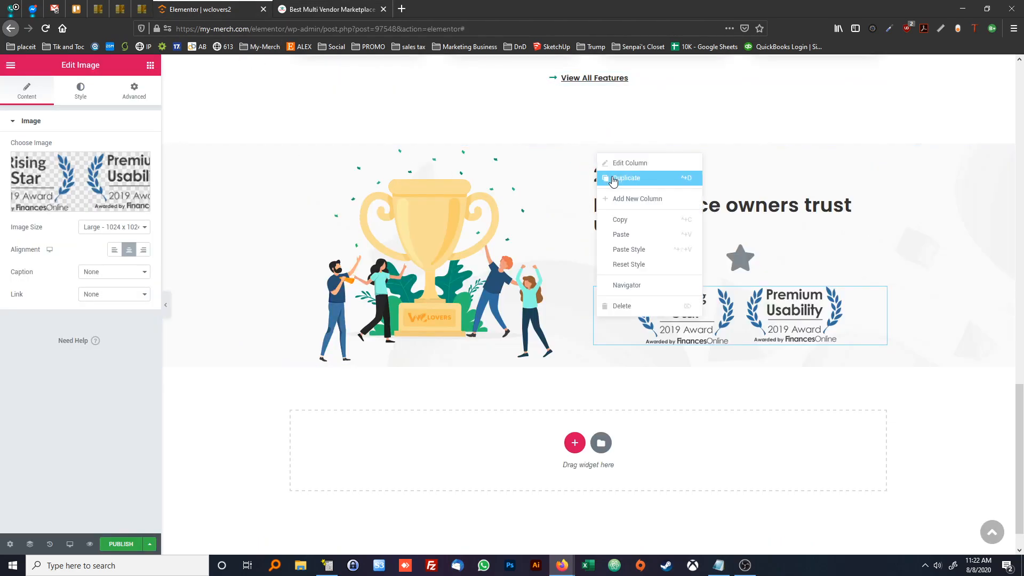
{"action": "left_click", "coordinate": [621, 163]}
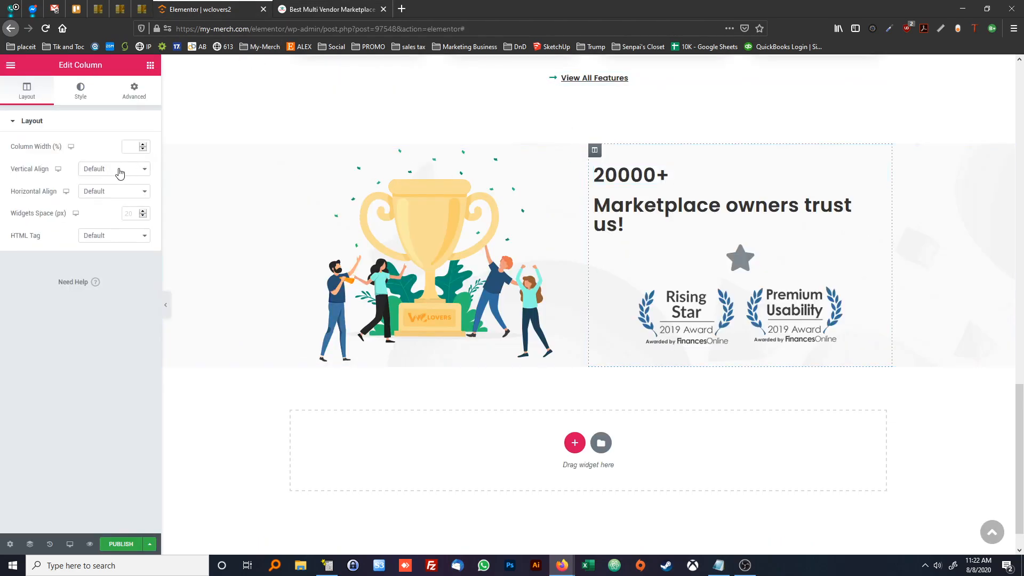
{"action": "left_click", "coordinate": [107, 192]}
{"action": "left_click", "coordinate": [107, 227]}
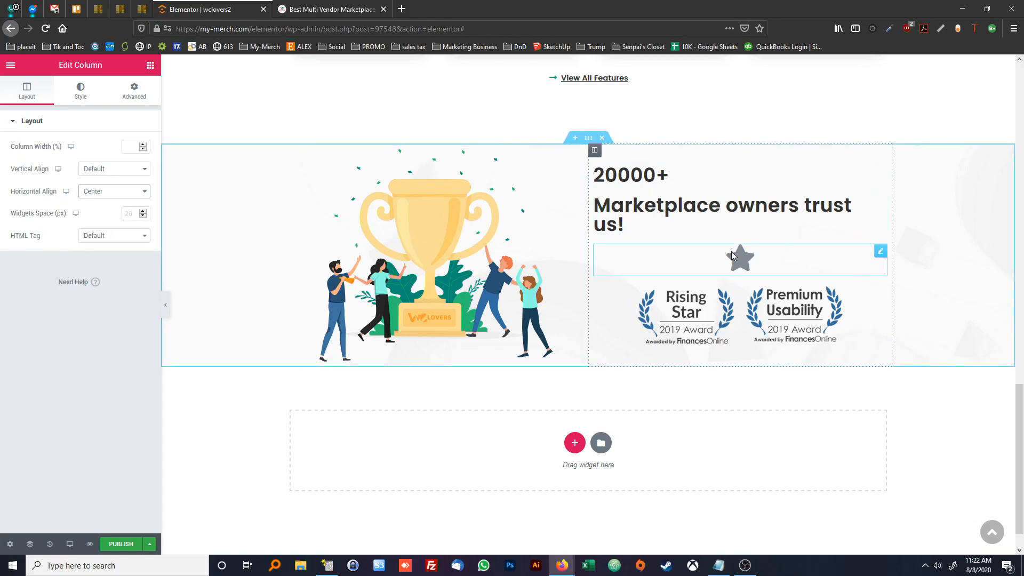
Center-align the "Marketplace owners trust us!" heading and the "20000+" heading
{"action": "left_click", "coordinate": [735, 269]}
{"action": "left_click", "coordinate": [698, 229]}
{"action": "left_click", "coordinate": [122, 306]}
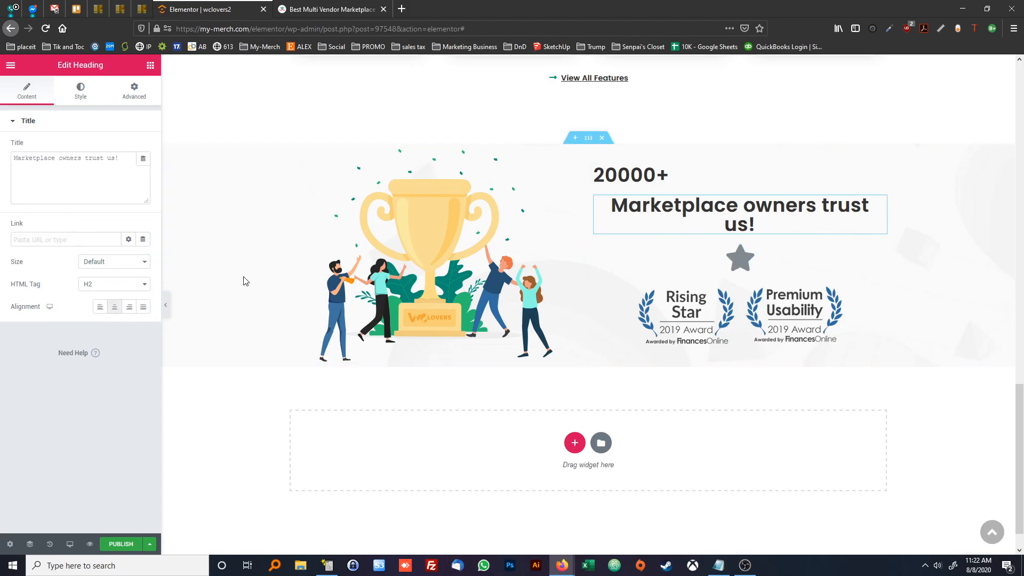
{"action": "left_click", "coordinate": [631, 175]}
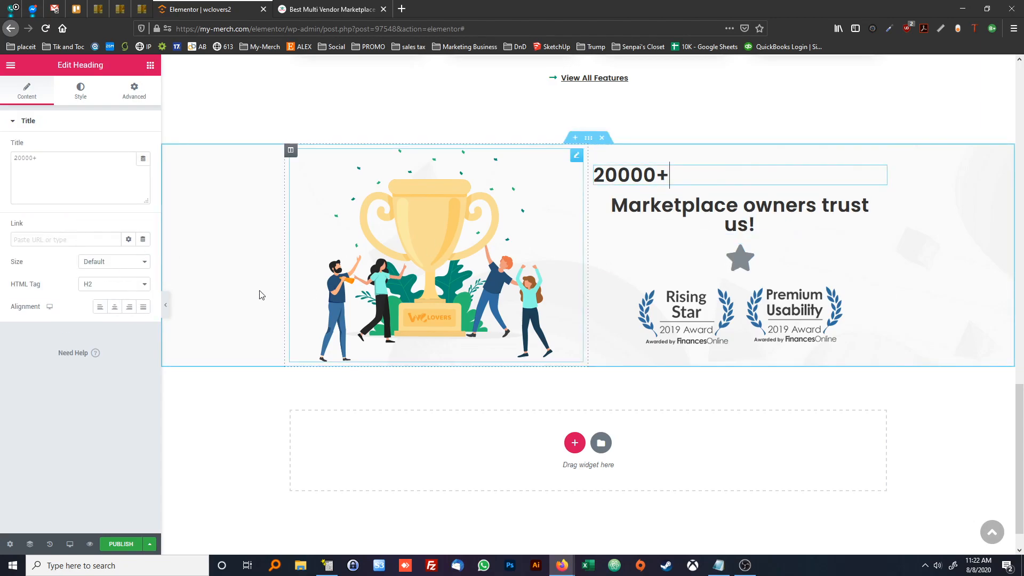
{"action": "left_click", "coordinate": [115, 308]}
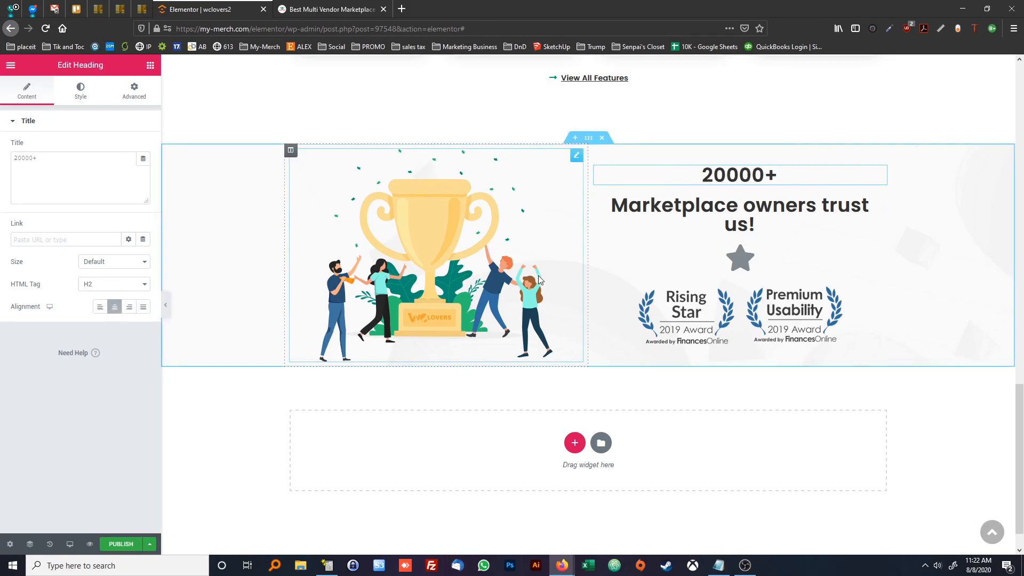
Check the reference page's green number and set the "20000+" heading's text color to #13A76B
{"action": "left_click", "coordinate": [340, 11]}
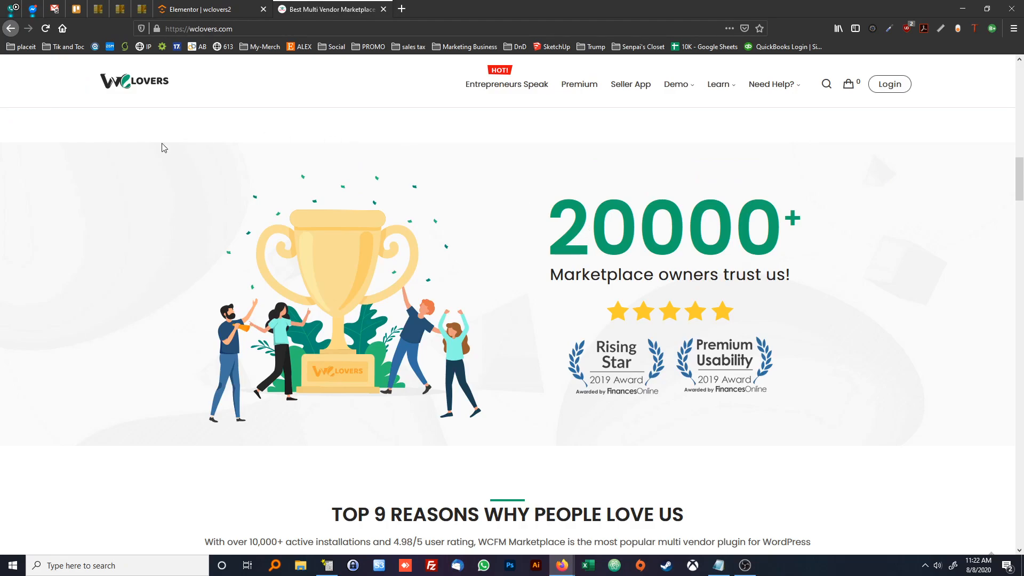
{"action": "key", "text": "alt+Tab"}
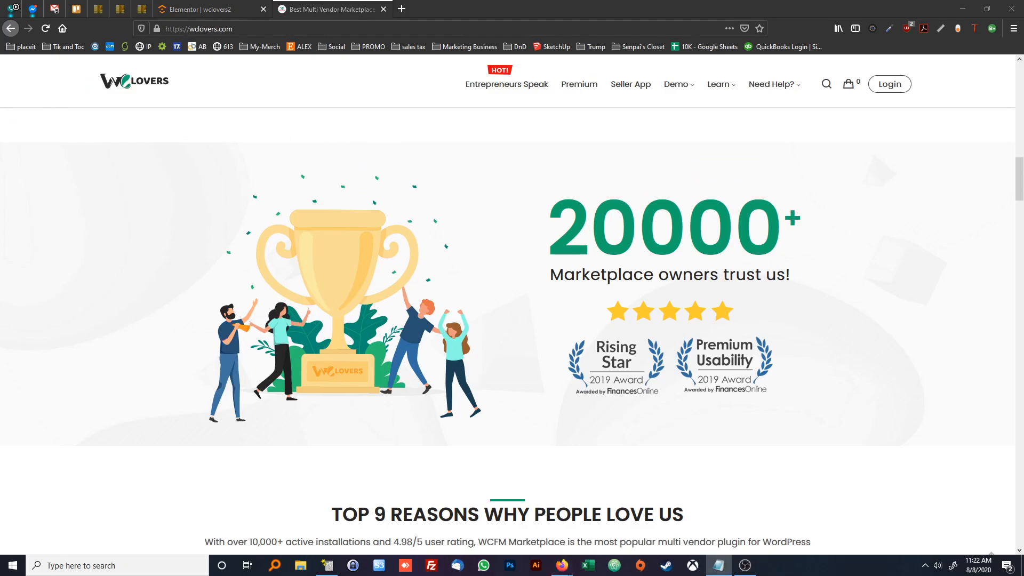
{"action": "left_click", "coordinate": [198, 5]}
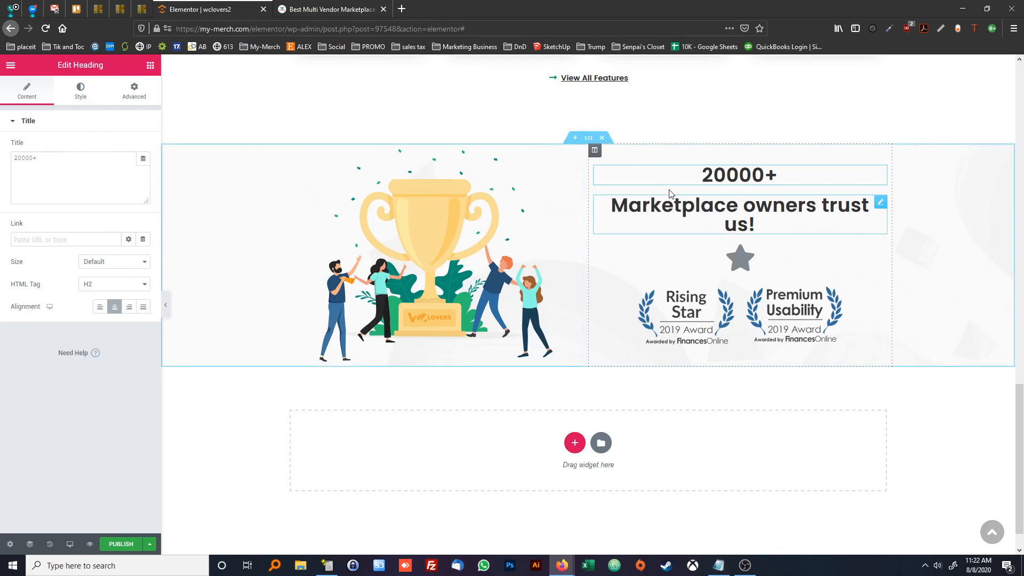
{"action": "left_click", "coordinate": [80, 92]}
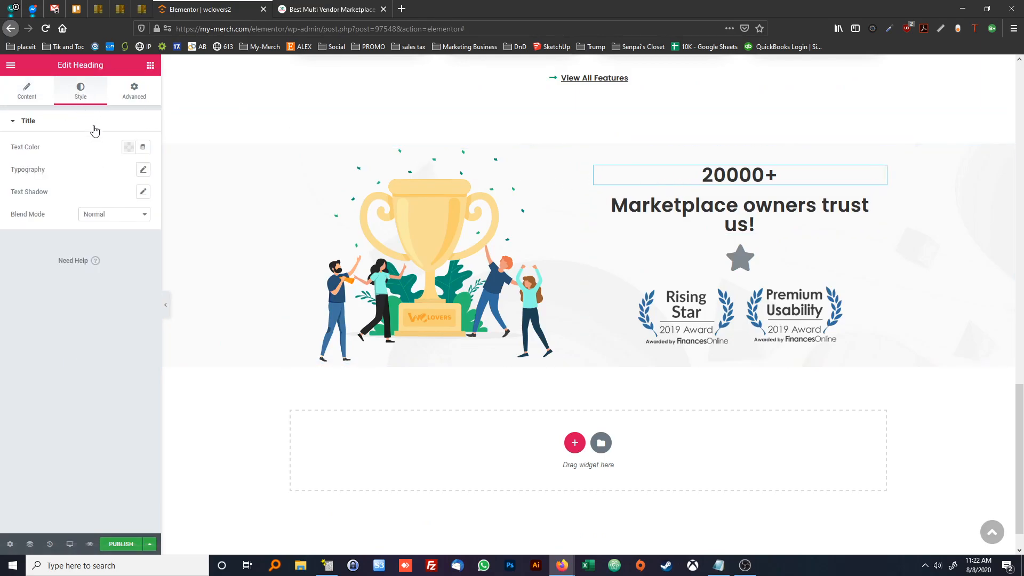
{"action": "left_click", "coordinate": [129, 147]}
{"action": "type", "text": "#13A76B"}
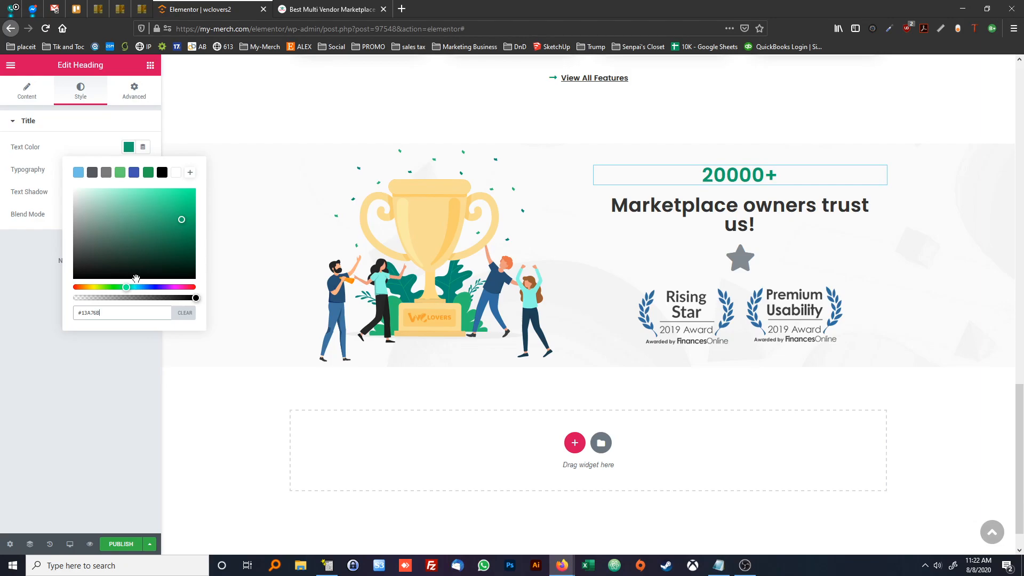
{"action": "left_click", "coordinate": [114, 347]}
Set the "20000+" heading's font size to 120 px in its typography settings
{"action": "left_click", "coordinate": [143, 170]}
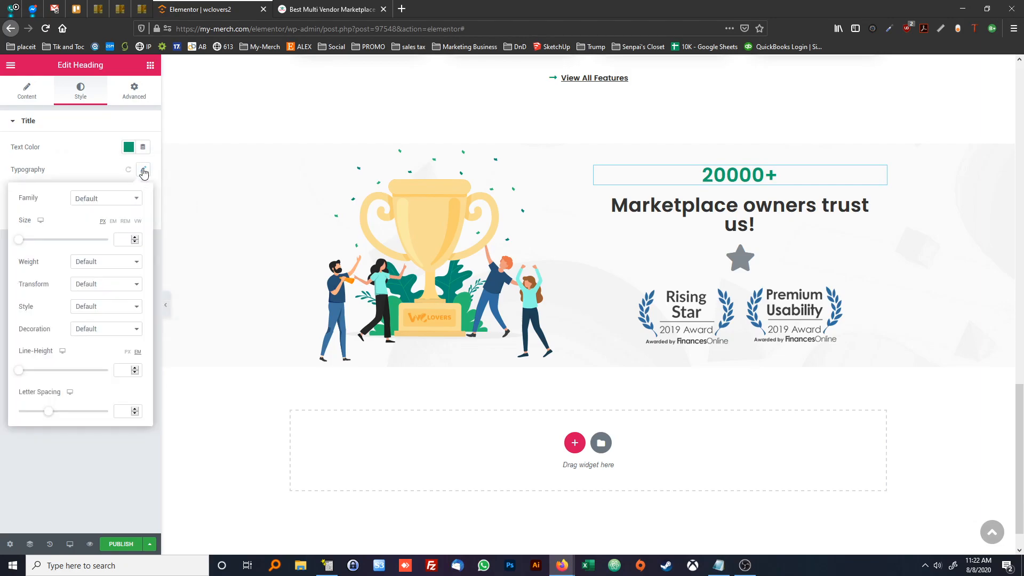
{"action": "left_click_drag", "start_coordinate": [26, 241], "coordinate": [78, 239]}
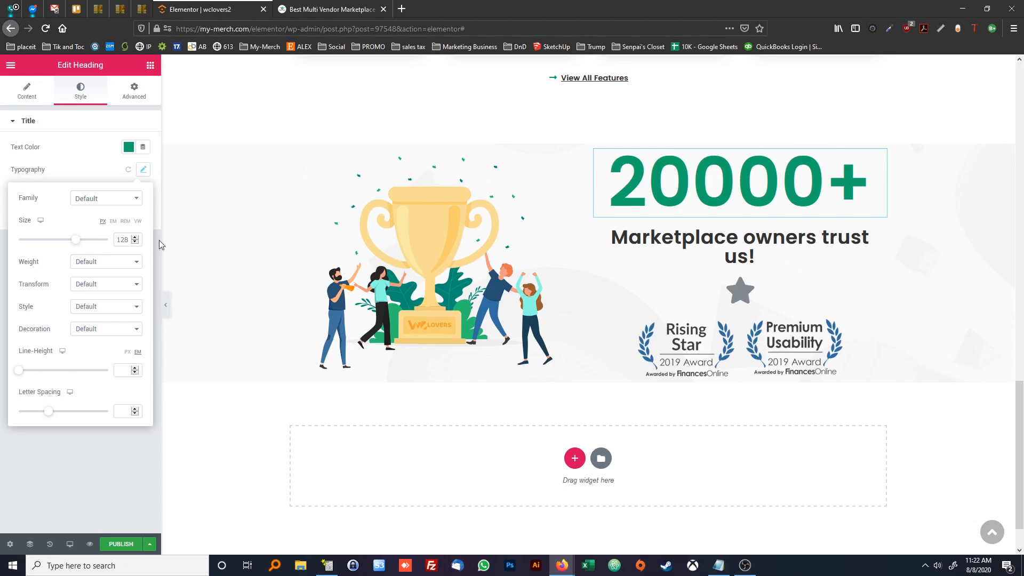
{"action": "double_click", "coordinate": [129, 241]}
{"action": "type", "text": "120"}
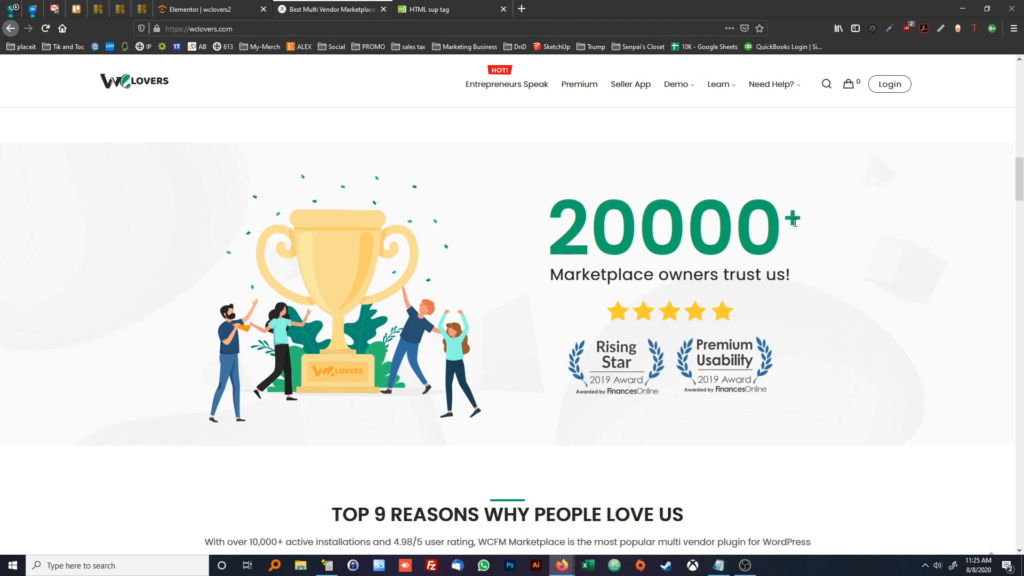
Try to make the plus sign a superscript by changing the heading's title to "20000<sup>+</sup>"
{"action": "left_click", "coordinate": [220, 10]}
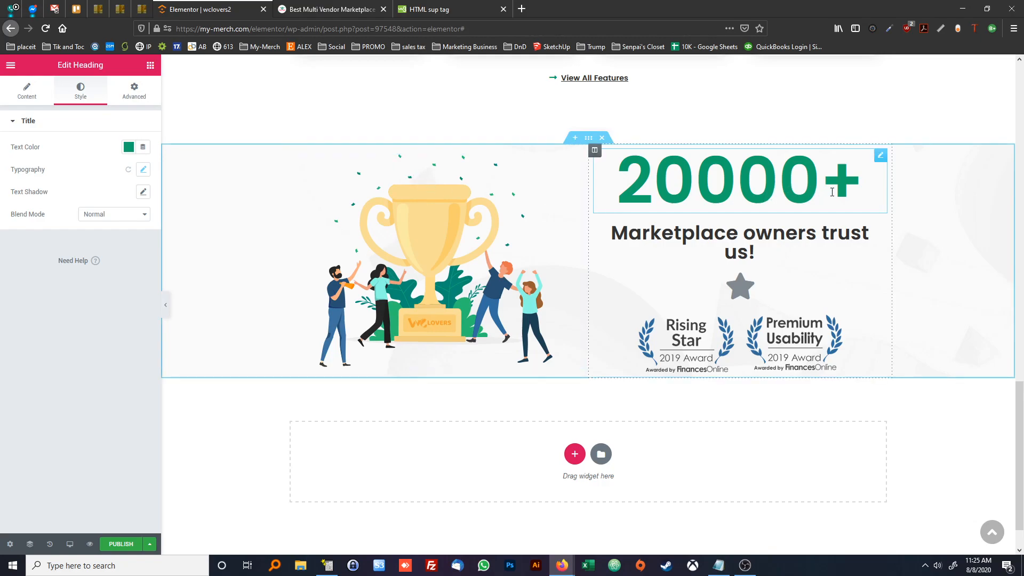
{"action": "left_click_drag", "start_coordinate": [856, 187], "coordinate": [830, 188]}
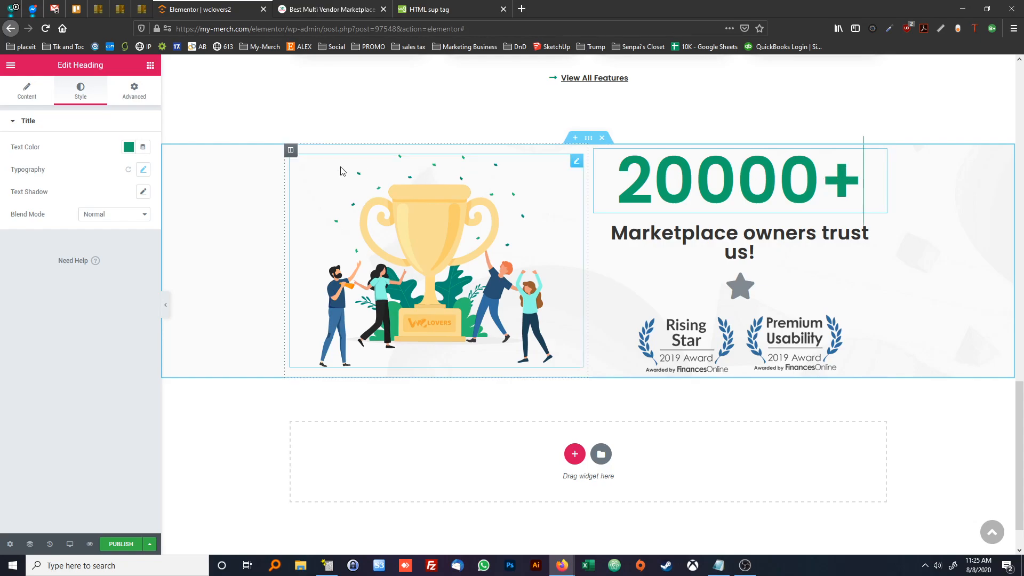
{"action": "left_click", "coordinate": [27, 91]}
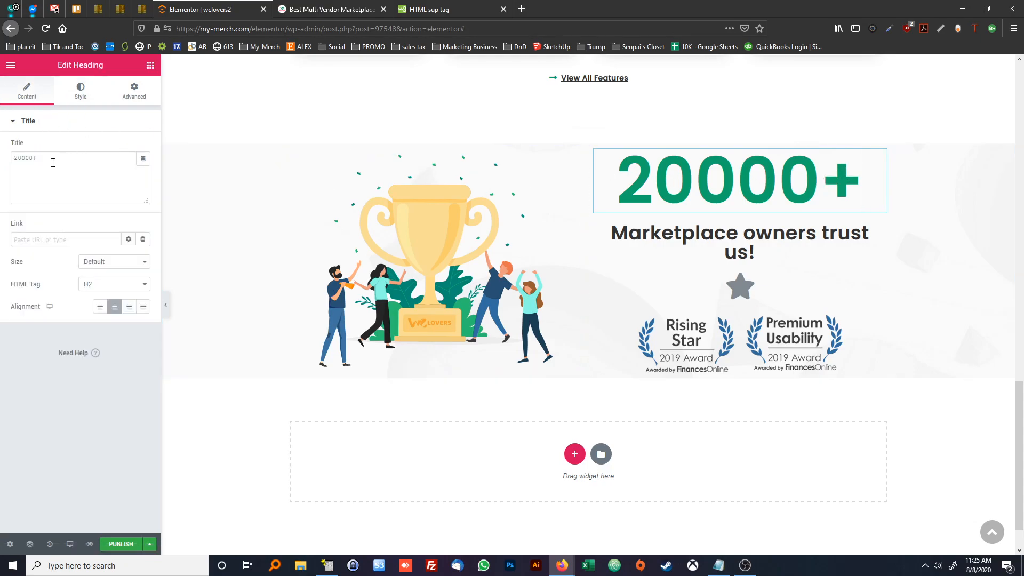
{"action": "left_click", "coordinate": [34, 158]}
{"action": "type", "text": "<sup>+"}
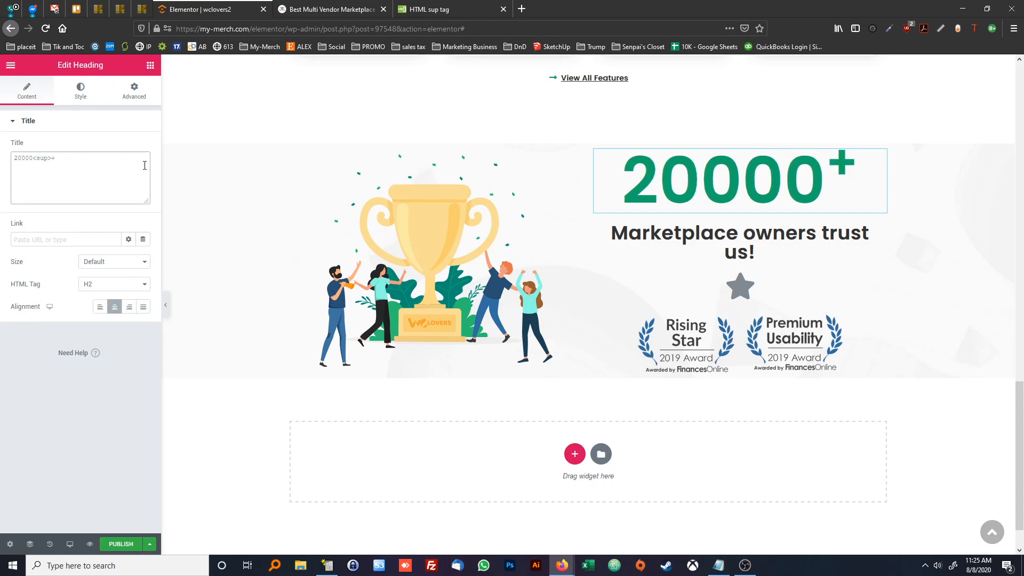
{"action": "type", "text": "</sup>"}
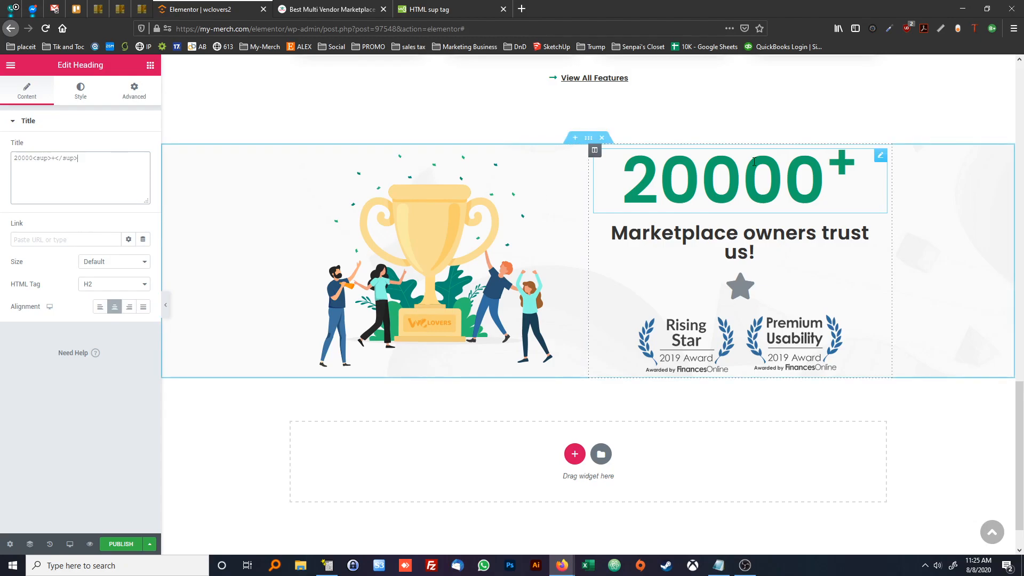
Compare the superscript with the reference page's number and restore the heading's title to plain "20000+"
{"action": "left_click", "coordinate": [360, 11]}
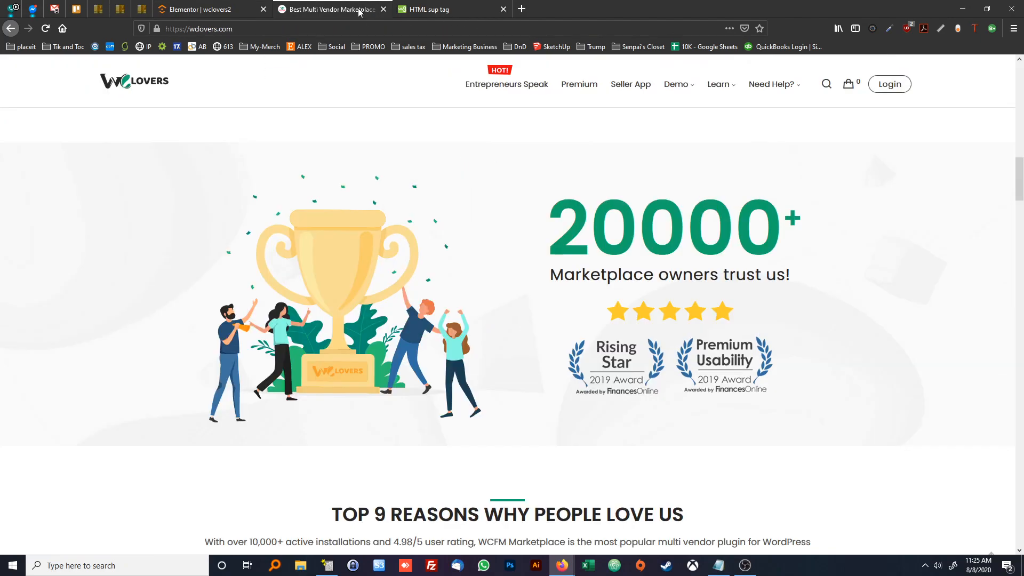
{"action": "left_click_drag", "start_coordinate": [589, 205], "coordinate": [800, 223]}
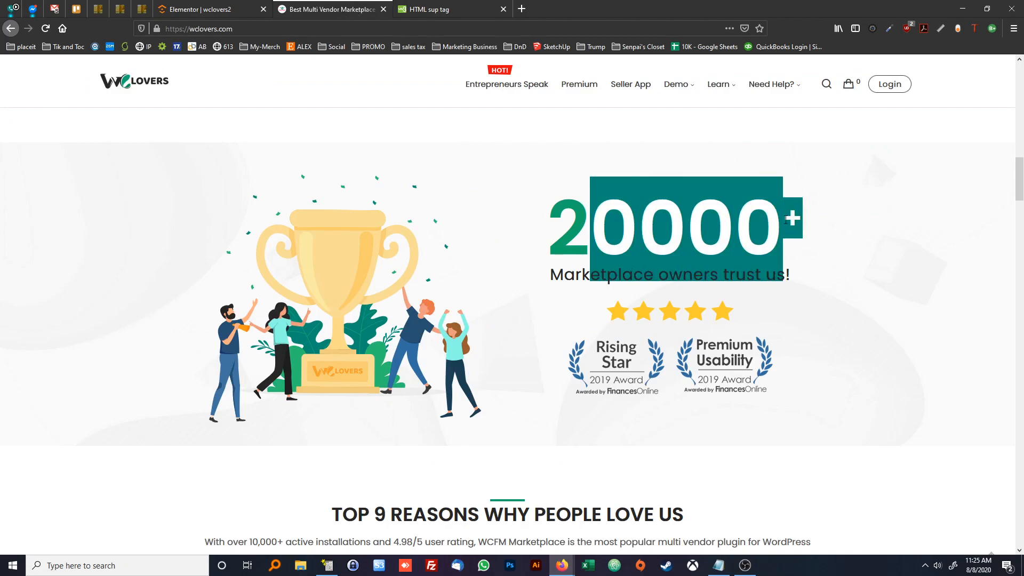
{"action": "left_click", "coordinate": [423, 137]}
{"action": "left_click", "coordinate": [216, 7]}
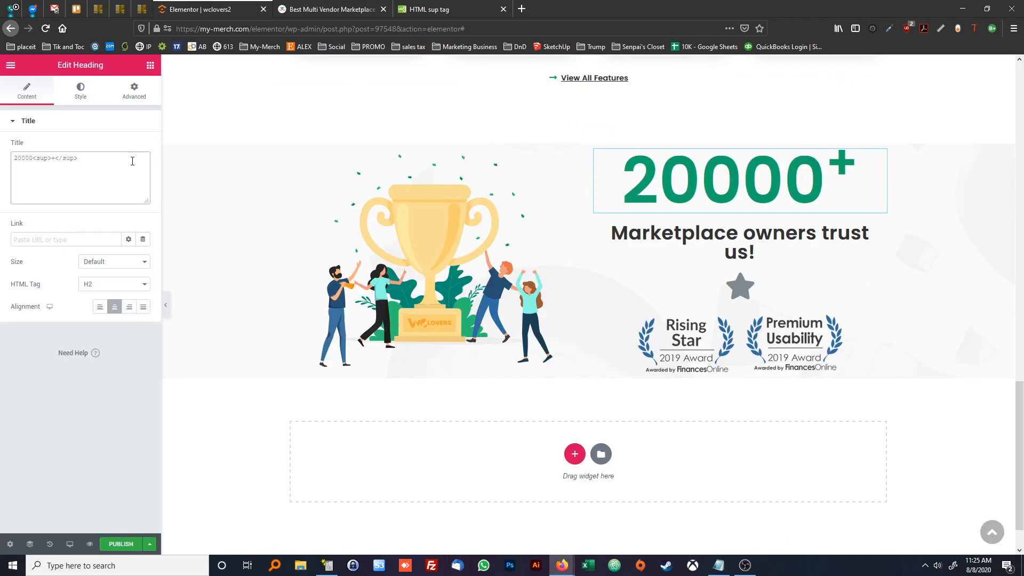
{"action": "left_click_drag", "start_coordinate": [78, 158], "coordinate": [35, 157]}
{"action": "type", "text": "+"}
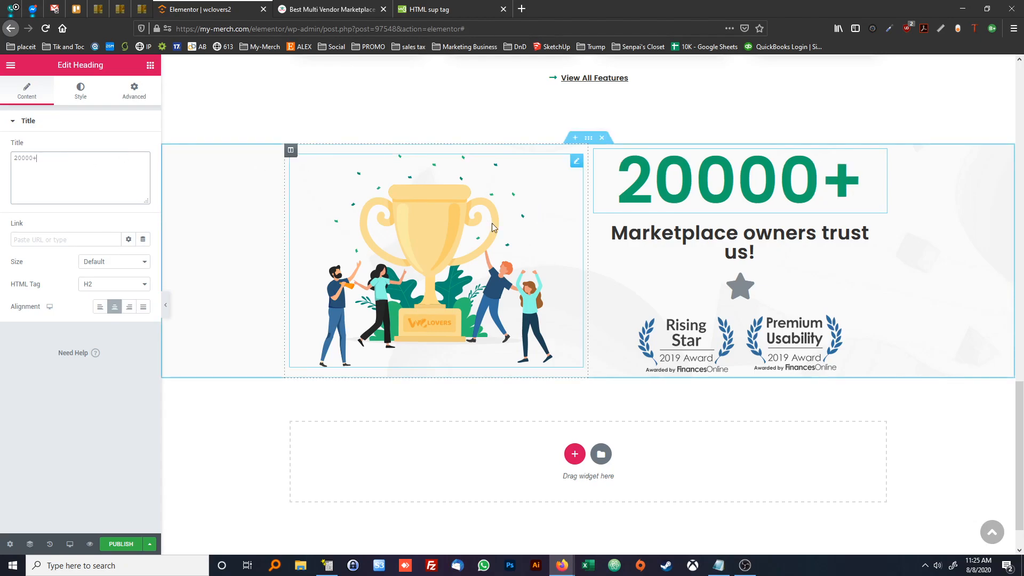
{"action": "key", "text": "ctrl+z"}
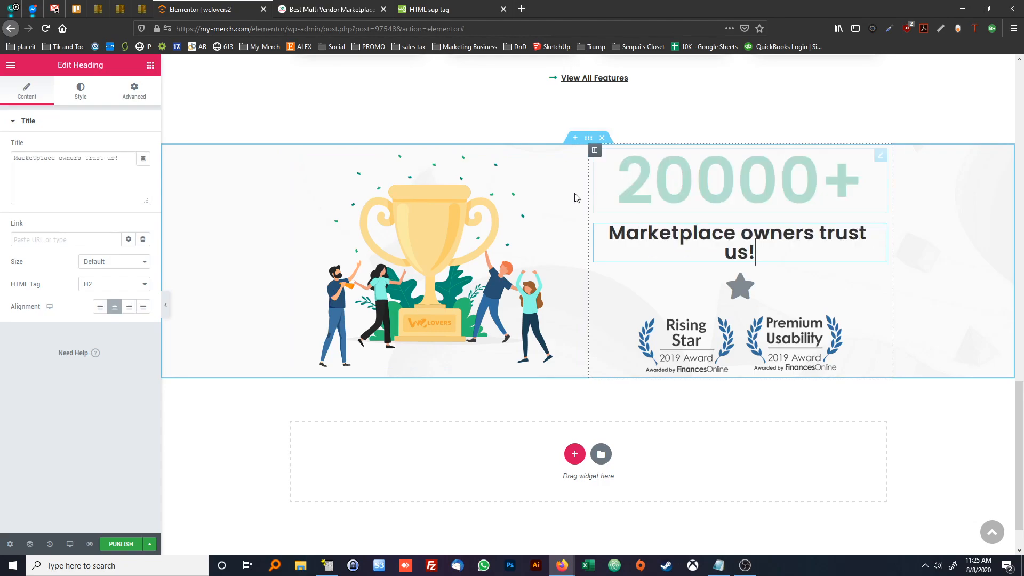
Check the tagline on the reference page and set the "Marketplace owners trust us!" heading's font weight to 400
{"action": "left_click", "coordinate": [320, 9]}
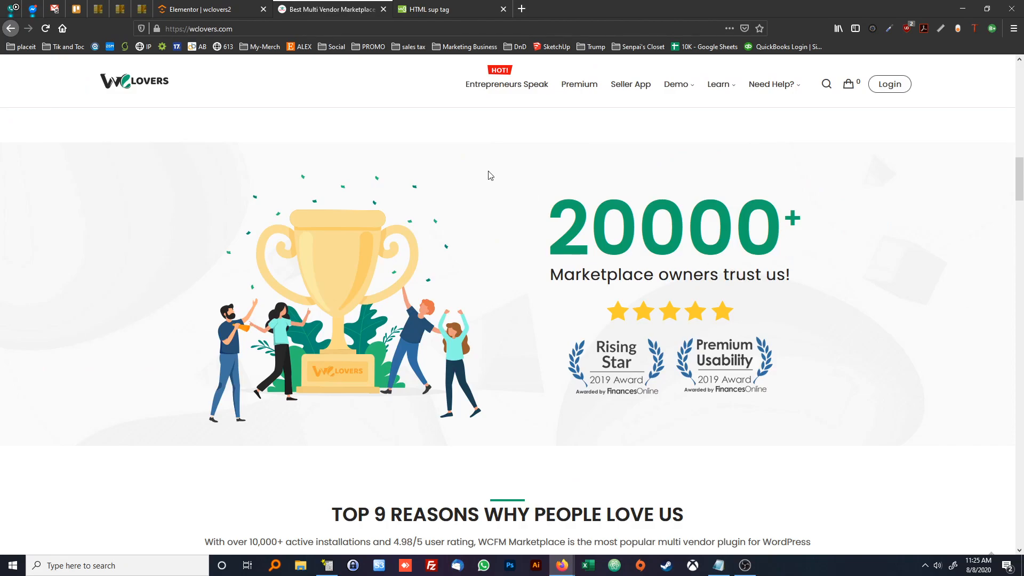
{"action": "left_click", "coordinate": [203, 9]}
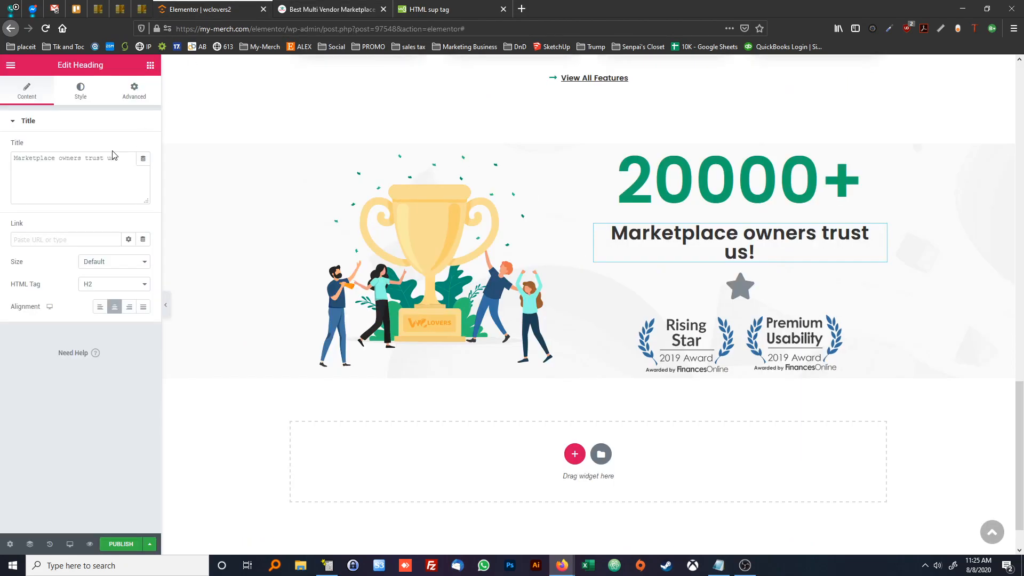
{"action": "left_click", "coordinate": [81, 93]}
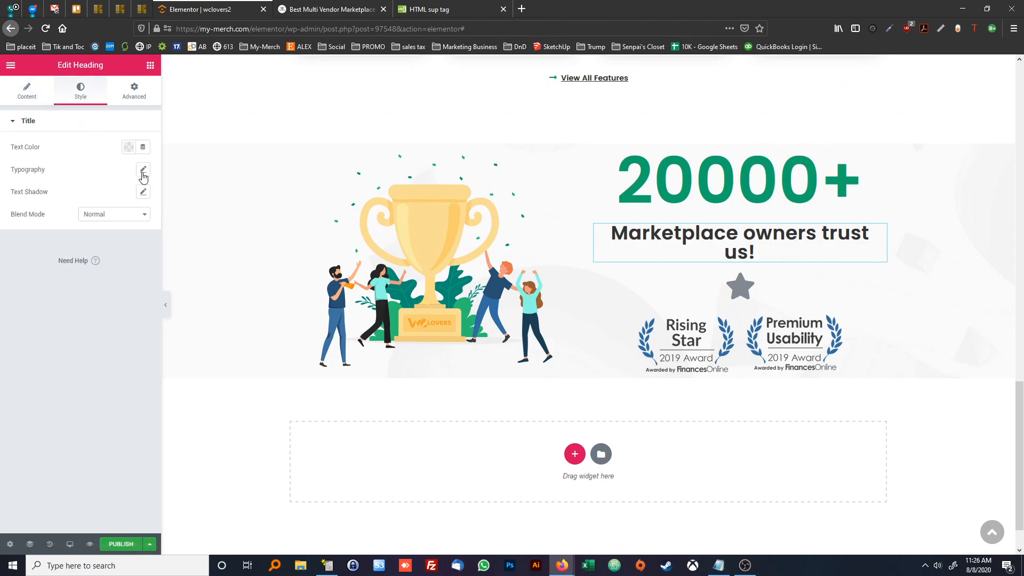
{"action": "left_click", "coordinate": [143, 169]}
{"action": "left_click", "coordinate": [85, 262]}
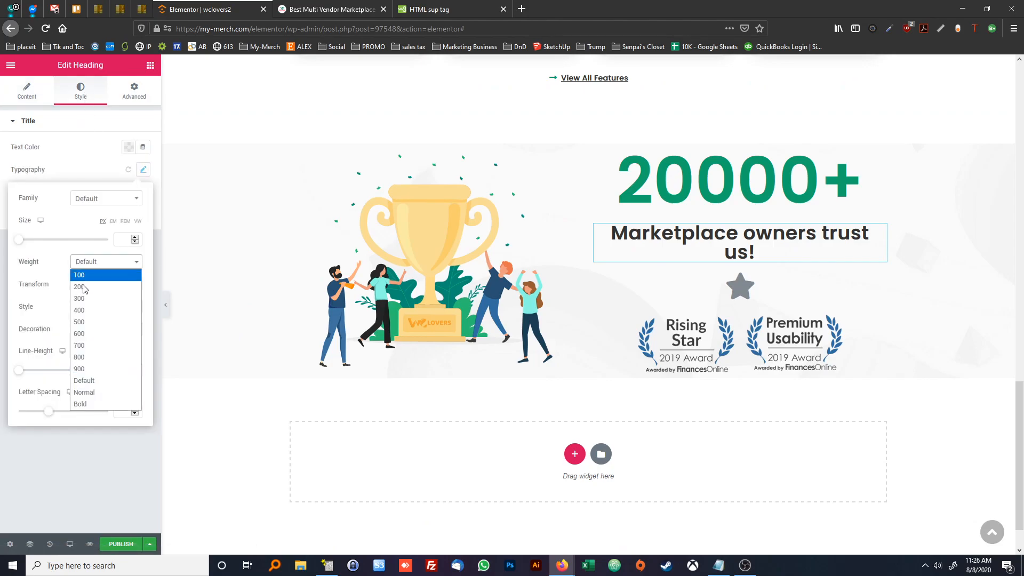
{"action": "left_click", "coordinate": [80, 311]}
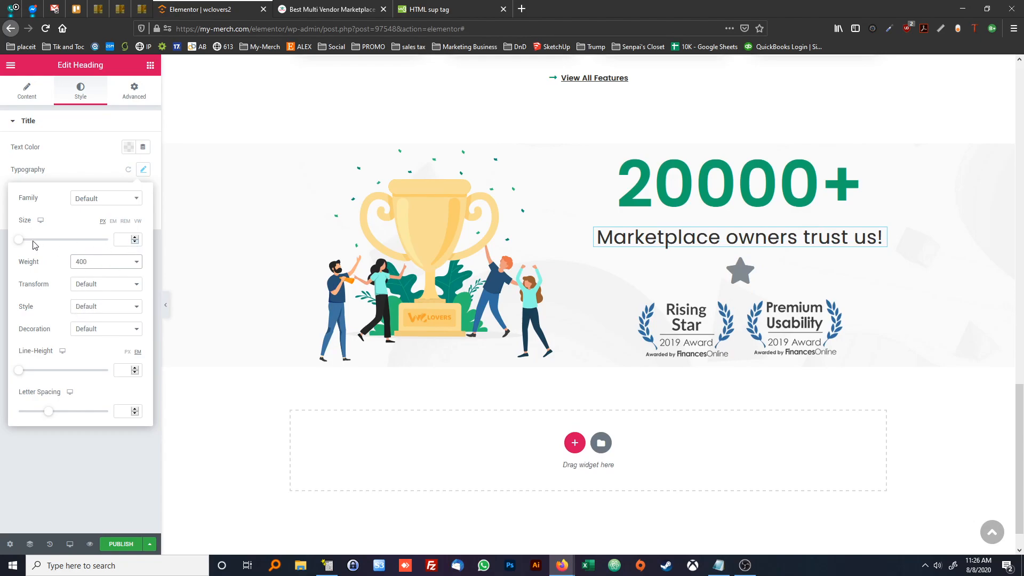
Set the "Marketplace owners trust us!" heading's font size to 30 px and compare it with the reference page
{"action": "left_click_drag", "start_coordinate": [20, 241], "coordinate": [34, 245]}
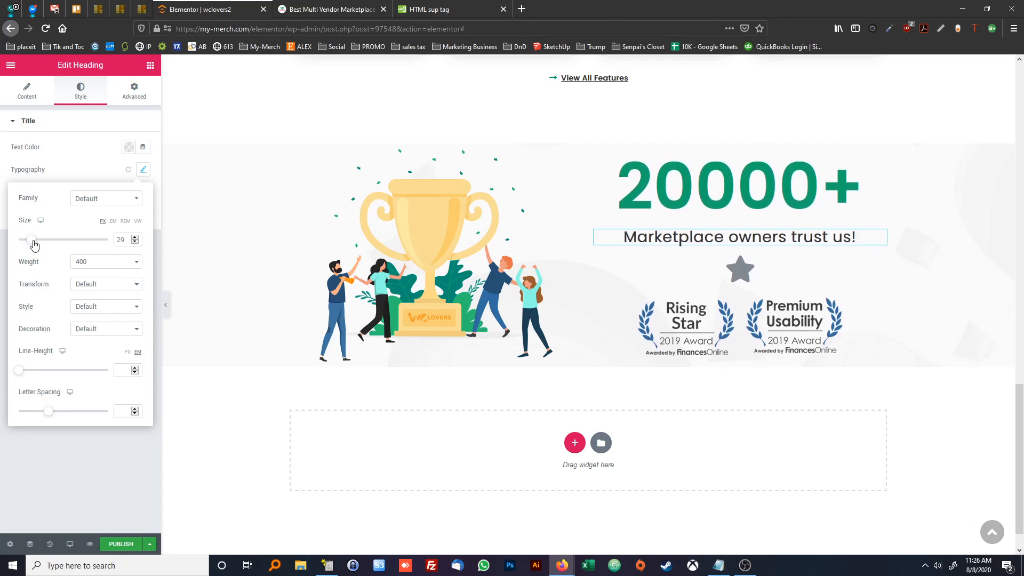
{"action": "left_click", "coordinate": [134, 237]}
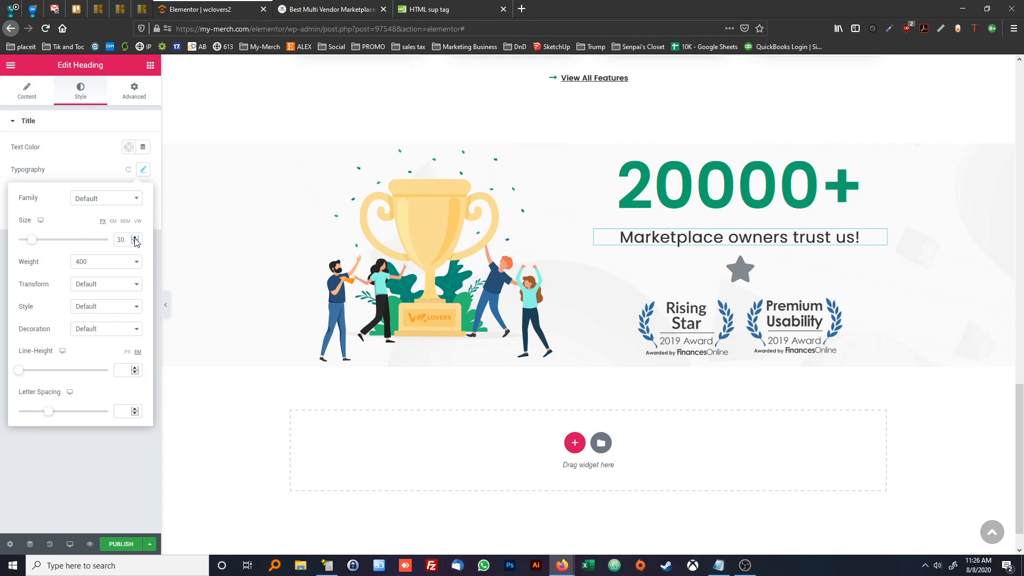
{"action": "left_click", "coordinate": [320, 11]}
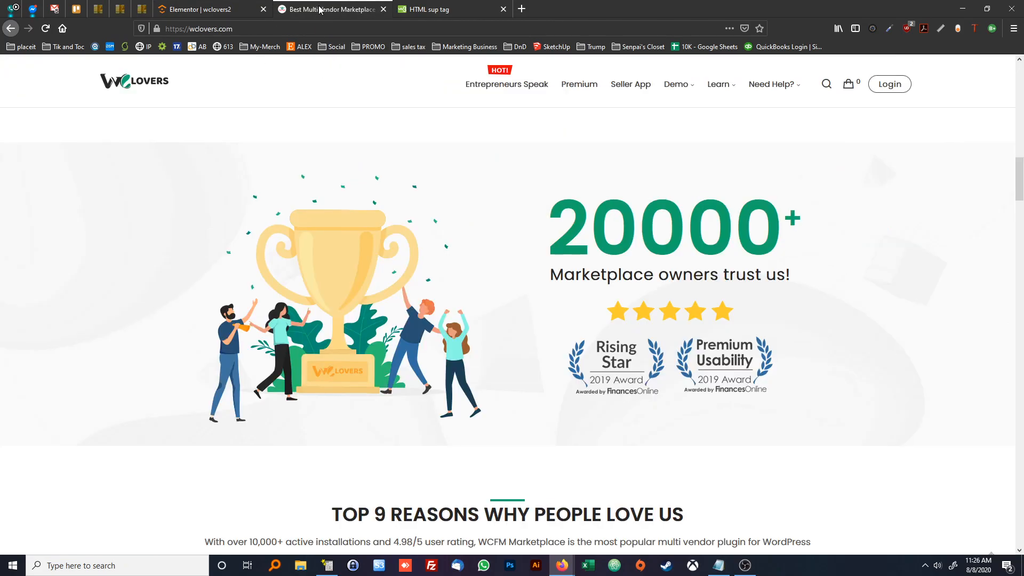
{"action": "left_click", "coordinate": [217, 10]}
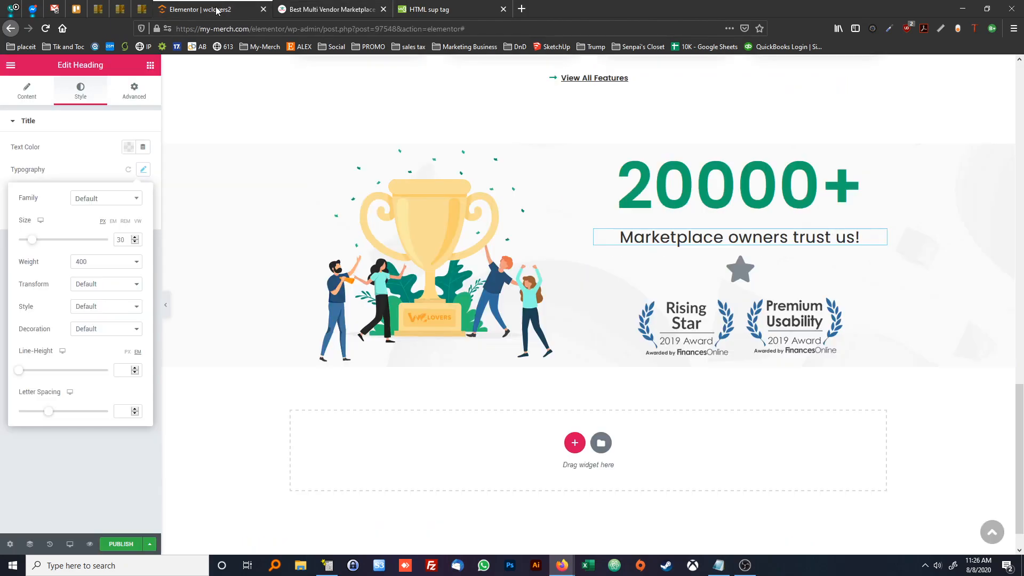
{"action": "left_click", "coordinate": [301, 11]}
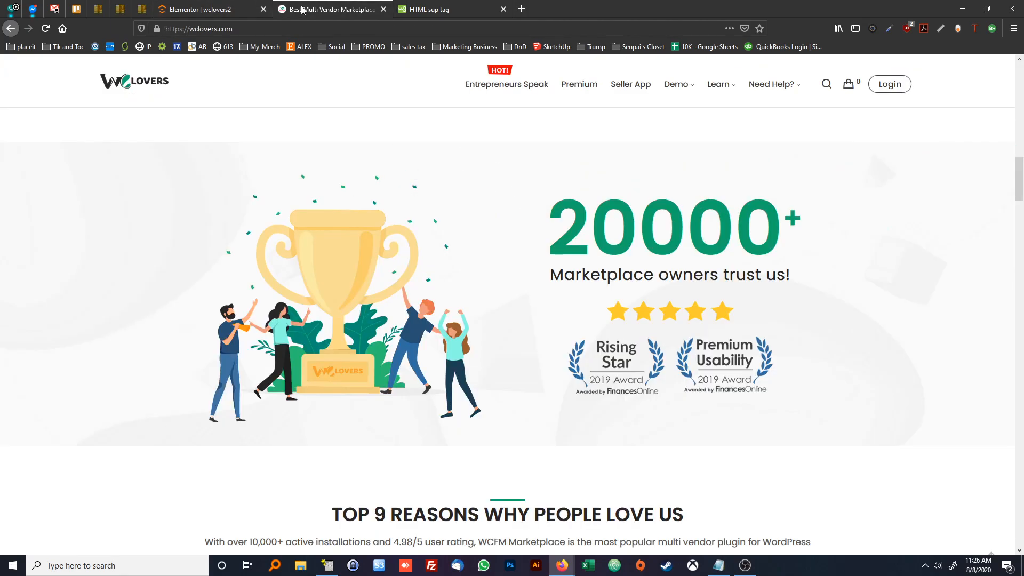
{"action": "left_click", "coordinate": [203, 10]}
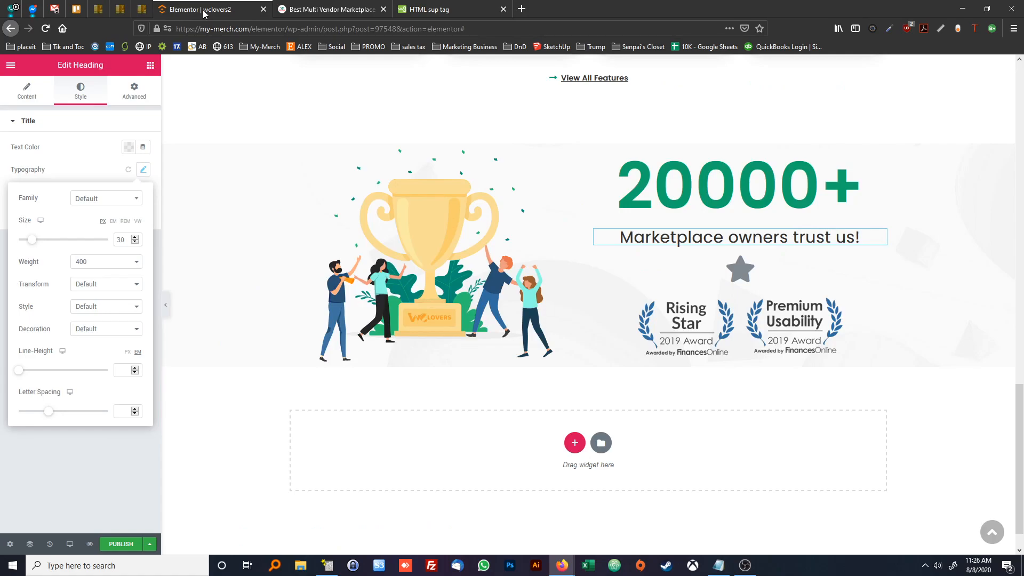
Unlink the "20000+" heading's margins and set its bottom margin to -20 px, checking the spacing against the reference page
{"action": "right_click", "coordinate": [646, 192]}
{"action": "left_click", "coordinate": [666, 205]}
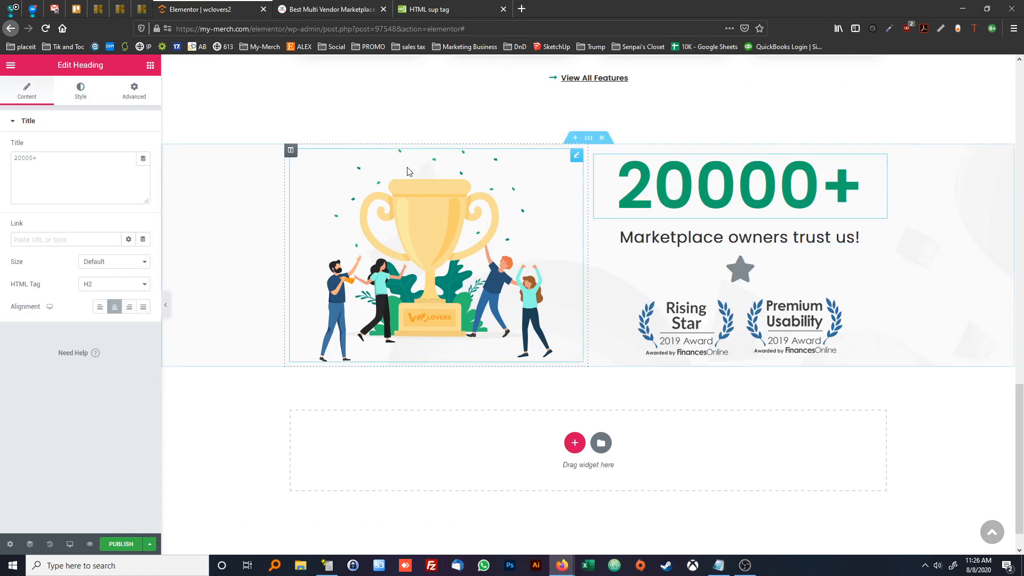
{"action": "left_click", "coordinate": [133, 91]}
{"action": "left_click", "coordinate": [136, 167]}
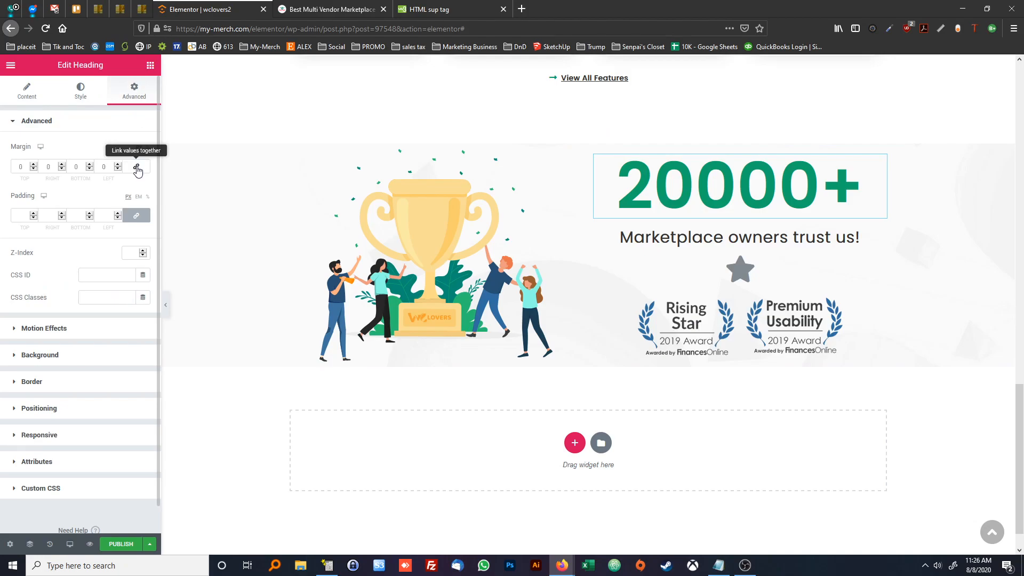
{"action": "left_click", "coordinate": [90, 169]}
{"action": "left_click", "coordinate": [90, 169]}
{"action": "left_click", "coordinate": [89, 169]}
{"action": "left_click", "coordinate": [90, 169]}
{"action": "left_click", "coordinate": [90, 169]}
{"action": "left_click", "coordinate": [90, 169]}
{"action": "left_click", "coordinate": [90, 169]}
{"action": "left_click", "coordinate": [90, 169]}
{"action": "left_click", "coordinate": [90, 169]}
{"action": "left_click", "coordinate": [90, 169]}
{"action": "left_click", "coordinate": [89, 169]}
{"action": "left_click", "coordinate": [89, 169]}
{"action": "left_click", "coordinate": [90, 169]}
{"action": "left_click", "coordinate": [89, 169]}
{"action": "left_click", "coordinate": [325, 9]}
{"action": "left_click", "coordinate": [235, 7]}
{"action": "left_click", "coordinate": [89, 165]}
{"action": "left_click", "coordinate": [89, 165]}
{"action": "left_click", "coordinate": [90, 164]}
{"action": "left_click", "coordinate": [89, 165]}
{"action": "left_click", "coordinate": [90, 164]}
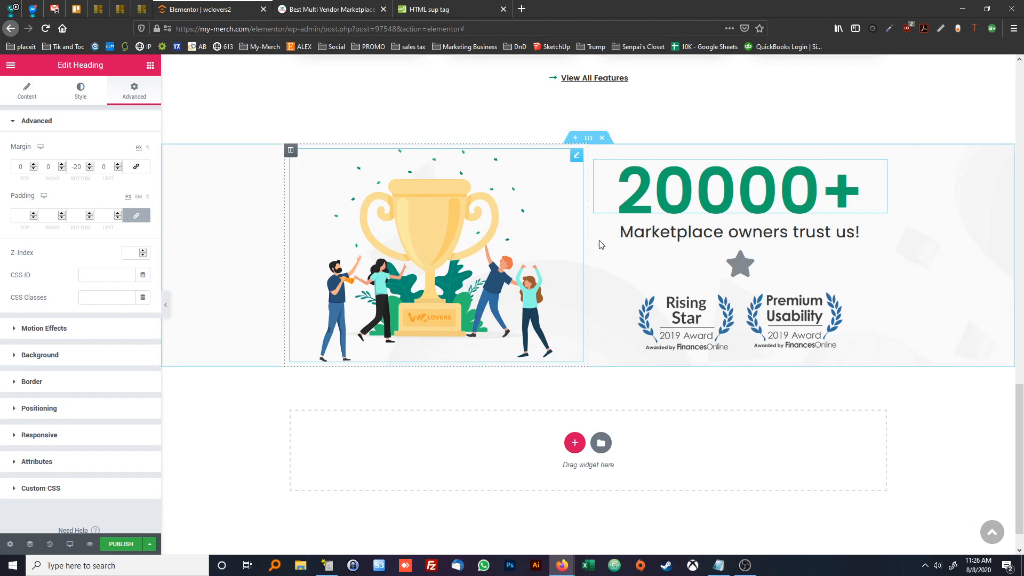
Set the star icon's primary color to yellow #FFC400 and compare it with the reference page's stars
{"action": "left_click", "coordinate": [738, 277]}
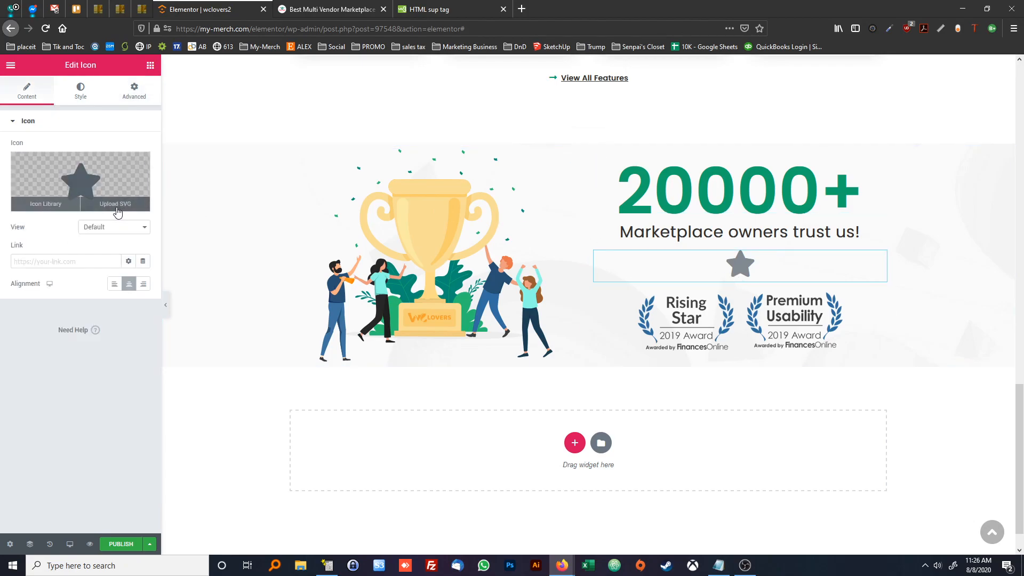
{"action": "left_click", "coordinate": [78, 92]}
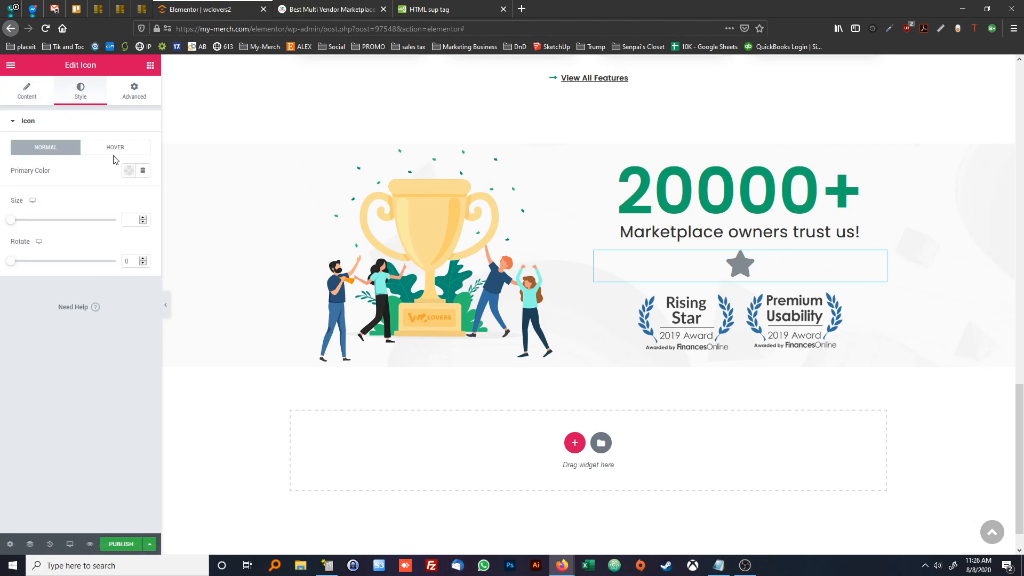
{"action": "left_click", "coordinate": [128, 170]}
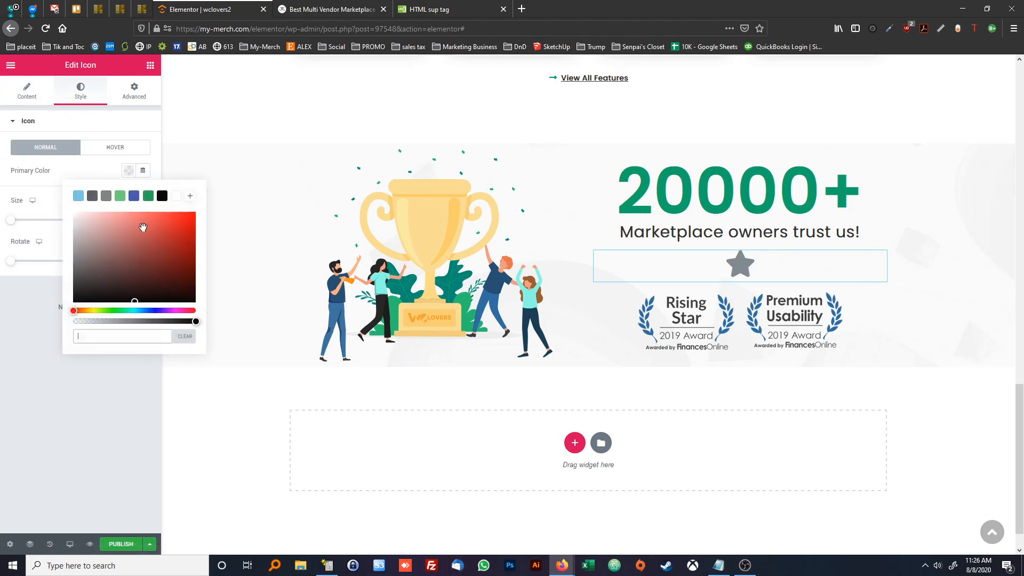
{"action": "left_click", "coordinate": [88, 310]}
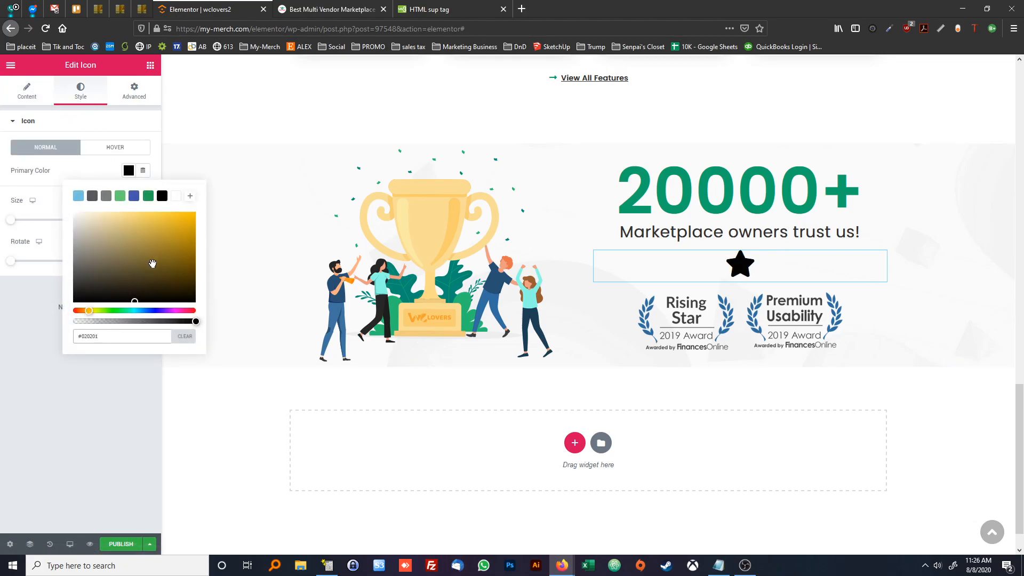
{"action": "key", "text": "BackSpace"}
{"action": "type", "text": "00"}
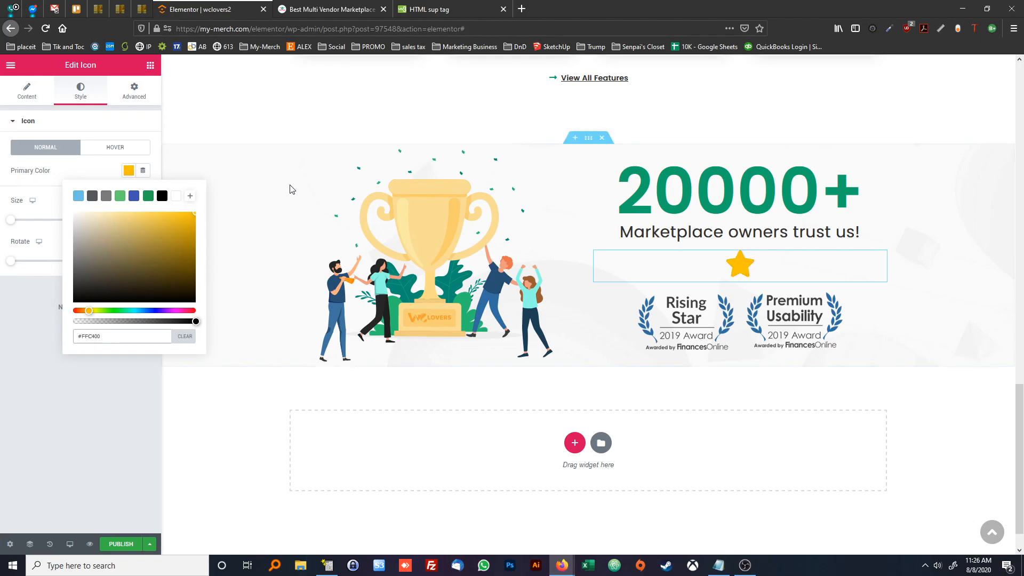
{"action": "left_click", "coordinate": [350, 8]}
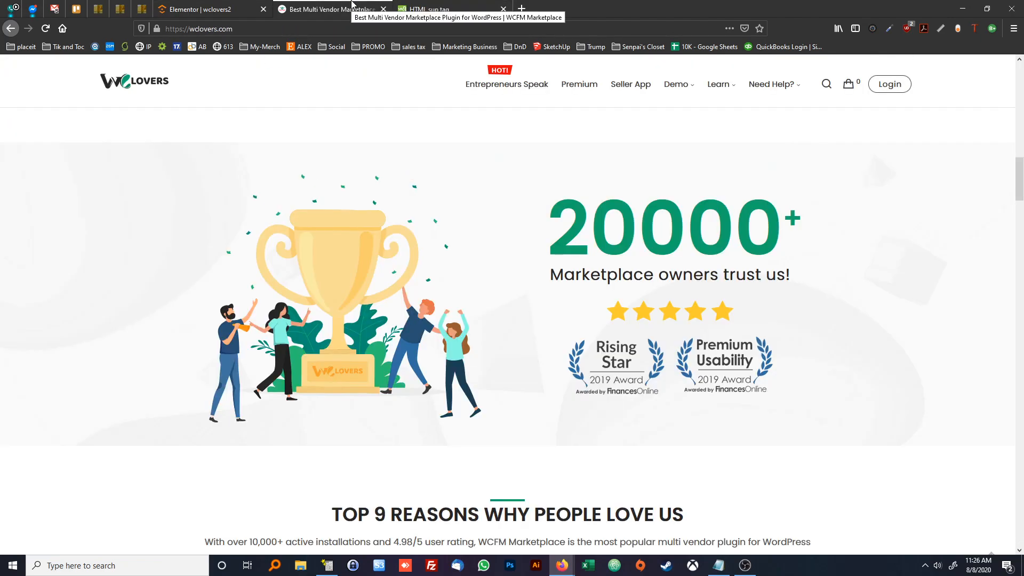
{"action": "left_click", "coordinate": [230, 5]}
{"action": "left_click", "coordinate": [109, 168]}
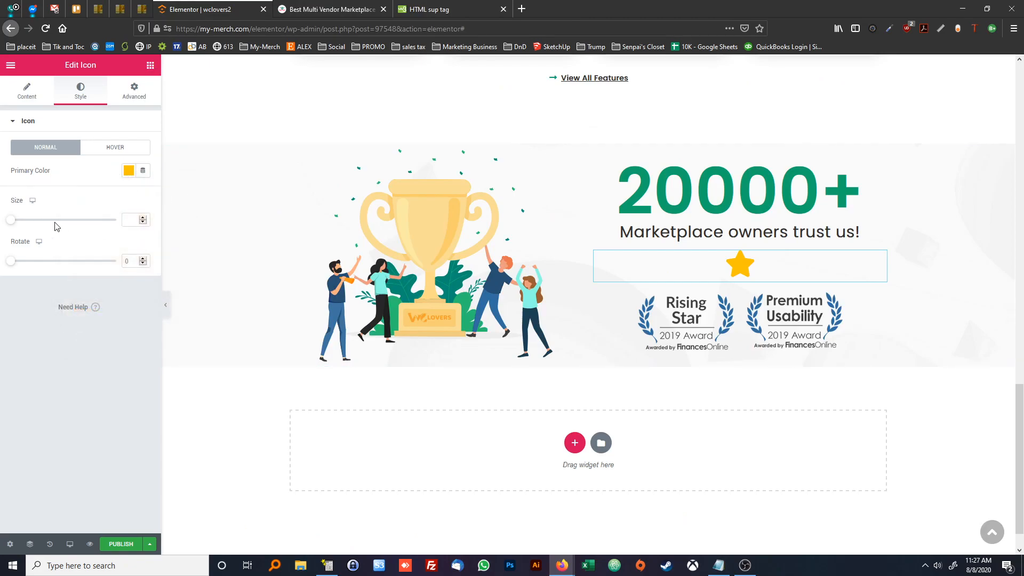
Set the star icon's size to 45 and compare it with the stars on the reference page
{"action": "left_click_drag", "start_coordinate": [16, 219], "coordinate": [27, 224]}
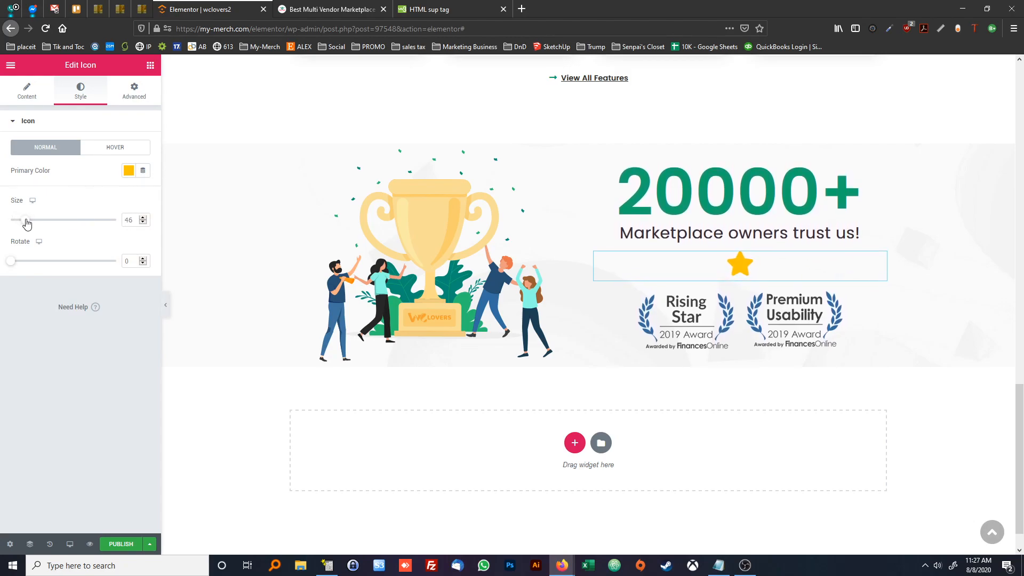
{"action": "left_click", "coordinate": [142, 222]}
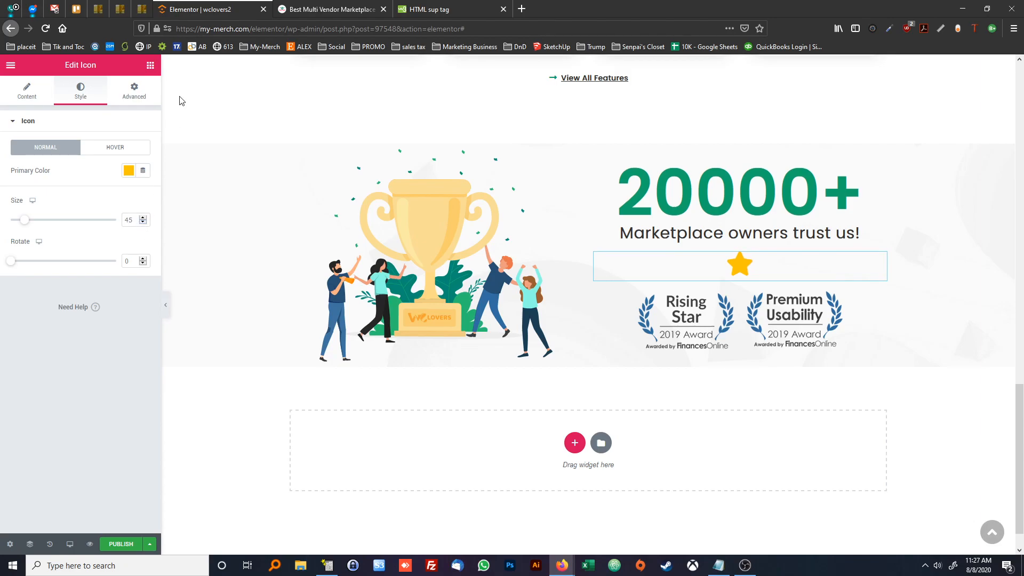
{"action": "left_click", "coordinate": [315, 6]}
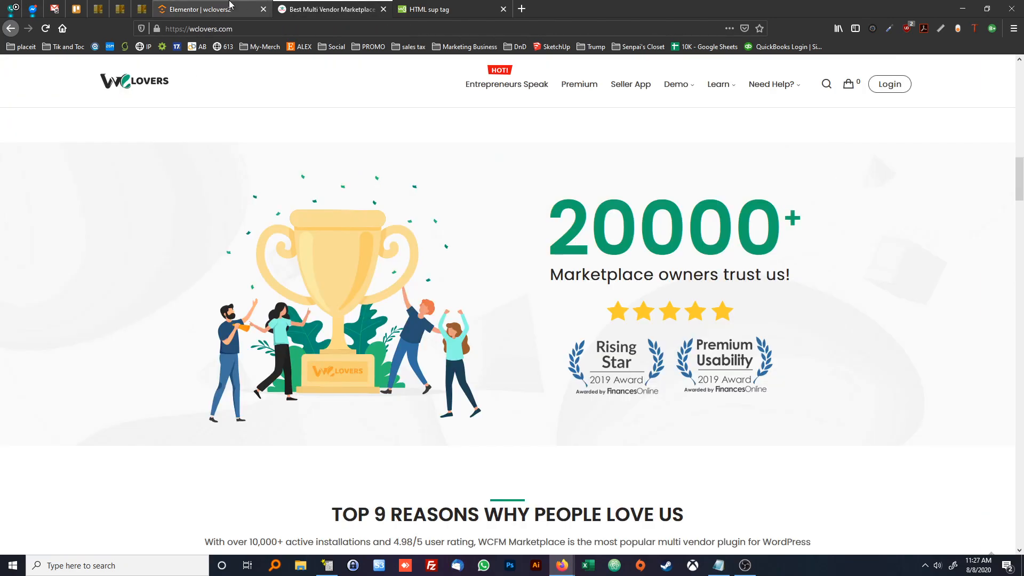
{"action": "left_click", "coordinate": [231, 6]}
{"action": "left_click", "coordinate": [320, 9]}
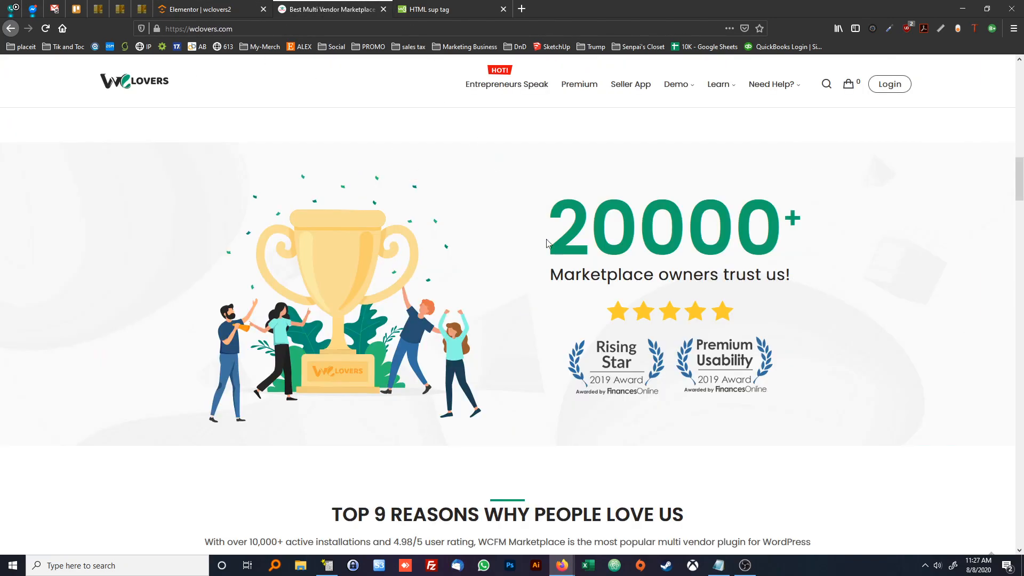
{"action": "left_click", "coordinate": [251, 8]}
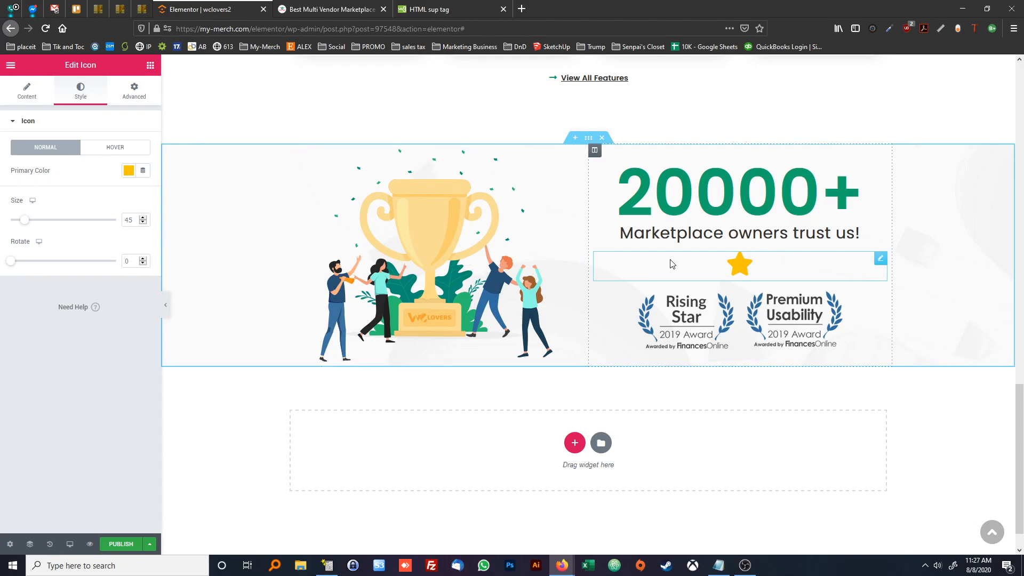
Try duplicating the yellow star icon under the tagline and delete the copy
{"action": "right_click", "coordinate": [745, 266]}
{"action": "left_click", "coordinate": [773, 288]}
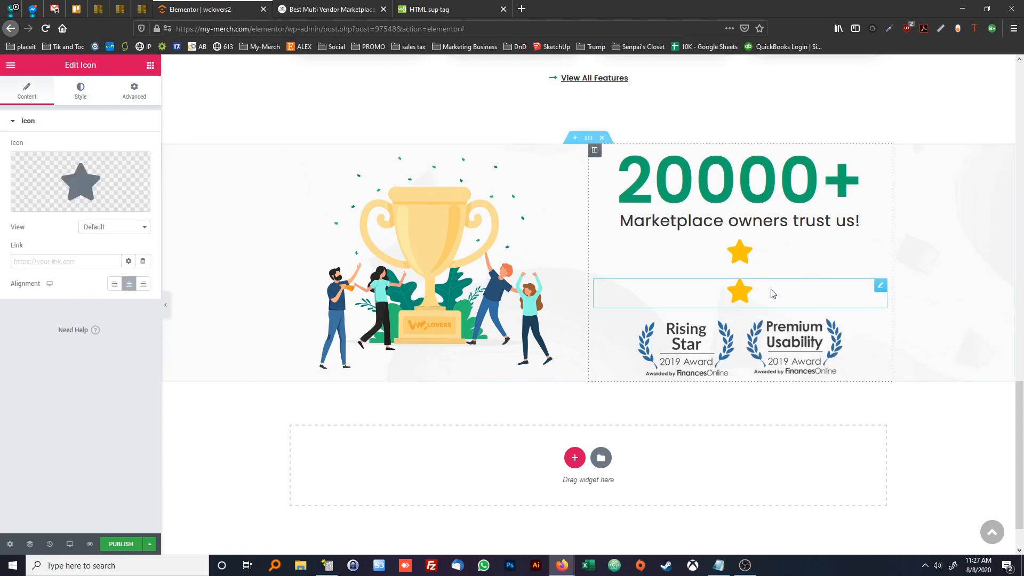
{"action": "right_click", "coordinate": [883, 287]}
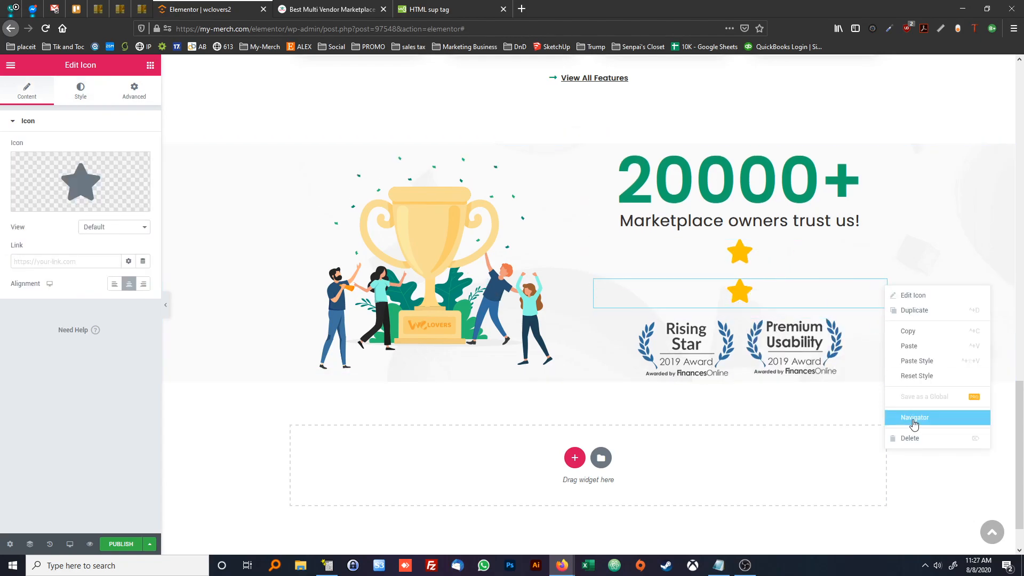
{"action": "left_click", "coordinate": [911, 437]}
Set the star icon's positioning width to Inline (auto)
{"action": "left_click", "coordinate": [733, 269]}
{"action": "right_click", "coordinate": [739, 264]}
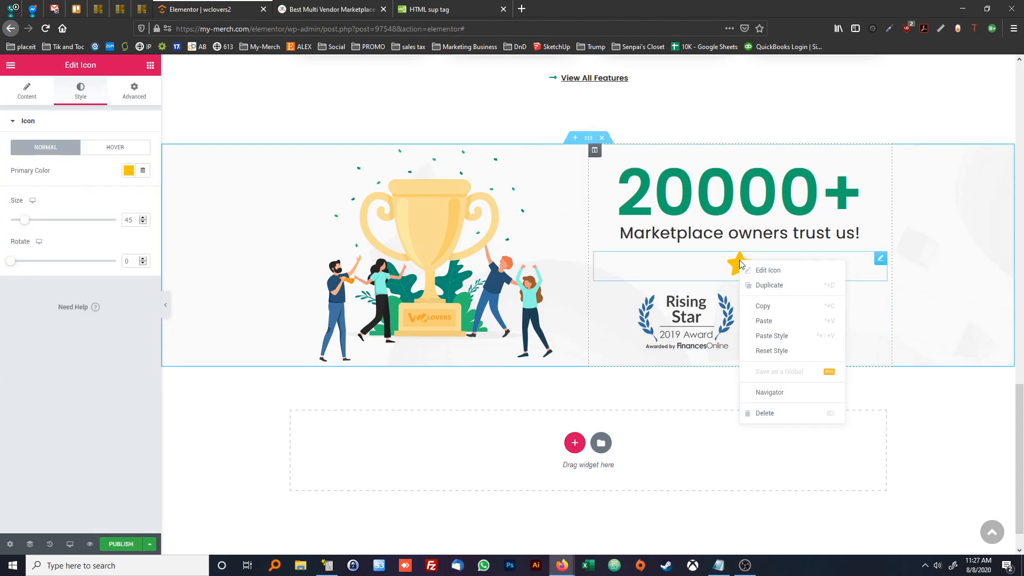
{"action": "left_click", "coordinate": [754, 271]}
{"action": "left_click", "coordinate": [134, 91]}
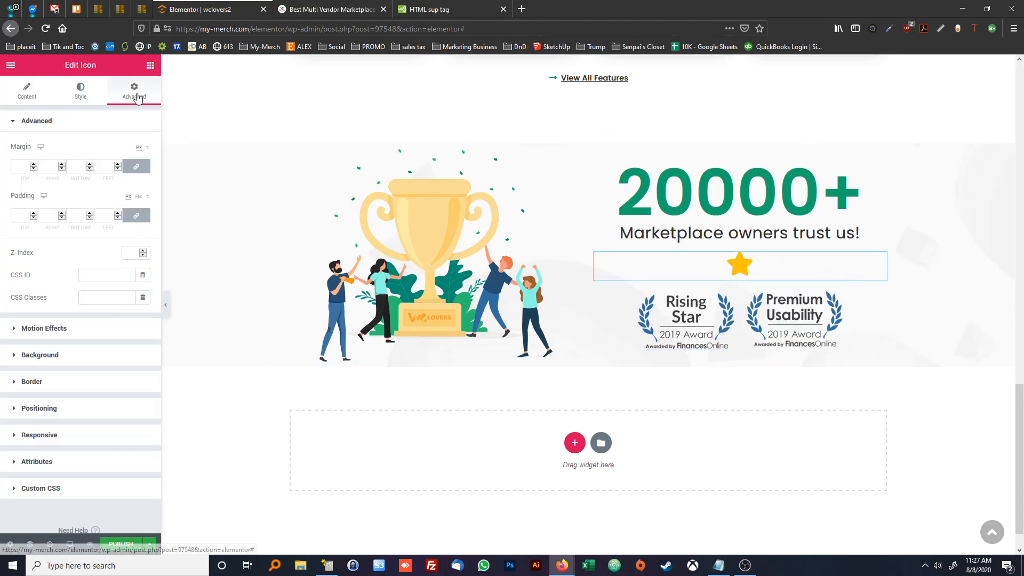
{"action": "left_click", "coordinate": [98, 415]}
{"action": "left_click", "coordinate": [102, 254]}
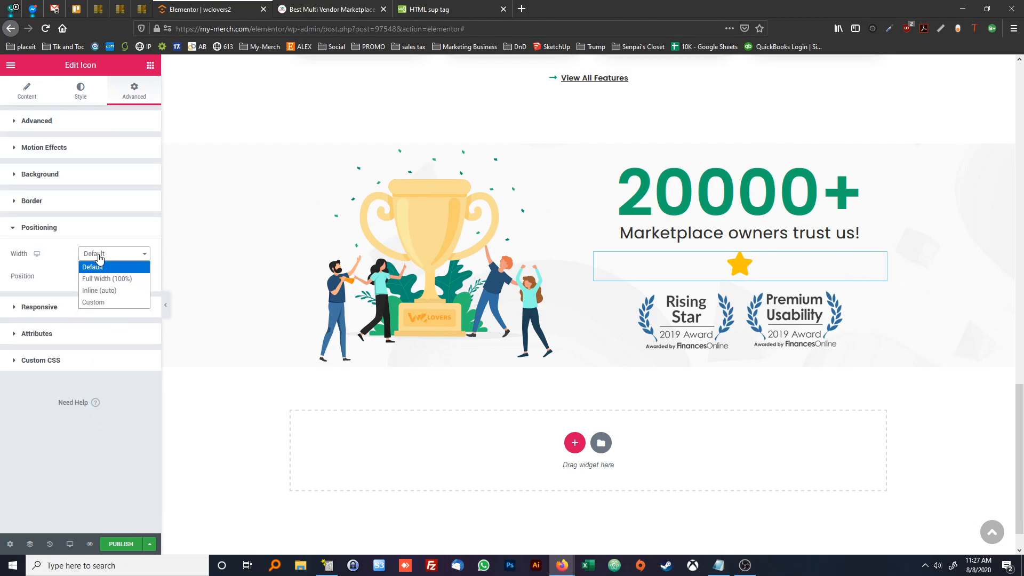
{"action": "left_click", "coordinate": [103, 291]}
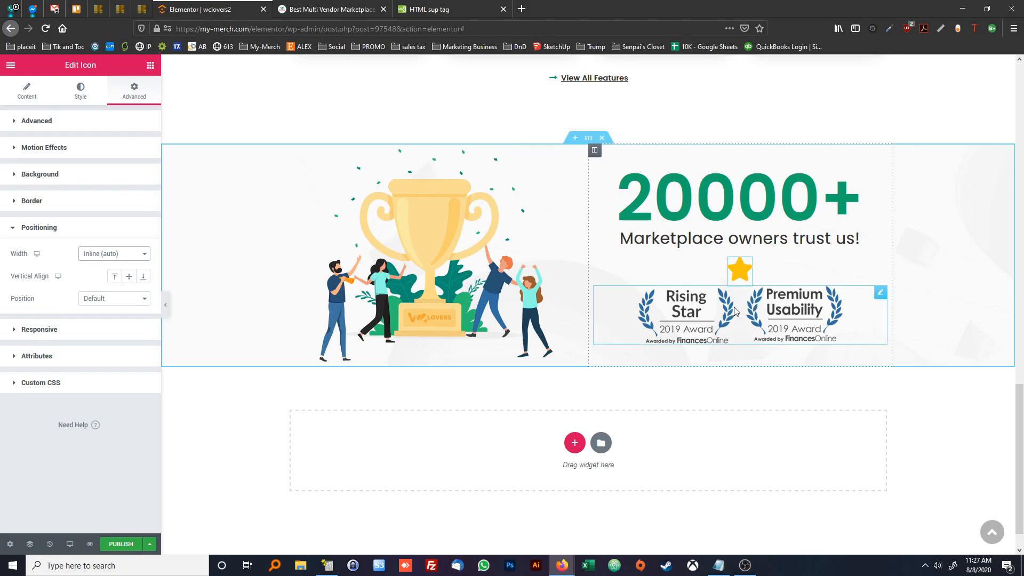
Check the star spacing on the reference page, unlink the star icon's margins and set left and right to 5 px
{"action": "left_click", "coordinate": [318, 12]}
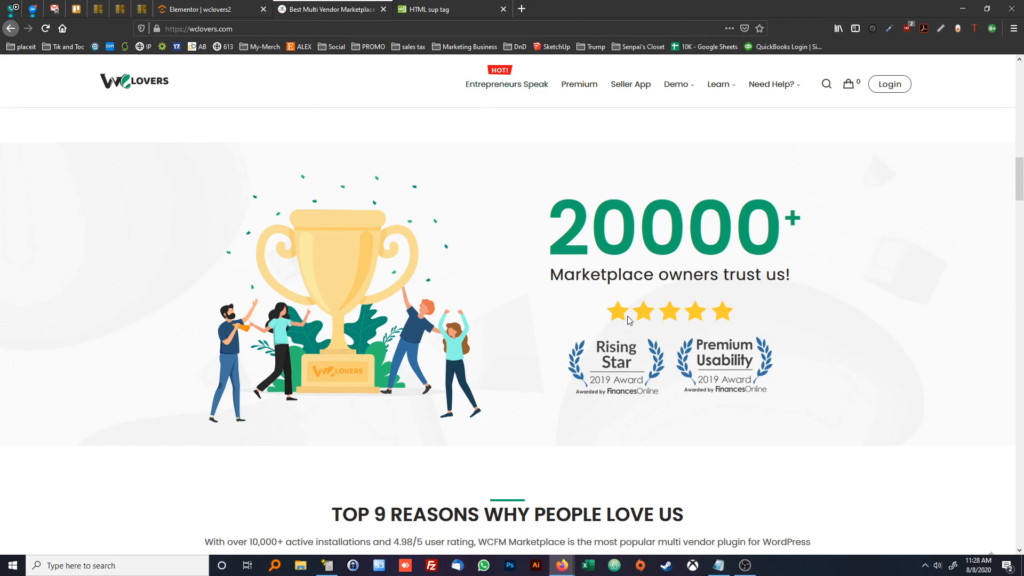
{"action": "left_click", "coordinate": [198, 10]}
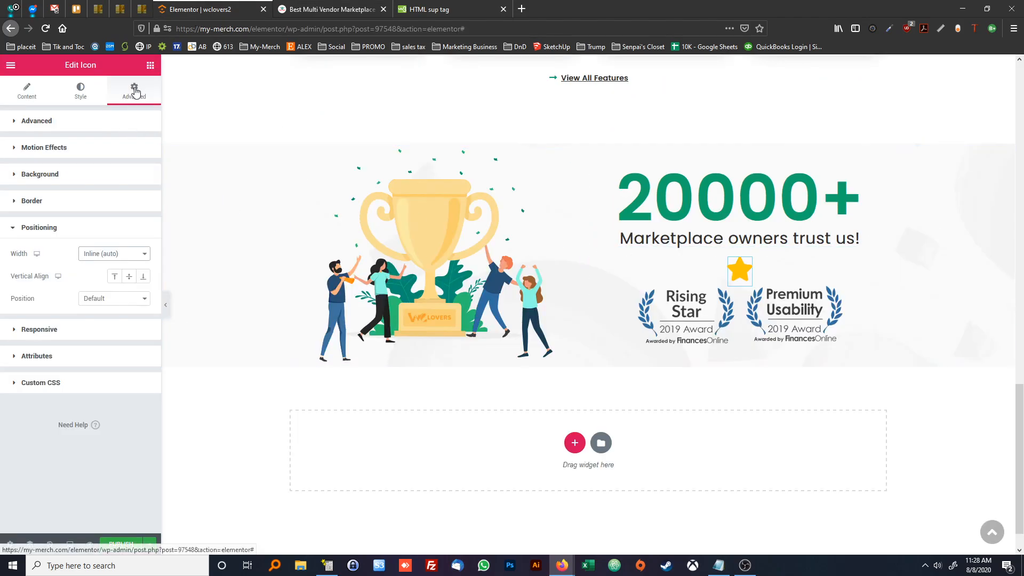
{"action": "left_click", "coordinate": [124, 122]}
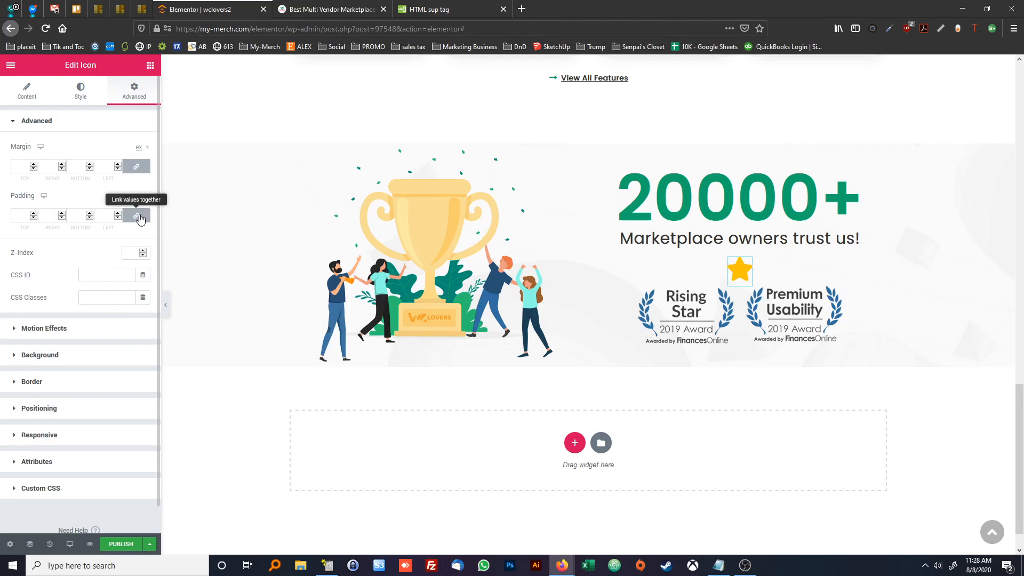
{"action": "left_click", "coordinate": [138, 168]}
{"action": "double_click", "coordinate": [109, 168]}
{"action": "type", "text": "5"}
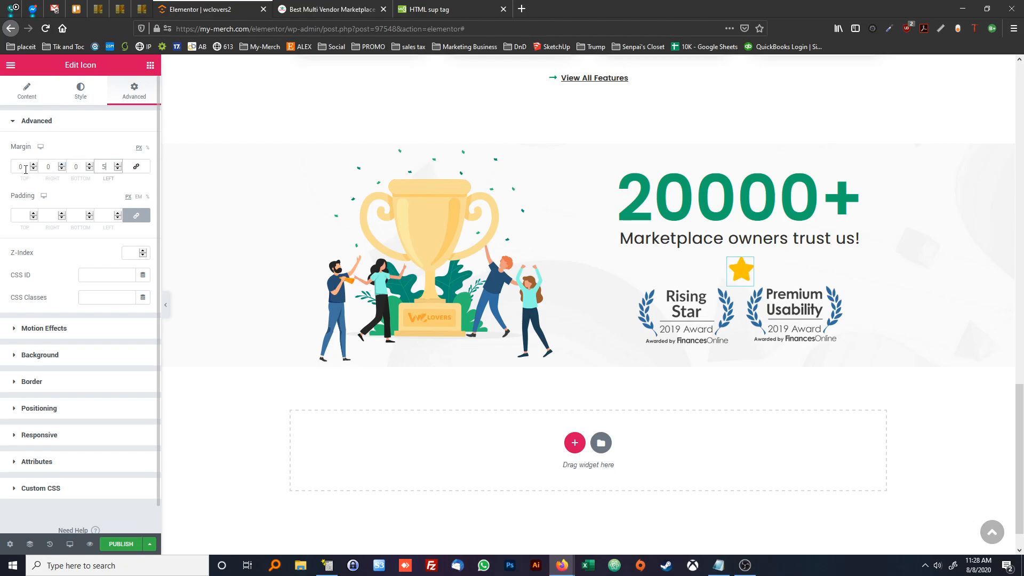
{"action": "double_click", "coordinate": [51, 167]}
{"action": "type", "text": "5"}
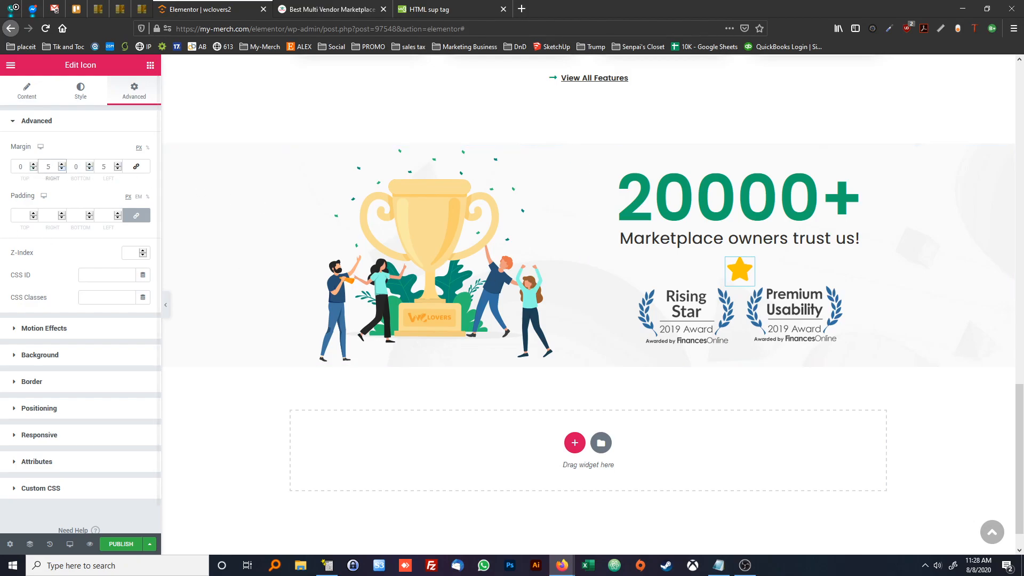
Set the star icon's bottom and top margins to 30 px each, checking the vertical spacing on the reference page
{"action": "key", "text": "Tab"}
{"action": "type", "text": "30"}
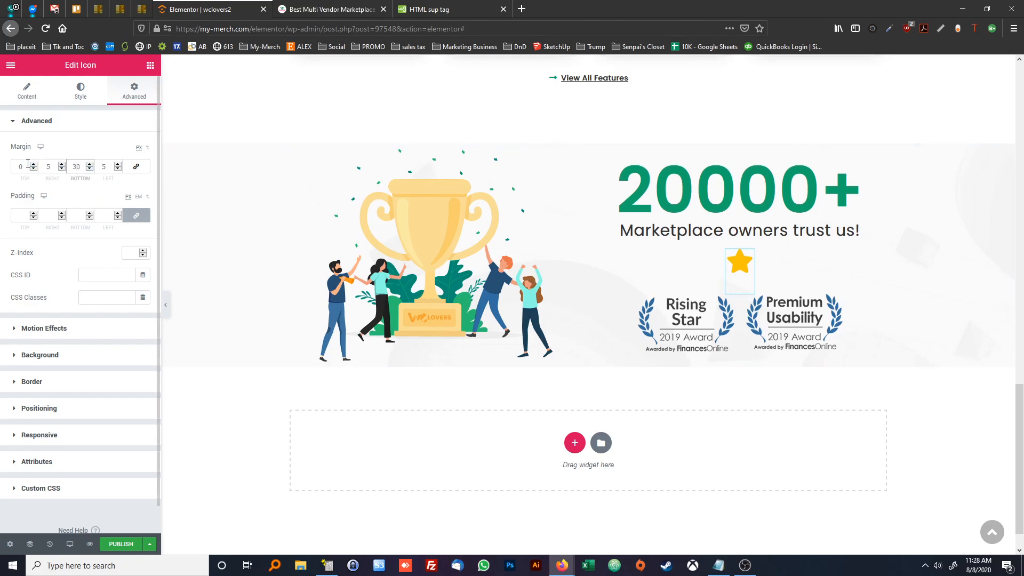
{"action": "left_click", "coordinate": [314, 11]}
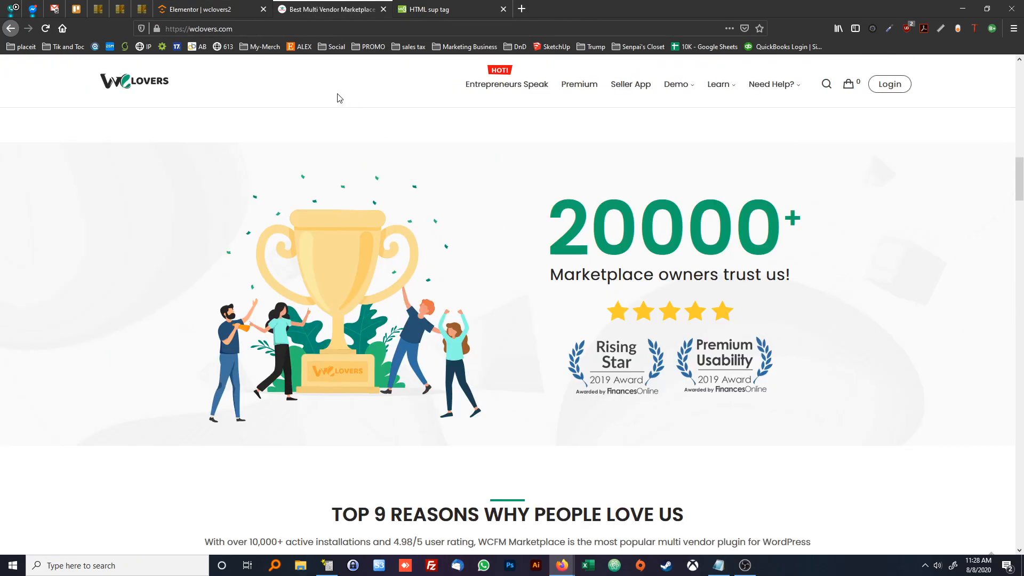
{"action": "left_click", "coordinate": [228, 17]}
{"action": "left_click", "coordinate": [21, 167]}
{"action": "type", "text": "30"}
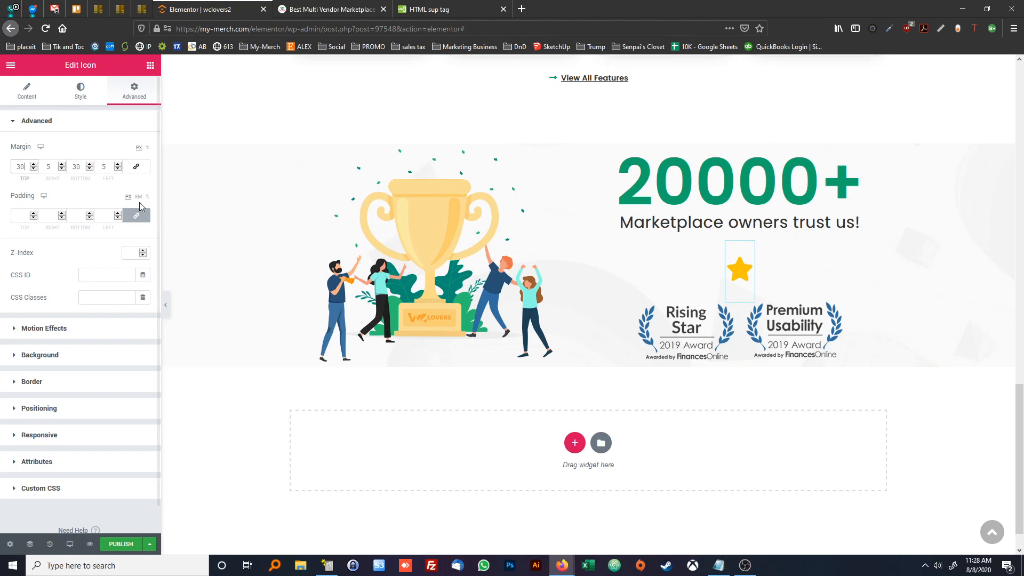
Duplicate the yellow star icon four times to make a row of five stars under the tagline
{"action": "right_click", "coordinate": [735, 272]}
{"action": "left_click", "coordinate": [764, 296]}
{"action": "right_click", "coordinate": [764, 295]}
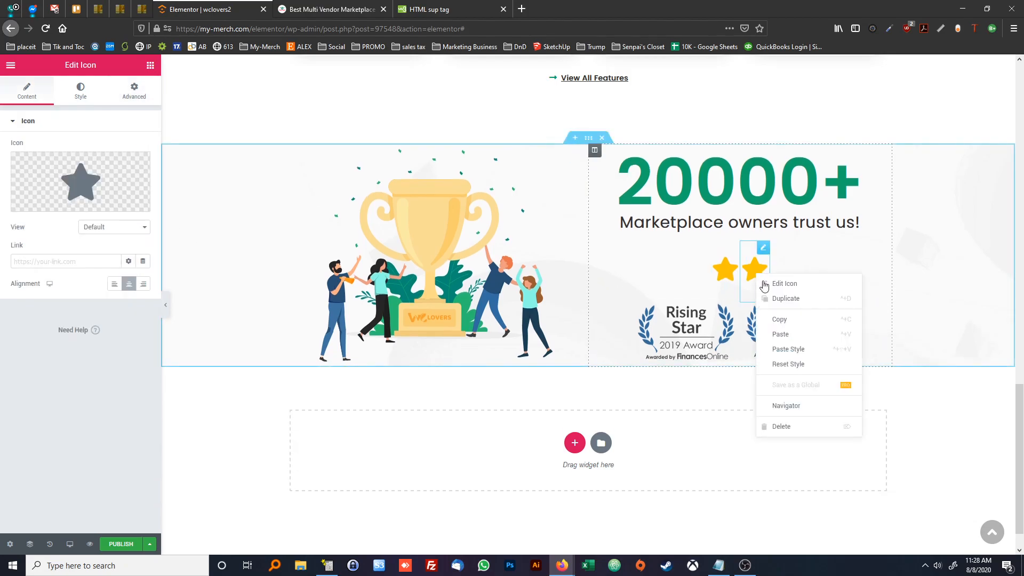
{"action": "left_click", "coordinate": [789, 296]}
{"action": "right_click", "coordinate": [770, 278]}
{"action": "left_click", "coordinate": [791, 296]}
{"action": "right_click", "coordinate": [786, 270]}
{"action": "left_click", "coordinate": [800, 297]}
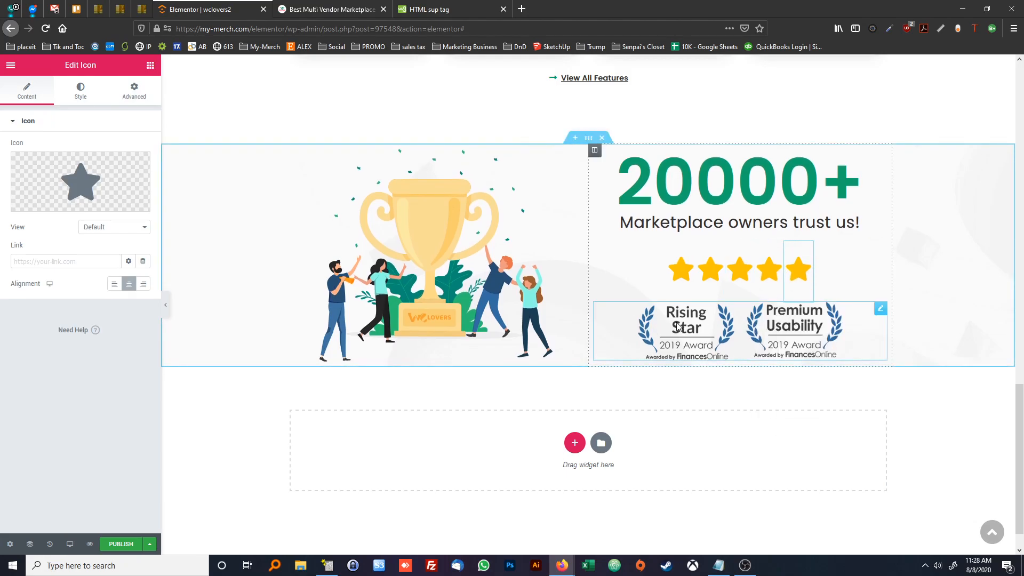
{"action": "scroll", "coordinate": [541, 234], "scroll_direction": "up", "scroll_amount": 2}
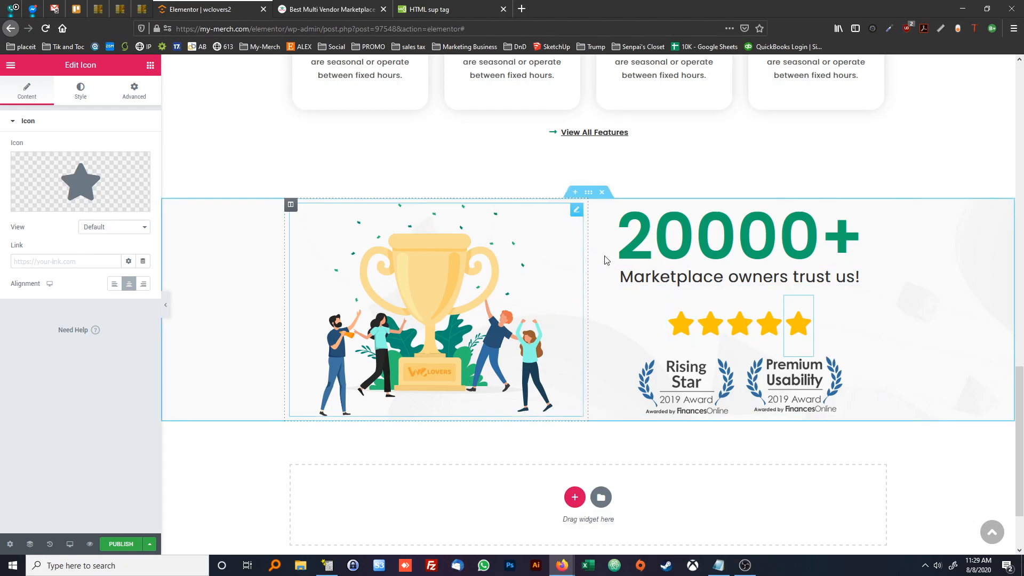
Compare the trophy section's spacing with the reference page, unlink the section's padding and set bottom and top to 50 px
{"action": "left_click", "coordinate": [328, 10]}
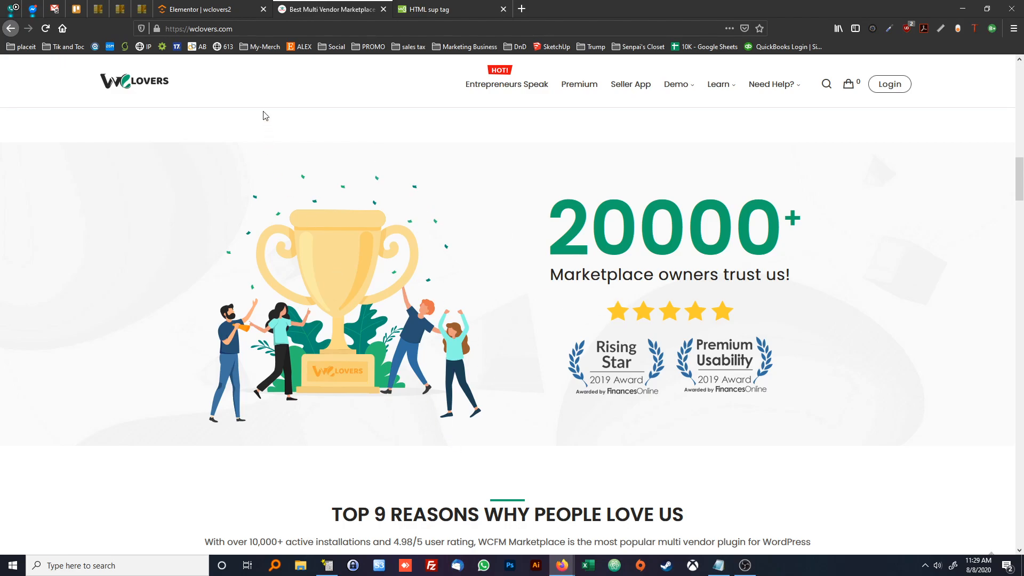
{"action": "left_click", "coordinate": [206, 9]}
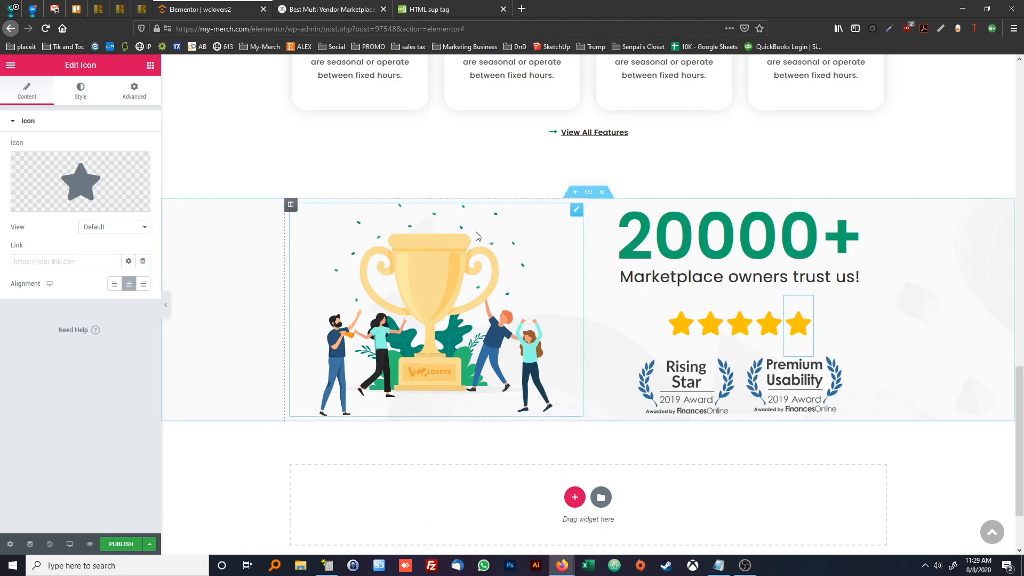
{"action": "right_click", "coordinate": [270, 235]}
{"action": "left_click", "coordinate": [291, 241]}
{"action": "left_click", "coordinate": [131, 99]}
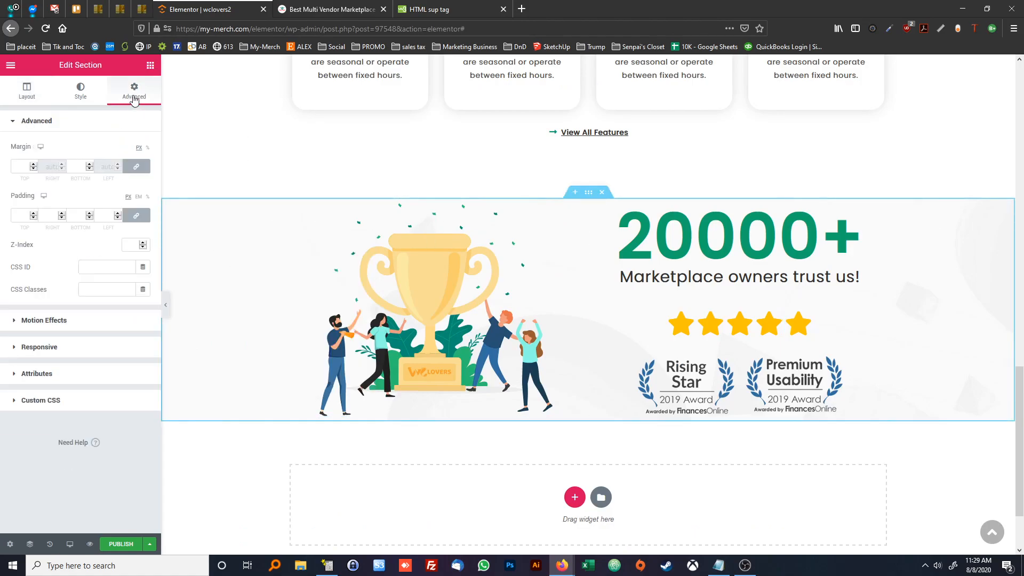
{"action": "left_click", "coordinate": [140, 216]}
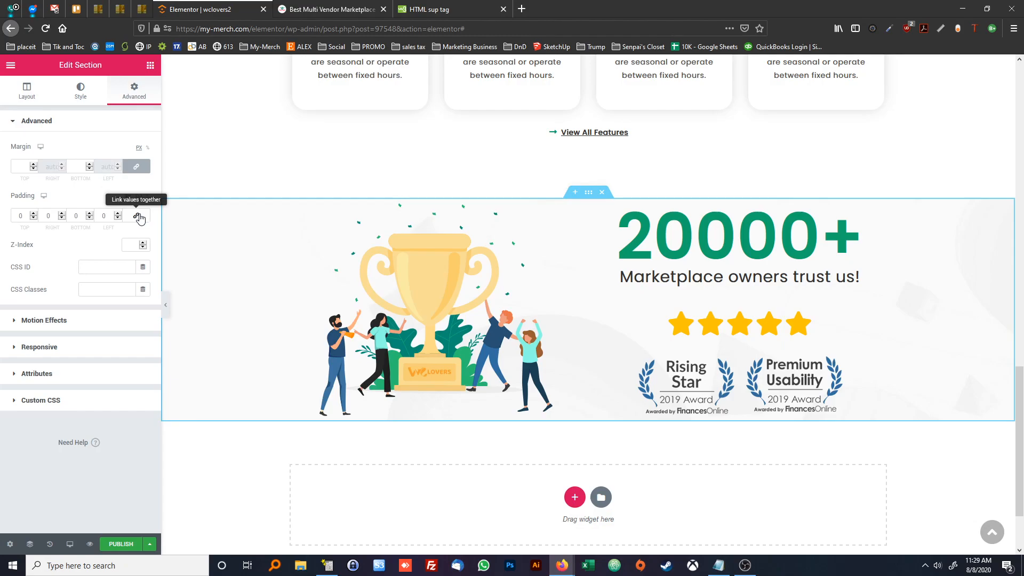
{"action": "left_click", "coordinate": [75, 216]}
{"action": "type", "text": "50"}
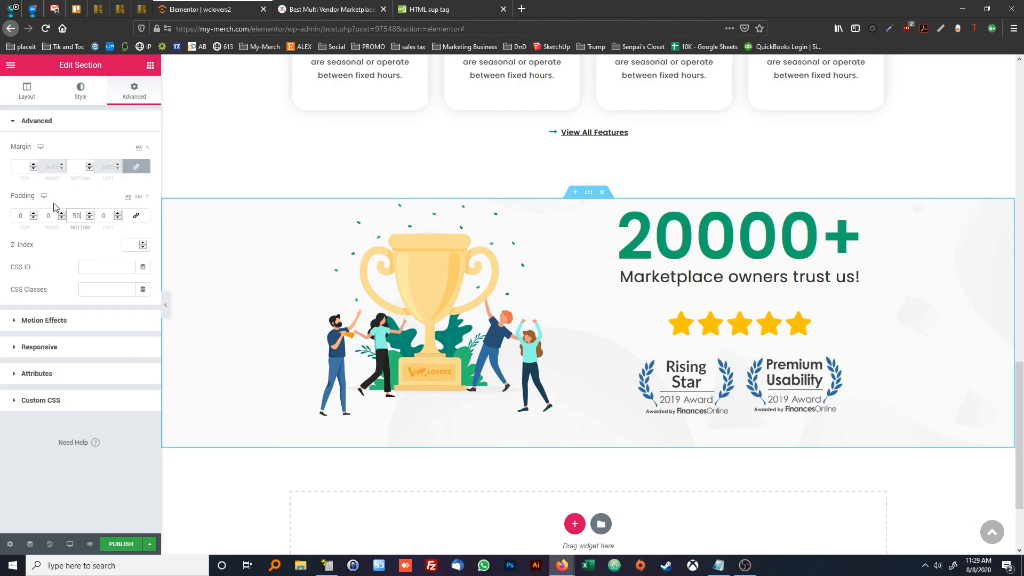
{"action": "left_click", "coordinate": [21, 214]}
{"action": "type", "text": "50"}
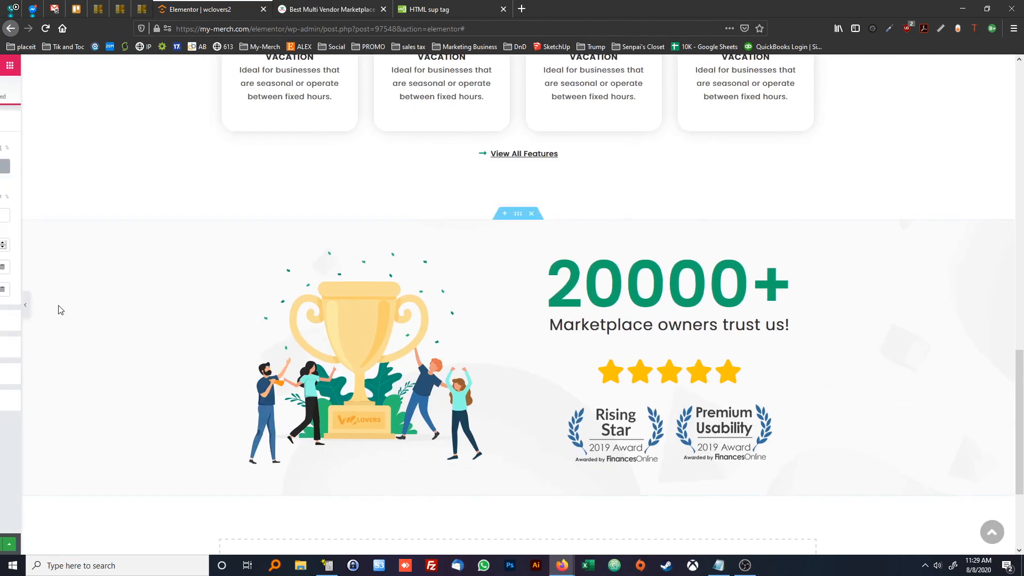
Examine the "Top 9 Reasons Why People Love Us" block on the reference page and compare it with the feature section above
{"action": "scroll", "coordinate": [618, 315], "scroll_direction": "down", "scroll_amount": 3}
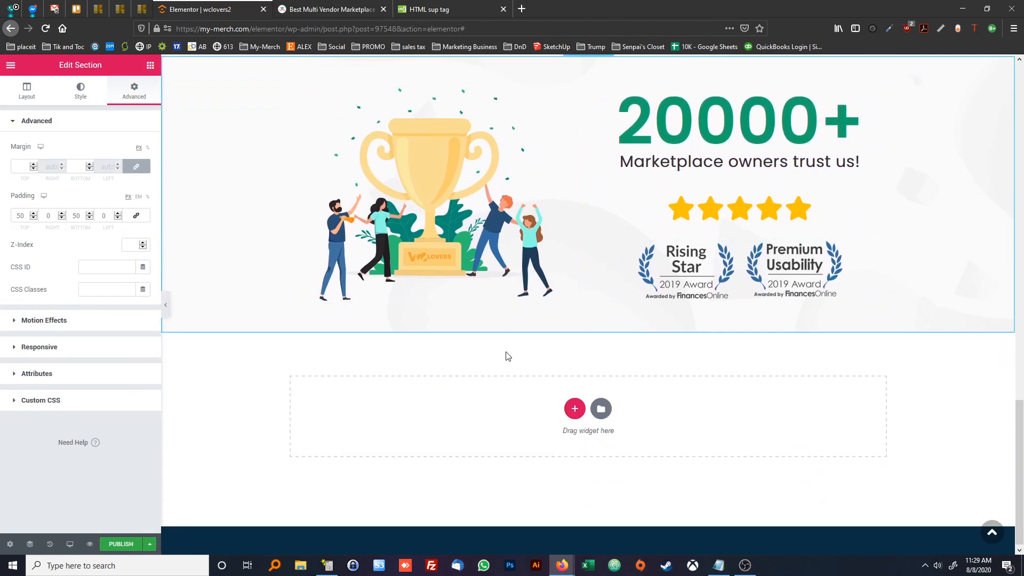
{"action": "left_click", "coordinate": [347, 10]}
{"action": "scroll", "coordinate": [455, 208], "scroll_direction": "down", "scroll_amount": 5}
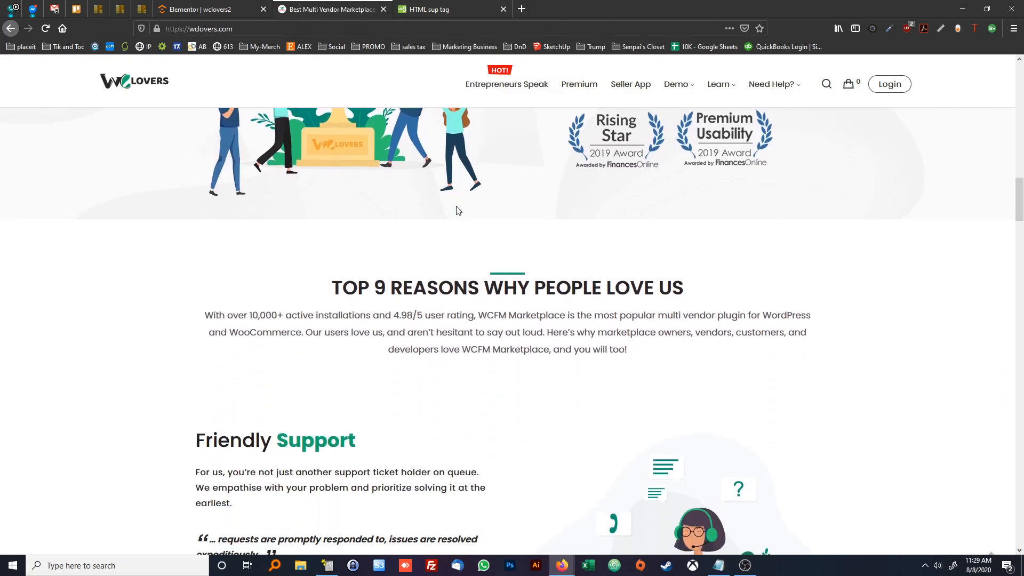
{"action": "left_click_drag", "start_coordinate": [338, 243], "coordinate": [625, 300]}
{"action": "left_click", "coordinate": [626, 300]}
{"action": "scroll", "coordinate": [543, 308], "scroll_direction": "up", "scroll_amount": 20}
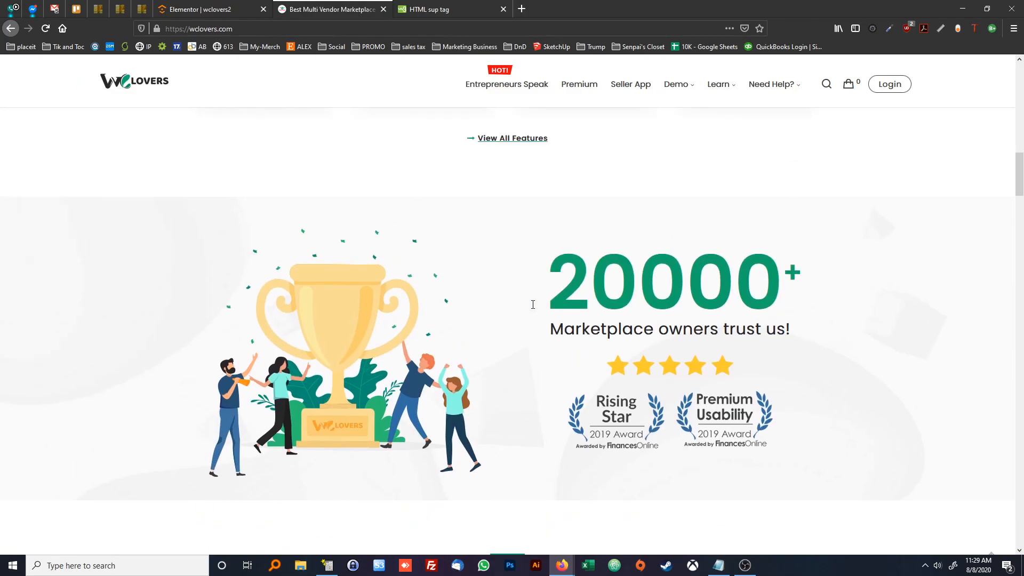
{"action": "scroll", "coordinate": [535, 314], "scroll_direction": "down", "scroll_amount": 3}
{"action": "scroll", "coordinate": [535, 314], "scroll_direction": "down", "scroll_amount": 1}
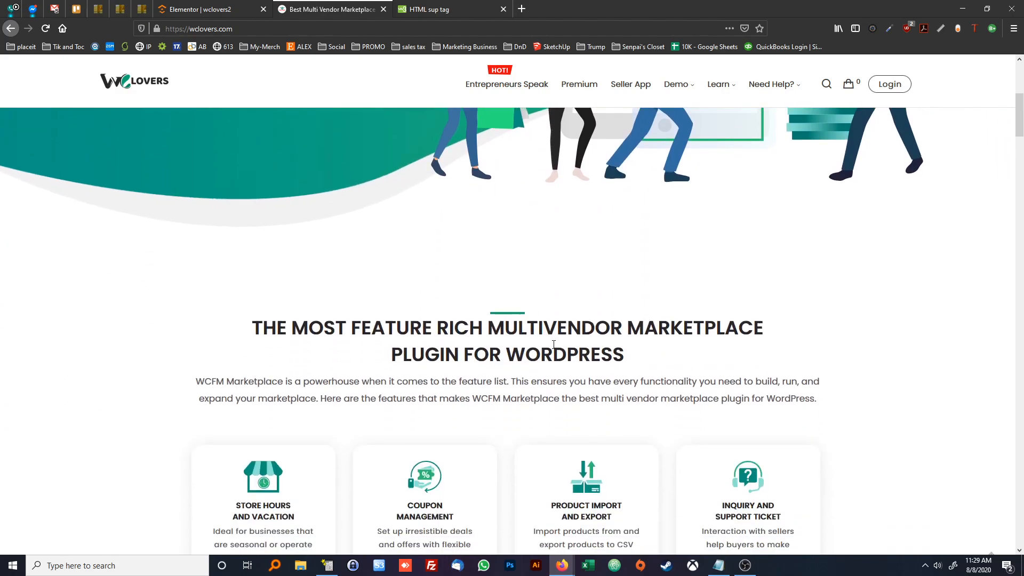
{"action": "scroll", "coordinate": [498, 341], "scroll_direction": "down", "scroll_amount": 15}
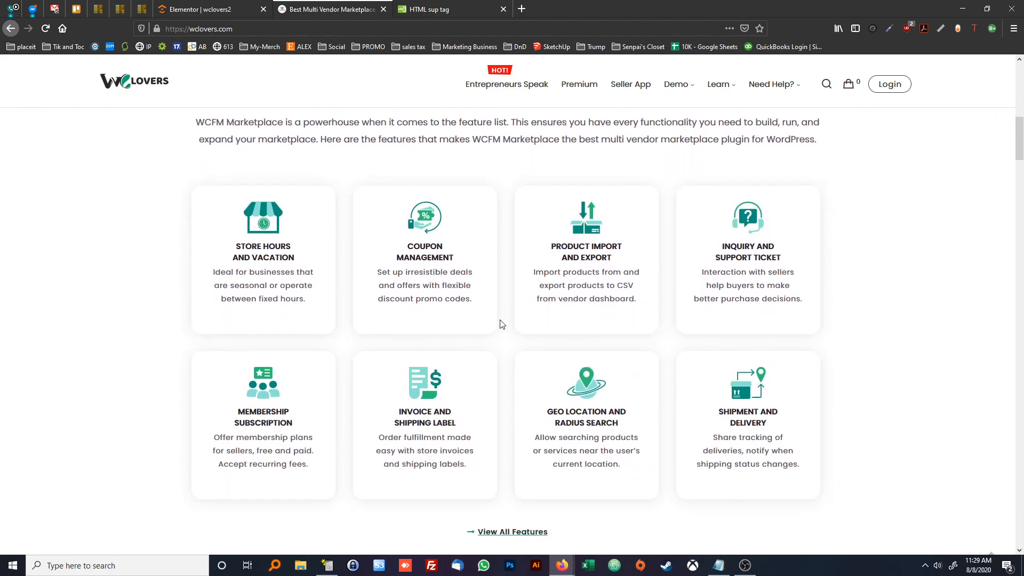
{"action": "scroll", "coordinate": [487, 311], "scroll_direction": "up", "scroll_amount": 1}
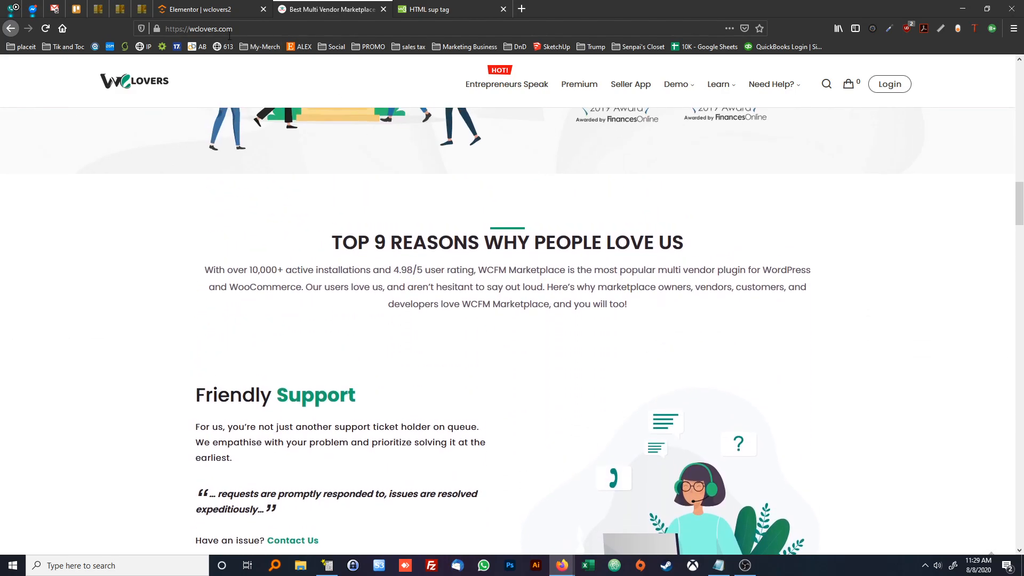
Copy the "The Most Feature Rich Multivendor Marketplace Plugin for WordPress" section in the Elementor page and paste it below the trophy section
{"action": "left_click", "coordinate": [214, 12]}
{"action": "scroll", "coordinate": [412, 236], "scroll_direction": "up", "scroll_amount": 15}
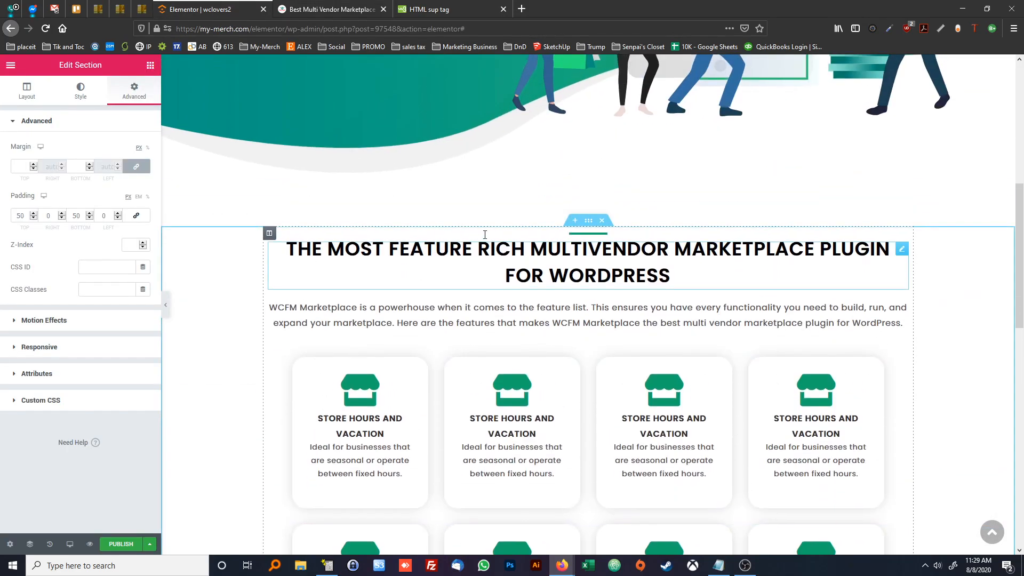
{"action": "right_click", "coordinate": [587, 230]}
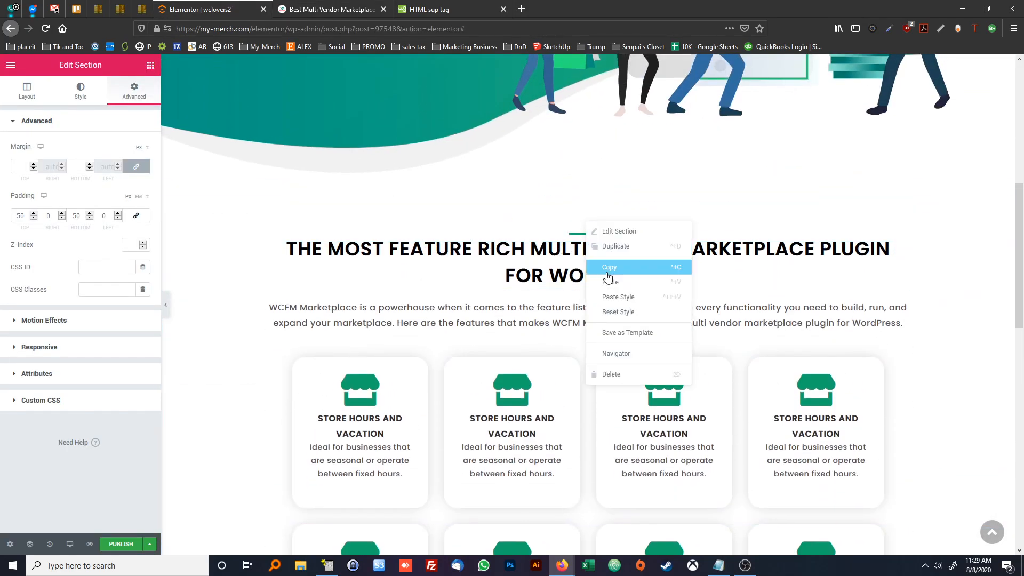
{"action": "left_click", "coordinate": [606, 273]}
{"action": "scroll", "coordinate": [605, 273], "scroll_direction": "down", "scroll_amount": 15}
{"action": "right_click", "coordinate": [570, 408]}
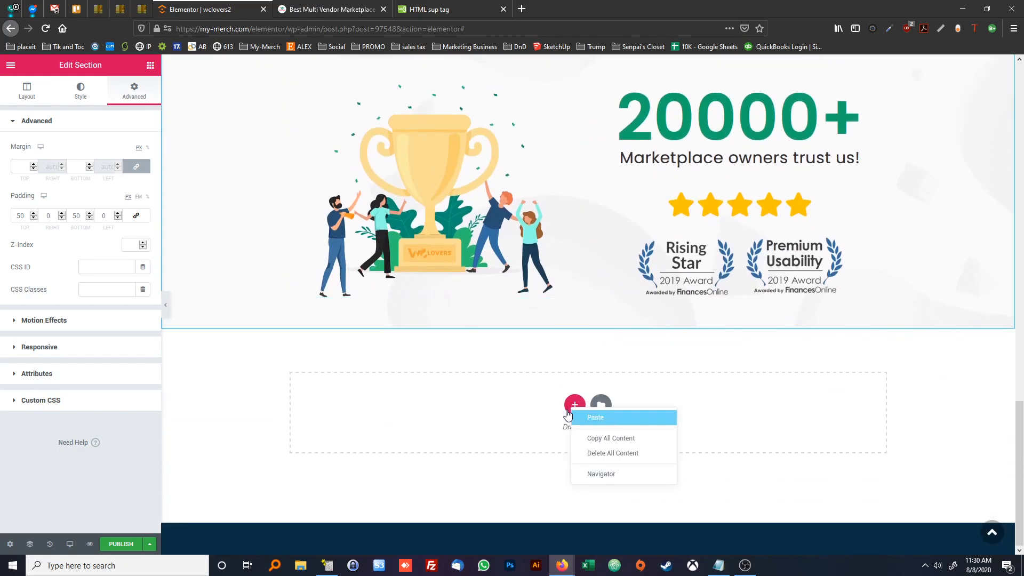
{"action": "left_click", "coordinate": [593, 419]}
{"action": "scroll", "coordinate": [463, 397], "scroll_direction": "down", "scroll_amount": 2}
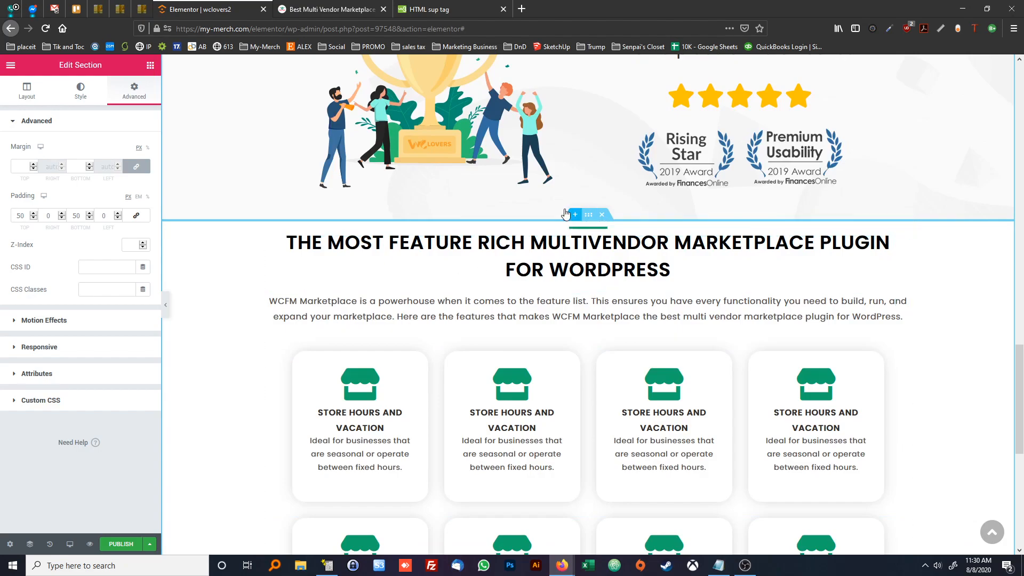
Unlink the trophy section's margins, set the bottom margin to 100 px and check the gap against the reference page
{"action": "right_click", "coordinate": [202, 193]}
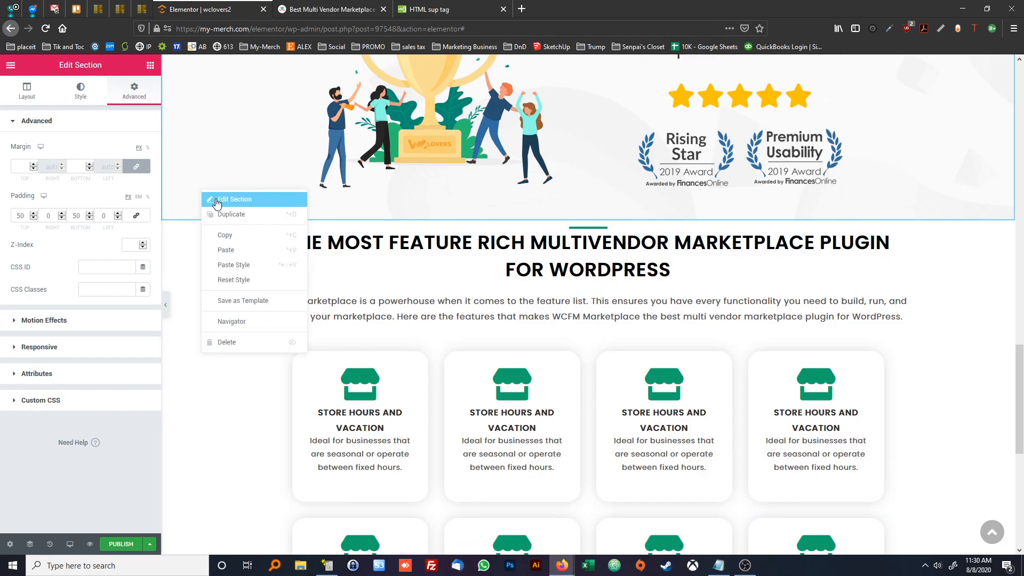
{"action": "left_click", "coordinate": [238, 204]}
{"action": "left_click", "coordinate": [130, 168]}
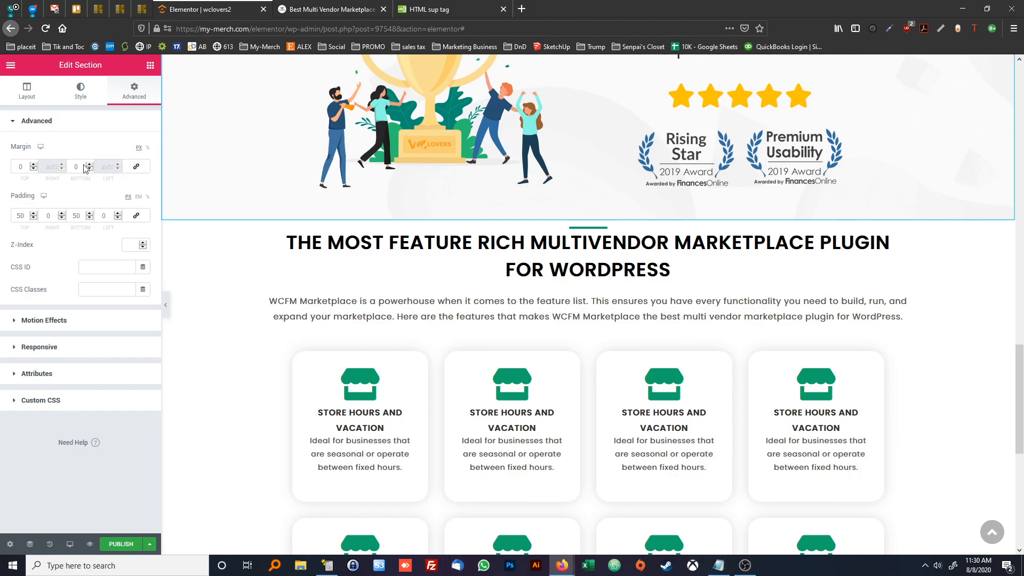
{"action": "double_click", "coordinate": [79, 167]}
{"action": "type", "text": "100"}
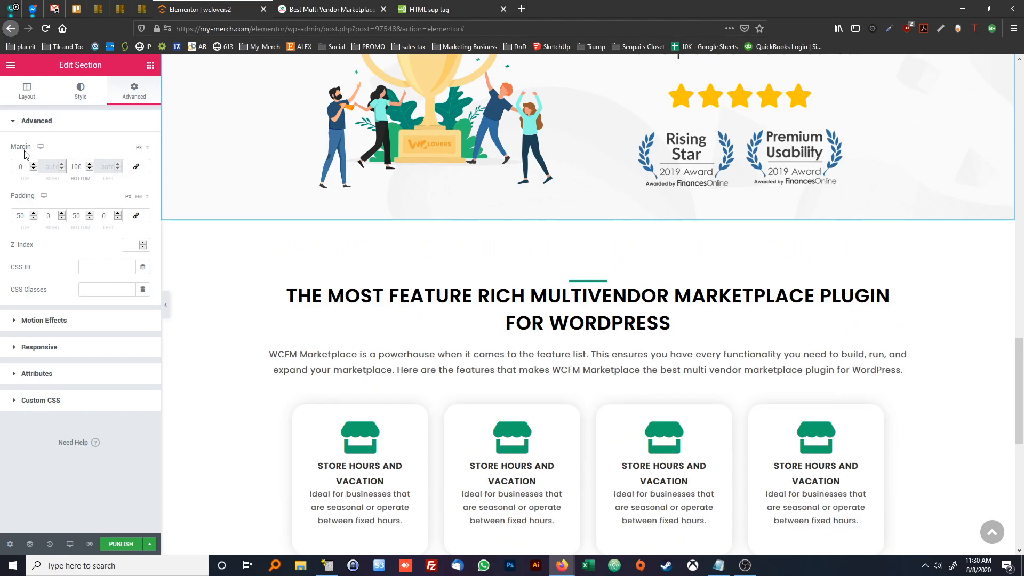
{"action": "left_click", "coordinate": [320, 15]}
{"action": "scroll", "coordinate": [340, 214], "scroll_direction": "up", "scroll_amount": 2}
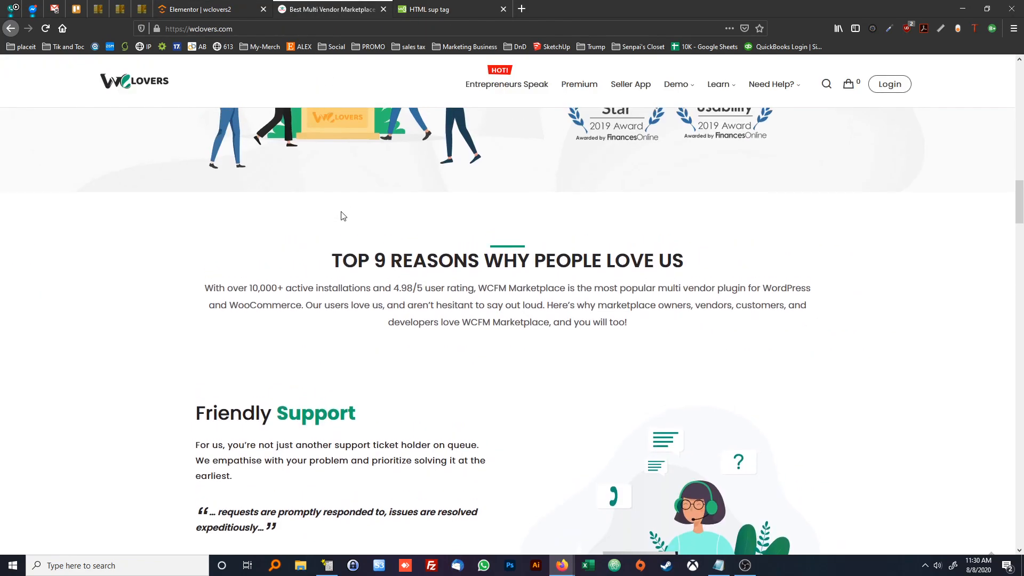
{"action": "left_click", "coordinate": [197, 7]}
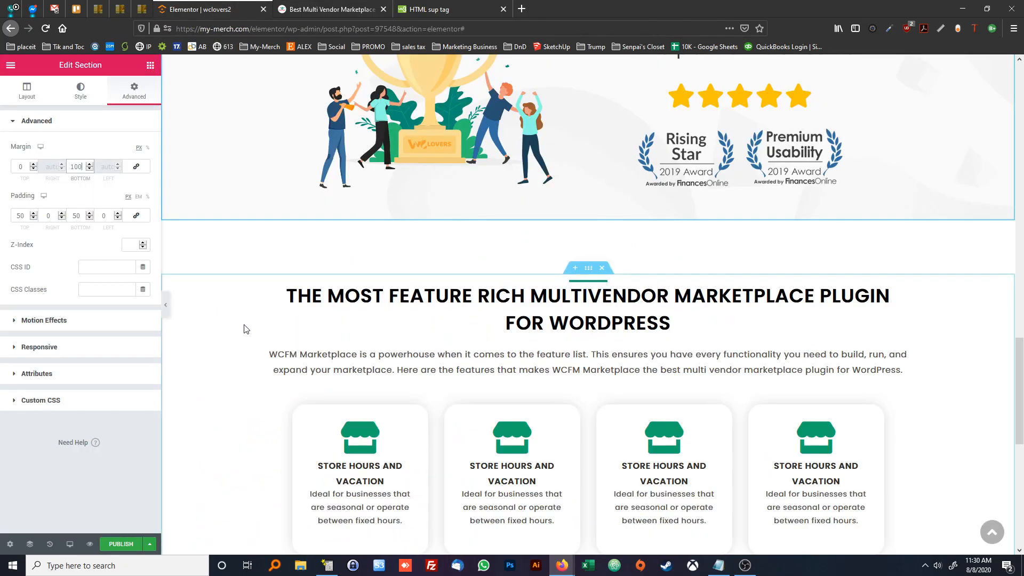
Replace the pasted section's heading with "Top 9 reasons why people love us" copied from the reference page
{"action": "left_click", "coordinate": [339, 11]}
{"action": "left_click_drag", "start_coordinate": [677, 297], "coordinate": [308, 300]}
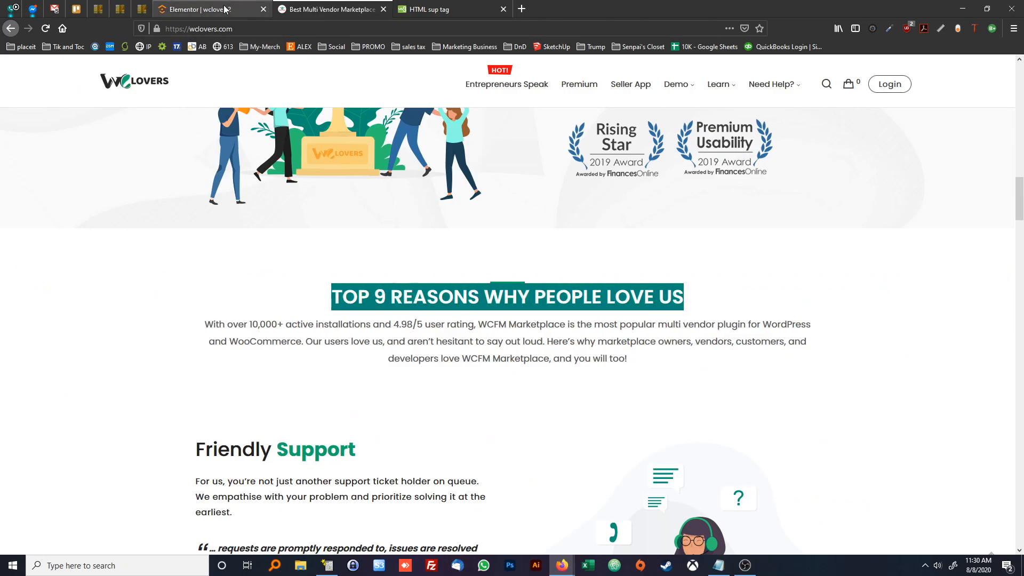
{"action": "left_click", "coordinate": [226, 9]}
{"action": "key", "text": "ctrl+a"}
{"action": "type", "text": "Top 9 reasons why people love us"}
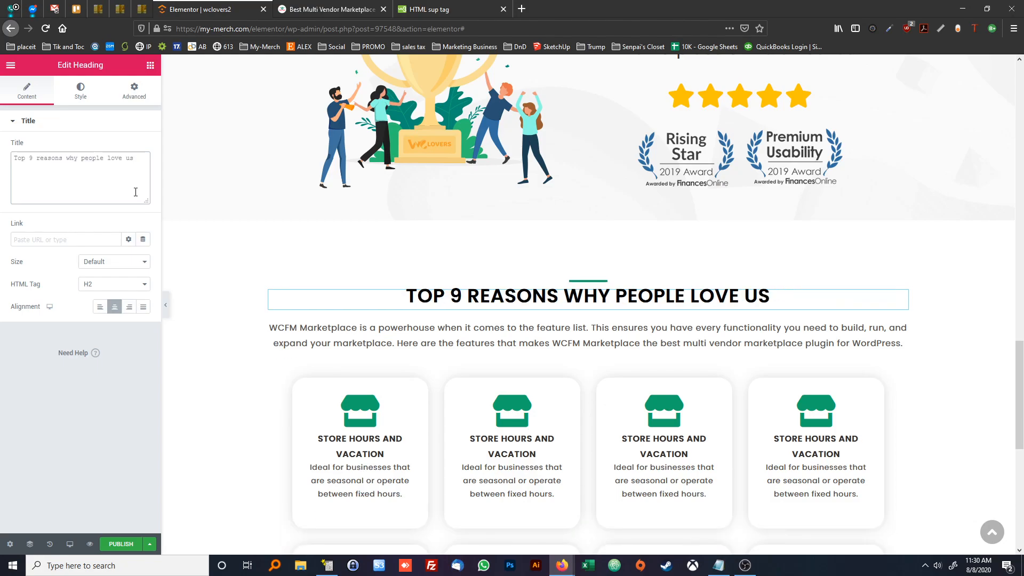
Replace the paragraph under the new heading with the "With over 10,000+ active installations..." text copied from the reference page
{"action": "left_click", "coordinate": [326, 11]}
{"action": "left_click", "coordinate": [404, 322]}
{"action": "triple_click", "coordinate": [366, 324]}
{"action": "key", "text": "ctrl+c"}
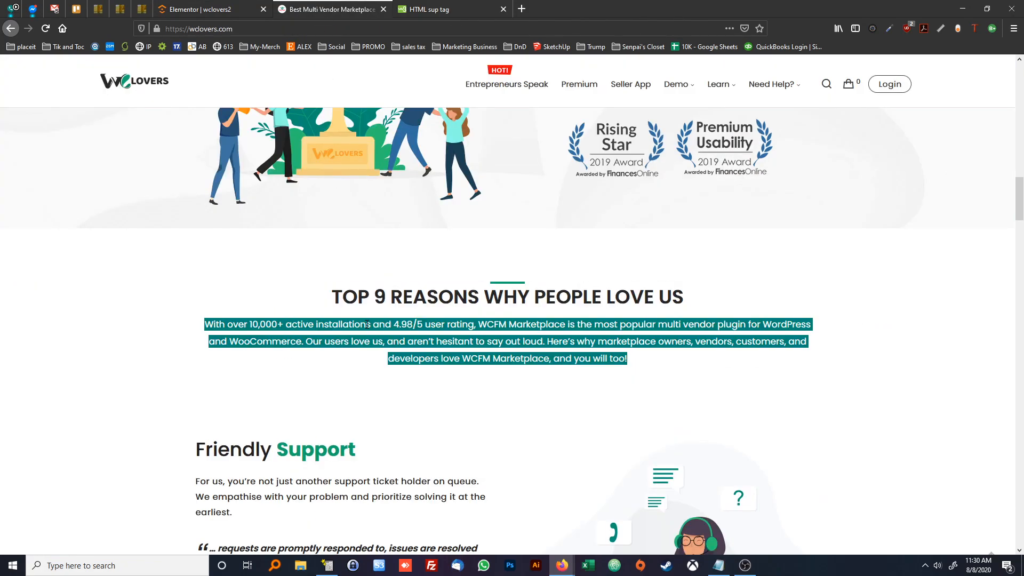
{"action": "left_click", "coordinate": [209, 14]}
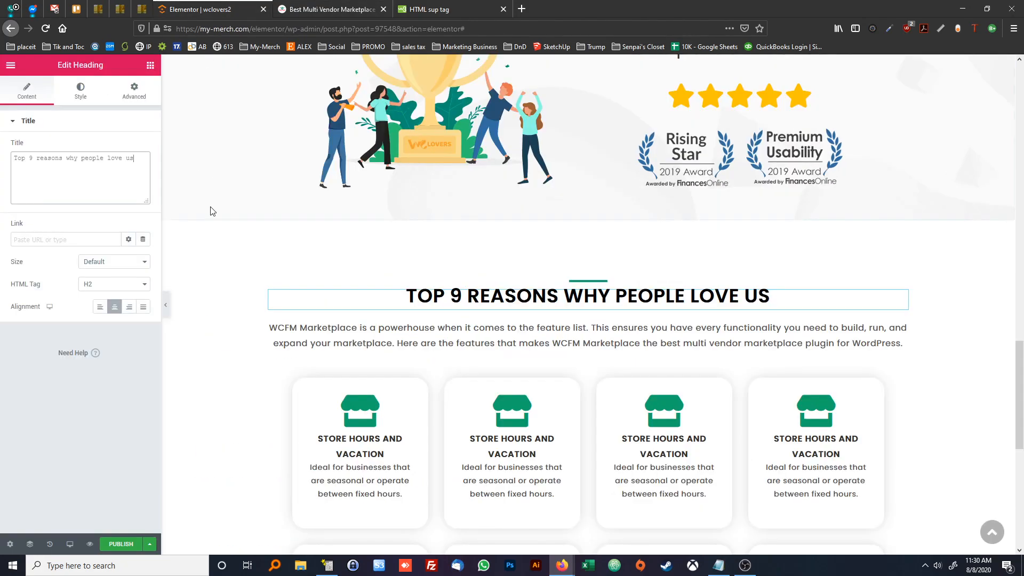
{"action": "left_click", "coordinate": [442, 345]}
{"action": "left_click", "coordinate": [94, 269]}
{"action": "key", "text": "ctrl+a"}
{"action": "key", "text": "ctrl+v"}
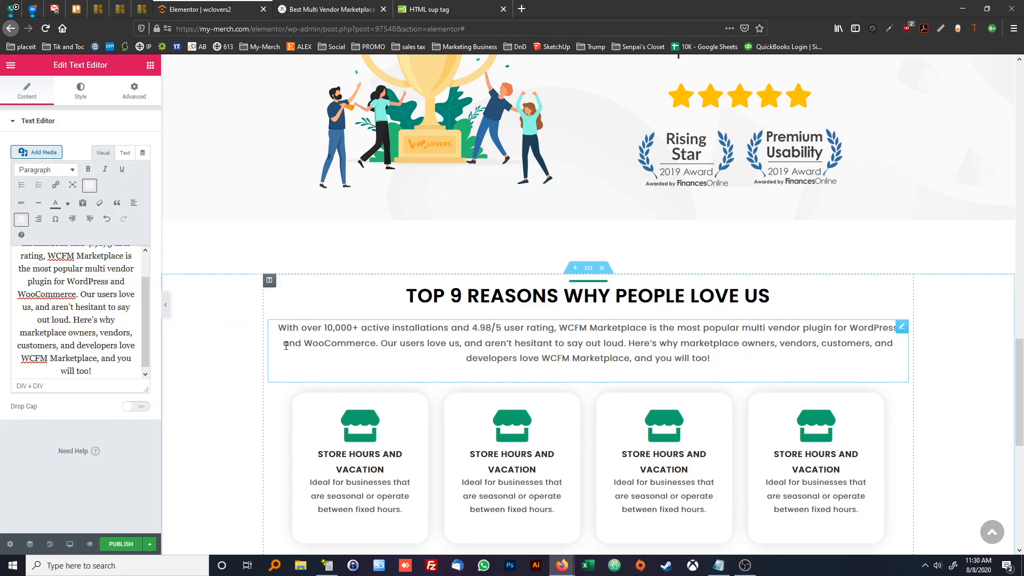
Delete both rows of feature cards and the "View All Features" link from the pasted section
{"action": "scroll", "coordinate": [224, 353], "scroll_direction": "down", "scroll_amount": 3}
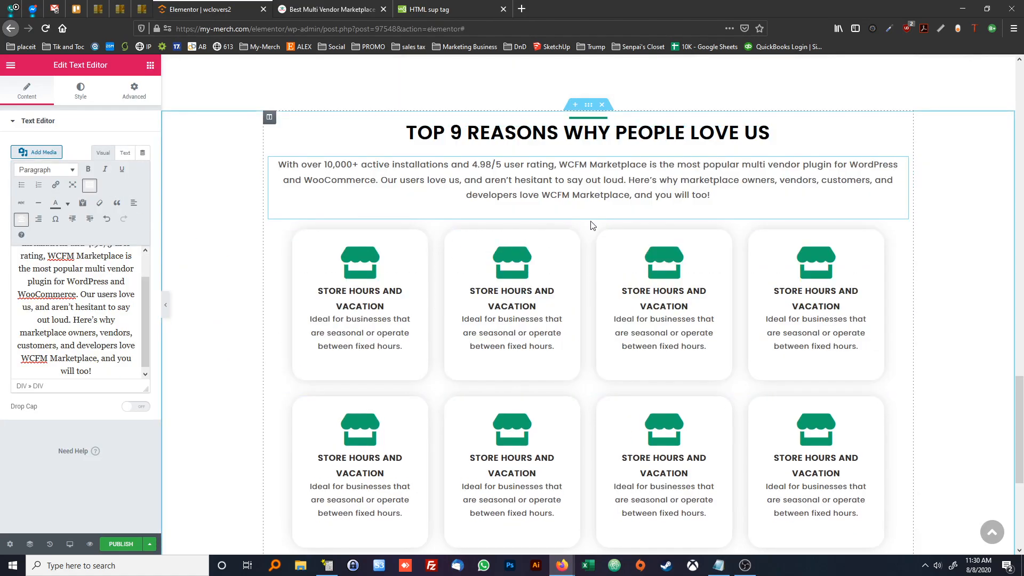
{"action": "left_click", "coordinate": [595, 225]}
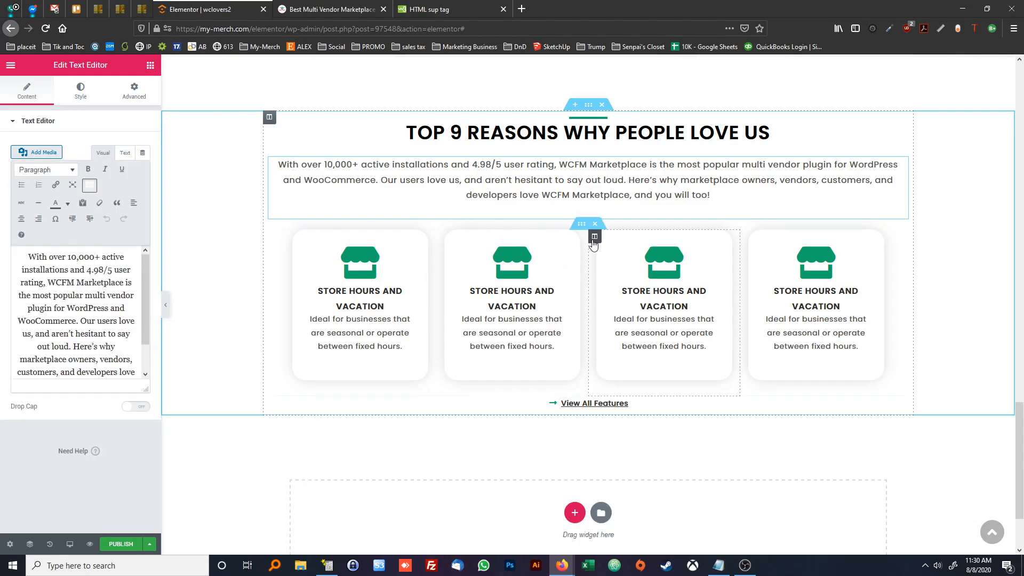
{"action": "left_click", "coordinate": [594, 224]}
{"action": "right_click", "coordinate": [634, 297]}
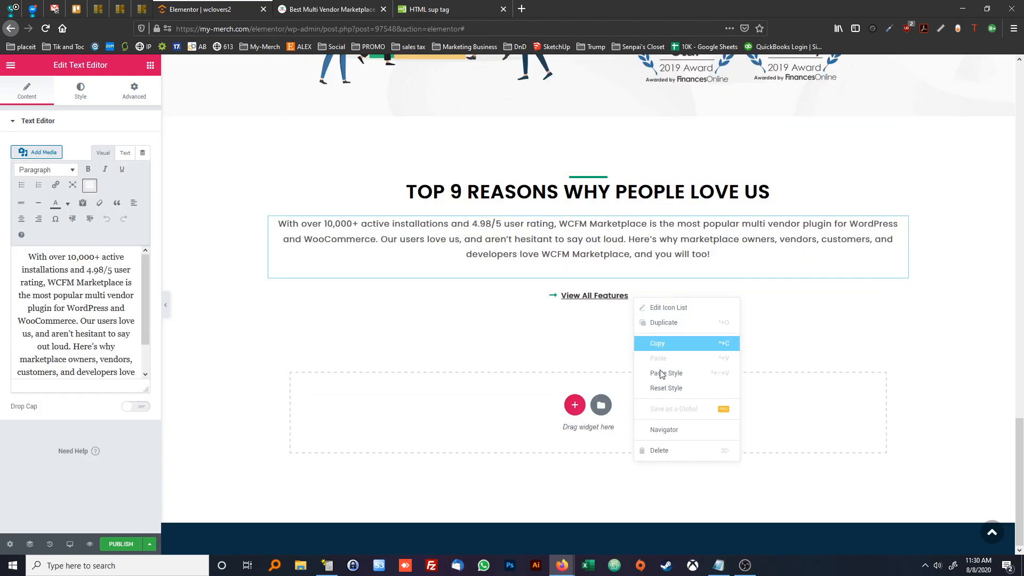
{"action": "left_click", "coordinate": [661, 451]}
Review the layout of the "Friendly Support" and "Complete Frontend Experience" blocks on the reference page
{"action": "left_click", "coordinate": [323, 9]}
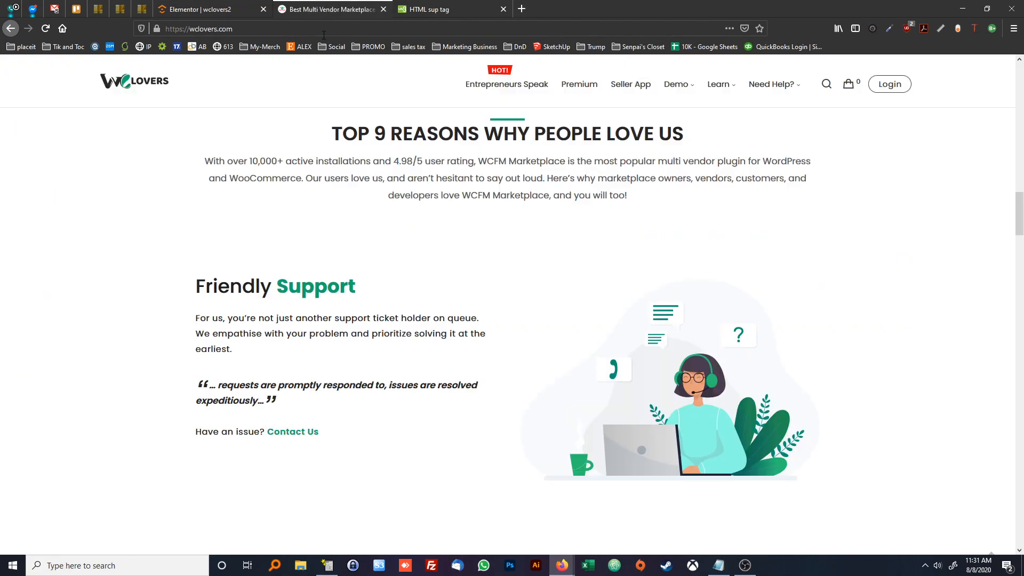
{"action": "scroll", "coordinate": [356, 214], "scroll_direction": "down", "scroll_amount": 2}
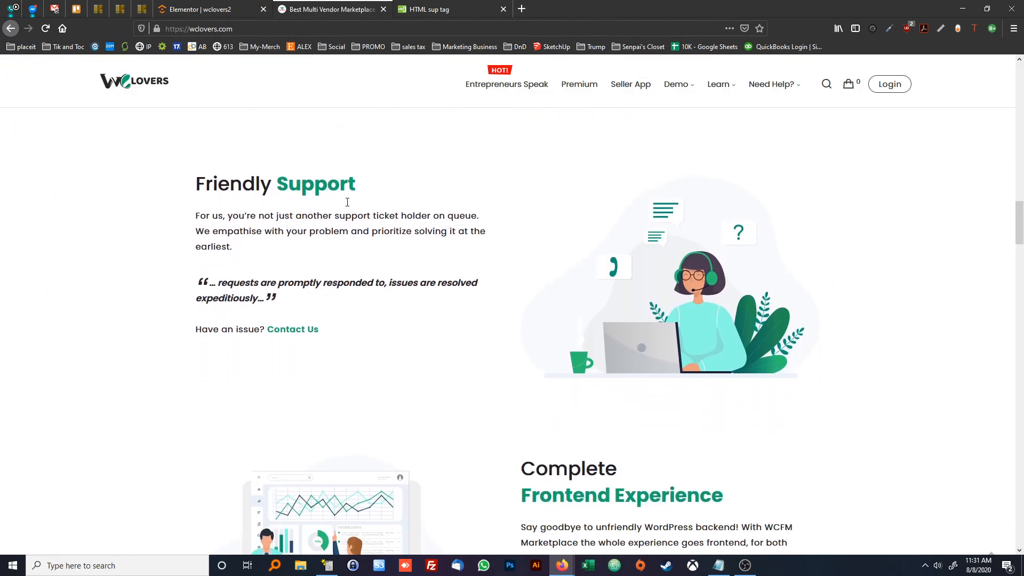
{"action": "scroll", "coordinate": [336, 213], "scroll_direction": "down", "scroll_amount": 2}
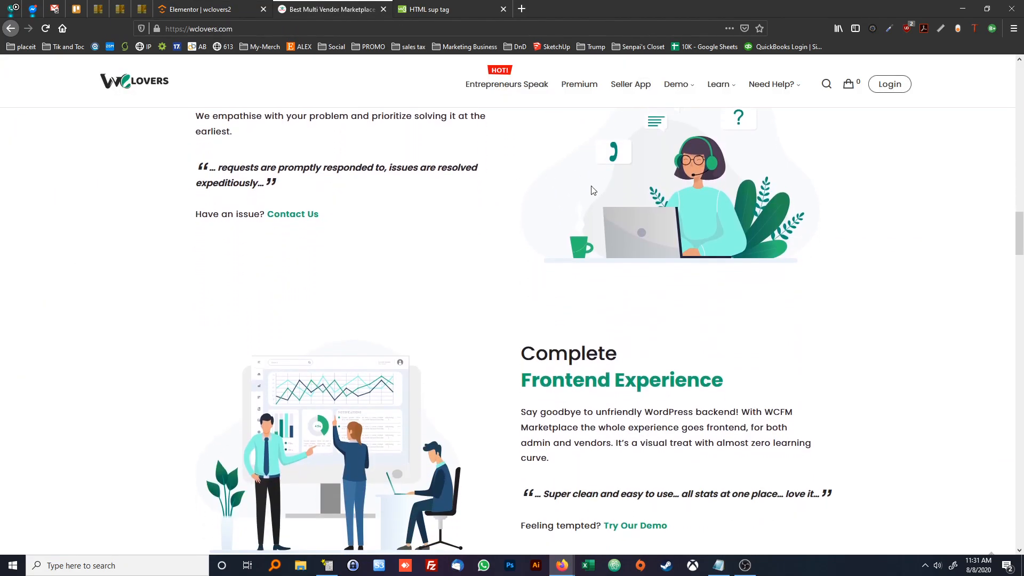
Examine the heading, paragraph, quote and contact line of the "Friendly Support" block on the reference page
{"action": "scroll", "coordinate": [355, 246], "scroll_direction": "up", "scroll_amount": 2}
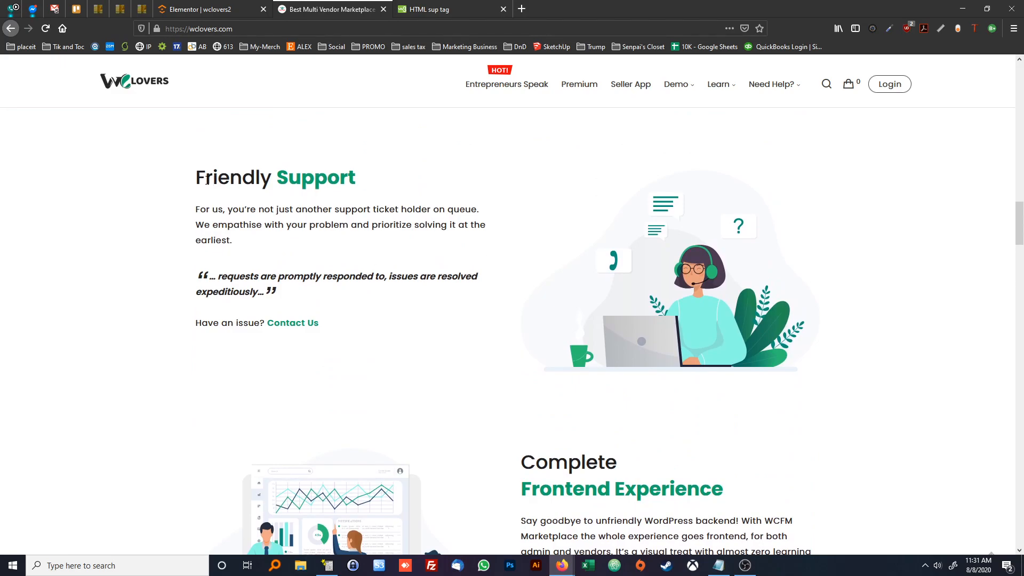
{"action": "left_click_drag", "start_coordinate": [209, 181], "coordinate": [328, 181]}
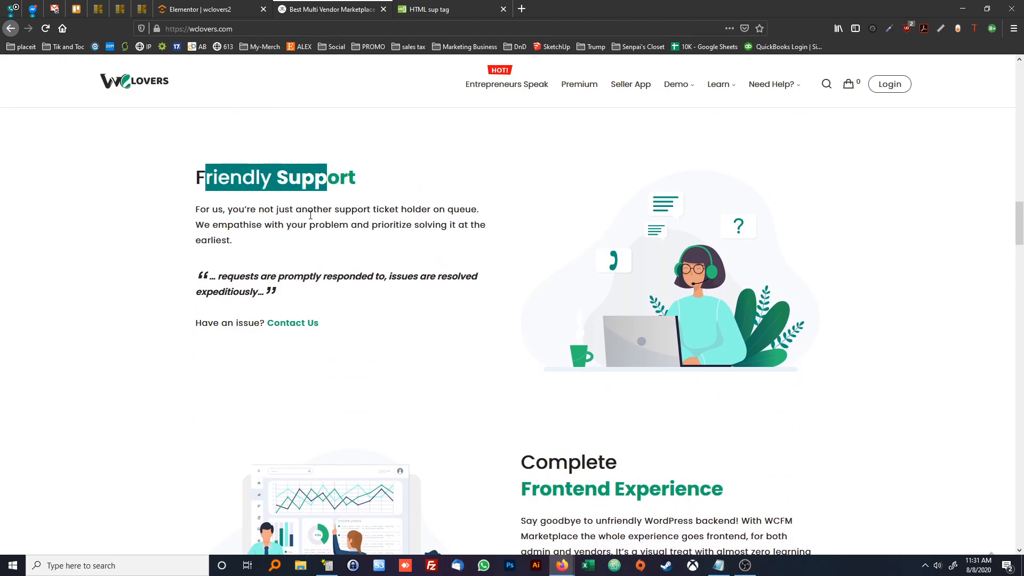
{"action": "left_click", "coordinate": [222, 183]}
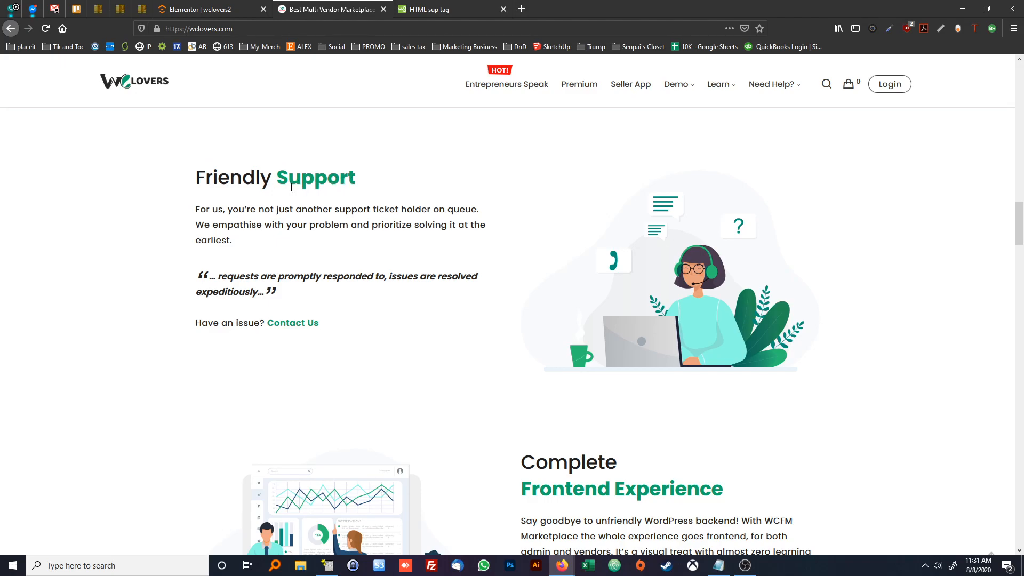
{"action": "left_click_drag", "start_coordinate": [206, 207], "coordinate": [283, 227]}
{"action": "left_click", "coordinate": [276, 243]}
{"action": "left_click_drag", "start_coordinate": [246, 291], "coordinate": [219, 276]}
{"action": "left_click", "coordinate": [220, 276]}
{"action": "scroll", "coordinate": [223, 257], "scroll_direction": "down", "scroll_amount": 2}
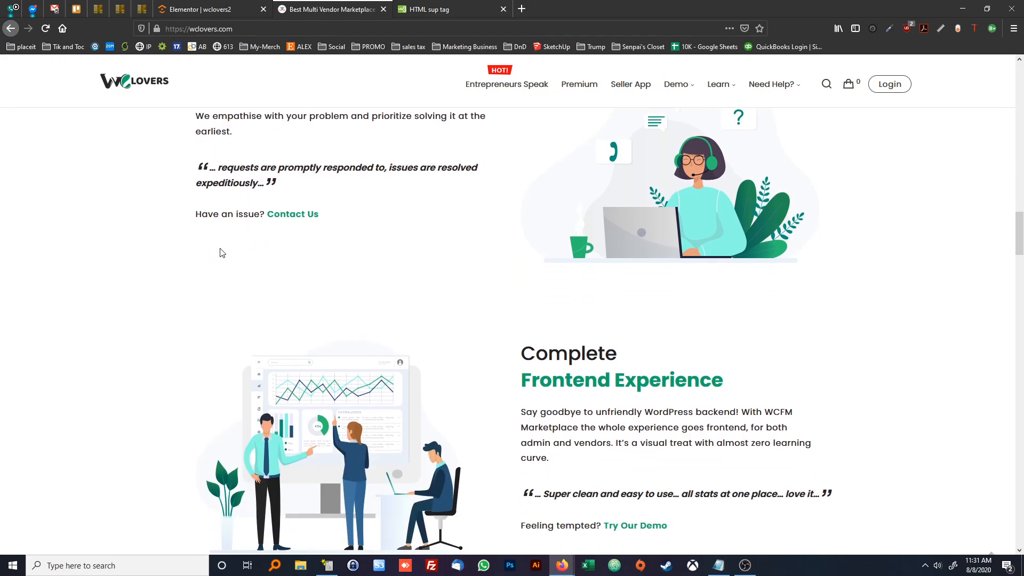
{"action": "scroll", "coordinate": [226, 262], "scroll_direction": "up", "scroll_amount": 1}
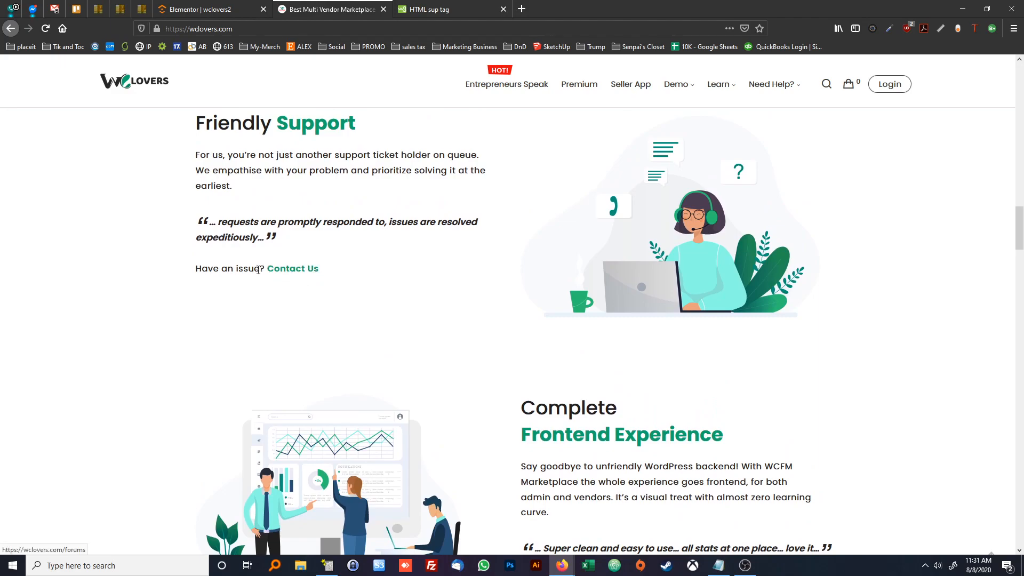
{"action": "scroll", "coordinate": [598, 306], "scroll_direction": "up", "scroll_amount": 1}
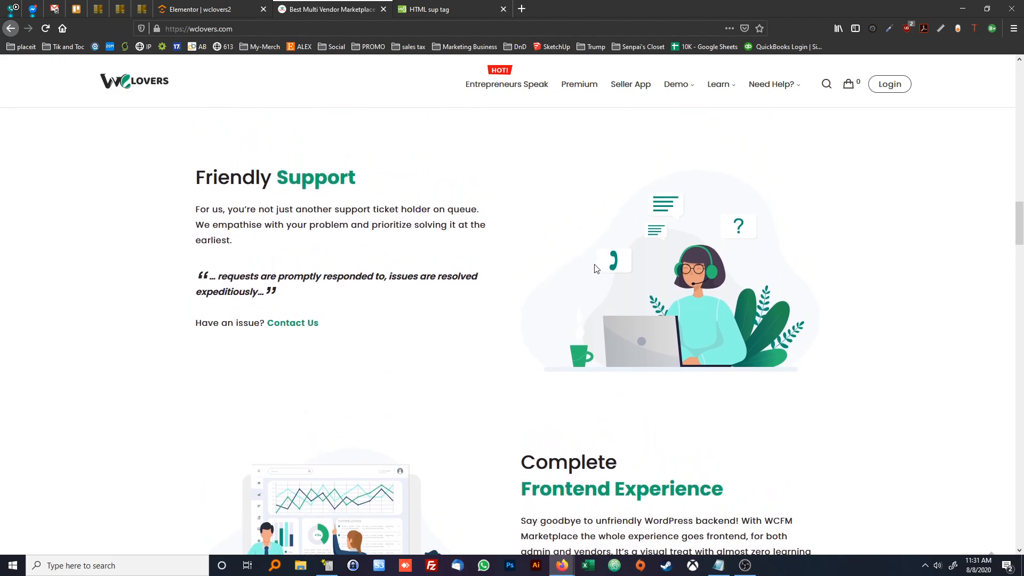
Compare the alternating image-and-text blocks and full-width green sections across the nine reasons on the reference page
{"action": "scroll", "coordinate": [590, 275], "scroll_direction": "down", "scroll_amount": 9}
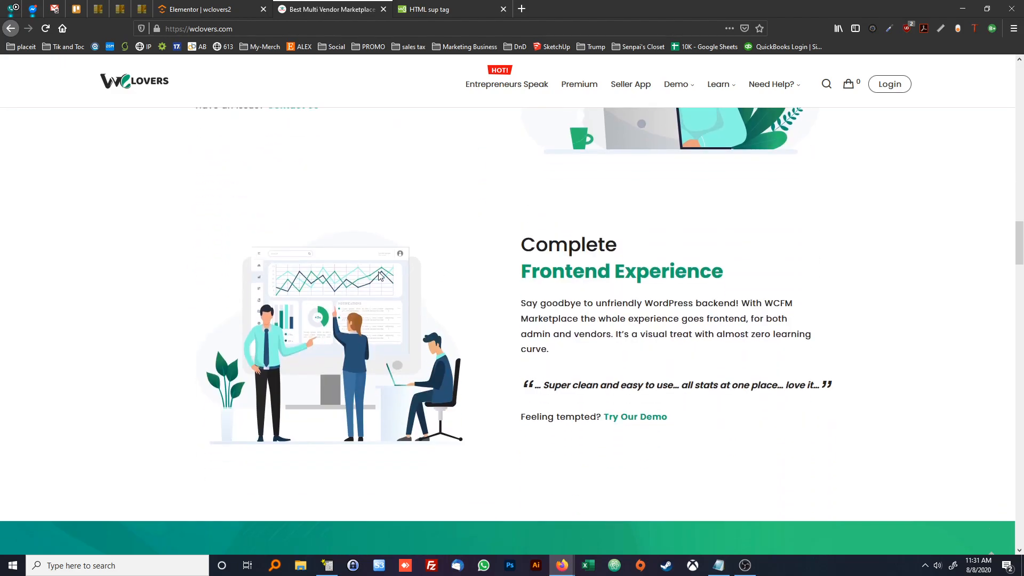
{"action": "scroll", "coordinate": [405, 271], "scroll_direction": "down", "scroll_amount": 2}
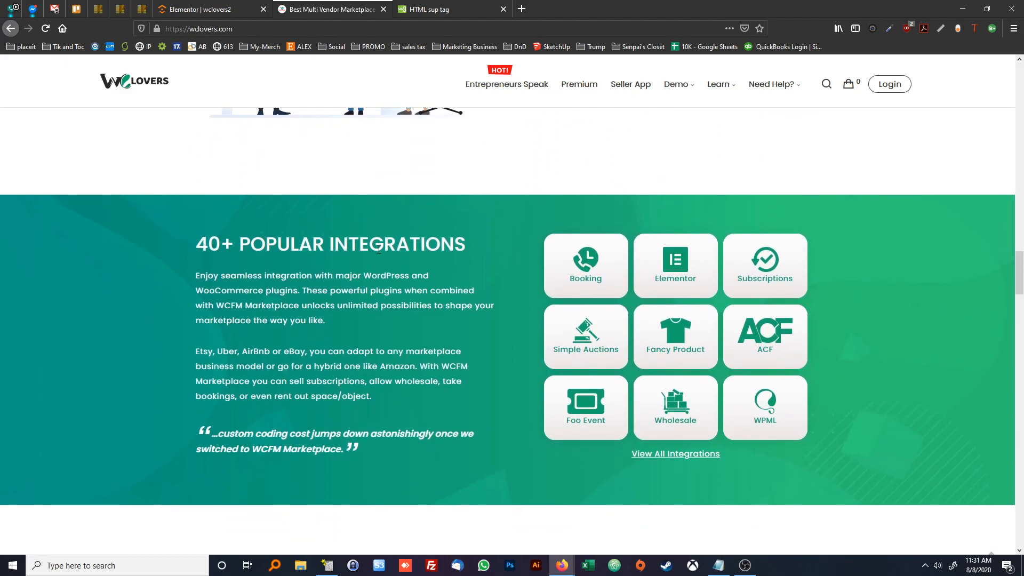
{"action": "scroll", "coordinate": [433, 280], "scroll_direction": "down", "scroll_amount": 3}
{"action": "scroll", "coordinate": [416, 285], "scroll_direction": "down", "scroll_amount": 9}
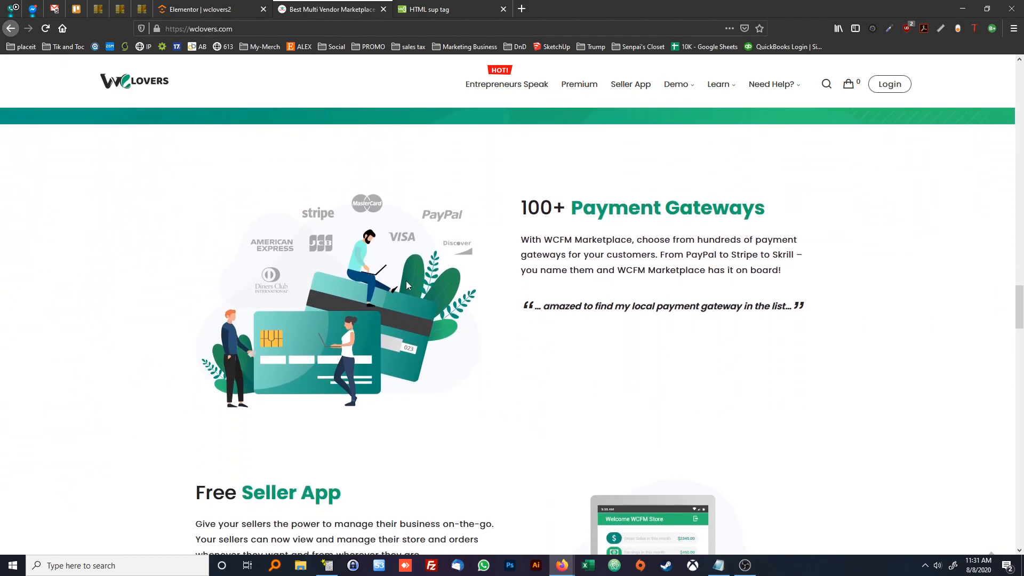
{"action": "scroll", "coordinate": [559, 309], "scroll_direction": "down", "scroll_amount": 10}
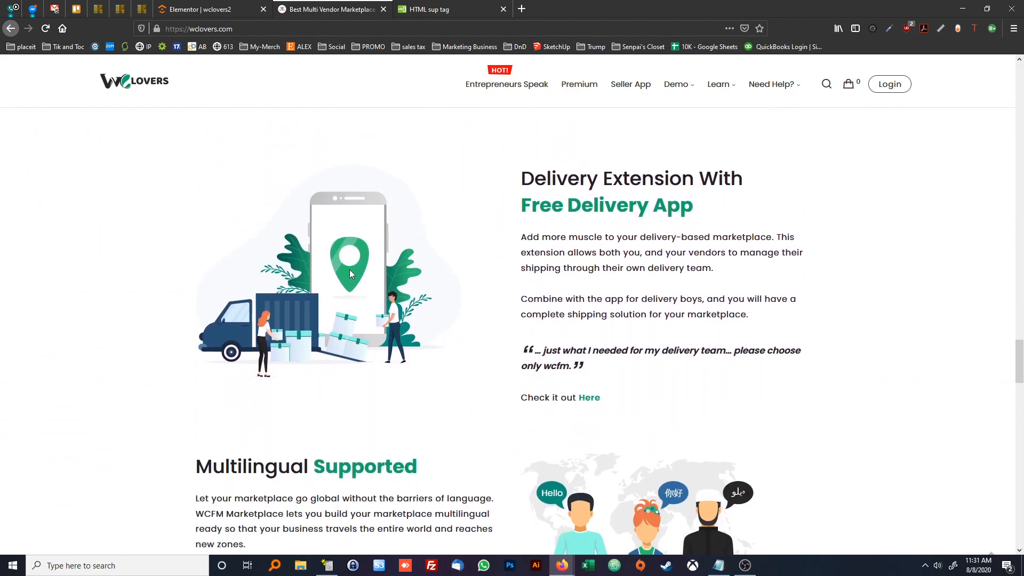
{"action": "scroll", "coordinate": [423, 273], "scroll_direction": "up", "scroll_amount": 10}
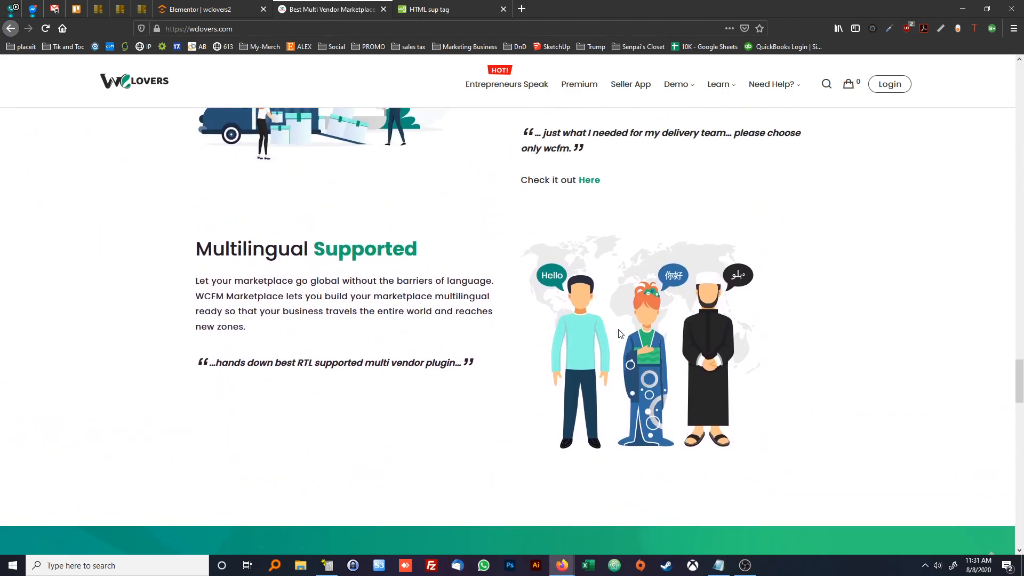
{"action": "scroll", "coordinate": [481, 320], "scroll_direction": "up", "scroll_amount": 12}
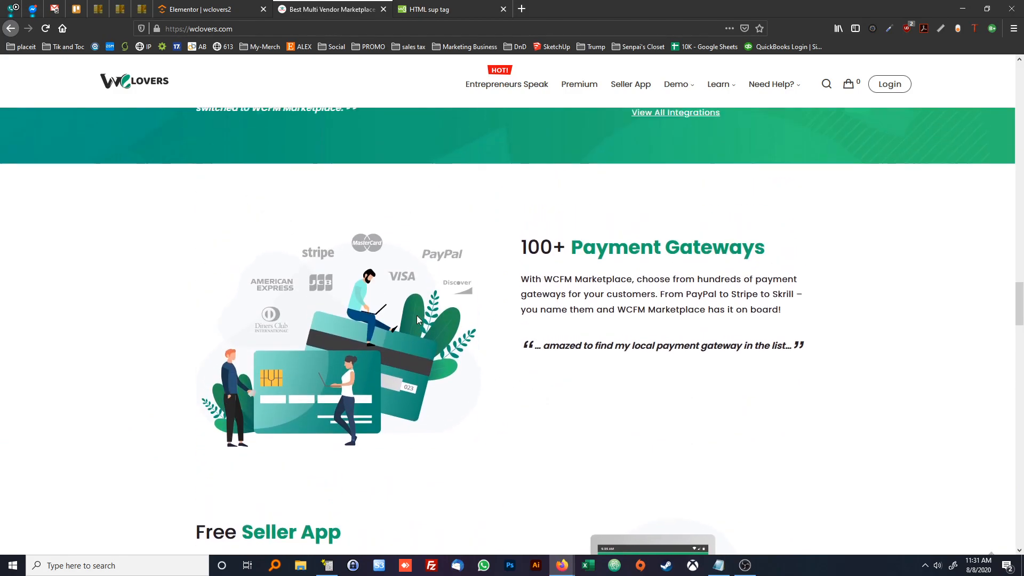
{"action": "scroll", "coordinate": [477, 325], "scroll_direction": "up", "scroll_amount": 6}
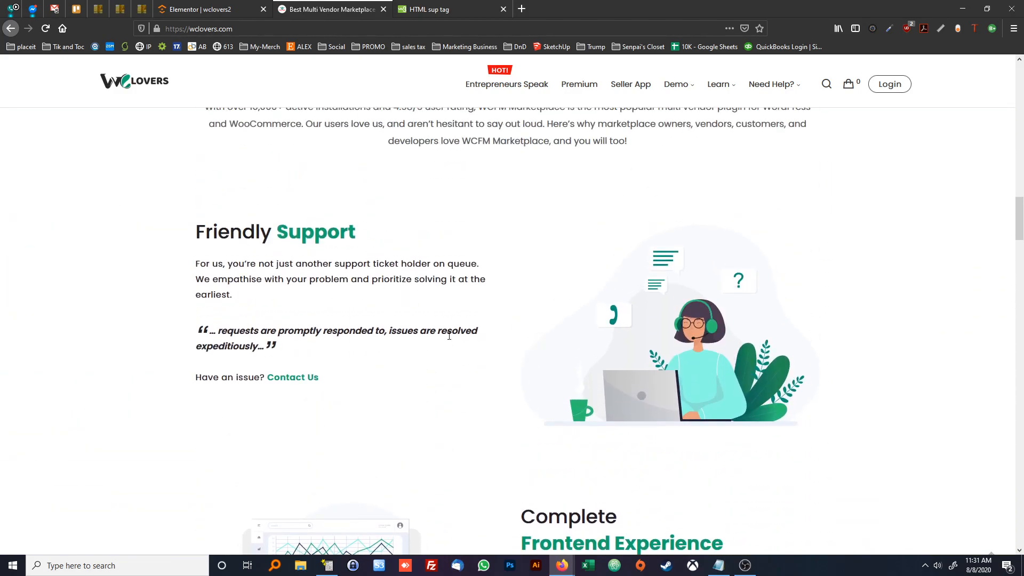
{"action": "scroll", "coordinate": [462, 307], "scroll_direction": "down", "scroll_amount": 15}
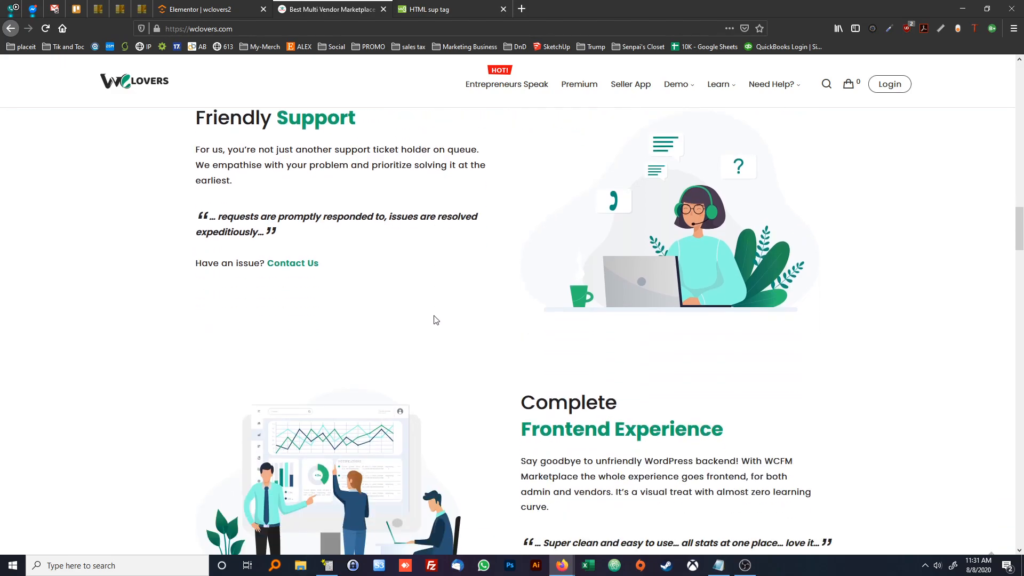
{"action": "scroll", "coordinate": [432, 316], "scroll_direction": "down", "scroll_amount": 14}
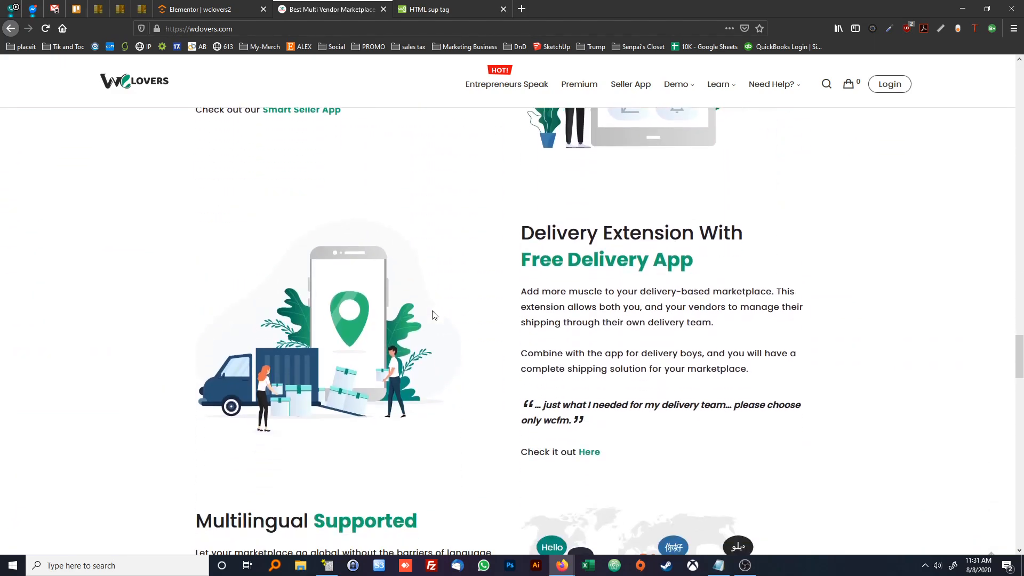
{"action": "scroll", "coordinate": [431, 315], "scroll_direction": "up", "scroll_amount": 13}
{"action": "scroll", "coordinate": [432, 315], "scroll_direction": "up", "scroll_amount": 10}
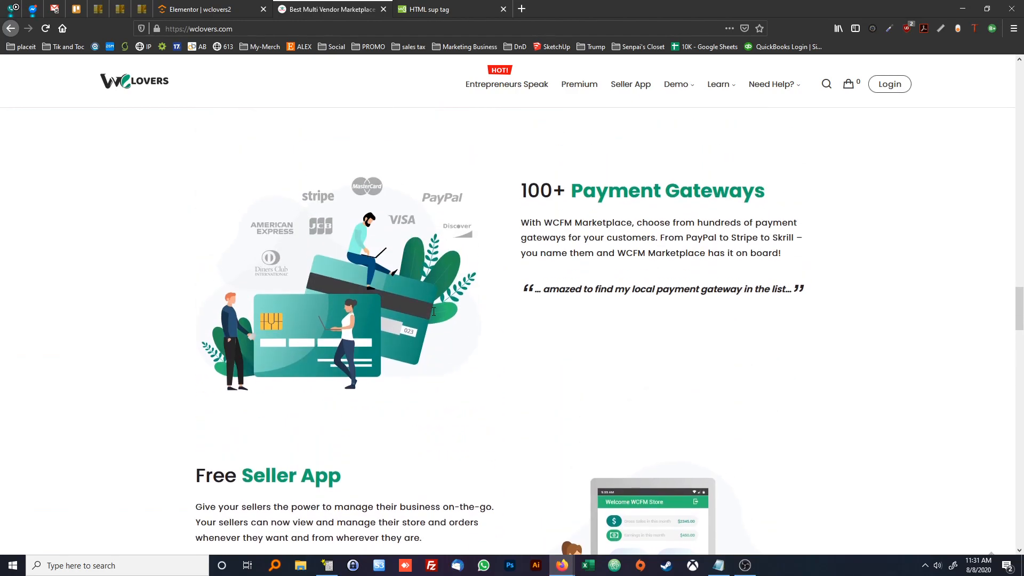
{"action": "scroll", "coordinate": [407, 306], "scroll_direction": "down", "scroll_amount": 20}
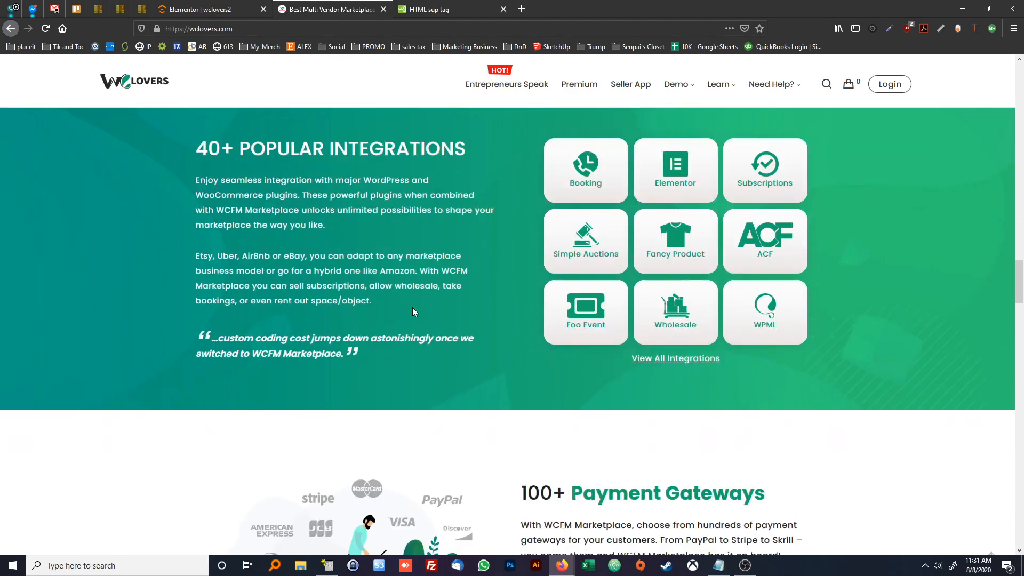
{"action": "scroll", "coordinate": [454, 313], "scroll_direction": "down", "scroll_amount": 4}
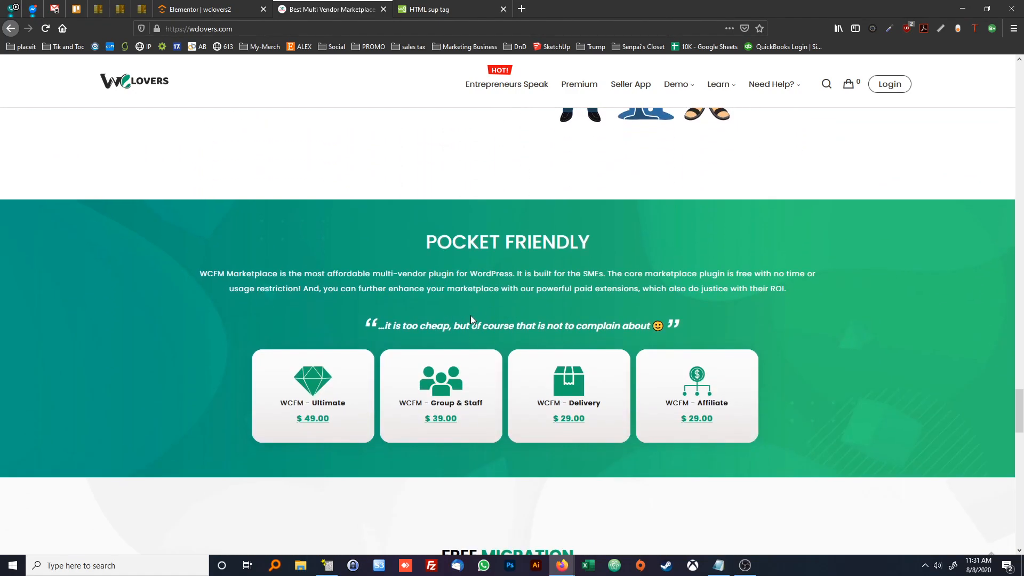
{"action": "scroll", "coordinate": [458, 306], "scroll_direction": "up", "scroll_amount": 3}
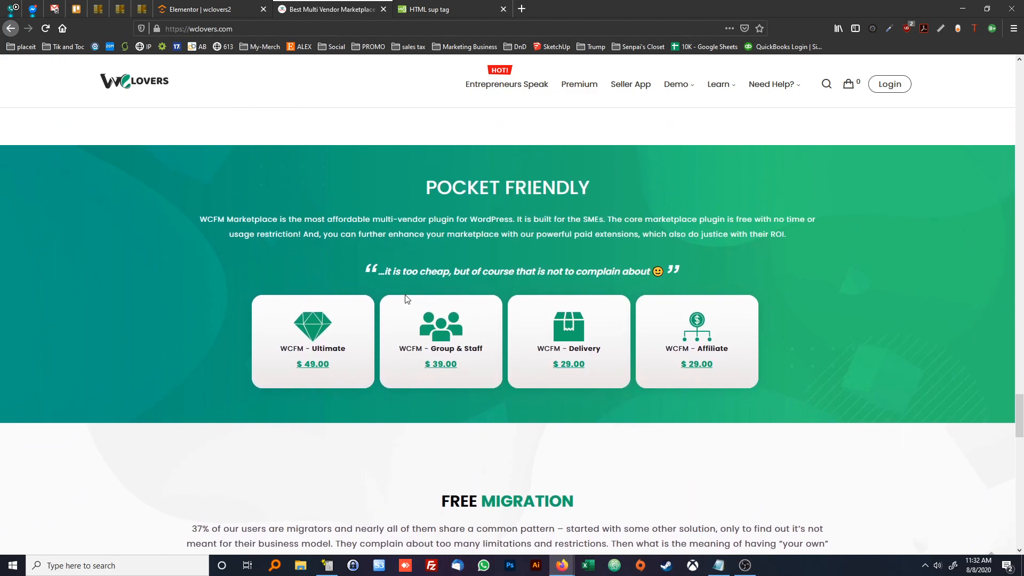
{"action": "scroll", "coordinate": [402, 303], "scroll_direction": "up", "scroll_amount": 10}
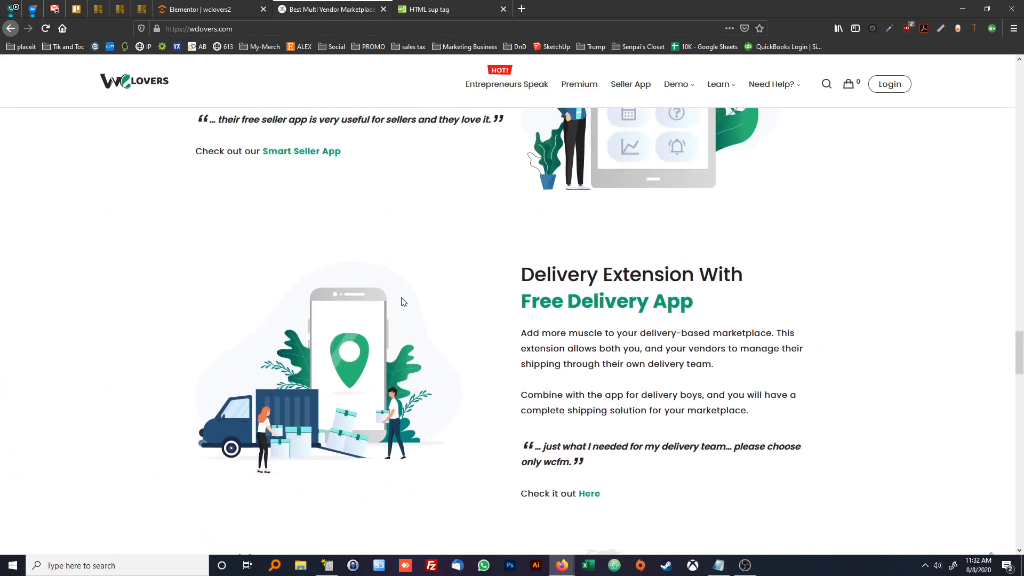
{"action": "scroll", "coordinate": [424, 313], "scroll_direction": "down", "scroll_amount": 4}
{"action": "scroll", "coordinate": [555, 345], "scroll_direction": "down", "scroll_amount": 5}
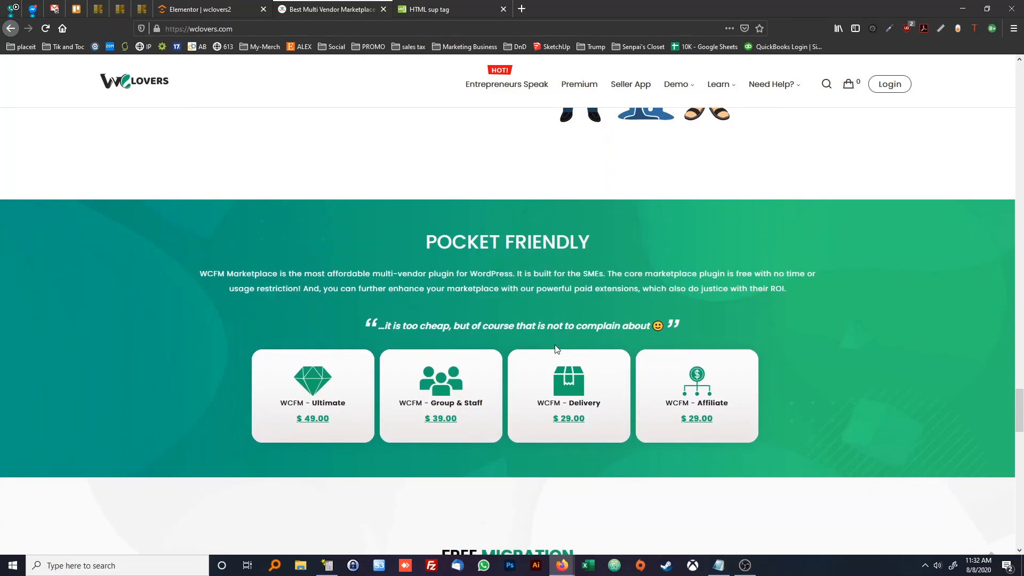
{"action": "scroll", "coordinate": [554, 347], "scroll_direction": "up", "scroll_amount": 7}
{"action": "scroll", "coordinate": [554, 348], "scroll_direction": "up", "scroll_amount": 15}
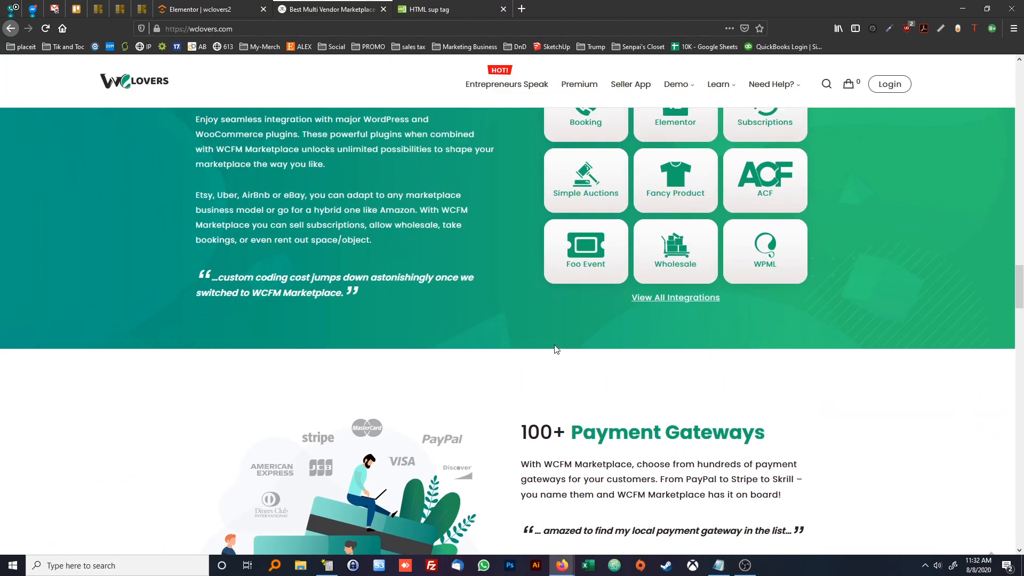
{"action": "scroll", "coordinate": [555, 345], "scroll_direction": "up", "scroll_amount": 5}
{"action": "scroll", "coordinate": [556, 349], "scroll_direction": "down", "scroll_amount": 1}
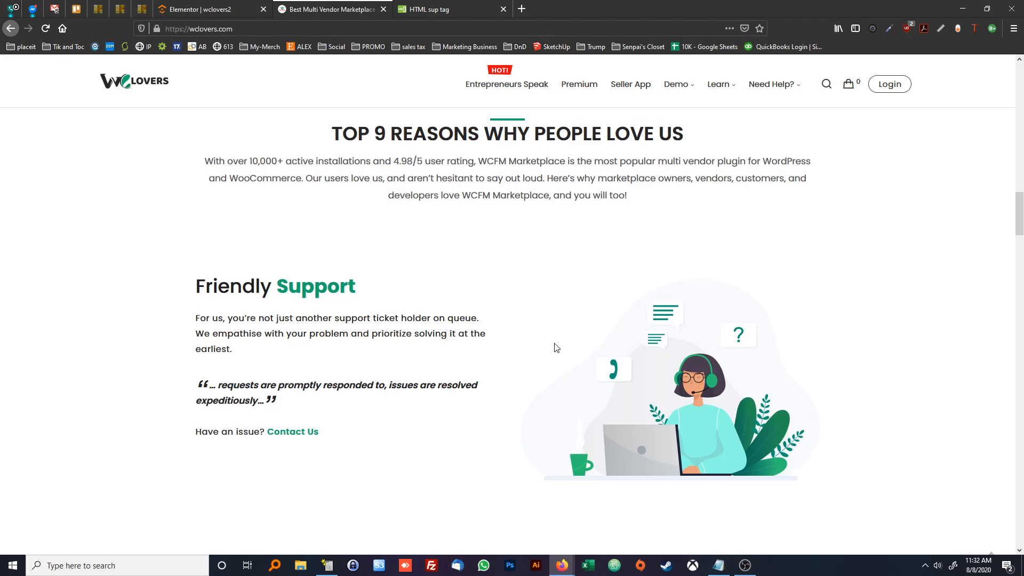
{"action": "scroll", "coordinate": [530, 331], "scroll_direction": "down", "scroll_amount": 1}
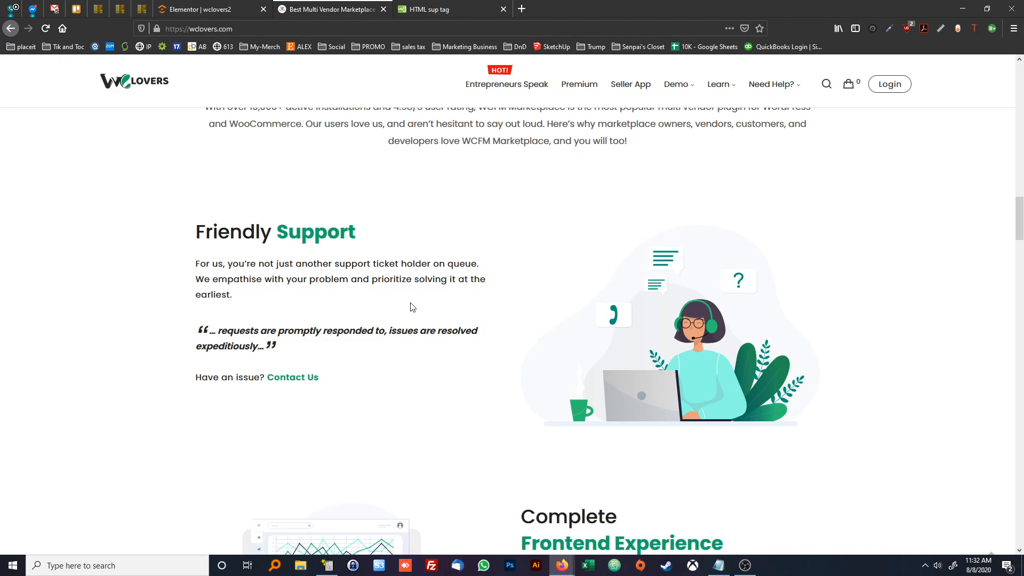
Switch back to the Elementor editor and add a two-column section below the "Top 9 reasons why people love us" section
{"action": "left_click", "coordinate": [205, 9]}
{"action": "left_click", "coordinate": [573, 419]}
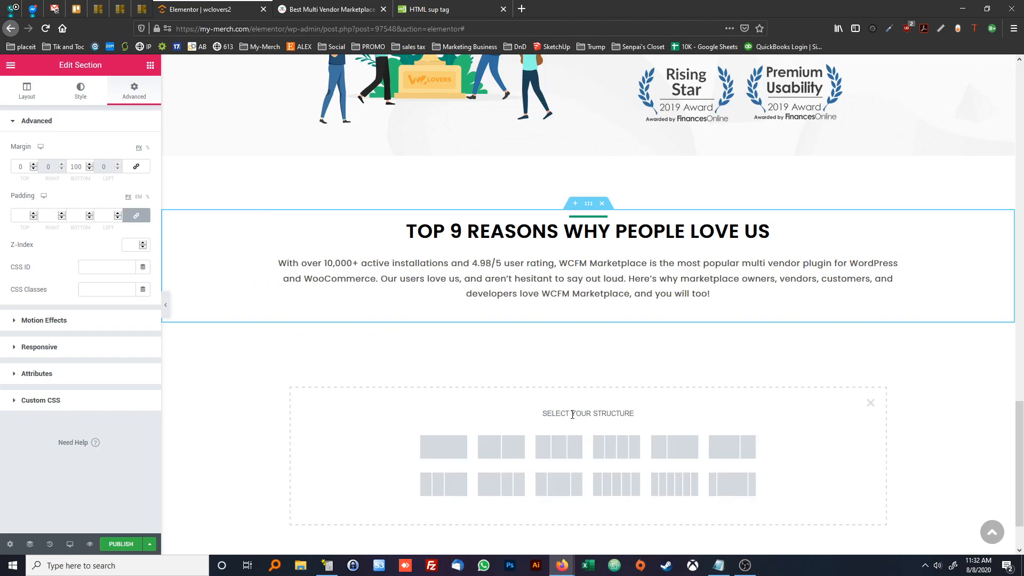
{"action": "left_click", "coordinate": [510, 452]}
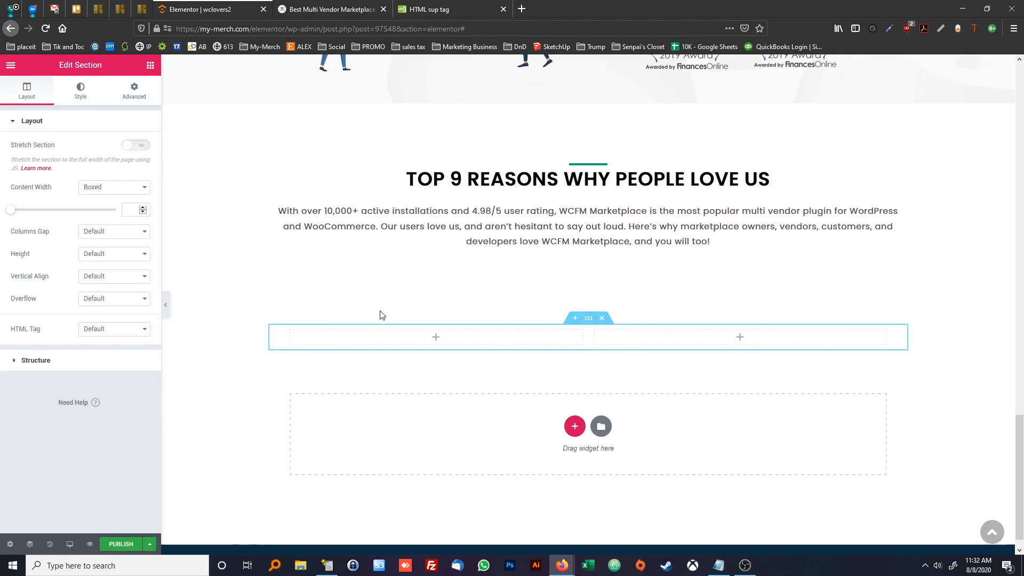
Stretch the new two-column section to full width and set its height to Min Height
{"action": "left_click", "coordinate": [135, 145]}
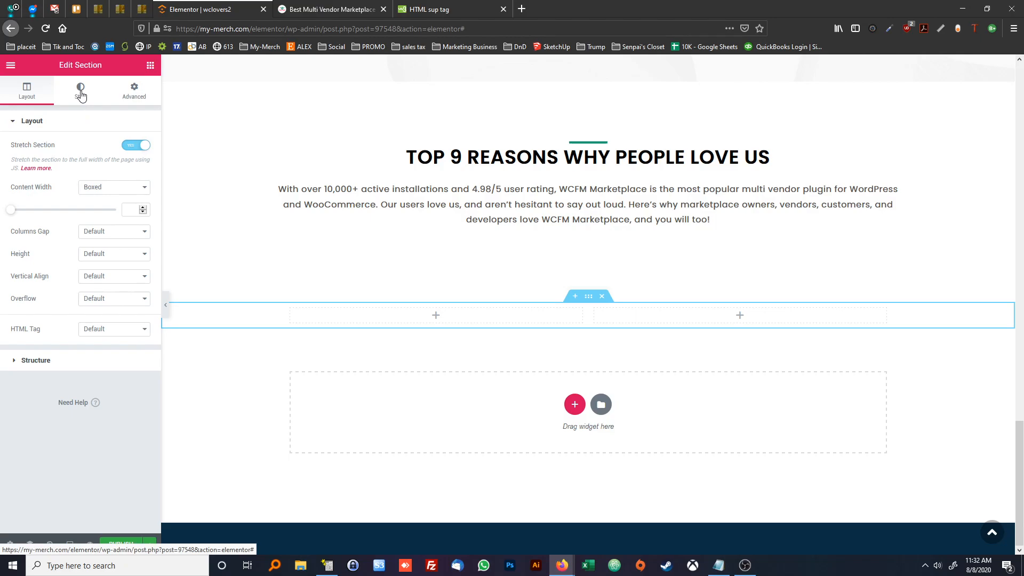
{"action": "left_click", "coordinate": [85, 255]}
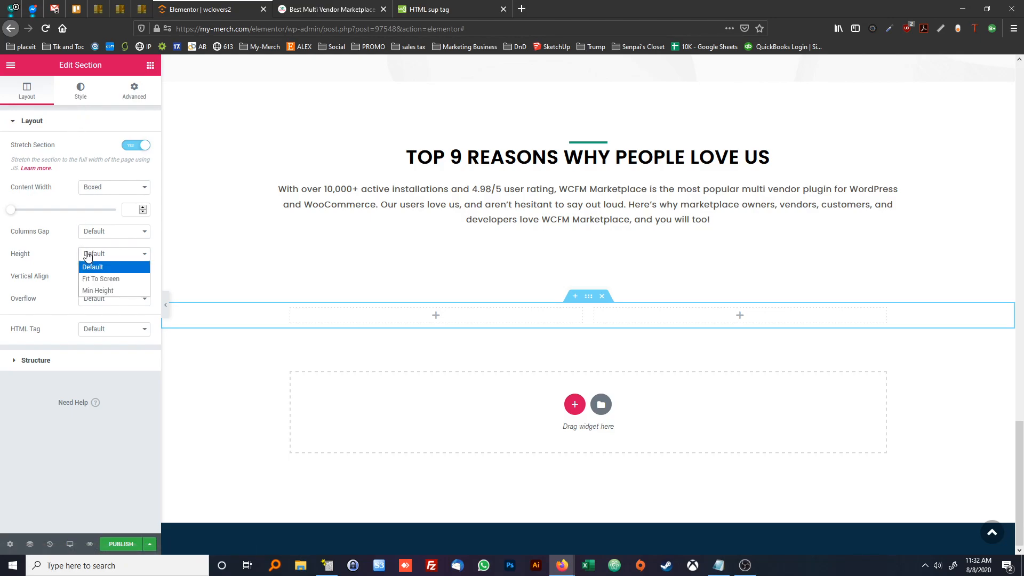
{"action": "left_click", "coordinate": [101, 290]}
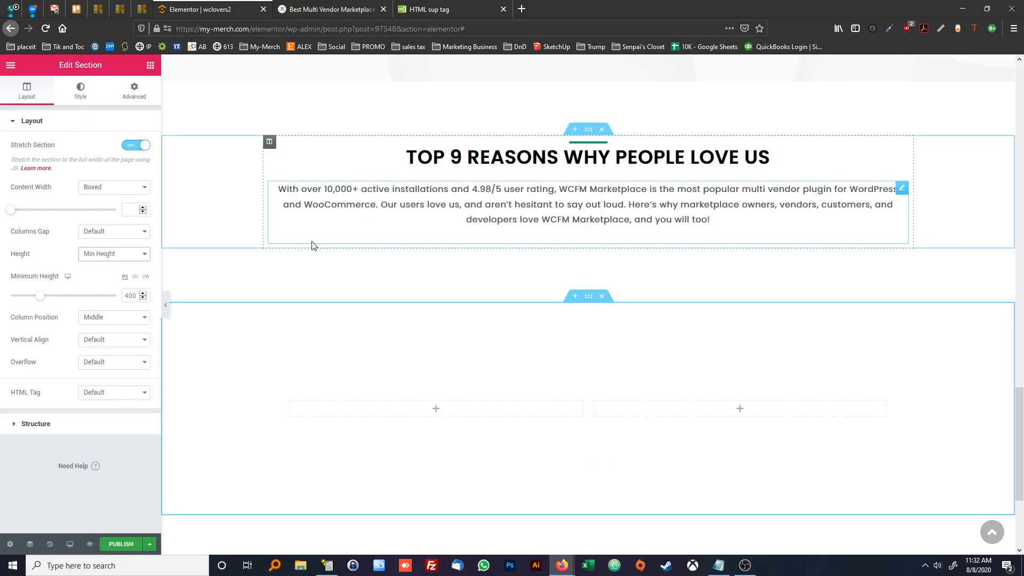
Add an Image widget to the new section's right column and insert FriendlySupport.svg from the media library
{"action": "scroll", "coordinate": [313, 245], "scroll_direction": "down", "scroll_amount": 2}
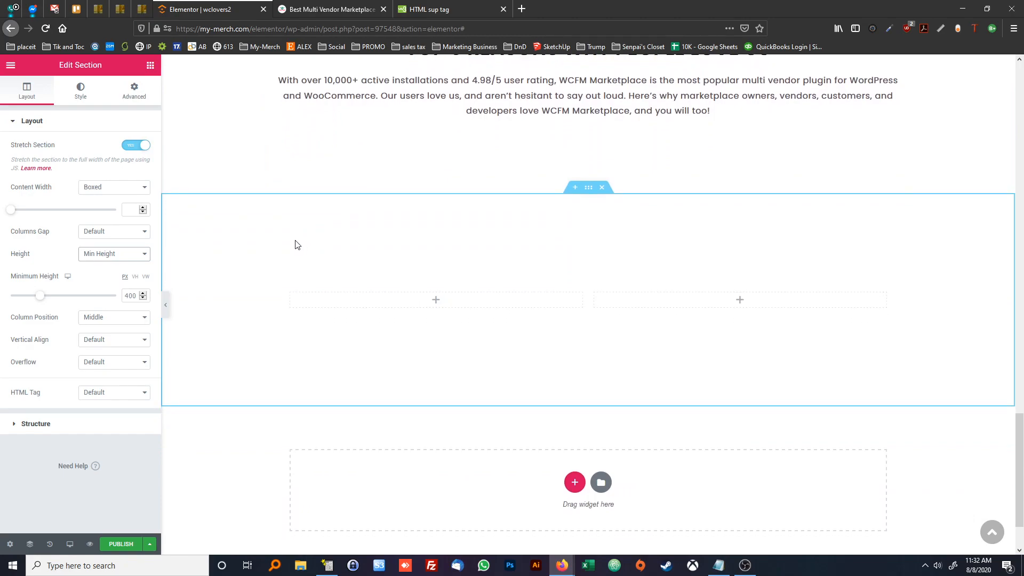
{"action": "left_click", "coordinate": [150, 65]}
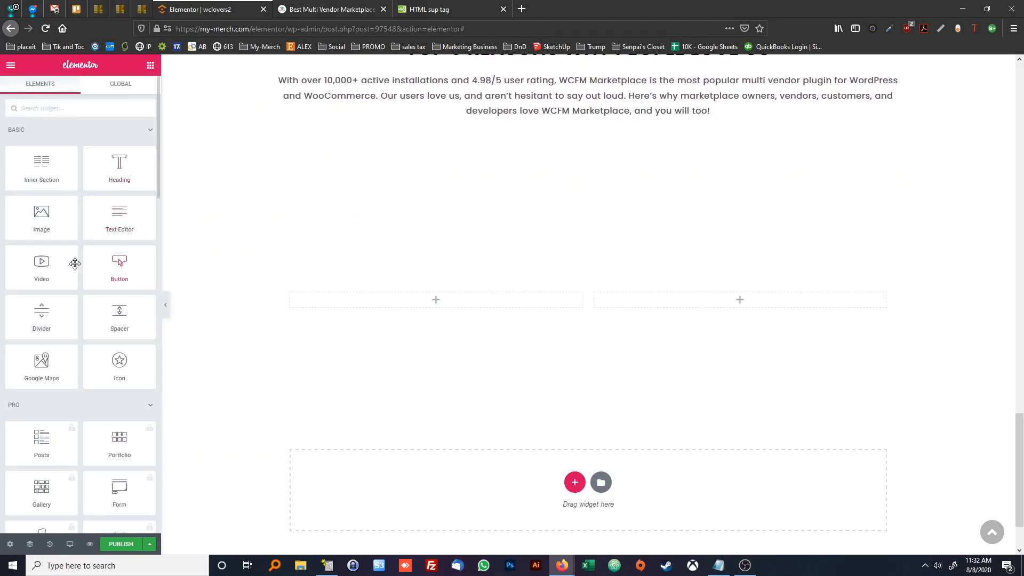
{"action": "left_click_drag", "start_coordinate": [42, 216], "coordinate": [750, 302]}
{"action": "left_click", "coordinate": [107, 183]}
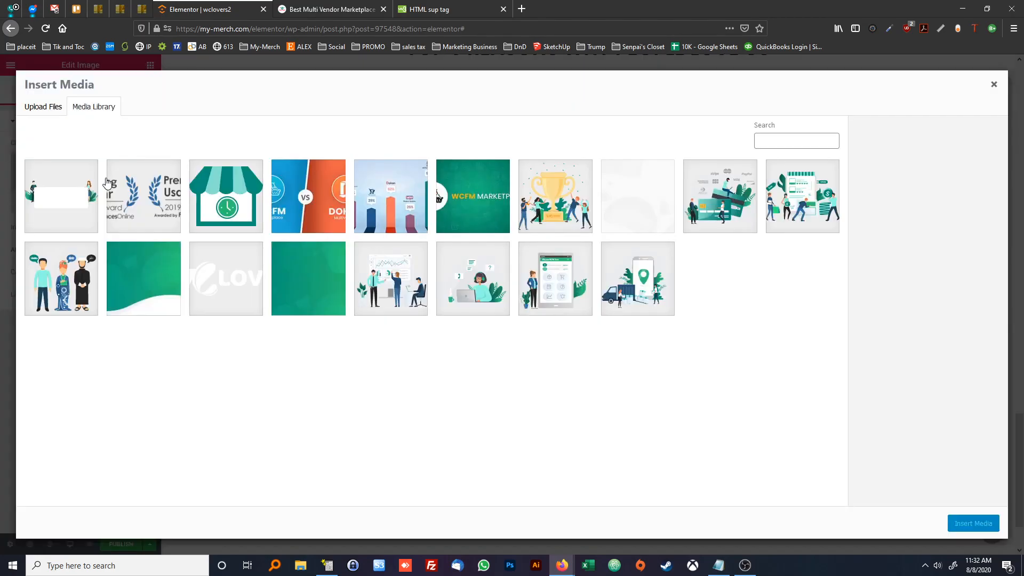
{"action": "left_click", "coordinate": [468, 294]}
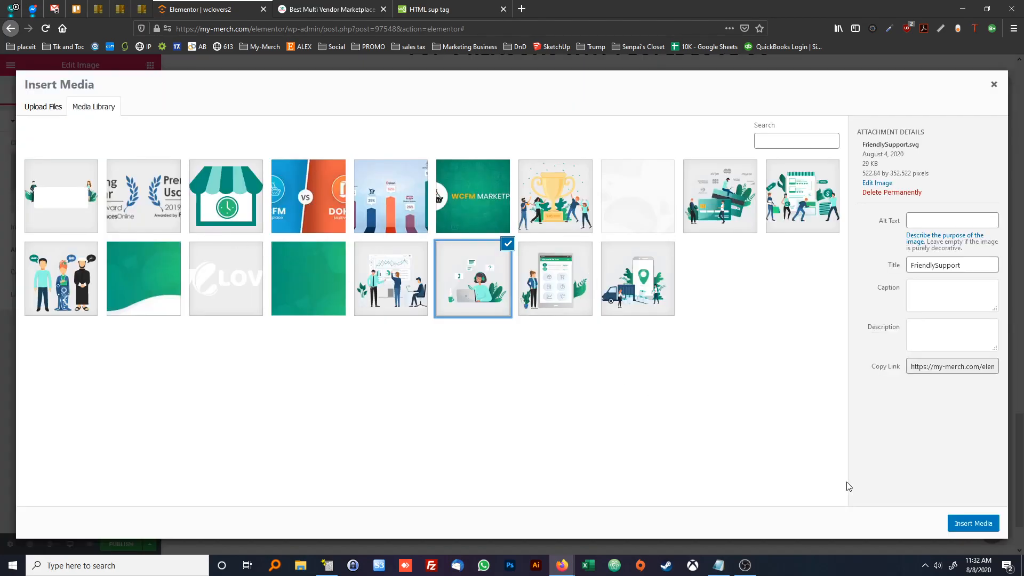
{"action": "left_click", "coordinate": [957, 523]}
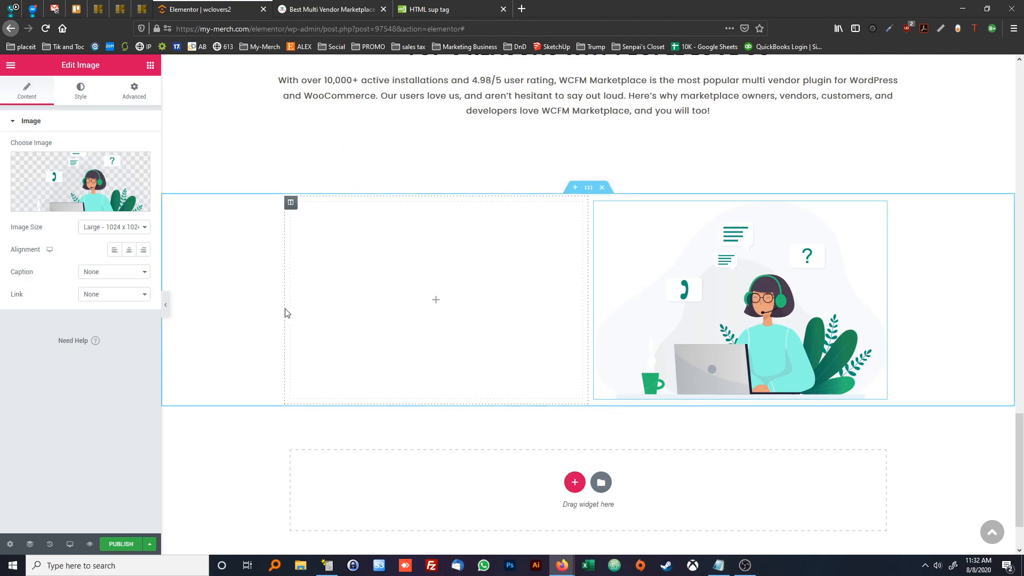
Check the reference layout, and add a Heading widget with three Text Editor widgets beneath it in the empty column beside the image
{"action": "left_click", "coordinate": [340, 14]}
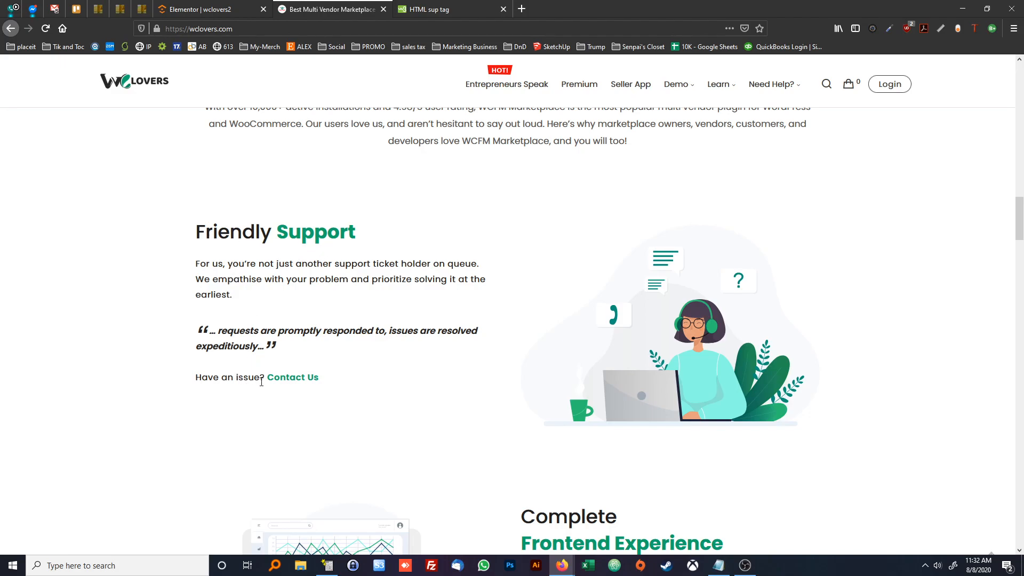
{"action": "left_click", "coordinate": [215, 11]}
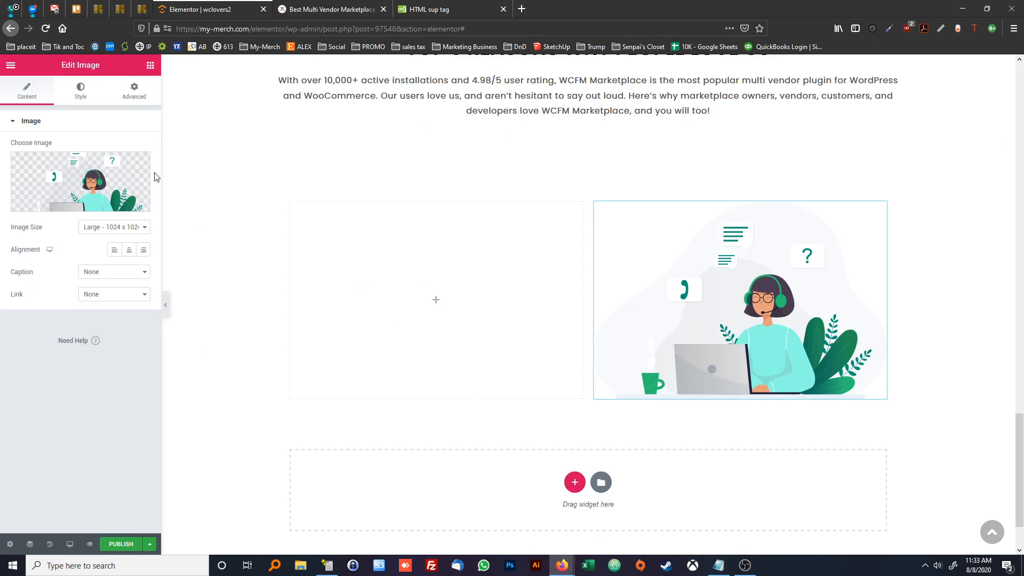
{"action": "left_click", "coordinate": [150, 64]}
{"action": "left_click_drag", "start_coordinate": [124, 169], "coordinate": [450, 308]}
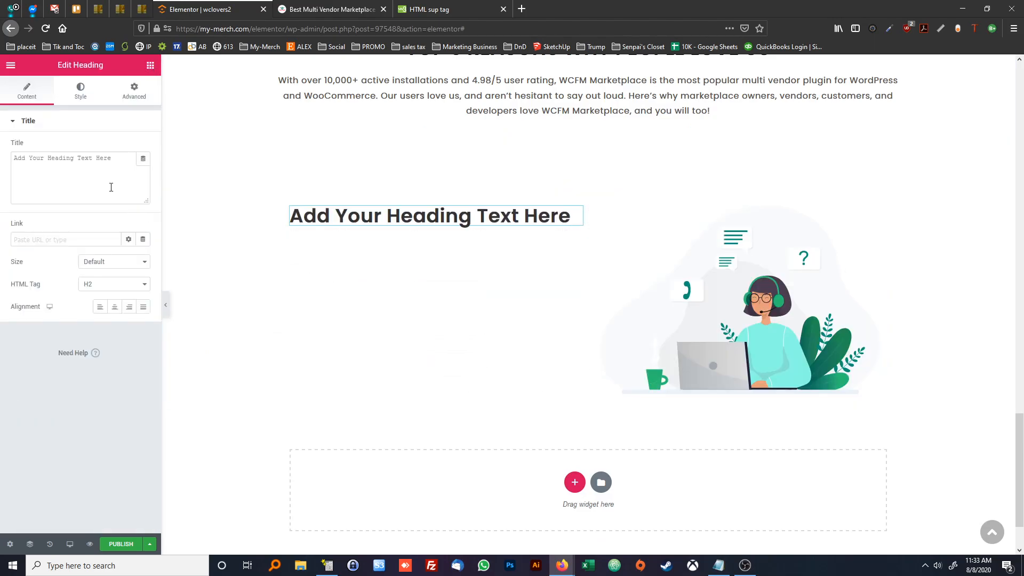
{"action": "left_click", "coordinate": [150, 64]}
{"action": "left_click_drag", "start_coordinate": [113, 213], "coordinate": [337, 230]}
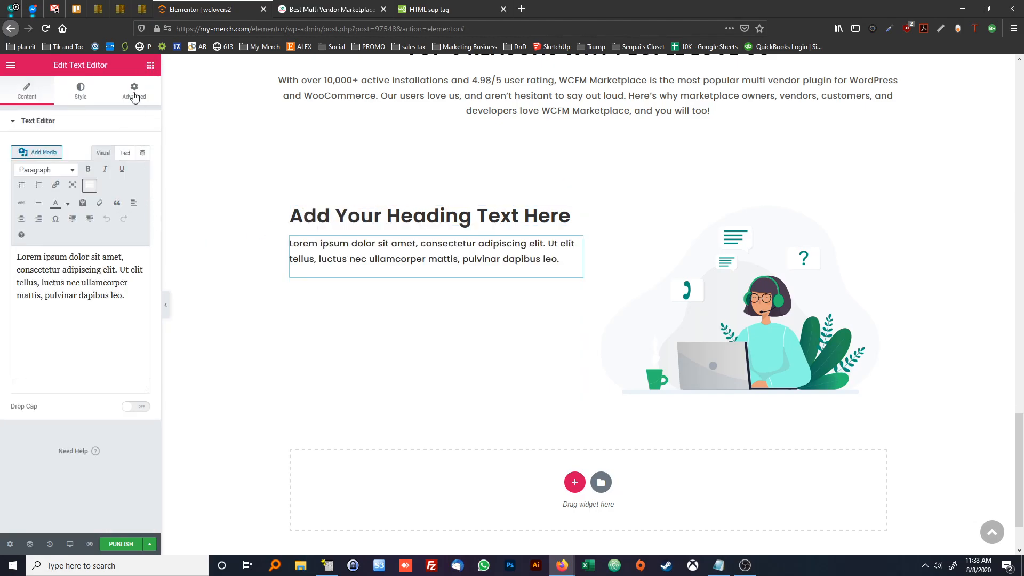
{"action": "left_click", "coordinate": [150, 66]}
{"action": "left_click_drag", "start_coordinate": [120, 213], "coordinate": [340, 272]}
{"action": "left_click", "coordinate": [150, 64]}
{"action": "left_click_drag", "start_coordinate": [120, 213], "coordinate": [337, 323]}
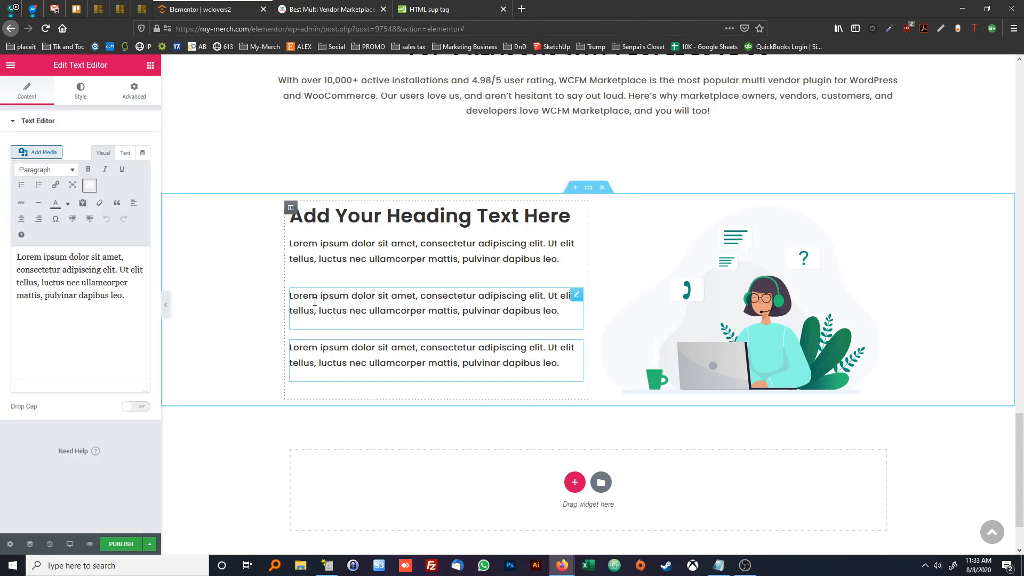
Check the heading on the reference page, and set the new heading's title to "Friendly Support" and its HTML tag to H3
{"action": "left_click", "coordinate": [328, 224]}
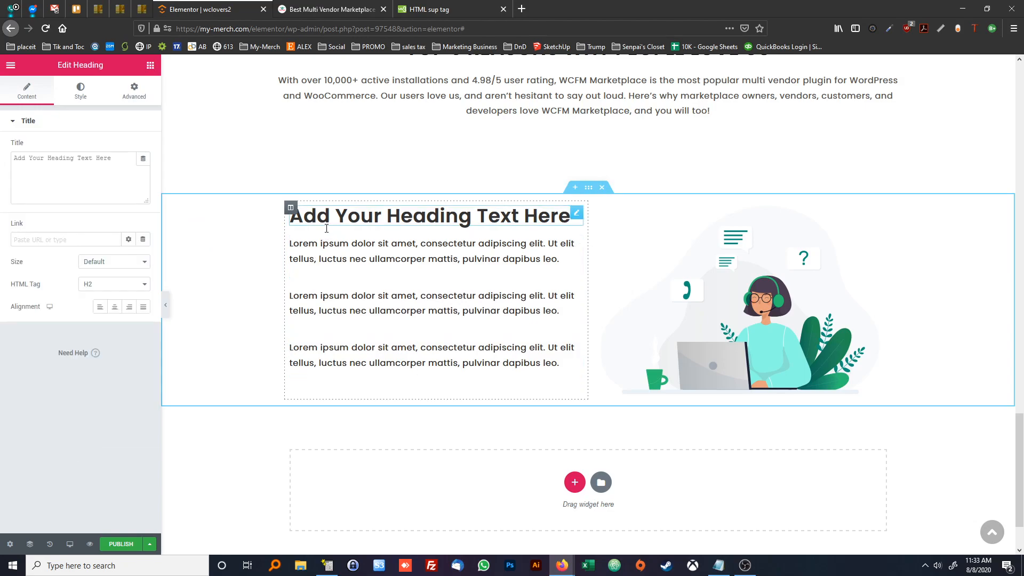
{"action": "left_click", "coordinate": [355, 11]}
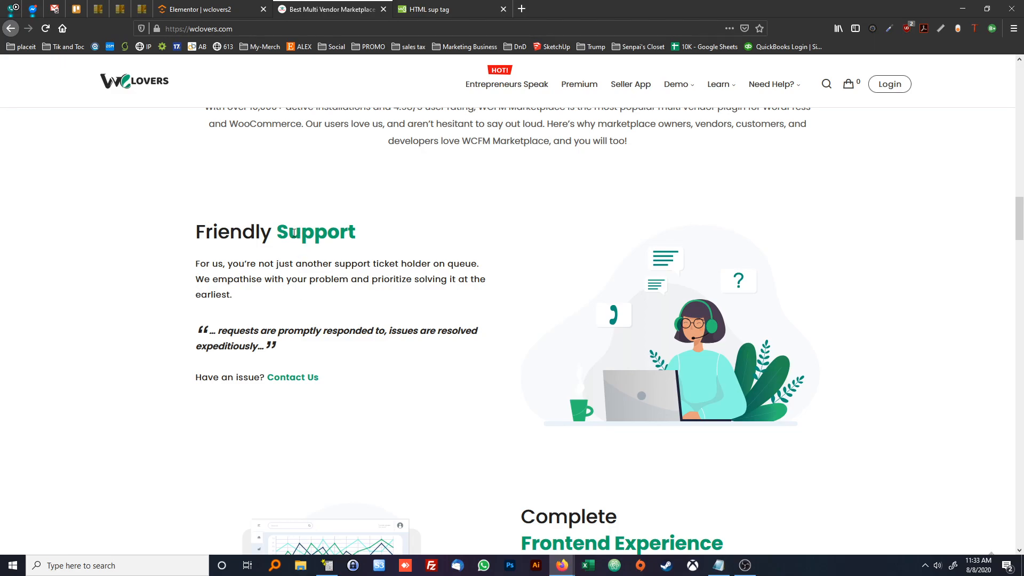
{"action": "left_click_drag", "start_coordinate": [294, 237], "coordinate": [324, 238]}
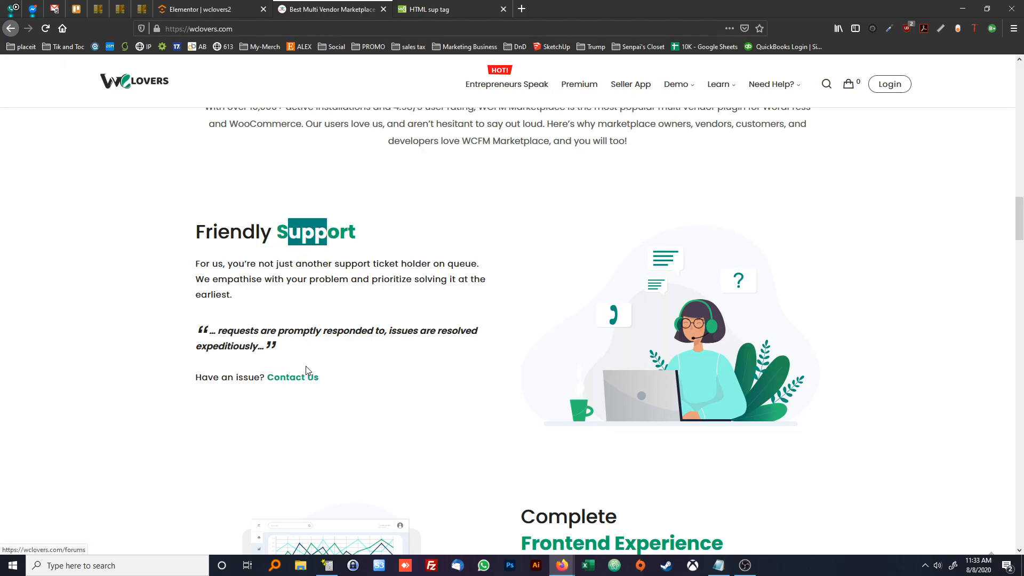
{"action": "left_click", "coordinate": [310, 304]}
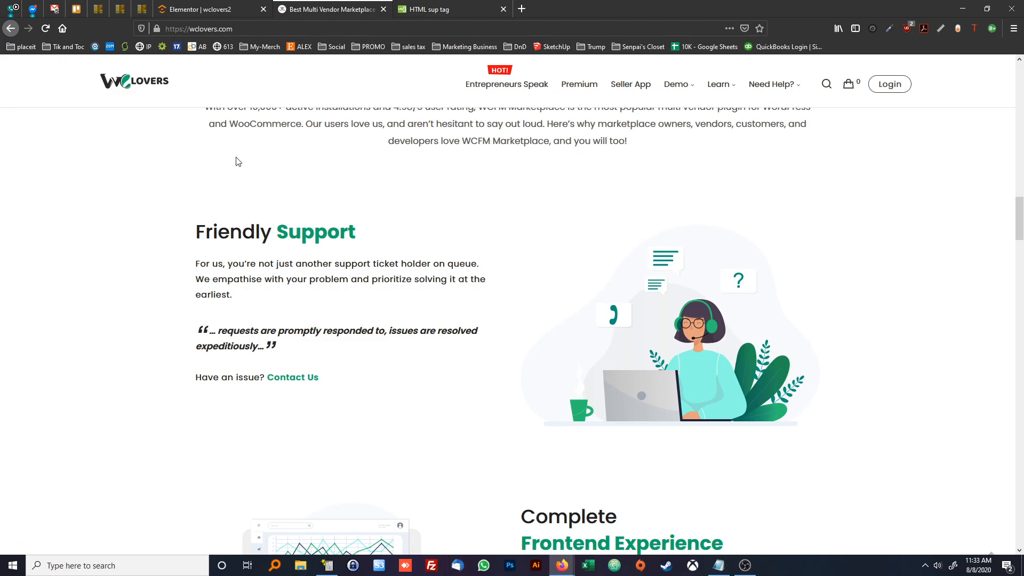
{"action": "left_click_drag", "start_coordinate": [228, 228], "coordinate": [326, 232]}
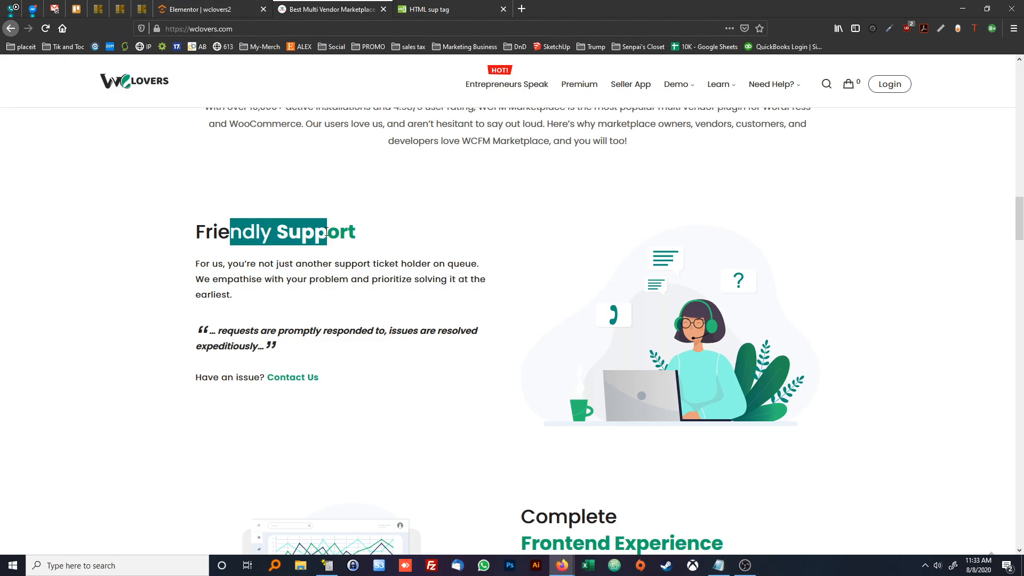
{"action": "left_click", "coordinate": [360, 258]}
{"action": "left_click", "coordinate": [201, 10]}
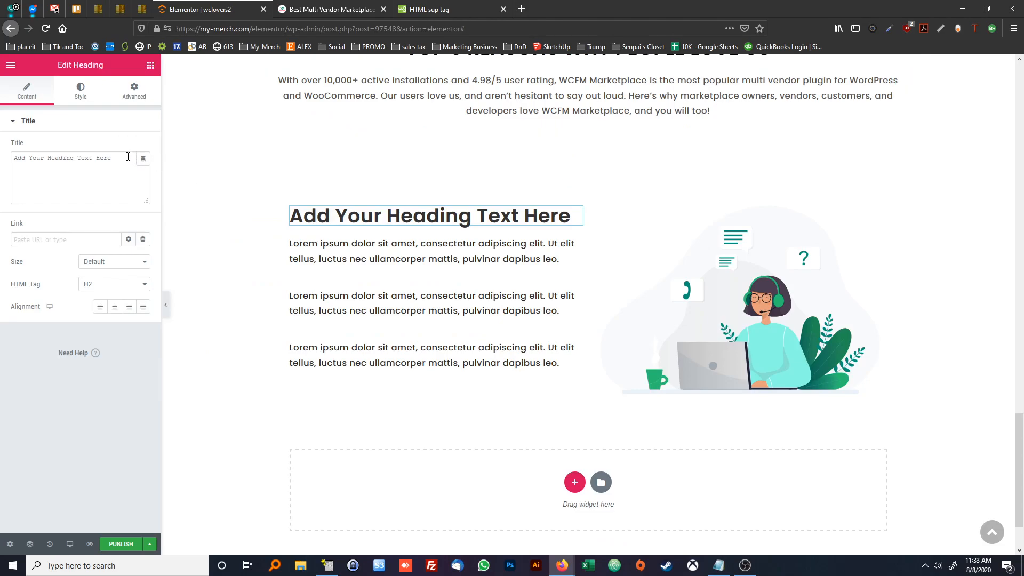
{"action": "triple_click", "coordinate": [80, 158]}
{"action": "type", "text": "Friendly Support"}
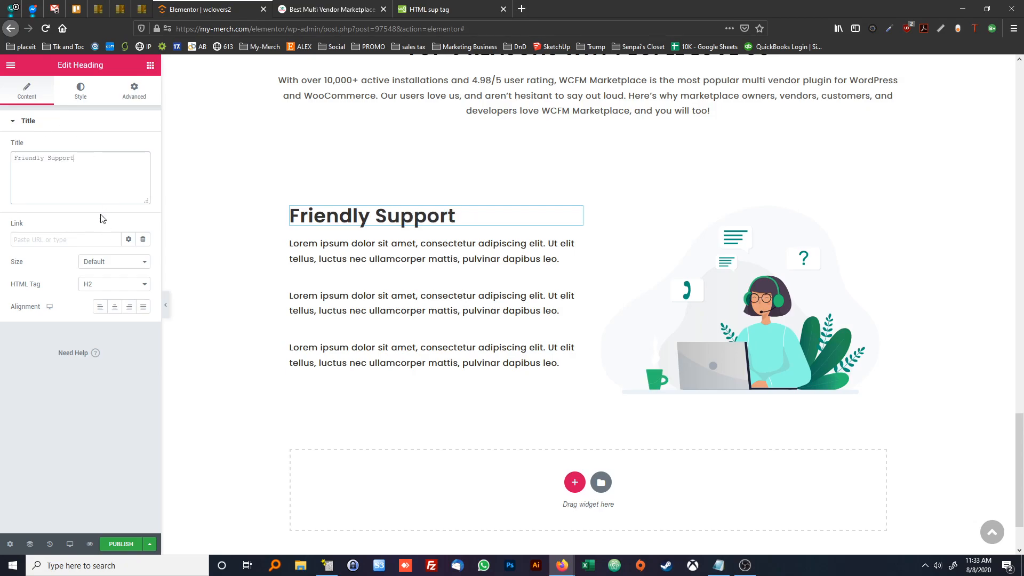
{"action": "left_click", "coordinate": [115, 284]}
{"action": "left_click", "coordinate": [110, 318]}
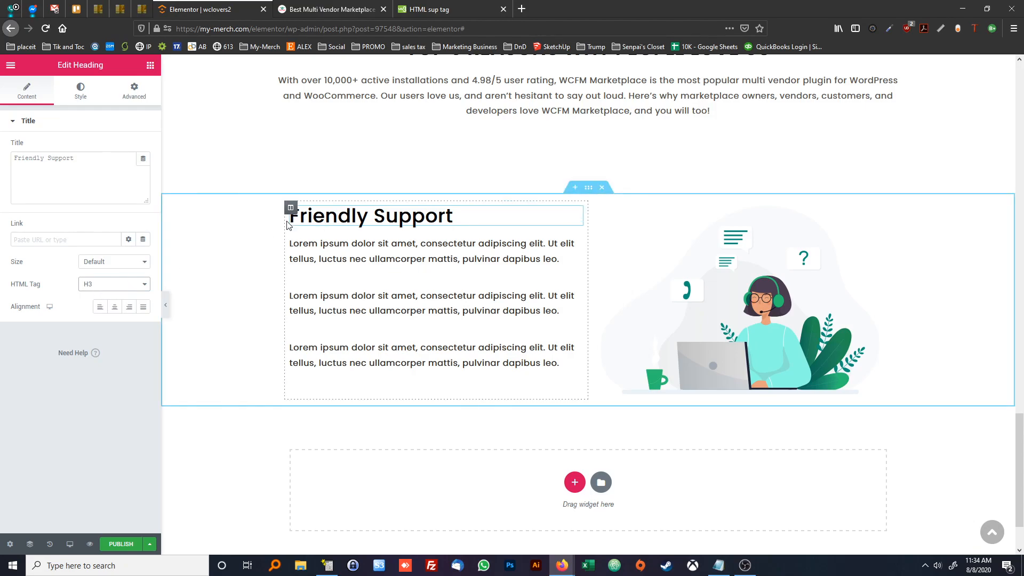
Consult the H3 specifications in STYLES.txt and set the "Friendly Support" heading's font family to Poppins
{"action": "left_click", "coordinate": [84, 94]}
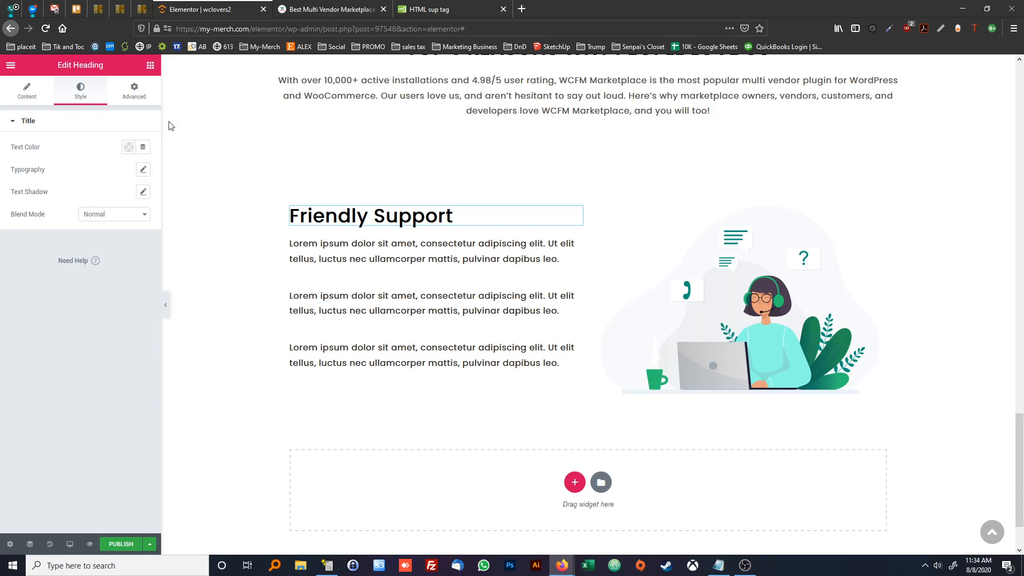
{"action": "left_click", "coordinate": [144, 170]}
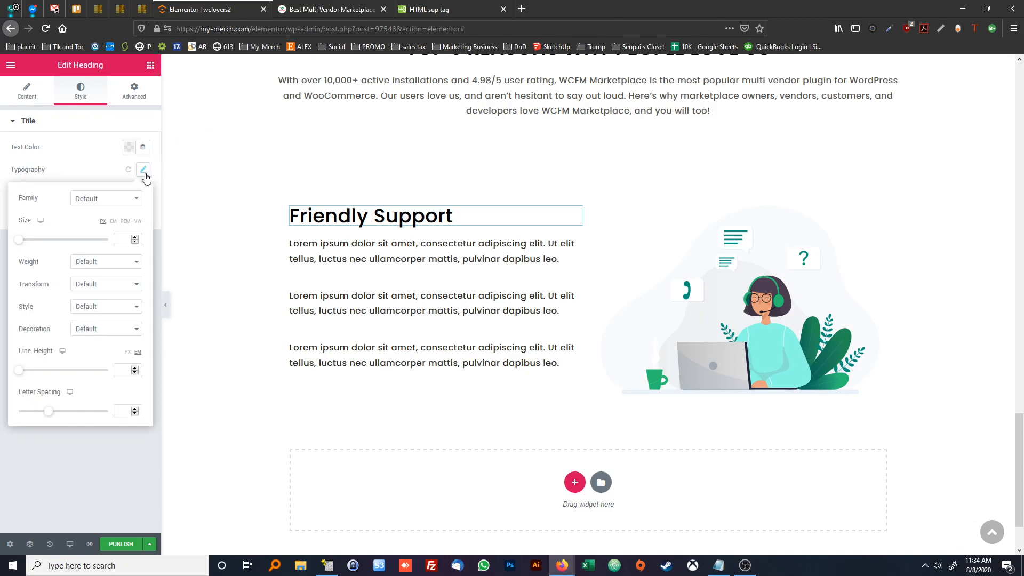
{"action": "left_click", "coordinate": [134, 199]}
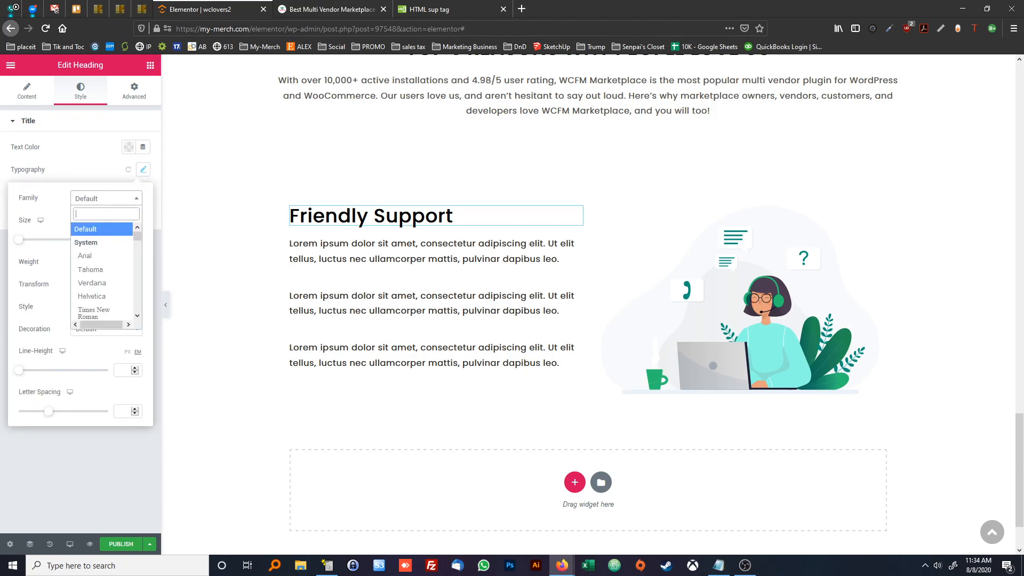
{"action": "left_click_drag", "start_coordinate": [570, 575], "coordinate": [852, 135]}
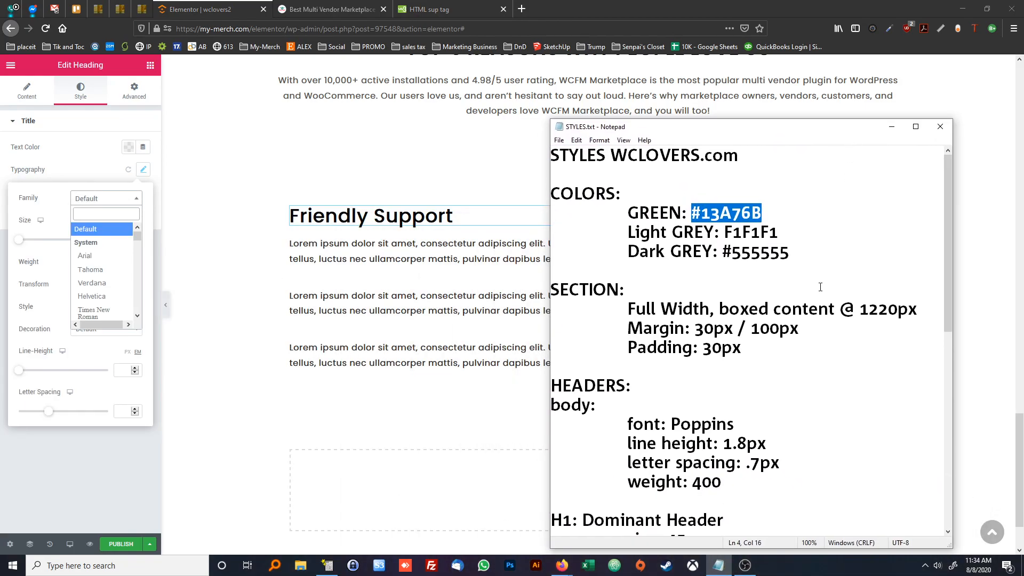
{"action": "scroll", "coordinate": [810, 281], "scroll_direction": "down", "scroll_amount": 5}
{"action": "scroll", "coordinate": [805, 279], "scroll_direction": "down", "scroll_amount": 2}
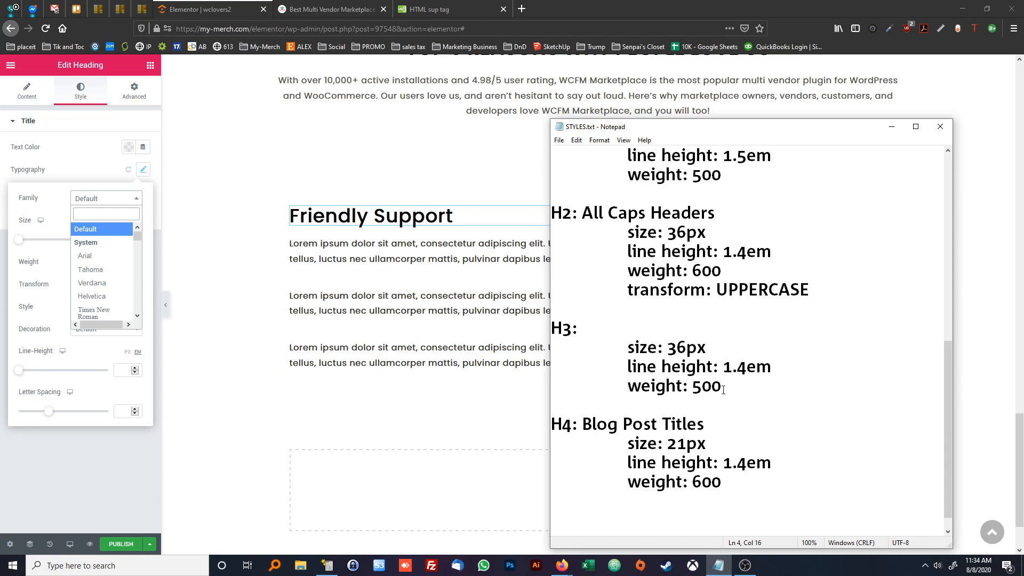
{"action": "left_click", "coordinate": [107, 216]}
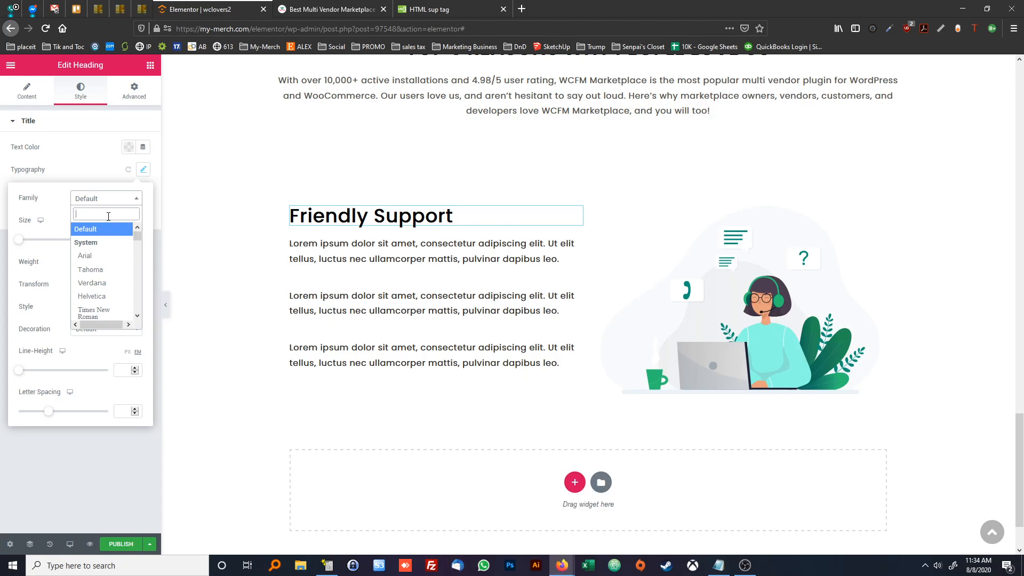
{"action": "type", "text": "poppins"}
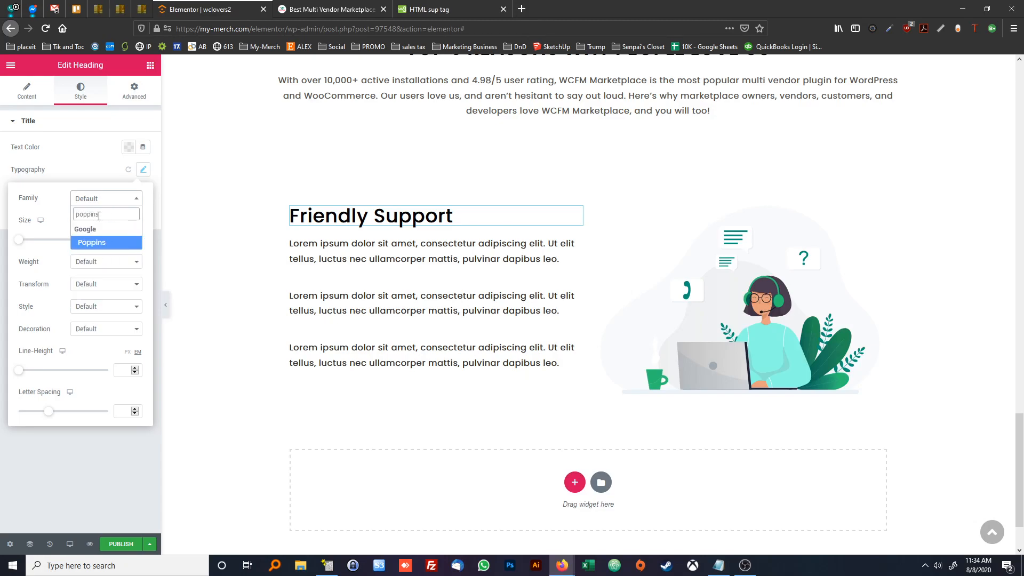
{"action": "left_click", "coordinate": [90, 242]}
Set the "Friendly Support" heading's font size to 36 px, weight to 500 and line height to 1.4 em
{"action": "left_click", "coordinate": [118, 241]}
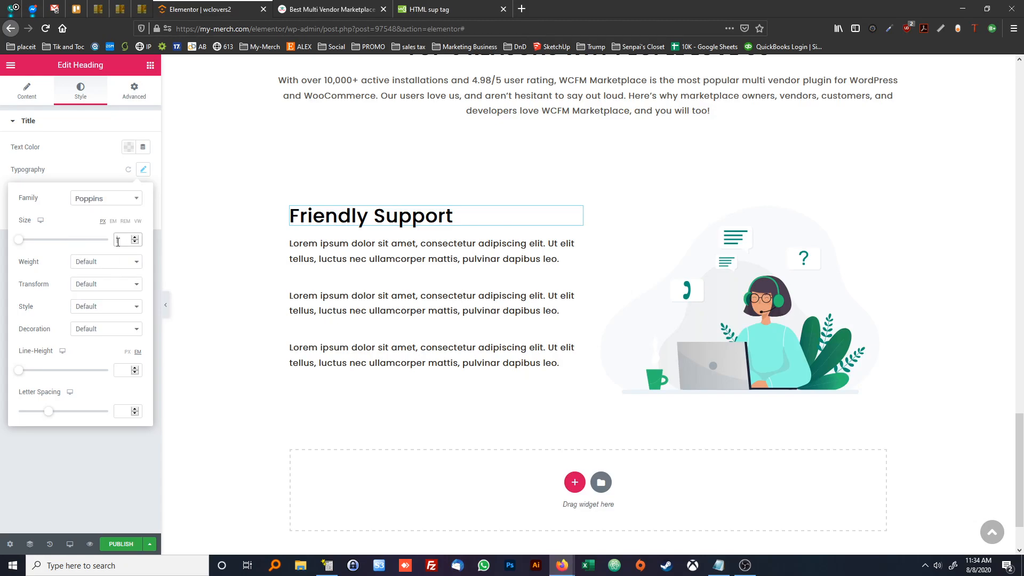
{"action": "type", "text": "36"}
{"action": "left_click", "coordinate": [103, 261]}
{"action": "left_click", "coordinate": [104, 325]}
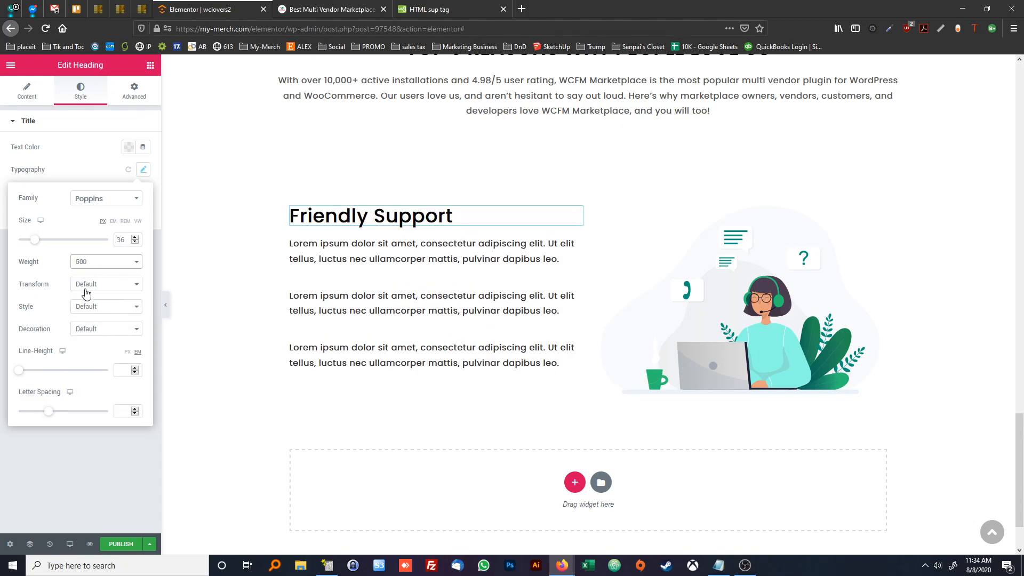
{"action": "left_click", "coordinate": [120, 371]}
{"action": "type", "text": "1.4"}
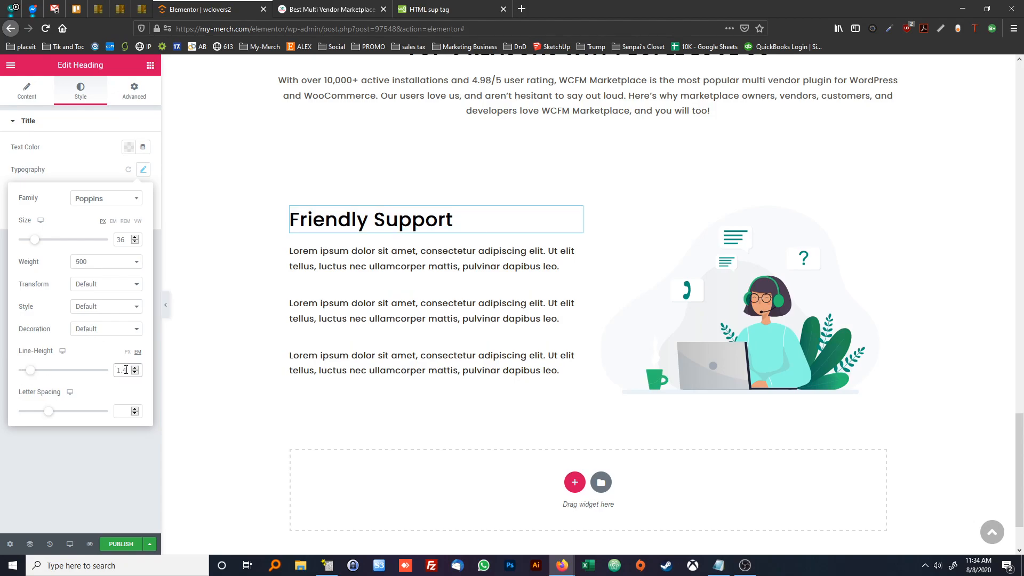
Copy the "For us, you're not just another support ticket holder" paragraph from the reference page into the first text widget, replacing its placeholder text
{"action": "key", "text": "ctrl+Tab"}
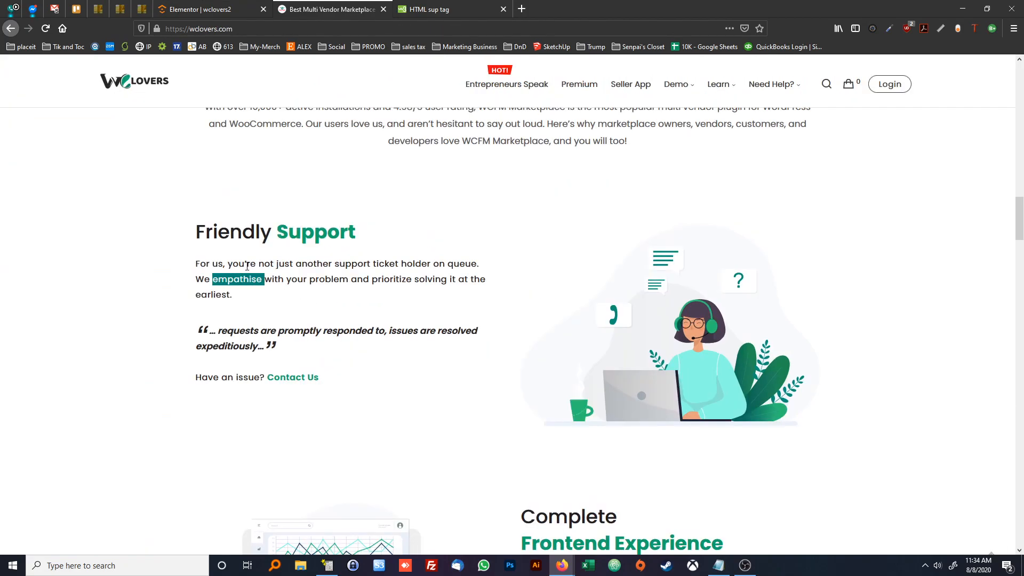
{"action": "triple_click", "coordinate": [246, 266]}
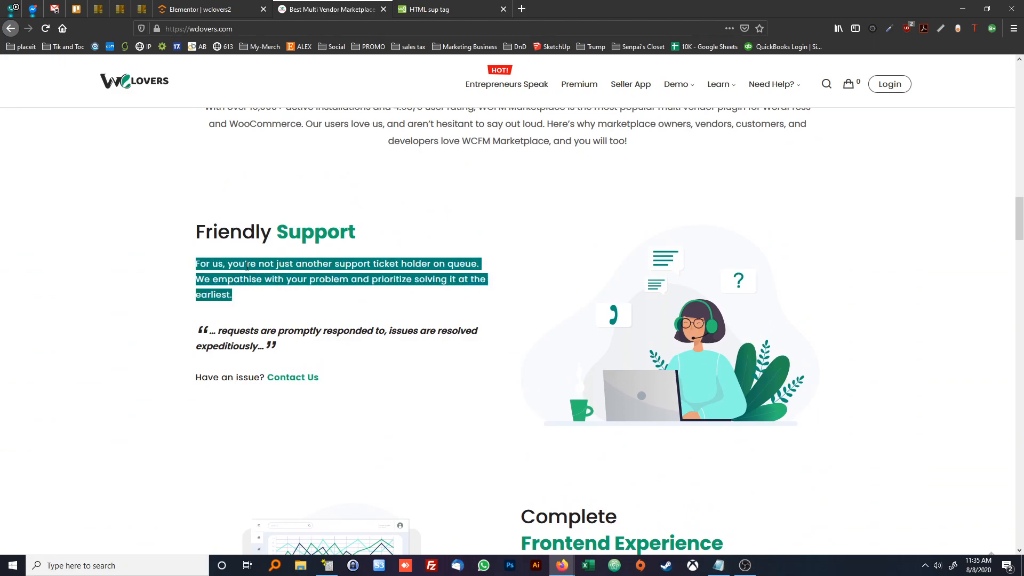
{"action": "left_click", "coordinate": [200, 11]}
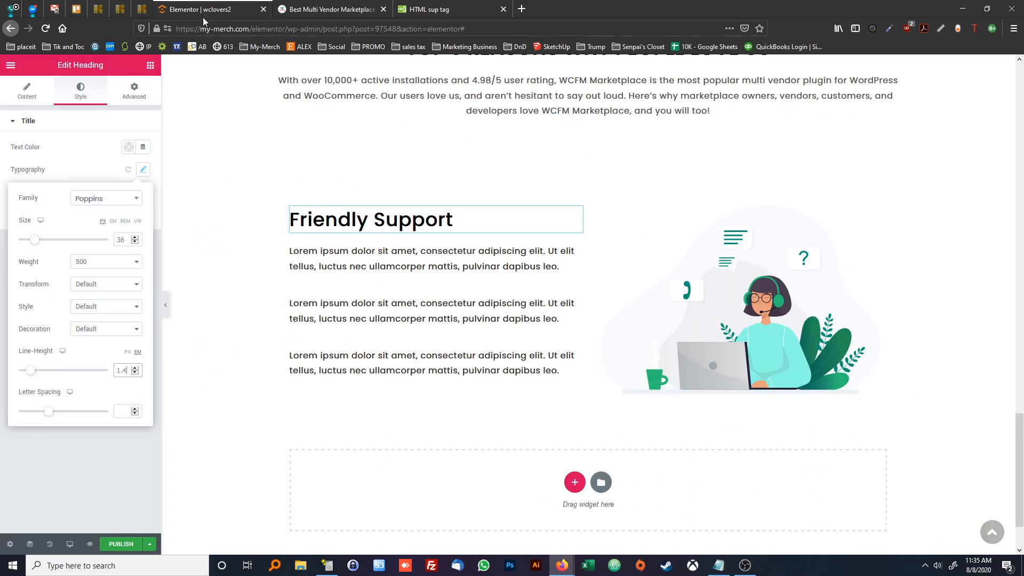
{"action": "left_click", "coordinate": [334, 267]}
{"action": "double_click", "coordinate": [84, 282]}
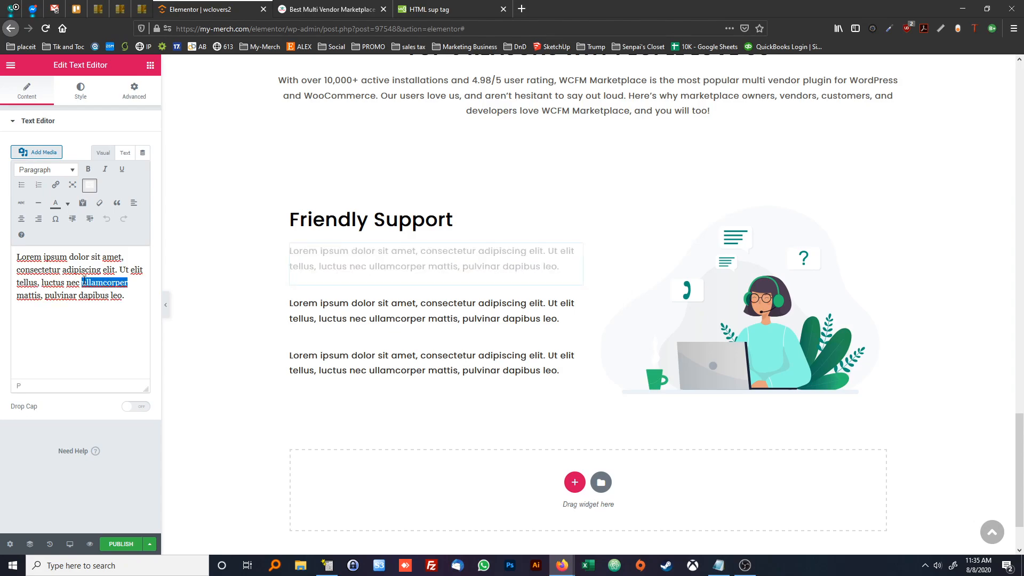
{"action": "triple_click", "coordinate": [84, 281]}
{"action": "type", "text": "For us, you’re not just another support ticket holder on queue. We empathise with your problem and prioritize solving it at the earliest."}
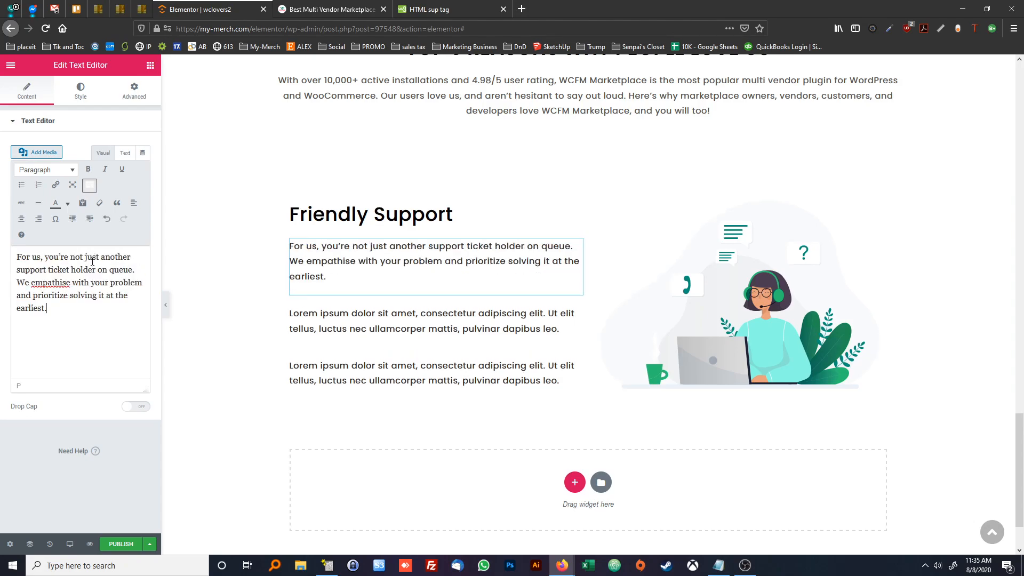
Copy the "… requests are promptly responded to" quote from the reference page into the second text widget, replacing its placeholder text
{"action": "left_click", "coordinate": [308, 10]}
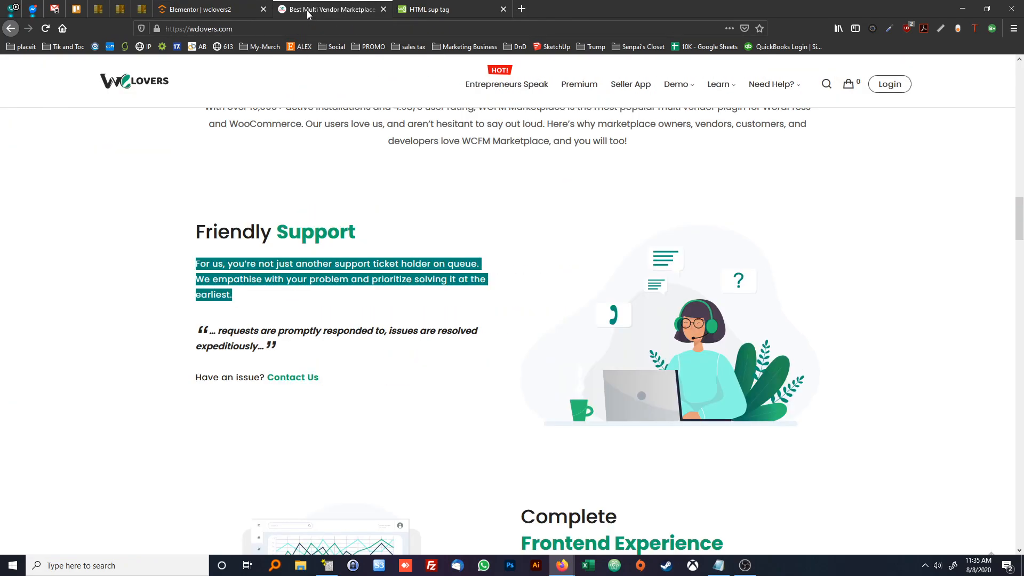
{"action": "triple_click", "coordinate": [246, 332]}
{"action": "key", "text": "ctrl+c"}
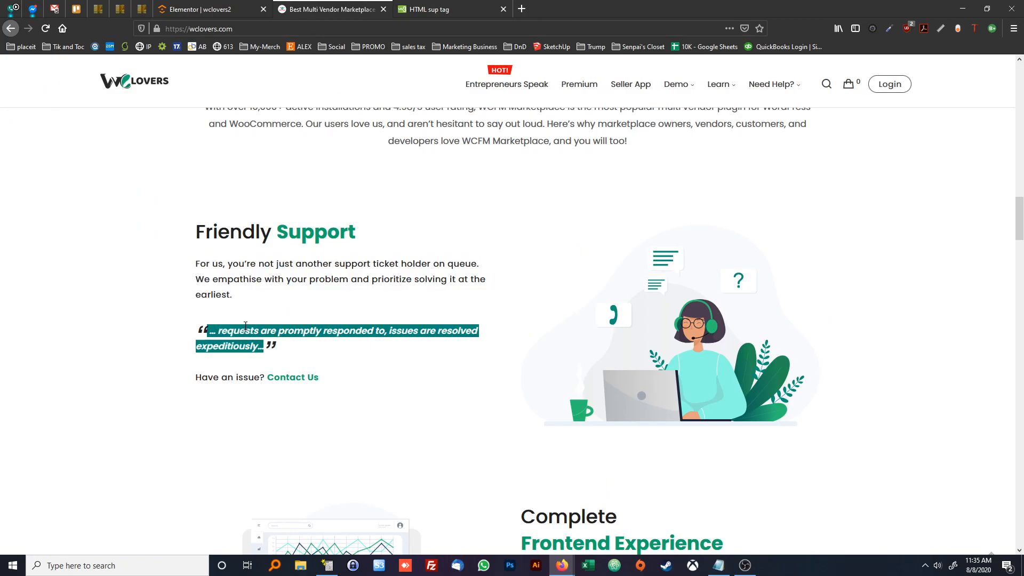
{"action": "left_click", "coordinate": [201, 9]}
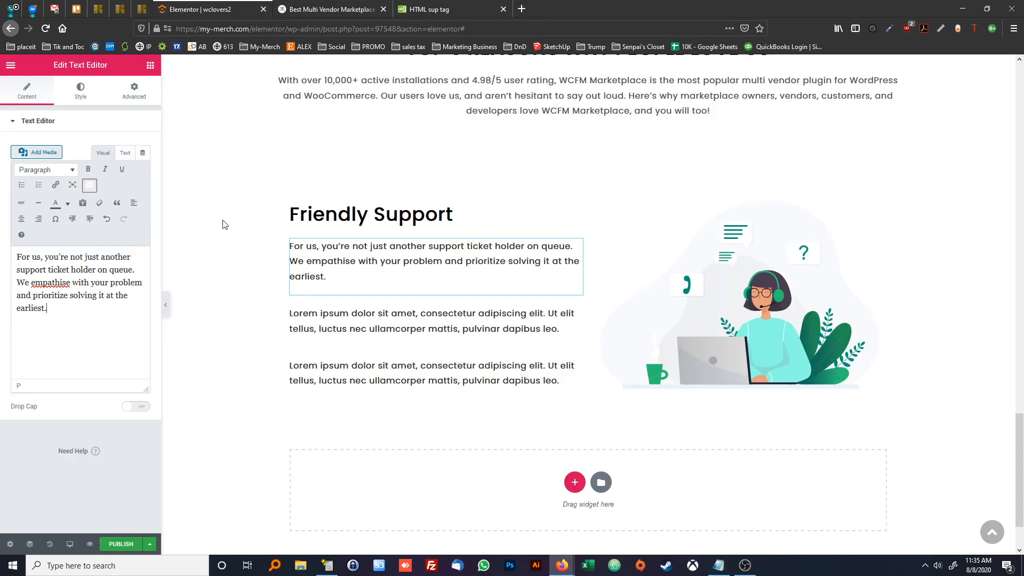
{"action": "left_click", "coordinate": [348, 326]}
{"action": "left_click", "coordinate": [105, 281]}
{"action": "key", "text": "ctrl+a"}
{"action": "key", "text": "ctrl+v"}
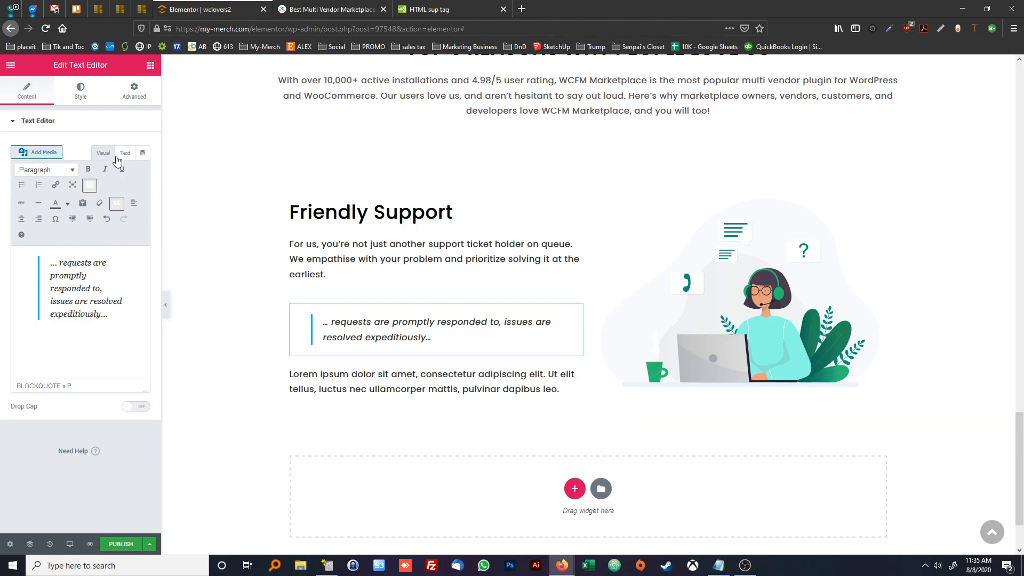
Remove the blockquote tags from the quote's HTML and check how the quote is styled on the reference page
{"action": "left_click_drag", "start_coordinate": [120, 317], "coordinate": [49, 262]}
{"action": "left_click", "coordinate": [100, 354]}
{"action": "left_click", "coordinate": [125, 153]}
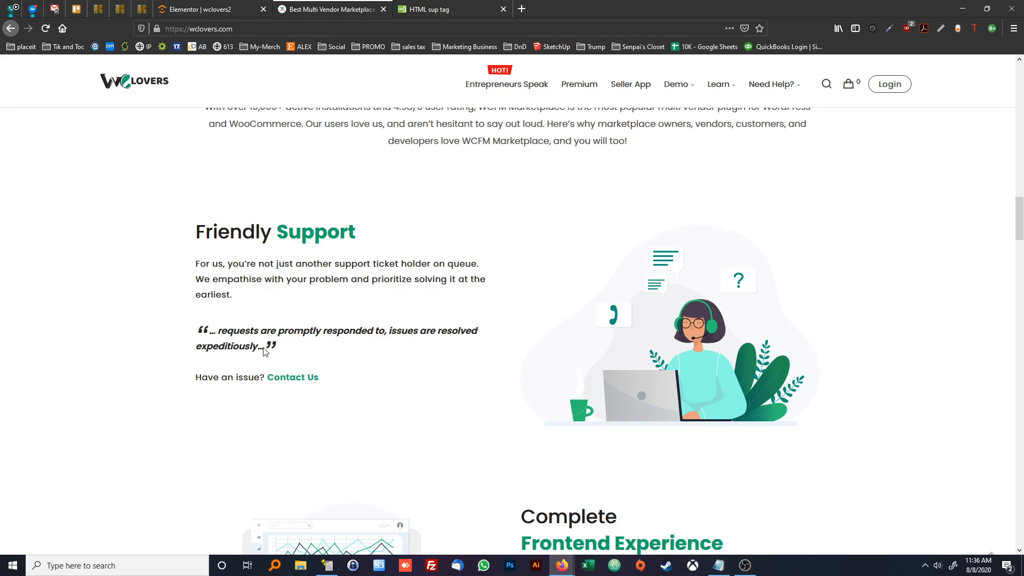
{"action": "left_click_drag", "start_coordinate": [263, 347], "coordinate": [201, 329]}
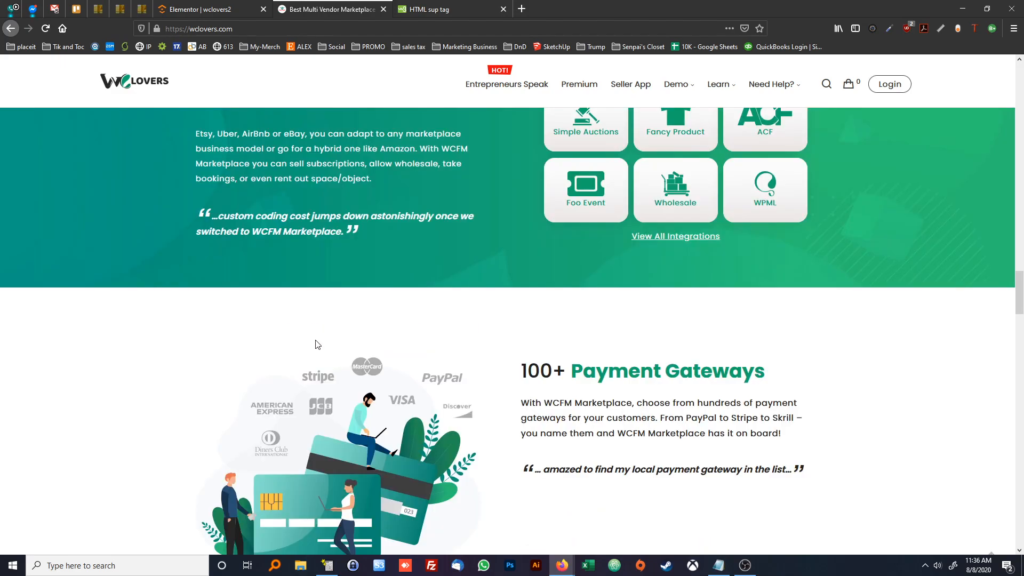
{"action": "scroll", "coordinate": [313, 341], "scroll_direction": "up", "scroll_amount": 14}
{"action": "scroll", "coordinate": [314, 344], "scroll_direction": "up", "scroll_amount": 1}
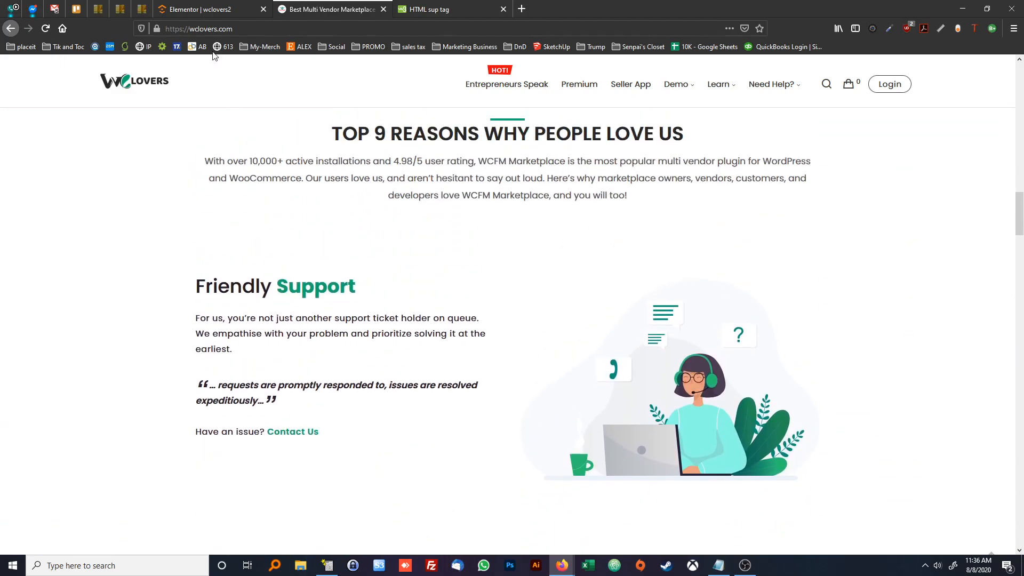
{"action": "left_click", "coordinate": [207, 9]}
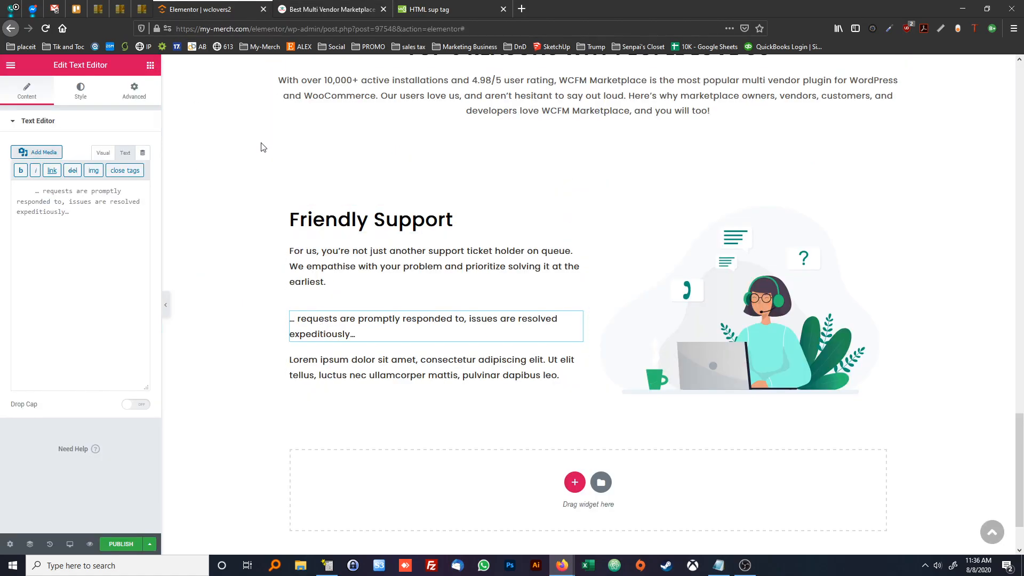
Set the "… requests are promptly responded to" quote's font weight to 600 and enclose its text in double quotation marks
{"action": "left_click", "coordinate": [103, 153]}
{"action": "key", "text": "ctrl+a"}
{"action": "left_click", "coordinate": [98, 308]}
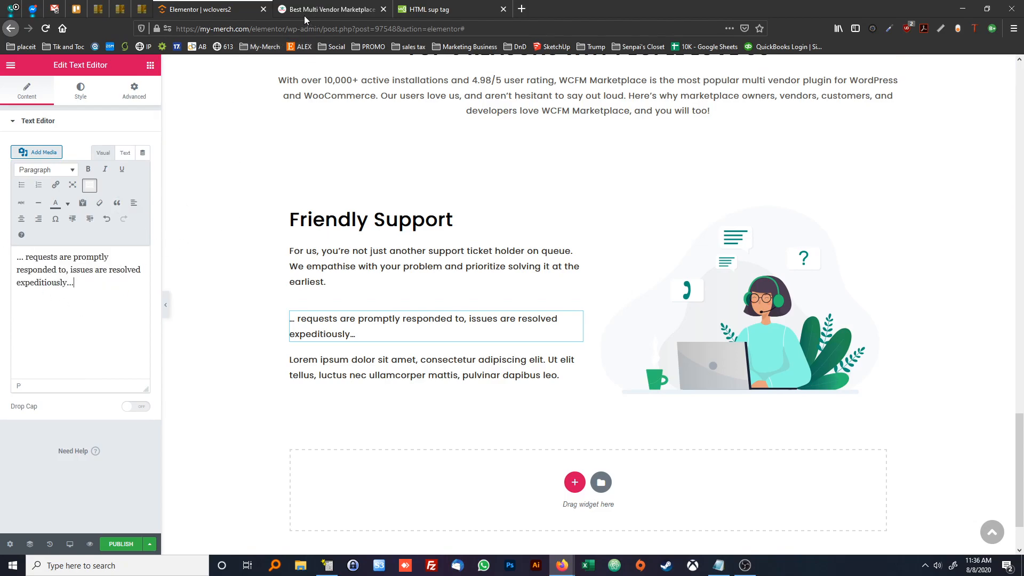
{"action": "left_click", "coordinate": [80, 91]}
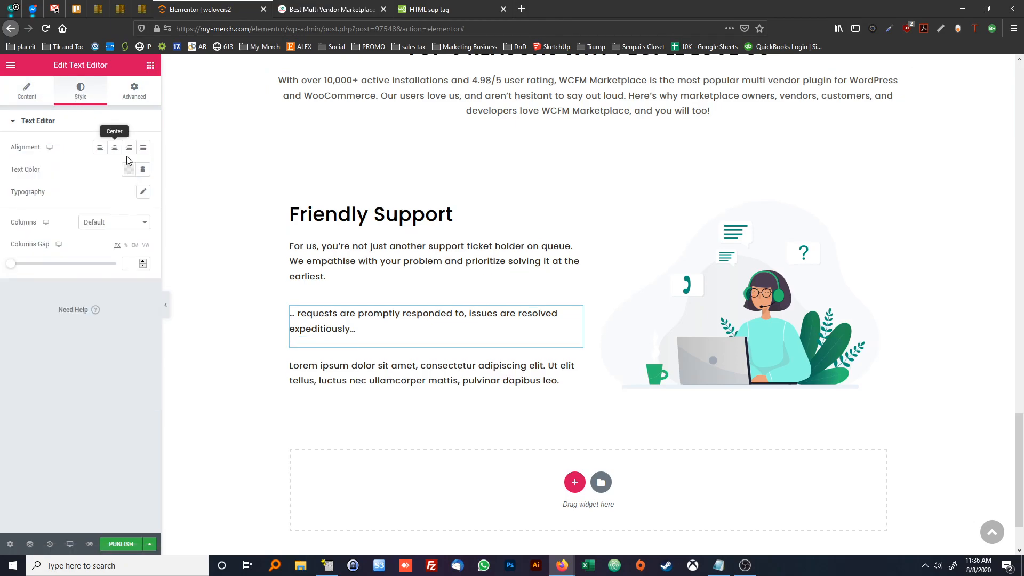
{"action": "left_click", "coordinate": [142, 192]}
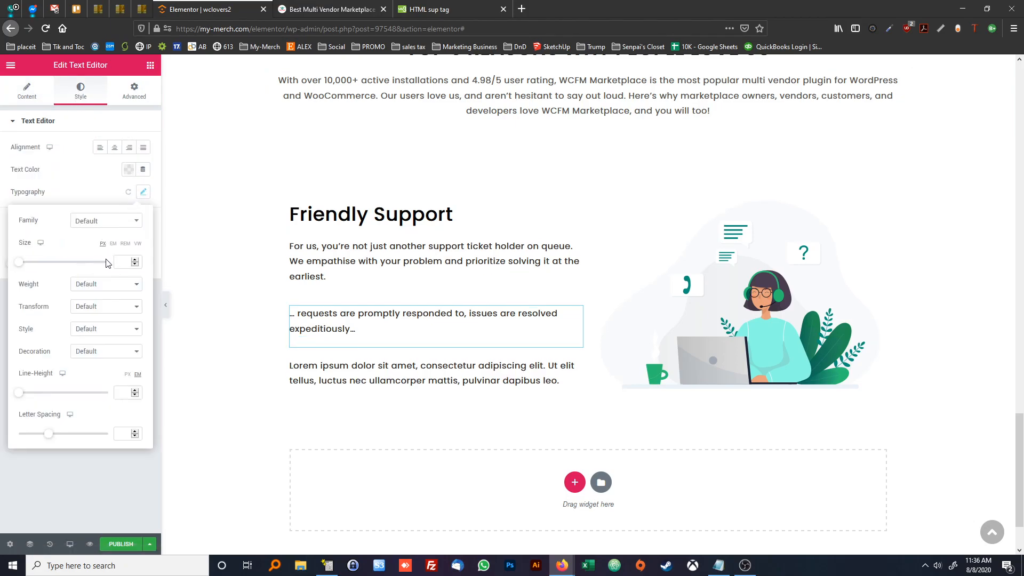
{"action": "left_click", "coordinate": [90, 285]}
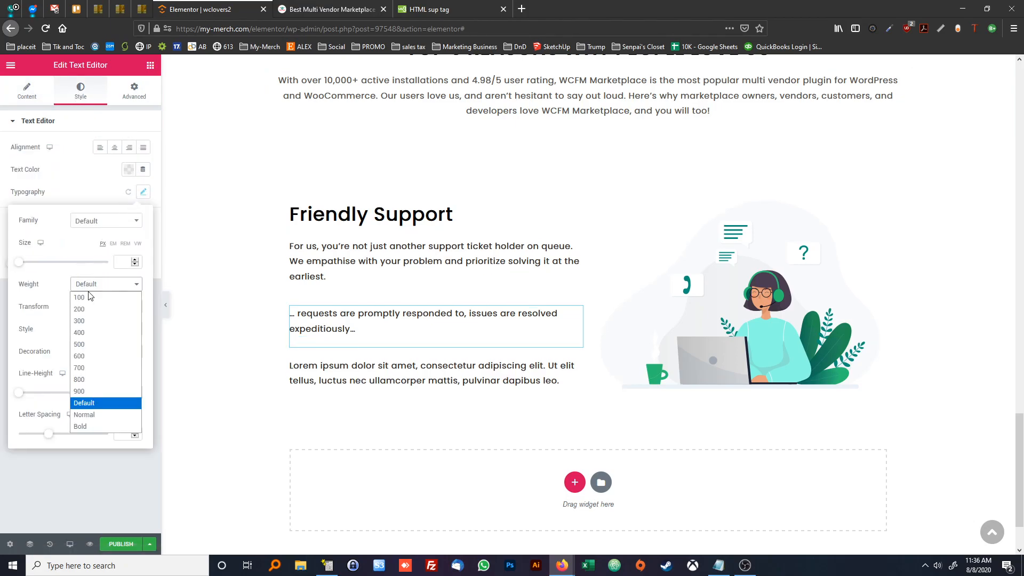
{"action": "left_click", "coordinate": [99, 355]}
{"action": "left_click", "coordinate": [36, 91]}
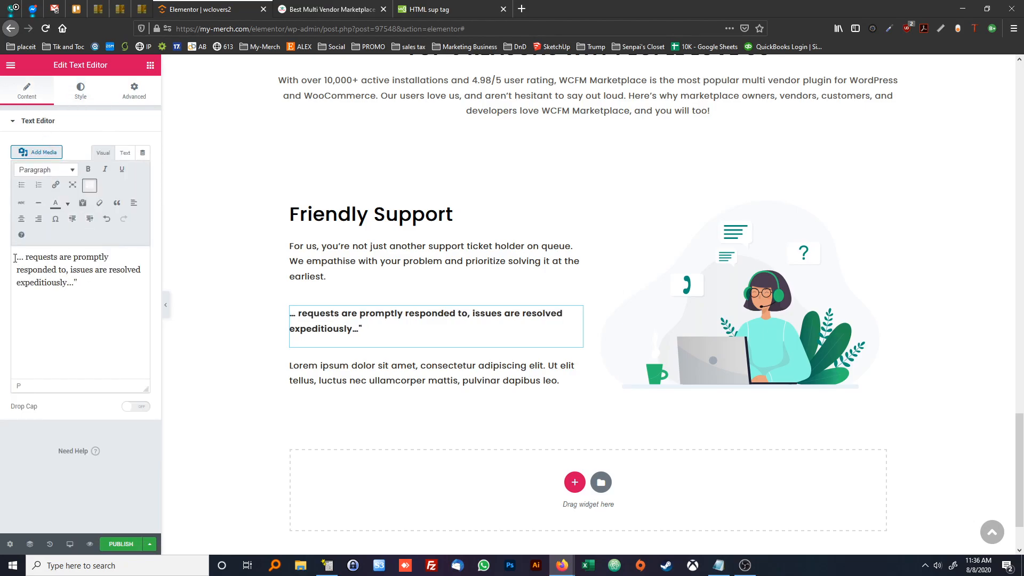
{"action": "type", "text": "\""}
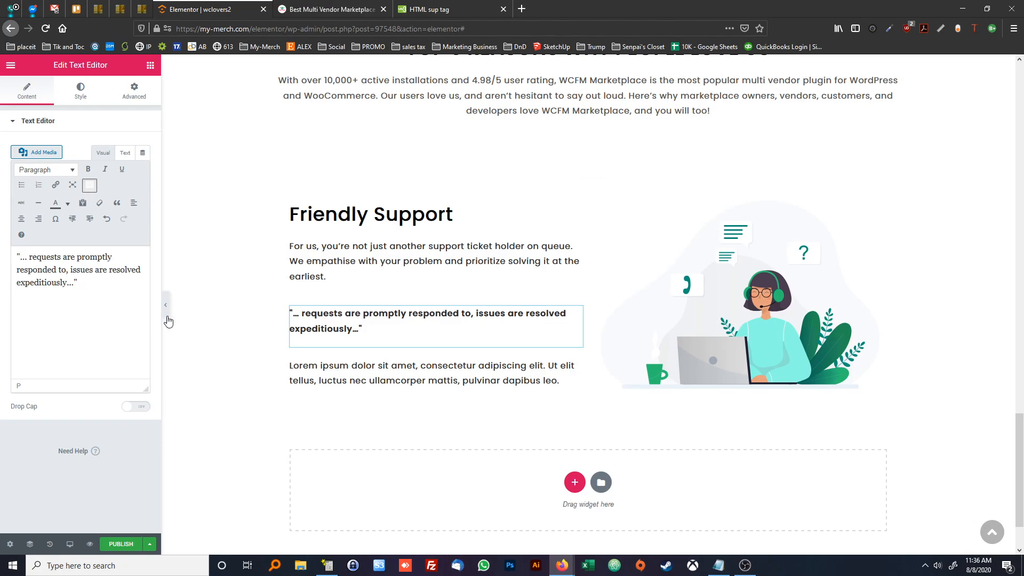
Copy the "Have an issue? Contact Us" line from the reference page into the third text widget, replacing its placeholder text
{"action": "left_click", "coordinate": [314, 15]}
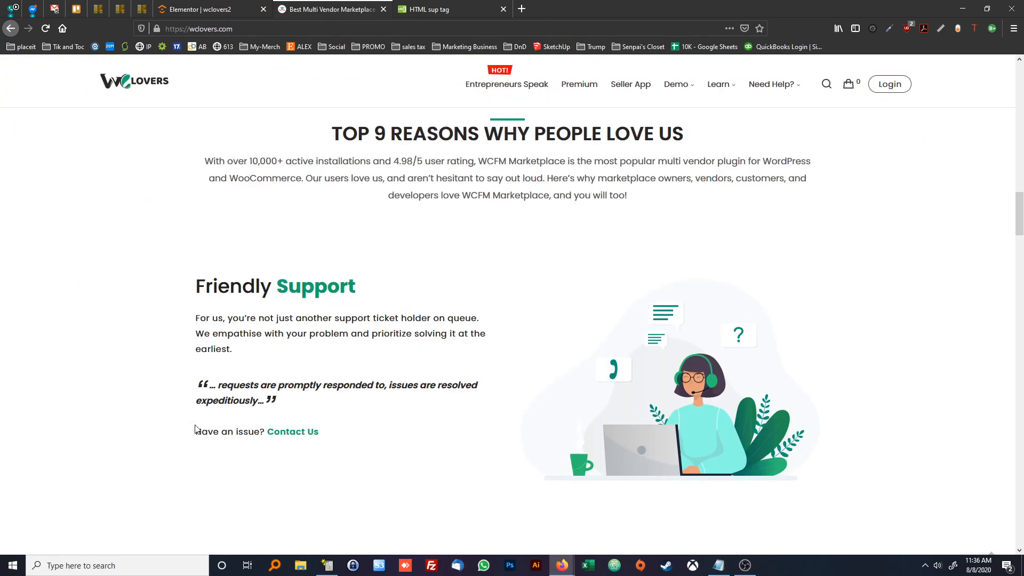
{"action": "left_click_drag", "start_coordinate": [196, 430], "coordinate": [340, 442]}
{"action": "key", "text": "ctrl+c"}
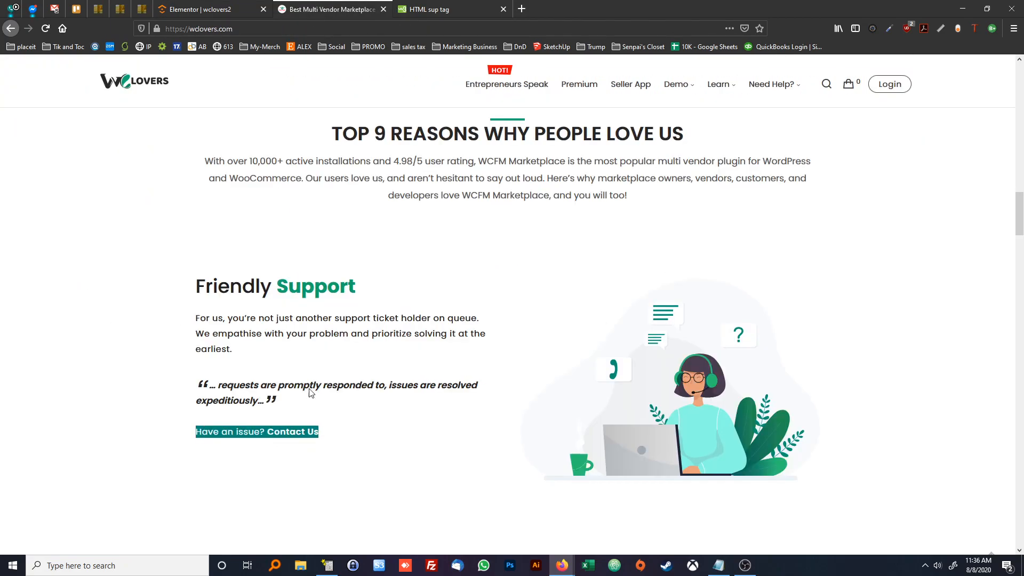
{"action": "left_click", "coordinate": [219, 11]}
{"action": "left_click", "coordinate": [299, 368]}
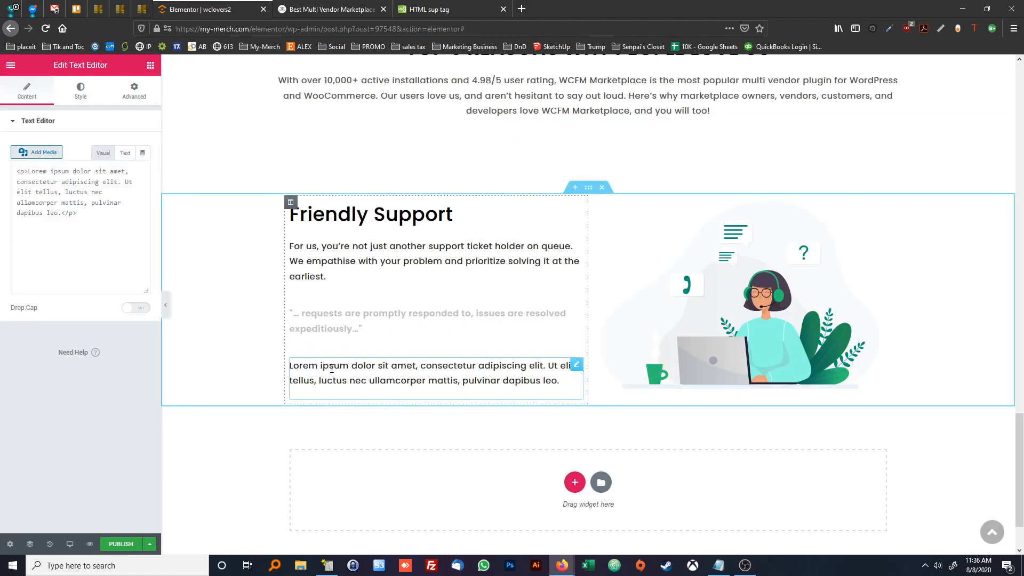
{"action": "left_click", "coordinate": [144, 312]}
{"action": "key", "text": "ctrl+a"}
{"action": "key", "text": "ctrl+v"}
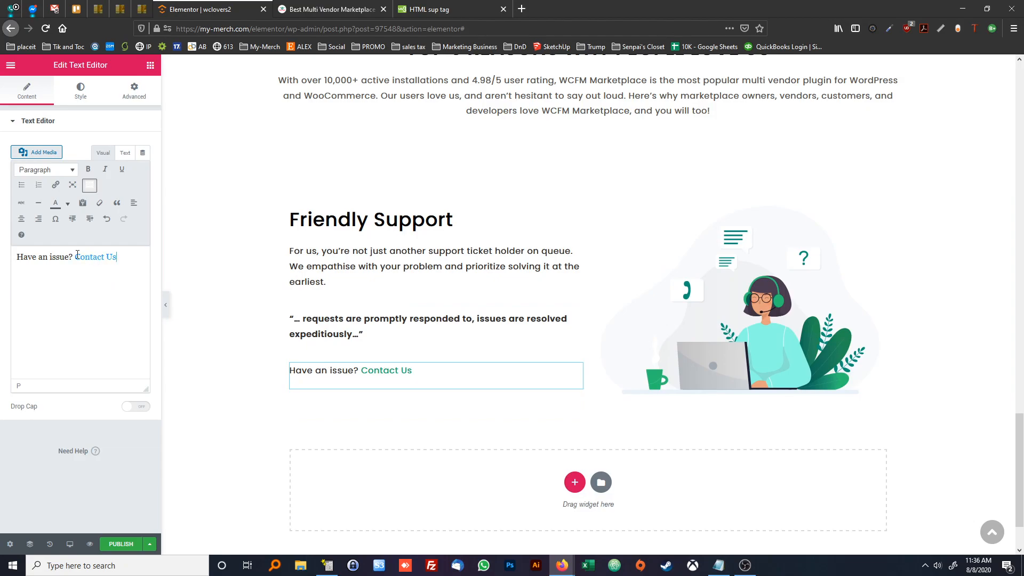
Replace the HTML of the "Have an issue? Contact Us" line with plain text, removing the copied wclovers.com/forums link
{"action": "left_click", "coordinate": [123, 153]}
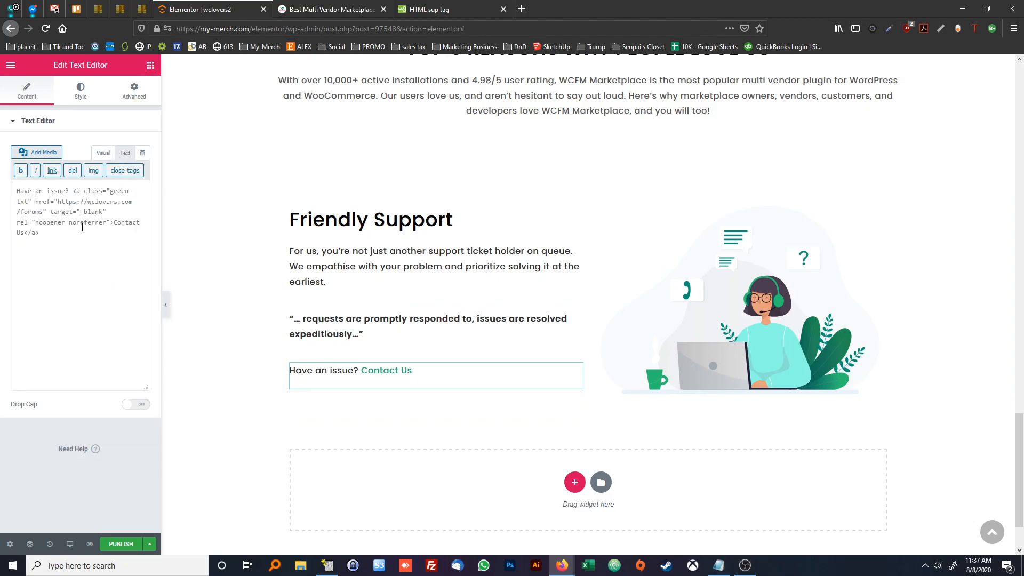
{"action": "left_click_drag", "start_coordinate": [59, 201], "coordinate": [117, 203]}
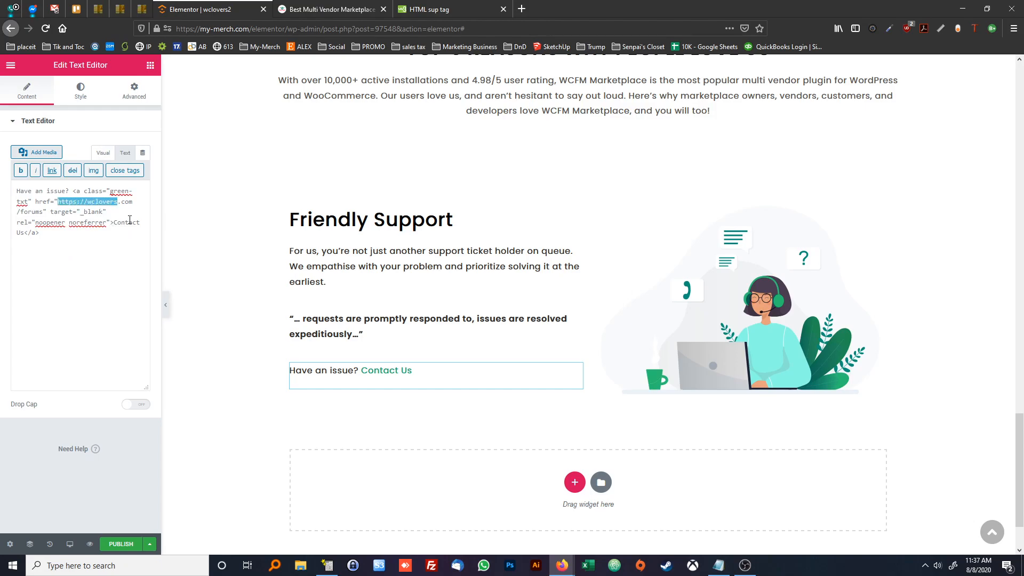
{"action": "left_click", "coordinate": [129, 222]}
{"action": "key", "text": "ctrl+a"}
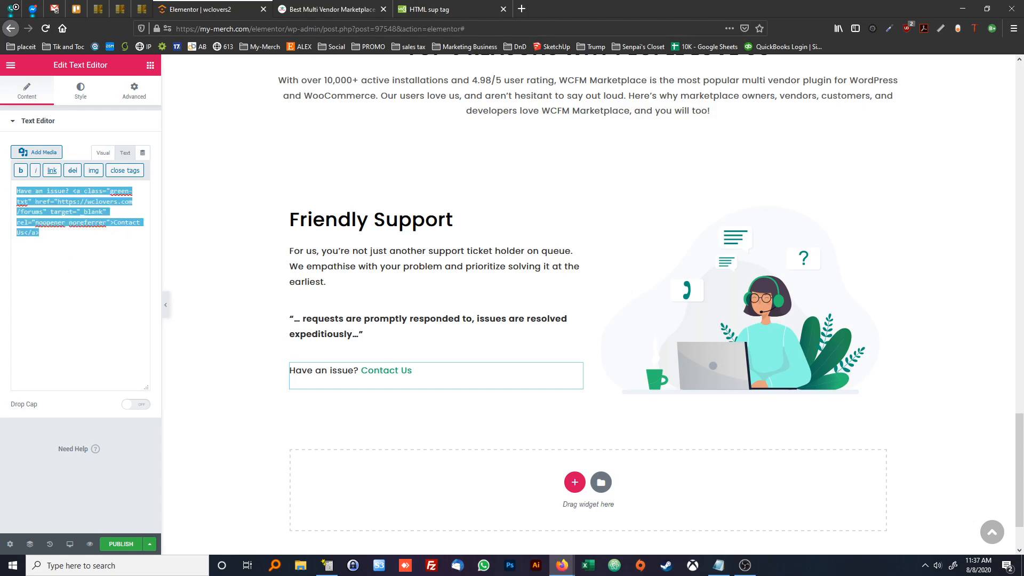
{"action": "key", "text": "ctrl+v"}
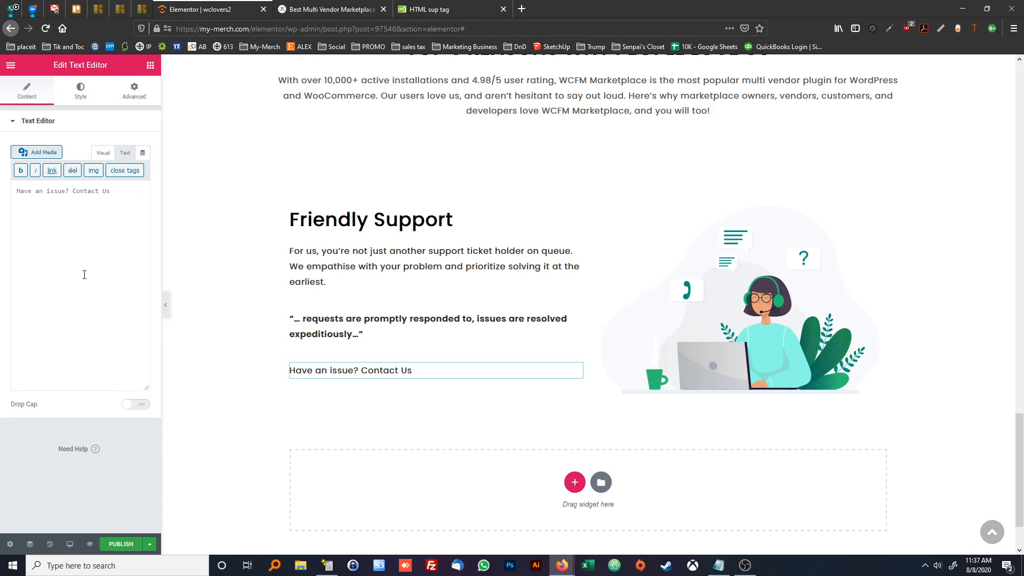
Turn the words "Contact Us" into a link with "*" as the placeholder address
{"action": "left_click", "coordinate": [103, 153]}
{"action": "left_click_drag", "start_coordinate": [115, 257], "coordinate": [73, 257]}
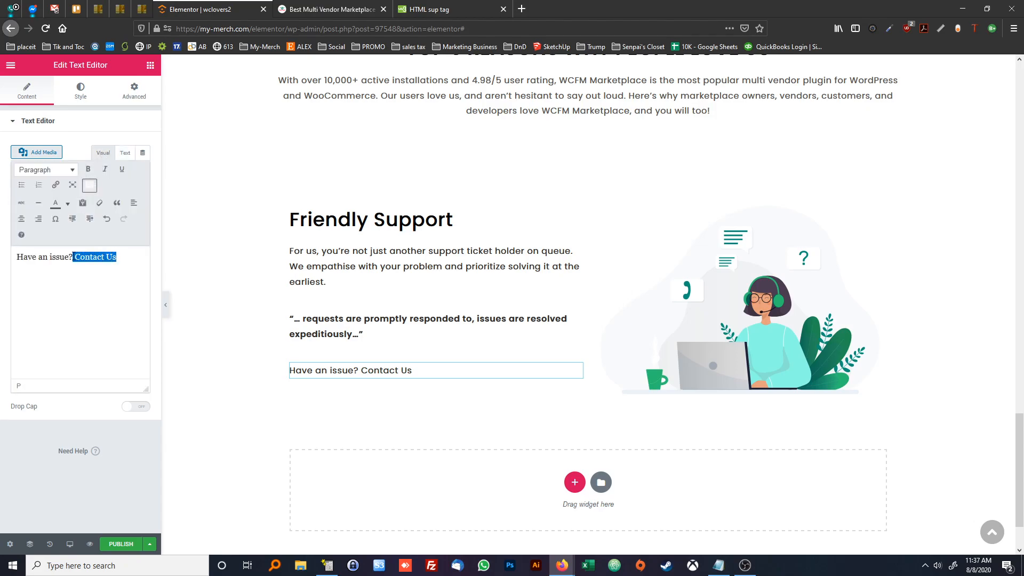
{"action": "left_click", "coordinate": [55, 185]}
{"action": "type", "text": "*"}
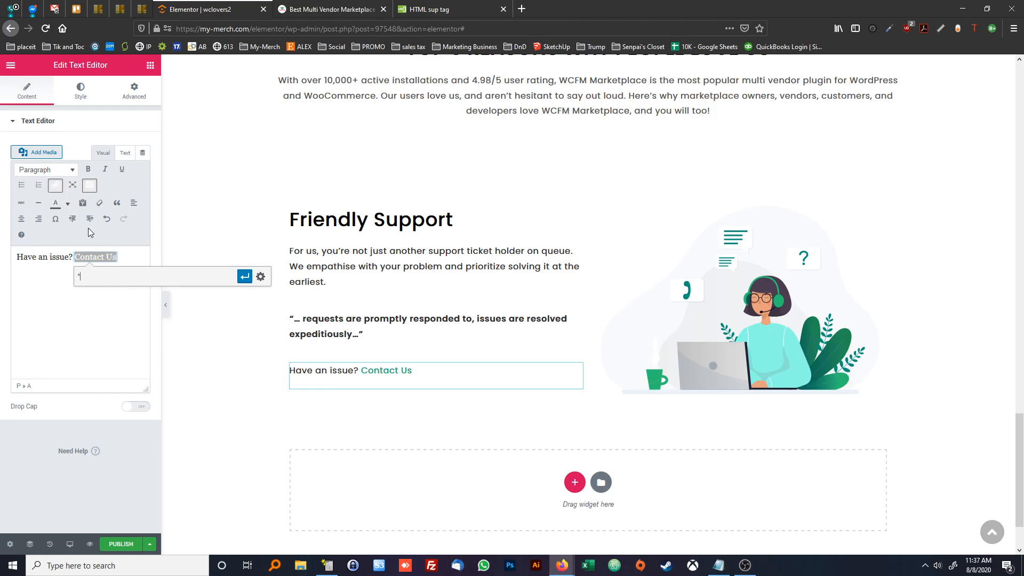
{"action": "key", "text": "Return"}
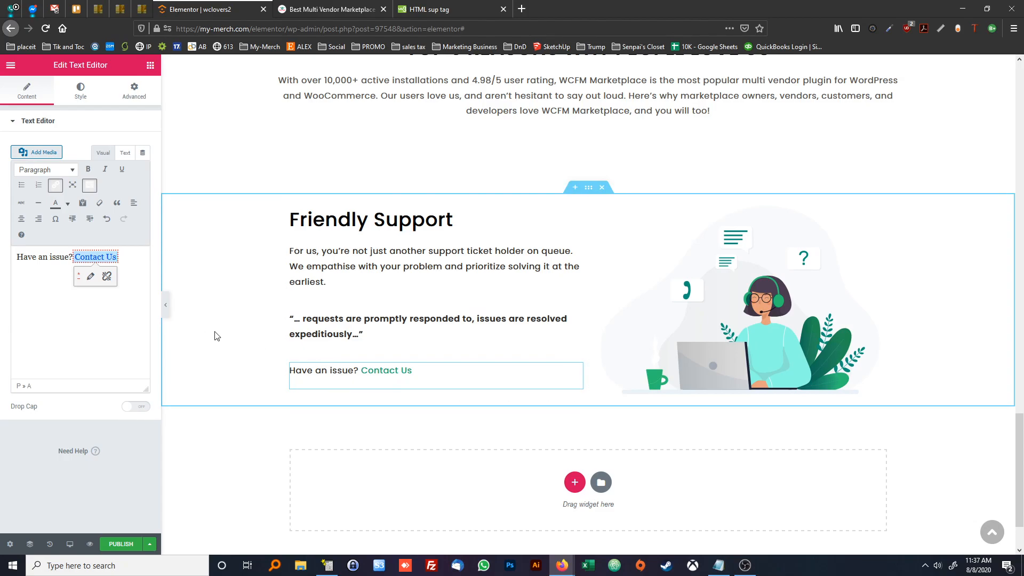
Open the typography style settings of the column that holds the "Friendly Support" text
{"action": "right_click", "coordinate": [292, 212]}
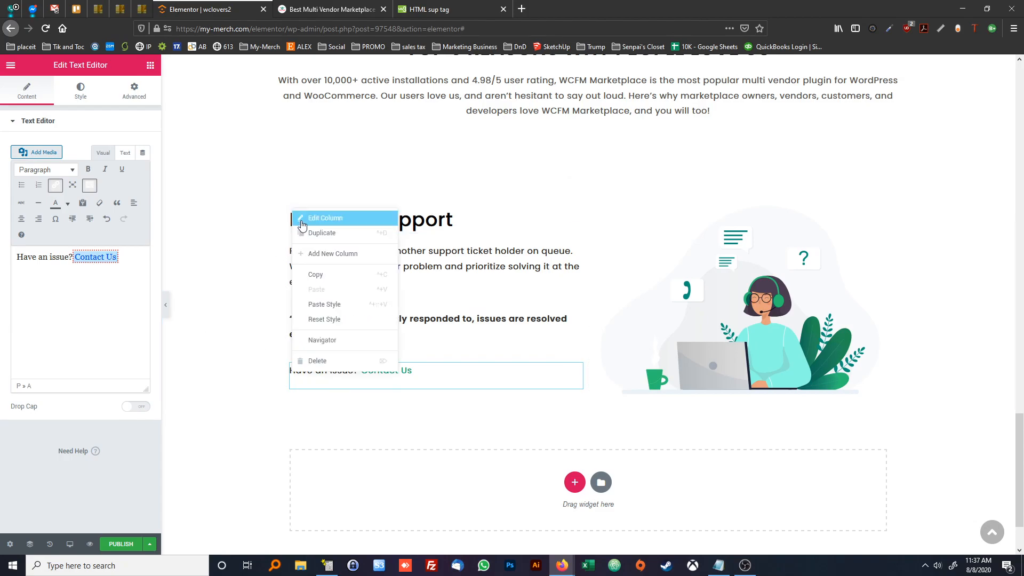
{"action": "left_click", "coordinate": [307, 220]}
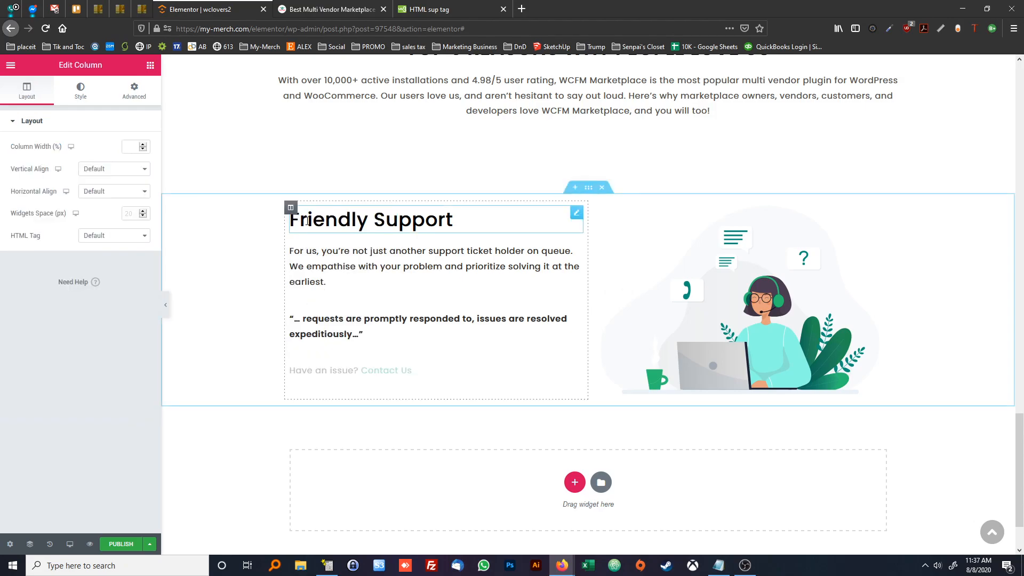
{"action": "left_click", "coordinate": [80, 93]}
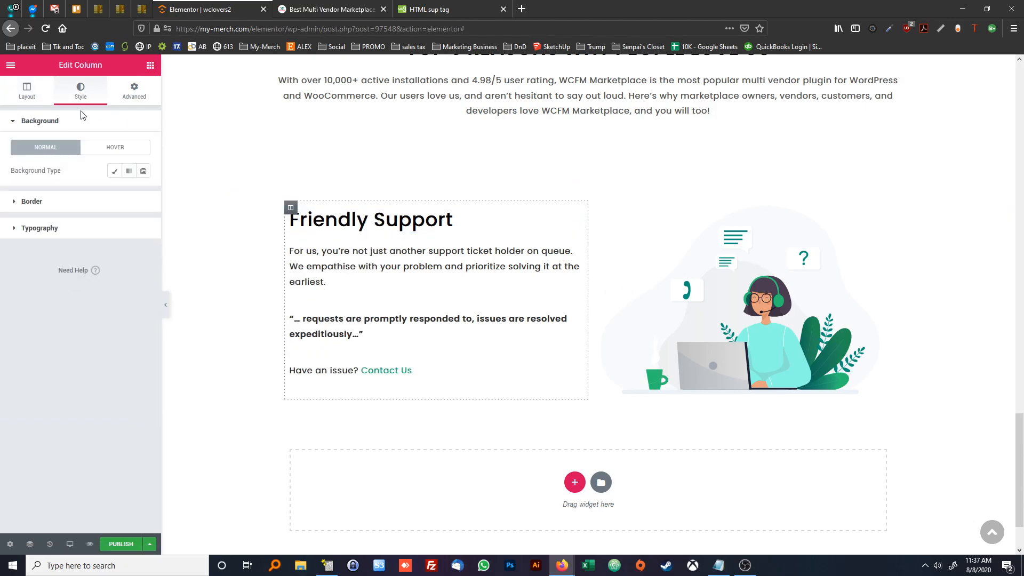
{"action": "left_click", "coordinate": [73, 235]}
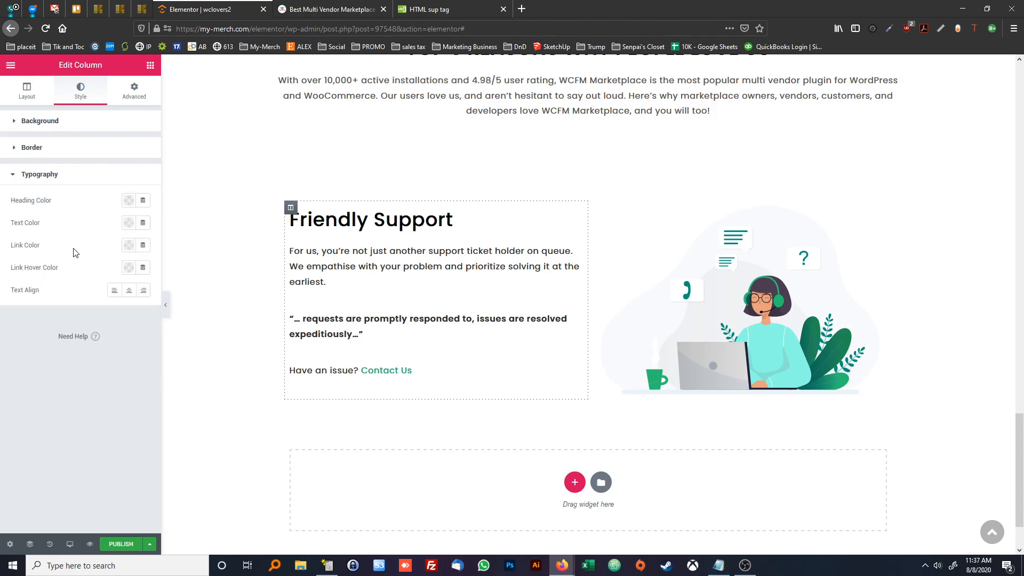
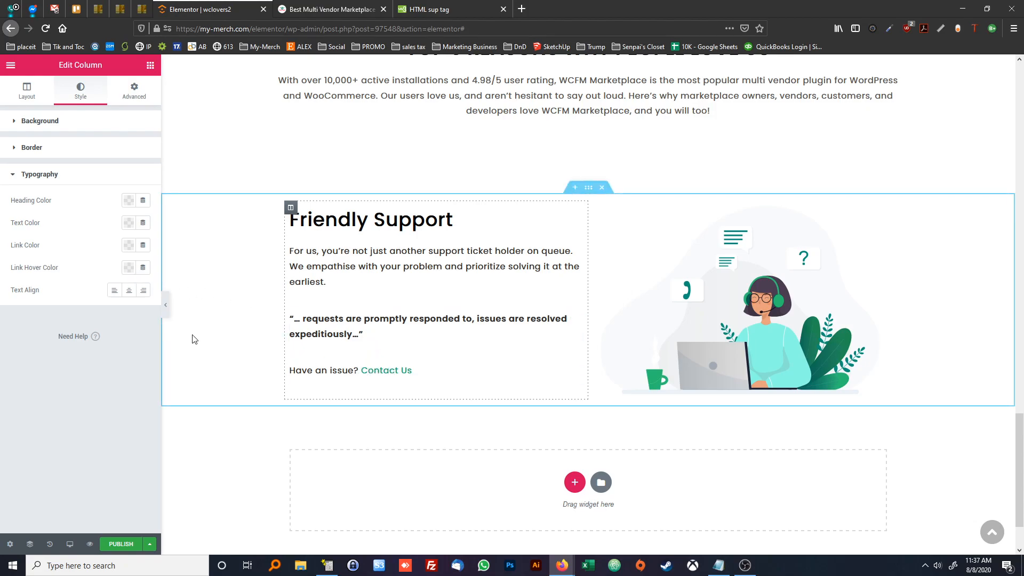
Set the link colour of the "Friendly Support" text column to the green #13A76B from the STYLES.txt notes
{"action": "left_click", "coordinate": [128, 247]}
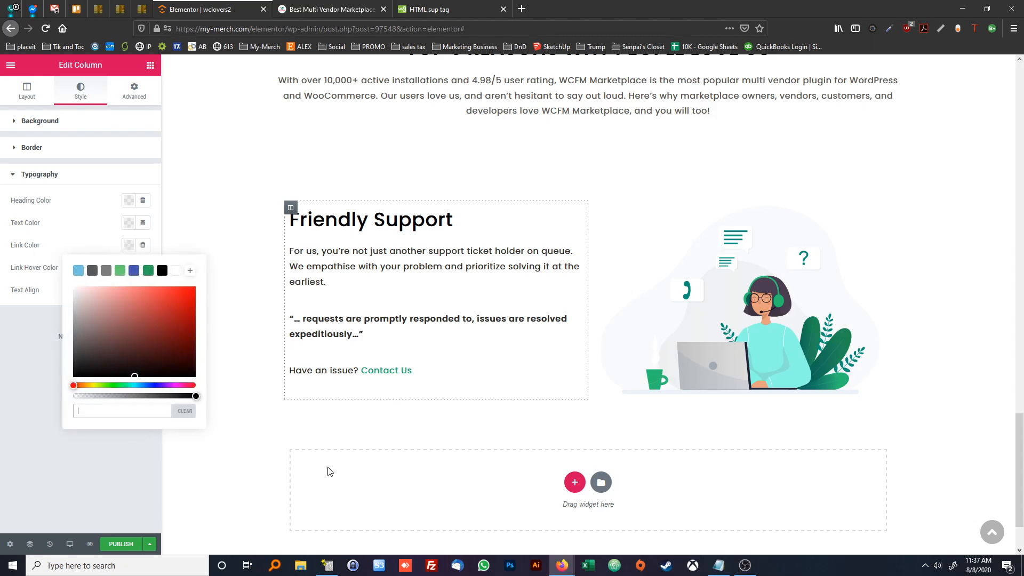
{"action": "left_click", "coordinate": [719, 565]}
{"action": "scroll", "coordinate": [722, 239], "scroll_direction": "up", "scroll_amount": 6}
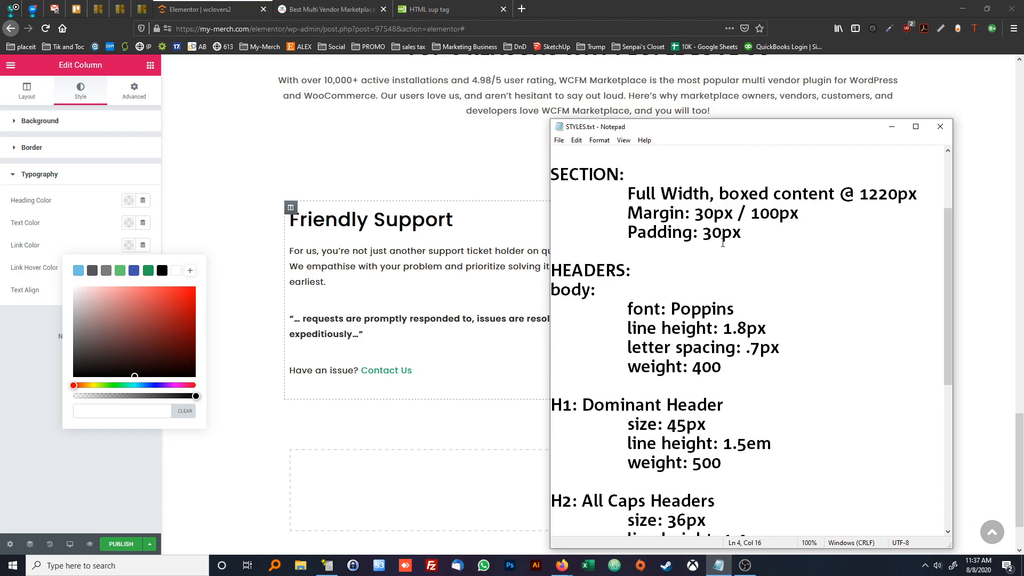
{"action": "scroll", "coordinate": [722, 256], "scroll_direction": "up", "scroll_amount": 2}
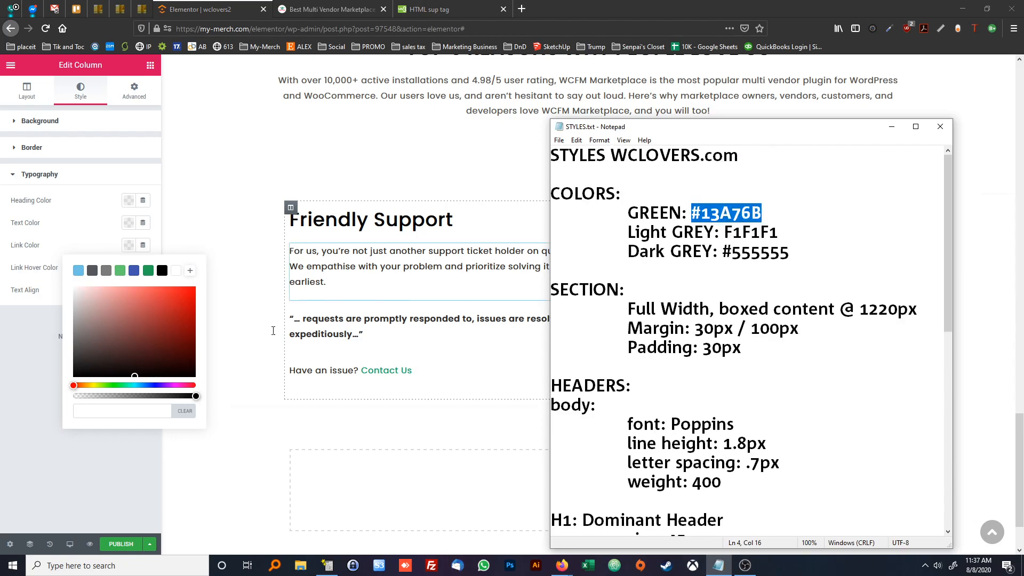
{"action": "left_click", "coordinate": [150, 410]}
{"action": "type", "text": "#13A76B"}
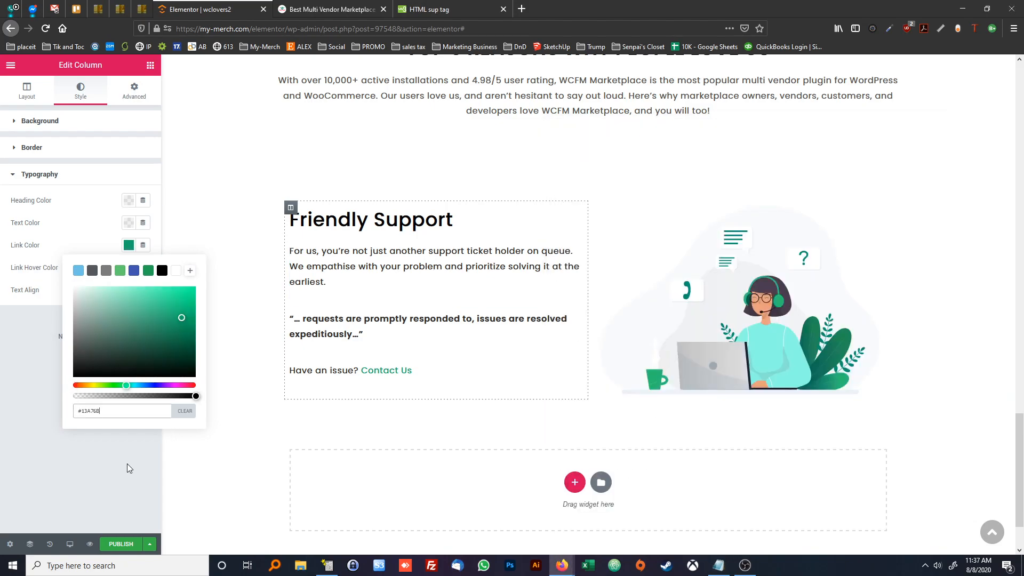
{"action": "left_click", "coordinate": [127, 463]}
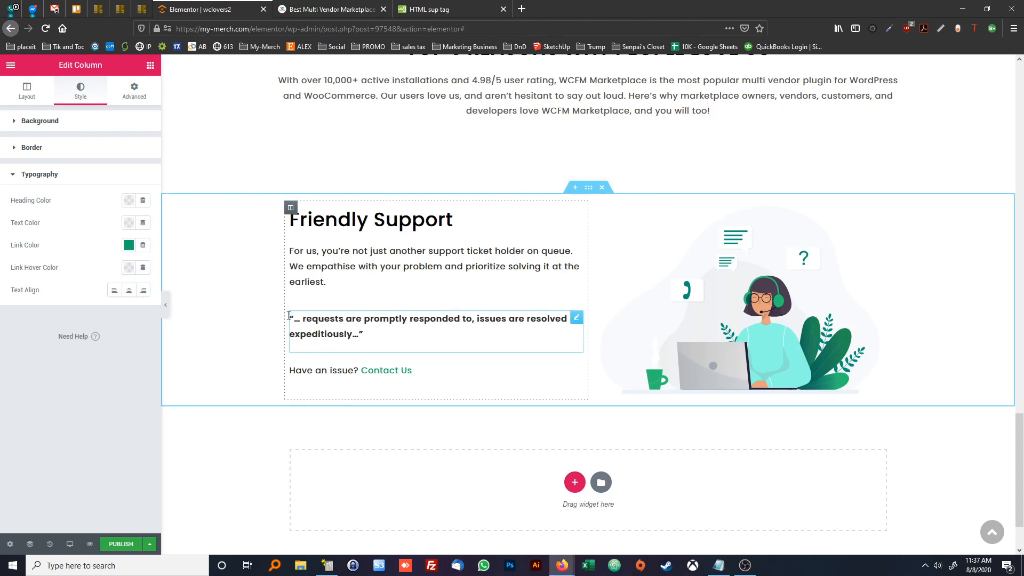
Wrap the word "Support" in the "Friendly Support" heading in <a> tags so it takes the link colour
{"action": "left_click", "coordinate": [391, 278]}
{"action": "left_click", "coordinate": [380, 226]}
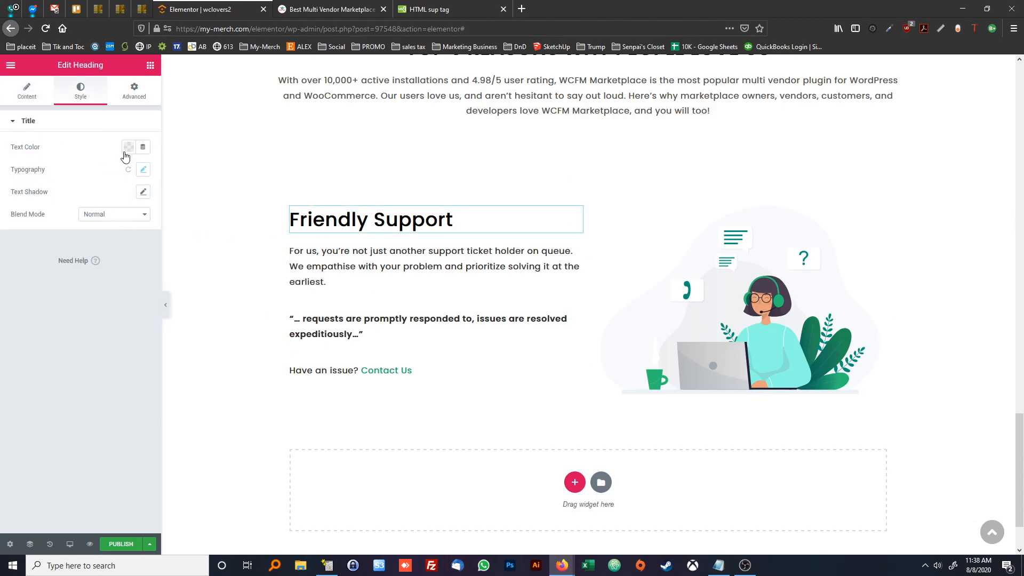
{"action": "left_click", "coordinate": [26, 97]}
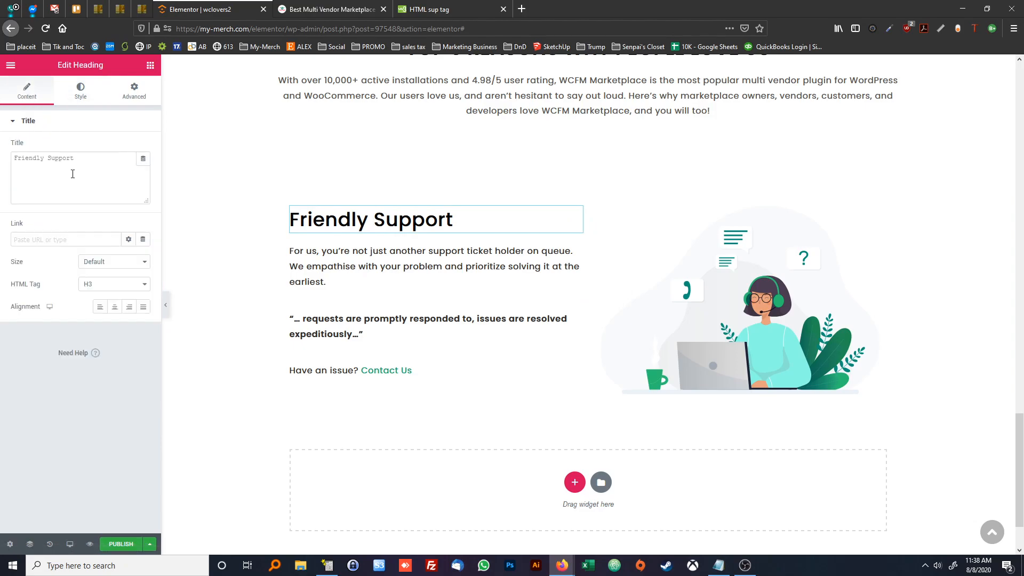
{"action": "left_click", "coordinate": [49, 158]}
{"action": "type", "text": "<a>"}
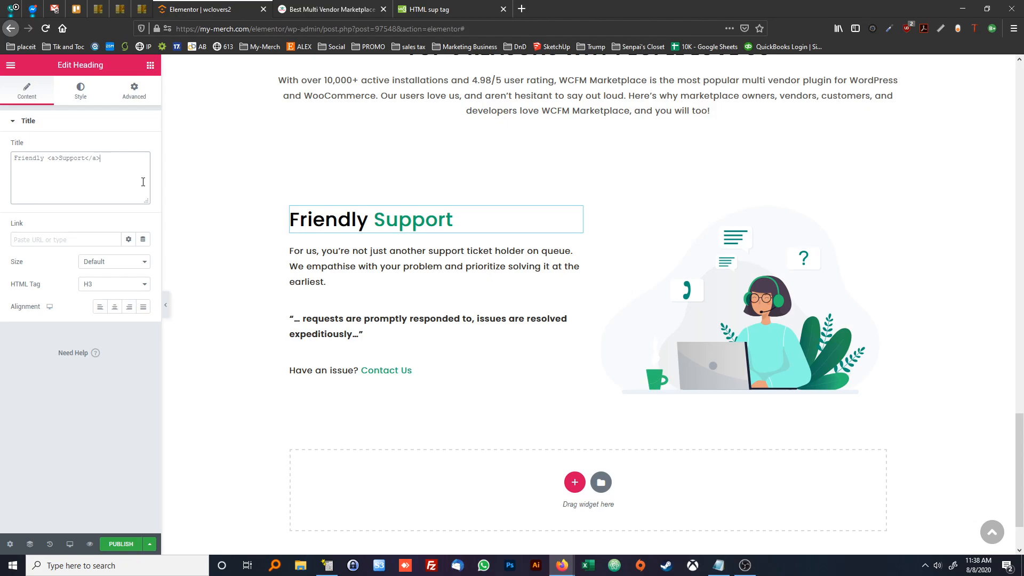
{"action": "left_click", "coordinate": [413, 266]}
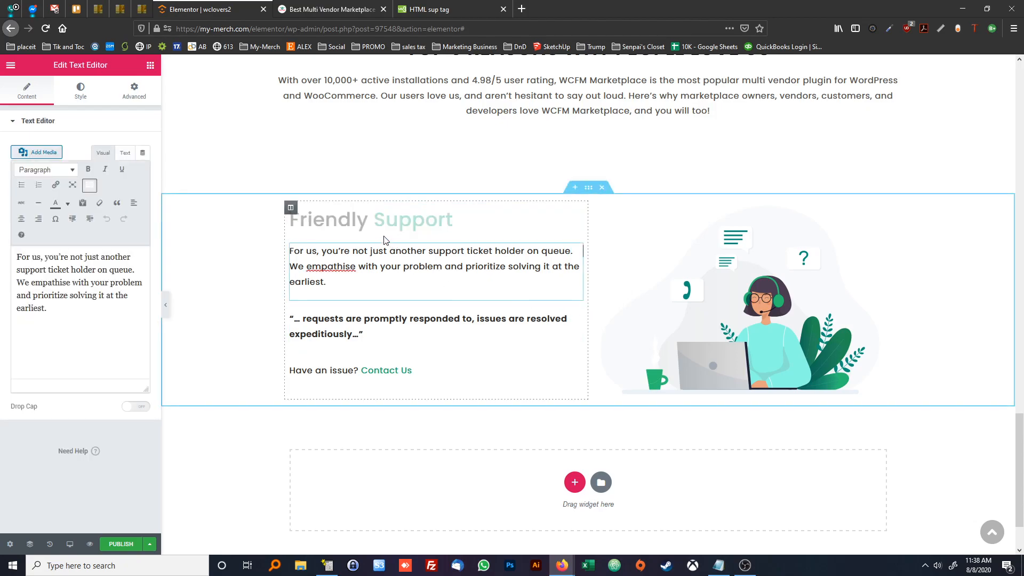
Check the heading's weight on the reference page and make "Support" bold by wrapping it in <b> tags inside the link
{"action": "left_click", "coordinate": [400, 224]}
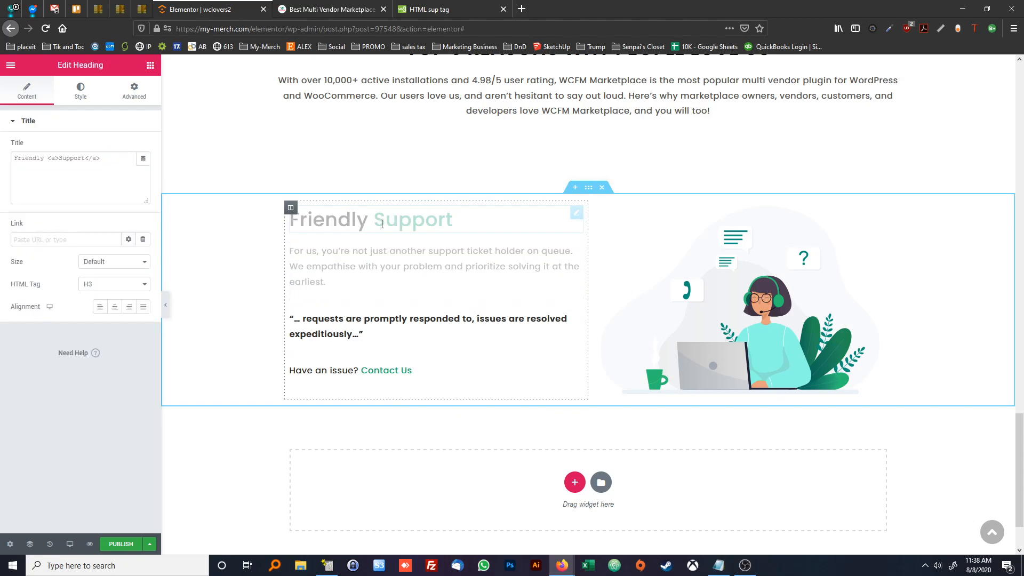
{"action": "key", "text": "ctrl+Tab"}
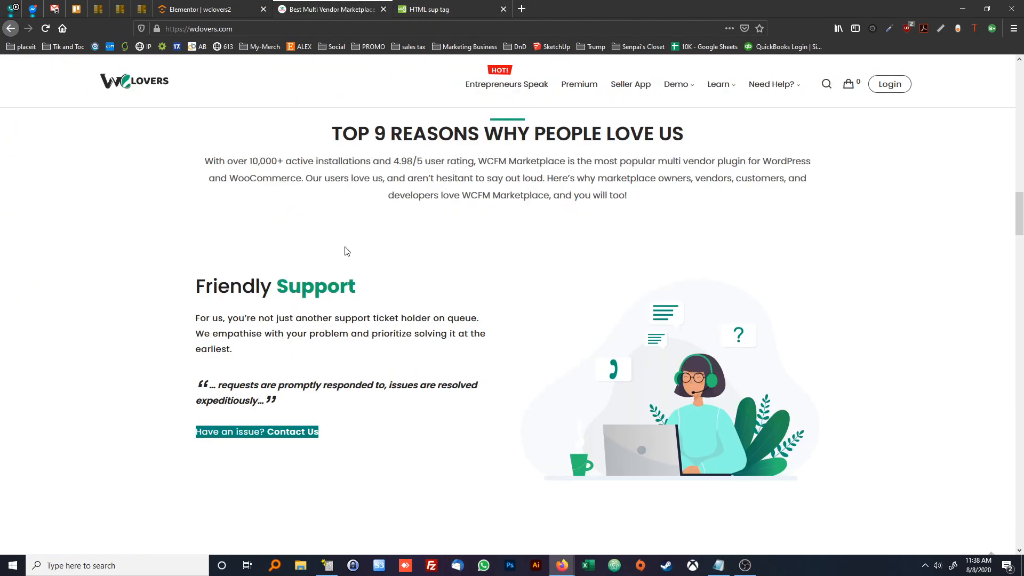
{"action": "left_click", "coordinate": [331, 322]}
{"action": "left_click_drag", "start_coordinate": [354, 284], "coordinate": [276, 286]}
{"action": "left_click", "coordinate": [311, 322]}
{"action": "left_click", "coordinate": [243, 7]}
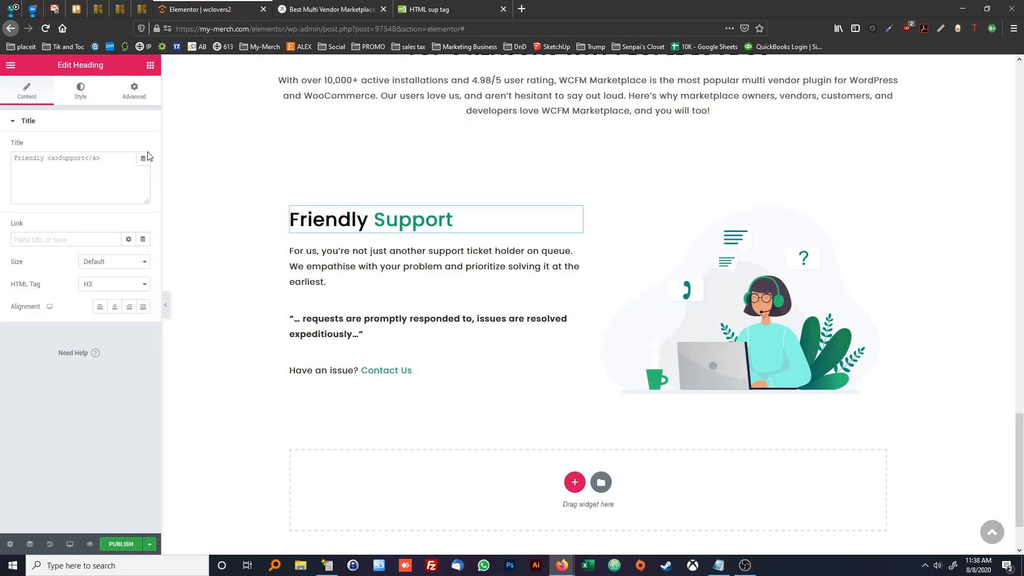
{"action": "left_click", "coordinate": [72, 160]}
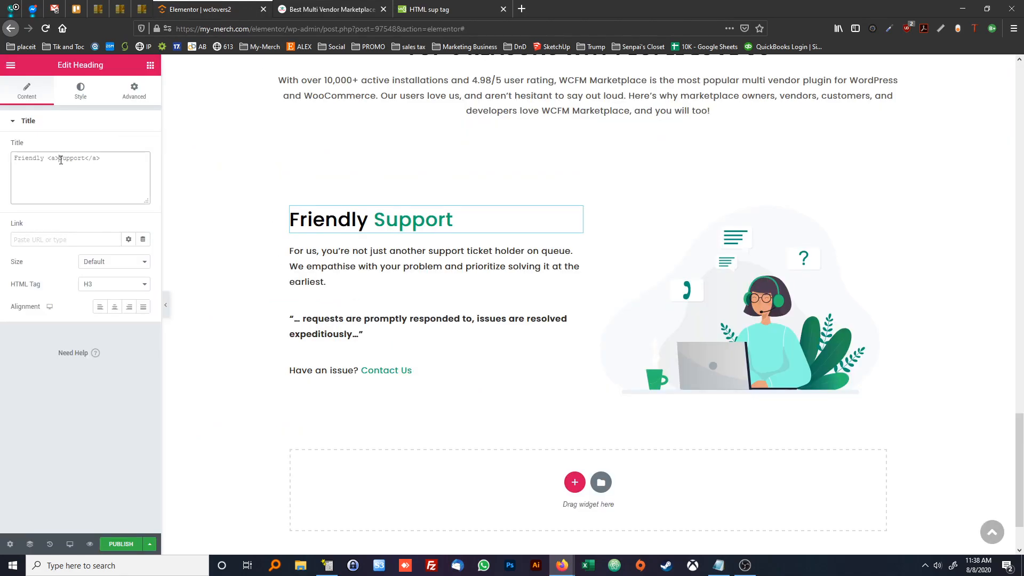
{"action": "type", "text": "<b>Support"}
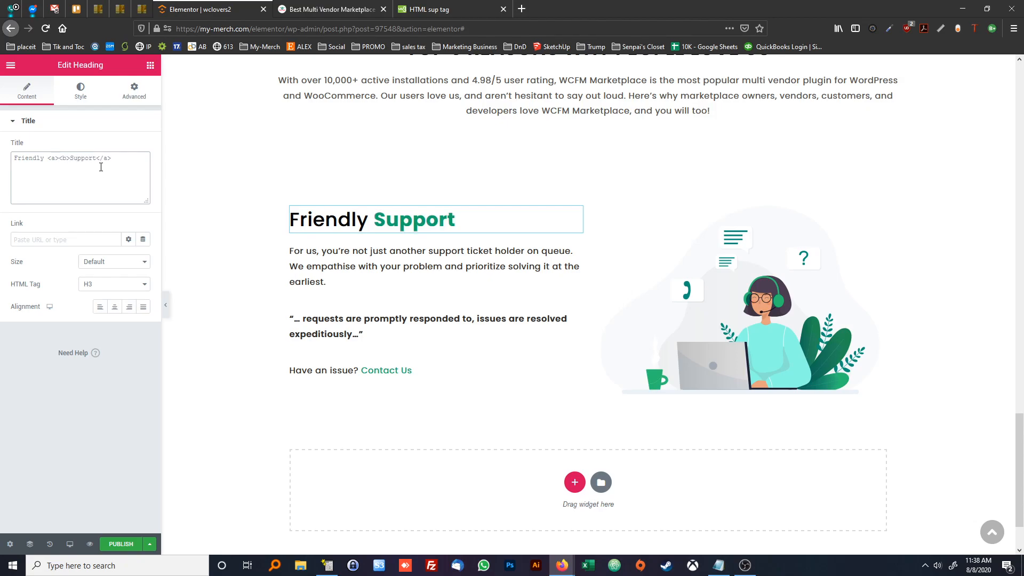
{"action": "type", "text": "</b>"}
{"action": "left_click", "coordinate": [365, 248]}
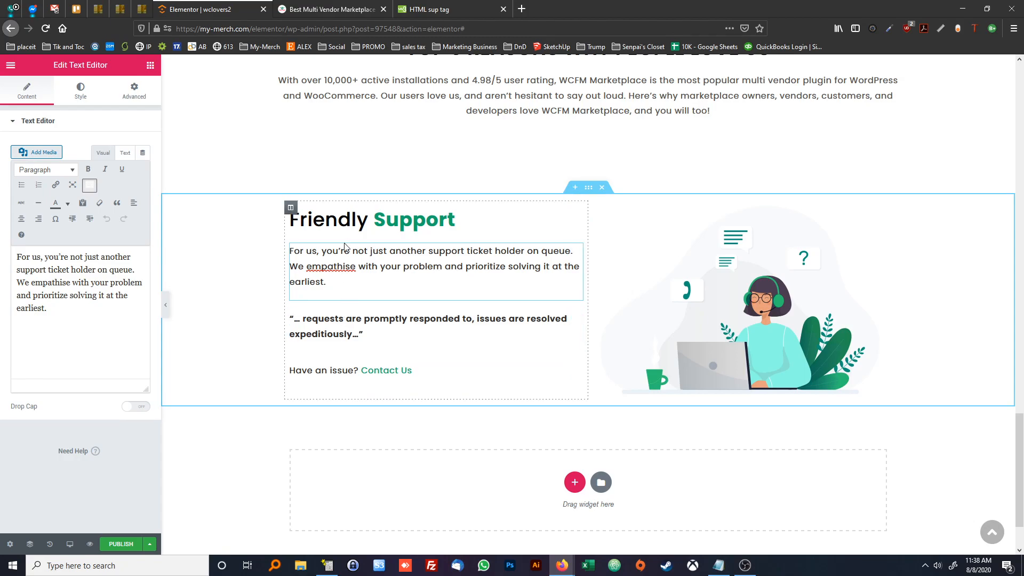
Examine the layout and spacing of the feature blocks on the reference page and compare them with the "Friendly Support" section
{"action": "left_click", "coordinate": [339, 12]}
{"action": "scroll", "coordinate": [500, 260], "scroll_direction": "down", "scroll_amount": 15}
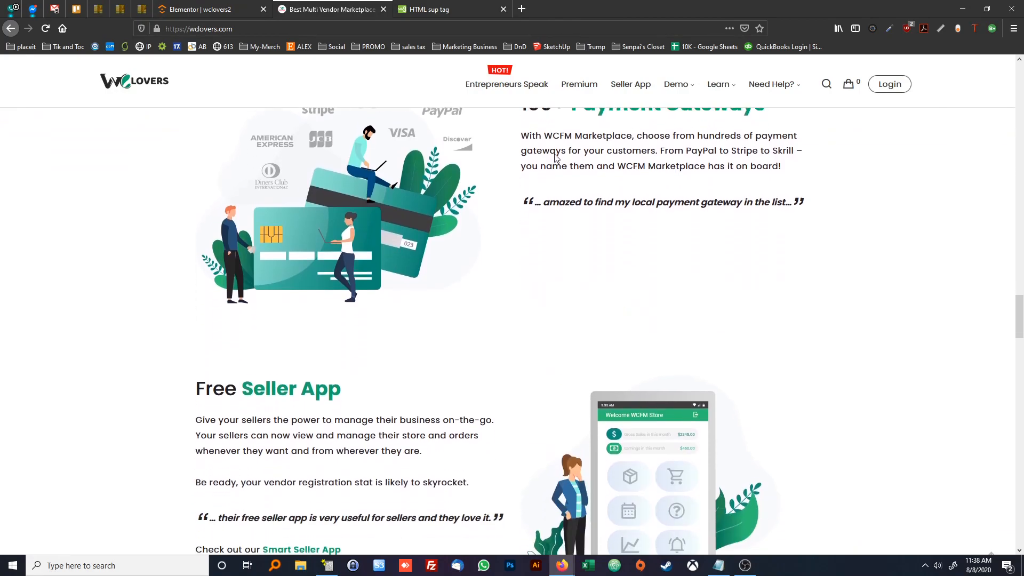
{"action": "scroll", "coordinate": [402, 284], "scroll_direction": "down", "scroll_amount": 10}
{"action": "scroll", "coordinate": [395, 315], "scroll_direction": "up", "scroll_amount": 1}
{"action": "scroll", "coordinate": [373, 303], "scroll_direction": "up", "scroll_amount": 15}
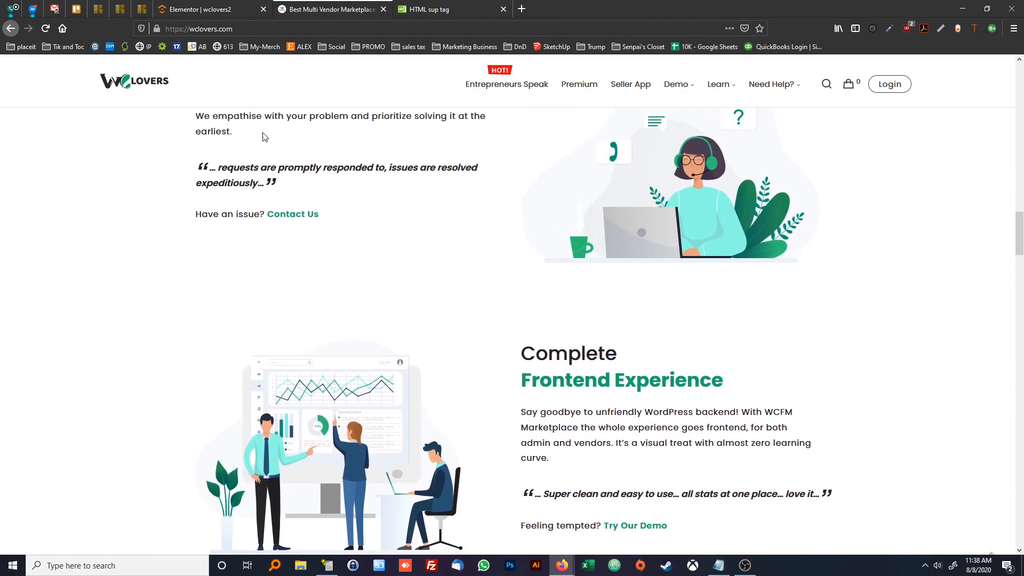
{"action": "left_click", "coordinate": [195, 9]}
{"action": "scroll", "coordinate": [425, 280], "scroll_direction": "up", "scroll_amount": 3}
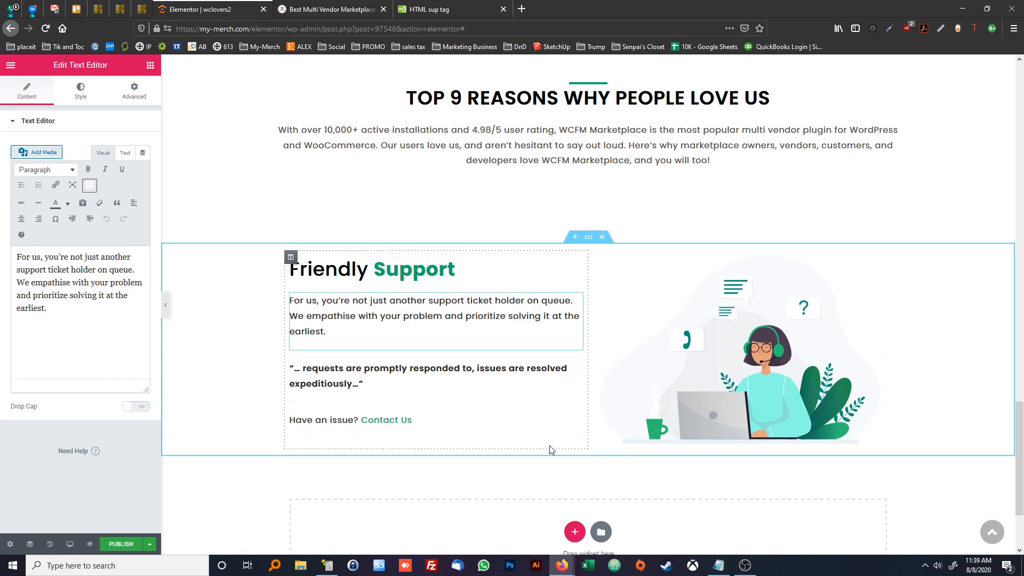
{"action": "scroll", "coordinate": [499, 418], "scroll_direction": "down", "scroll_amount": 2}
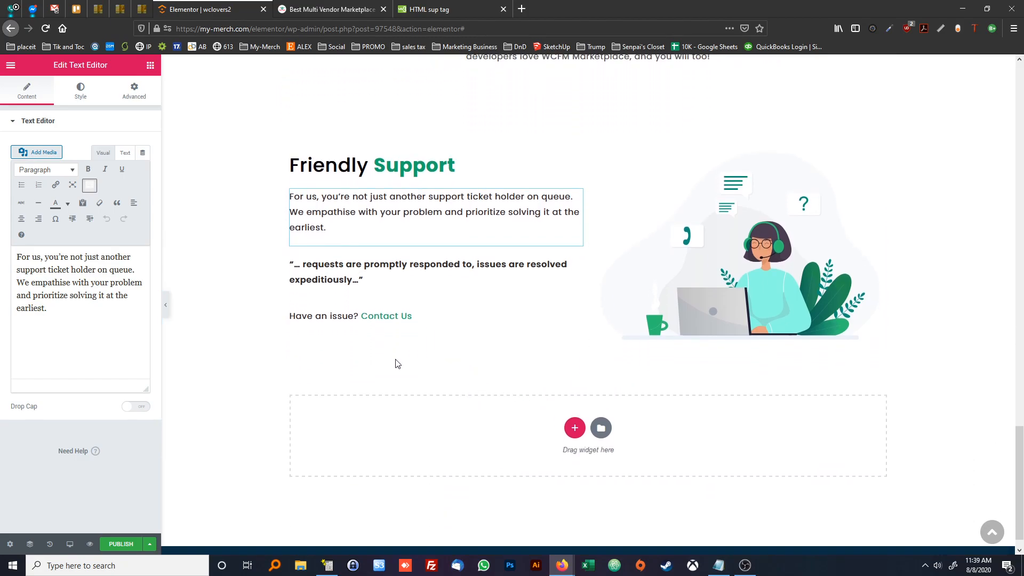
{"action": "left_click", "coordinate": [312, 13]}
{"action": "scroll", "coordinate": [450, 189], "scroll_direction": "down", "scroll_amount": 1}
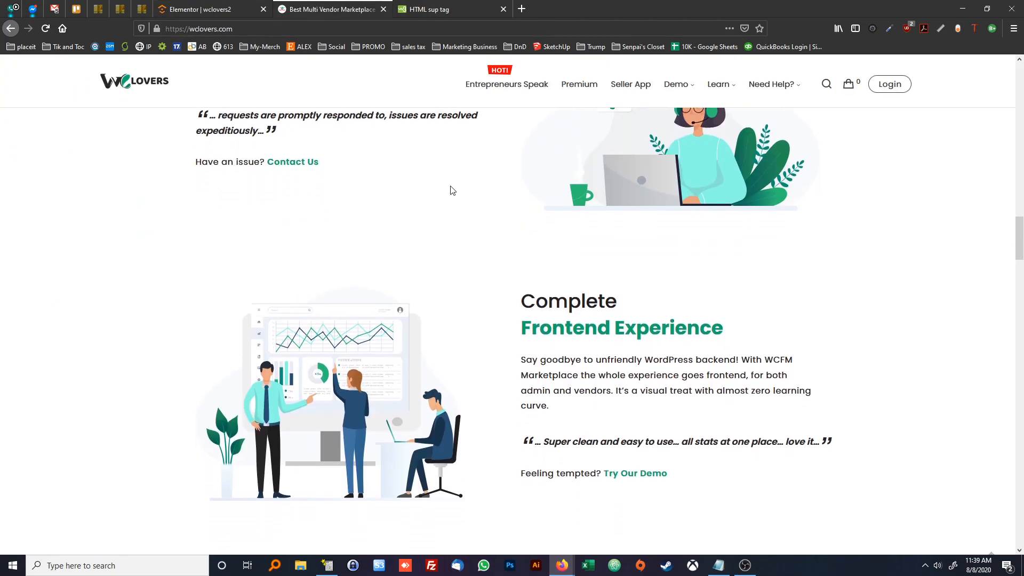
{"action": "scroll", "coordinate": [563, 252], "scroll_direction": "up", "scroll_amount": 3}
{"action": "scroll", "coordinate": [563, 252], "scroll_direction": "down", "scroll_amount": 1}
{"action": "scroll", "coordinate": [608, 206], "scroll_direction": "up", "scroll_amount": 2}
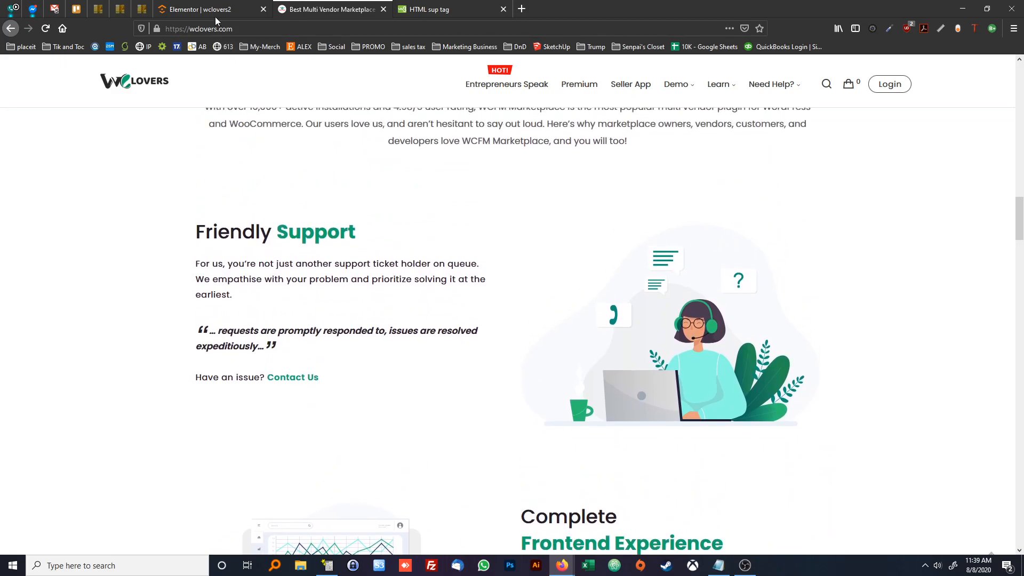
Unlink the padding values of the "Friendly Support" section and set its top and bottom padding to 2 em
{"action": "left_click", "coordinate": [216, 18]}
{"action": "right_click", "coordinate": [248, 171]}
{"action": "left_click", "coordinate": [254, 178]}
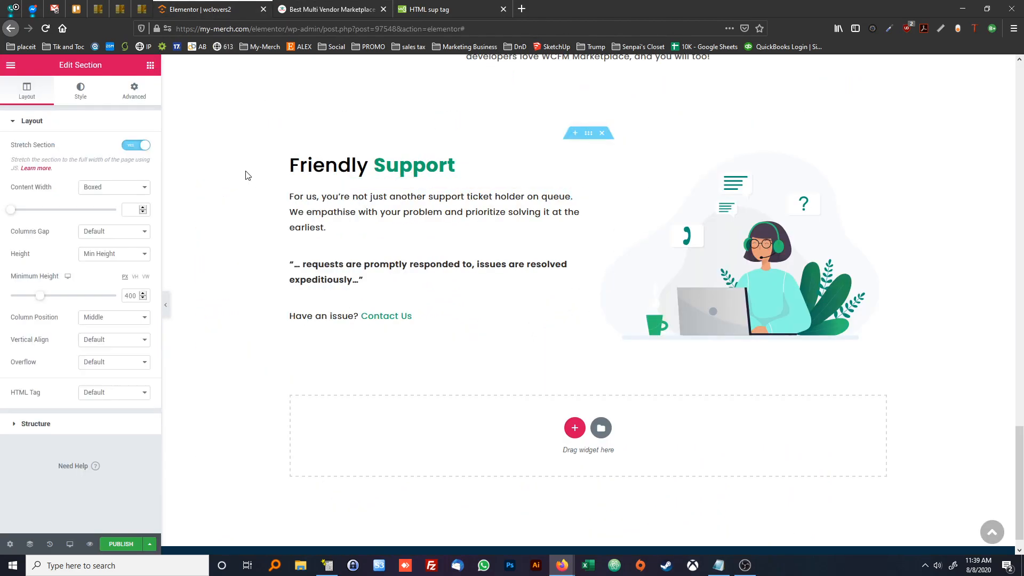
{"action": "left_click", "coordinate": [138, 95]}
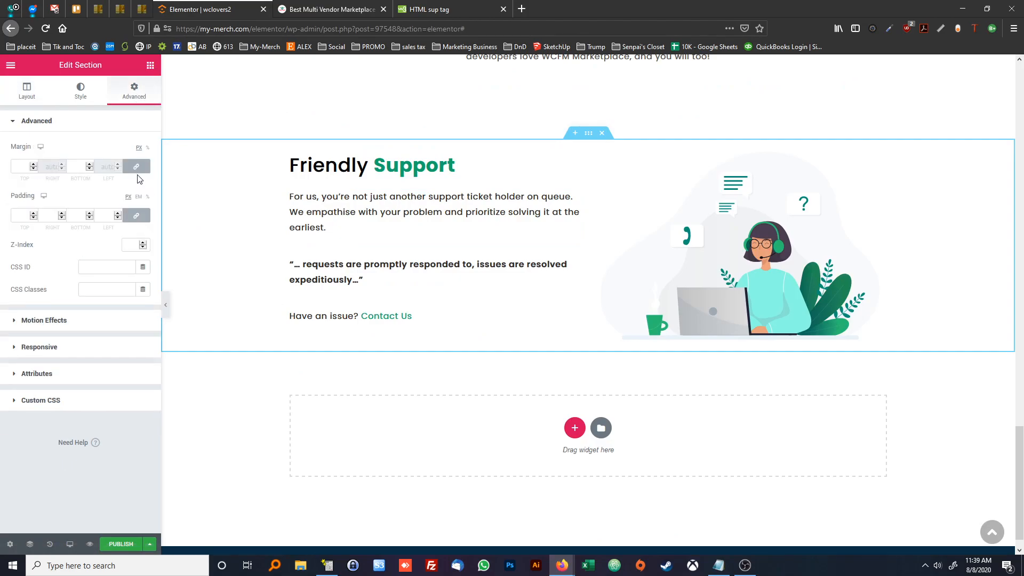
{"action": "left_click", "coordinate": [136, 217]}
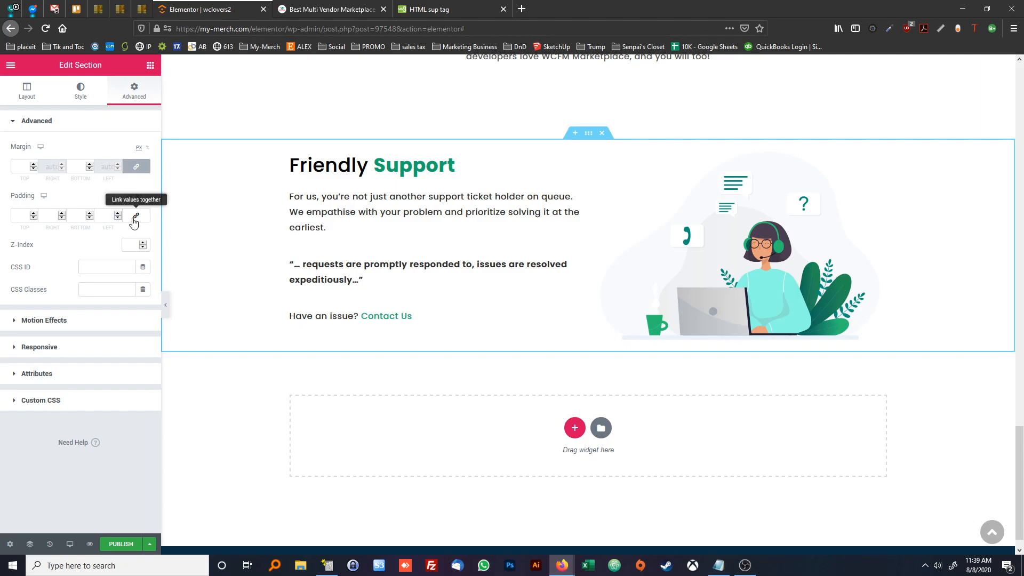
{"action": "left_click", "coordinate": [89, 213]}
{"action": "left_click", "coordinate": [89, 213]}
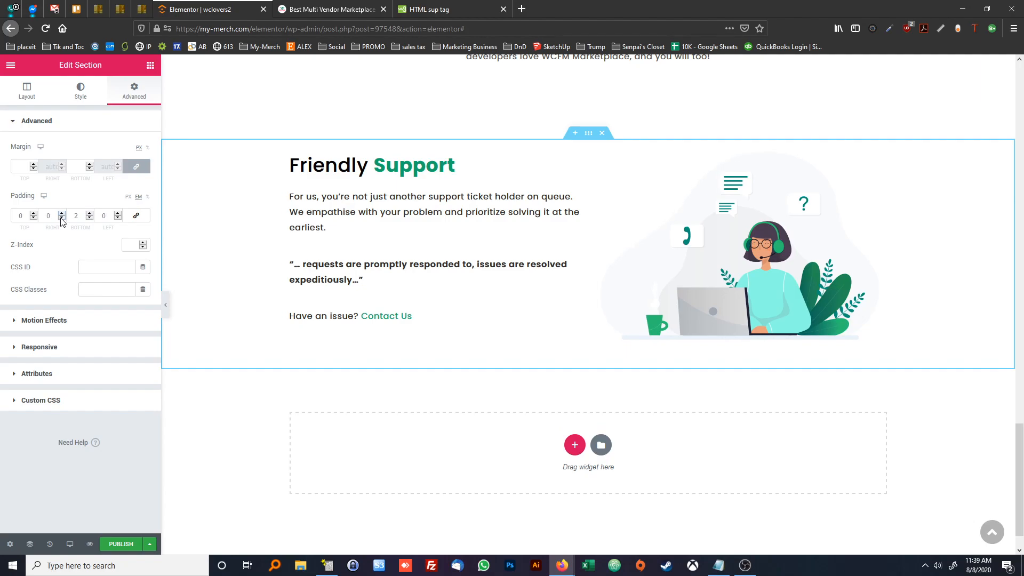
{"action": "left_click", "coordinate": [33, 213]}
{"action": "left_click", "coordinate": [34, 213]}
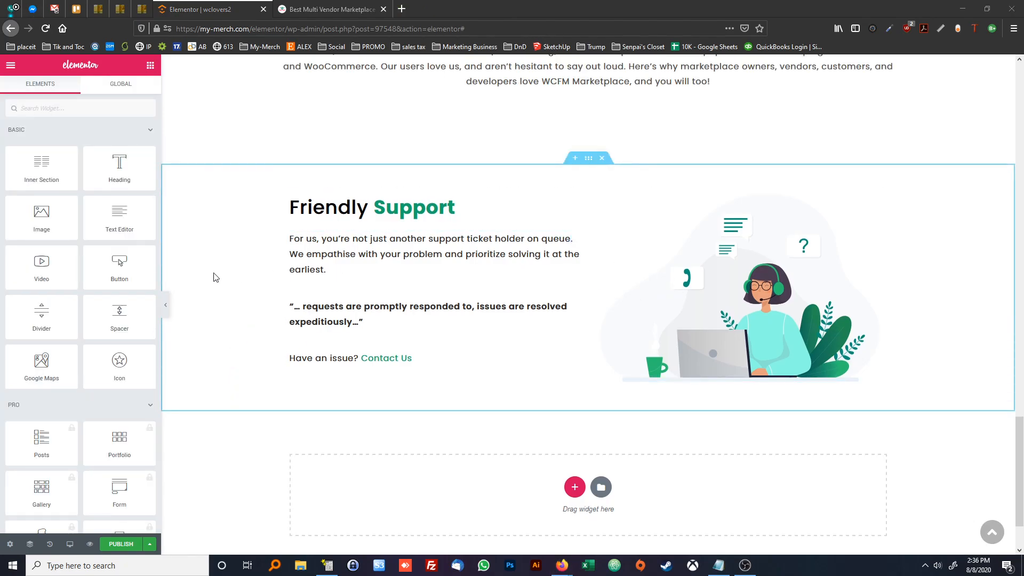
Unlink the margin values of the "Friendly Support" section and set its bottom margin to 100 px
{"action": "right_click", "coordinate": [208, 276]}
{"action": "left_click", "coordinate": [229, 282]}
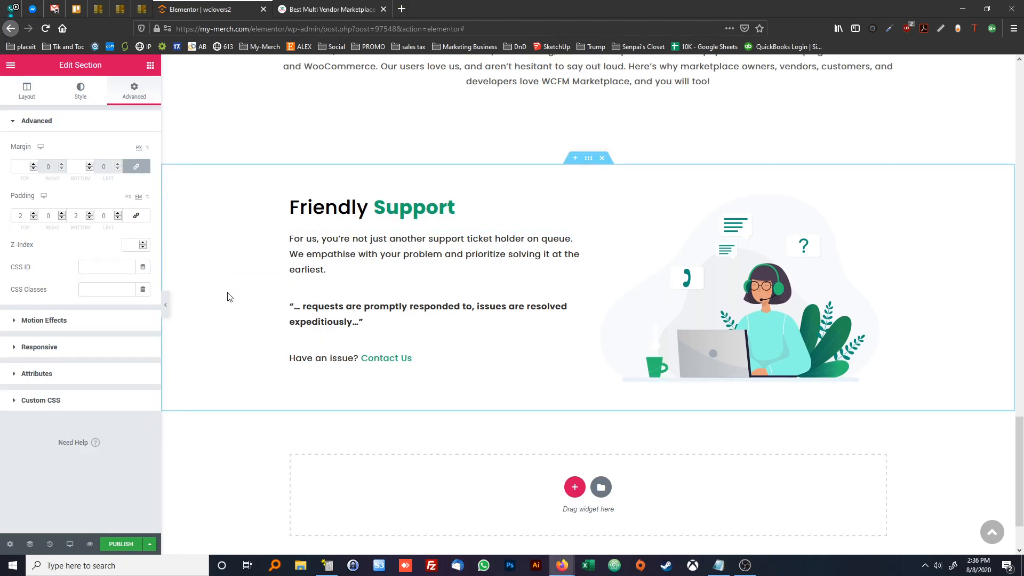
{"action": "left_click", "coordinate": [128, 168]}
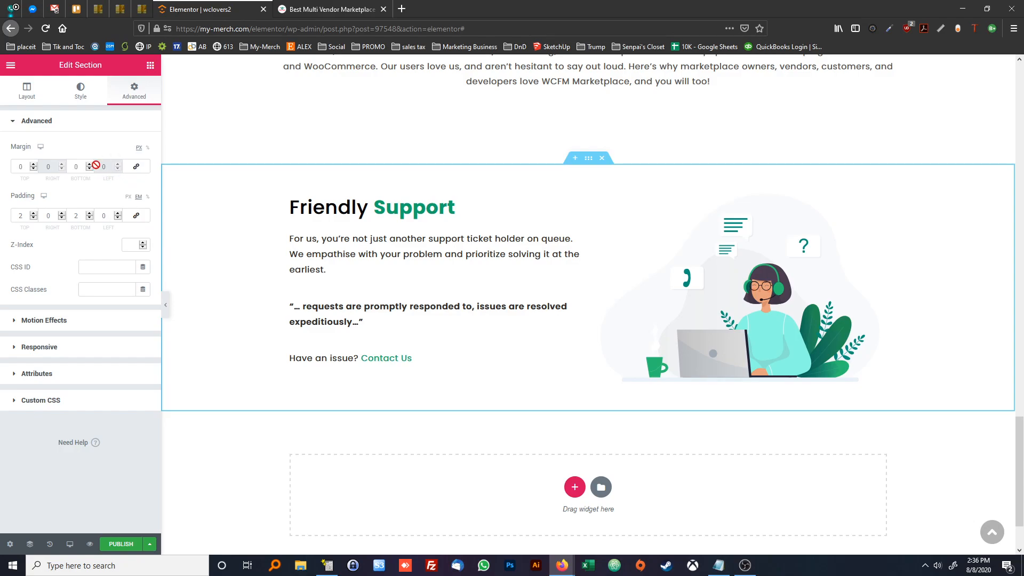
{"action": "left_click", "coordinate": [79, 166]}
{"action": "type", "text": "100"}
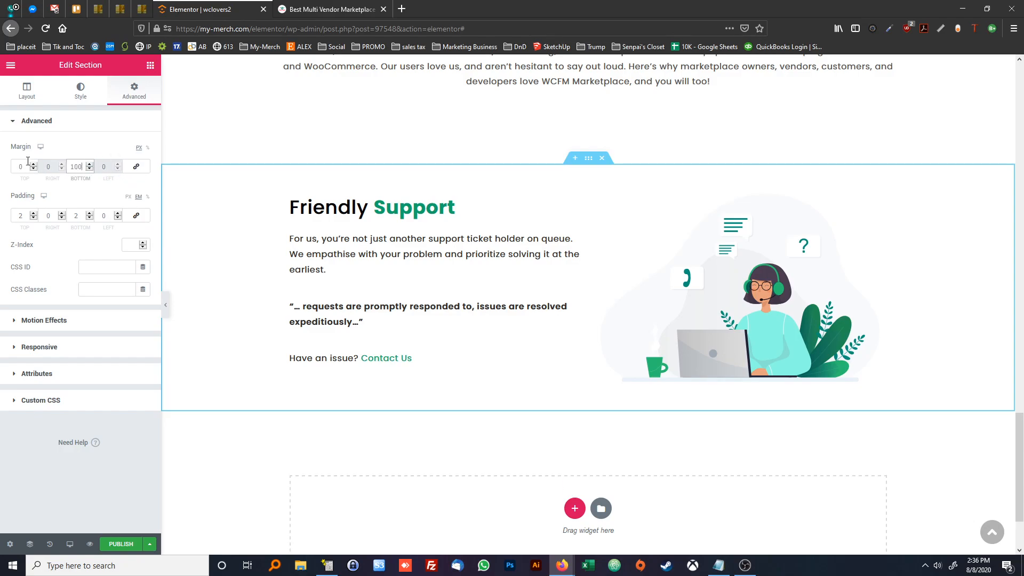
{"action": "left_click", "coordinate": [242, 427]}
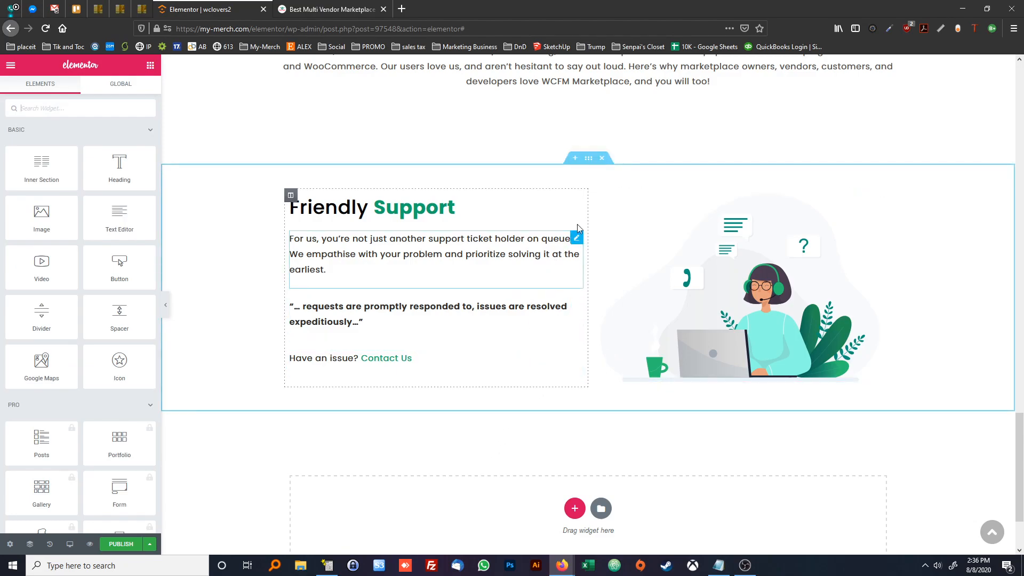
Copy the "Friendly Support" section and paste it into the empty area below
{"action": "right_click", "coordinate": [590, 158]}
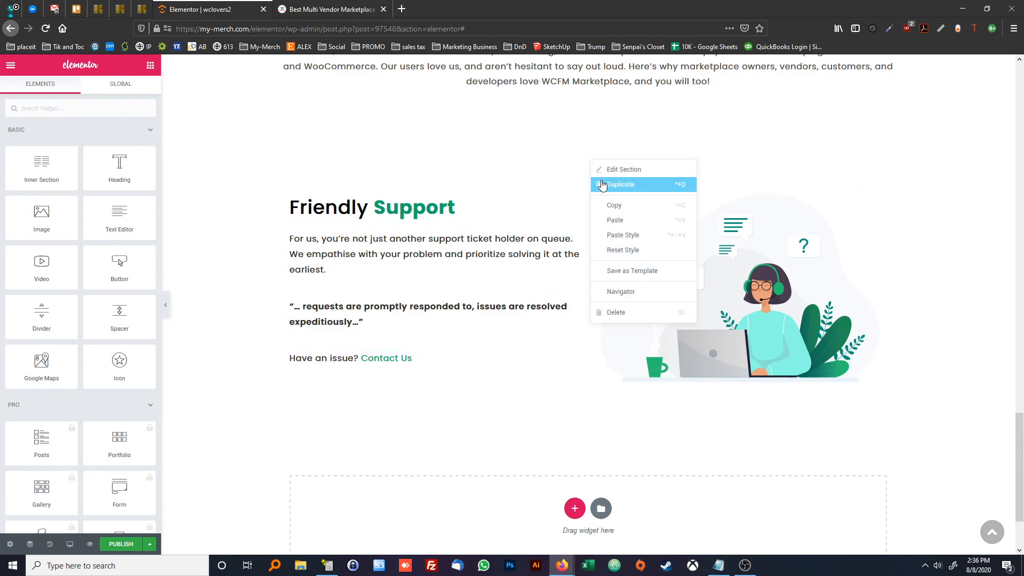
{"action": "left_click", "coordinate": [609, 207]}
{"action": "scroll", "coordinate": [587, 319], "scroll_direction": "down", "scroll_amount": 2}
{"action": "right_click", "coordinate": [577, 406]}
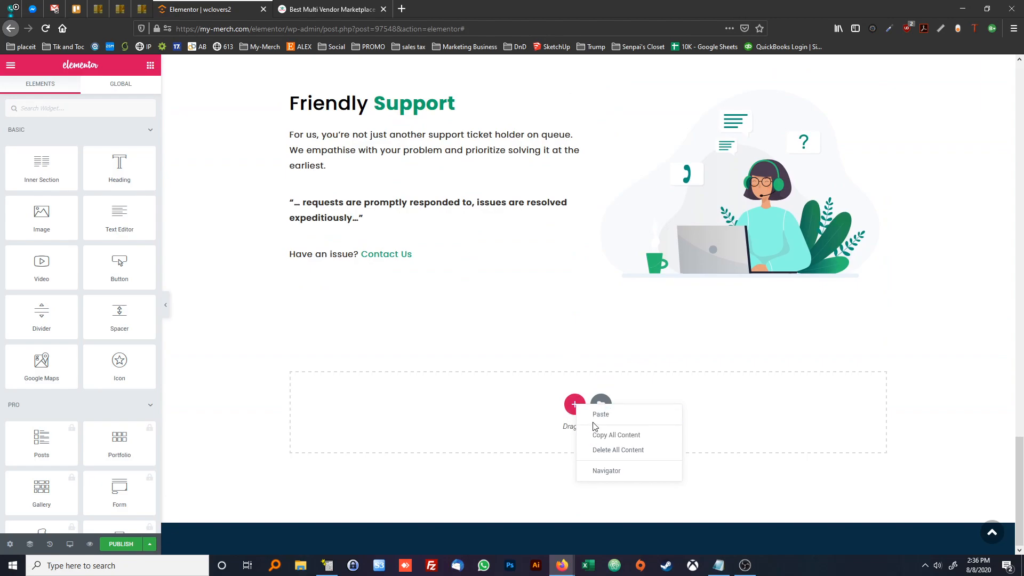
{"action": "left_click", "coordinate": [599, 415]}
Swap the pasted section's columns so the illustration precedes the text, comparing with the reference page's "Complete Frontend Experience" block
{"action": "scroll", "coordinate": [533, 362], "scroll_direction": "down", "scroll_amount": 2}
{"action": "mouse_move", "coordinate": [412, 283]}
{"action": "left_mouse_down"}
{"action": "mouse_move", "coordinate": [407, 301]}
{"action": "mouse_move", "coordinate": [393, 288]}
{"action": "left_mouse_up"}
{"action": "left_click", "coordinate": [322, 6]}
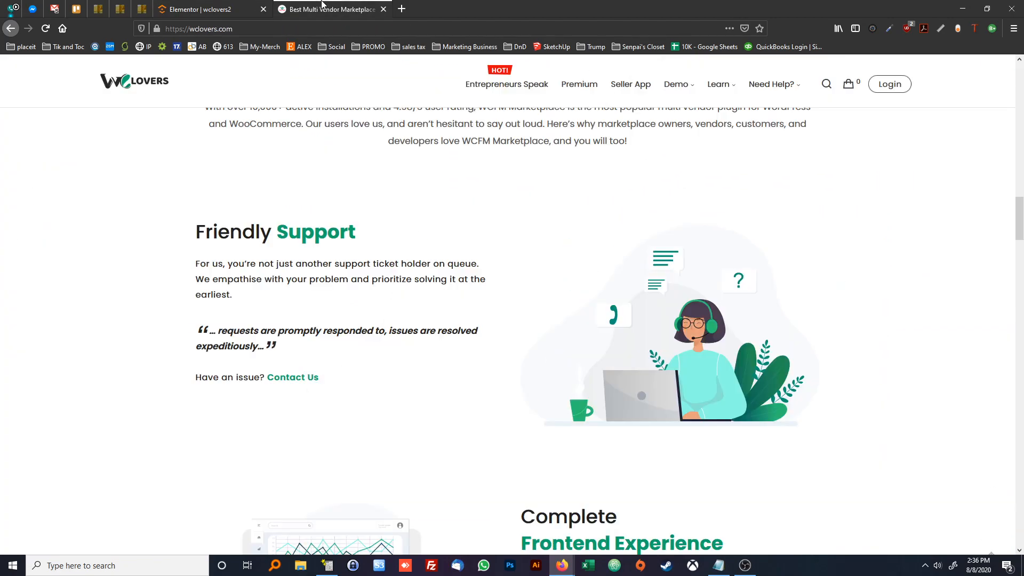
{"action": "scroll", "coordinate": [608, 349], "scroll_direction": "down", "scroll_amount": 5}
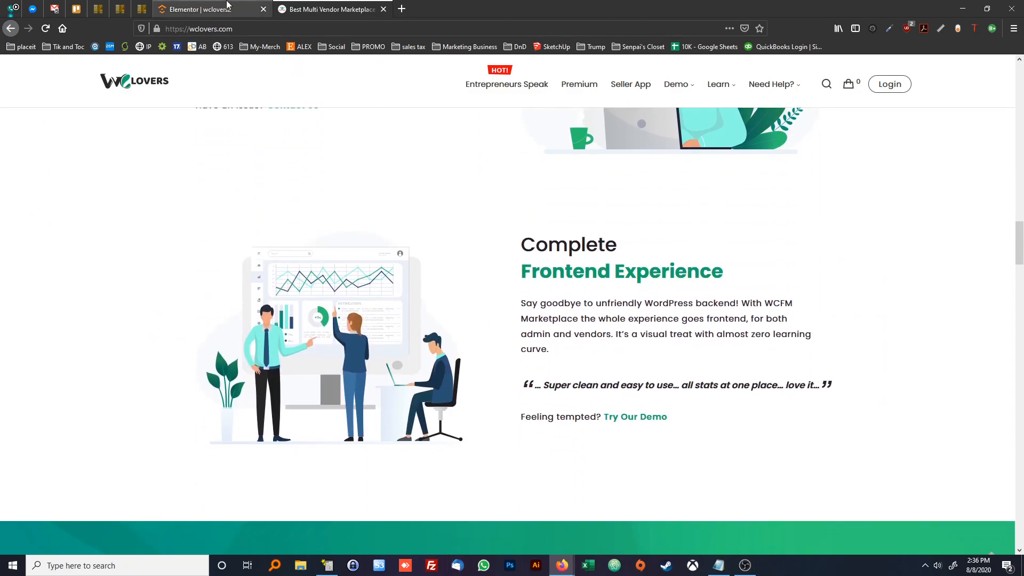
{"action": "left_click", "coordinate": [202, 9]}
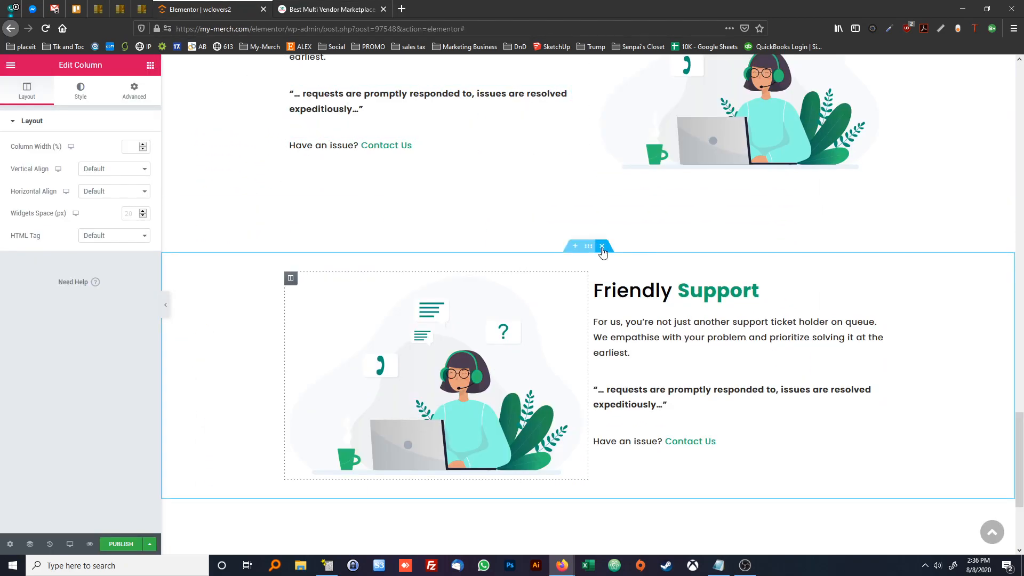
Remove the pasted section and save the original "Friendly Support" section to the library as the template "wcLovers2Col"
{"action": "key", "text": "ctrl+z"}
{"action": "scroll", "coordinate": [546, 299], "scroll_direction": "up", "scroll_amount": 2}
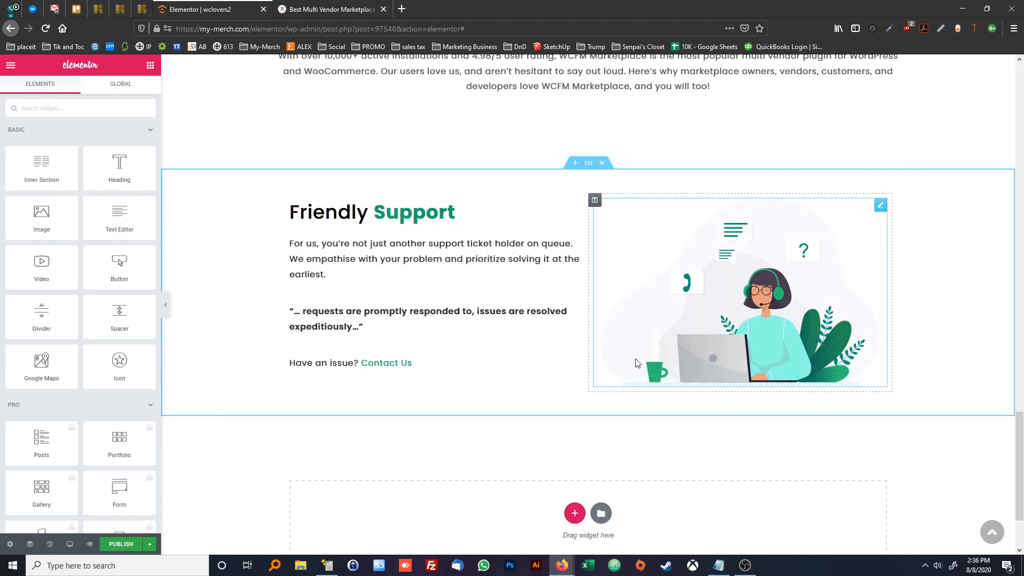
{"action": "right_click", "coordinate": [588, 171]}
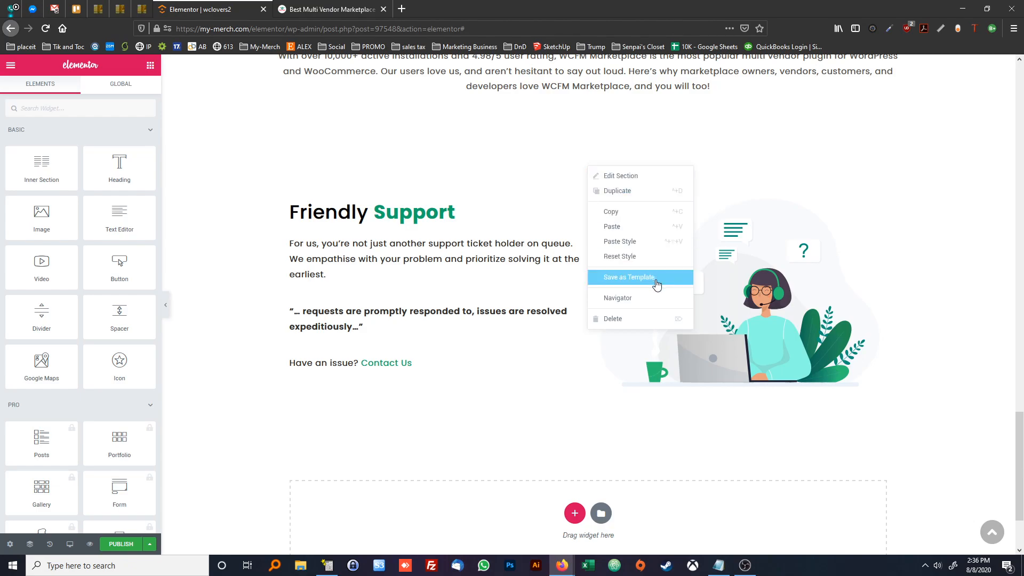
{"action": "left_click", "coordinate": [618, 285]}
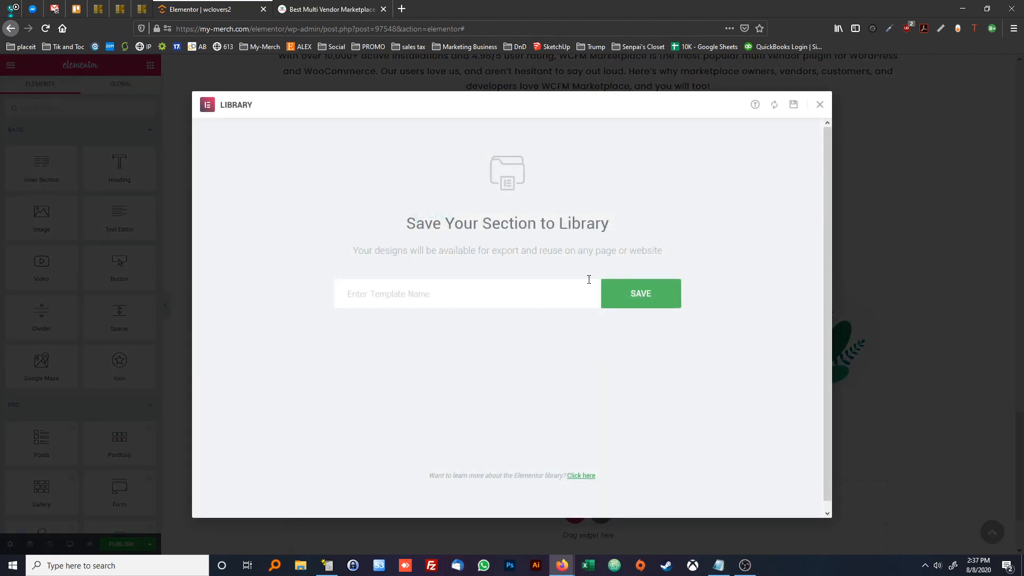
{"action": "type", "text": "wcLovers2Col"}
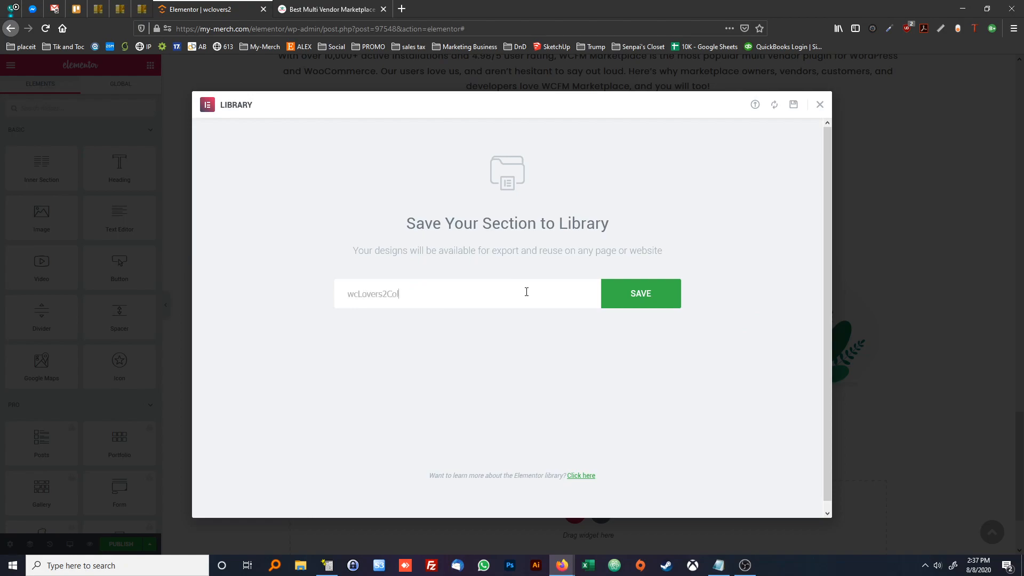
{"action": "left_click", "coordinate": [638, 296]}
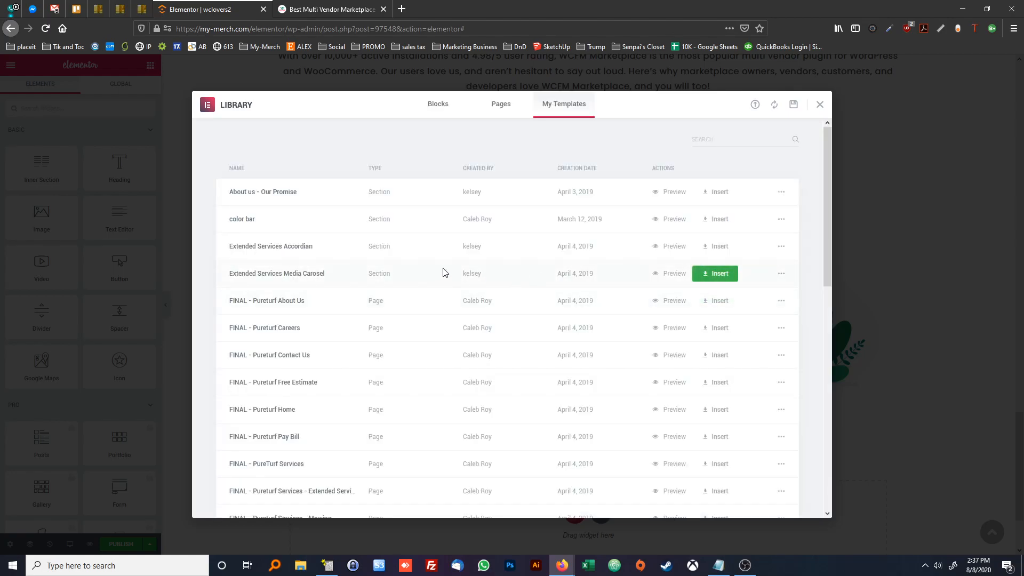
{"action": "scroll", "coordinate": [419, 266], "scroll_direction": "down", "scroll_amount": 10}
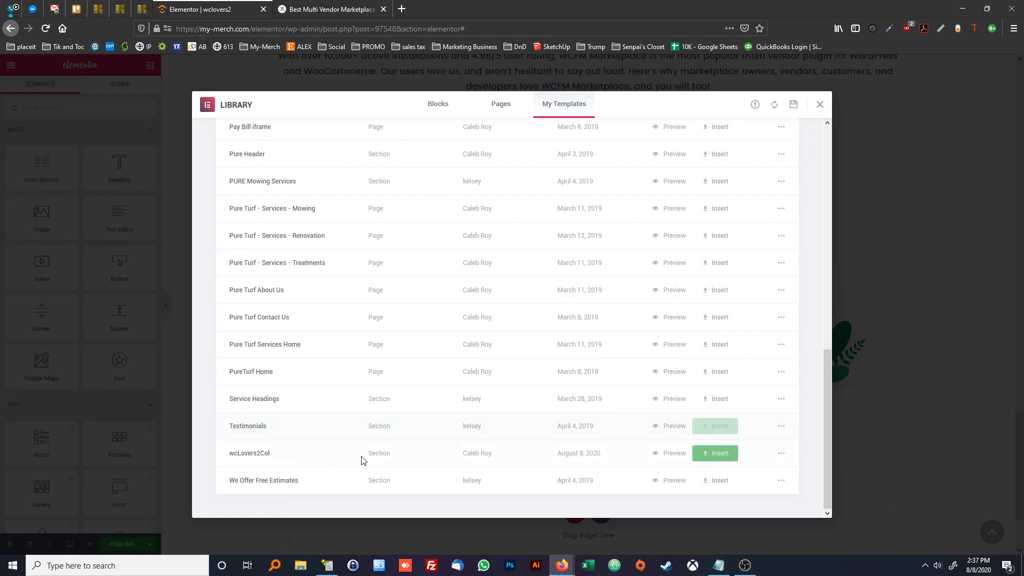
{"action": "left_click", "coordinate": [819, 107]}
Insert the saved "wcLovers2Col" template into the empty area without importing document settings, and move its illustration column before the text
{"action": "scroll", "coordinate": [583, 228], "scroll_direction": "down", "scroll_amount": 1}
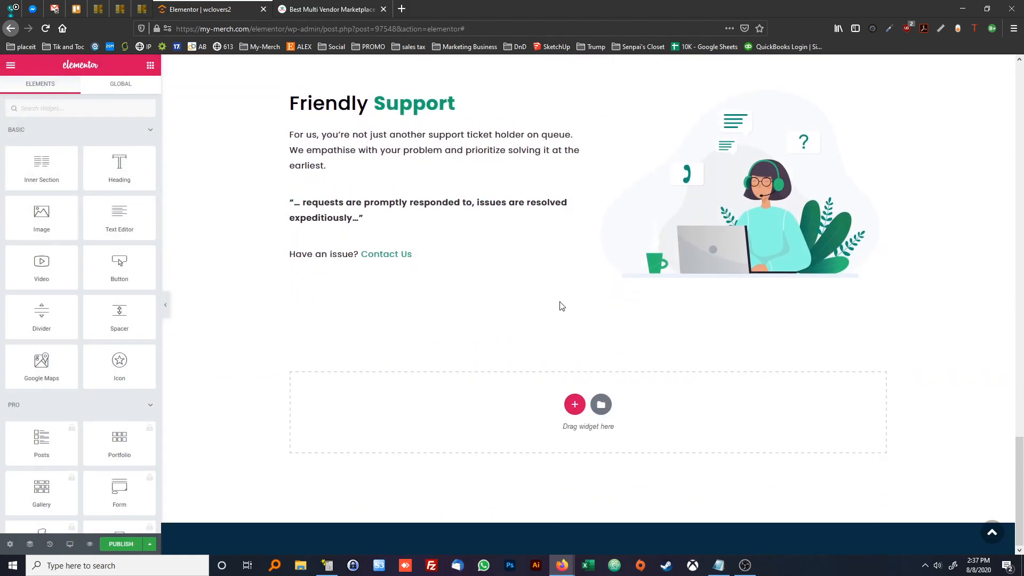
{"action": "left_click", "coordinate": [598, 403]}
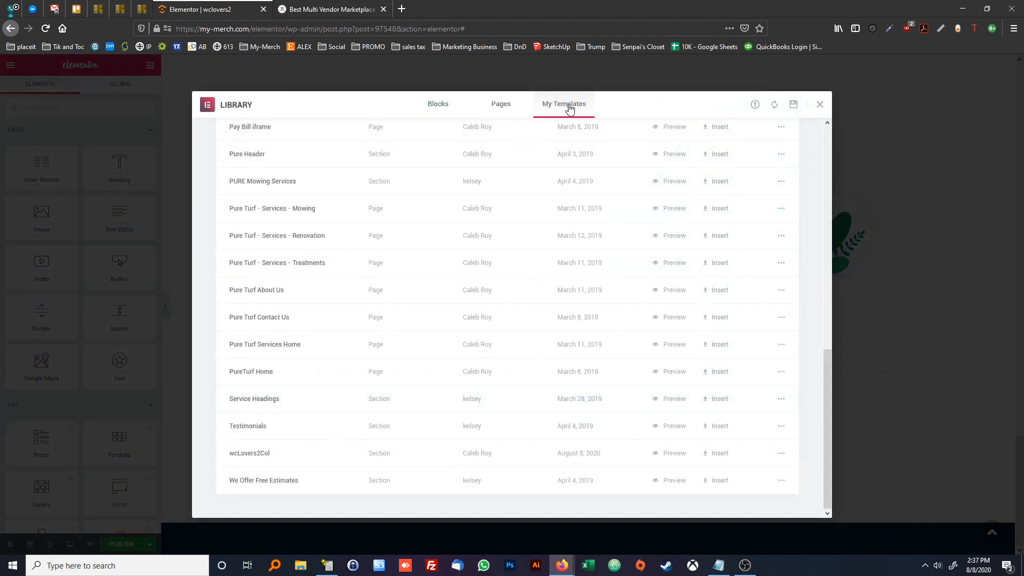
{"action": "left_click", "coordinate": [519, 109]}
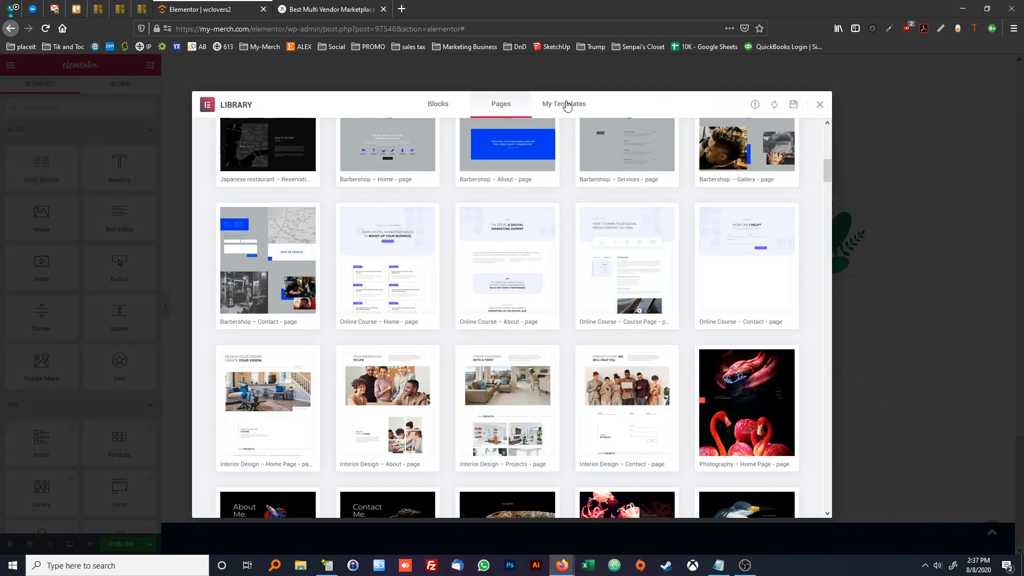
{"action": "left_click", "coordinate": [564, 105]}
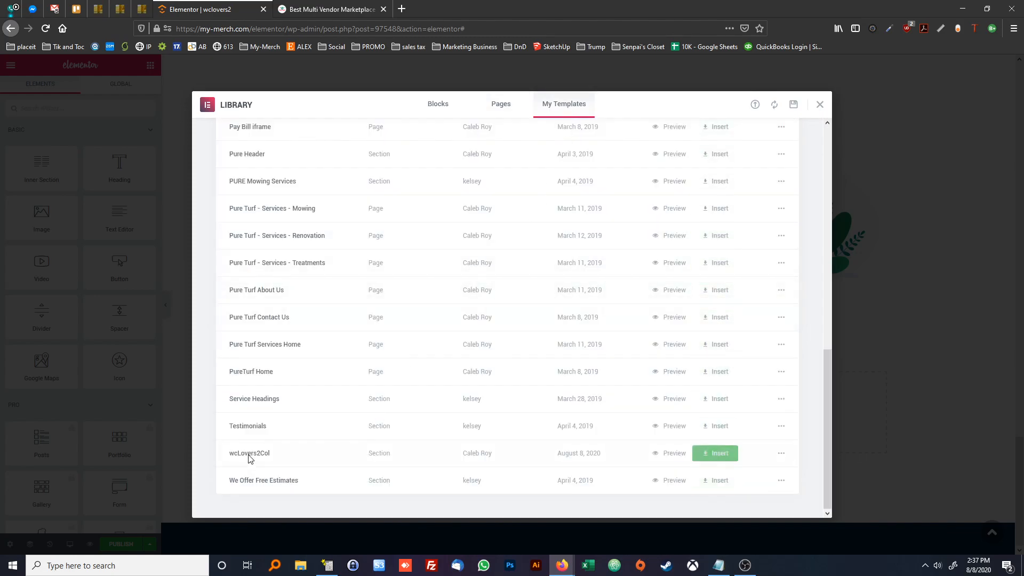
{"action": "left_click", "coordinate": [714, 453]}
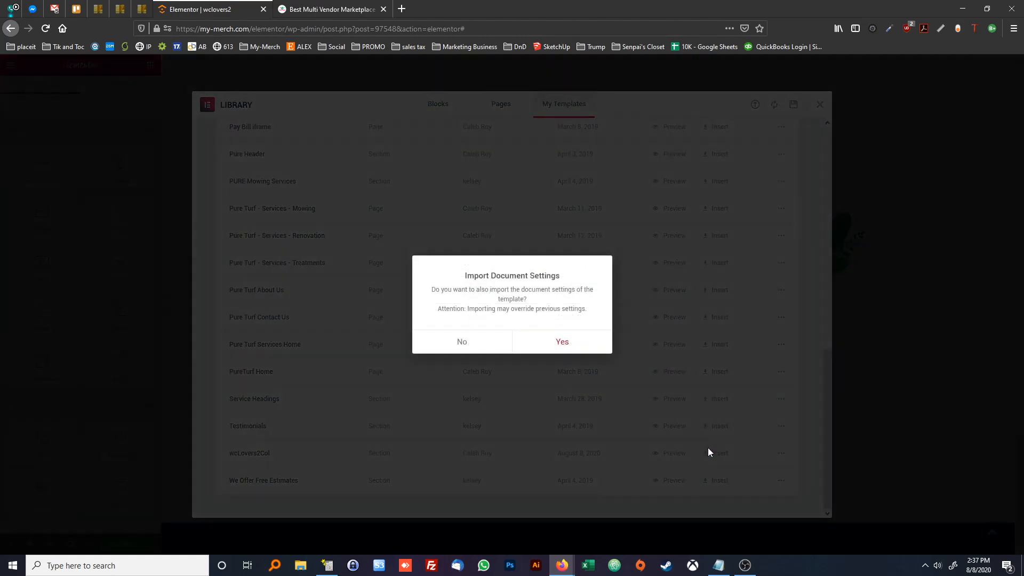
{"action": "left_click", "coordinate": [459, 347]}
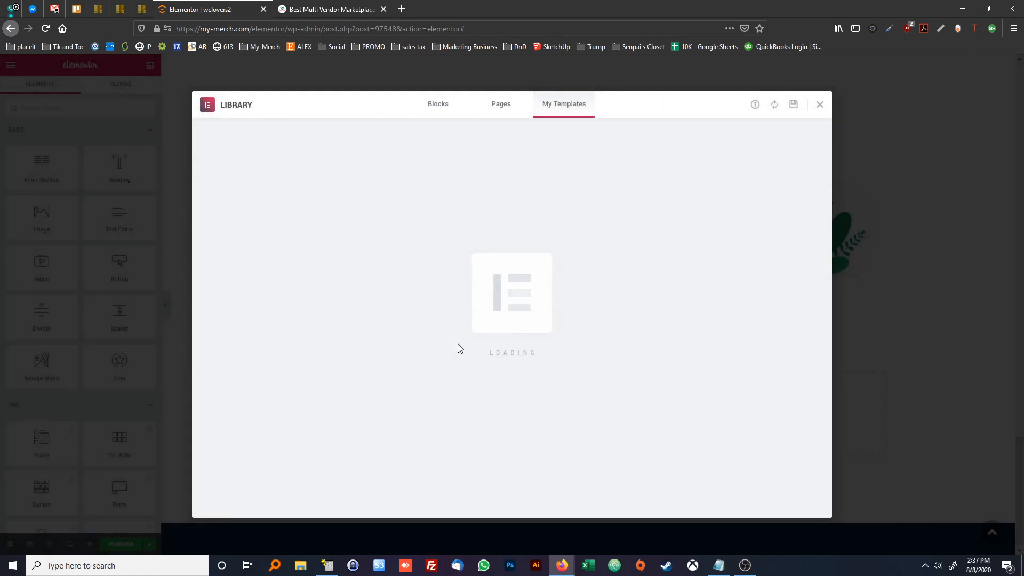
{"action": "scroll", "coordinate": [461, 347], "scroll_direction": "down", "scroll_amount": 2}
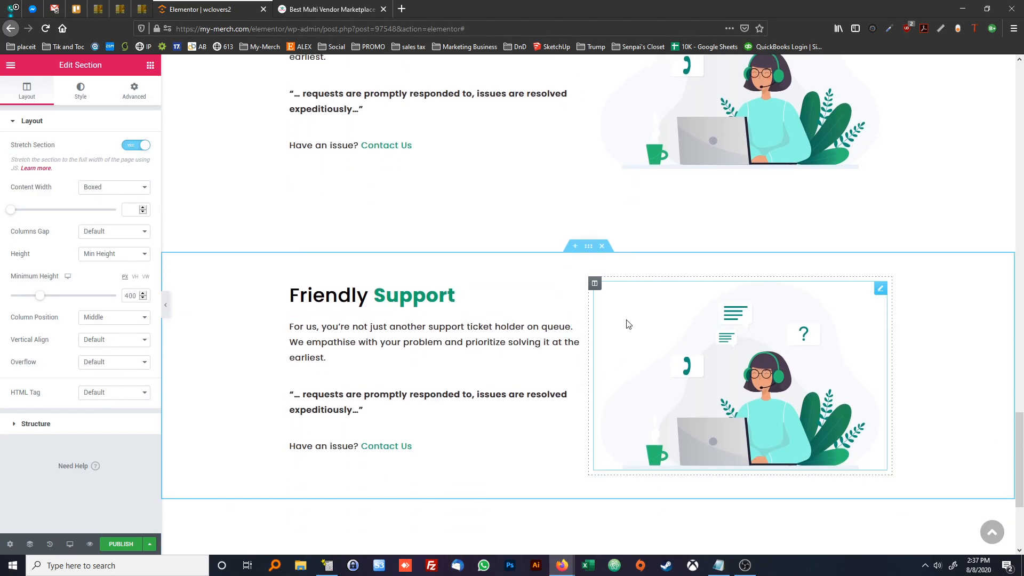
{"action": "left_click_drag", "start_coordinate": [598, 286], "coordinate": [364, 291]}
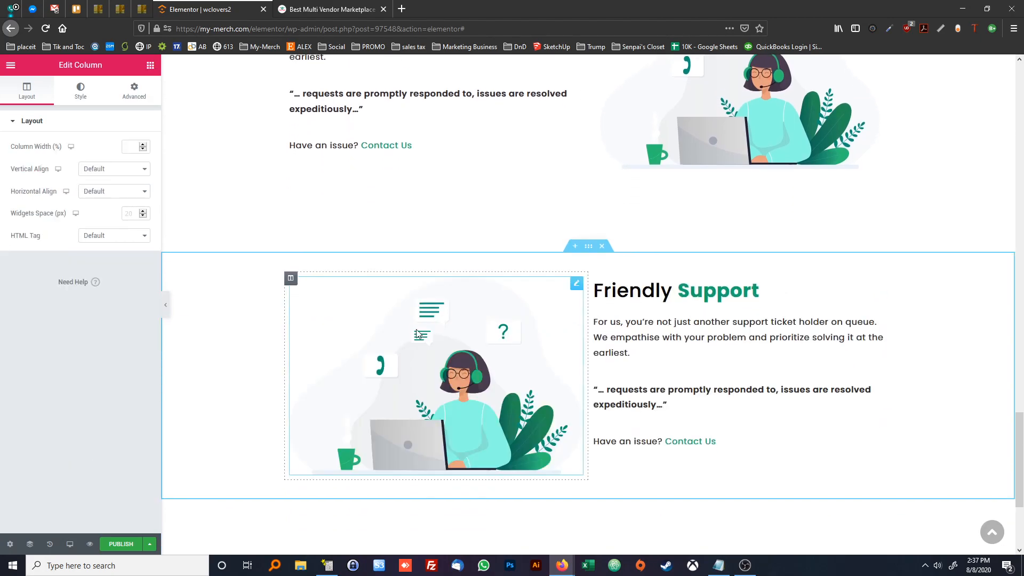
Copy the description paragraph of the "Complete Frontend Experience" block from the wclovers.com page and return to the Elementor editor
{"action": "scroll", "coordinate": [520, 314], "scroll_direction": "down", "scroll_amount": 1}
{"action": "left_click", "coordinate": [361, 11]}
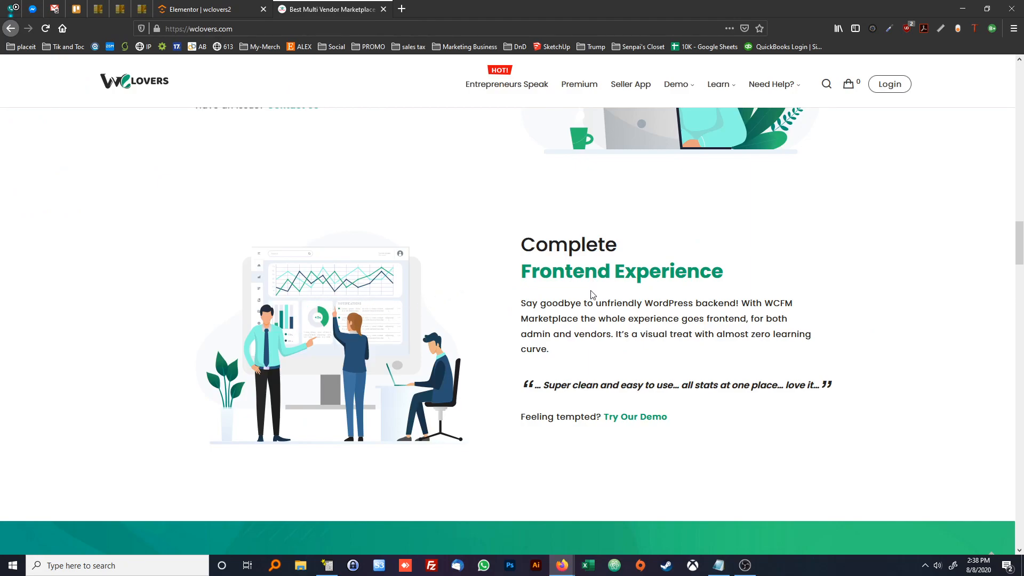
{"action": "triple_click", "coordinate": [601, 319]}
{"action": "key", "text": "ctrl+c"}
{"action": "left_click", "coordinate": [596, 345]}
{"action": "left_click", "coordinate": [213, 9]}
Replace the inserted section's illustration with FrontendExperience.svg from the media library
{"action": "left_click", "coordinate": [456, 357]}
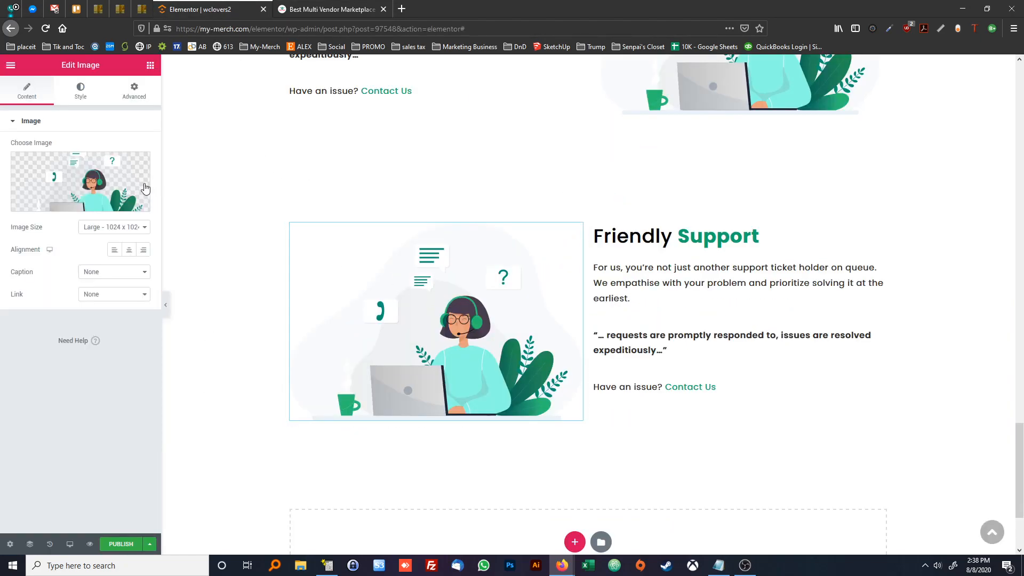
{"action": "left_click", "coordinate": [88, 175]}
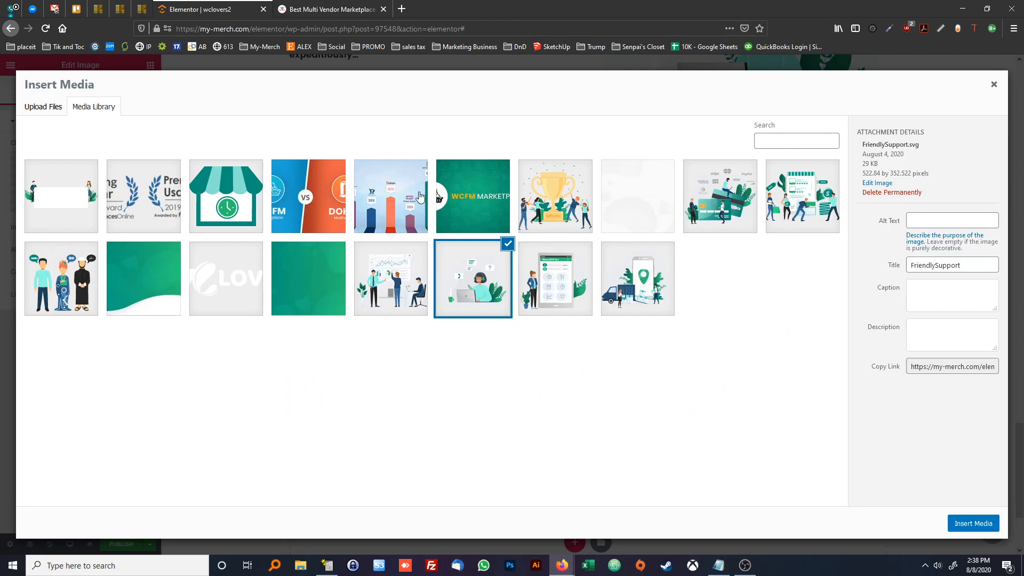
{"action": "left_click", "coordinate": [951, 524]}
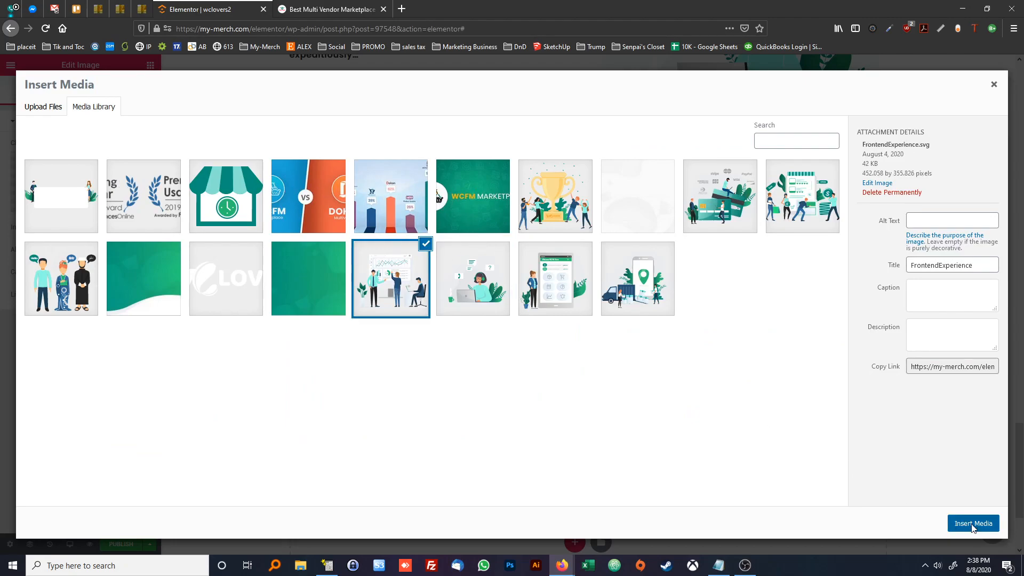
Change the inserted section's heading to "Complete Frontend Experience", with "Frontend Experience" inside the link and bold tags, checking the wording on the reference page
{"action": "left_click", "coordinate": [650, 230]}
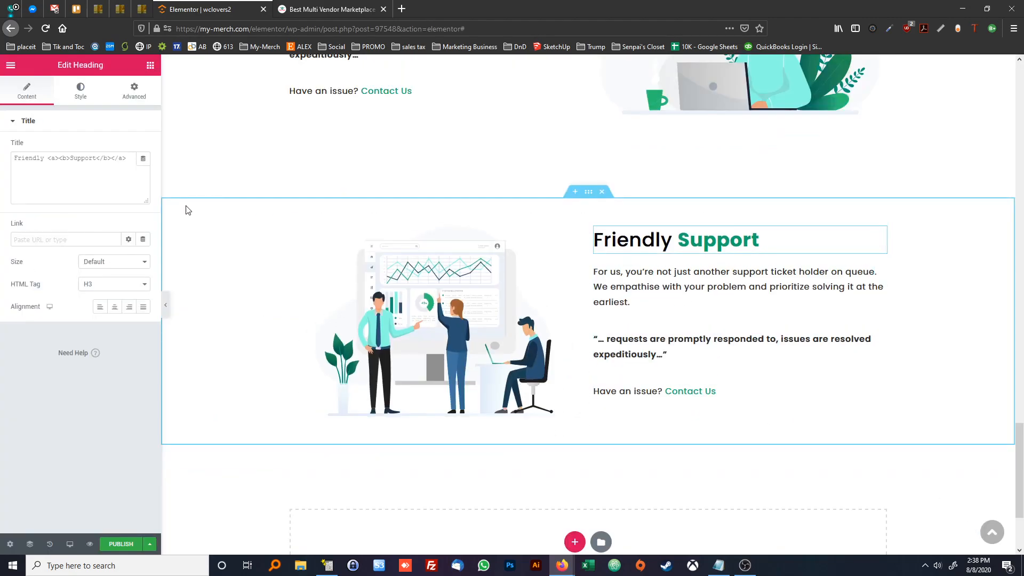
{"action": "double_click", "coordinate": [43, 158]}
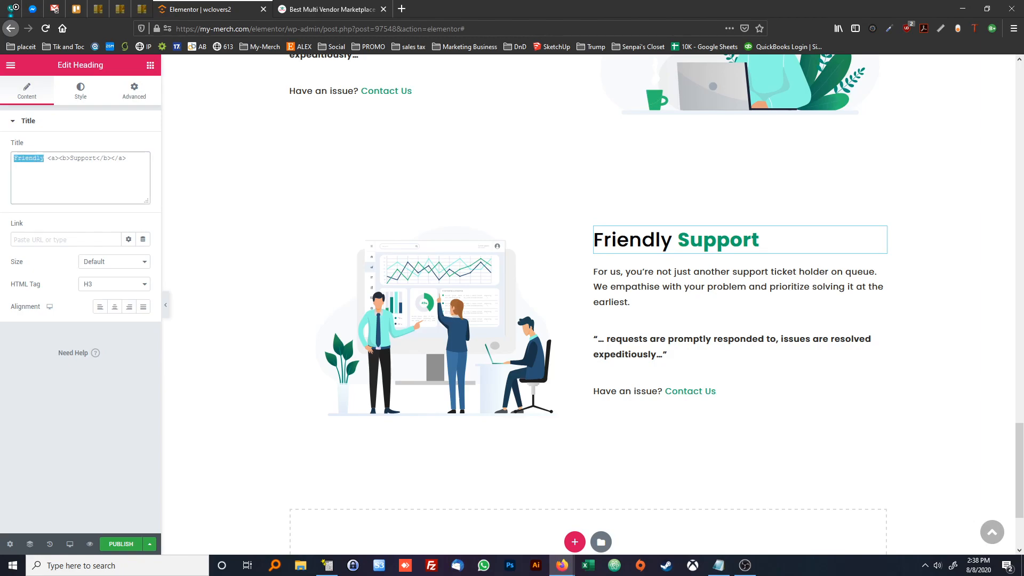
{"action": "type", "text": "Complete"}
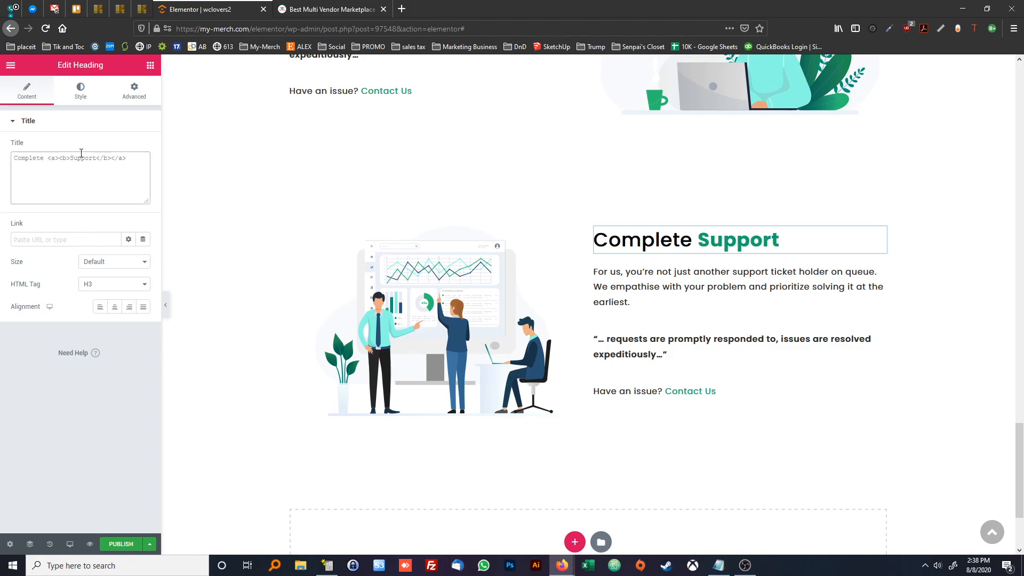
{"action": "double_click", "coordinate": [80, 160]}
{"action": "type", "text": "Front"}
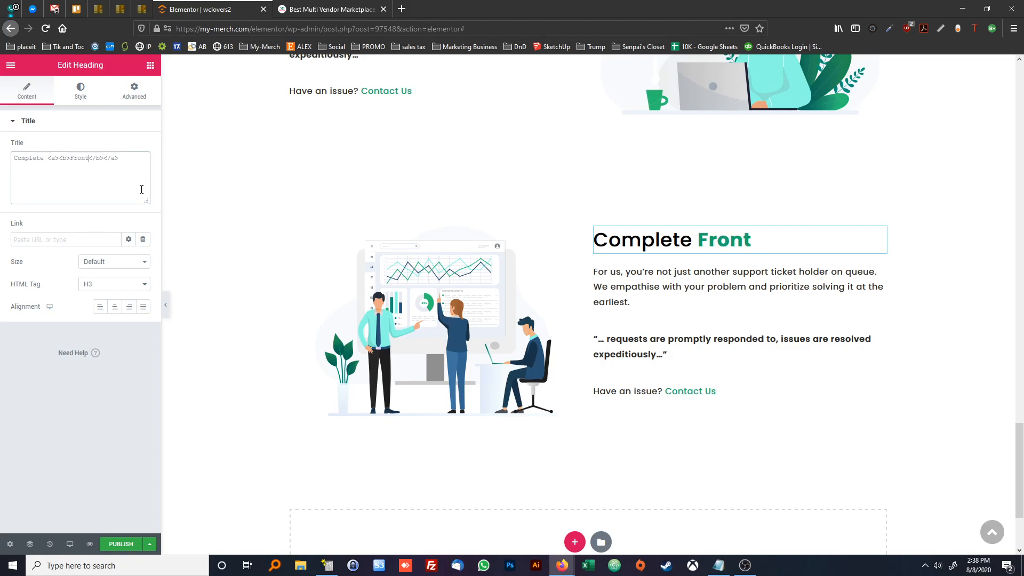
{"action": "type", "text": " End Support"}
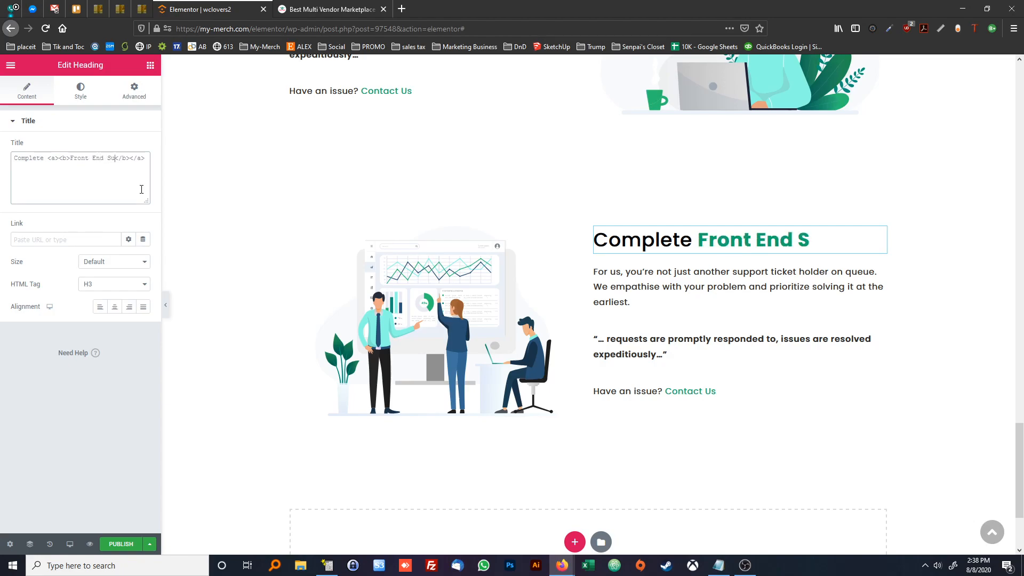
{"action": "left_click", "coordinate": [300, 15]}
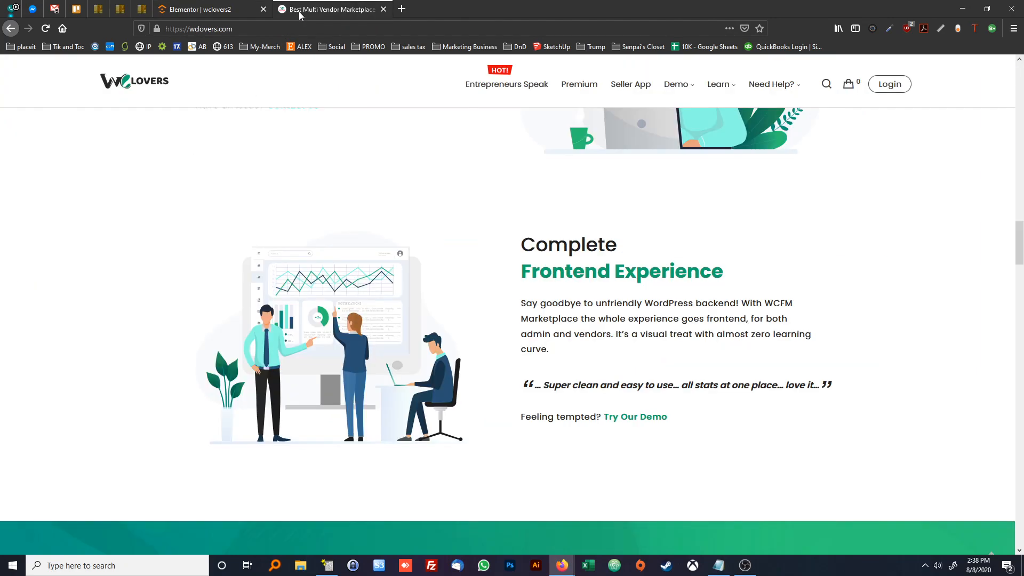
{"action": "left_click", "coordinate": [221, 9]}
{"action": "left_click_drag", "start_coordinate": [42, 165], "coordinate": [100, 151]}
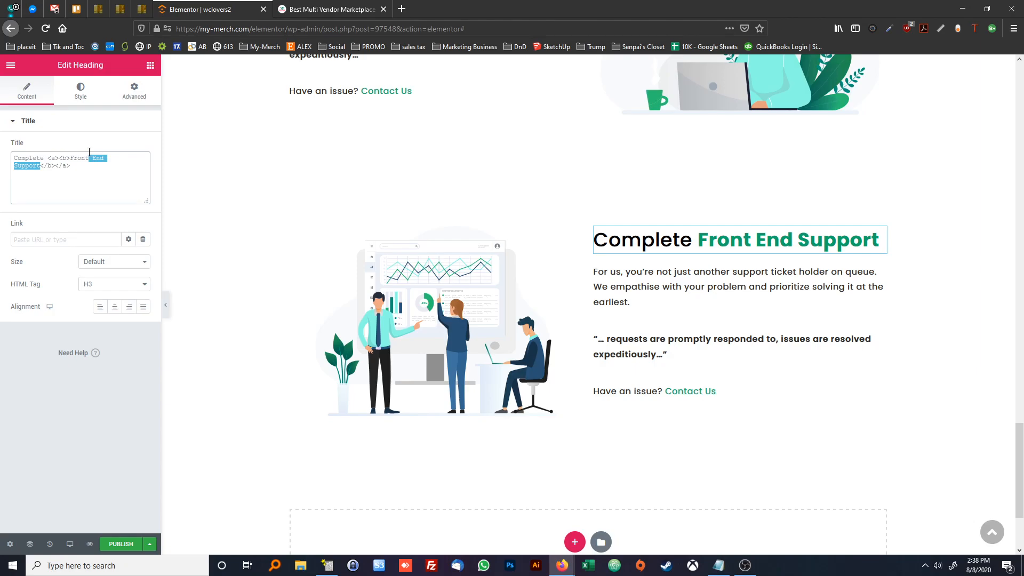
{"action": "type", "text": "end Experience"}
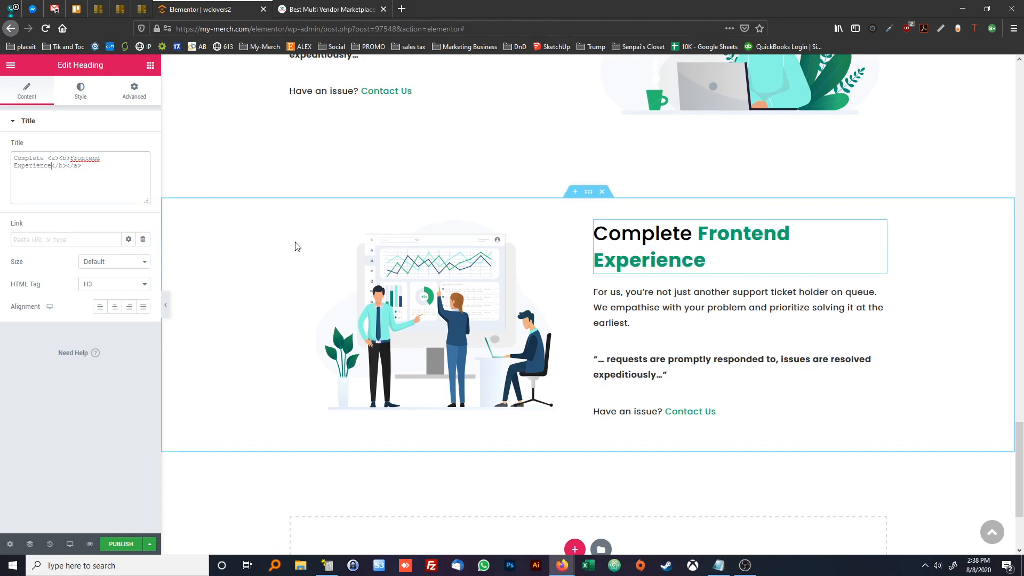
Replace the paragraph below the new heading with the copied "Say goodbye to unfriendly WordPress backend!" text
{"action": "left_click", "coordinate": [597, 292]}
{"action": "key", "text": "ctrl+a"}
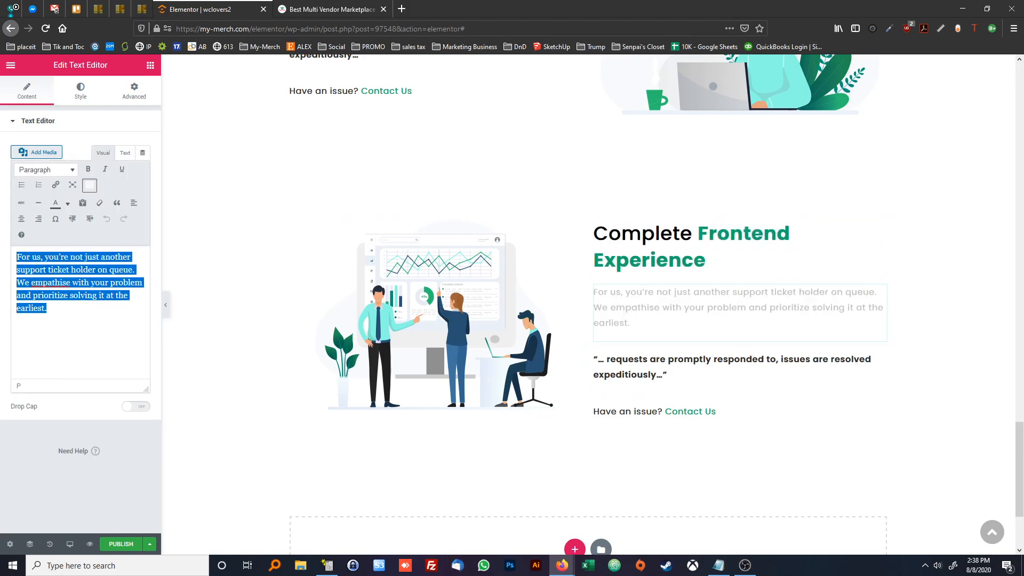
{"action": "key", "text": "ctrl+v"}
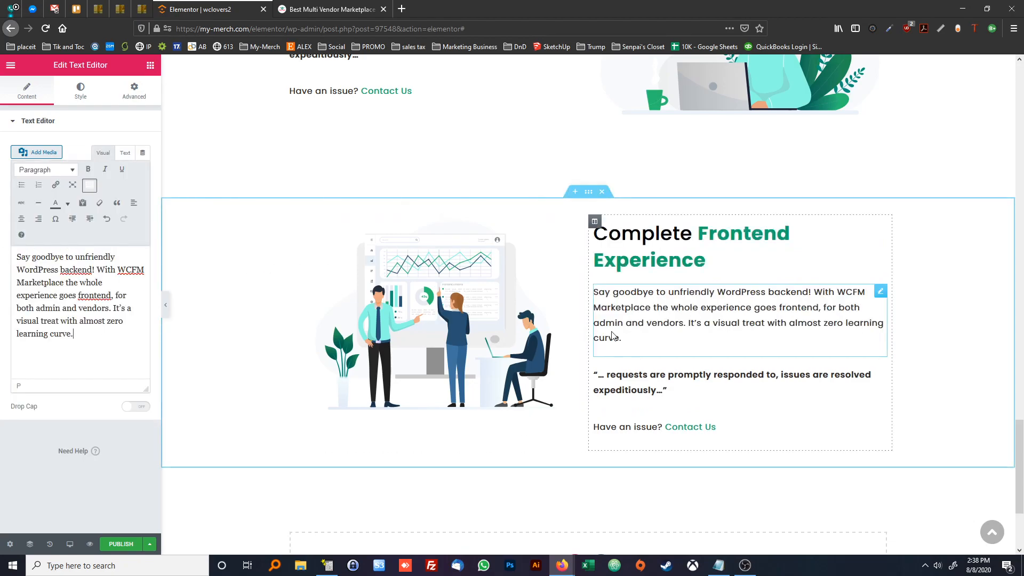
Replace the section's quote with "… Super clean and easy to use… all stats at one place… love it…" from the reference page and compare
{"action": "left_click", "coordinate": [671, 377]}
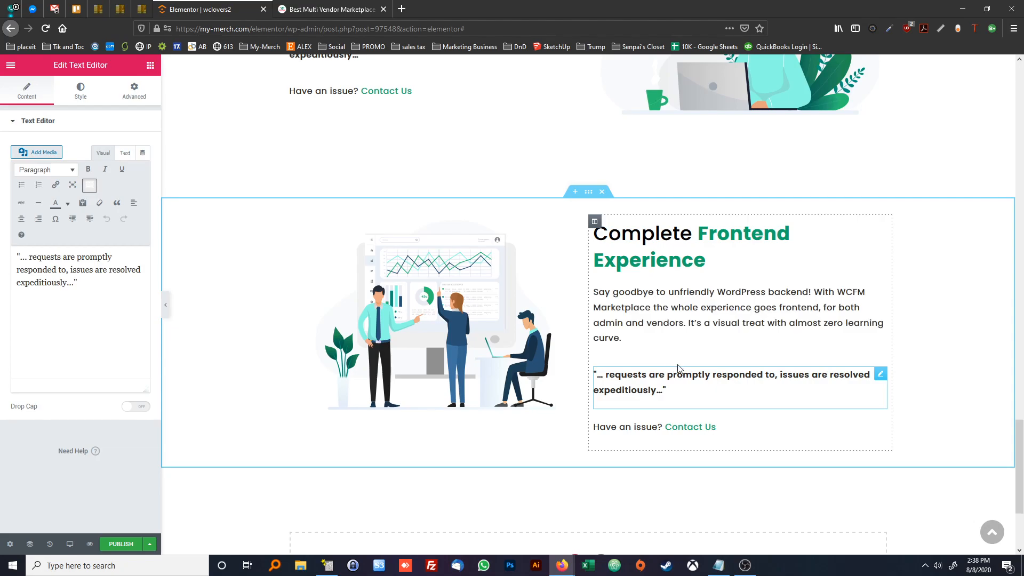
{"action": "left_click", "coordinate": [331, 10]}
{"action": "left_click_drag", "start_coordinate": [535, 385], "coordinate": [819, 382]}
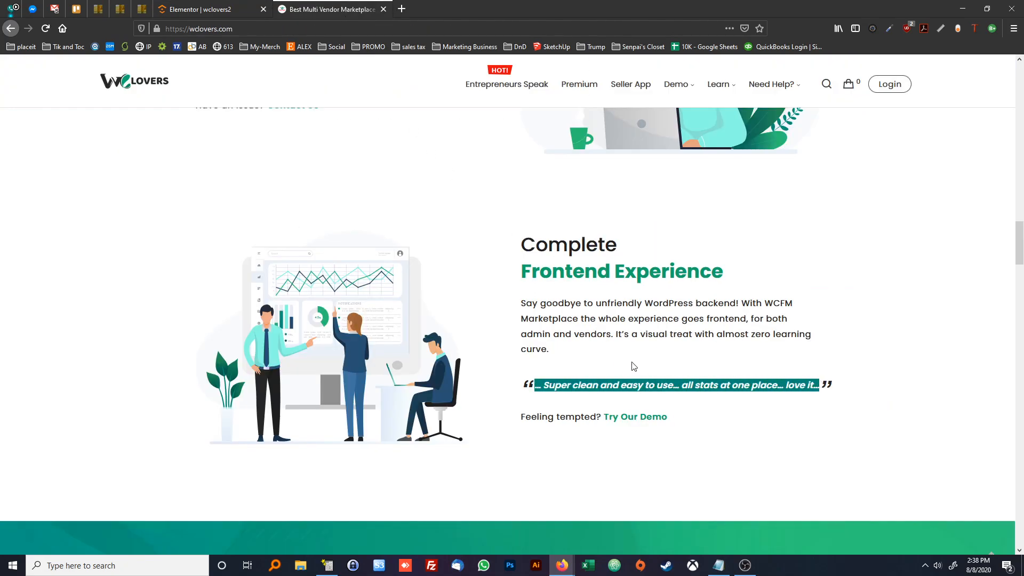
{"action": "left_click", "coordinate": [195, 9]}
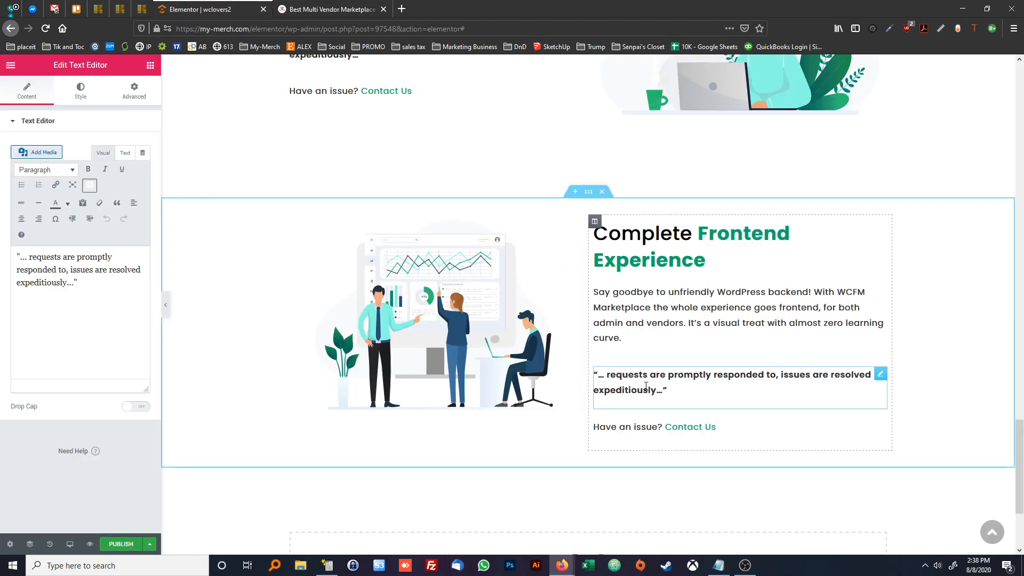
{"action": "left_click", "coordinate": [125, 153]}
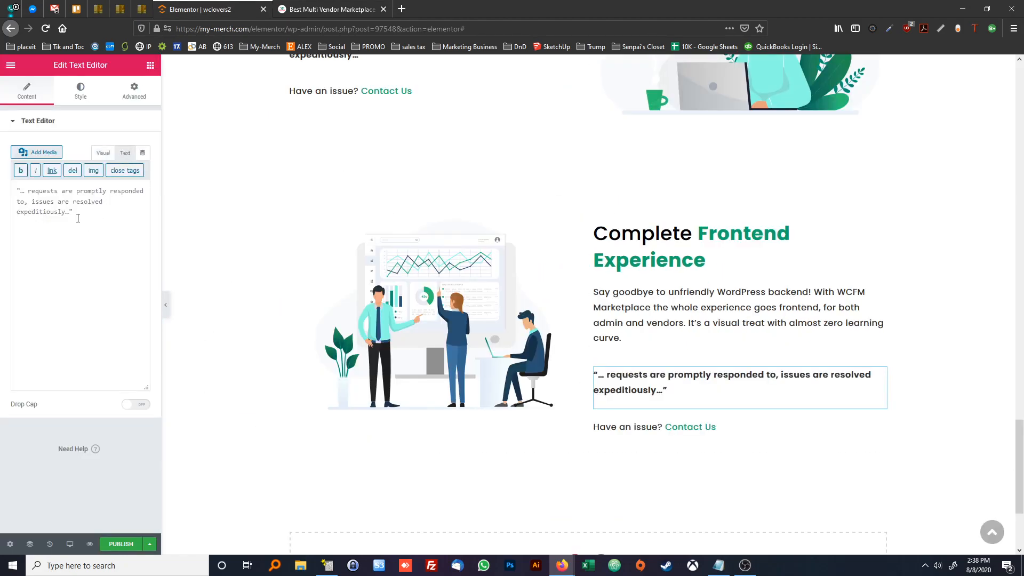
{"action": "key", "text": "ctrl+a"}
{"action": "type", "text": "\"… Super clean and easy to use… all stats at one place… love it…\""}
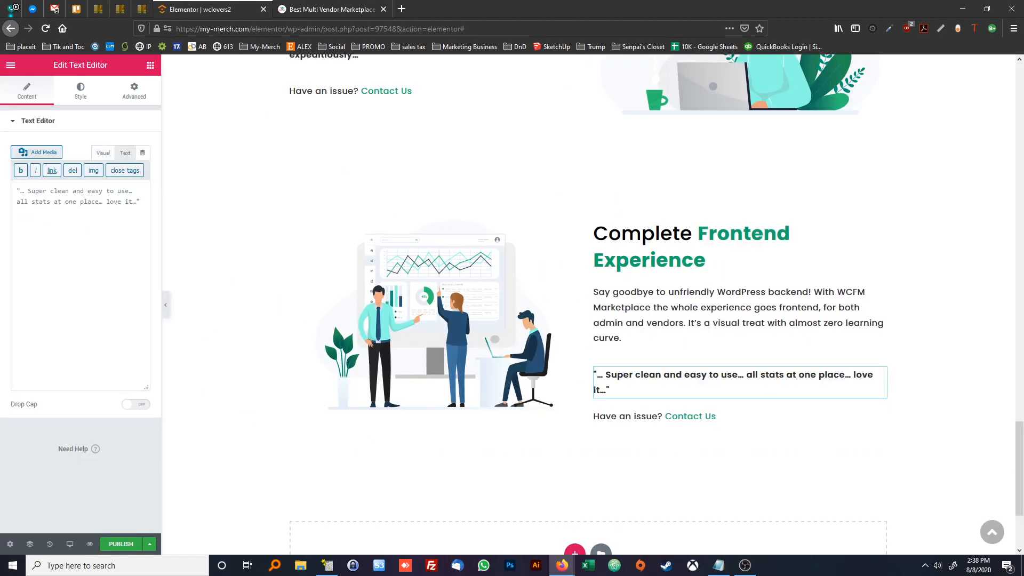
{"action": "left_click", "coordinate": [314, 7]}
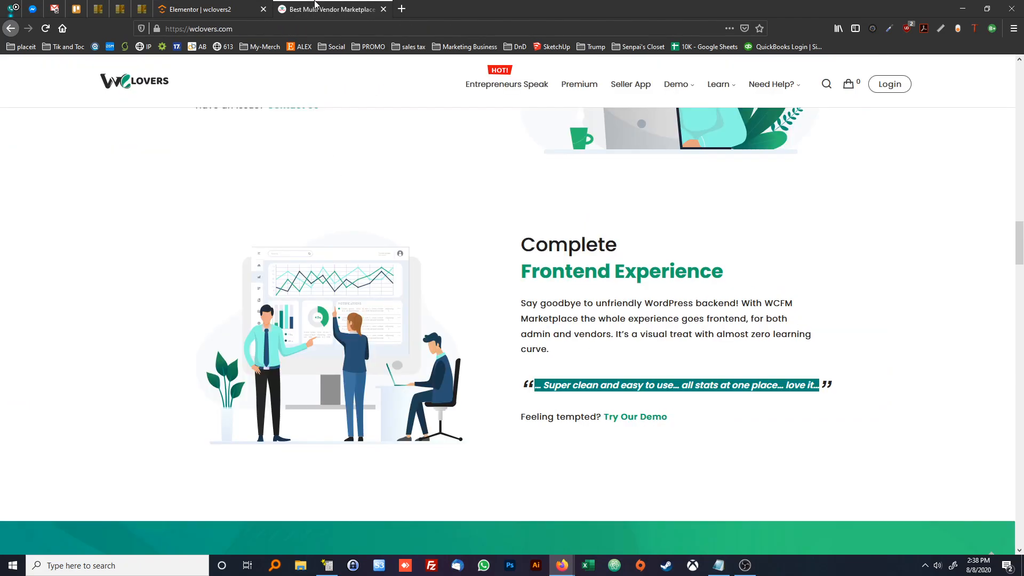
{"action": "left_click", "coordinate": [233, 3]}
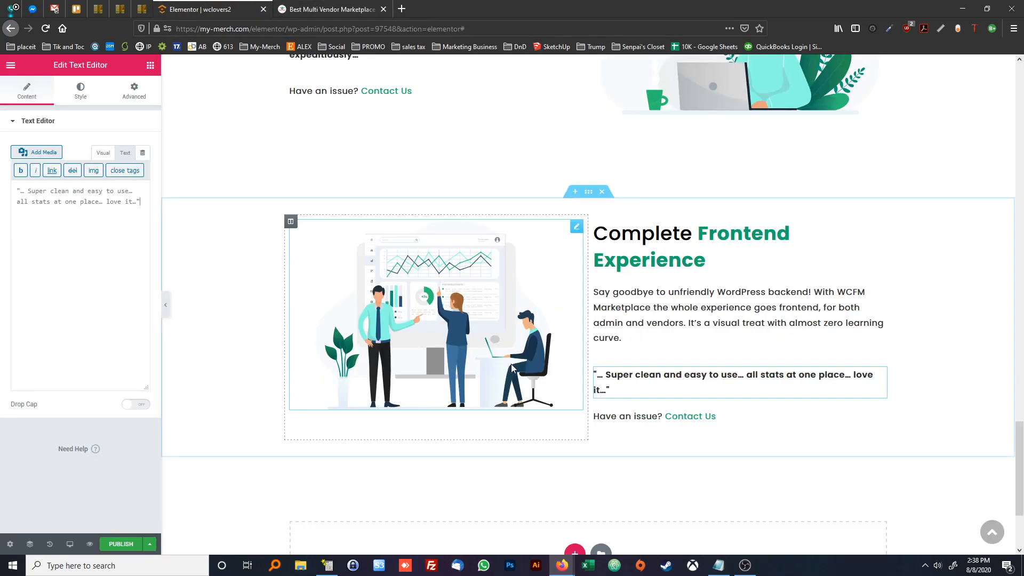
Change the line below the Frontend Experience quote to "Feeling Tempted? Try Our Demo", keeping "Try Our Demo" as the link text
{"action": "left_click", "coordinate": [608, 416]}
{"action": "left_click_drag", "start_coordinate": [17, 257], "coordinate": [72, 257]}
{"action": "type", "text": "Feeling Tempte"}
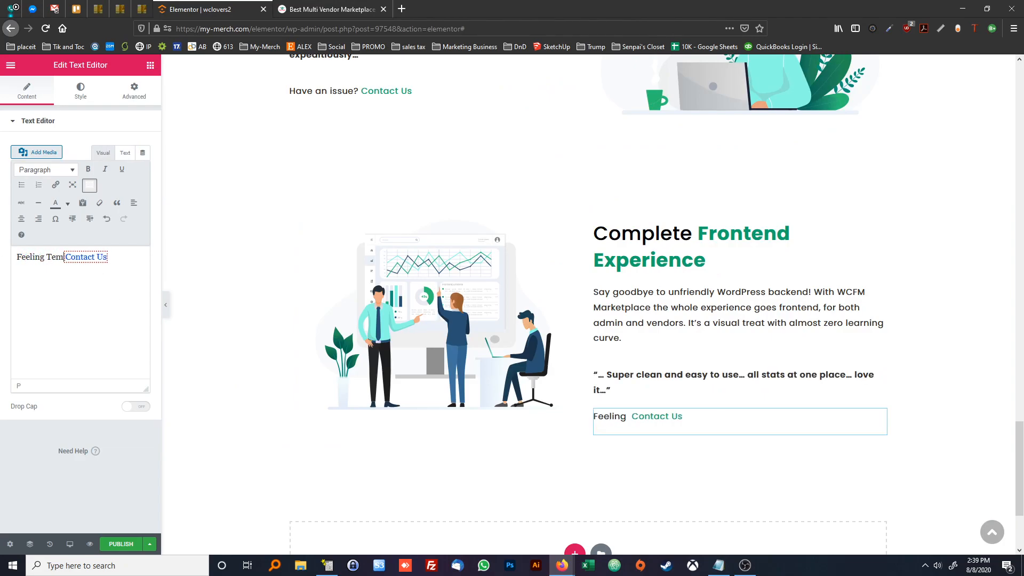
{"action": "type", "text": "d?"}
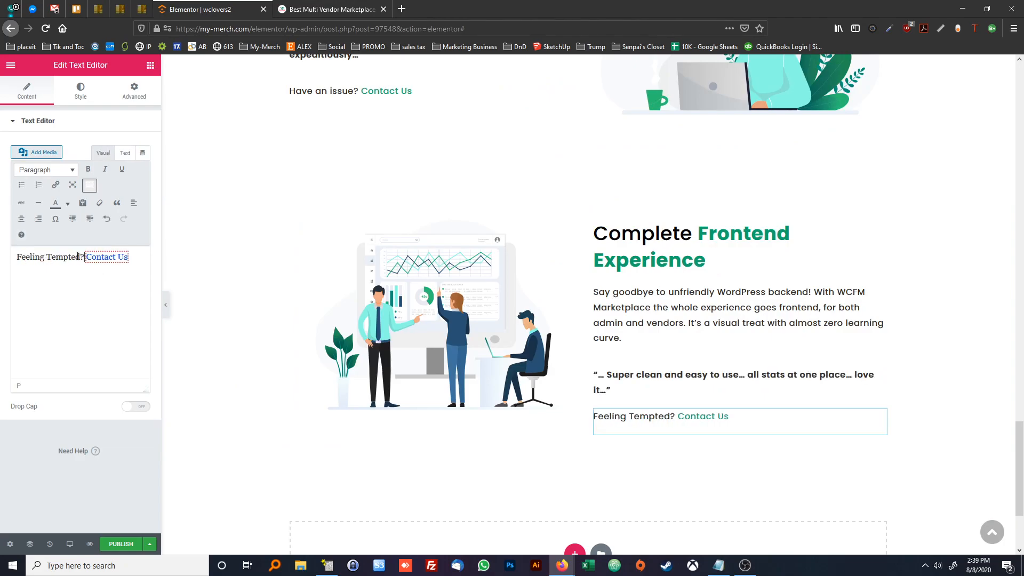
{"action": "left_click_drag", "start_coordinate": [86, 257], "coordinate": [114, 257]}
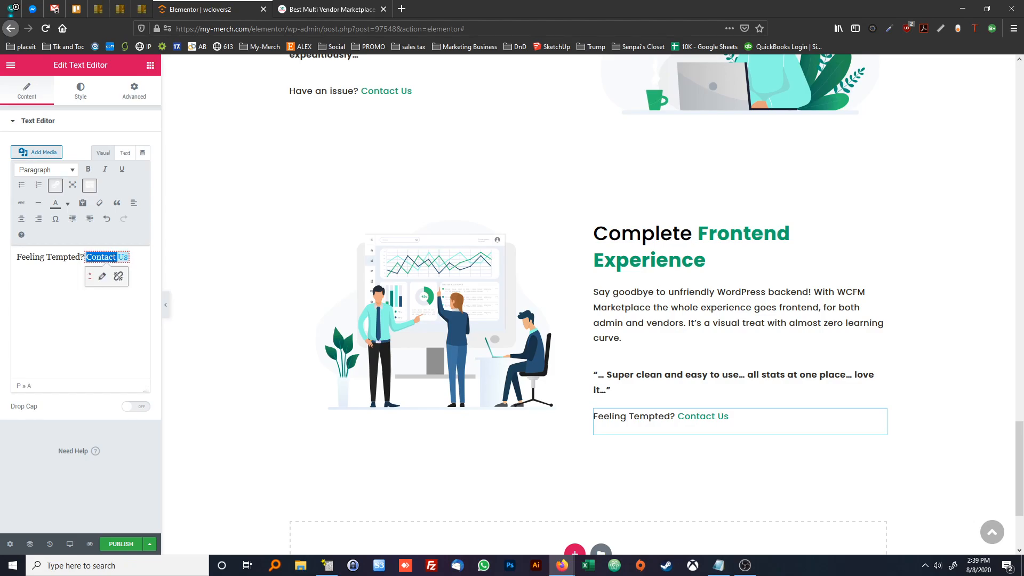
{"action": "type", "text": "Try Our Demo"}
{"action": "key", "text": "Delete"}
Check the upcoming blocks on the reference page and insert the saved wcLovers2Col template below the Complete Frontend Experience section
{"action": "scroll", "coordinate": [587, 299], "scroll_direction": "down", "scroll_amount": 3}
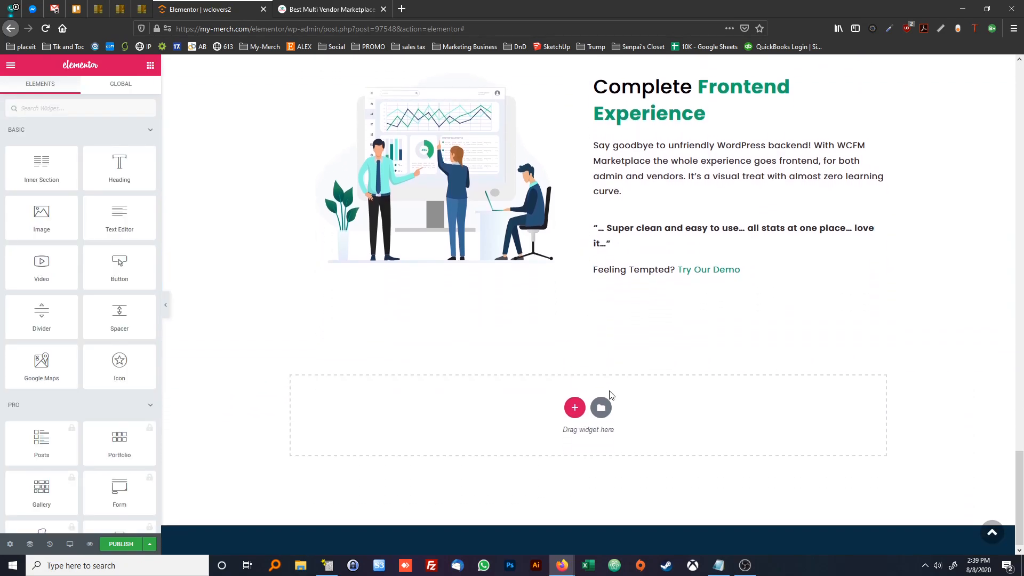
{"action": "left_click", "coordinate": [328, 9]}
{"action": "scroll", "coordinate": [440, 247], "scroll_direction": "down", "scroll_amount": 5}
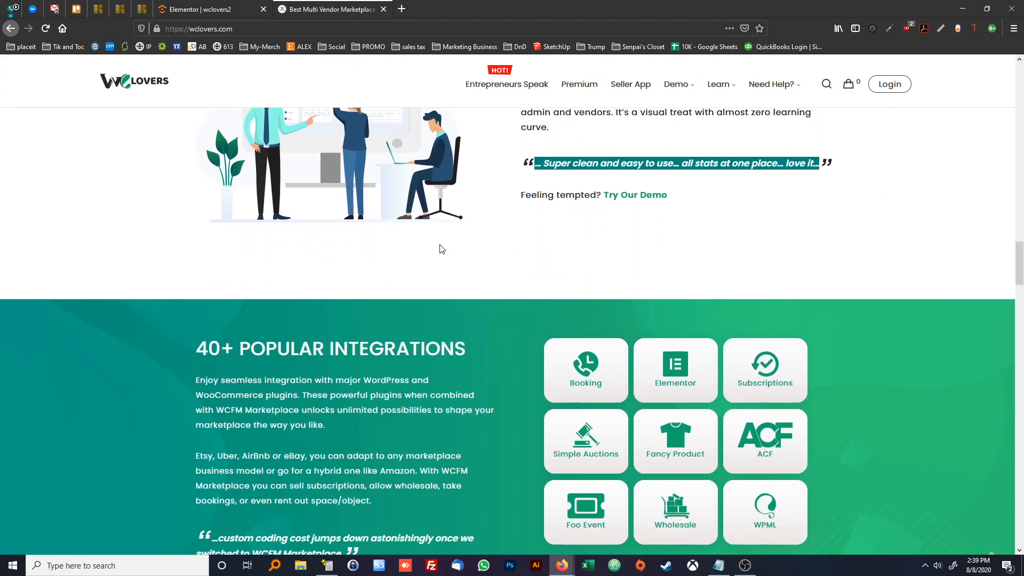
{"action": "scroll", "coordinate": [485, 357], "scroll_direction": "down", "scroll_amount": 5}
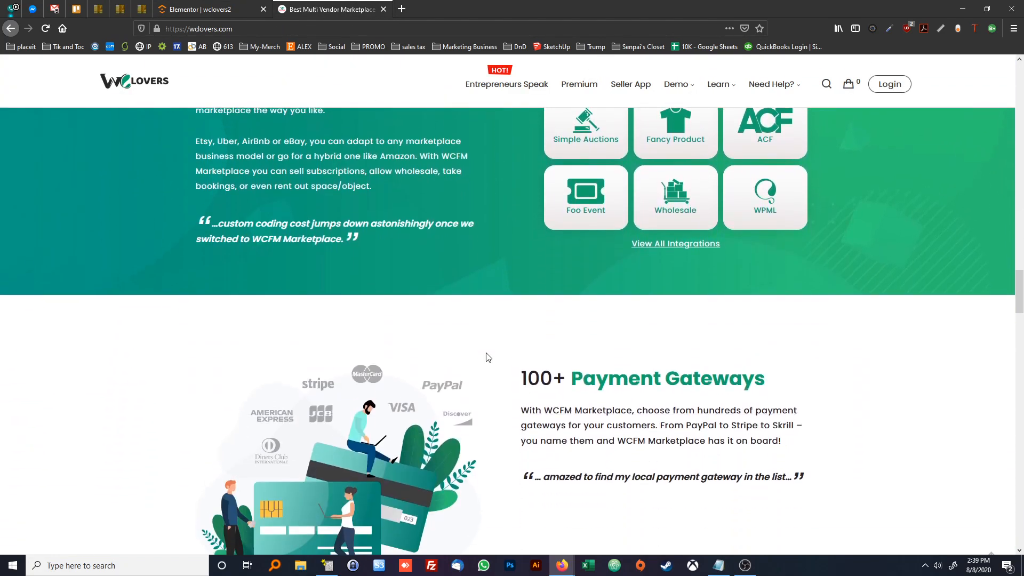
{"action": "scroll", "coordinate": [362, 245], "scroll_direction": "down", "scroll_amount": 1}
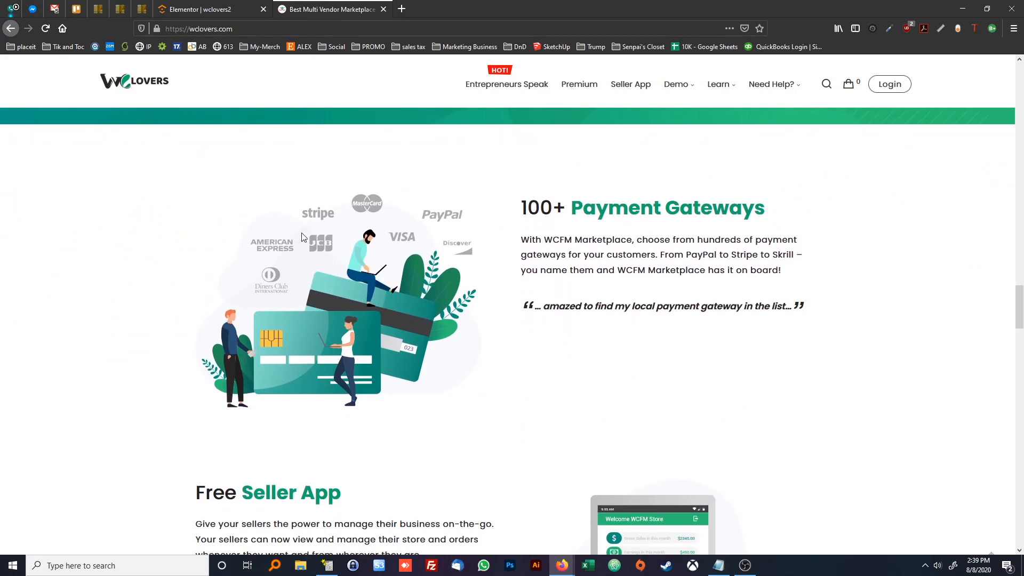
{"action": "left_click", "coordinate": [224, 13]}
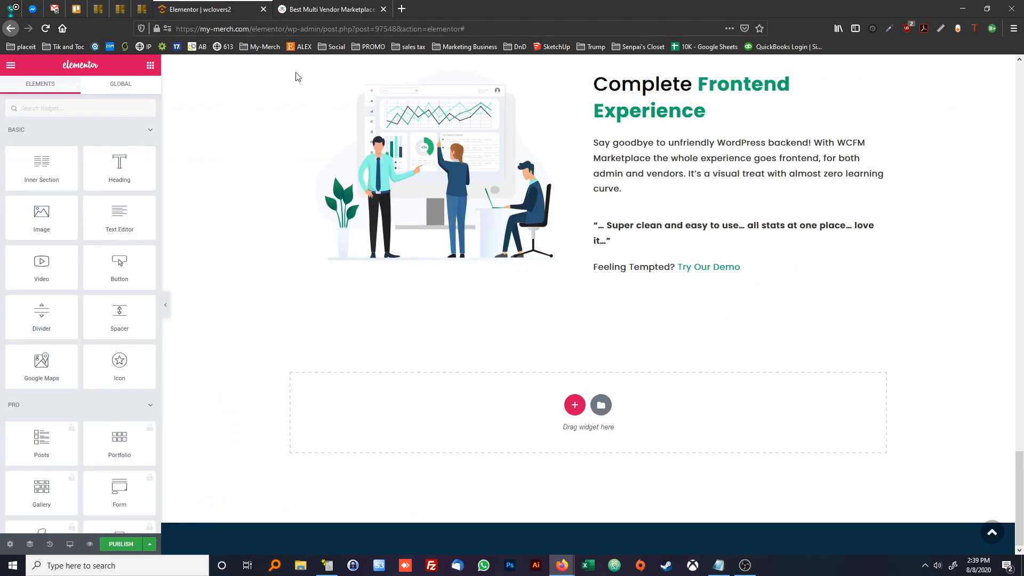
{"action": "left_click", "coordinate": [600, 405]}
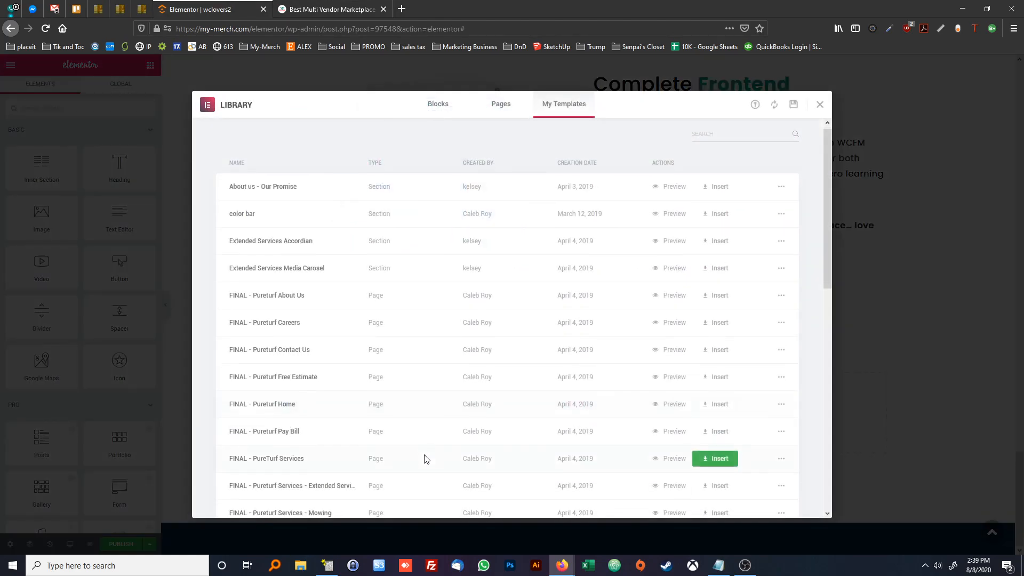
{"action": "scroll", "coordinate": [423, 456], "scroll_direction": "down", "scroll_amount": 5}
{"action": "scroll", "coordinate": [349, 442], "scroll_direction": "down", "scroll_amount": 2}
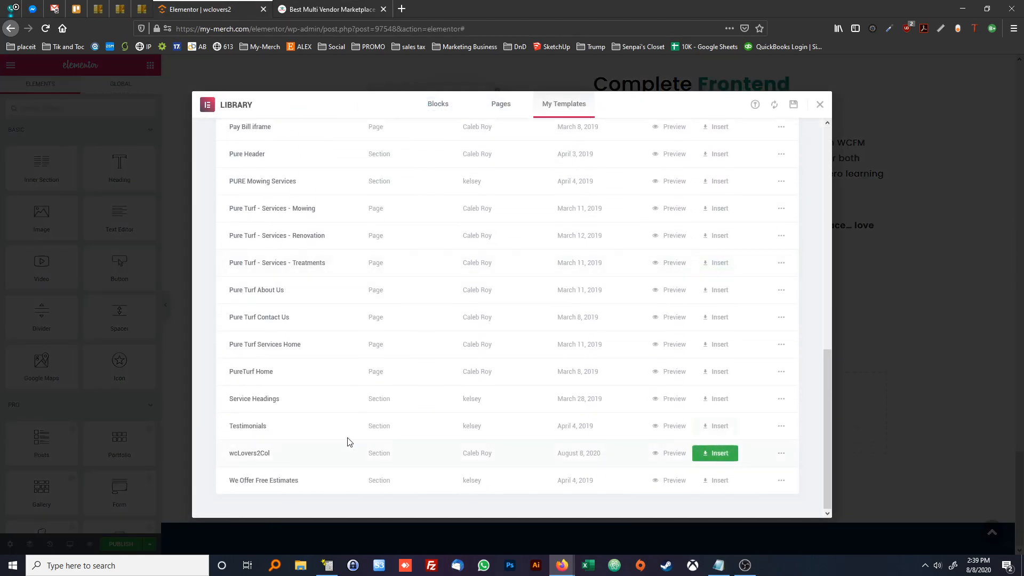
{"action": "left_click", "coordinate": [711, 453]}
{"action": "left_click", "coordinate": [462, 341]}
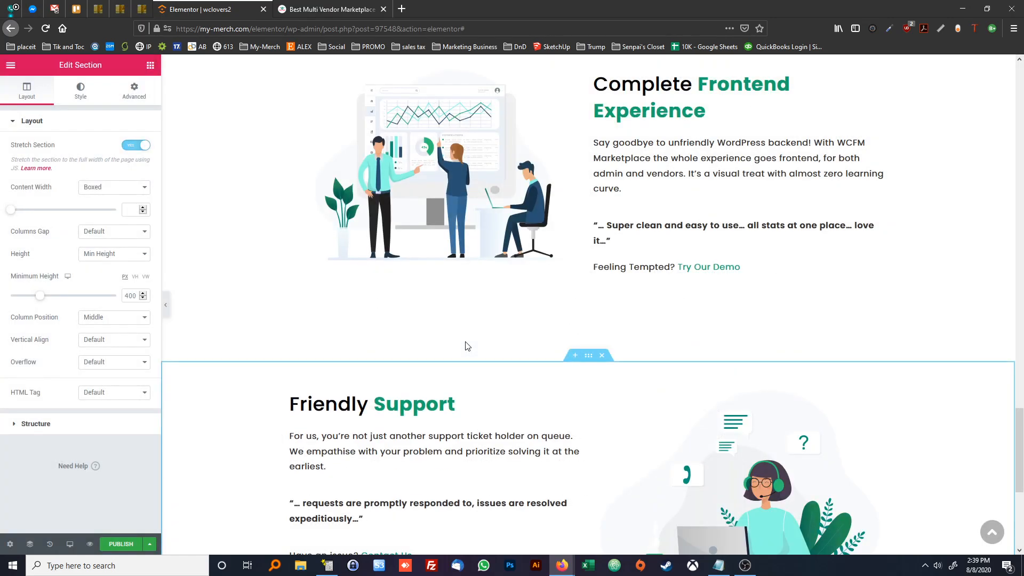
Swap the new section's columns so the illustration comes before the text, and replace the illustration with PaymentGetway.svg from the media library
{"action": "left_click_drag", "start_coordinate": [595, 281], "coordinate": [320, 304]}
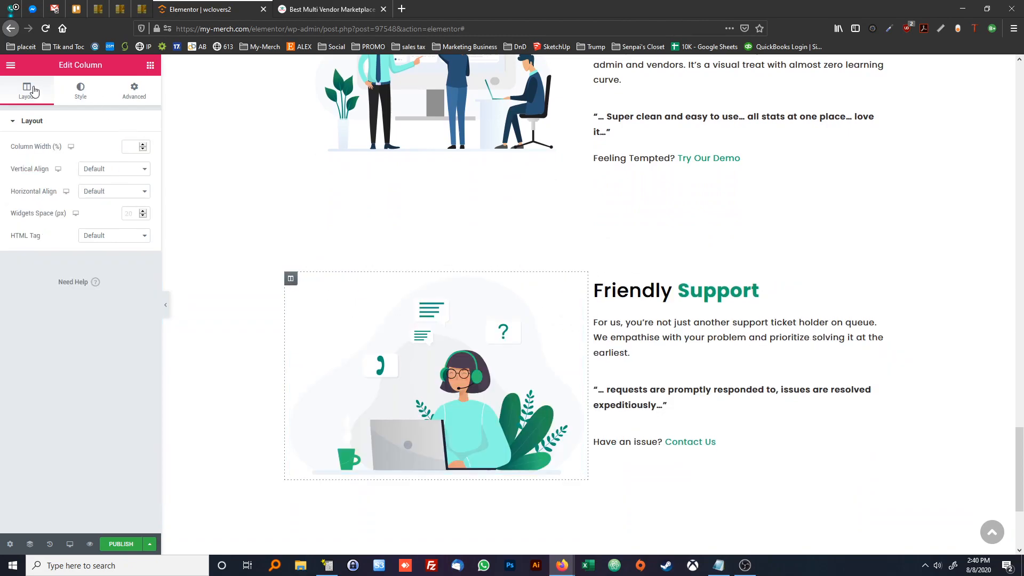
{"action": "left_click", "coordinate": [296, 289]}
{"action": "left_click", "coordinate": [91, 171]}
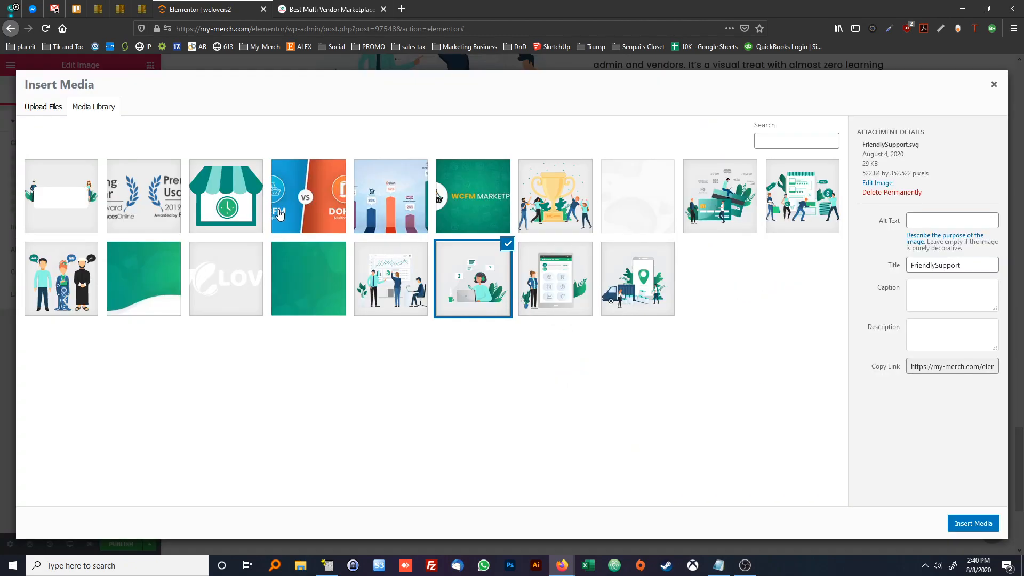
{"action": "left_click", "coordinate": [751, 212]}
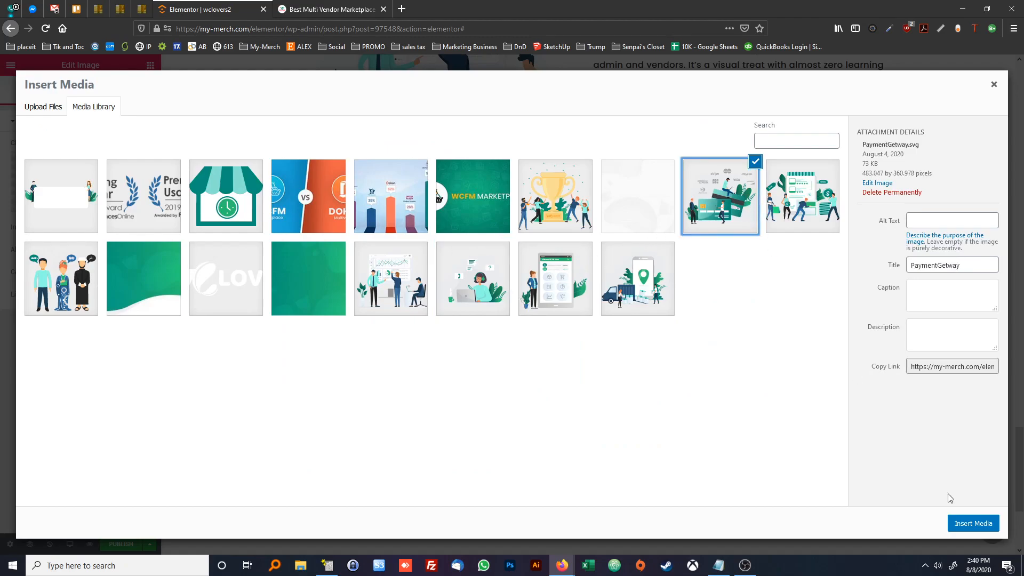
{"action": "left_click", "coordinate": [971, 528]}
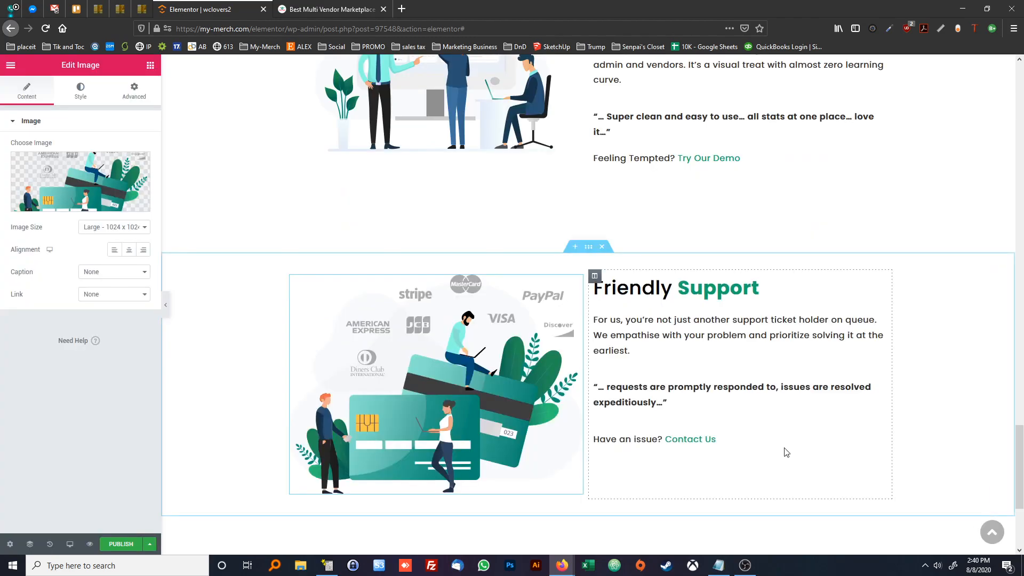
Replace the new section's paragraph with the "With WCFM Marketplace, choose from hundreds of payment gateways" text copied from the reference page
{"action": "left_click", "coordinate": [341, 10]}
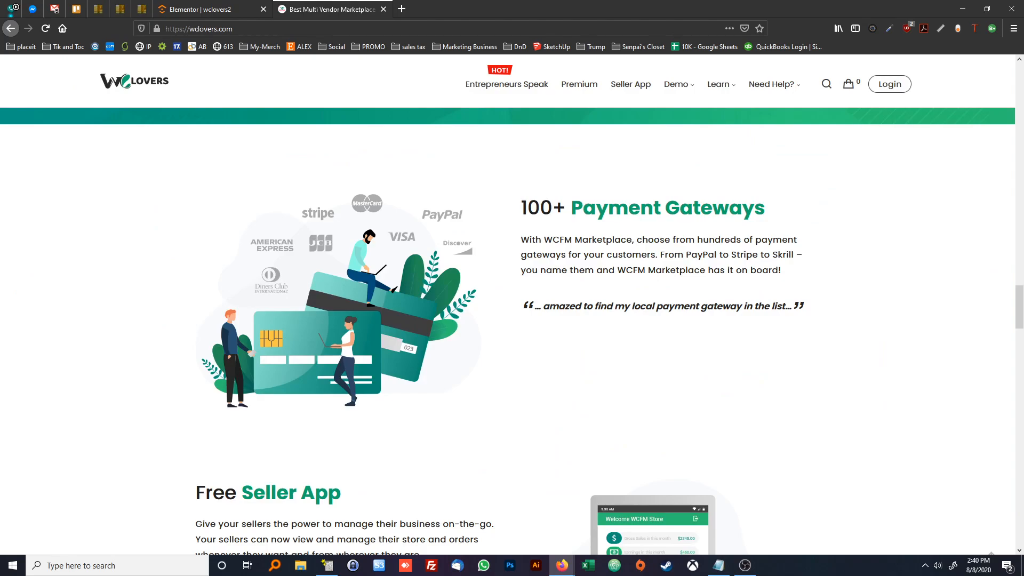
{"action": "triple_click", "coordinate": [577, 258]}
{"action": "key", "text": "ctrl+c"}
{"action": "key", "text": "ctrl+shift+Tab"}
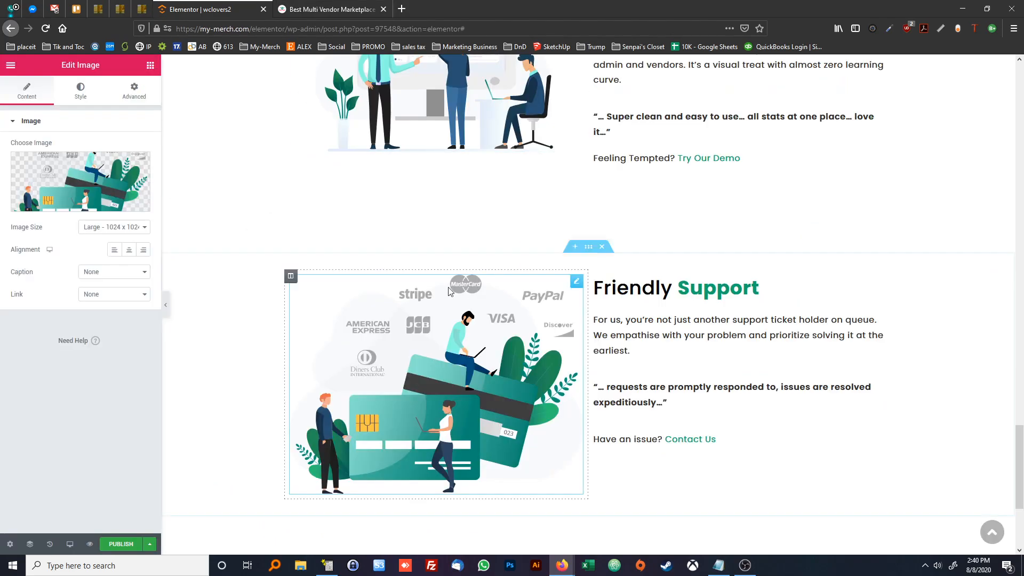
{"action": "left_click", "coordinate": [649, 336]}
{"action": "key", "text": "ctrl+a"}
{"action": "key", "text": "ctrl+v"}
Change the new section's heading to "100+ Payment Gateways", with "Payment Gateways" inside the link and bold tags
{"action": "left_click", "coordinate": [635, 294]}
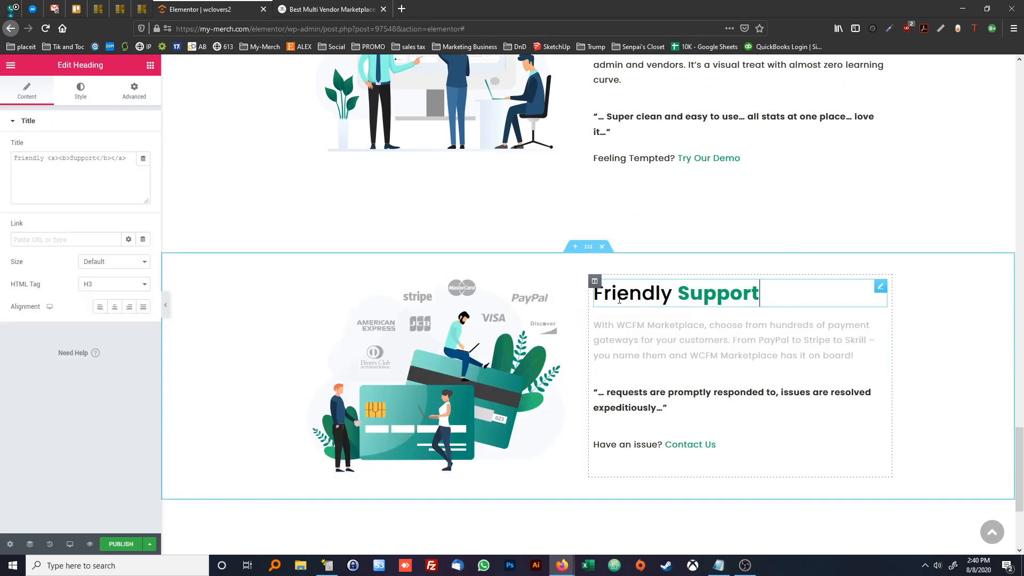
{"action": "double_click", "coordinate": [29, 158]}
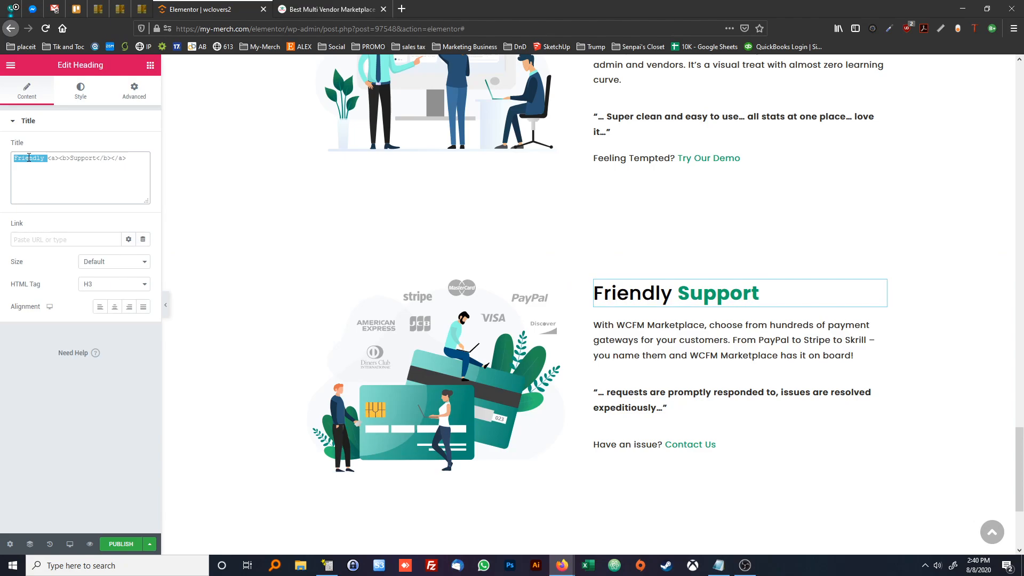
{"action": "type", "text": "100+ <a><b>"}
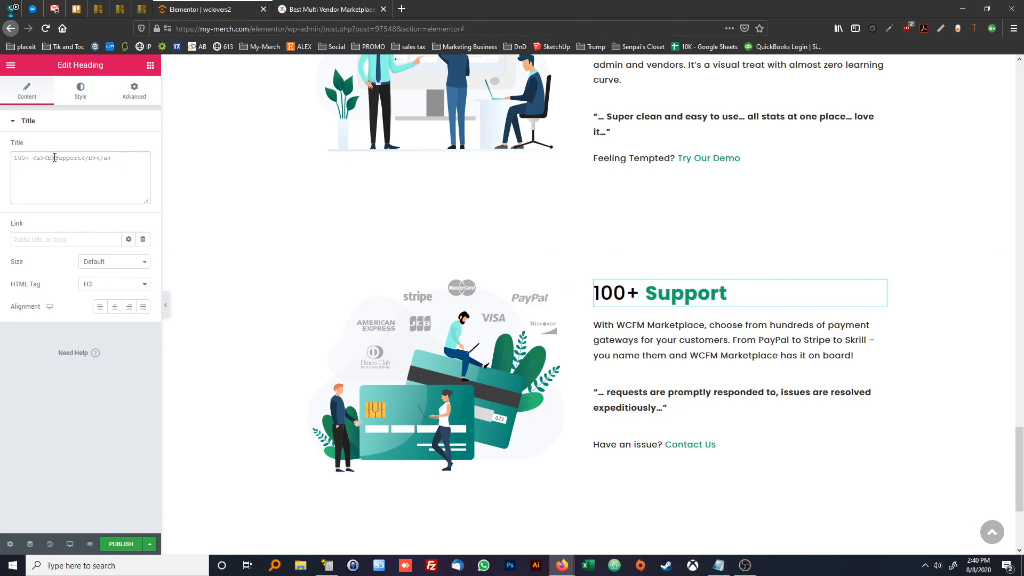
{"action": "type", "text": "Payment Ga"}
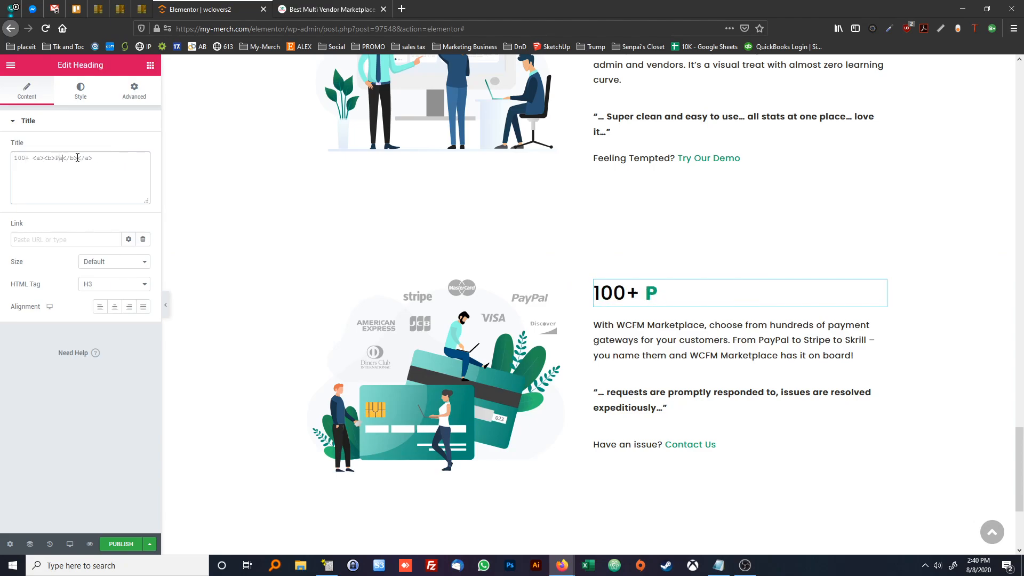
{"action": "type", "text": "teways"}
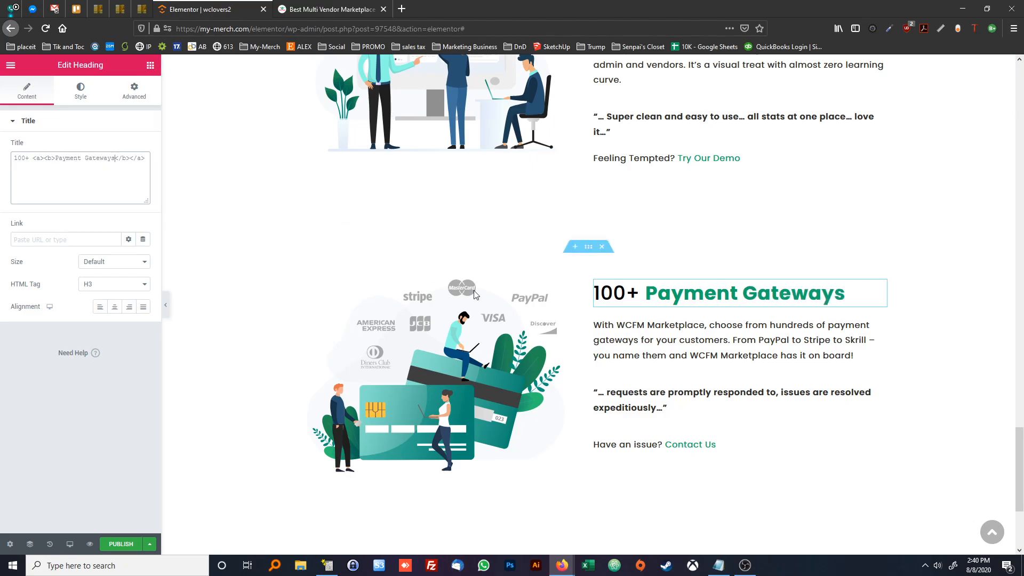
Replace the Payment Gateways section's quote with "… amazed to find my local payment gateway in the list…" from the reference page, in quotation marks
{"action": "left_click", "coordinate": [324, 6]}
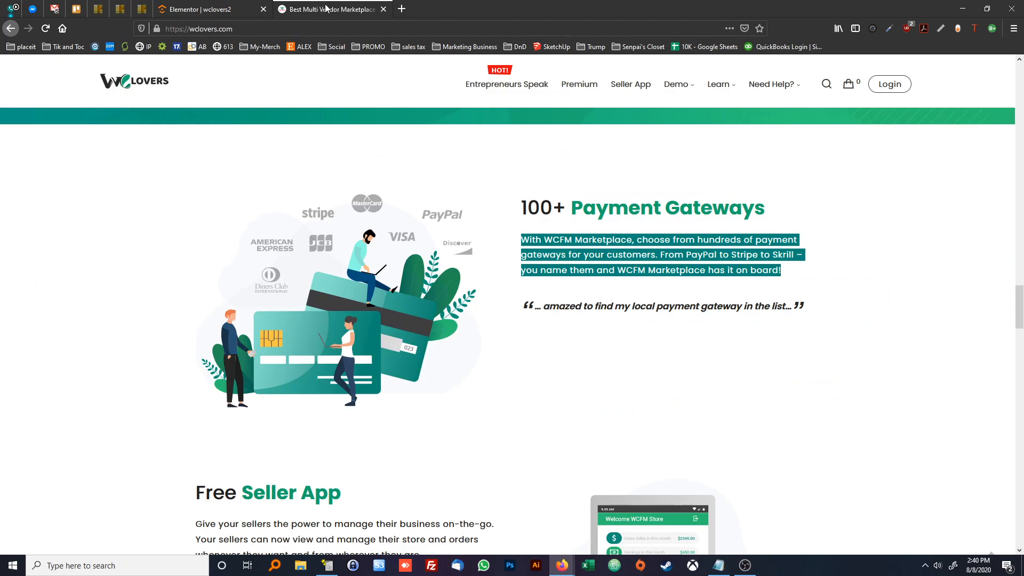
{"action": "triple_click", "coordinate": [578, 305]}
{"action": "key", "text": "ctrl+c"}
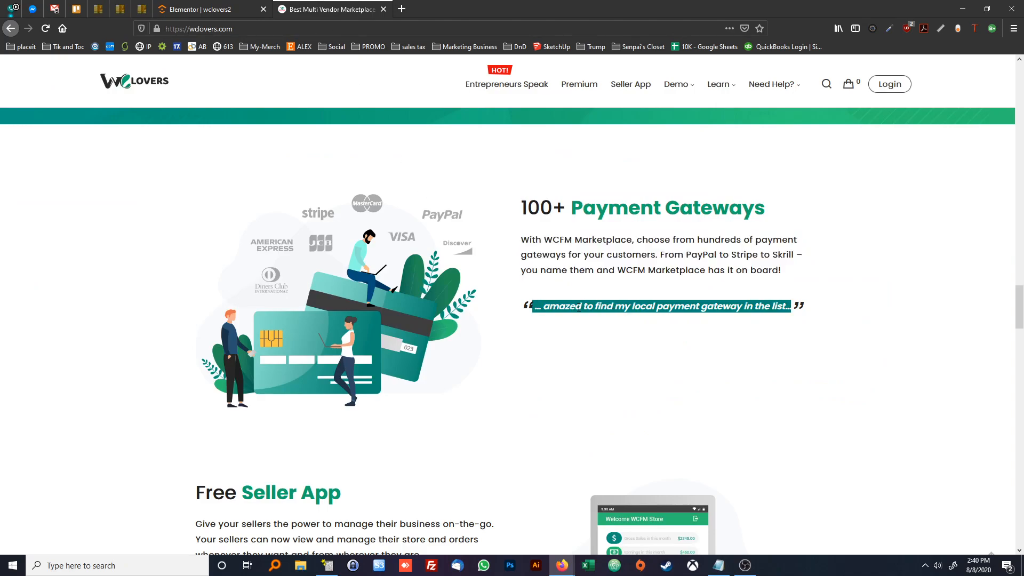
{"action": "left_click", "coordinate": [256, 10]}
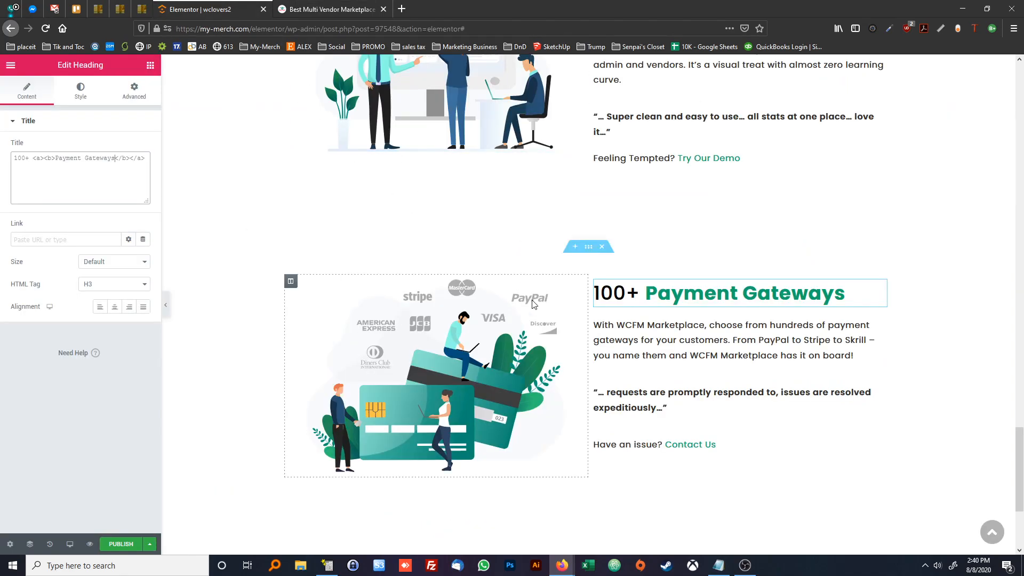
{"action": "left_click", "coordinate": [624, 399]}
{"action": "left_click", "coordinate": [125, 152]}
{"action": "key", "text": "ctrl+a"}
{"action": "type", "text": "\""}
{"action": "key", "text": "ctrl+v"}
{"action": "type", "text": "\""}
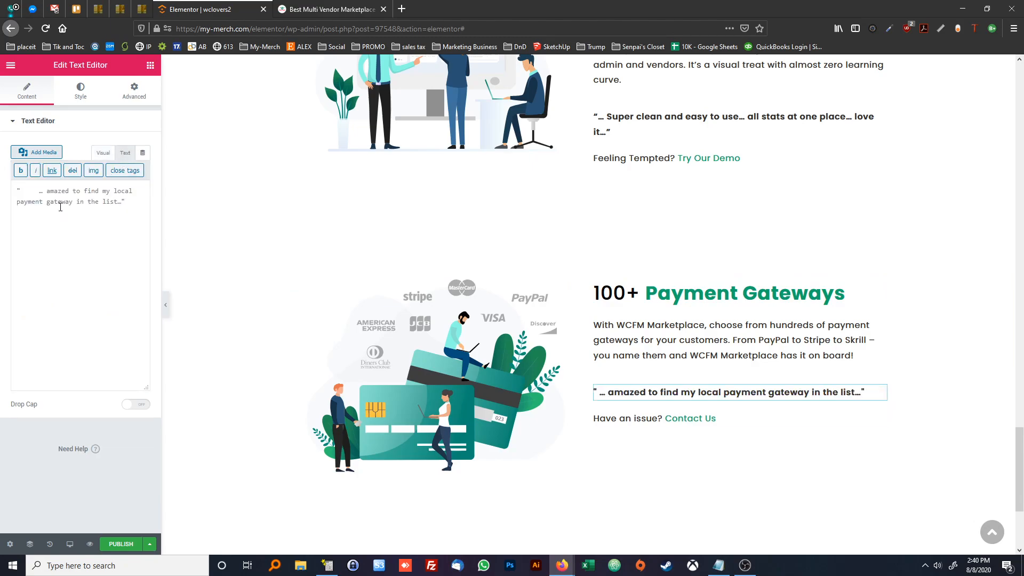
{"action": "left_click", "coordinate": [725, 368]}
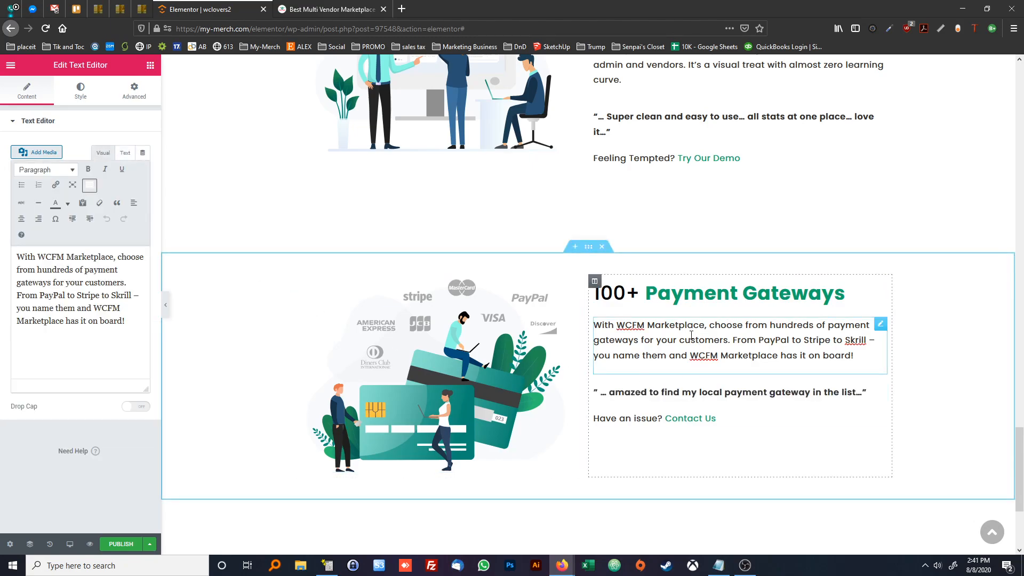
Compare the Payment Gateways block with the reference page and delete its "Have an issue? Contact Us" line
{"action": "scroll", "coordinate": [692, 336], "scroll_direction": "down", "scroll_amount": 2}
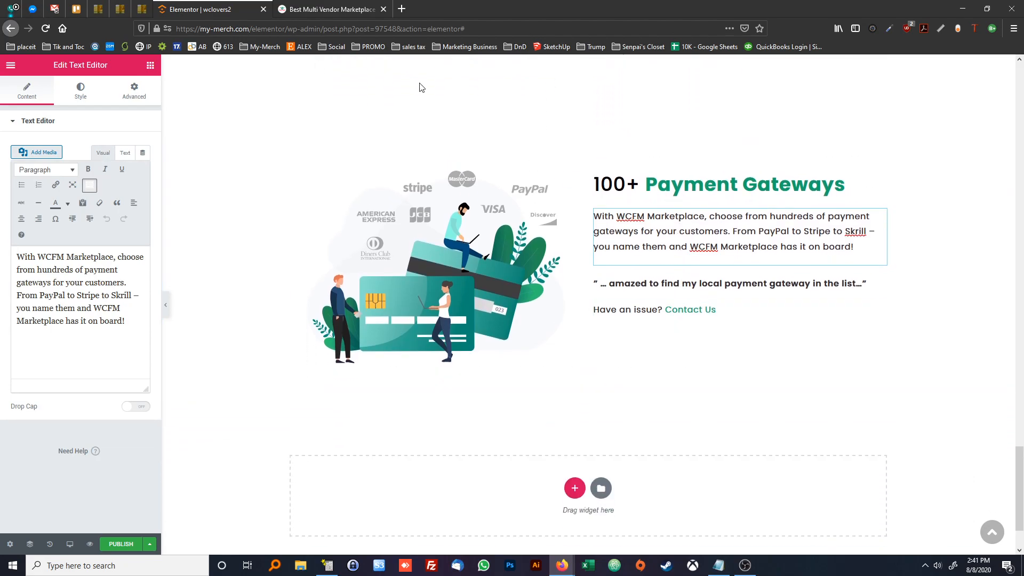
{"action": "left_click", "coordinate": [329, 11]}
{"action": "left_click", "coordinate": [587, 328]}
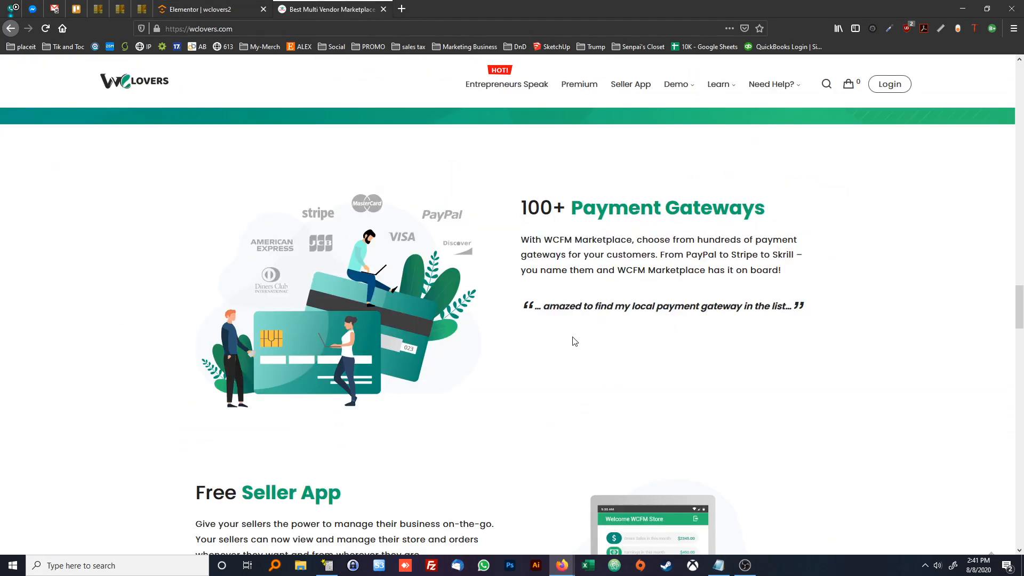
{"action": "left_click", "coordinate": [206, 9]}
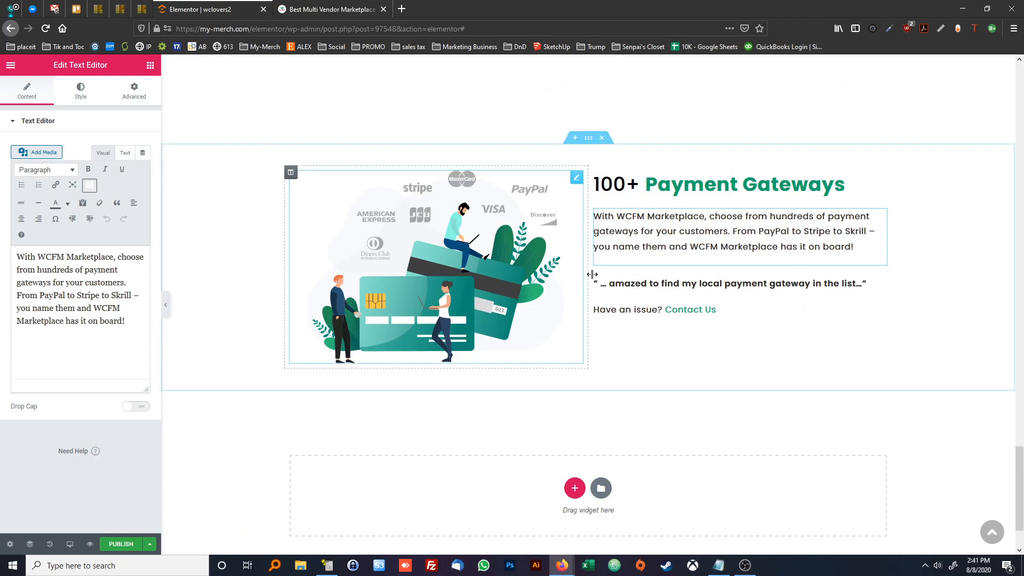
{"action": "left_click", "coordinate": [642, 310]}
{"action": "right_click", "coordinate": [643, 311]}
{"action": "left_click", "coordinate": [687, 464]}
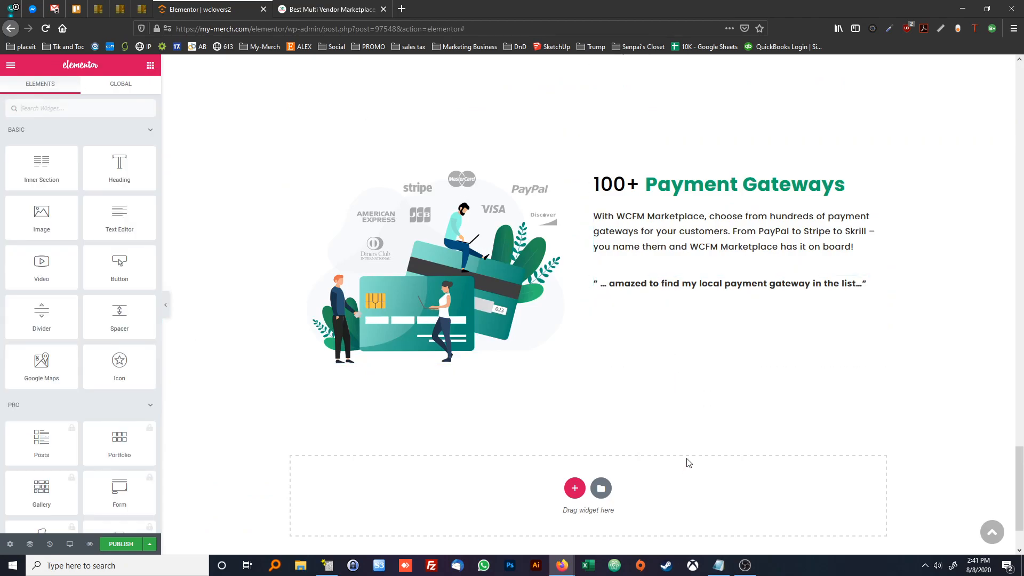
Insert the wcLovers2Col template below the Payment Gateways section without importing its document settings
{"action": "scroll", "coordinate": [646, 392], "scroll_direction": "up", "scroll_amount": 2}
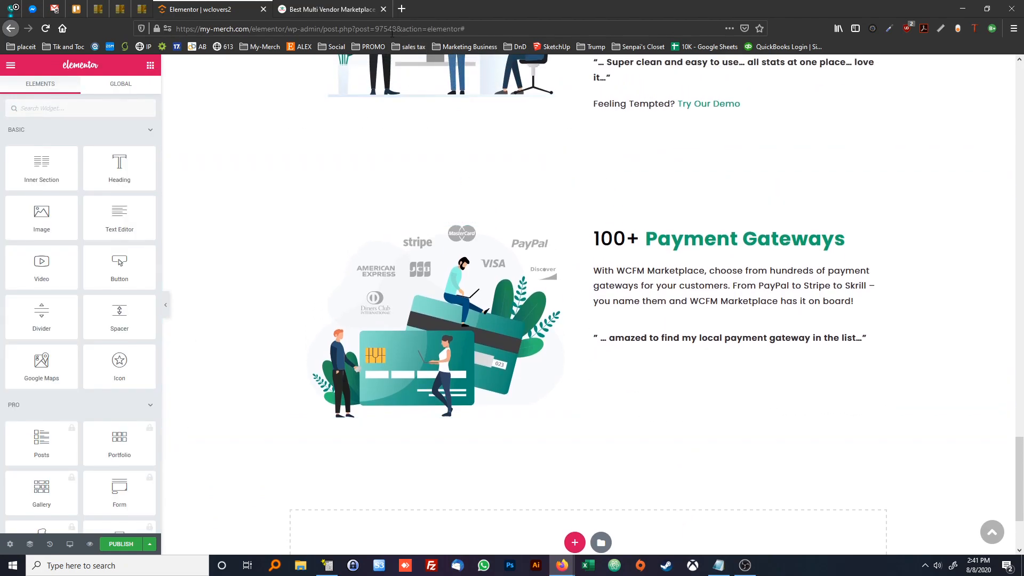
{"action": "left_click", "coordinate": [341, 10]}
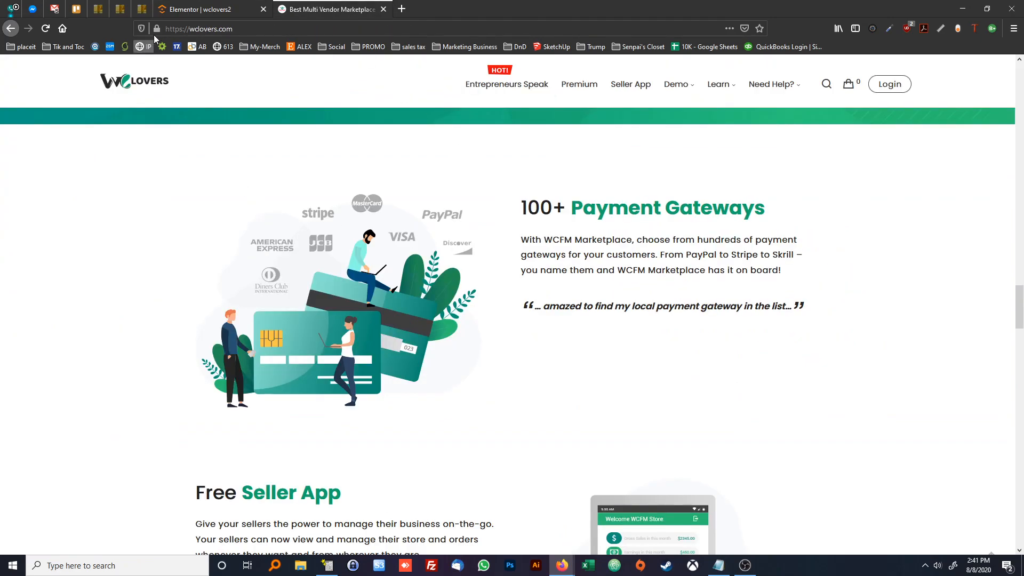
{"action": "left_click", "coordinate": [178, 10]}
{"action": "scroll", "coordinate": [479, 293], "scroll_direction": "down", "scroll_amount": 3}
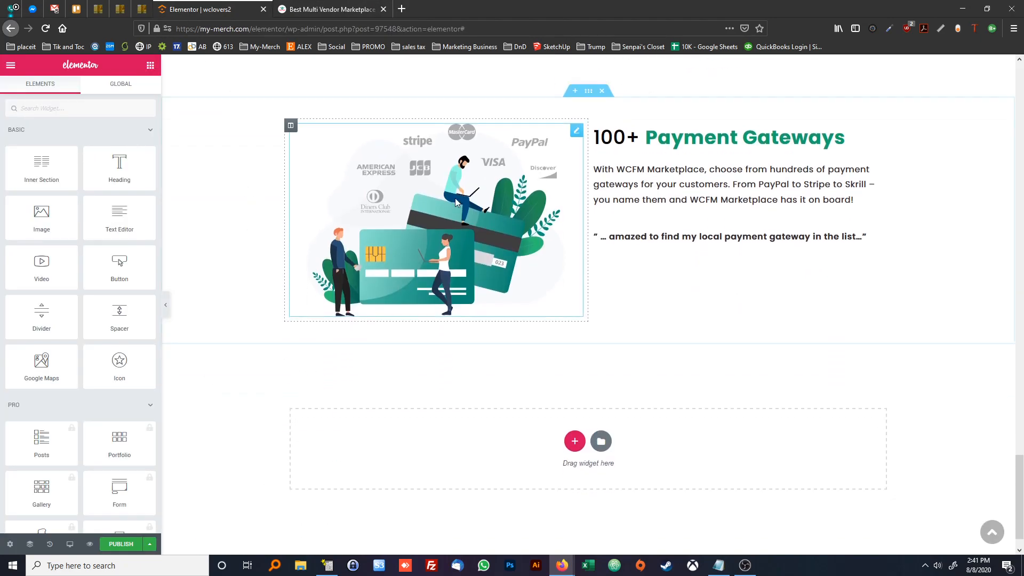
{"action": "left_click", "coordinate": [601, 404]}
{"action": "scroll", "coordinate": [714, 389], "scroll_direction": "down", "scroll_amount": 10}
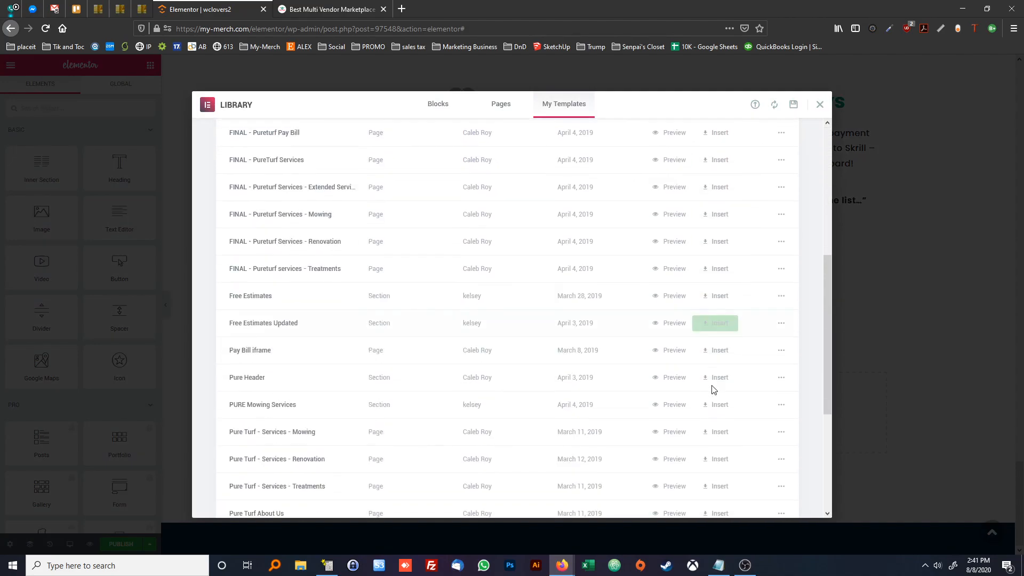
{"action": "left_click", "coordinate": [717, 458]}
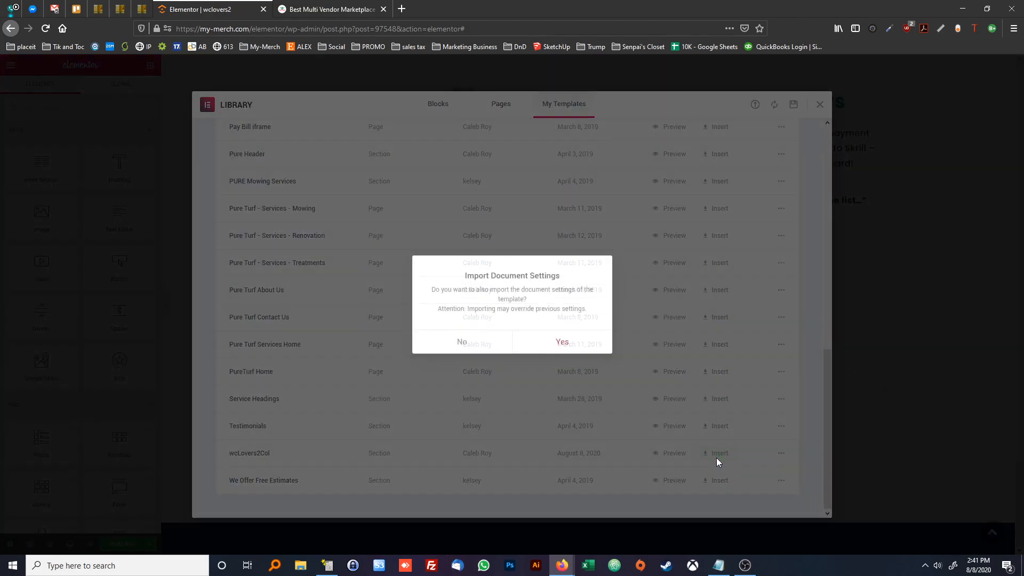
{"action": "left_click", "coordinate": [488, 345]}
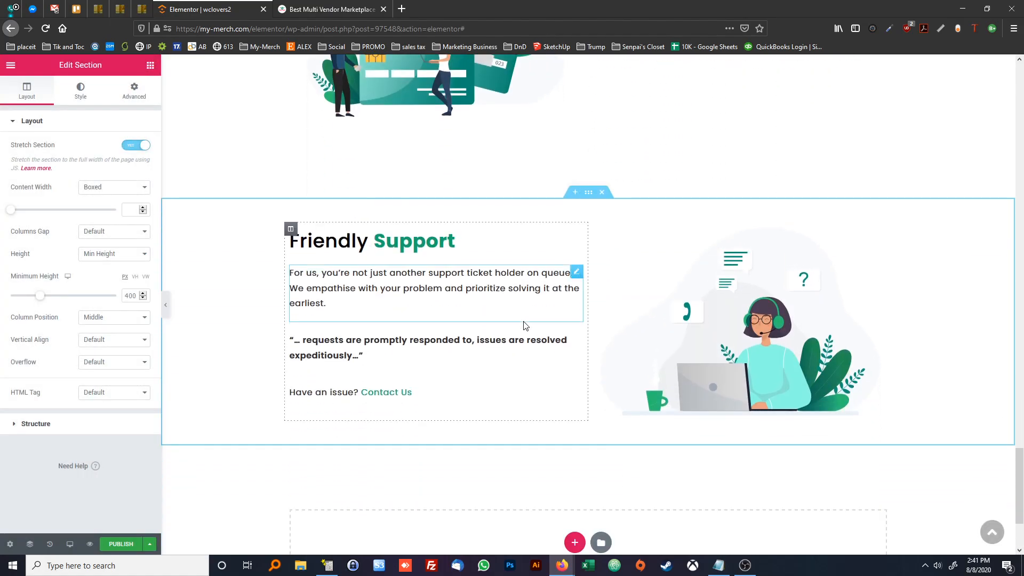
Copy the Seller App paragraph from the reference page and change the new section's heading to "Free Seller App", keeping "Seller App" inside the link and bold tags
{"action": "key", "text": "ctrl+Tab"}
{"action": "scroll", "coordinate": [408, 279], "scroll_direction": "down", "scroll_amount": 5}
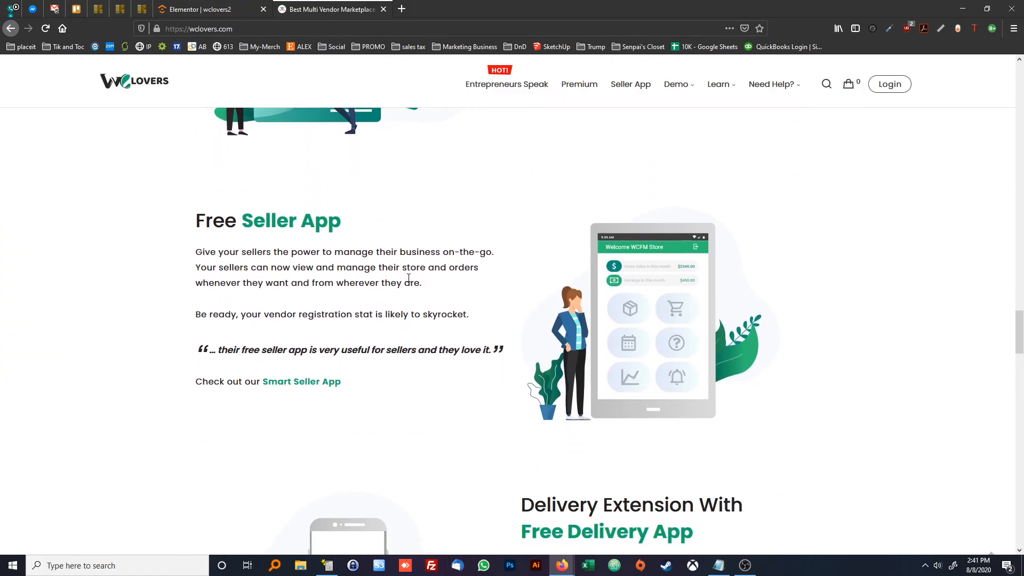
{"action": "triple_click", "coordinate": [301, 271]}
{"action": "key", "text": "ctrl+c"}
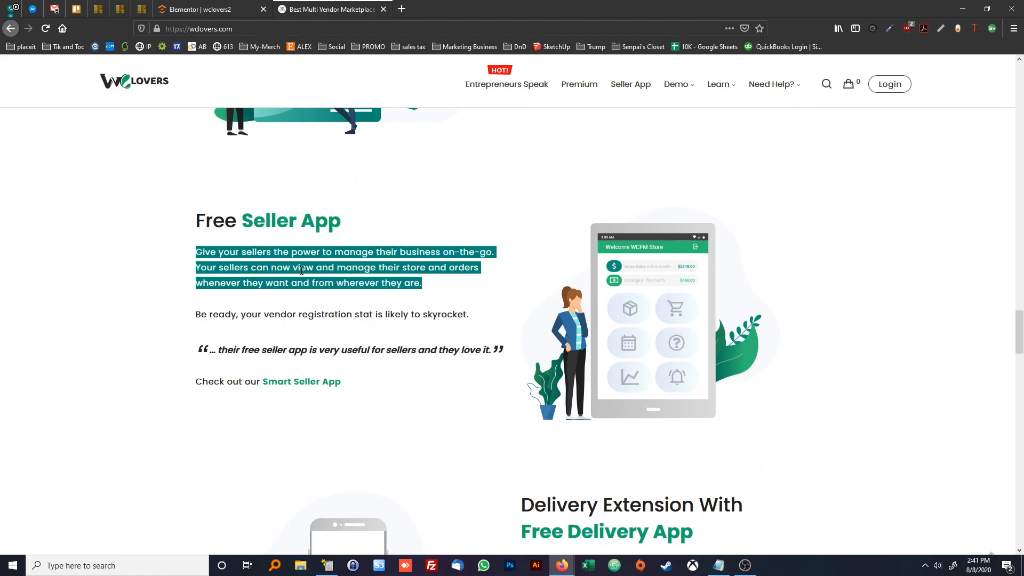
{"action": "left_click", "coordinate": [447, 261]}
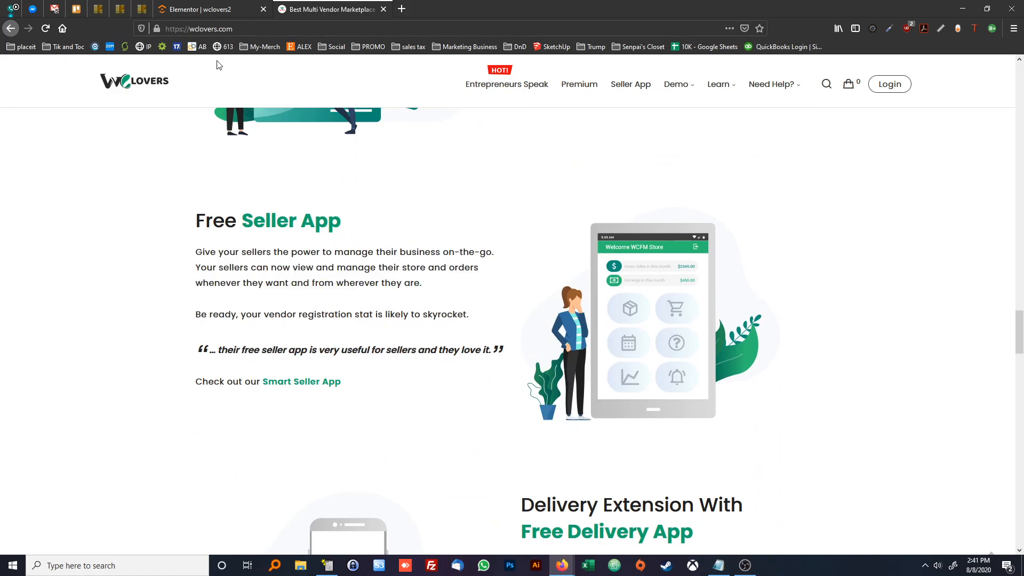
{"action": "left_click", "coordinate": [196, 9]}
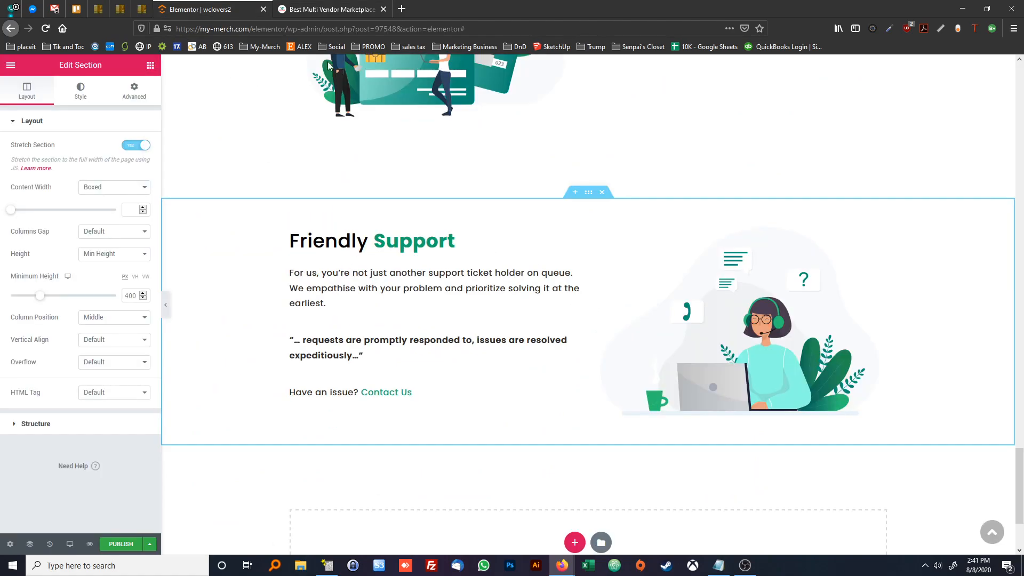
{"action": "left_click", "coordinate": [345, 240]}
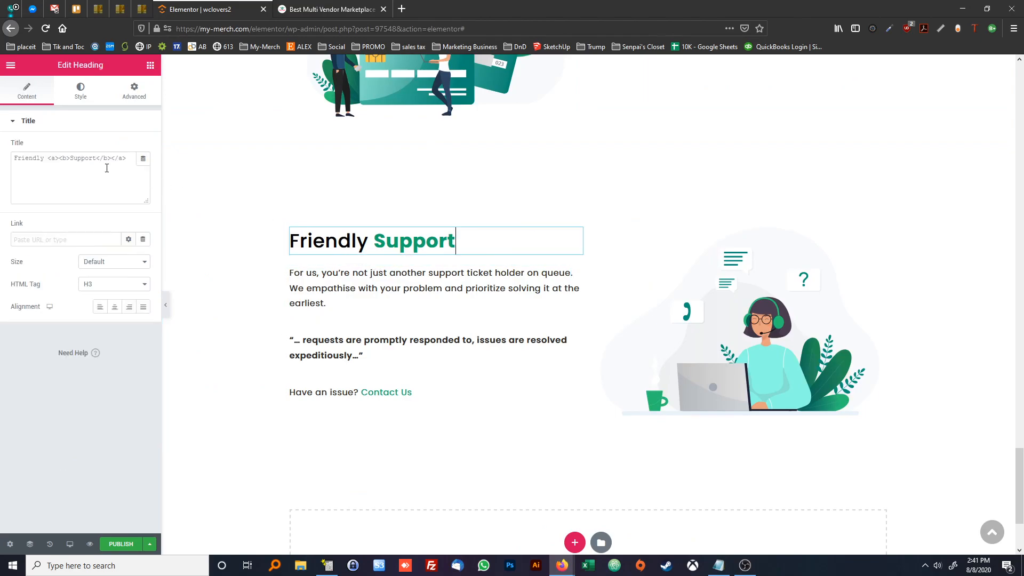
{"action": "double_click", "coordinate": [46, 153]}
{"action": "type", "text": "Free <a><b>"}
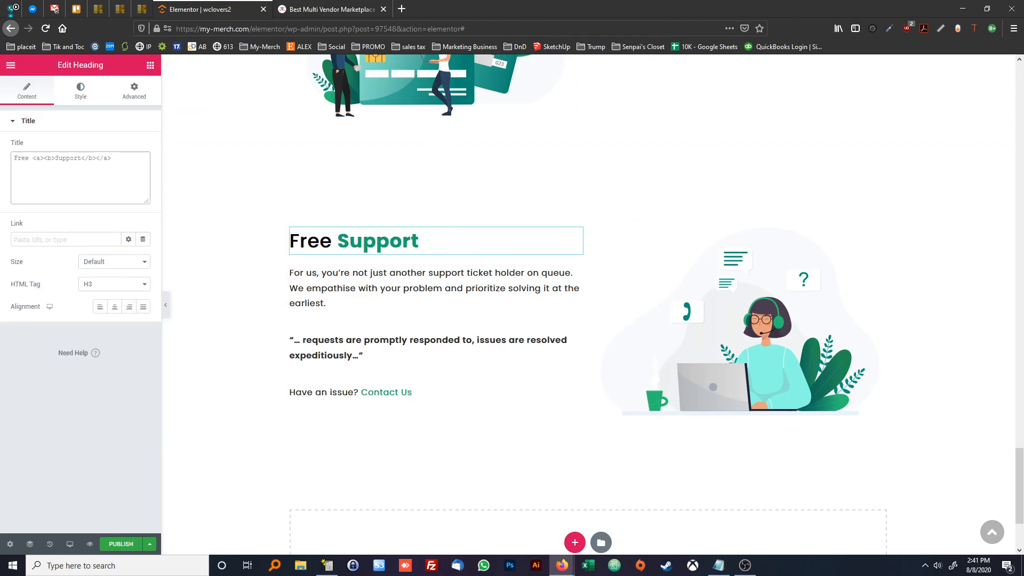
{"action": "type", "text": "Seller App"}
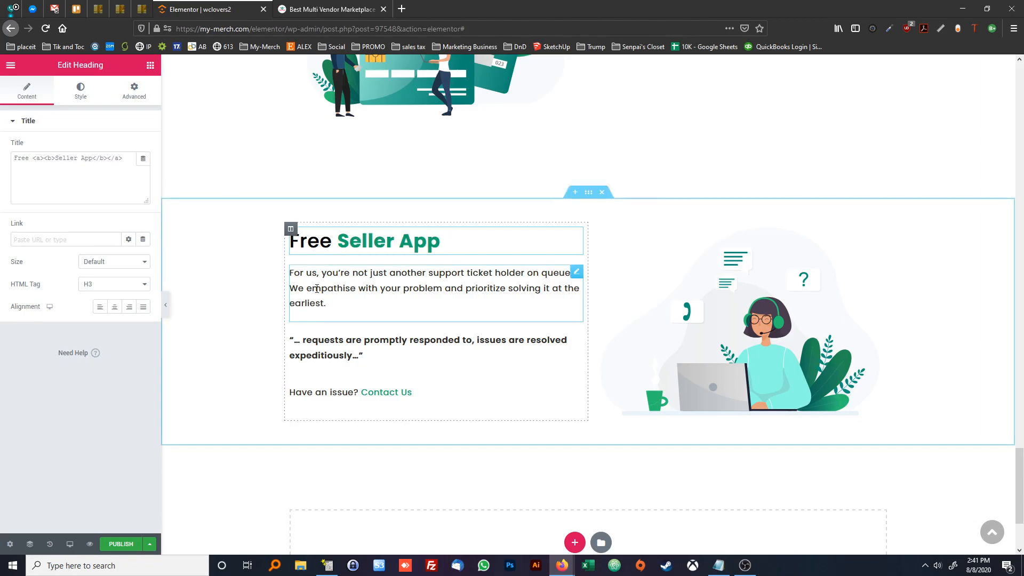
Replace the Free Seller App section's paragraph with the copied "Give your sellers the power to manage their business on-the-go" text
{"action": "left_click", "coordinate": [315, 288]}
{"action": "triple_click", "coordinate": [94, 273]}
{"action": "key", "text": "ctrl+v"}
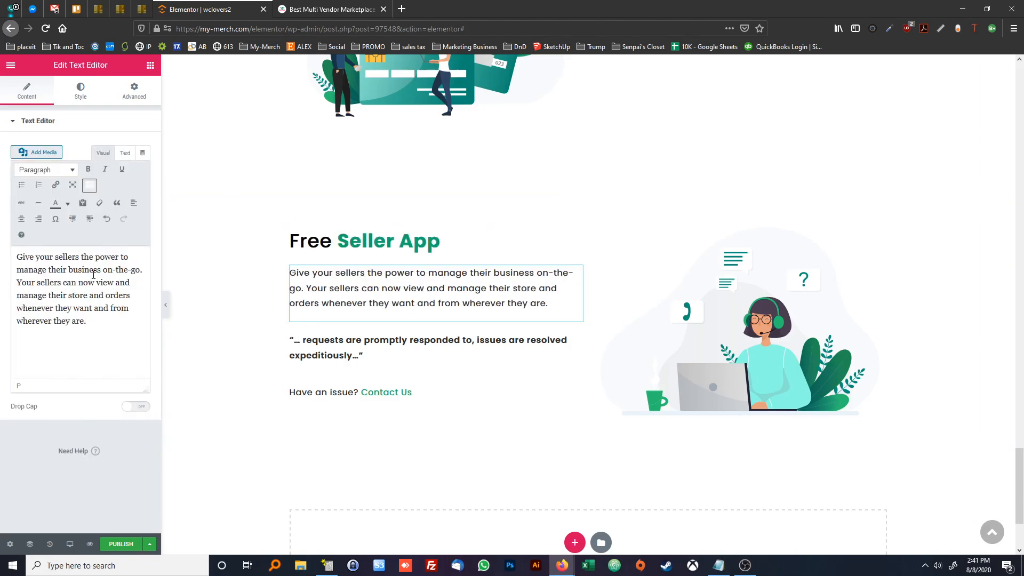
Replace the Free Seller App section's quote with "… their free seller app is very useful for sellers and they love it." from the reference page
{"action": "left_click", "coordinate": [305, 11]}
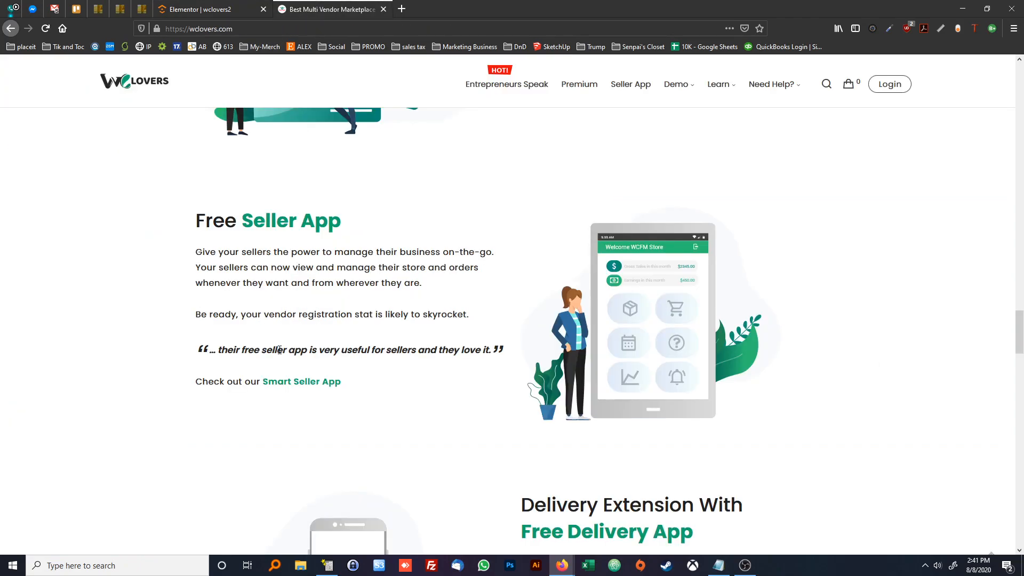
{"action": "triple_click", "coordinate": [279, 350]}
{"action": "left_click", "coordinate": [197, 9]}
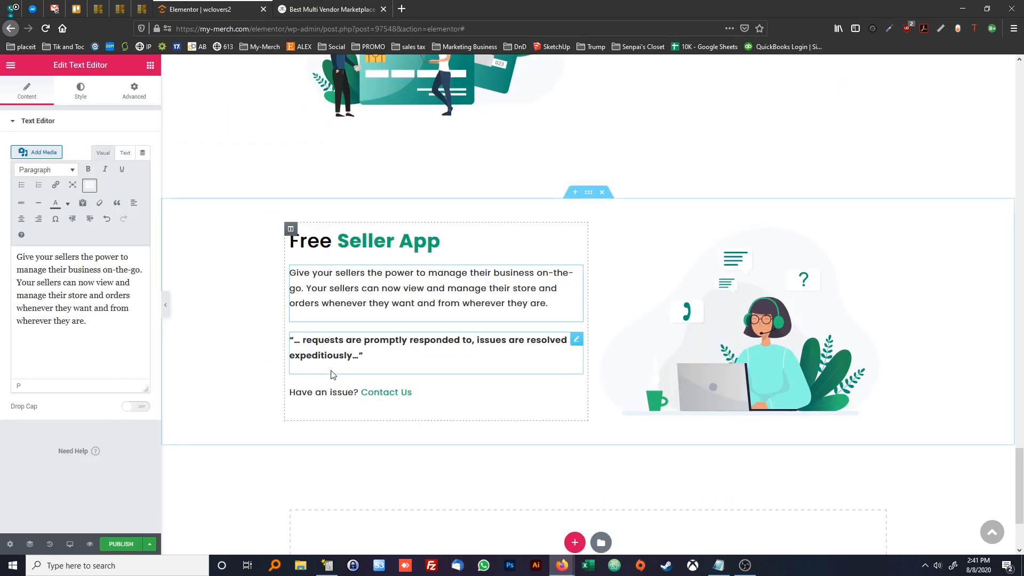
{"action": "left_click", "coordinate": [331, 352]}
{"action": "left_click", "coordinate": [125, 153]}
{"action": "key", "text": "ctrl+a"}
{"action": "type", "text": "\"     … their free seller app is very useful for sellers and they love it.\""}
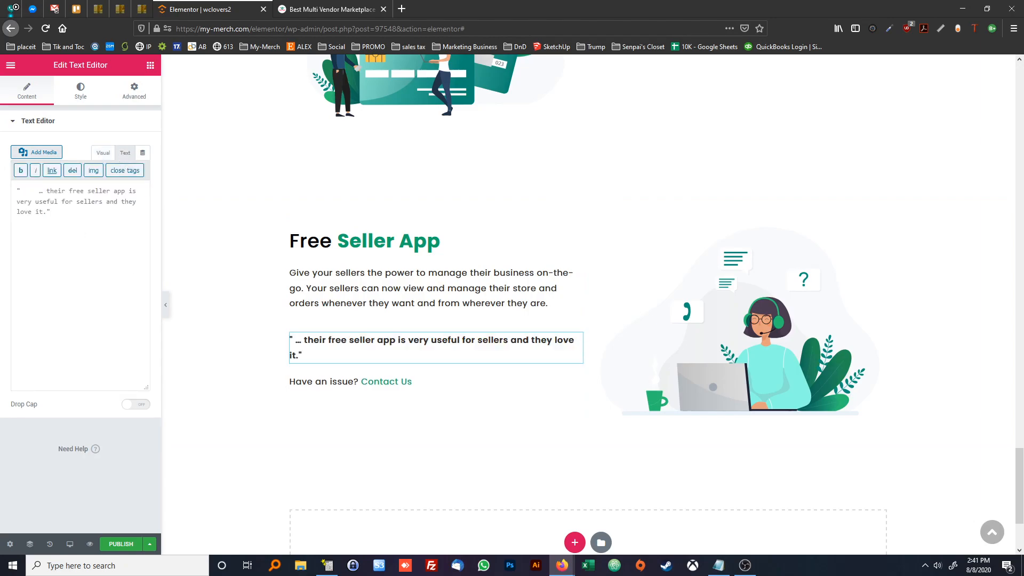
Change the section's closing line to "Check out our Smart Seller App" to match the reference page, keeping "Smart Seller App" as the link
{"action": "left_click", "coordinate": [314, 10]}
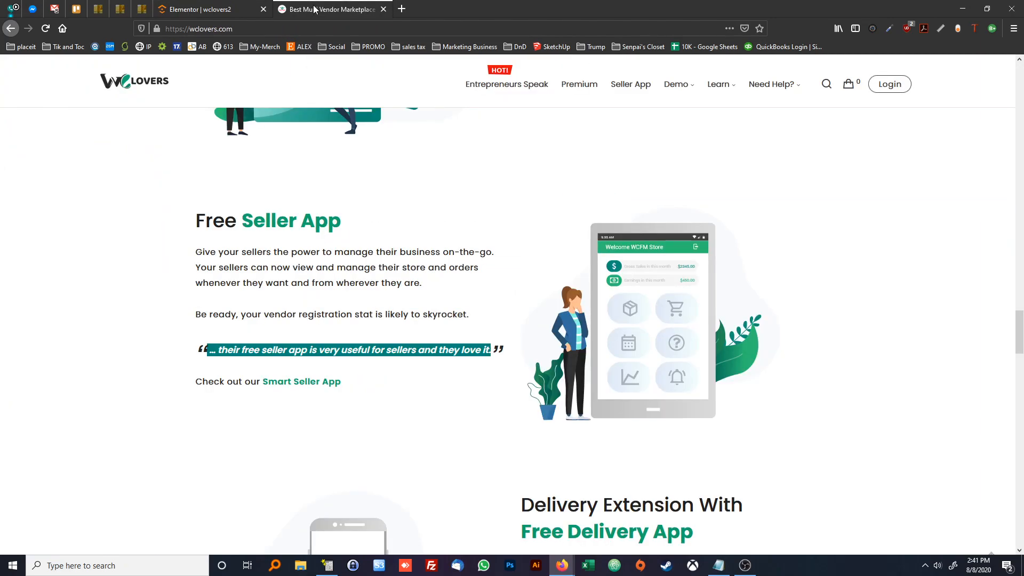
{"action": "left_click", "coordinate": [234, 384]}
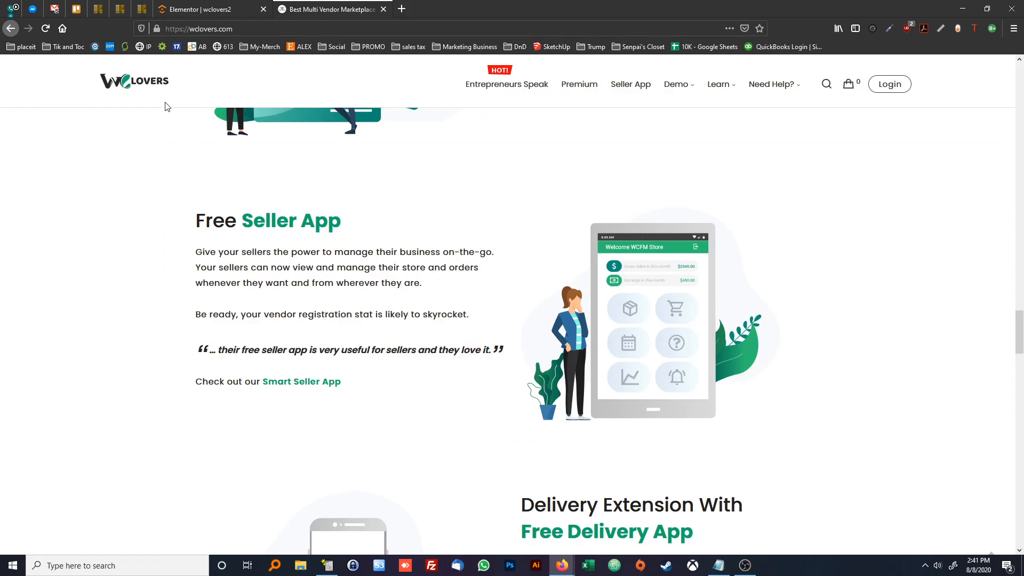
{"action": "left_click", "coordinate": [200, 13]}
{"action": "left_click", "coordinate": [323, 384]}
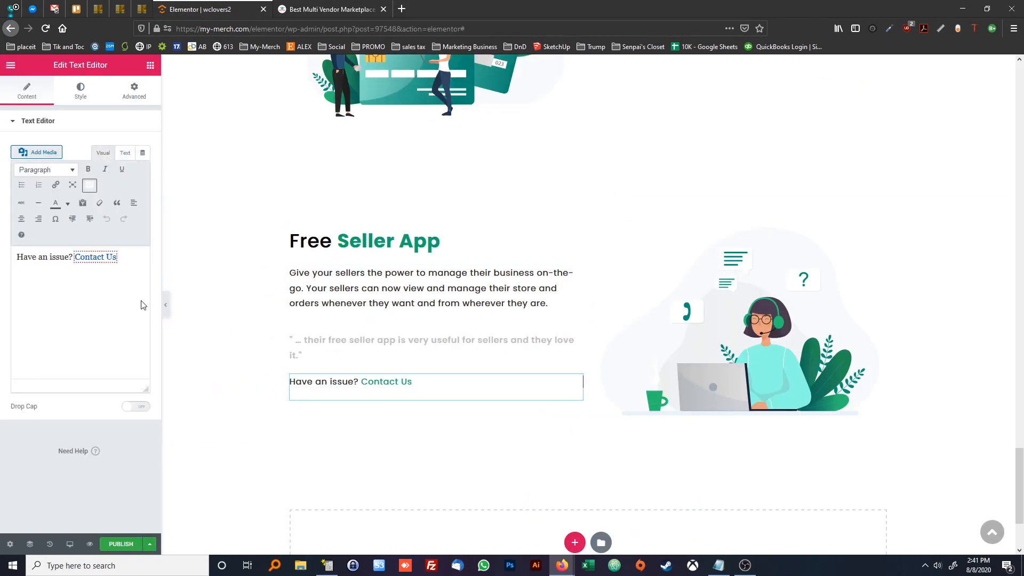
{"action": "left_click_drag", "start_coordinate": [71, 260], "coordinate": [16, 257]}
{"action": "type", "text": "Check "}
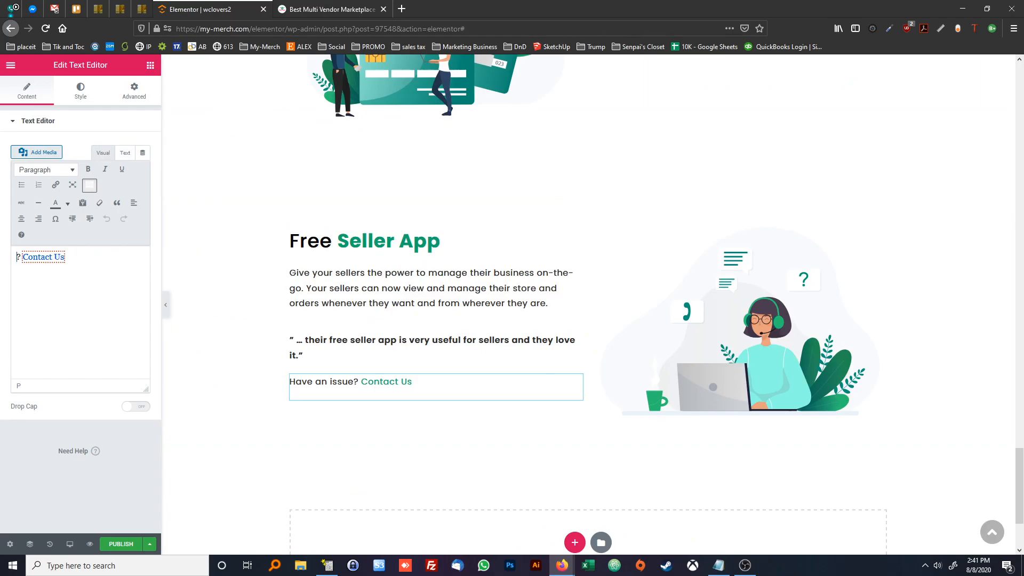
{"action": "type", "text": "out our"}
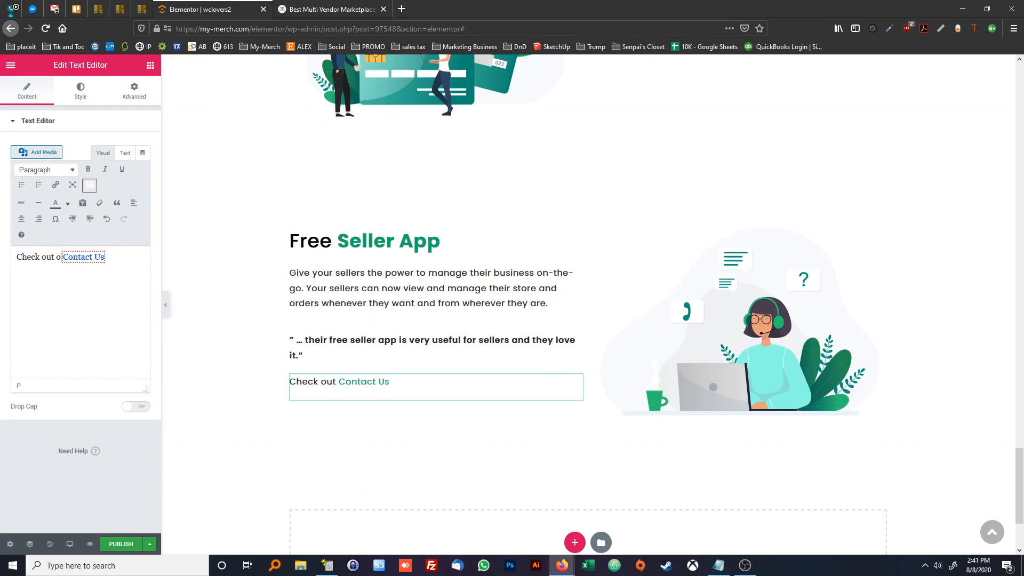
{"action": "triple_click", "coordinate": [89, 258]}
{"action": "left_click_drag", "start_coordinate": [116, 258], "coordinate": [89, 257]}
{"action": "type", "text": "Sm"}
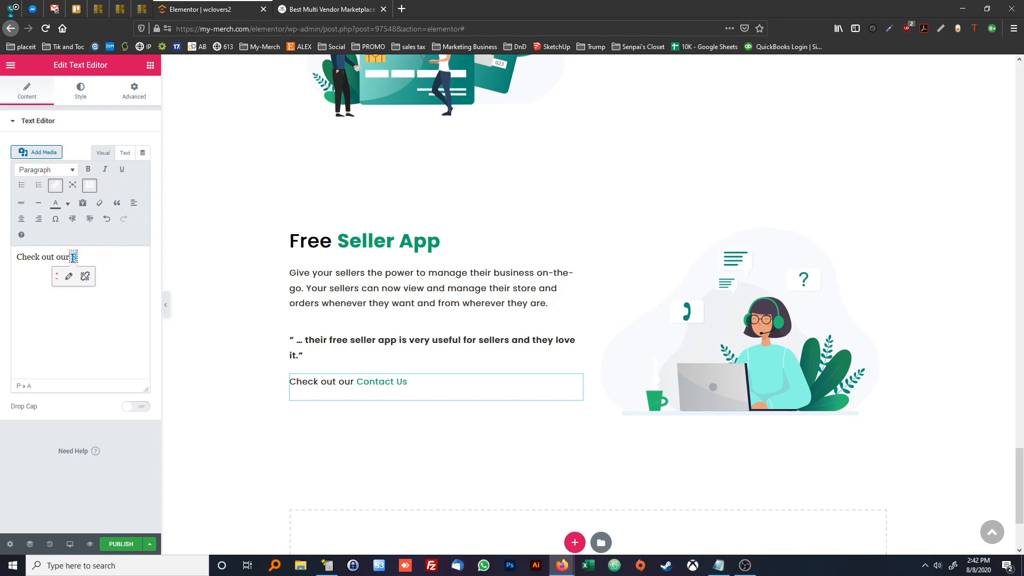
{"action": "type", "text": "art Seller App"}
{"action": "left_click", "coordinate": [389, 296]}
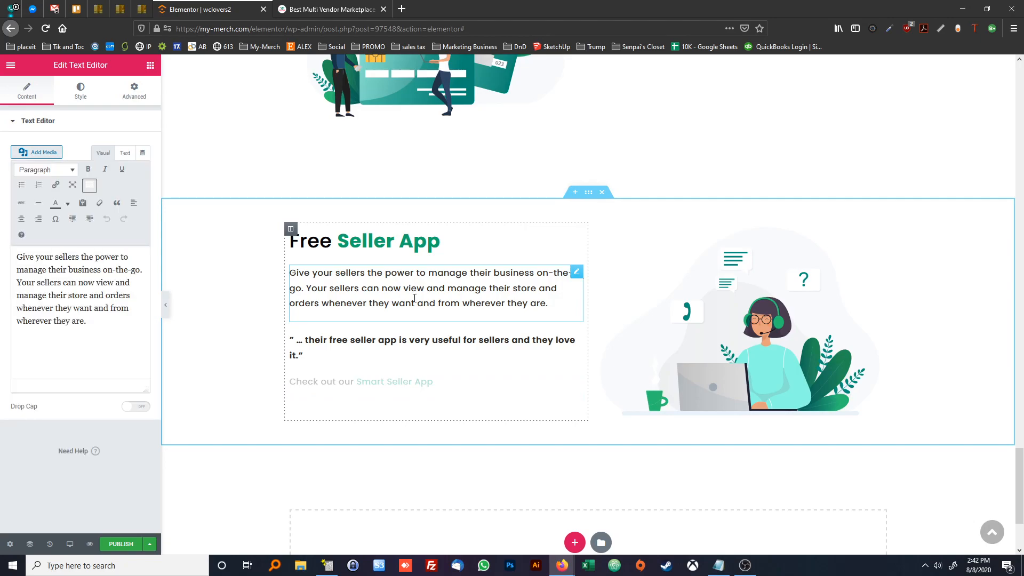
Replace the Free Seller App section's illustration with FreeSellerApp.svg from the media library
{"action": "left_click", "coordinate": [699, 311]}
{"action": "left_click", "coordinate": [101, 189]}
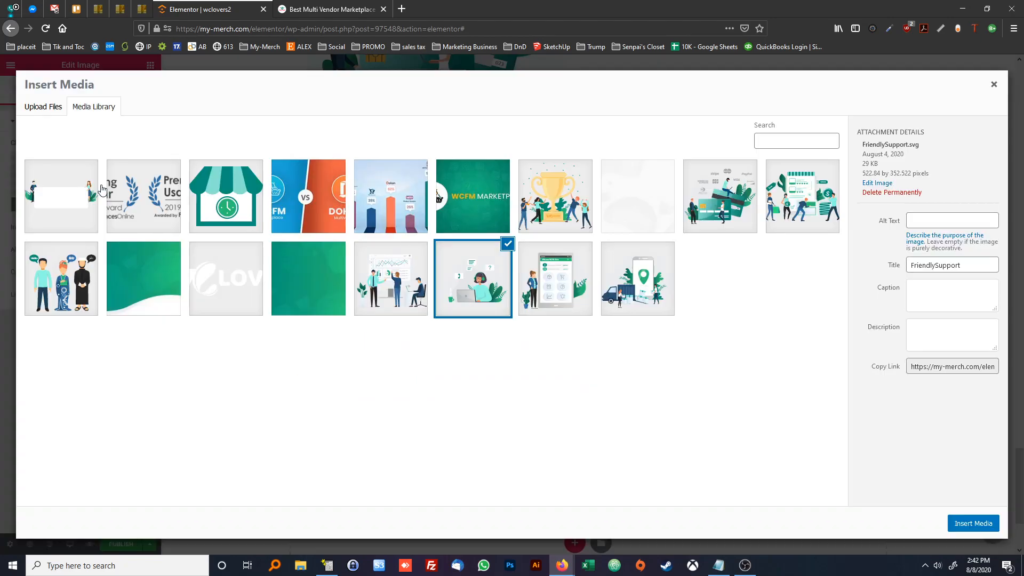
{"action": "left_click", "coordinate": [533, 285]}
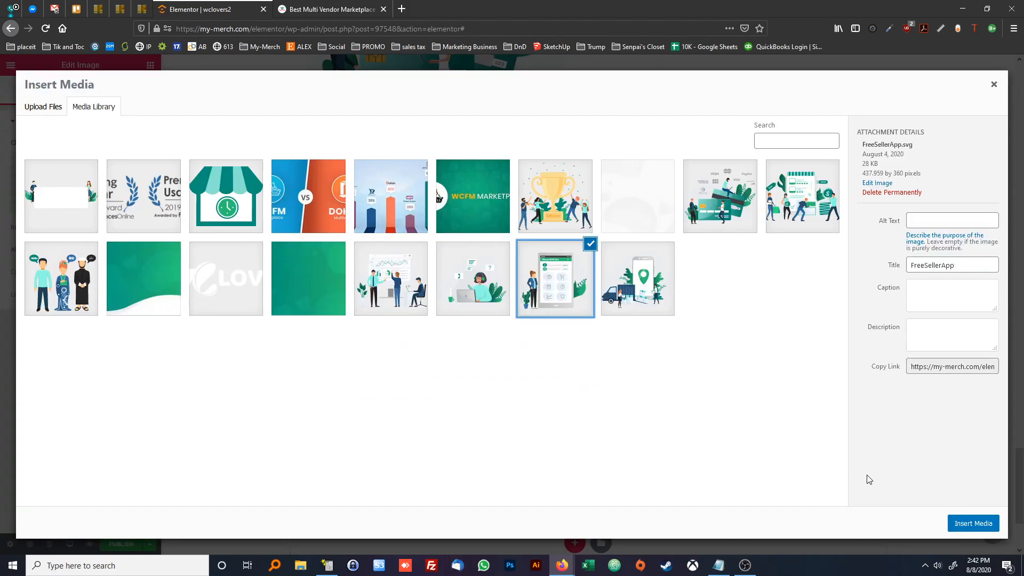
{"action": "left_click", "coordinate": [972, 524]}
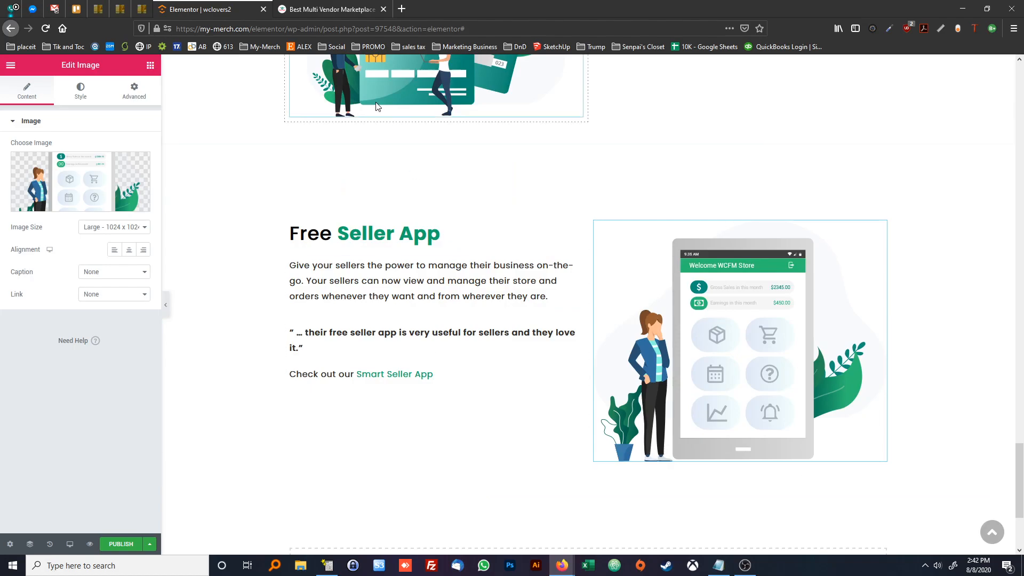
Check the next block on the reference page and insert another wcLovers2Col template below the Free Seller App section, without its document settings
{"action": "left_click", "coordinate": [315, 11]}
{"action": "left_click", "coordinate": [236, 11]}
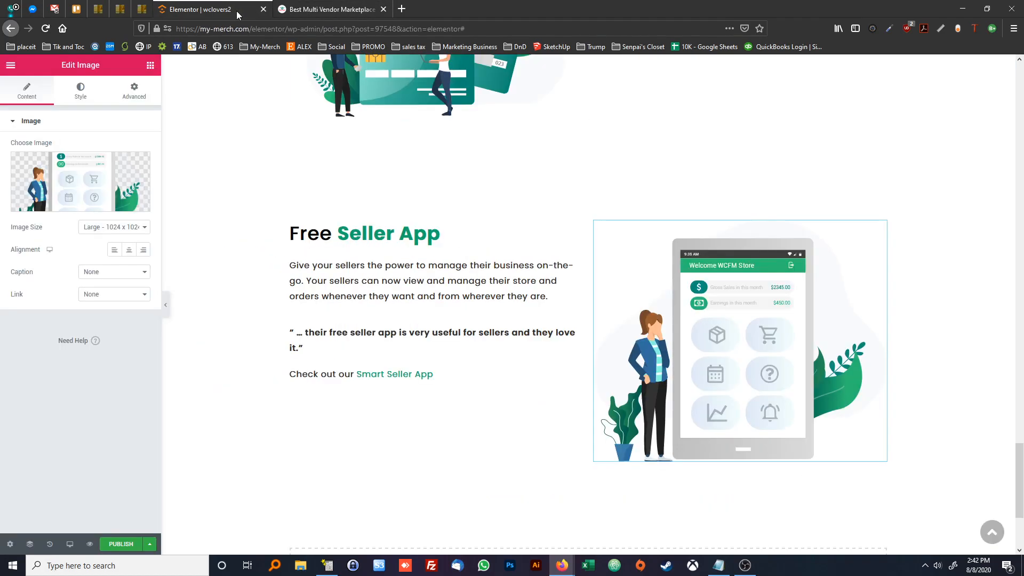
{"action": "left_click", "coordinate": [299, 8]}
{"action": "scroll", "coordinate": [441, 268], "scroll_direction": "down", "scroll_amount": 5}
{"action": "scroll", "coordinate": [440, 268], "scroll_direction": "down", "scroll_amount": 4}
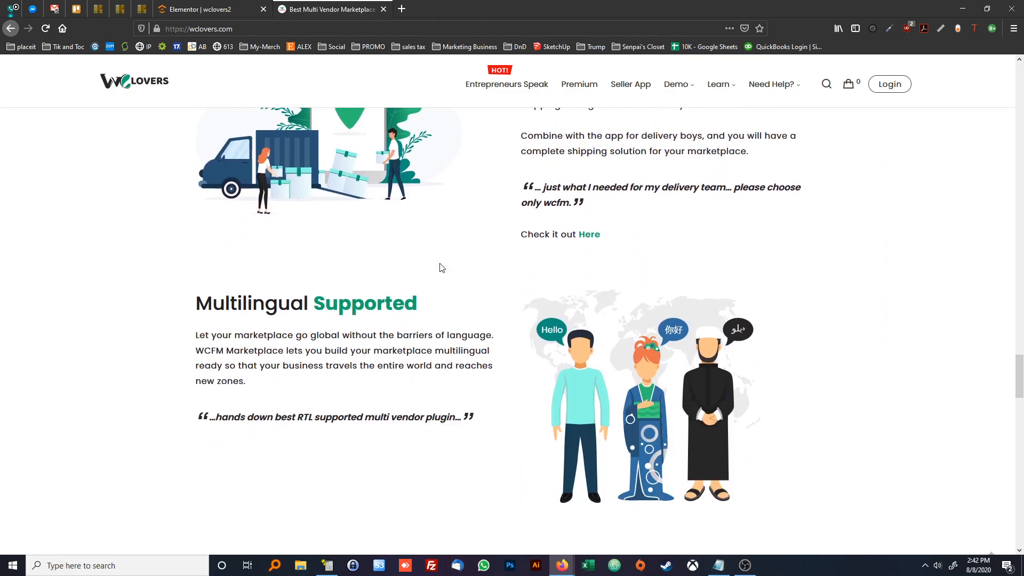
{"action": "scroll", "coordinate": [441, 268], "scroll_direction": "up", "scroll_amount": 3}
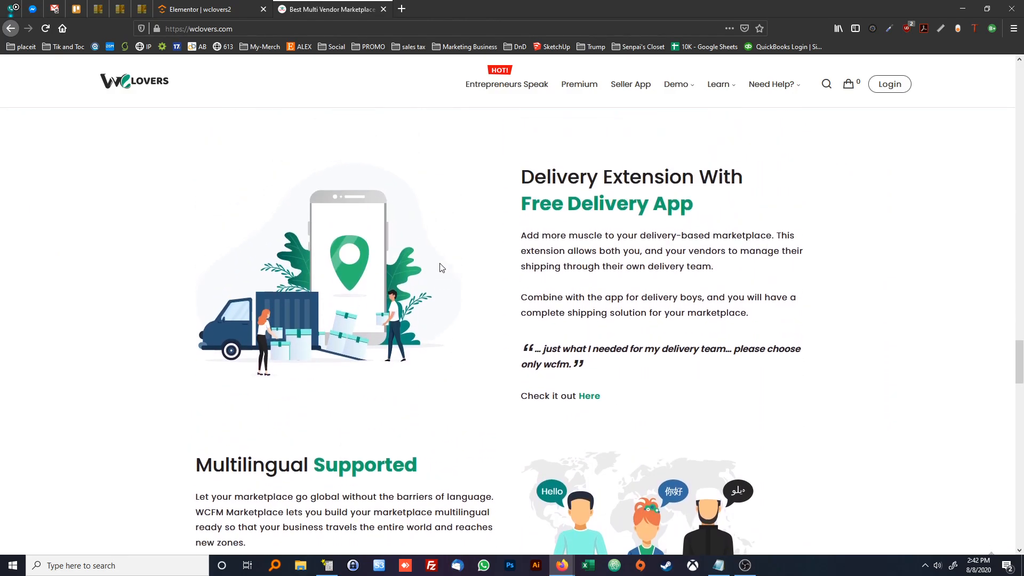
{"action": "left_click", "coordinate": [203, 10]}
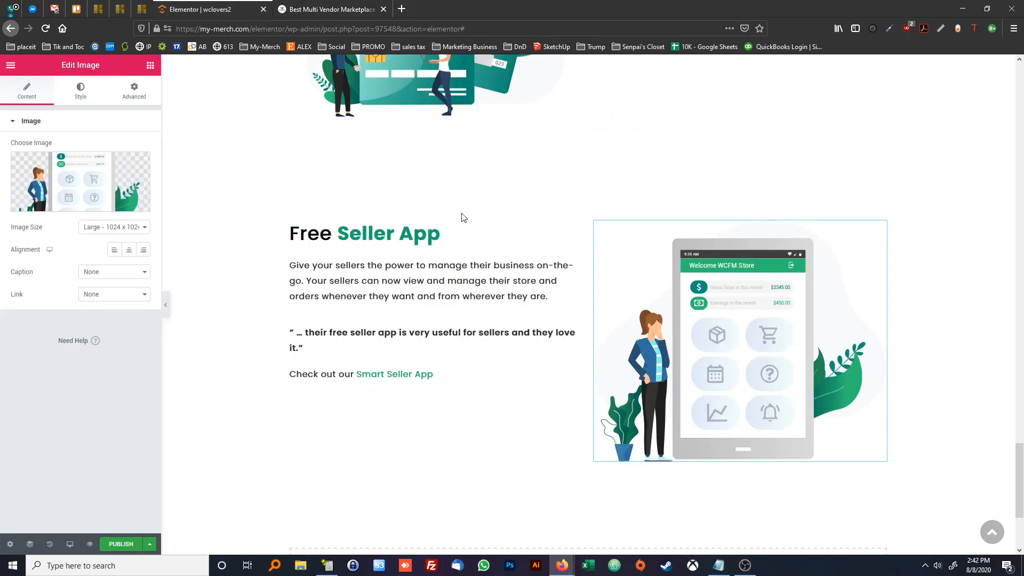
{"action": "scroll", "coordinate": [576, 256], "scroll_direction": "down", "scroll_amount": 3}
{"action": "left_click", "coordinate": [602, 406]}
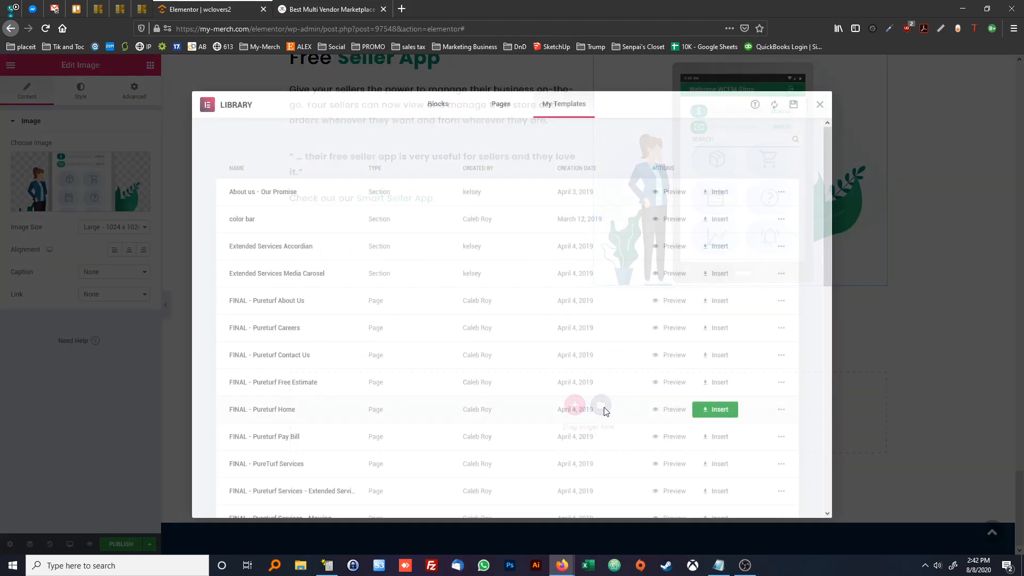
{"action": "scroll", "coordinate": [592, 350], "scroll_direction": "down", "scroll_amount": 10}
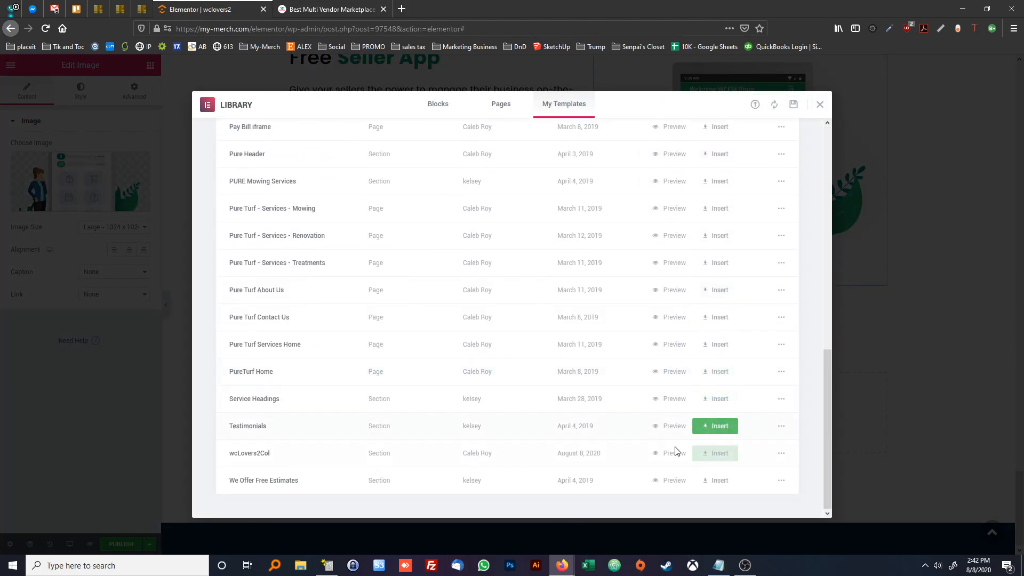
{"action": "left_click", "coordinate": [716, 455]}
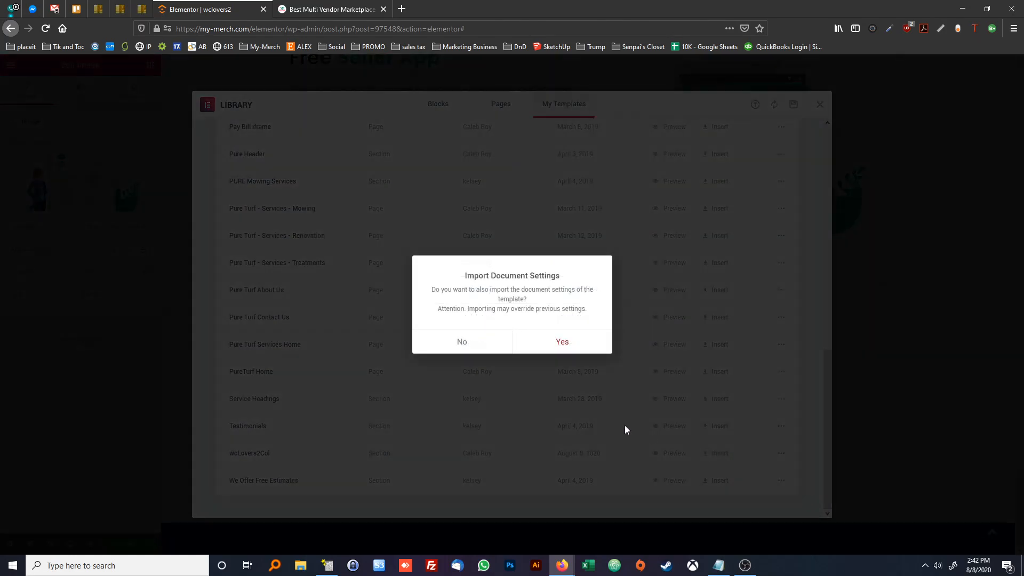
{"action": "left_click", "coordinate": [479, 349]}
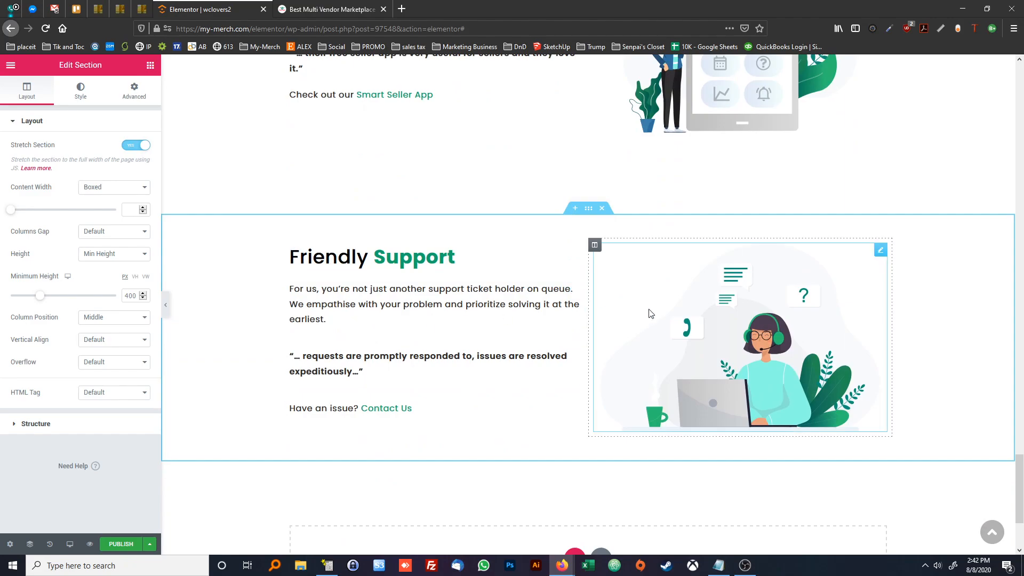
Copy the two-paragraph delivery extension description from the reference page and move the new Friendly Support section's illustration column before its text column
{"action": "left_click", "coordinate": [335, 9]}
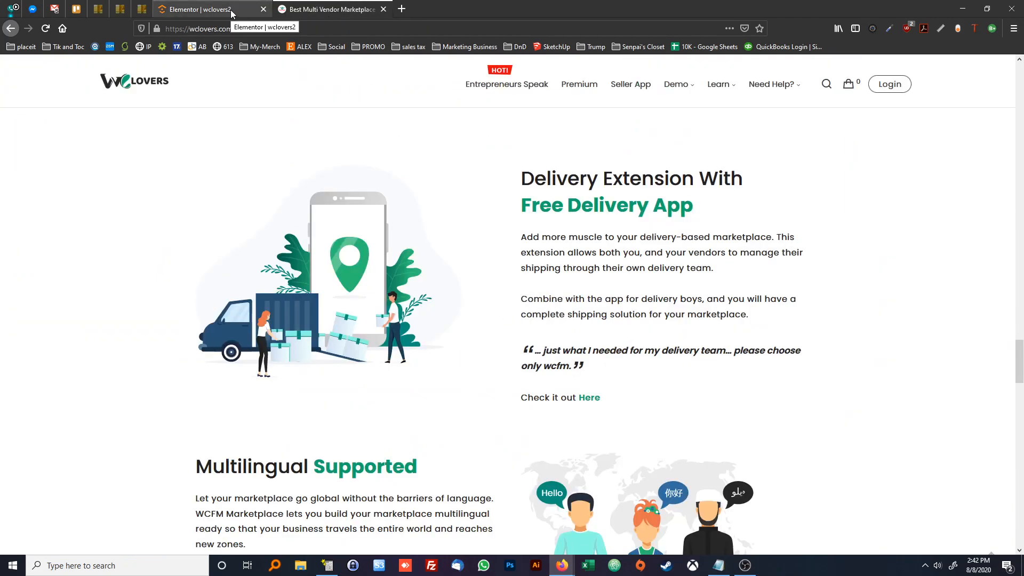
{"action": "left_click_drag", "start_coordinate": [749, 318], "coordinate": [521, 241]}
{"action": "key", "text": "ctrl+c"}
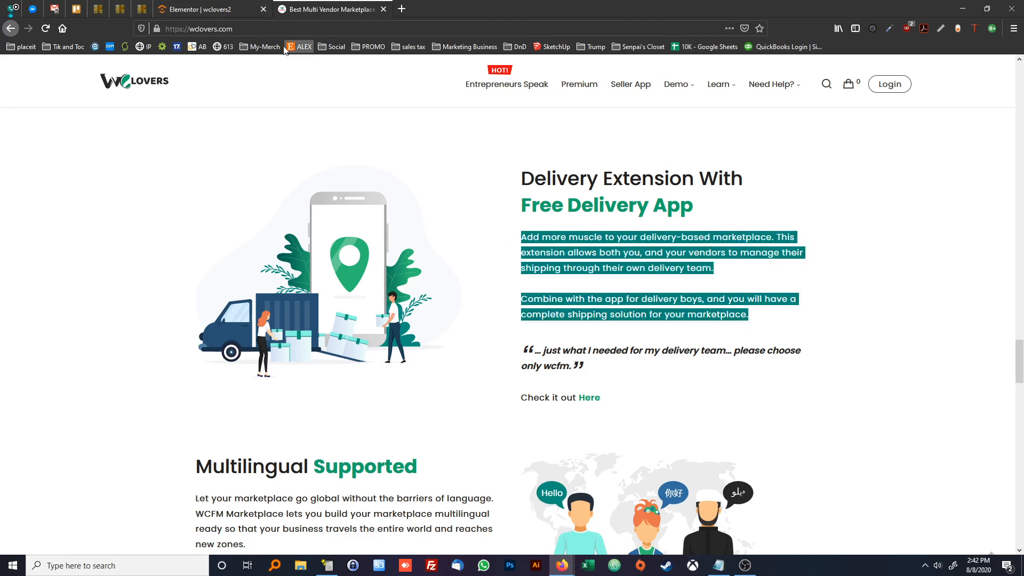
{"action": "left_click", "coordinate": [221, 15]}
{"action": "left_click_drag", "start_coordinate": [601, 254], "coordinate": [283, 253]}
Replace the new section's support illustration with the delivery truck and phone image from the media library
{"action": "left_click", "coordinate": [409, 308]}
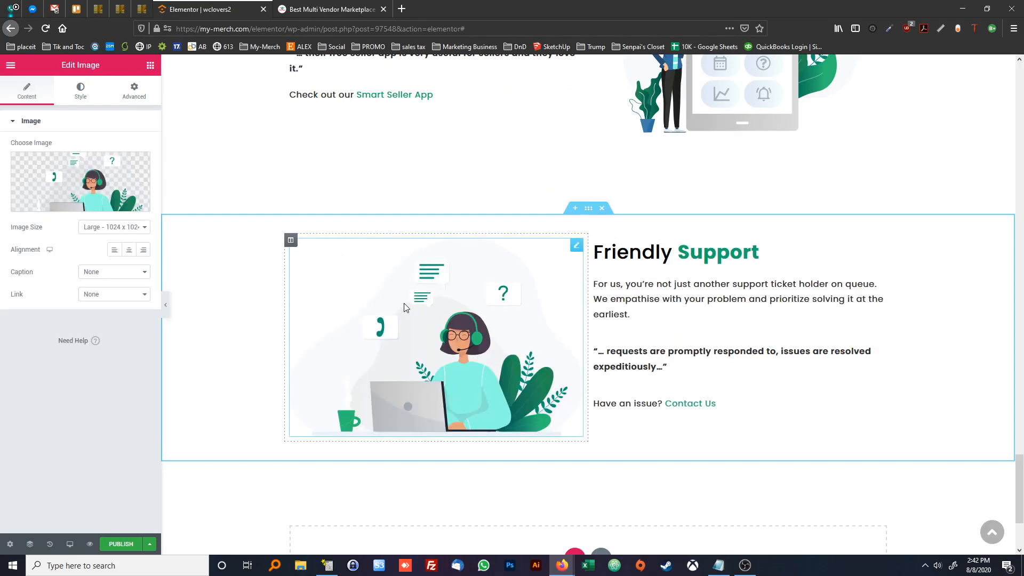
{"action": "left_click", "coordinate": [86, 190]}
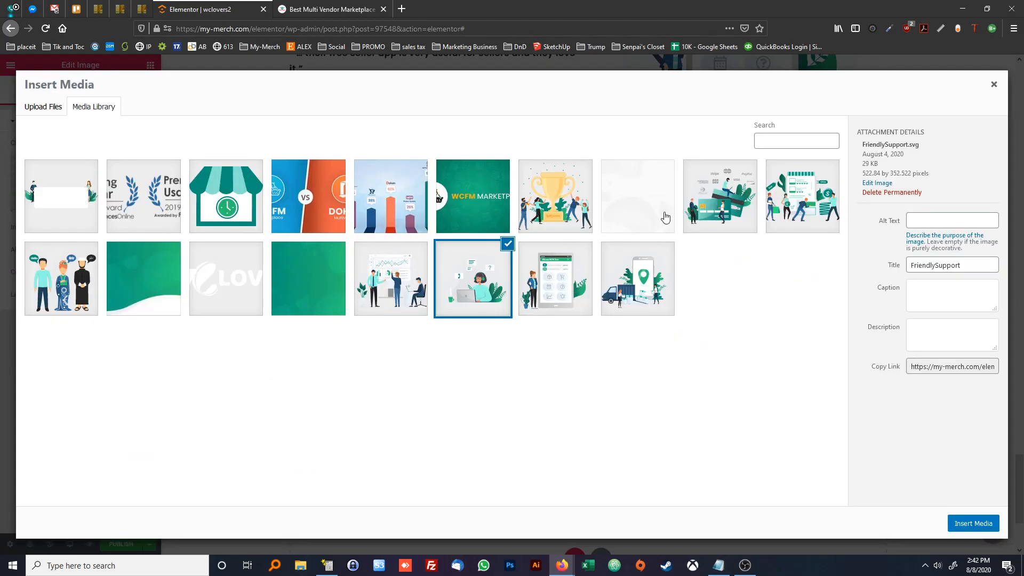
{"action": "left_click", "coordinate": [650, 274]}
{"action": "left_click", "coordinate": [972, 523]}
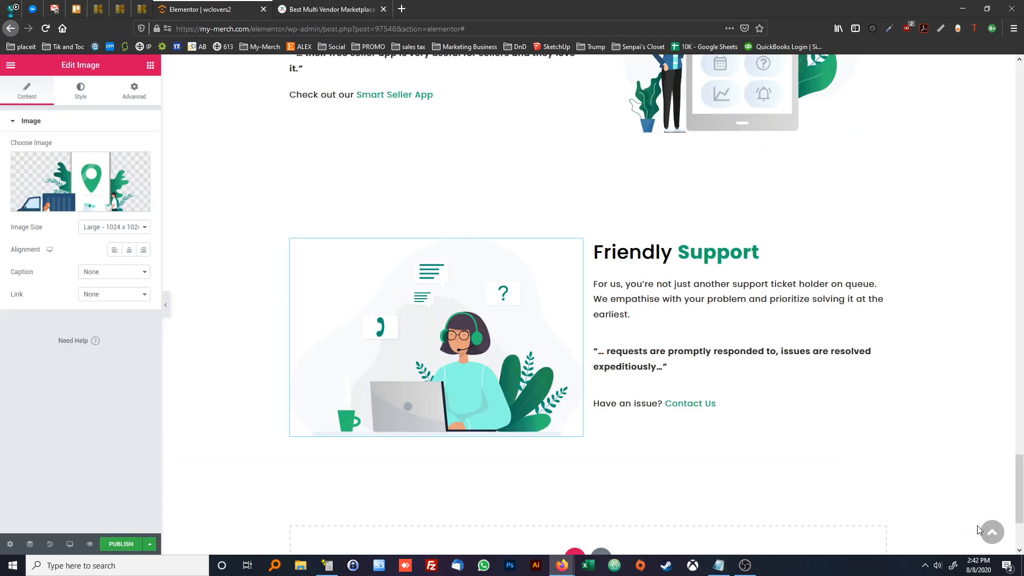
Replace the section's description with the copied delivery text beginning "Add more muscle to your delivery-based marketplace."
{"action": "left_click", "coordinate": [636, 278]}
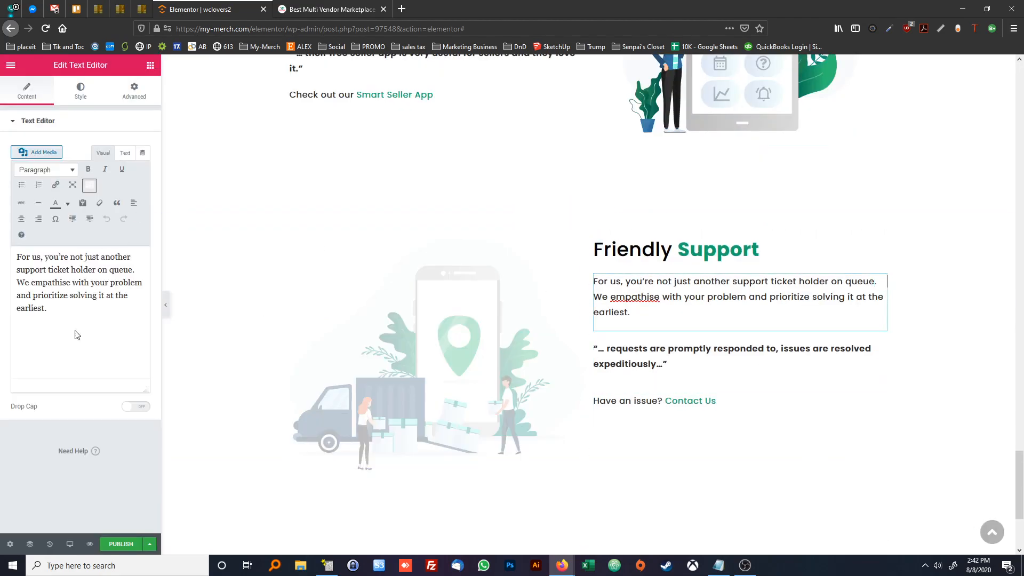
{"action": "key", "text": "ctrl+a"}
{"action": "key", "text": "ctrl+v"}
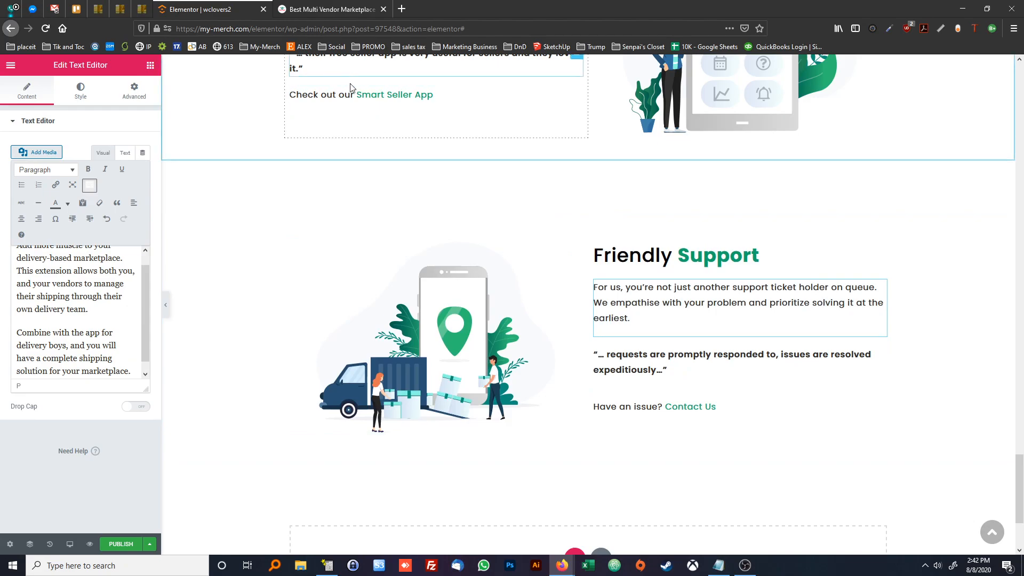
Change the section's heading to "Delivery Extension with Free Delivery App", keeping the green bold styling on "Free Delivery App"
{"action": "left_click", "coordinate": [621, 249]}
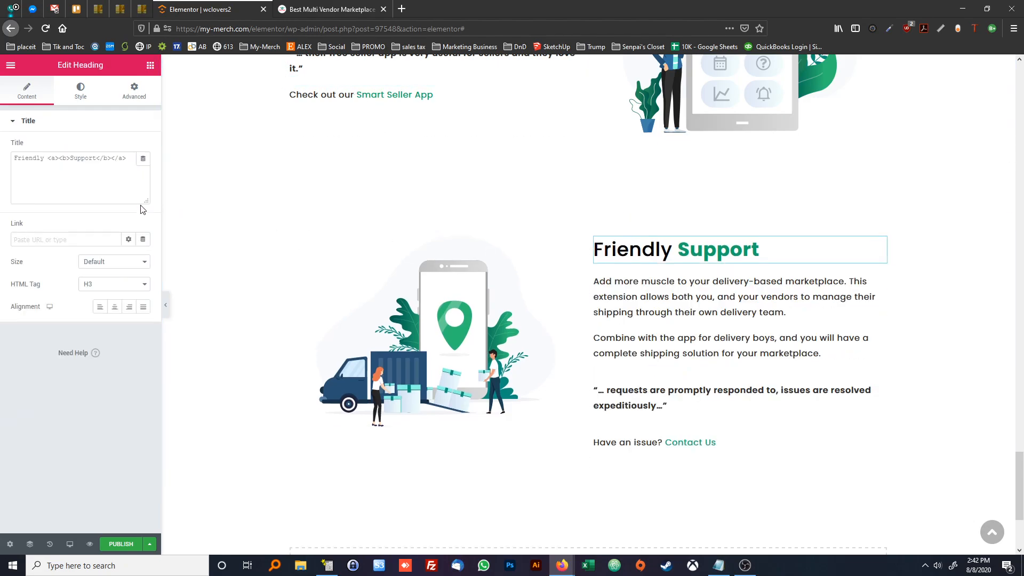
{"action": "double_click", "coordinate": [33, 159]}
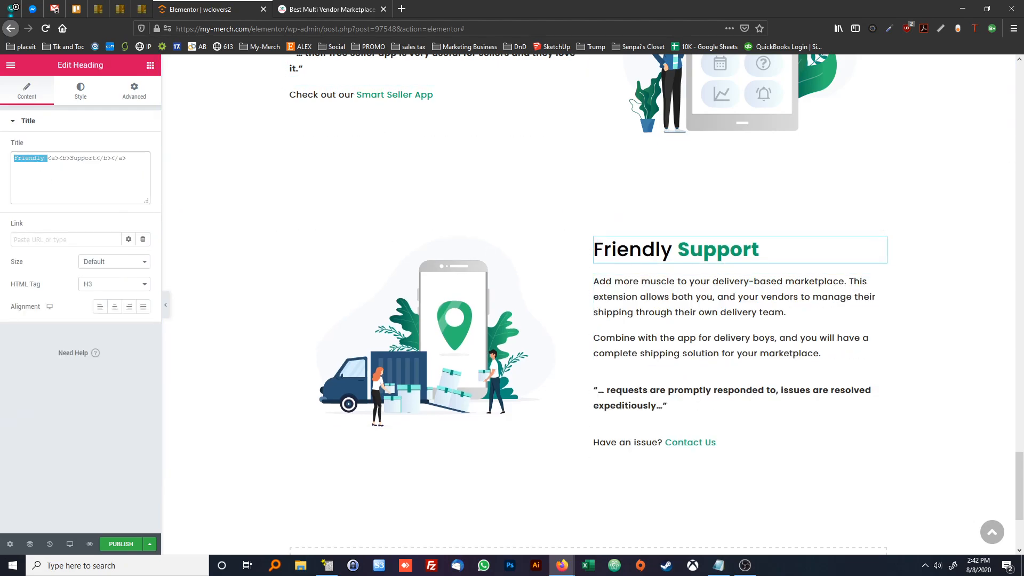
{"action": "type", "text": "Delivery"}
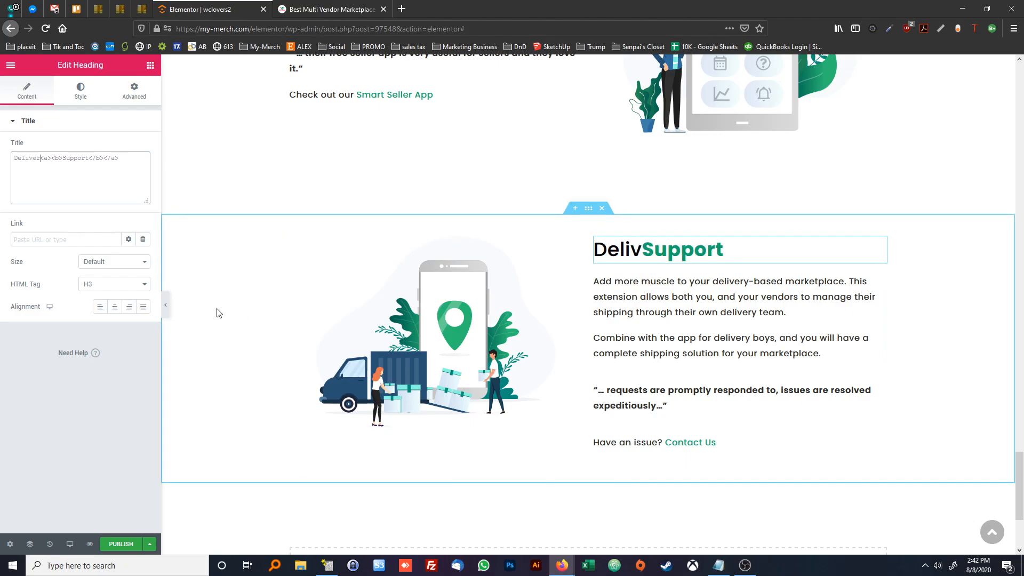
{"action": "type", "text": " Extension wi"}
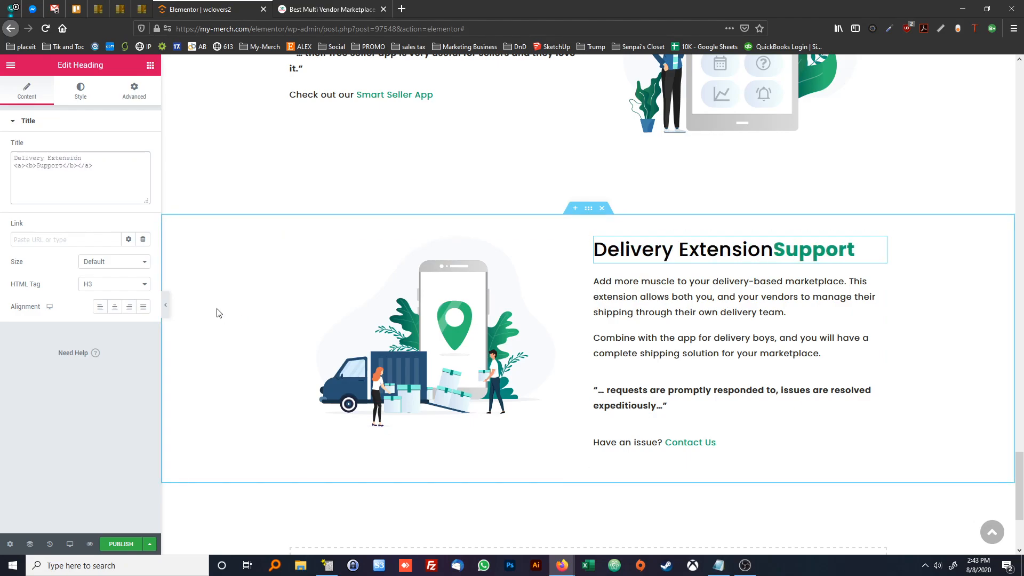
{"action": "type", "text": "th <a><b>"}
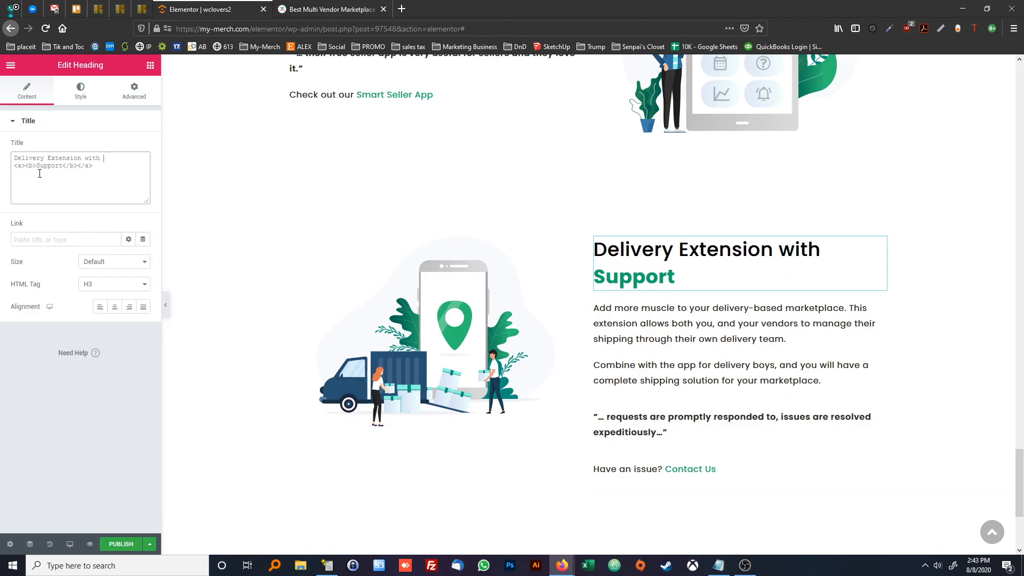
{"action": "type", "text": "Free Delivery A"}
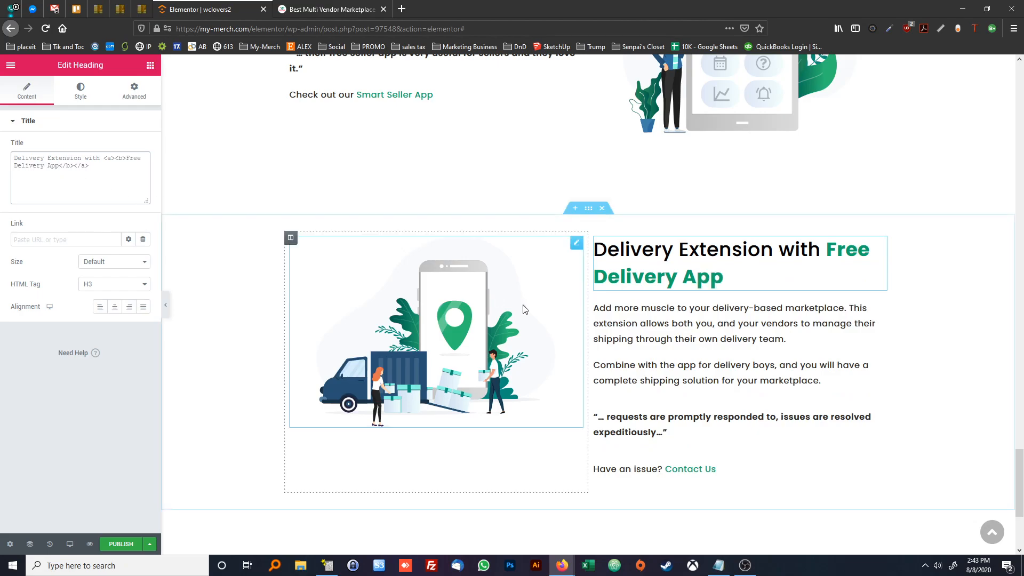
Replace the delivery section's quote with "… just what I needed for my delivery team… please choose only wcfm." from the reference page, without blockquote formatting
{"action": "left_click", "coordinate": [698, 328]}
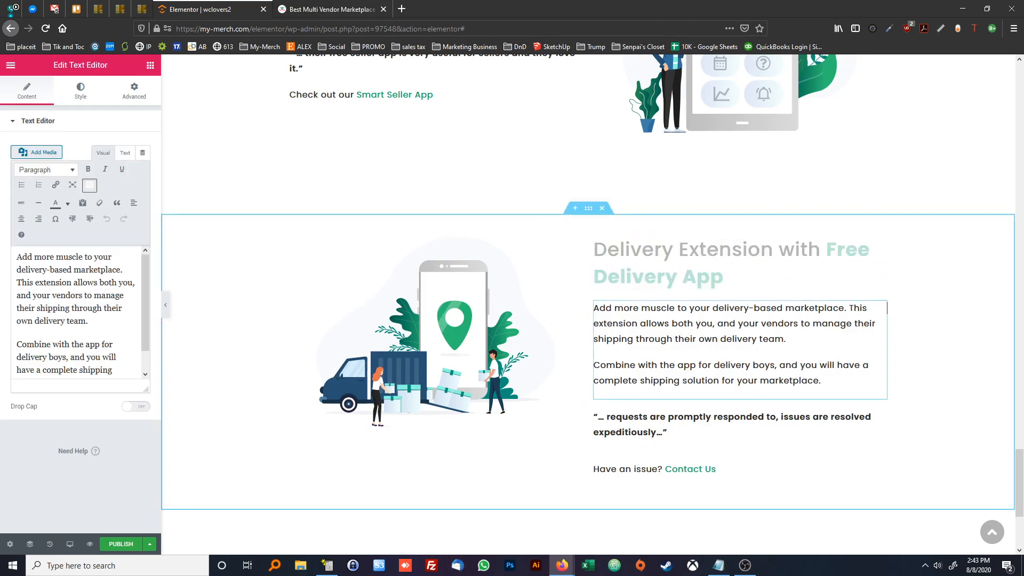
{"action": "key", "text": "ctrl+Tab"}
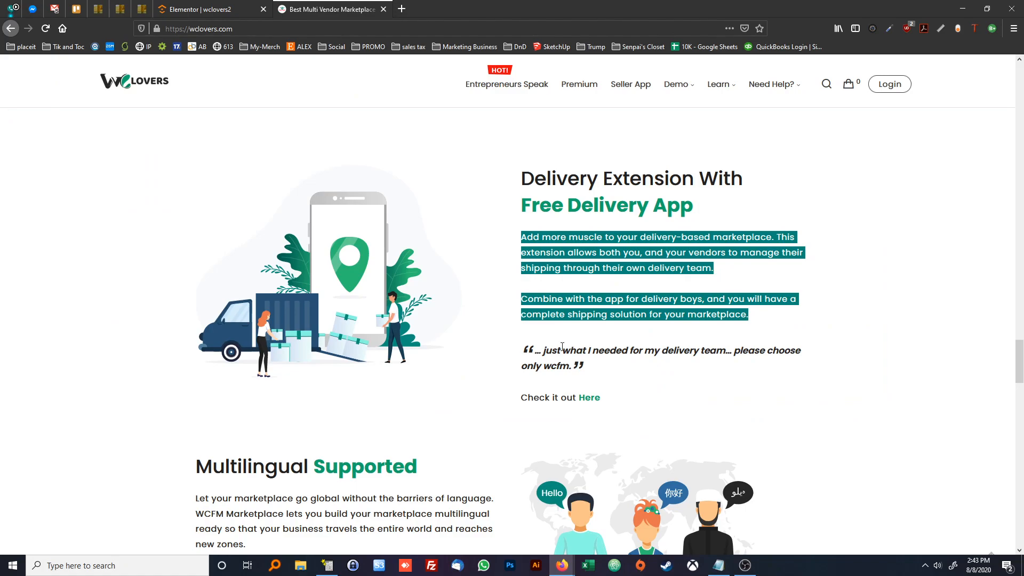
{"action": "triple_click", "coordinate": [562, 347]}
{"action": "key", "text": "ctrl+c"}
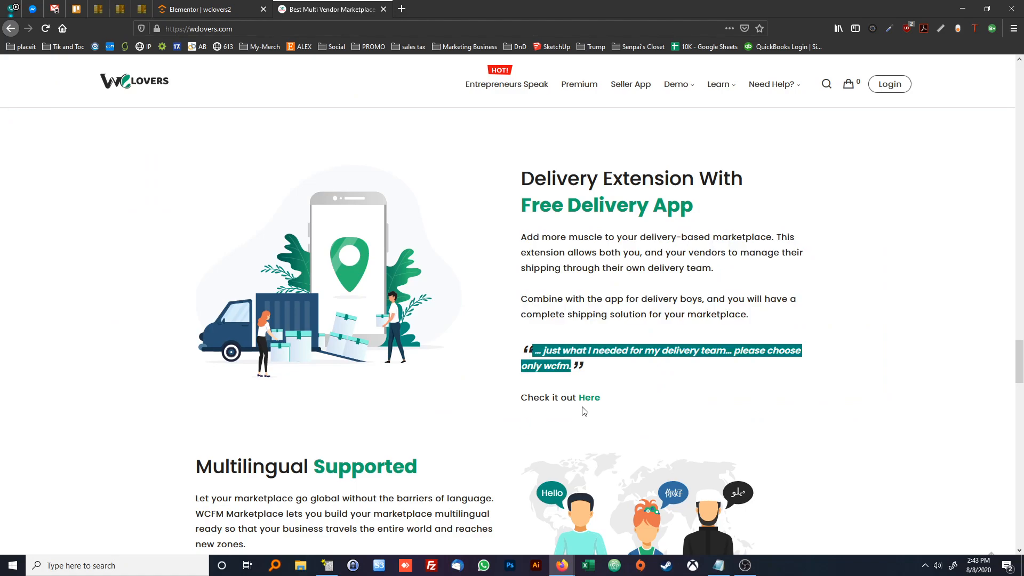
{"action": "left_click", "coordinate": [203, 12]}
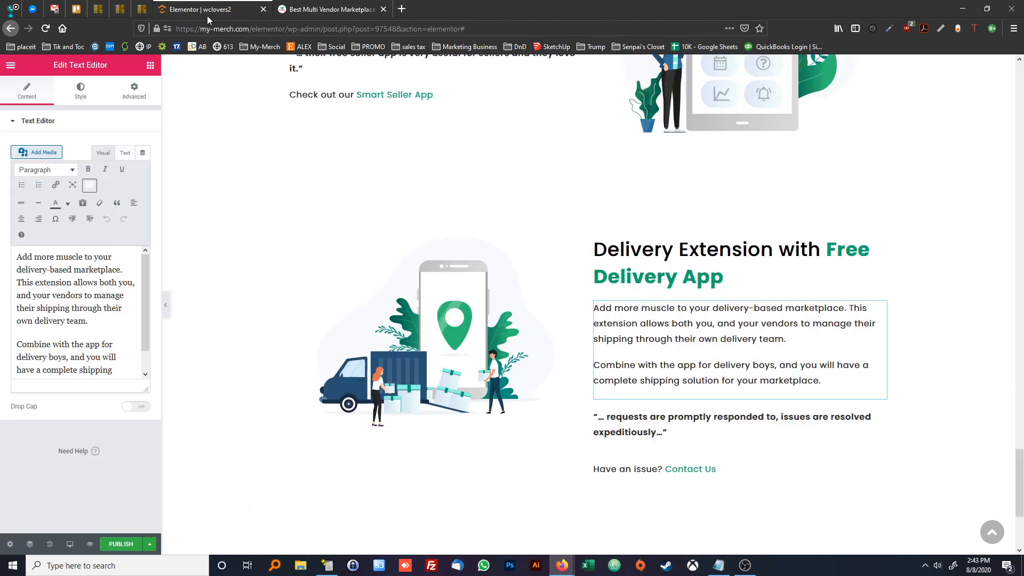
{"action": "left_click", "coordinate": [644, 415]}
{"action": "triple_click", "coordinate": [122, 268]}
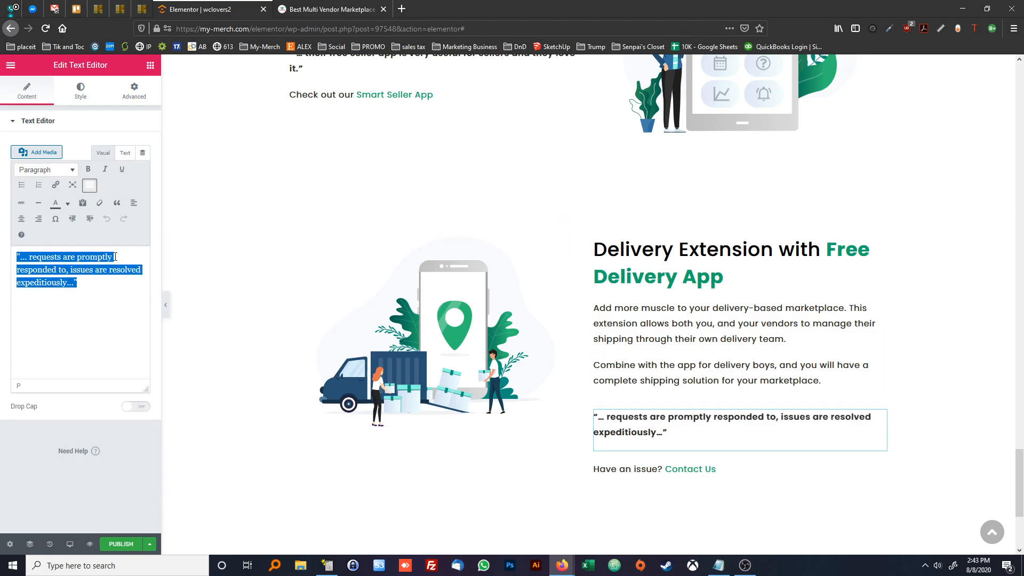
{"action": "key", "text": "ctrl+v"}
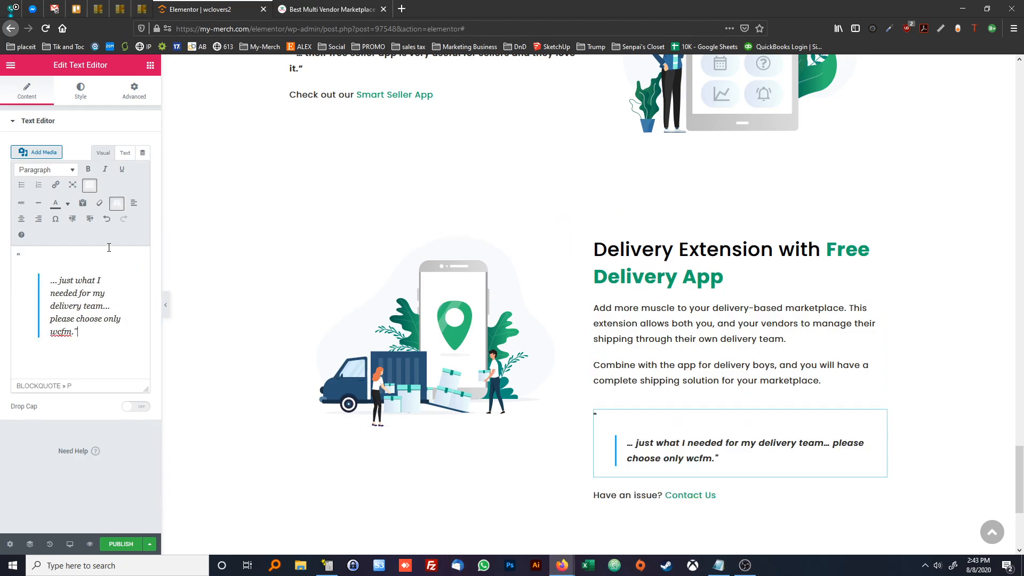
{"action": "key", "text": "ctrl+a"}
{"action": "key", "text": "BackSpace"}
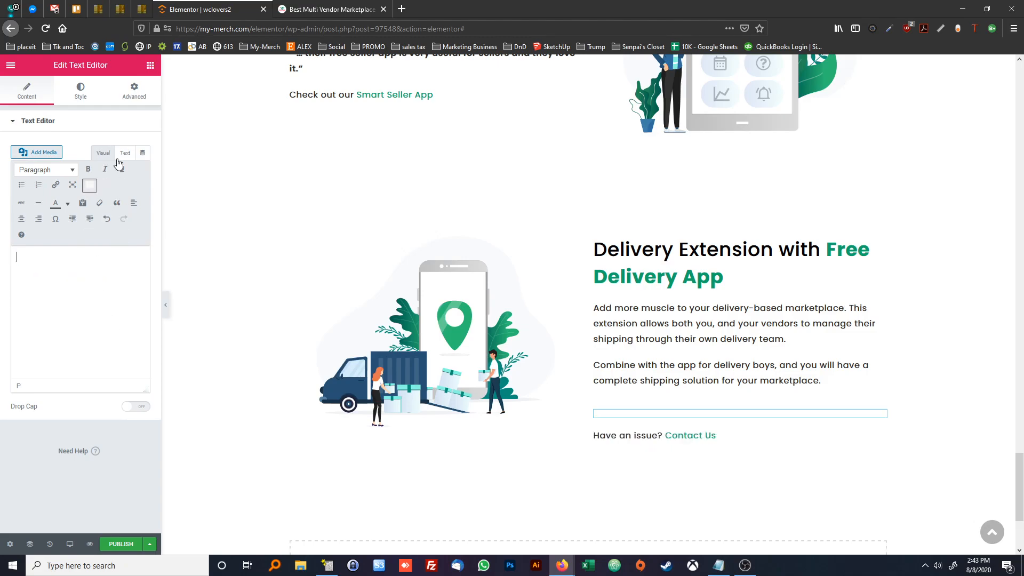
{"action": "left_click", "coordinate": [124, 155]}
{"action": "type", "text": "\"    … just what I needed for my delivery team… please choose only wcfm.\""}
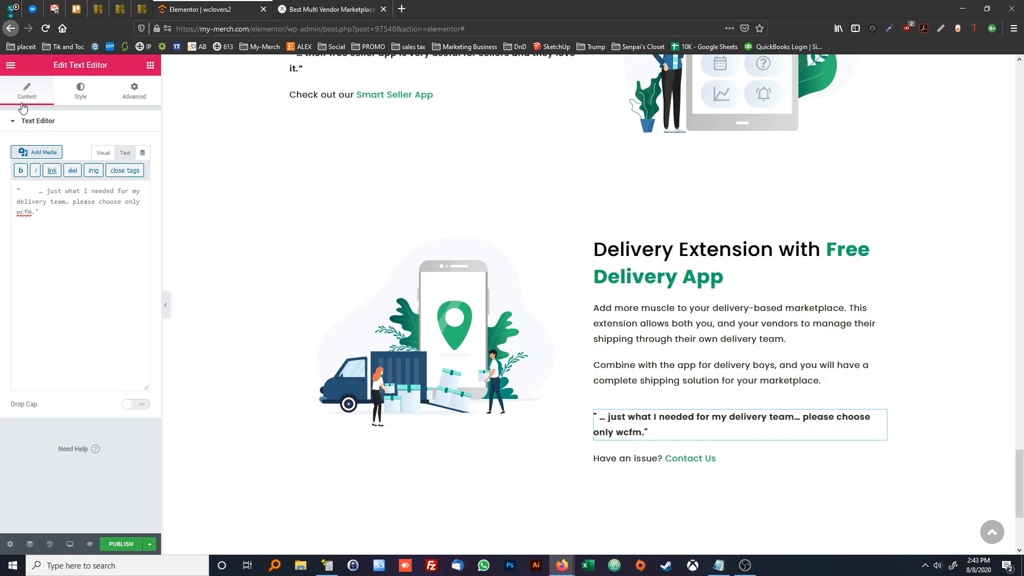
Change the delivery section's closing line to "Check it out Here", keeping "Here" as the link
{"action": "left_click", "coordinate": [622, 460]}
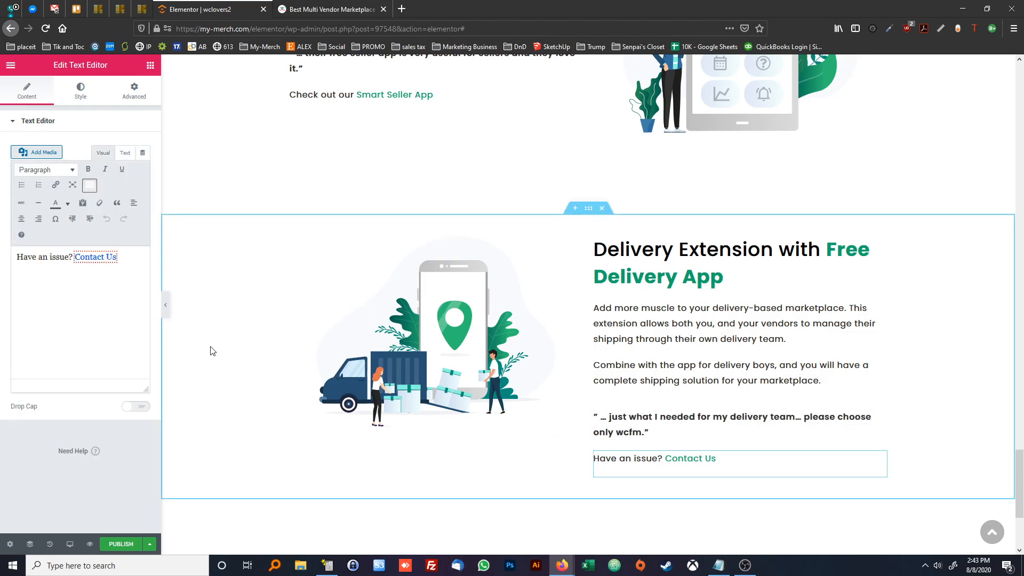
{"action": "left_click_drag", "start_coordinate": [71, 258], "coordinate": [4, 256]}
{"action": "key", "text": "BackSpace"}
{"action": "type", "text": "Check it our"}
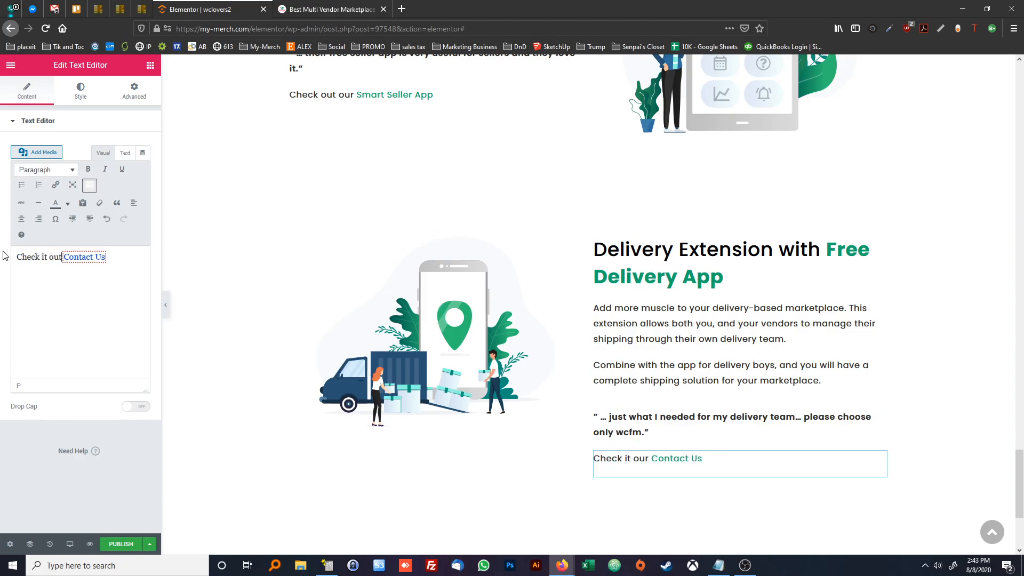
{"action": "left_click_drag", "start_coordinate": [126, 263], "coordinate": [74, 260]}
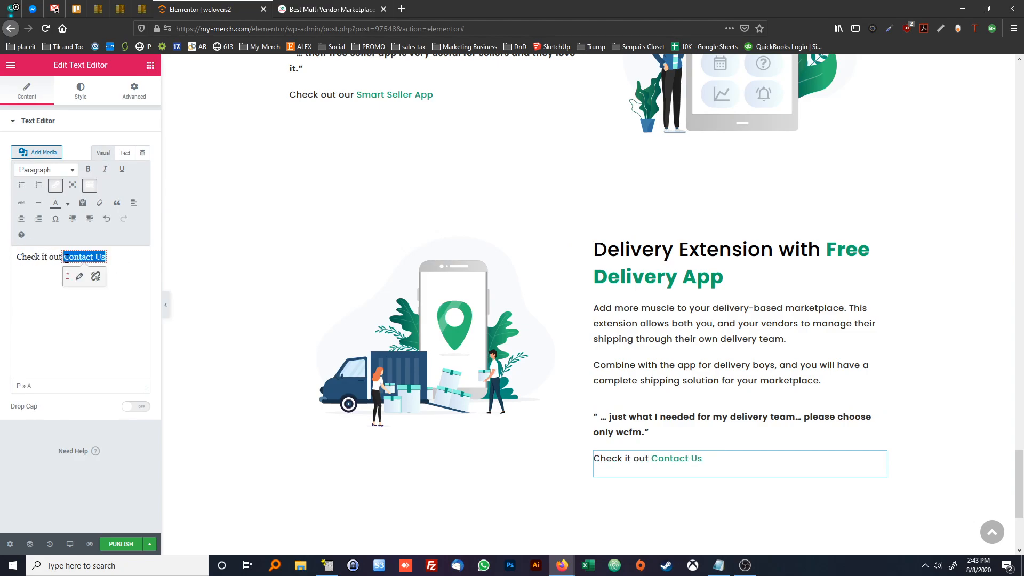
{"action": "type", "text": "Here"}
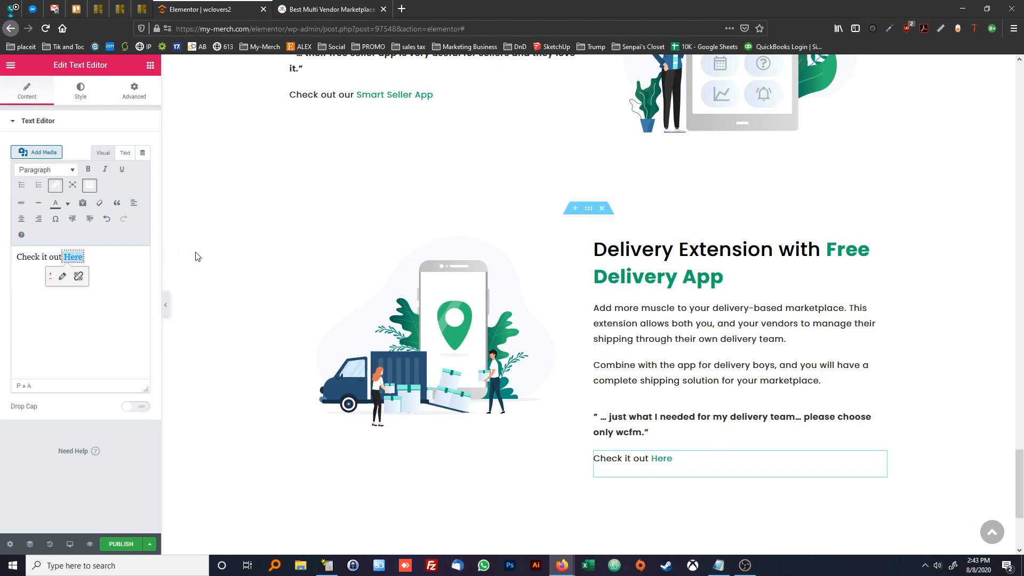
Compare the delivery section with the reference page and check which block follows it there
{"action": "left_click", "coordinate": [416, 517]}
{"action": "double_click", "coordinate": [410, 517]}
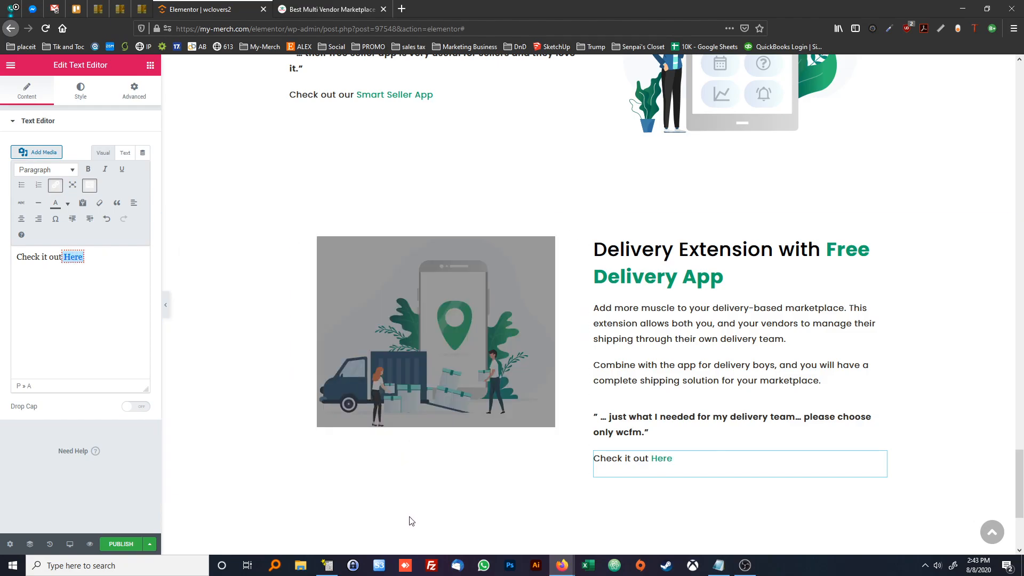
{"action": "double_click", "coordinate": [290, 165]}
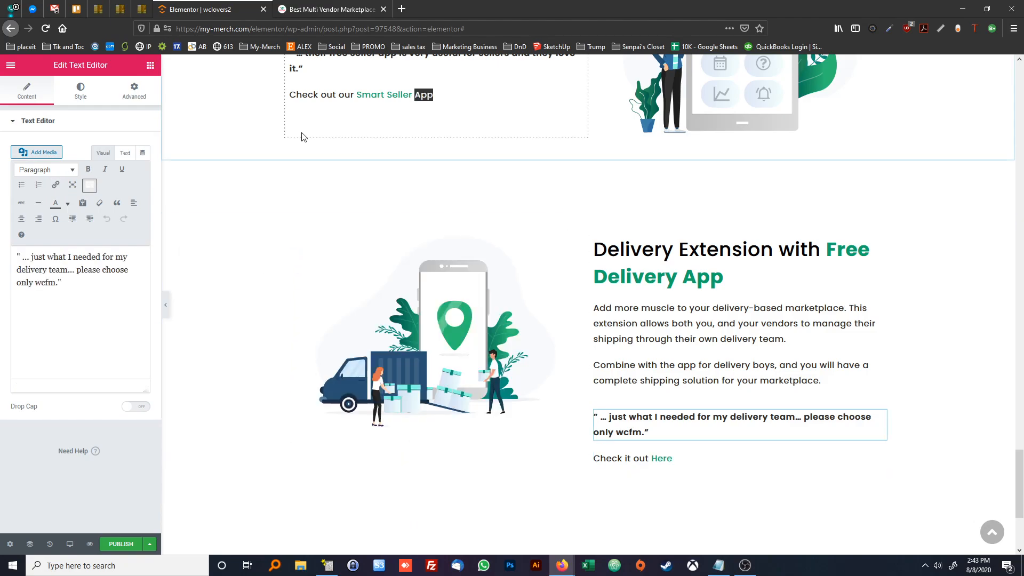
{"action": "left_click", "coordinate": [302, 11]}
{"action": "left_click", "coordinate": [598, 258]}
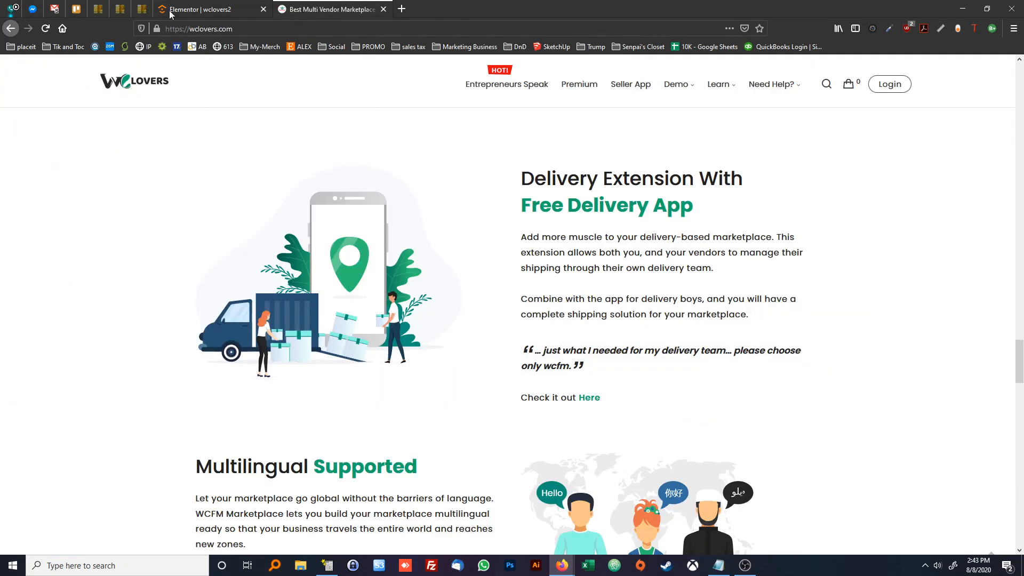
{"action": "left_click", "coordinate": [206, 9]}
{"action": "left_click", "coordinate": [319, 10]}
{"action": "scroll", "coordinate": [411, 183], "scroll_direction": "down", "scroll_amount": 4}
{"action": "left_click", "coordinate": [197, 11]}
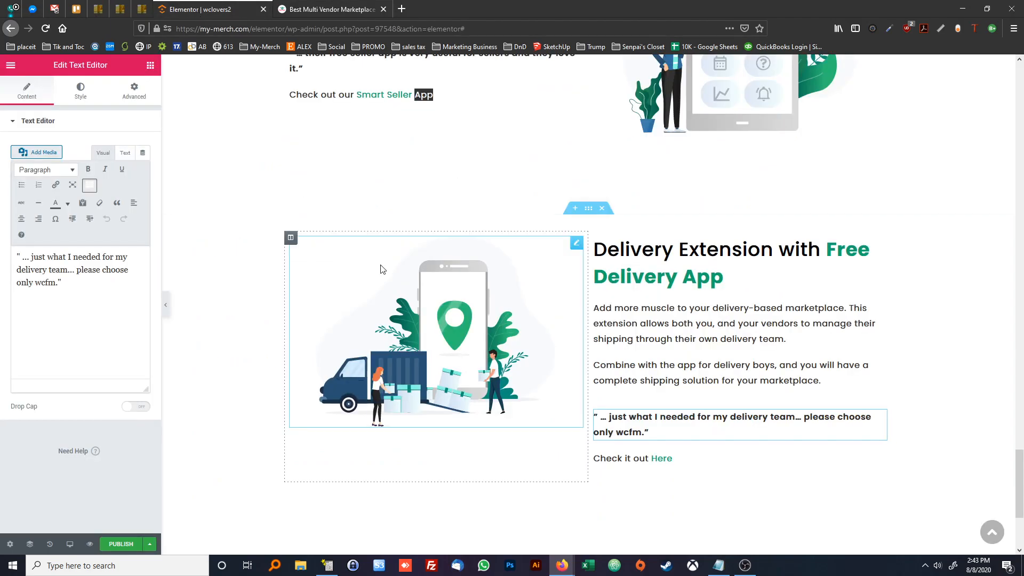
Insert another wcLovers2Col template below the delivery section, without its document settings
{"action": "scroll", "coordinate": [377, 263], "scroll_direction": "down", "scroll_amount": 3}
{"action": "left_click", "coordinate": [599, 414]}
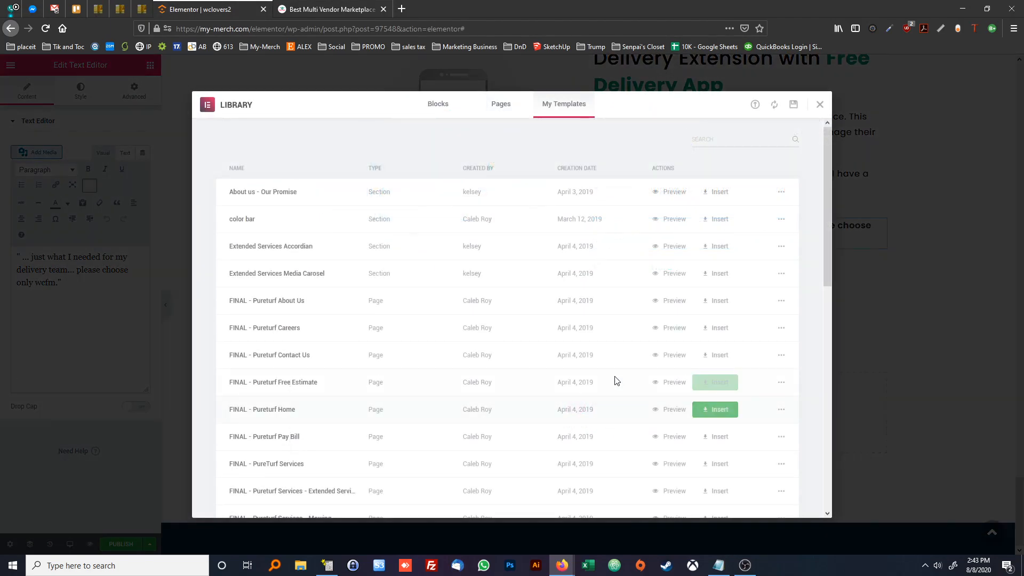
{"action": "scroll", "coordinate": [612, 381], "scroll_direction": "down", "scroll_amount": 10}
{"action": "left_click", "coordinate": [714, 453]}
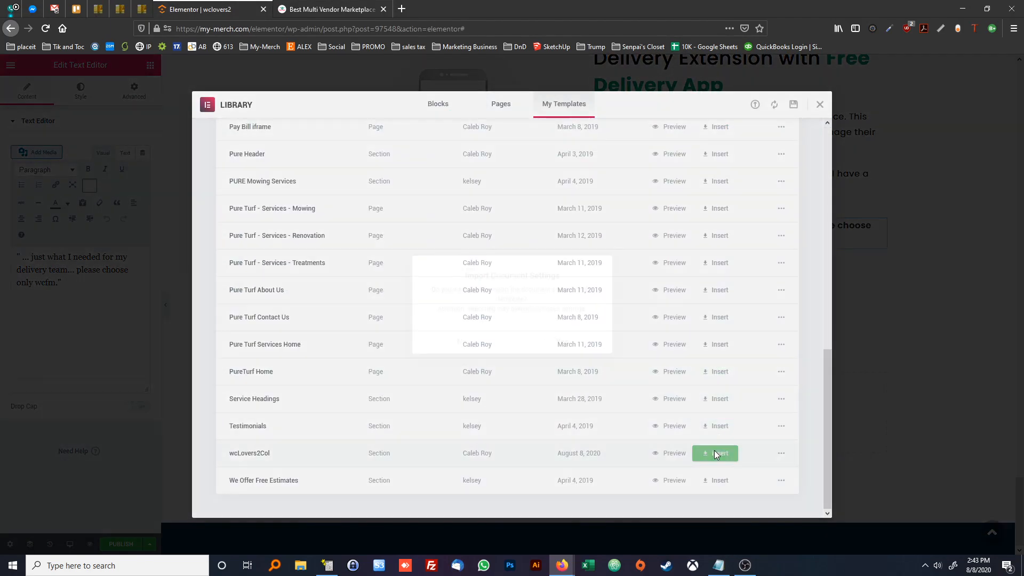
{"action": "left_click", "coordinate": [472, 343]}
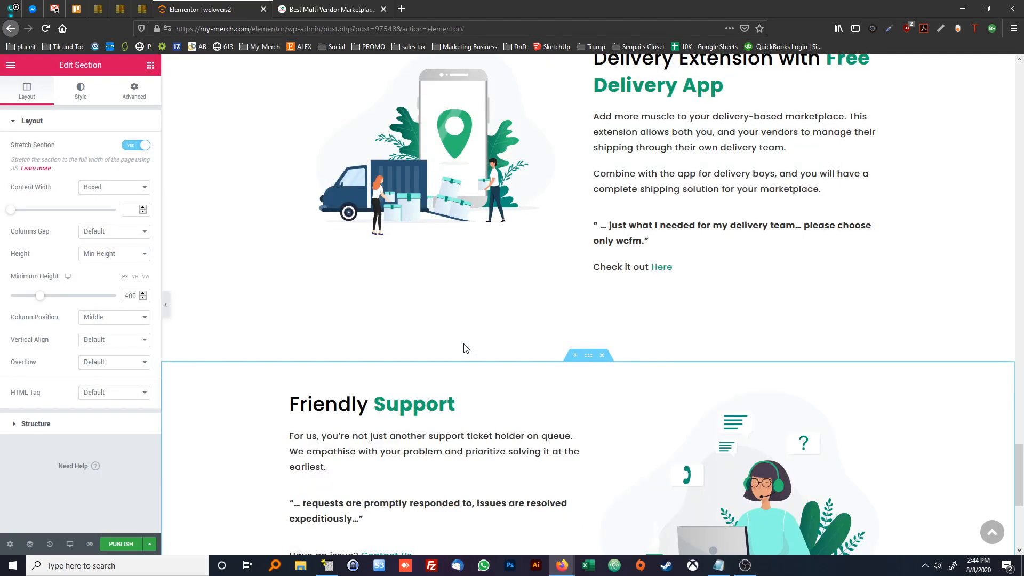
Replace the newly inserted section's illustration with the image of three people greeting in different languages from the media library
{"action": "left_click", "coordinate": [618, 314]}
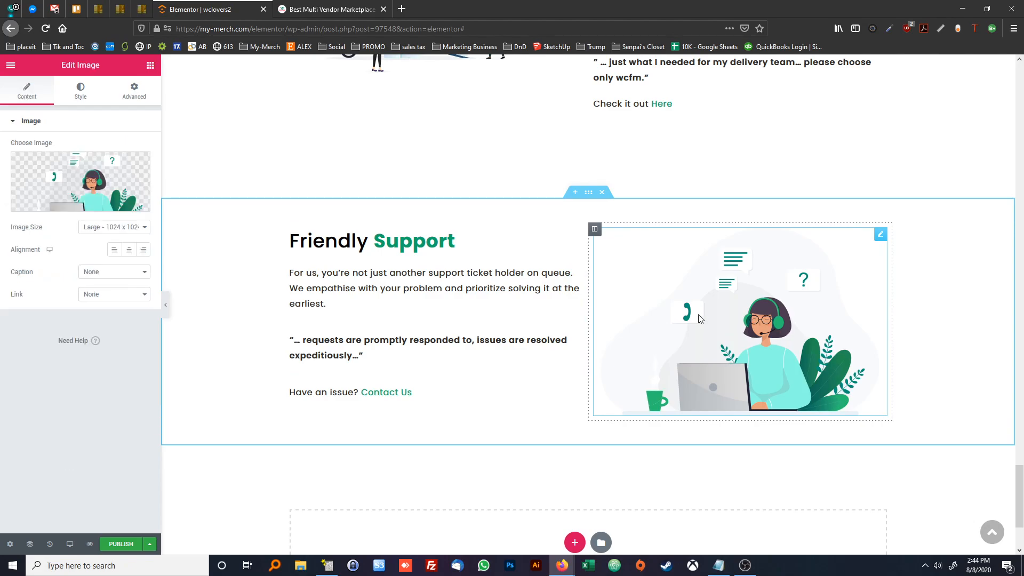
{"action": "left_click", "coordinate": [91, 183]}
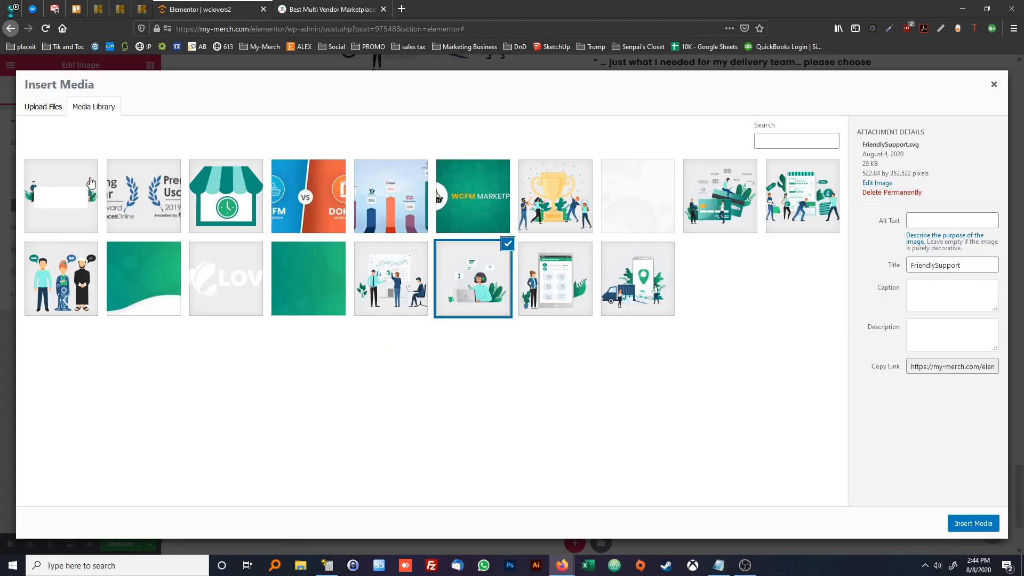
{"action": "left_click", "coordinate": [42, 281]}
{"action": "left_click", "coordinate": [972, 523]}
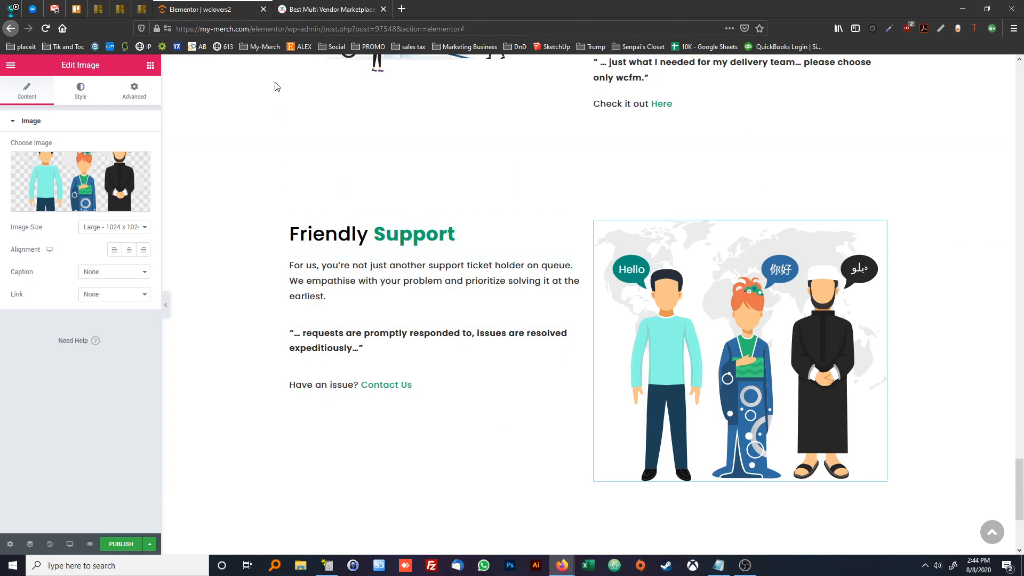
Replace the new section's body text with the reference page's Multilingual Supported paragraph, starting "Let your marketplace go global"
{"action": "left_click", "coordinate": [301, 11]}
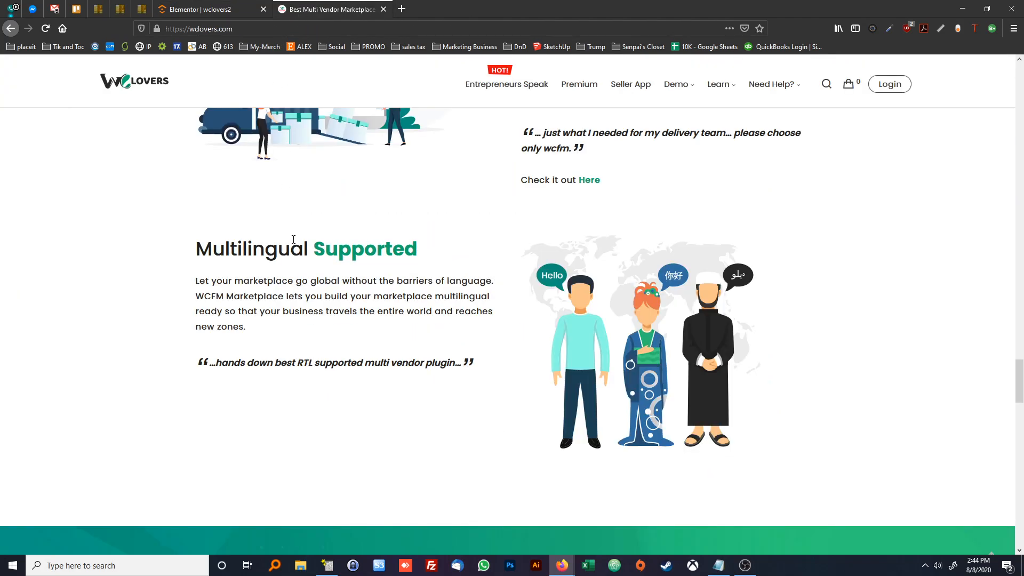
{"action": "left_click", "coordinate": [172, 10]}
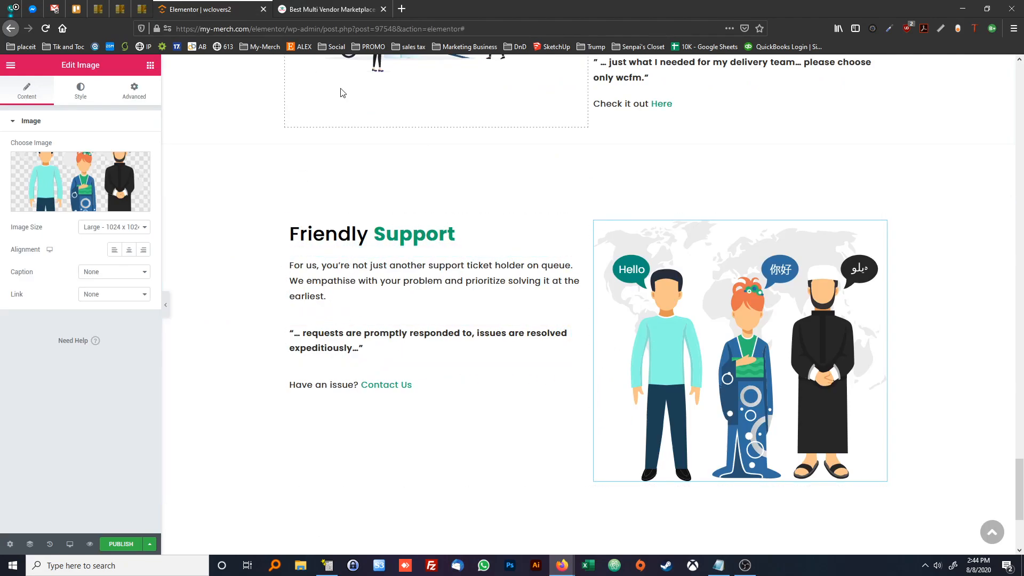
{"action": "left_click", "coordinate": [299, 10]}
{"action": "triple_click", "coordinate": [240, 295]}
{"action": "key", "text": "ctrl+c"}
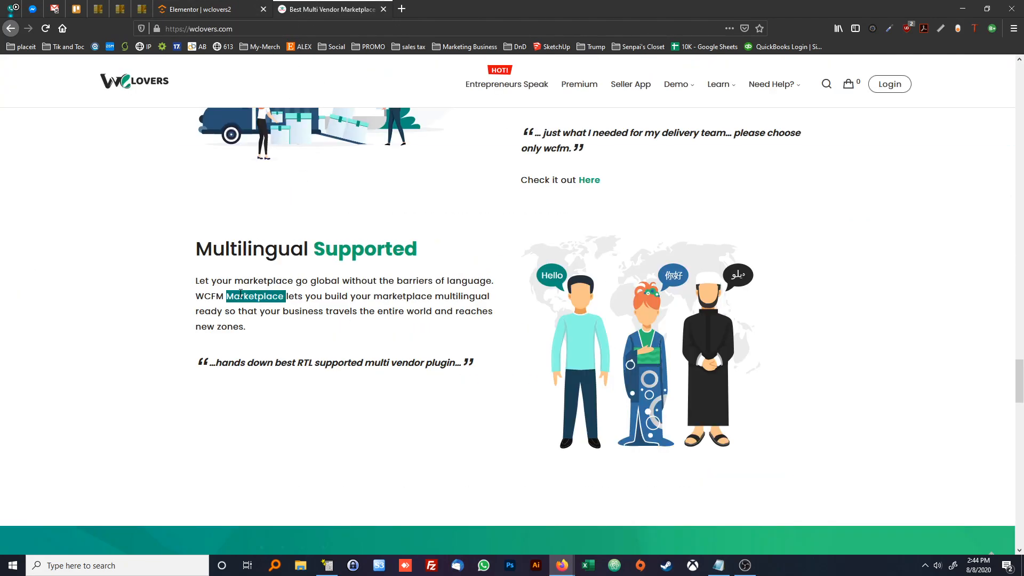
{"action": "left_click", "coordinate": [203, 12]}
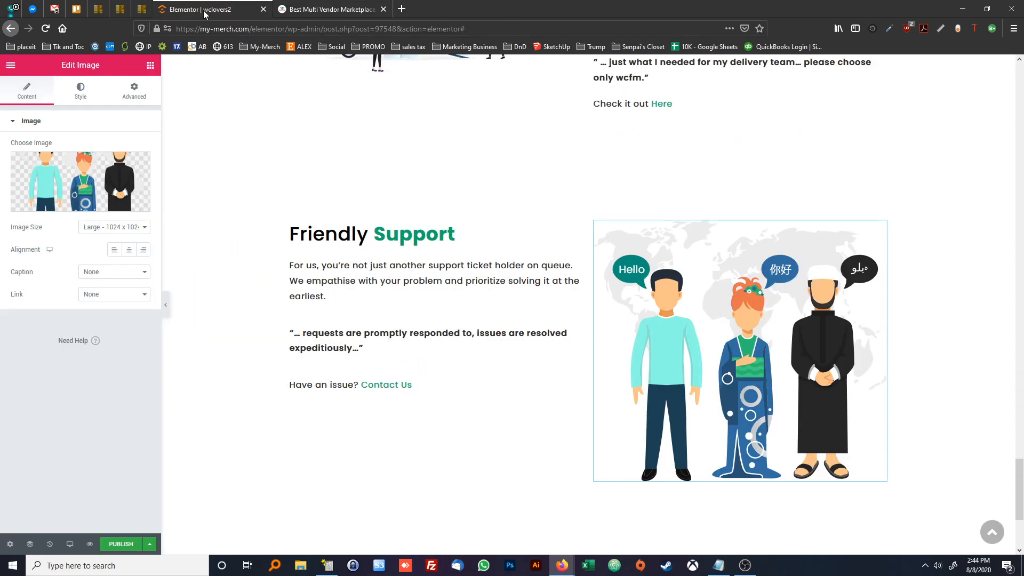
{"action": "left_click", "coordinate": [578, 275]}
{"action": "key", "text": "ctrl+a"}
{"action": "key", "text": "ctrl+v"}
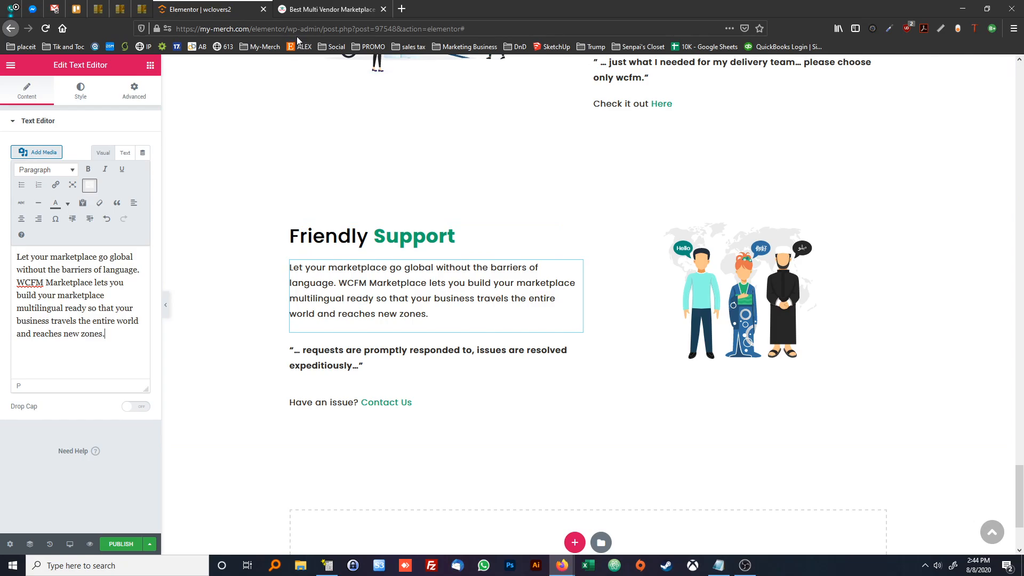
Change the new section's heading to "Multilingual Supported", keeping the second word in the bold green styling
{"action": "left_click", "coordinate": [452, 236]}
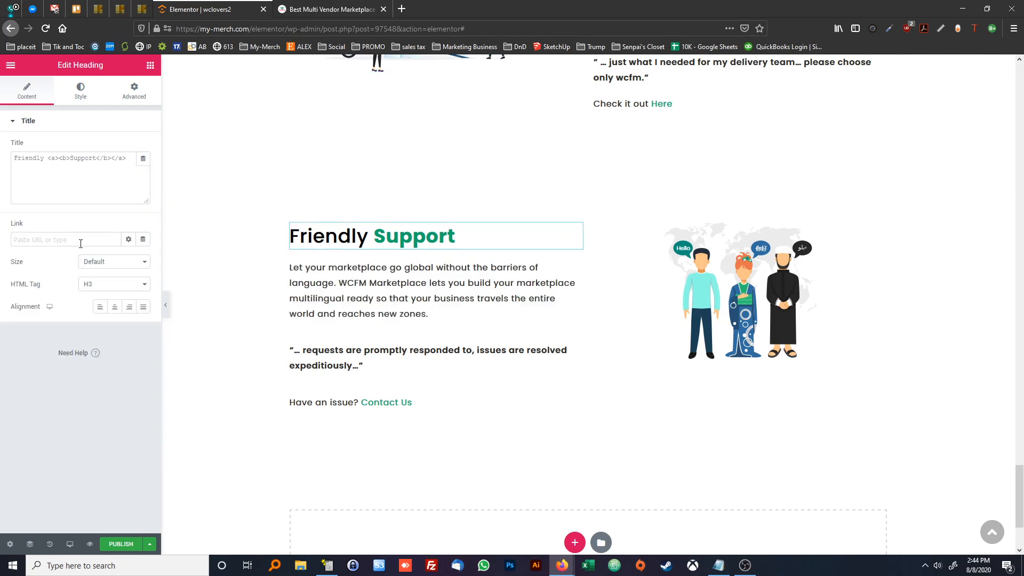
{"action": "double_click", "coordinate": [44, 157]}
{"action": "type", "text": "Multilu"}
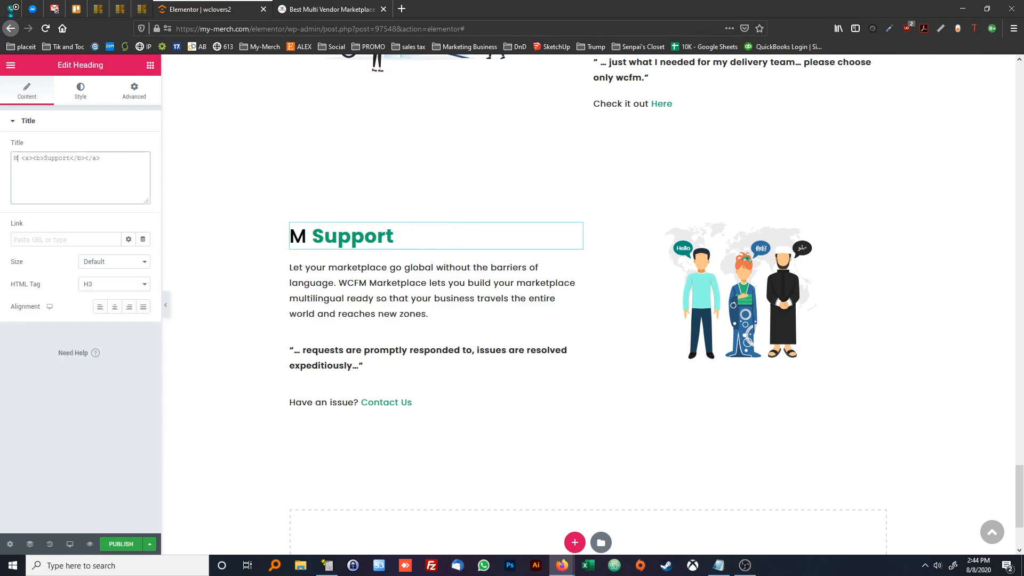
{"action": "key", "text": "BackSpace"}
{"action": "type", "text": "ingual"}
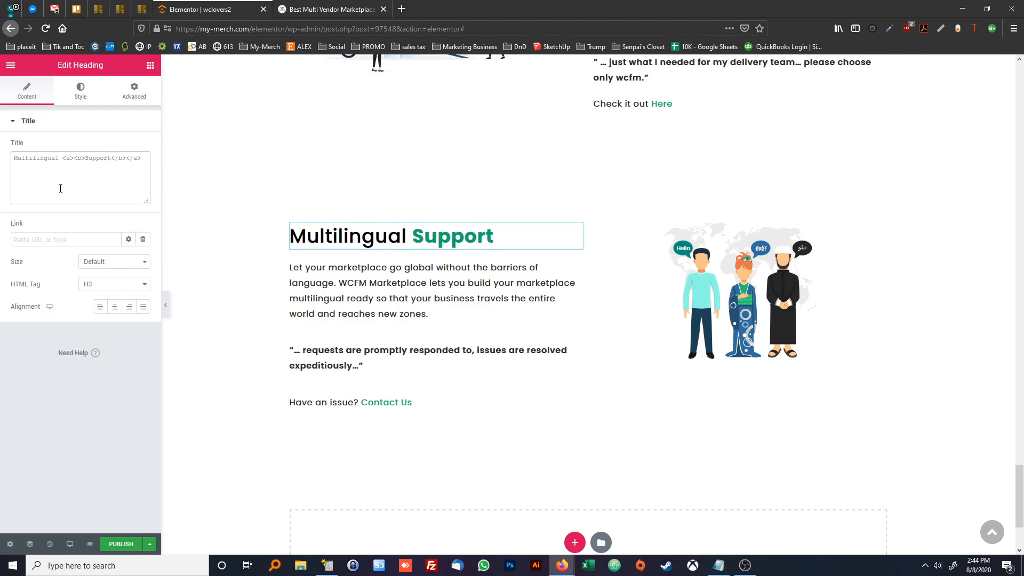
{"action": "left_click", "coordinate": [283, 11]}
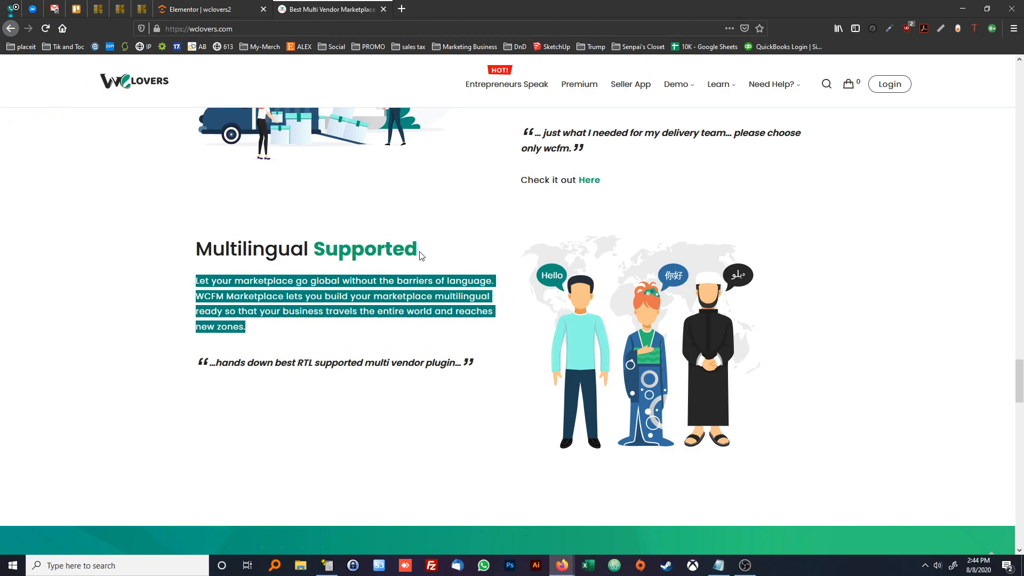
{"action": "left_click", "coordinate": [196, 5]}
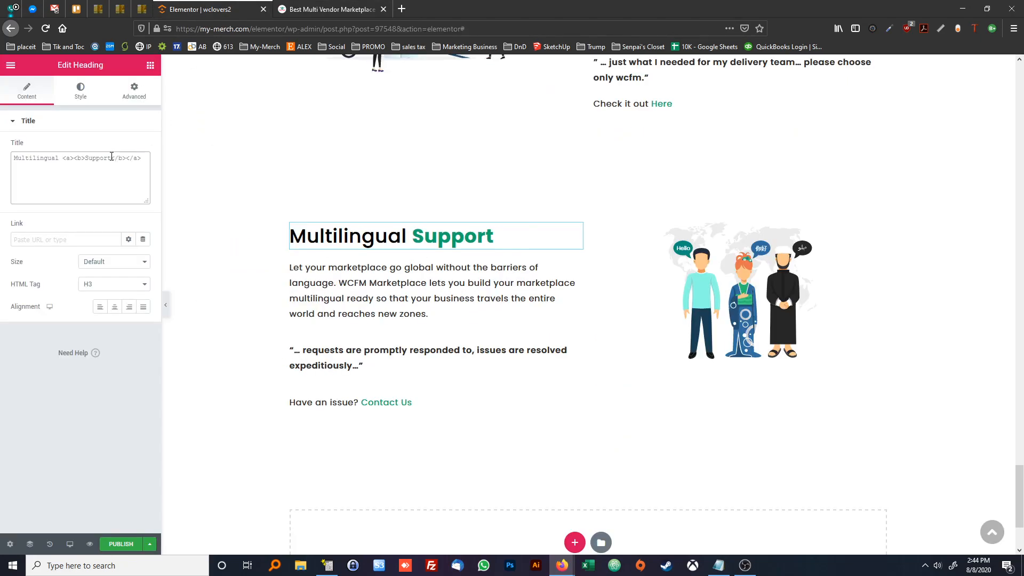
{"action": "type", "text": "ed"}
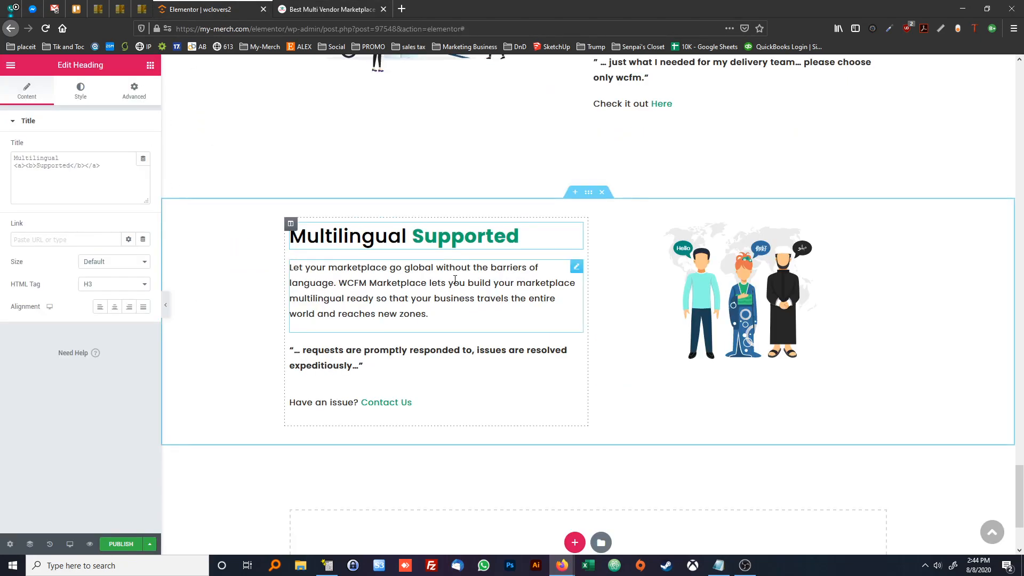
Replace the multilingual section's quote with "…hands down best RTL supported multi vendor plugin…" from the reference page
{"action": "left_click", "coordinate": [410, 262]}
{"action": "left_click", "coordinate": [320, 9]}
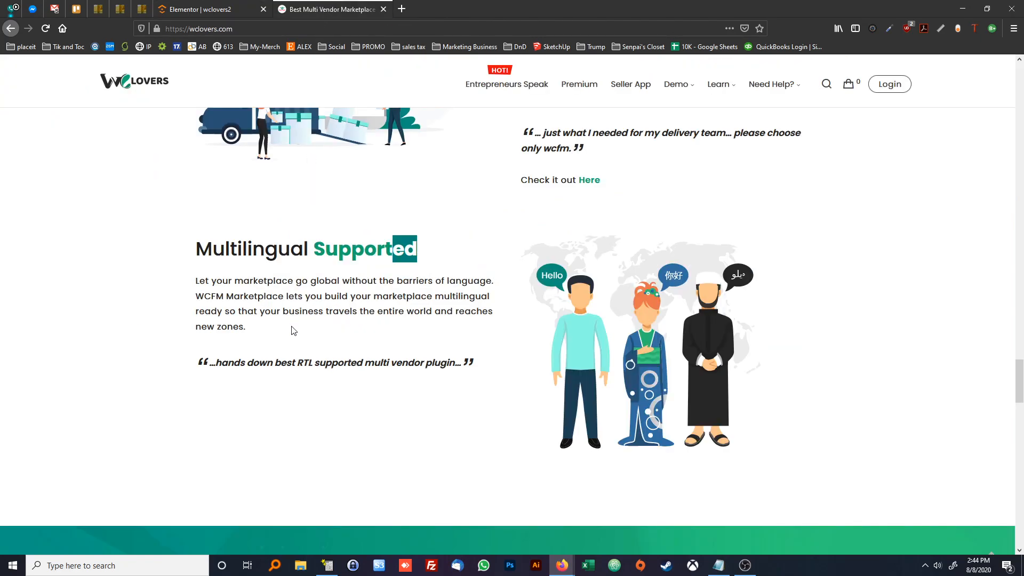
{"action": "left_click", "coordinate": [297, 364]}
{"action": "triple_click", "coordinate": [298, 363]}
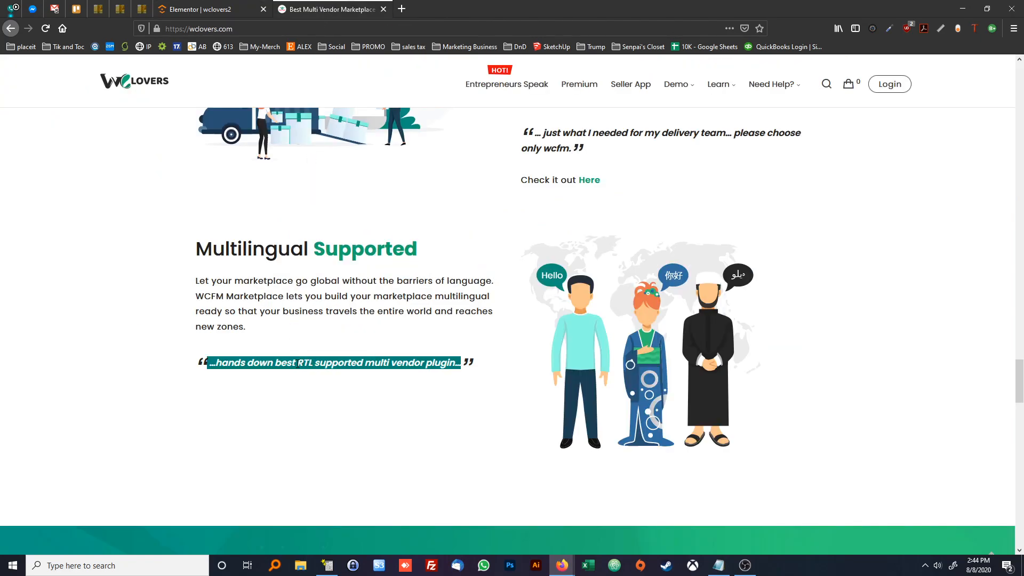
{"action": "left_click", "coordinate": [200, 9]}
{"action": "left_click", "coordinate": [341, 361]}
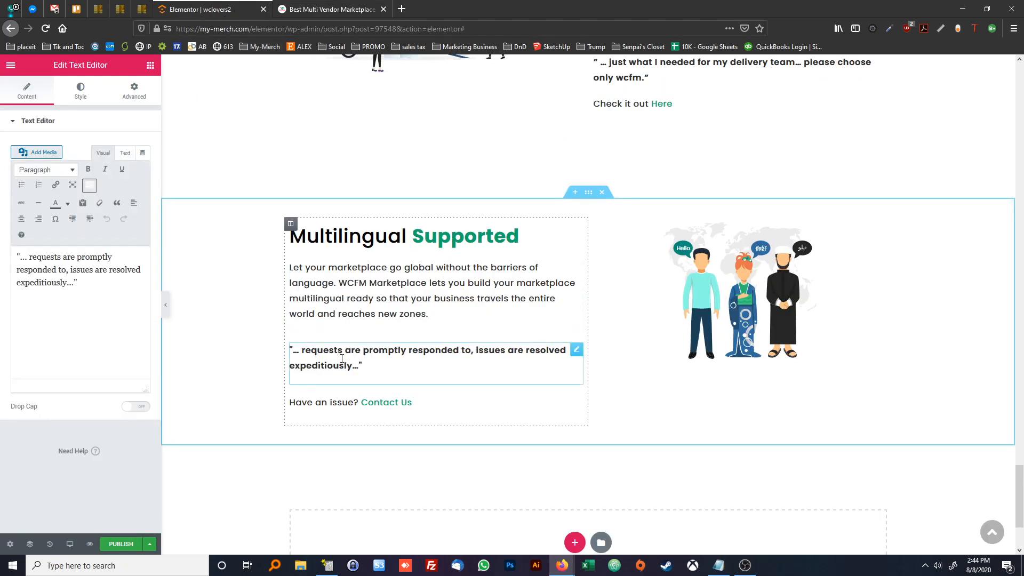
{"action": "left_click", "coordinate": [125, 153]}
{"action": "key", "text": "ctrl+a"}
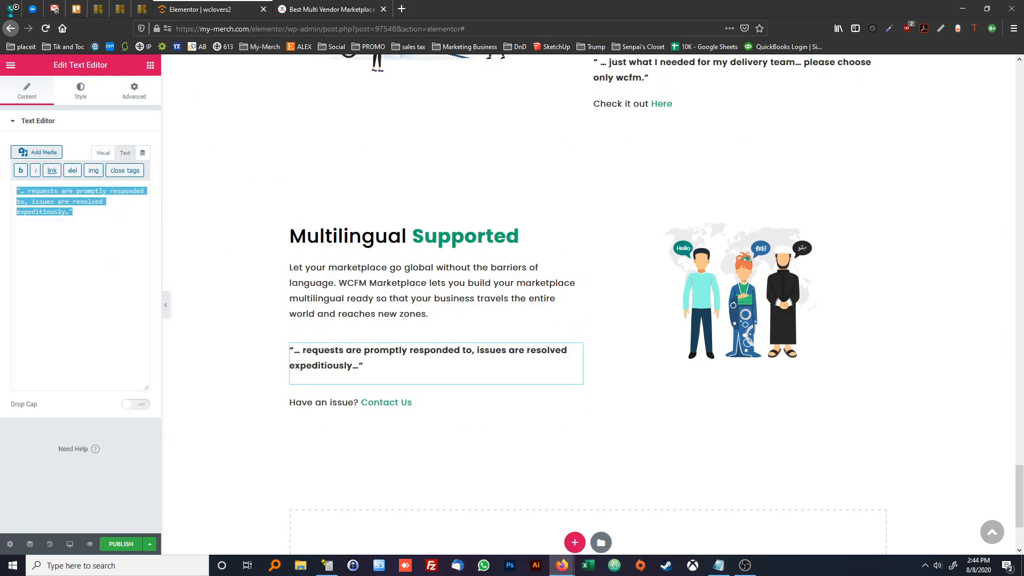
{"action": "type", "text": "\"     …hands down best RTL supported multi vendor plugin…\""}
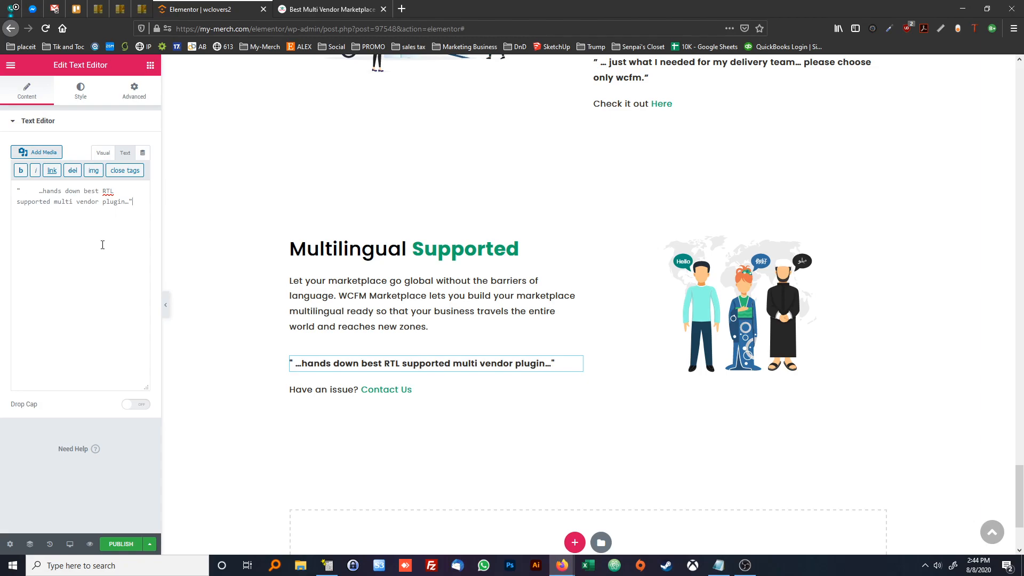
Delete the "Have an issue? Contact Us" line from the multilingual section
{"action": "left_click", "coordinate": [362, 389]}
{"action": "right_click", "coordinate": [346, 390]}
{"action": "left_click", "coordinate": [392, 536]}
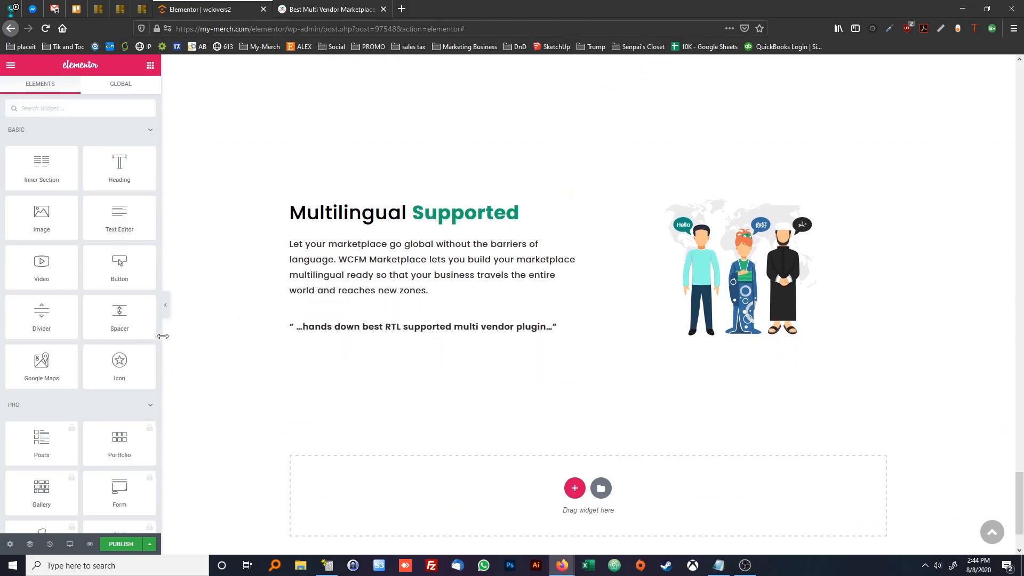
Compare the multilingual section with the reference page and check its illustration size against the sections above at full width
{"action": "left_click", "coordinate": [165, 305]}
{"action": "left_click", "coordinate": [336, 9]}
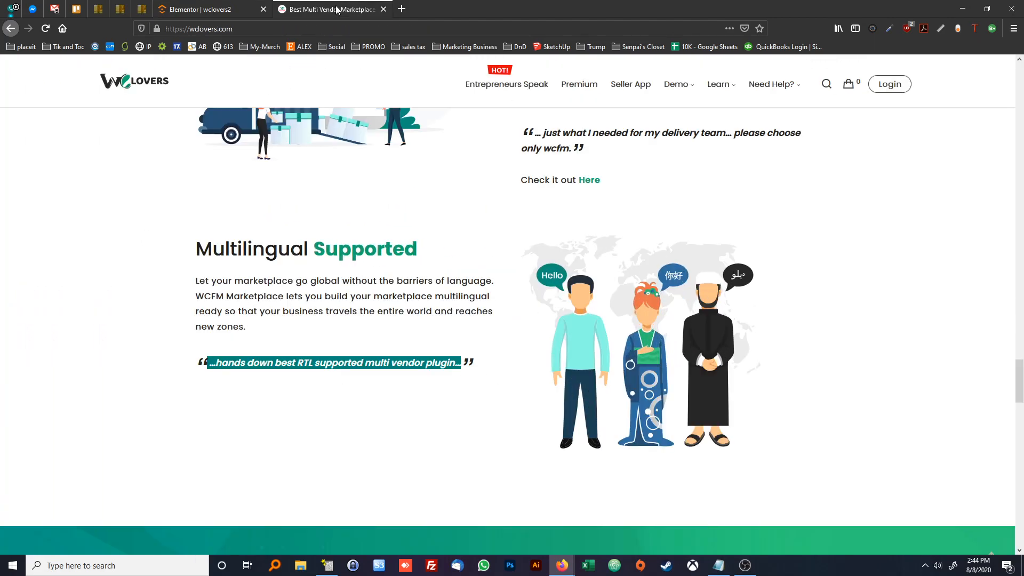
{"action": "scroll", "coordinate": [328, 205], "scroll_direction": "up", "scroll_amount": 2}
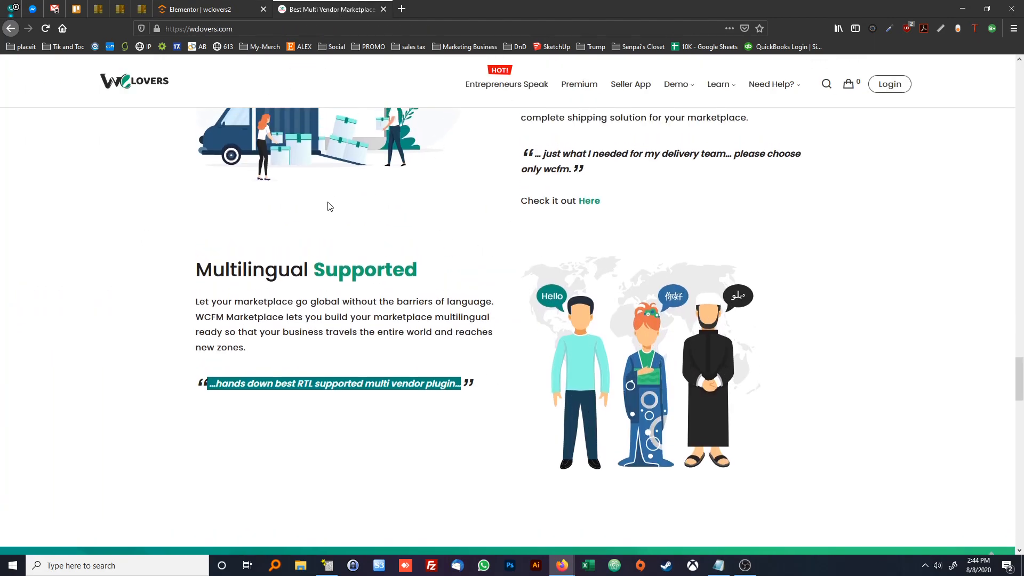
{"action": "left_click", "coordinate": [216, 10]}
{"action": "scroll", "coordinate": [342, 234], "scroll_direction": "up", "scroll_amount": 5}
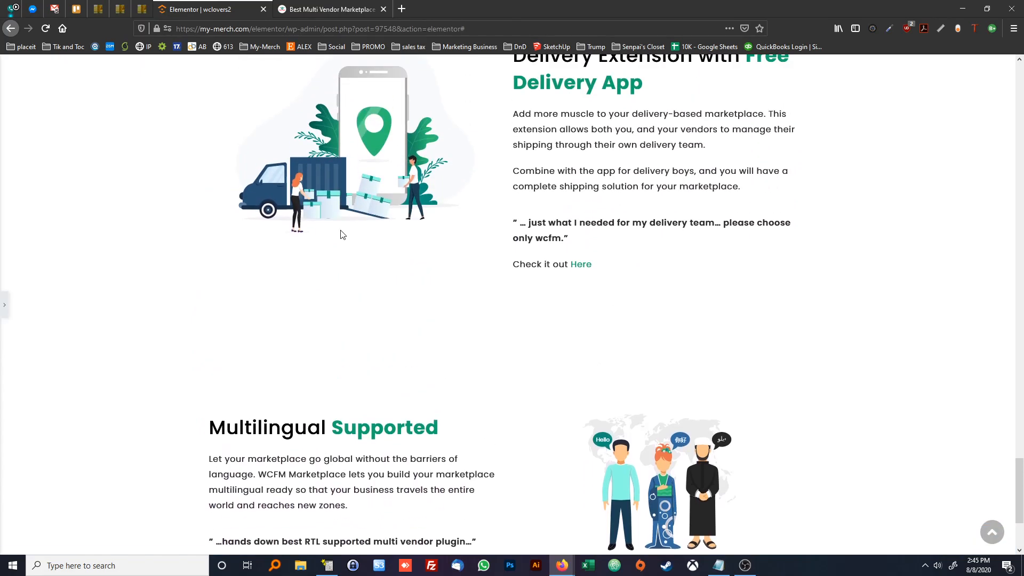
{"action": "scroll", "coordinate": [633, 346], "scroll_direction": "down", "scroll_amount": 4}
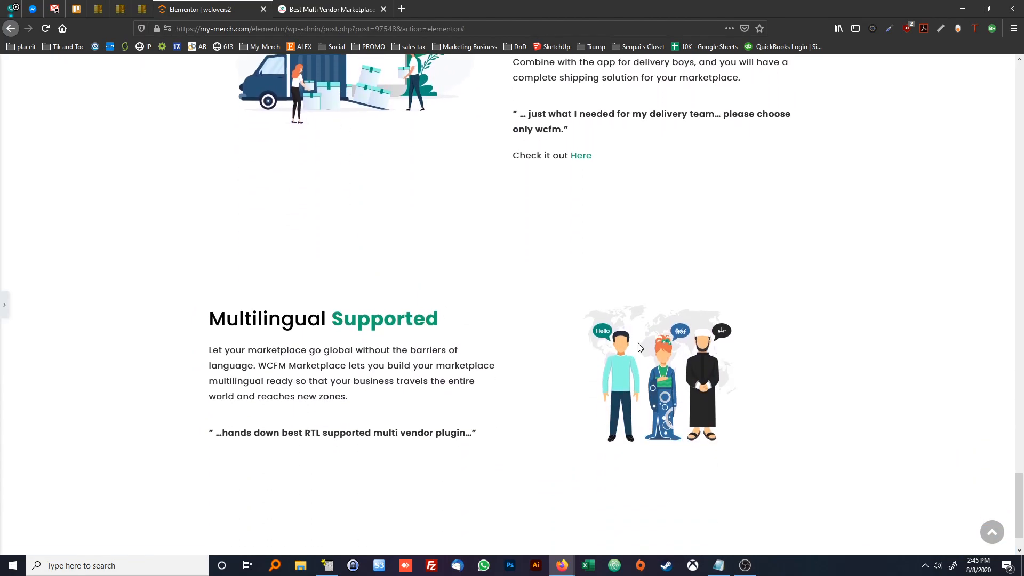
{"action": "scroll", "coordinate": [402, 301], "scroll_direction": "up", "scroll_amount": 15}
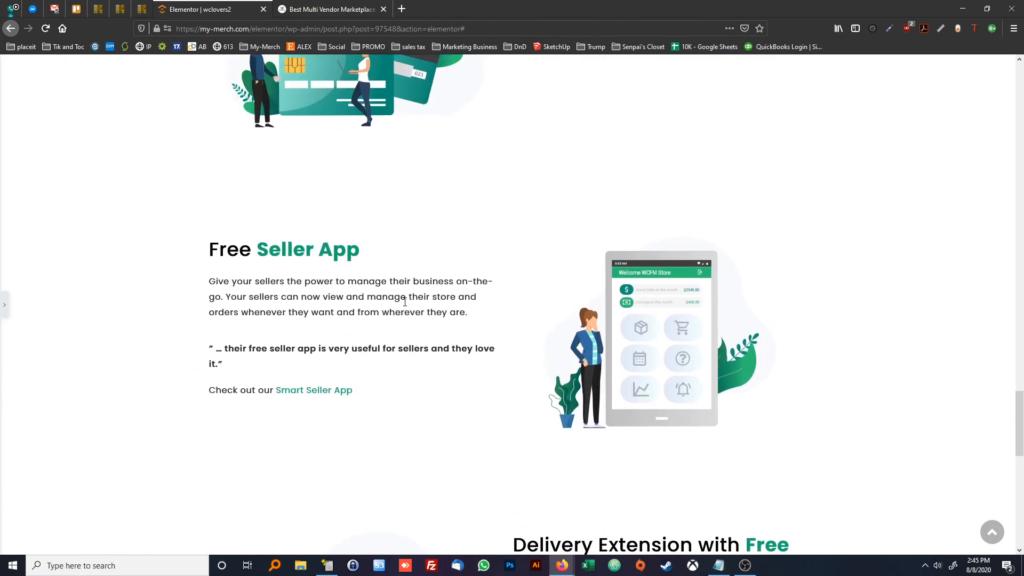
{"action": "scroll", "coordinate": [406, 307], "scroll_direction": "down", "scroll_amount": 4}
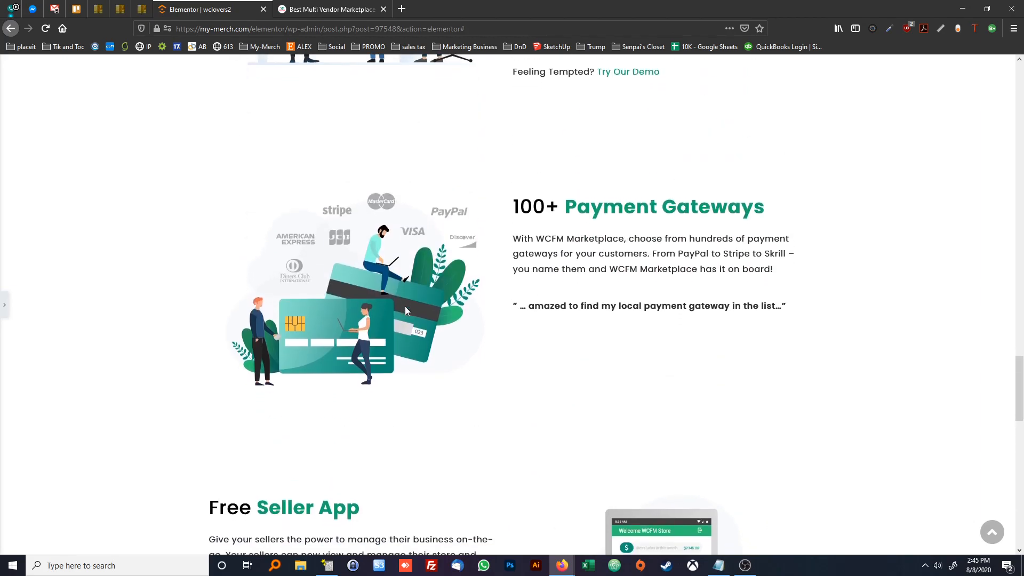
{"action": "scroll", "coordinate": [394, 303], "scroll_direction": "down", "scroll_amount": 2}
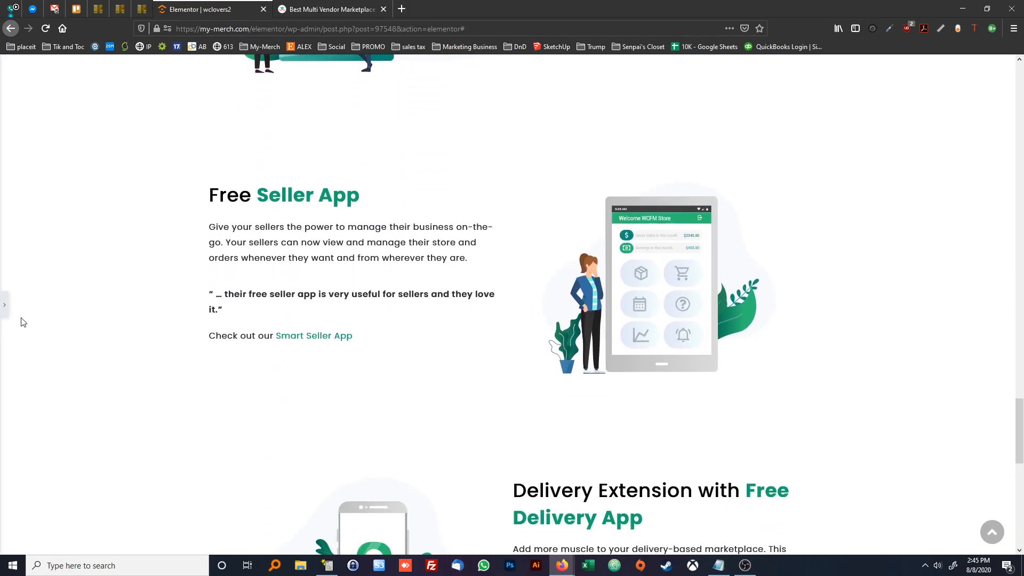
Set the image size of the multilingual section's illustration to Custom
{"action": "left_click", "coordinate": [6, 307]}
{"action": "scroll", "coordinate": [674, 262], "scroll_direction": "down", "scroll_amount": 10}
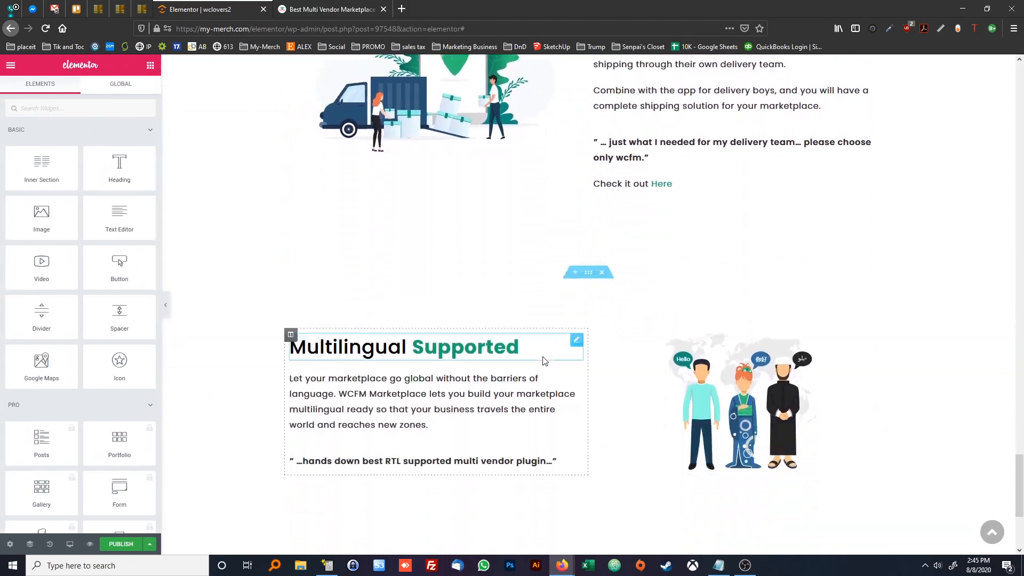
{"action": "left_click", "coordinate": [675, 259]}
{"action": "left_click", "coordinate": [104, 228]}
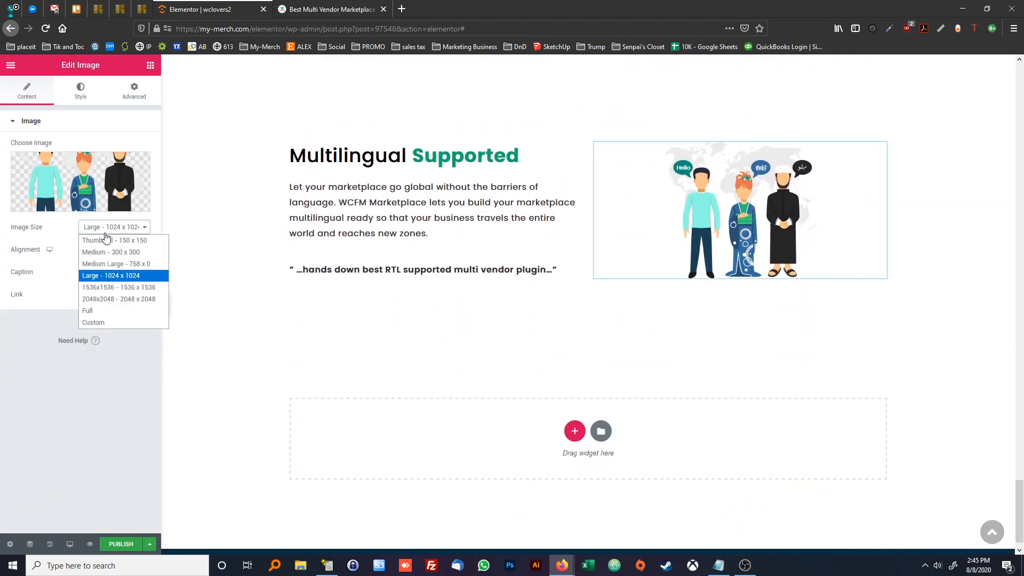
{"action": "left_click", "coordinate": [100, 322]}
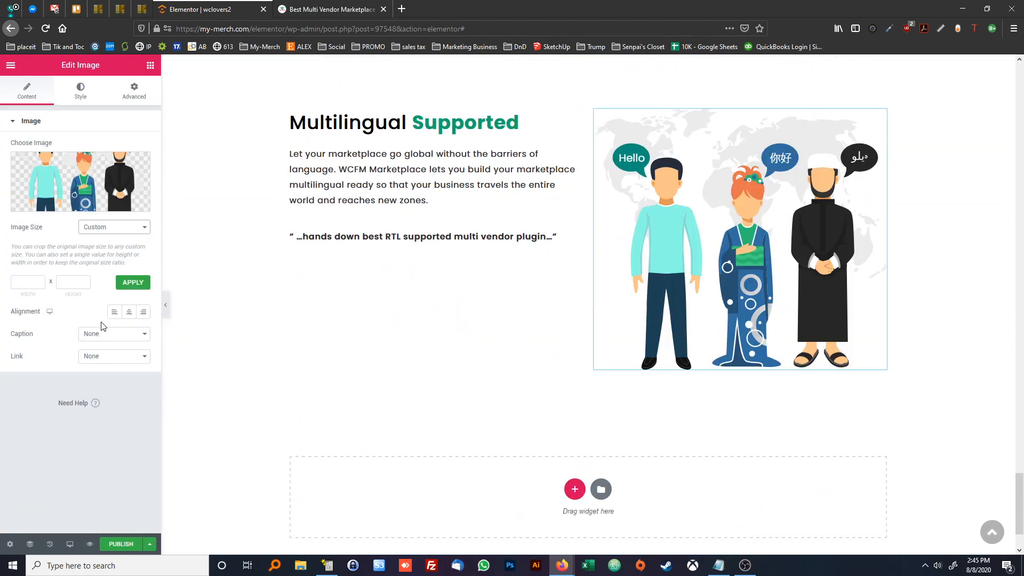
Try the 2048x2048 image size on the multilingual illustration, and return it to Custom with width and height left empty
{"action": "scroll", "coordinate": [328, 325], "scroll_direction": "up", "scroll_amount": 4}
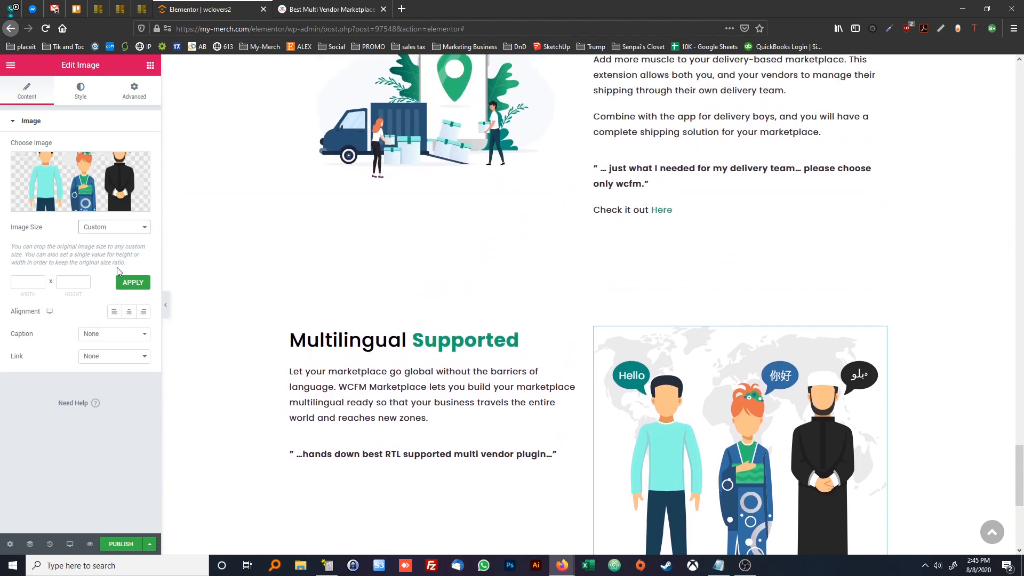
{"action": "left_click", "coordinate": [113, 226]}
{"action": "left_click", "coordinate": [105, 282]}
{"action": "left_click", "coordinate": [97, 228]}
{"action": "left_click", "coordinate": [105, 302]}
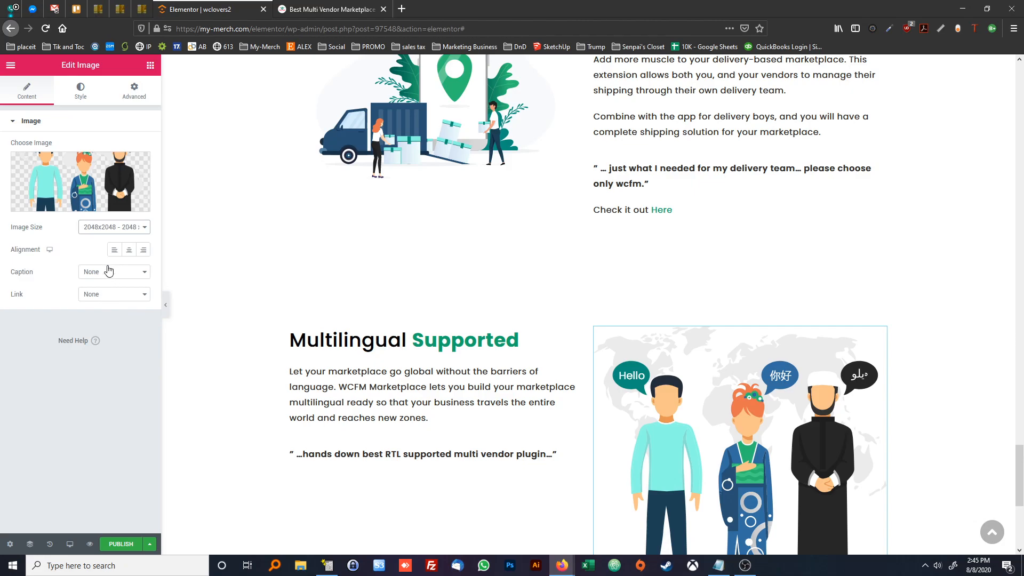
{"action": "left_click", "coordinate": [97, 228]}
{"action": "left_click", "coordinate": [122, 323]}
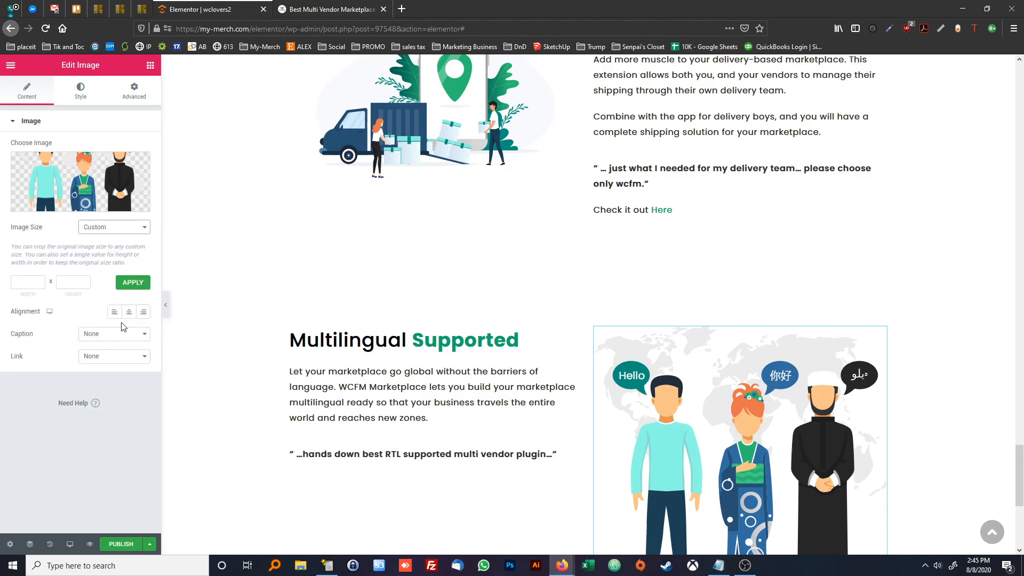
{"action": "left_click", "coordinate": [75, 280]}
{"action": "left_click", "coordinate": [36, 281]}
{"action": "left_click", "coordinate": [71, 284]}
Set the image size of the Free Delivery App section's illustration to Custom
{"action": "scroll", "coordinate": [392, 257], "scroll_direction": "up", "scroll_amount": 2}
{"action": "left_click", "coordinate": [392, 257]}
{"action": "left_click", "coordinate": [114, 227]}
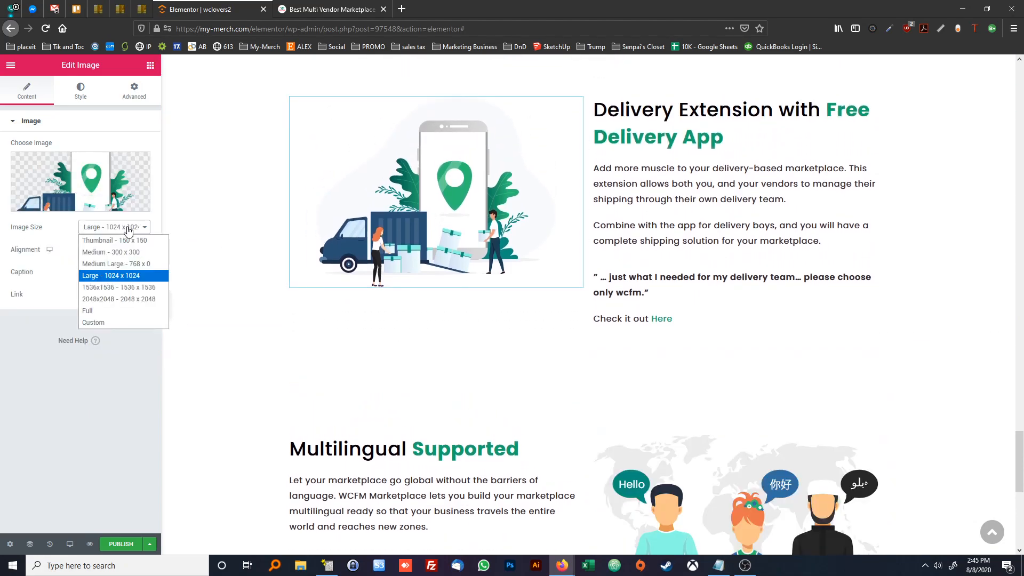
{"action": "left_click", "coordinate": [94, 322]}
Set the image size of the Free Seller App section's illustration to Custom
{"action": "scroll", "coordinate": [445, 334], "scroll_direction": "up", "scroll_amount": 6}
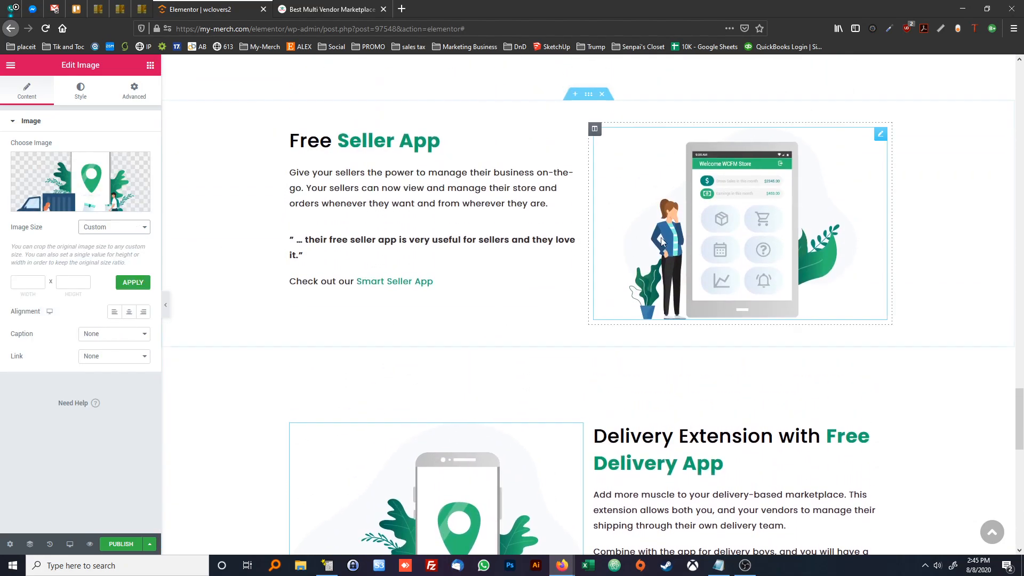
{"action": "left_click", "coordinate": [665, 241]}
{"action": "left_click", "coordinate": [114, 227]}
{"action": "left_click", "coordinate": [94, 321]}
Set the image size of the 100+ Payment Gateways section's illustration to Custom
{"action": "scroll", "coordinate": [535, 277], "scroll_direction": "up", "scroll_amount": 5}
{"action": "left_click", "coordinate": [395, 234]}
{"action": "left_click", "coordinate": [114, 226]}
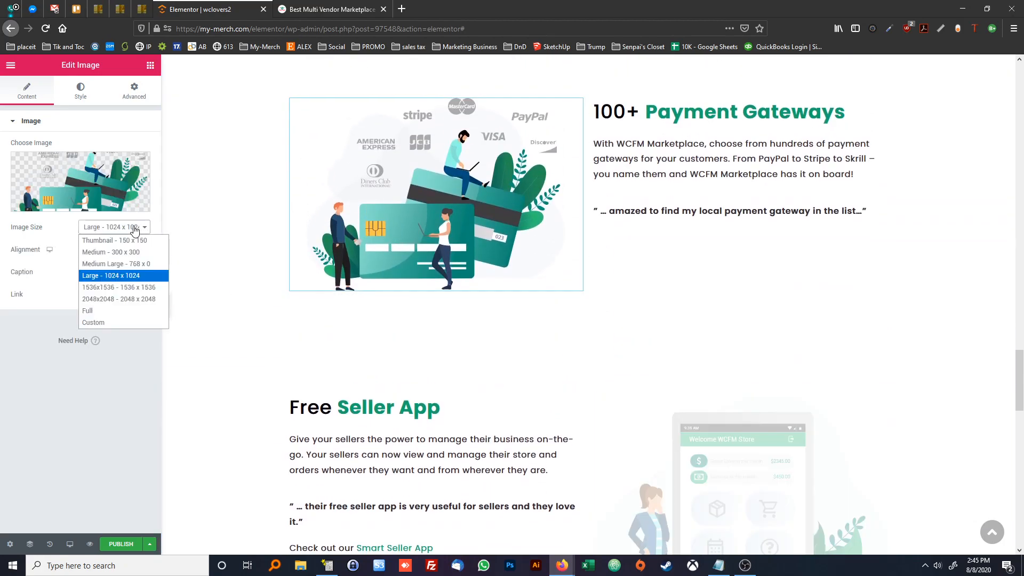
{"action": "left_click", "coordinate": [106, 323]}
Set the image size of the Complete Frontend Experience section's illustration to Custom
{"action": "scroll", "coordinate": [400, 313], "scroll_direction": "up", "scroll_amount": 6}
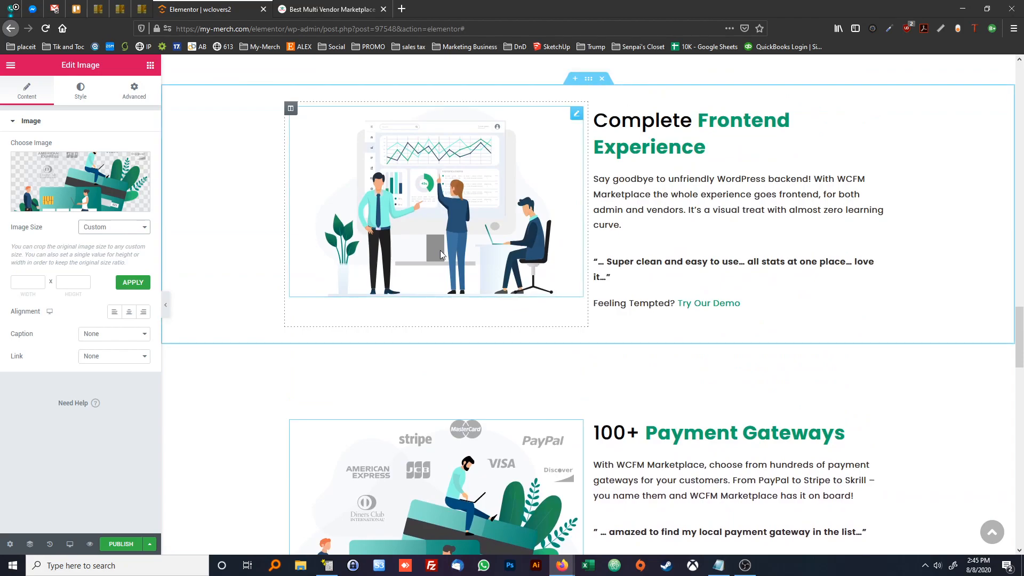
{"action": "left_click", "coordinate": [436, 245]}
{"action": "left_click", "coordinate": [114, 227]}
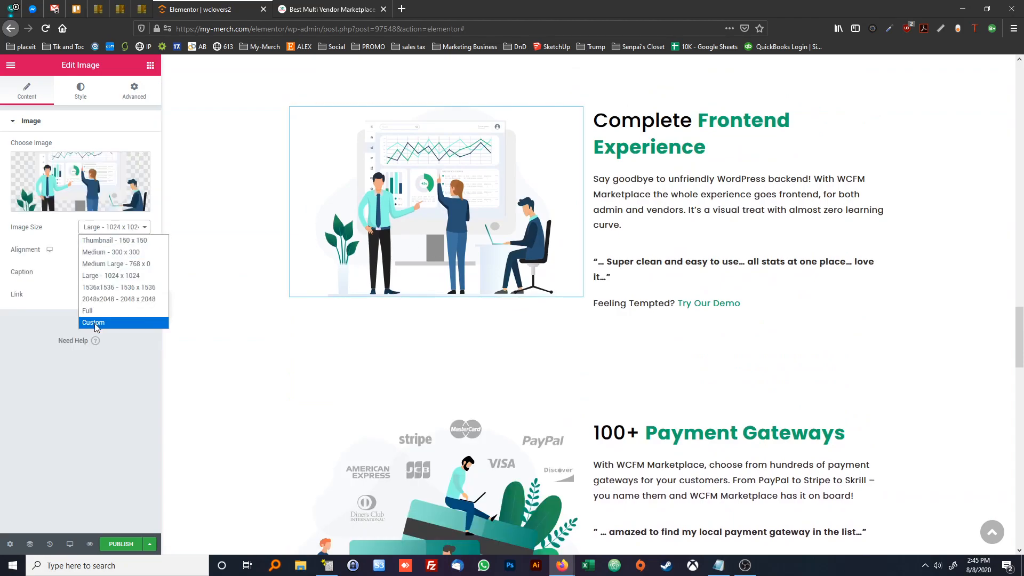
{"action": "left_click", "coordinate": [101, 322]}
Set the image size of the Friendly Support section's illustration to Custom
{"action": "scroll", "coordinate": [409, 304], "scroll_direction": "up", "scroll_amount": 6}
{"action": "left_click", "coordinate": [644, 292]}
{"action": "left_click", "coordinate": [114, 227]}
{"action": "left_click", "coordinate": [102, 322]}
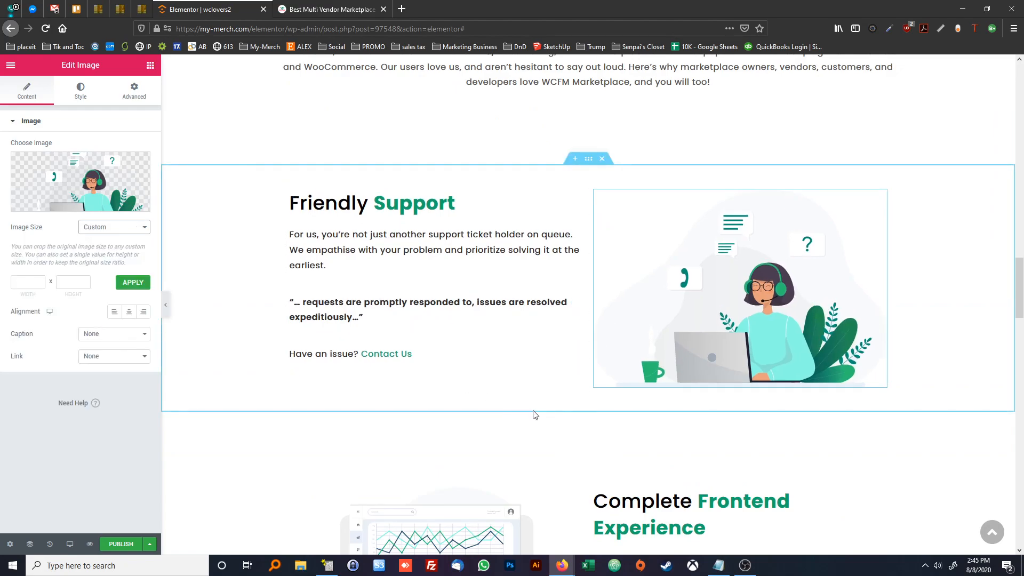
Review the two-column sections on the recreated page and compare their order with the wclovers.com homepage around the 40+ Popular Integrations section
{"action": "scroll", "coordinate": [383, 425], "scroll_direction": "down", "scroll_amount": 6}
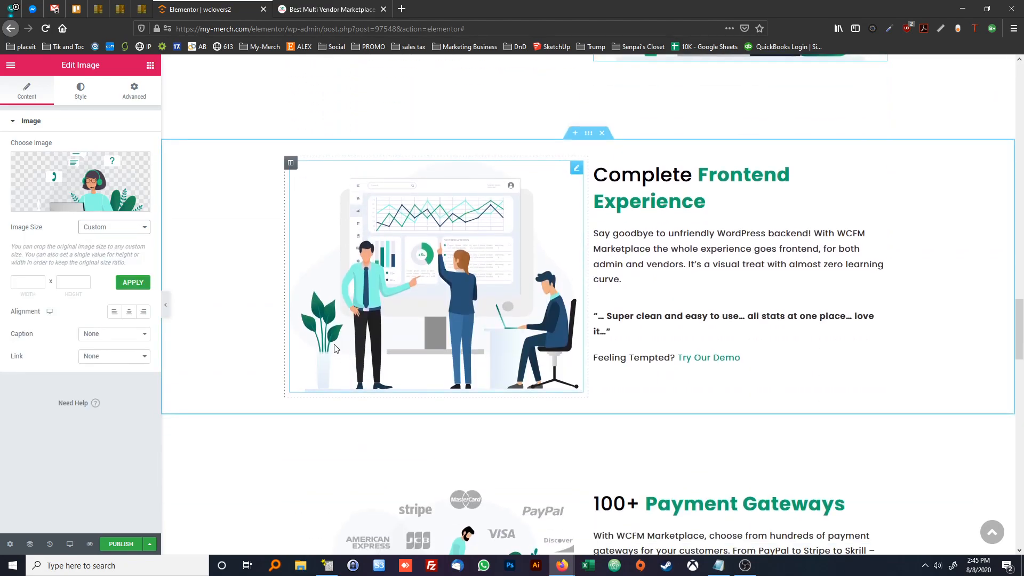
{"action": "scroll", "coordinate": [336, 347], "scroll_direction": "up", "scroll_amount": 4}
{"action": "scroll", "coordinate": [335, 348], "scroll_direction": "up", "scroll_amount": 2}
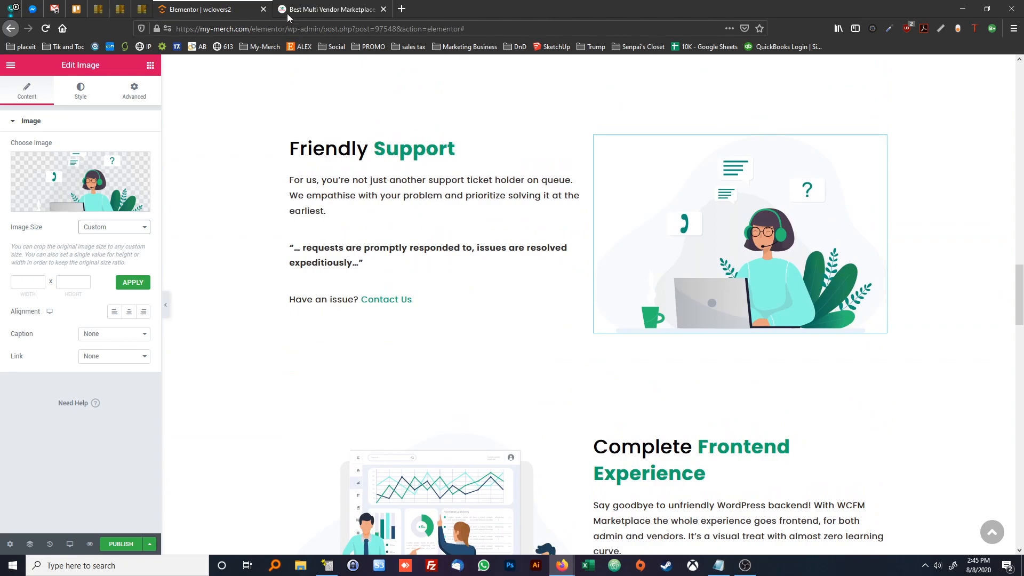
{"action": "scroll", "coordinate": [605, 359], "scroll_direction": "down", "scroll_amount": 20}
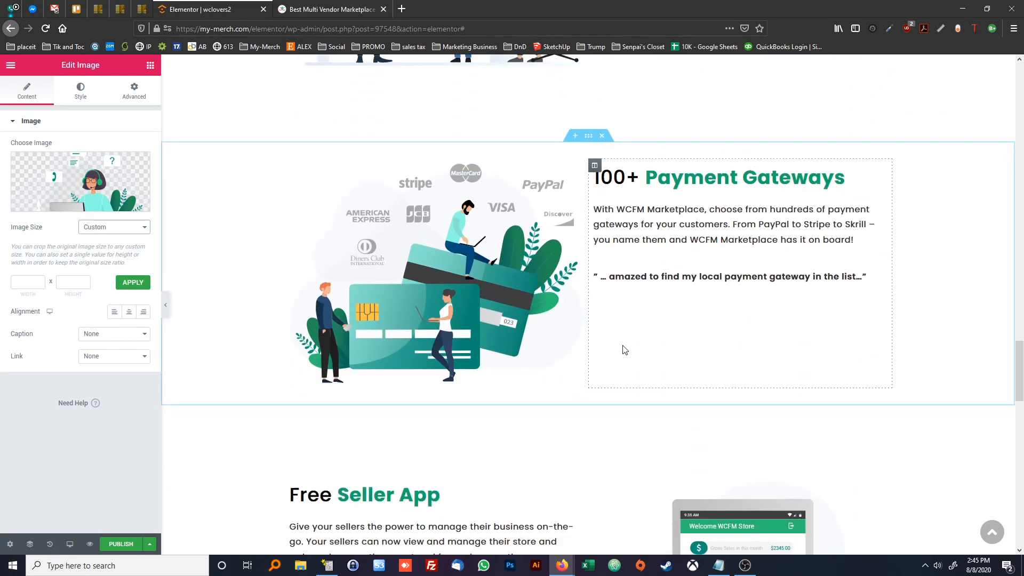
{"action": "scroll", "coordinate": [555, 340], "scroll_direction": "down", "scroll_amount": 3}
{"action": "scroll", "coordinate": [523, 338], "scroll_direction": "up", "scroll_amount": 20}
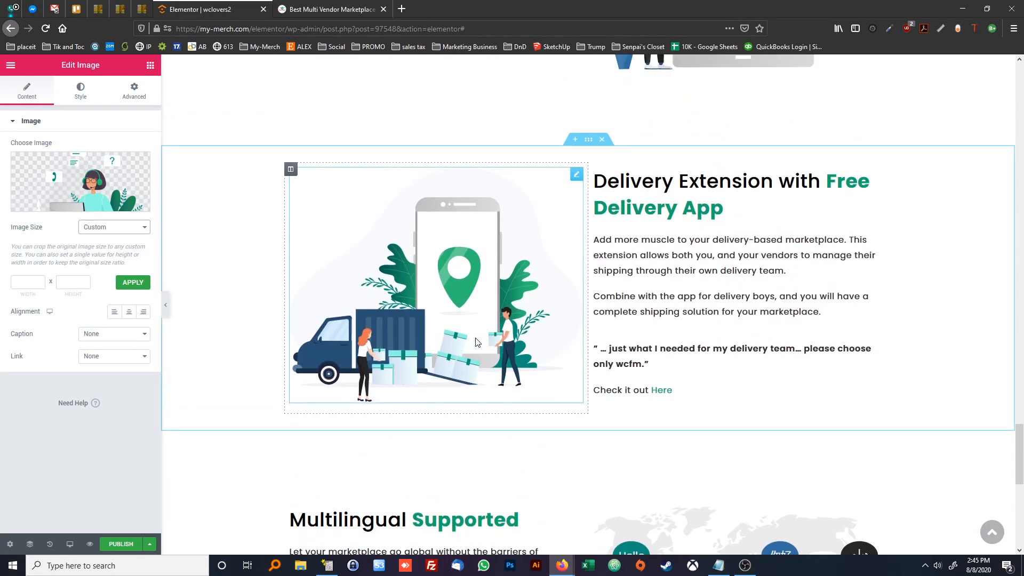
{"action": "scroll", "coordinate": [475, 343], "scroll_direction": "up", "scroll_amount": 9}
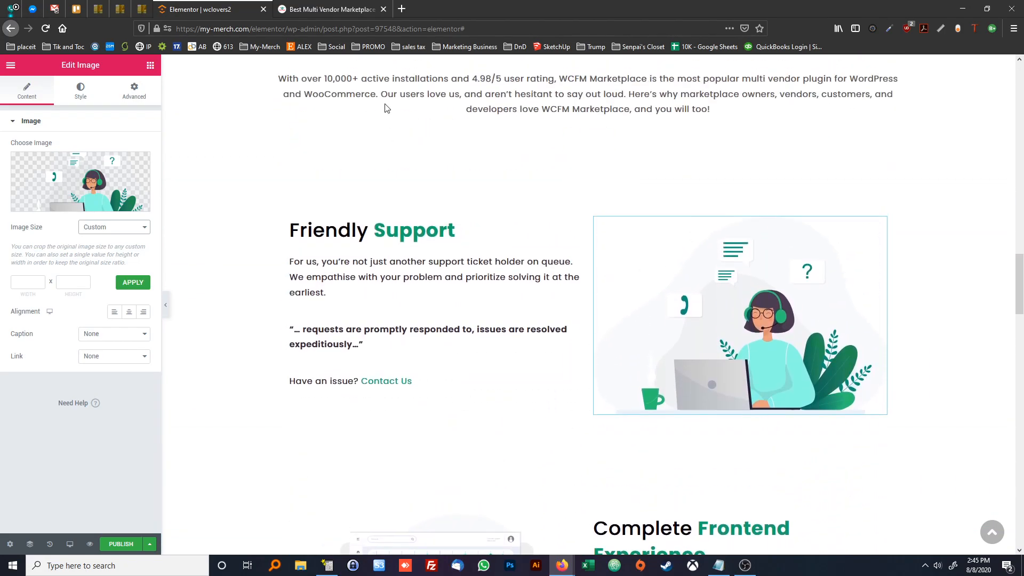
{"action": "left_click", "coordinate": [330, 9]}
{"action": "scroll", "coordinate": [448, 357], "scroll_direction": "up", "scroll_amount": 15}
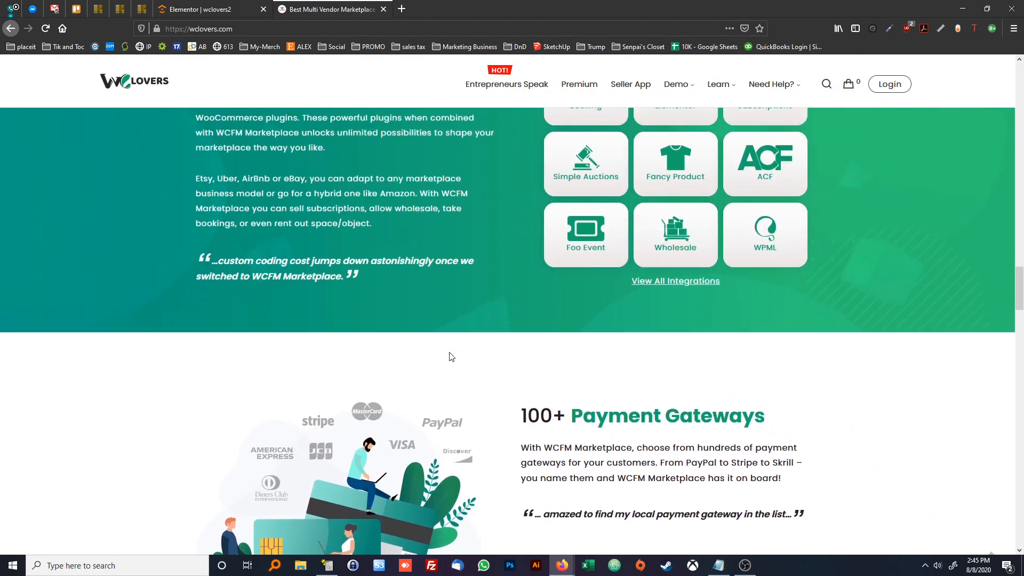
{"action": "scroll", "coordinate": [412, 254], "scroll_direction": "up", "scroll_amount": 5}
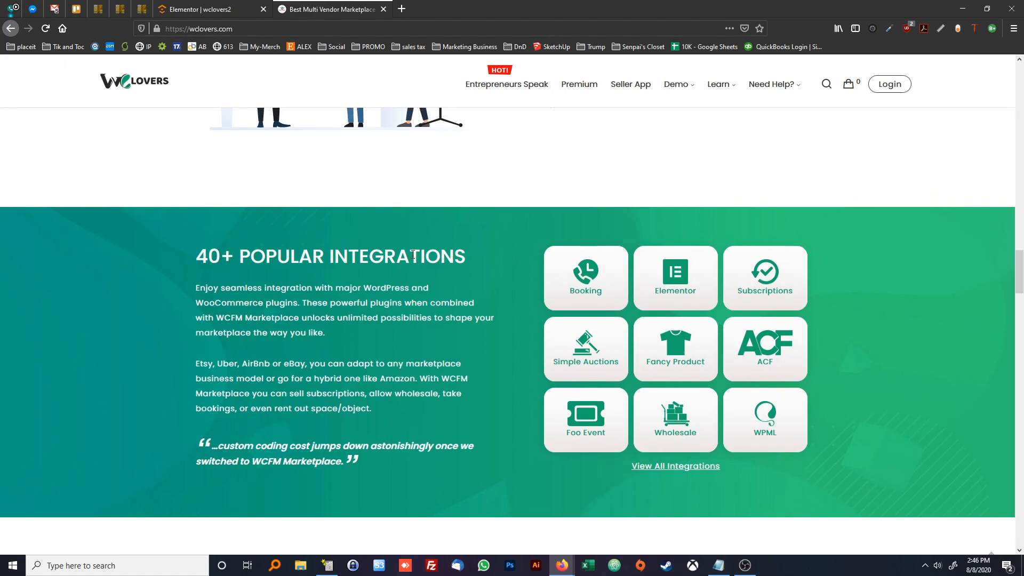
{"action": "scroll", "coordinate": [404, 257], "scroll_direction": "down", "scroll_amount": 6}
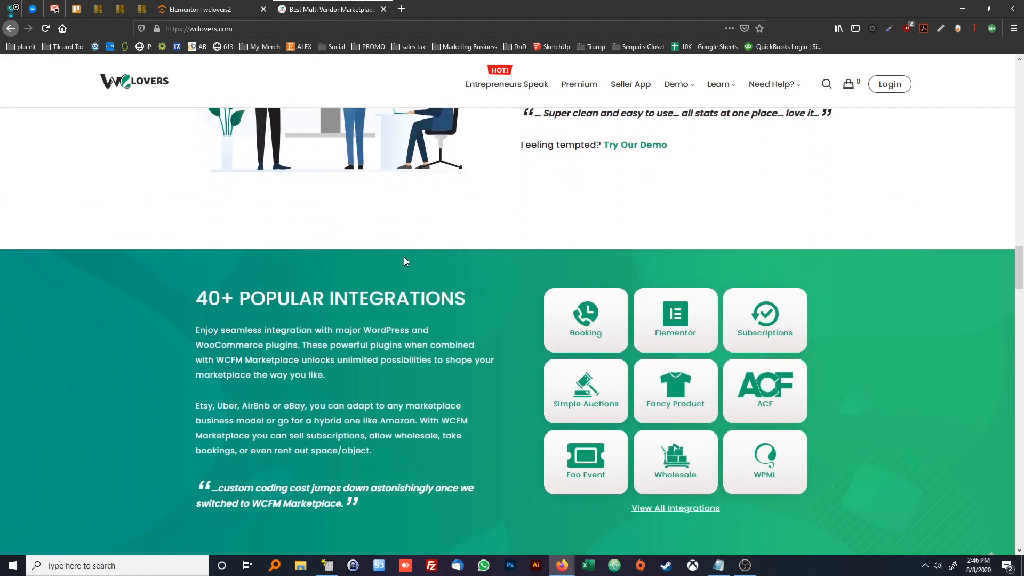
In the Elementor page, add a two-column section directly above 100+ Payment Gateways and stretch it to full page width
{"action": "left_click", "coordinate": [201, 8]}
{"action": "scroll", "coordinate": [414, 267], "scroll_direction": "down", "scroll_amount": 8}
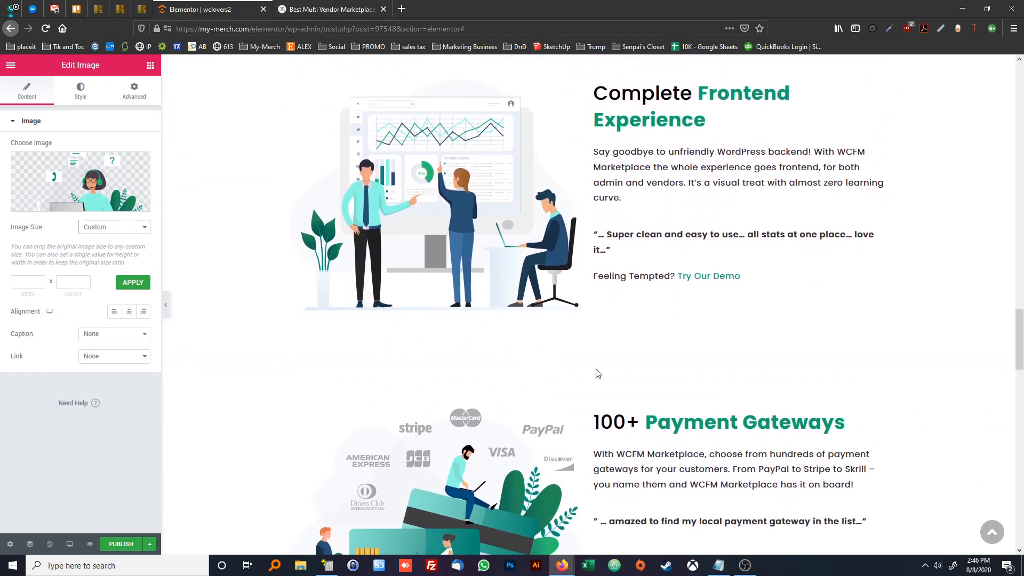
{"action": "mouse_move", "coordinate": [563, 410]}
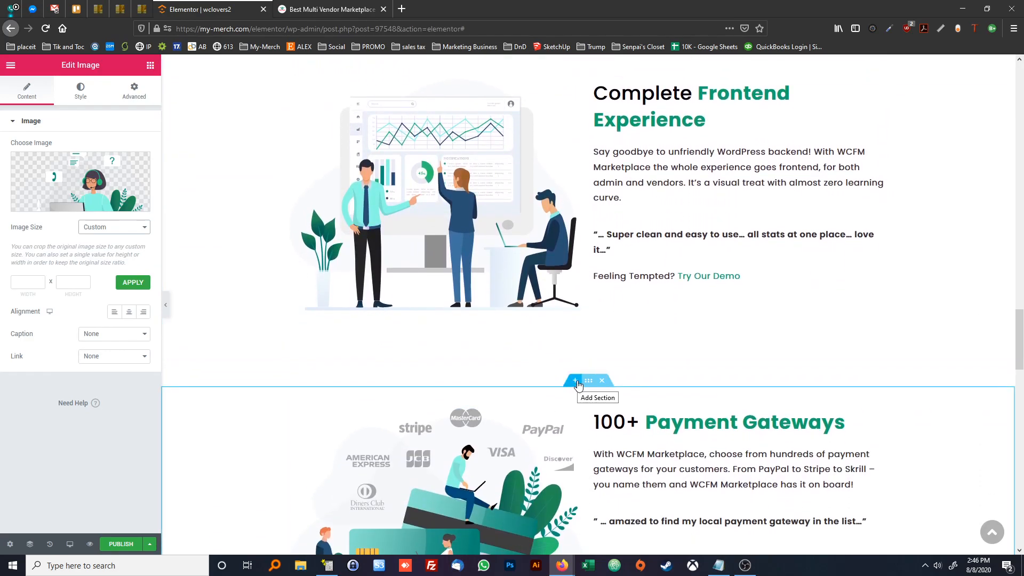
{"action": "left_click", "coordinate": [575, 381]}
{"action": "left_click", "coordinate": [574, 428]}
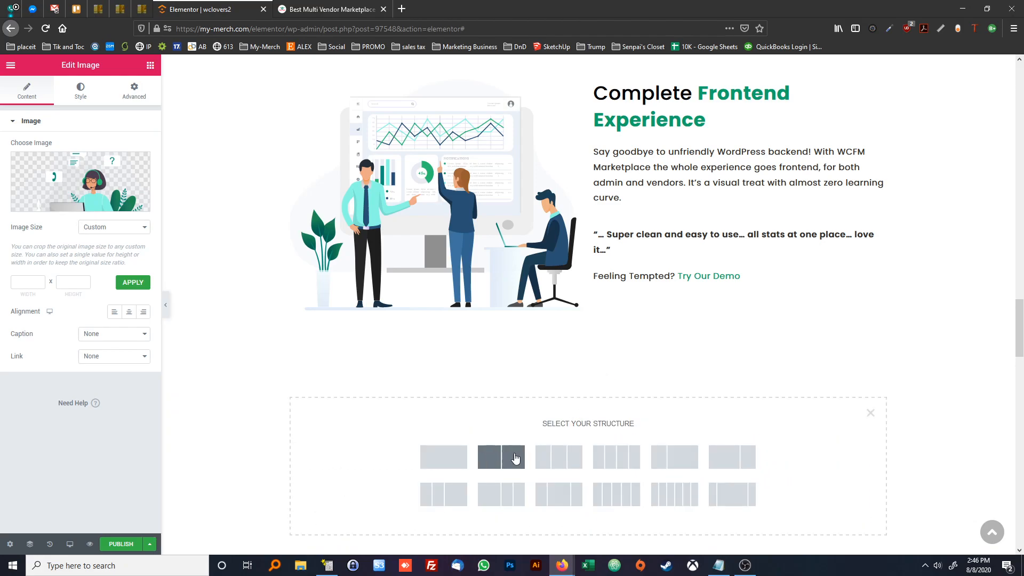
{"action": "left_click", "coordinate": [497, 452]}
{"action": "scroll", "coordinate": [485, 415], "scroll_direction": "down", "scroll_amount": 3}
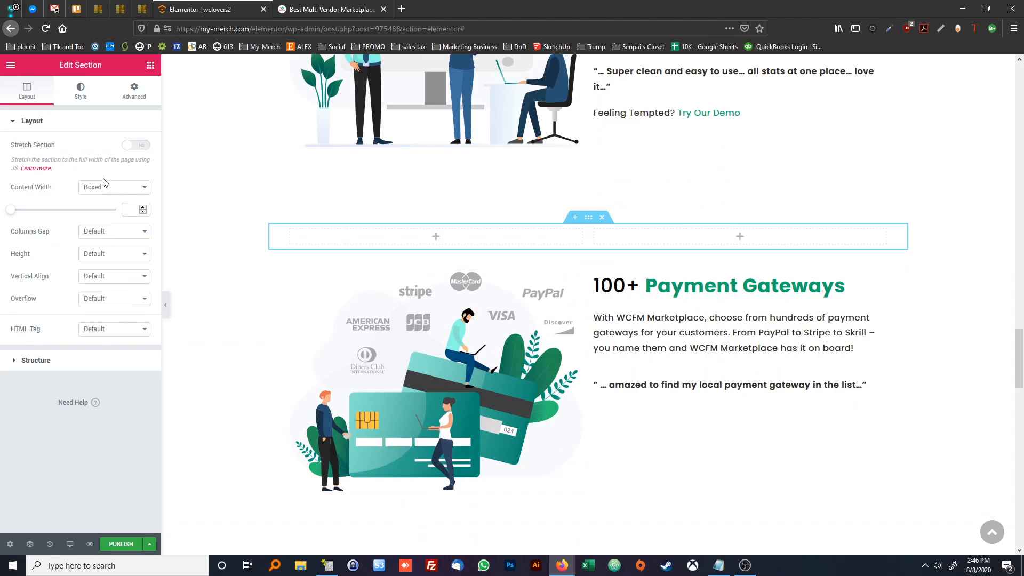
{"action": "left_click", "coordinate": [137, 147]}
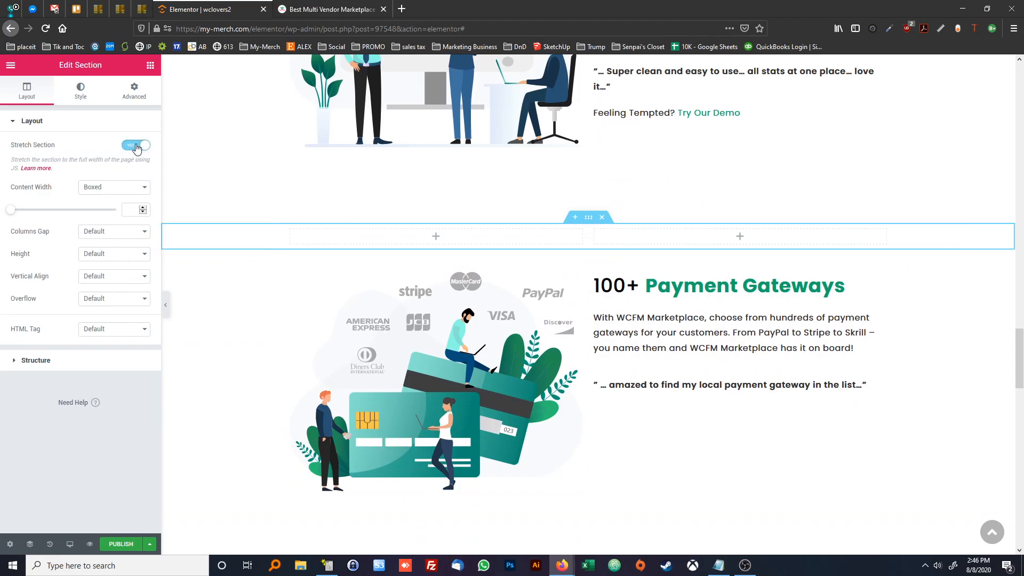
Examine the layout and background of the 40+ Popular Integrations section on the wclovers.com reference page
{"action": "left_click", "coordinate": [300, 10]}
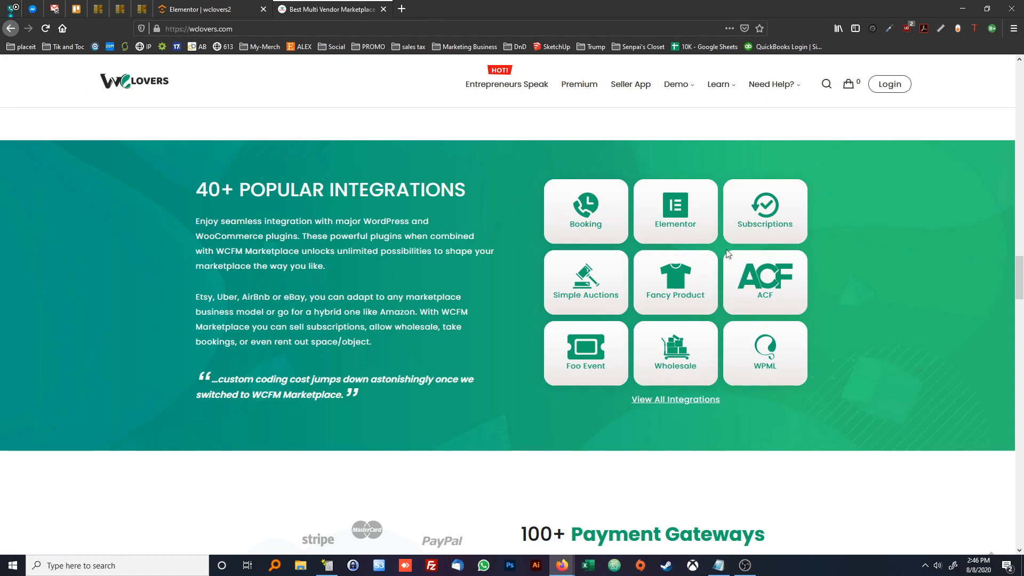
{"action": "scroll", "coordinate": [629, 299], "scroll_direction": "down", "scroll_amount": 15}
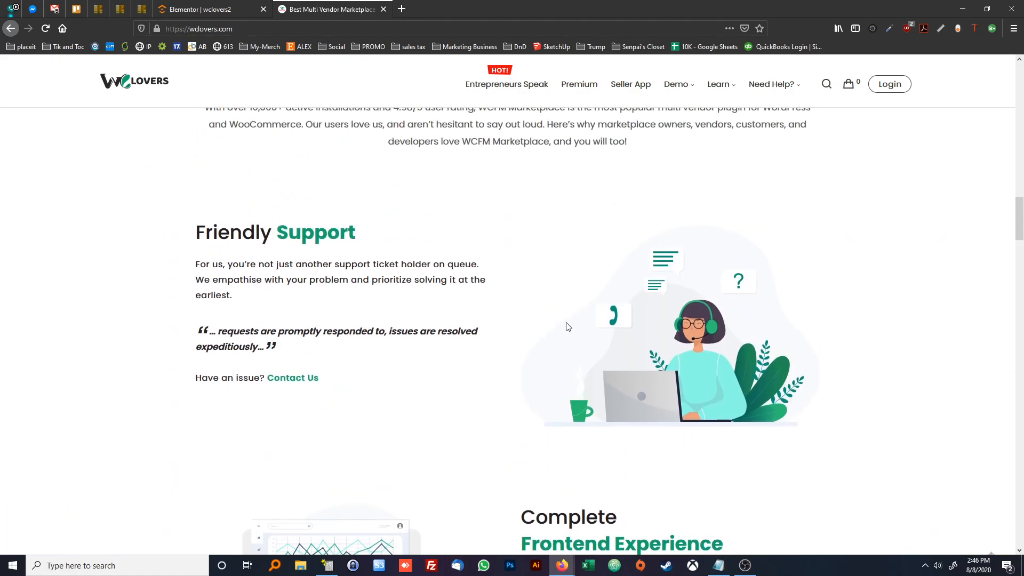
{"action": "scroll", "coordinate": [554, 326], "scroll_direction": "up", "scroll_amount": 3}
{"action": "scroll", "coordinate": [575, 336], "scroll_direction": "down", "scroll_amount": 15}
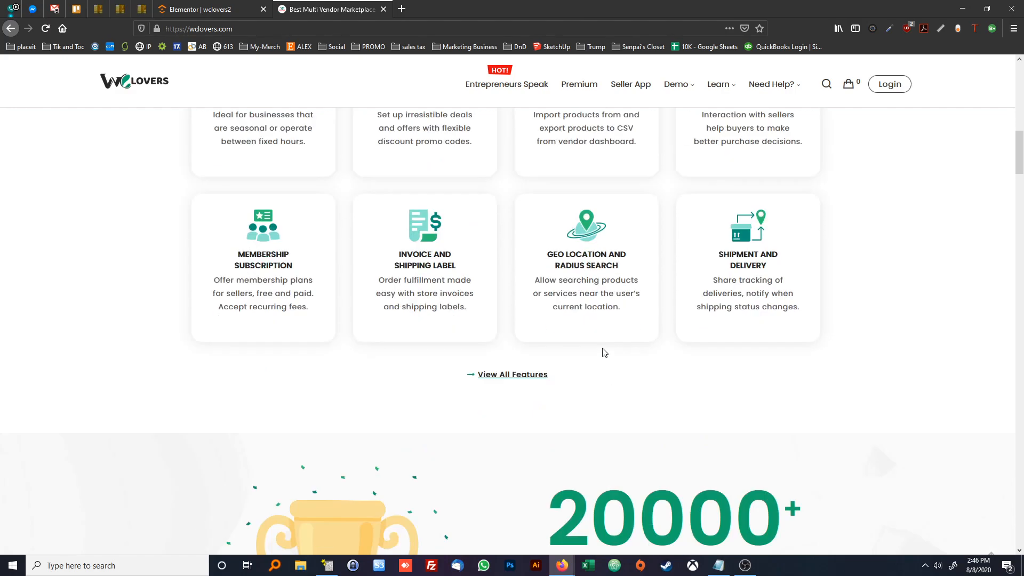
{"action": "scroll", "coordinate": [601, 350], "scroll_direction": "down", "scroll_amount": 6}
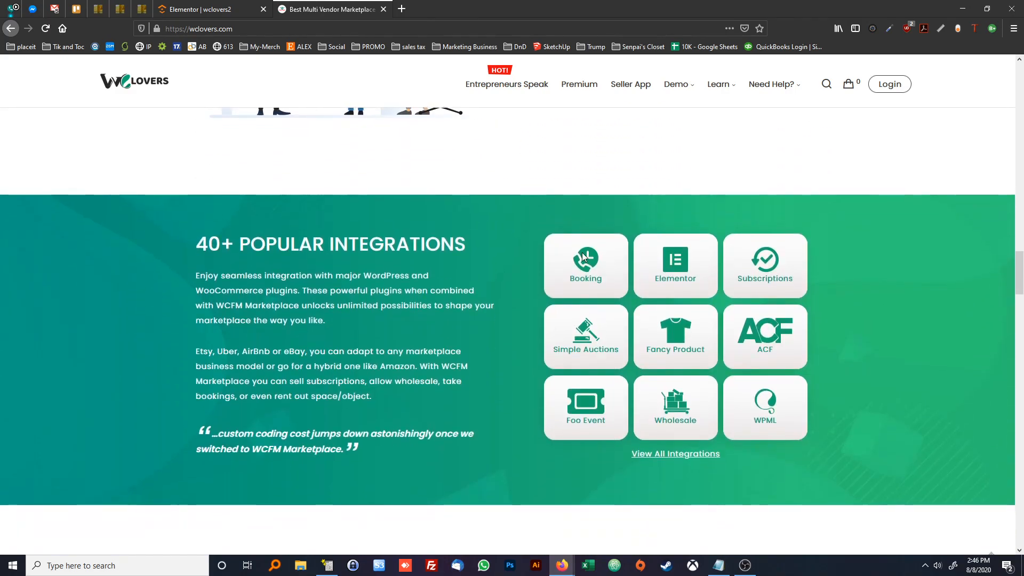
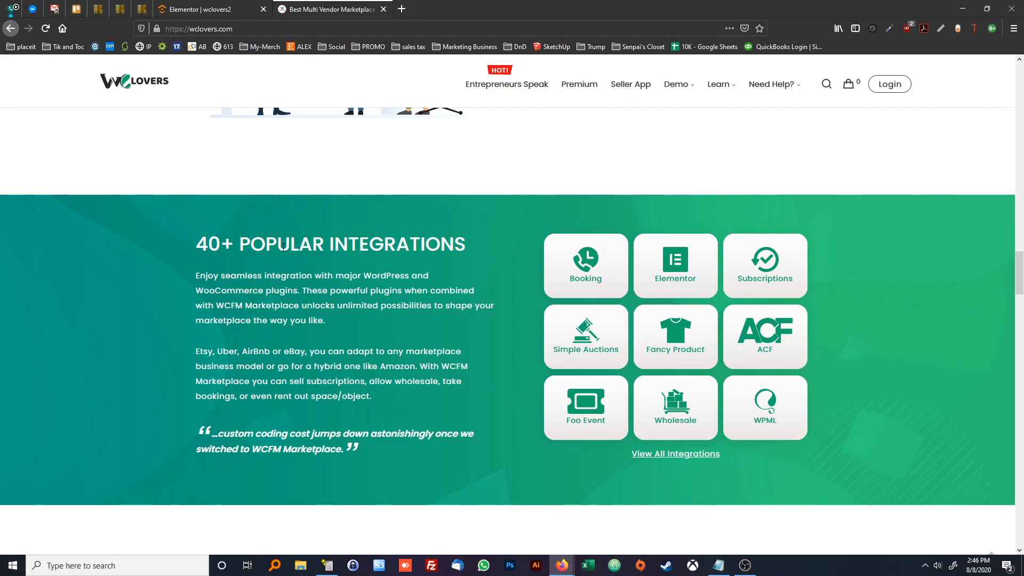
Examine the 40+ Popular Integrations section on the reference page, comparing its text column and integration grid with the neighbouring sections
{"action": "scroll", "coordinate": [281, 244], "scroll_direction": "up", "scroll_amount": 5}
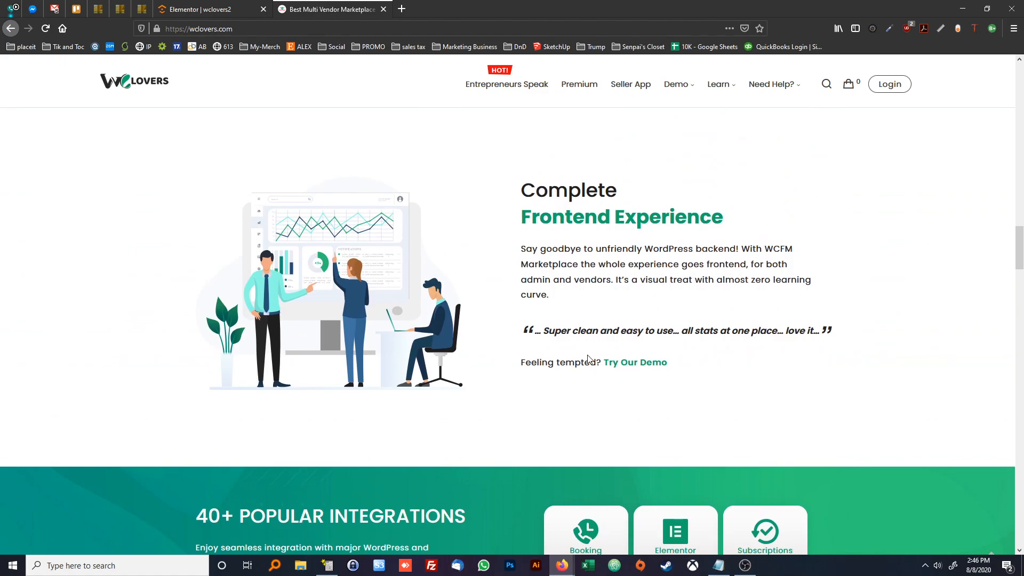
{"action": "scroll", "coordinate": [541, 251], "scroll_direction": "down", "scroll_amount": 3}
{"action": "scroll", "coordinate": [459, 320], "scroll_direction": "up", "scroll_amount": 3}
{"action": "scroll", "coordinate": [507, 238], "scroll_direction": "down", "scroll_amount": 3}
{"action": "scroll", "coordinate": [372, 388], "scroll_direction": "down", "scroll_amount": 2}
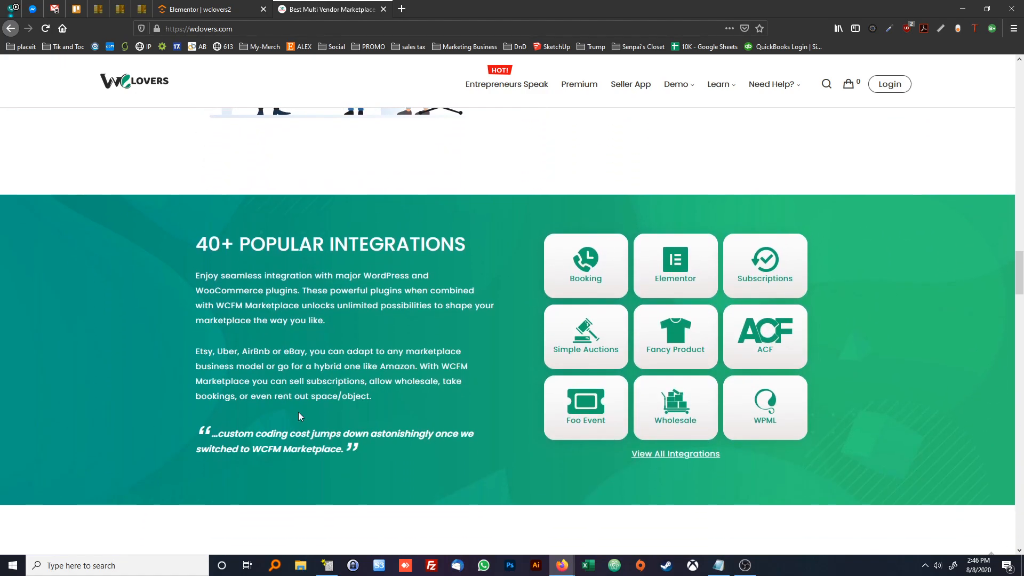
{"action": "triple_click", "coordinate": [263, 437]}
{"action": "left_click", "coordinate": [316, 380]}
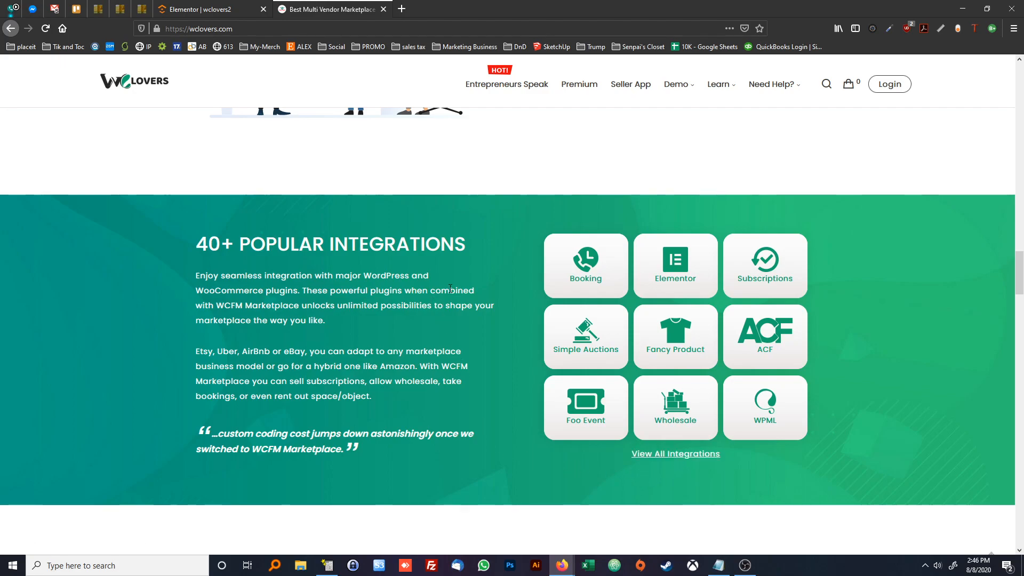
{"action": "scroll", "coordinate": [442, 272], "scroll_direction": "down", "scroll_amount": 1}
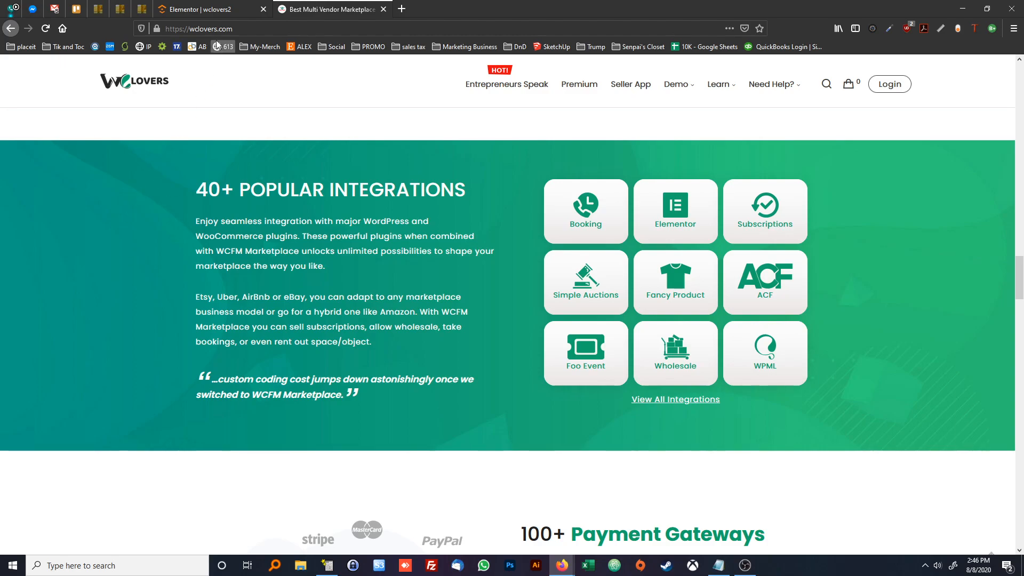
In the Elementor page, set the new two-column section's height to Min Height and its vertical alignment to Middle
{"action": "left_click", "coordinate": [200, 7]}
{"action": "left_click", "coordinate": [101, 255]}
{"action": "left_click", "coordinate": [103, 291]}
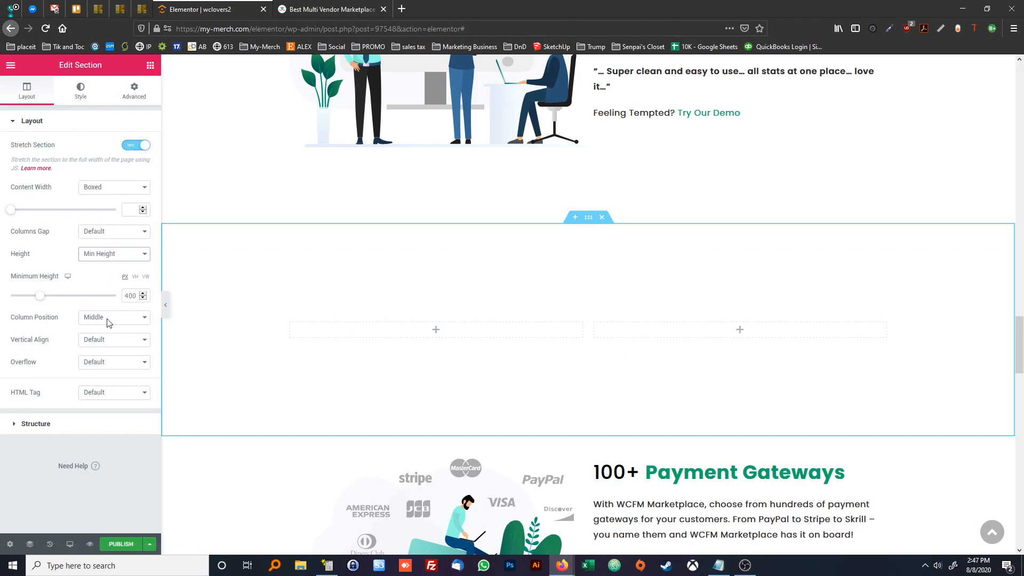
{"action": "left_click", "coordinate": [292, 17]}
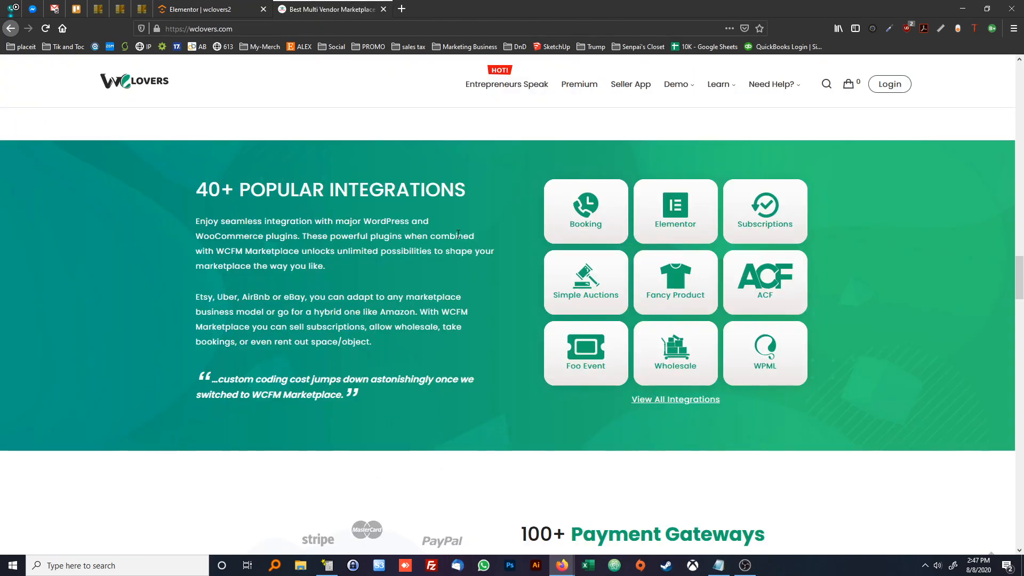
{"action": "left_click", "coordinate": [199, 9]}
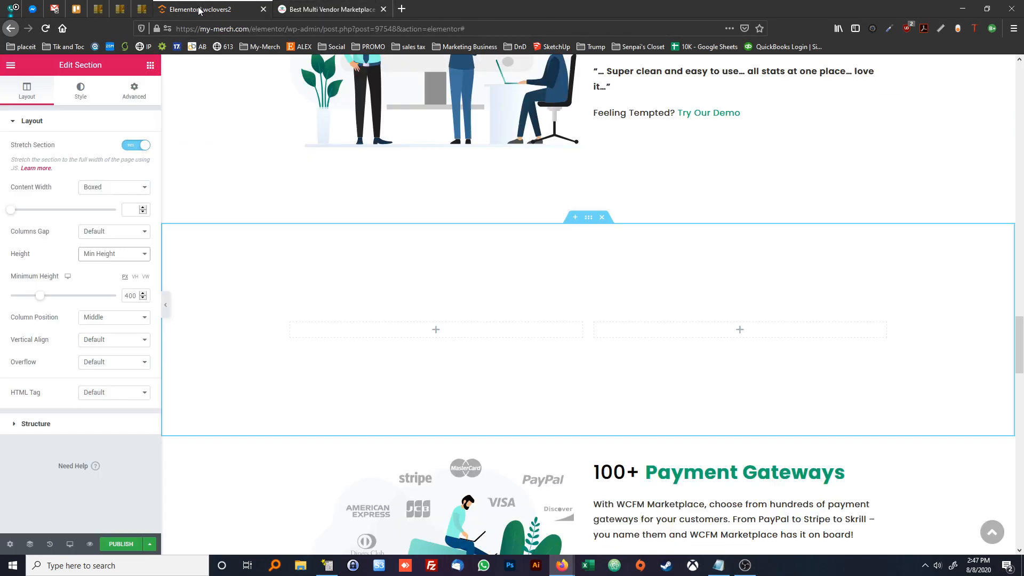
{"action": "left_click", "coordinate": [115, 341]}
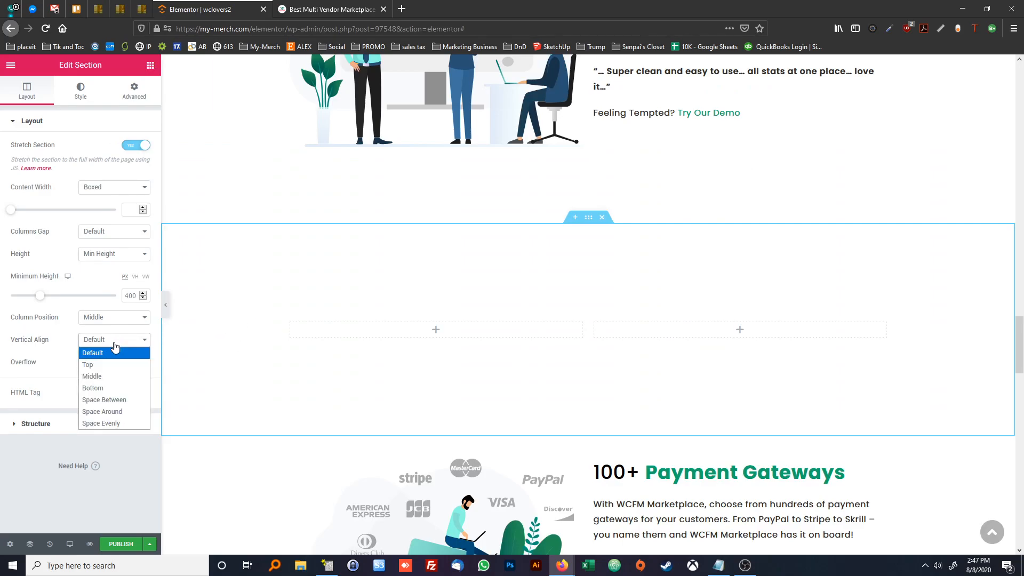
{"action": "left_click", "coordinate": [99, 382]}
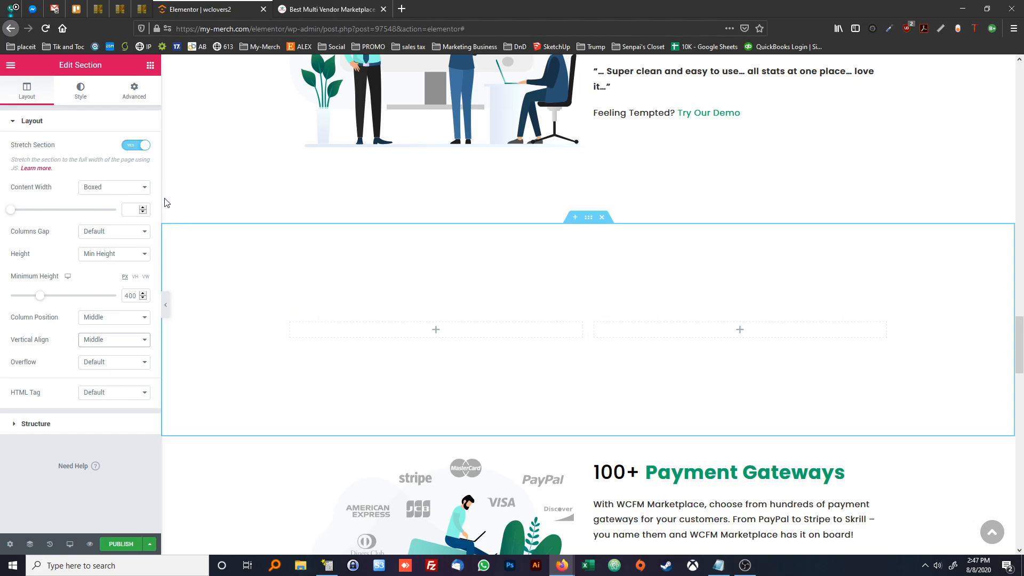
Copy the Complete Frontend Experience heading into the first column of the empty two-column section
{"action": "left_click", "coordinate": [150, 66]}
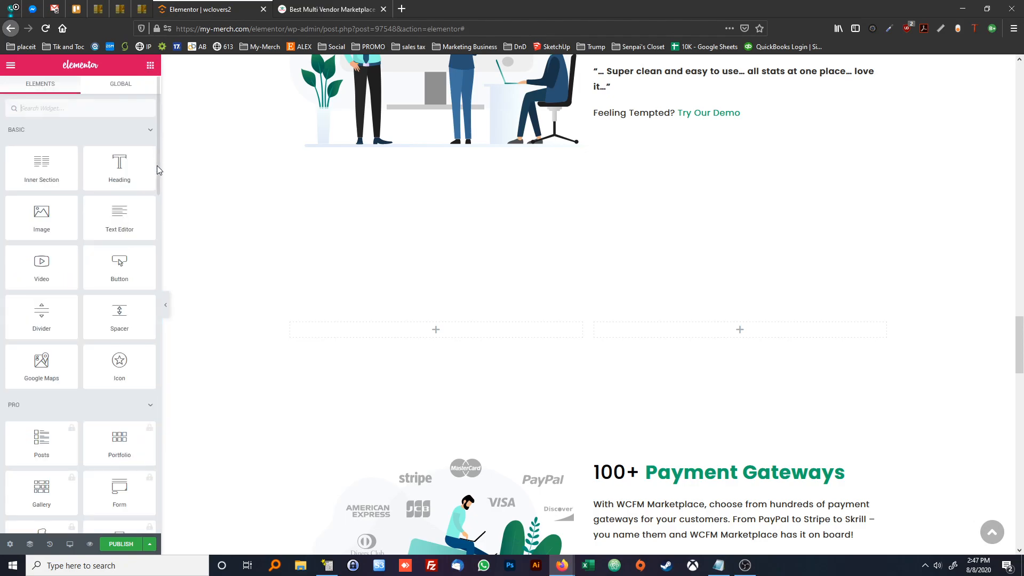
{"action": "mouse_move", "coordinate": [119, 165]}
{"action": "left_mouse_down"}
{"action": "mouse_move", "coordinate": [424, 334]}
{"action": "mouse_move", "coordinate": [133, 179]}
{"action": "left_mouse_up"}
{"action": "scroll", "coordinate": [487, 233], "scroll_direction": "up", "scroll_amount": 4}
{"action": "right_click", "coordinate": [601, 145]}
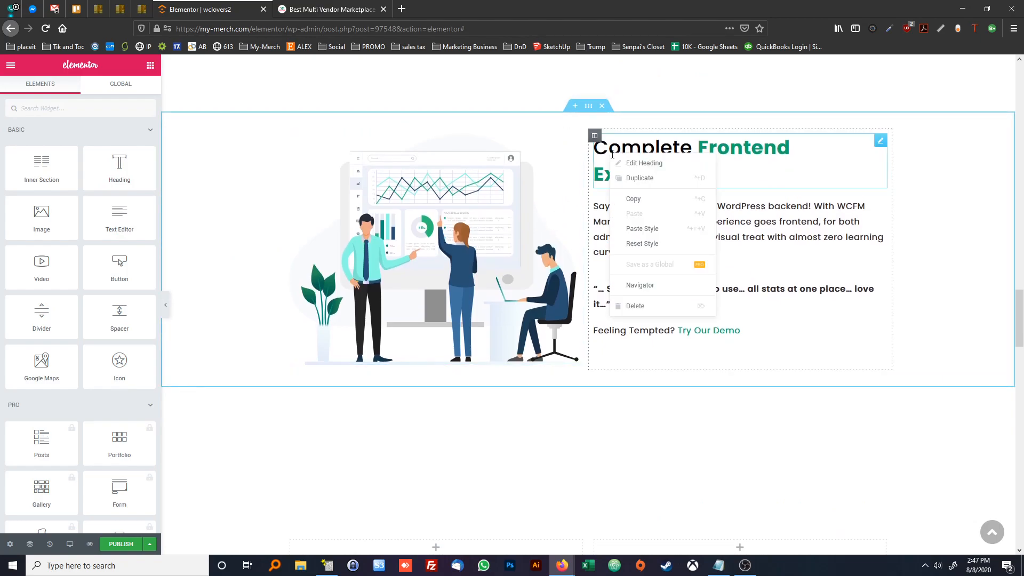
{"action": "left_click", "coordinate": [640, 199]}
{"action": "scroll", "coordinate": [377, 246], "scroll_direction": "down", "scroll_amount": 5}
{"action": "right_click", "coordinate": [379, 228]}
{"action": "left_click", "coordinate": [417, 311]}
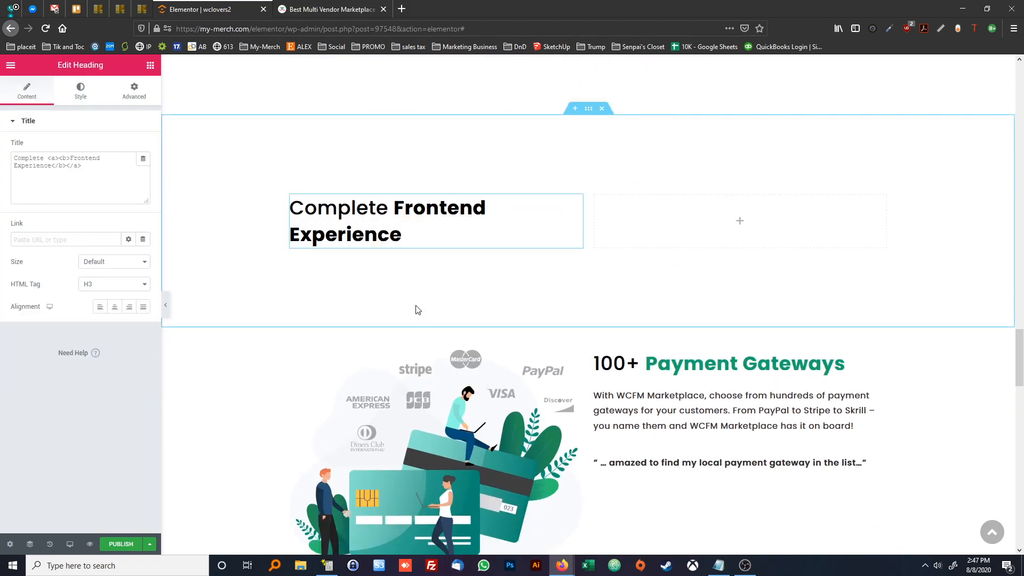
Change the copied heading's title to "40+ Popular Integrations"
{"action": "left_click_drag", "start_coordinate": [82, 166], "coordinate": [3, 143]}
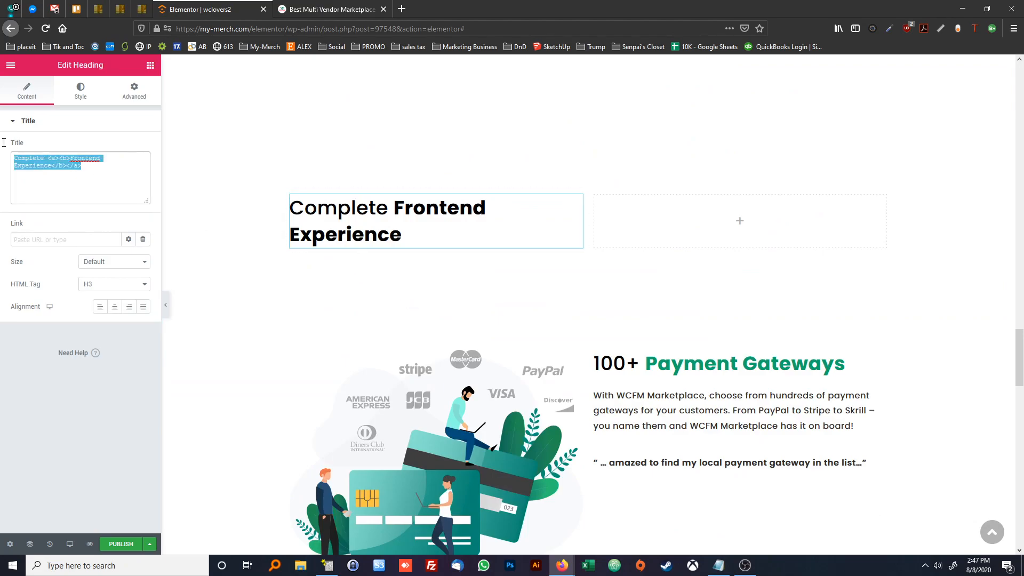
{"action": "left_click", "coordinate": [280, 10]}
{"action": "left_click", "coordinate": [213, 9]}
{"action": "left_click", "coordinate": [85, 182]}
{"action": "key", "text": "ctrl+a"}
{"action": "type", "text": "40+"}
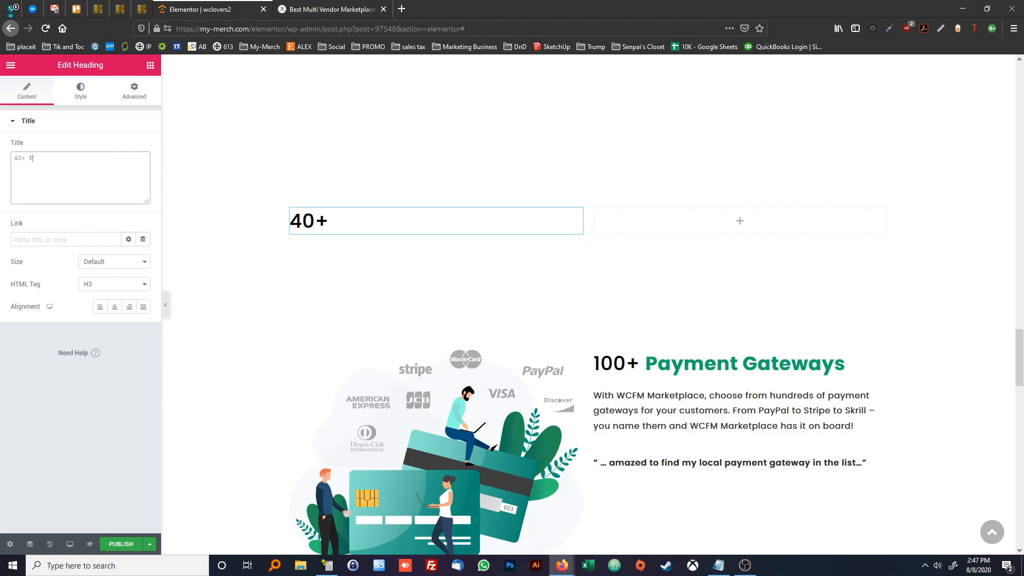
{"action": "type", "text": " Popular Integrations"}
Copy the 100+ Payment Gateways description paragraph and paste it below the 40+ Popular Integrations heading
{"action": "left_click", "coordinate": [148, 65]}
{"action": "right_click", "coordinate": [610, 396]}
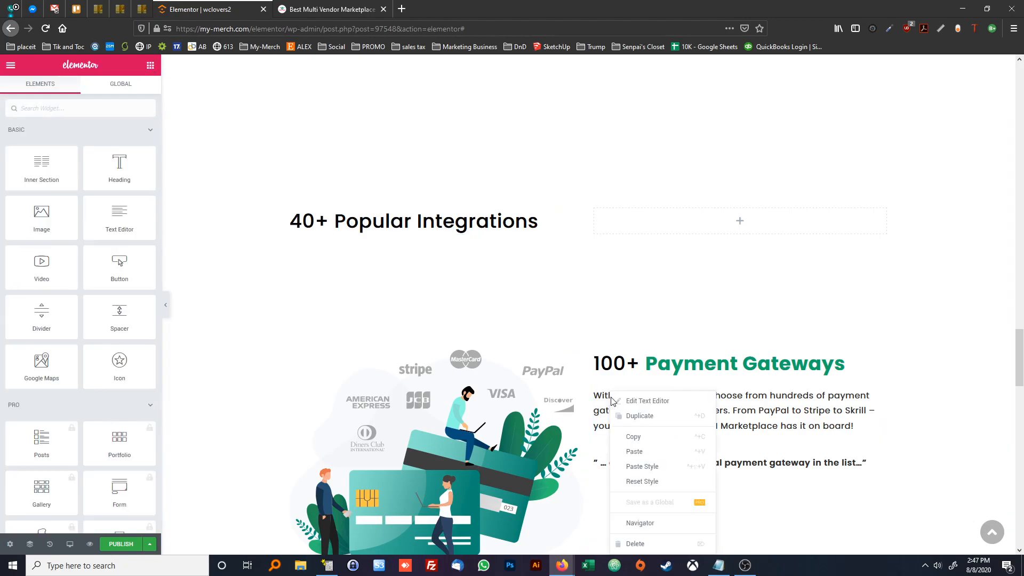
{"action": "left_click", "coordinate": [633, 436]}
{"action": "right_click", "coordinate": [321, 238]}
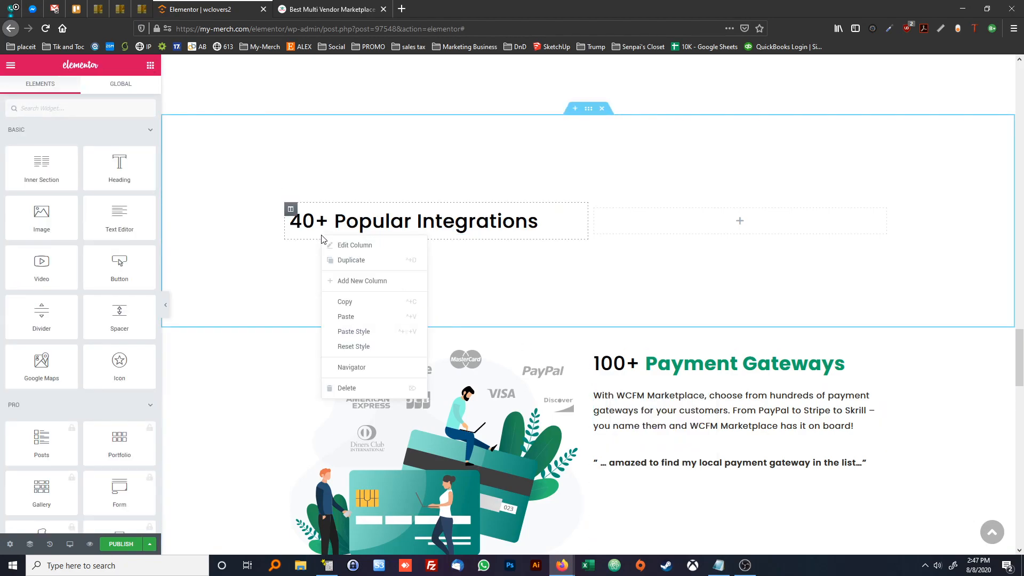
{"action": "left_click", "coordinate": [358, 317]}
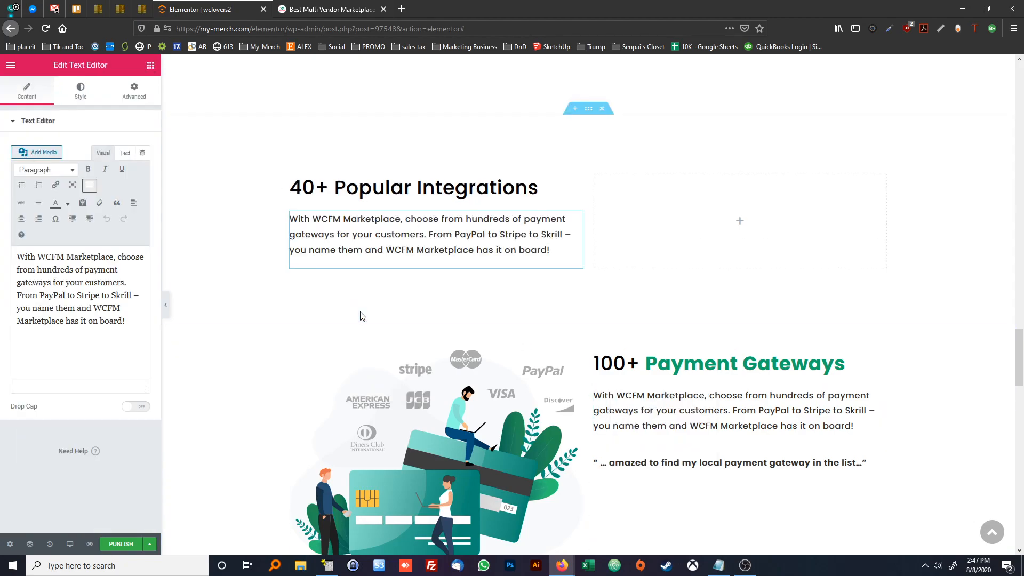
Replace the pasted paragraph's text with the two 40+ Popular Integrations paragraphs copied from the wclovers.com page
{"action": "left_click", "coordinate": [325, 10]}
{"action": "left_click_drag", "start_coordinate": [376, 340], "coordinate": [195, 219]}
{"action": "left_click", "coordinate": [224, 12]}
{"action": "key", "text": "ctrl+a"}
{"action": "key", "text": "ctrl+v"}
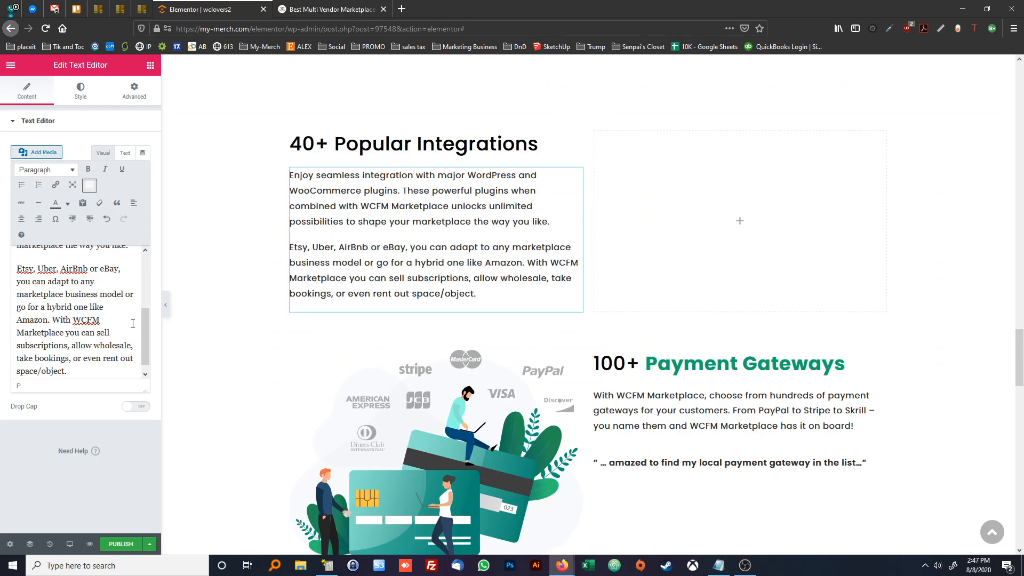
Copy the bold quote from the 100+ Payment Gateways section and paste it below the integrations paragraphs
{"action": "left_click", "coordinate": [668, 462]}
{"action": "right_click", "coordinate": [667, 463]}
{"action": "left_click", "coordinate": [432, 298]}
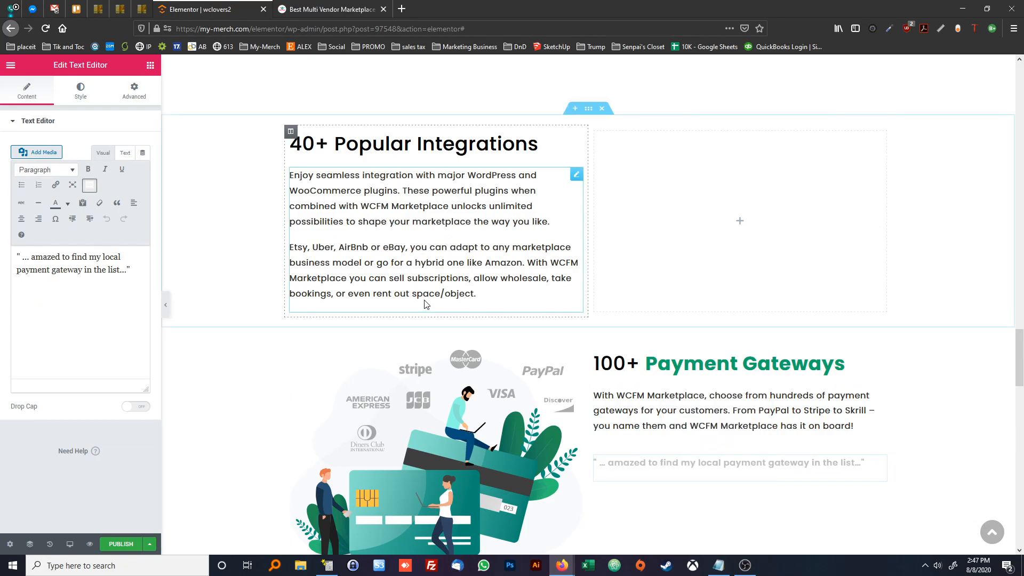
{"action": "right_click", "coordinate": [425, 302]}
{"action": "left_click", "coordinate": [475, 360]}
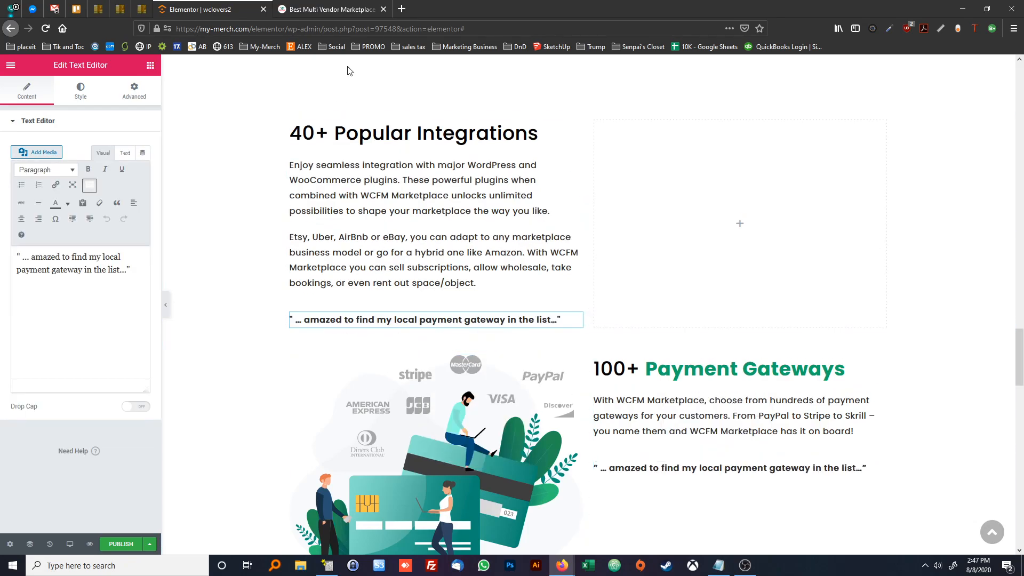
Replace the pasted quote with the reference page's "…custom coding cost jumps down astonishingly once we switched to WCFM Marketplace." line, enclosed in quotation marks
{"action": "left_click", "coordinate": [335, 9]}
{"action": "triple_click", "coordinate": [343, 395]}
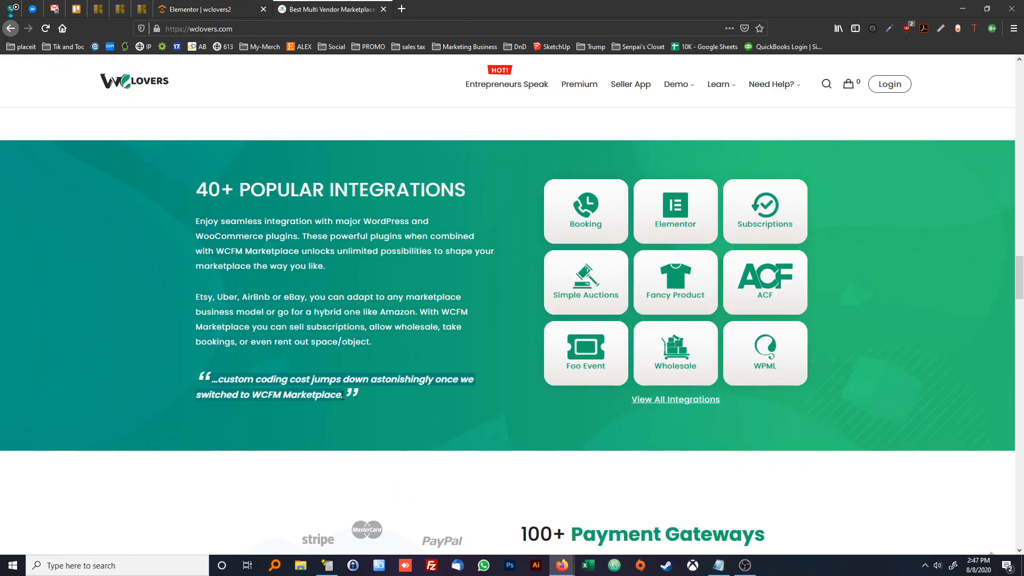
{"action": "left_click", "coordinate": [199, 9]}
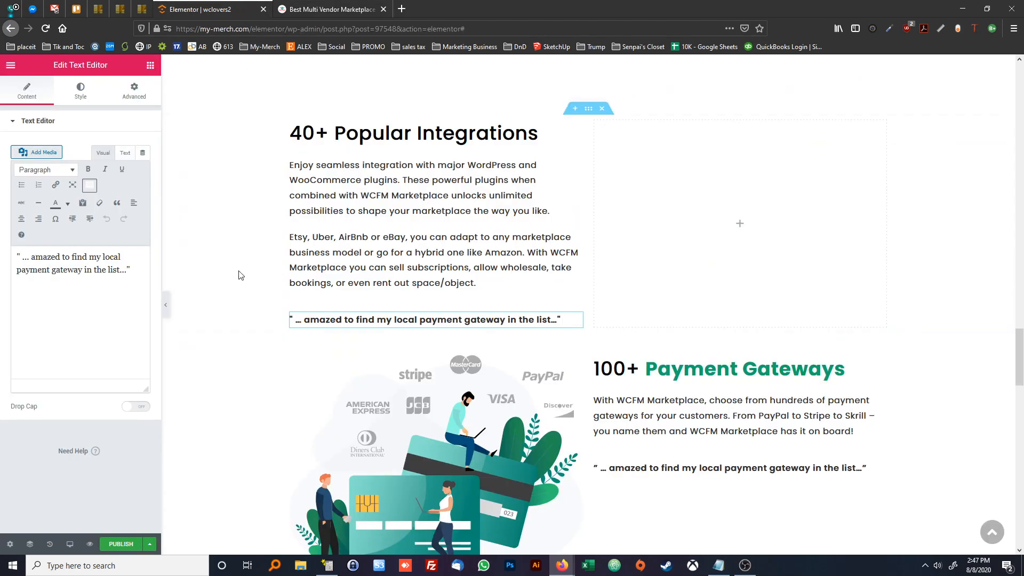
{"action": "left_click", "coordinate": [125, 153]}
{"action": "key", "text": "ctrl+a"}
{"action": "key", "text": "ctrl+v"}
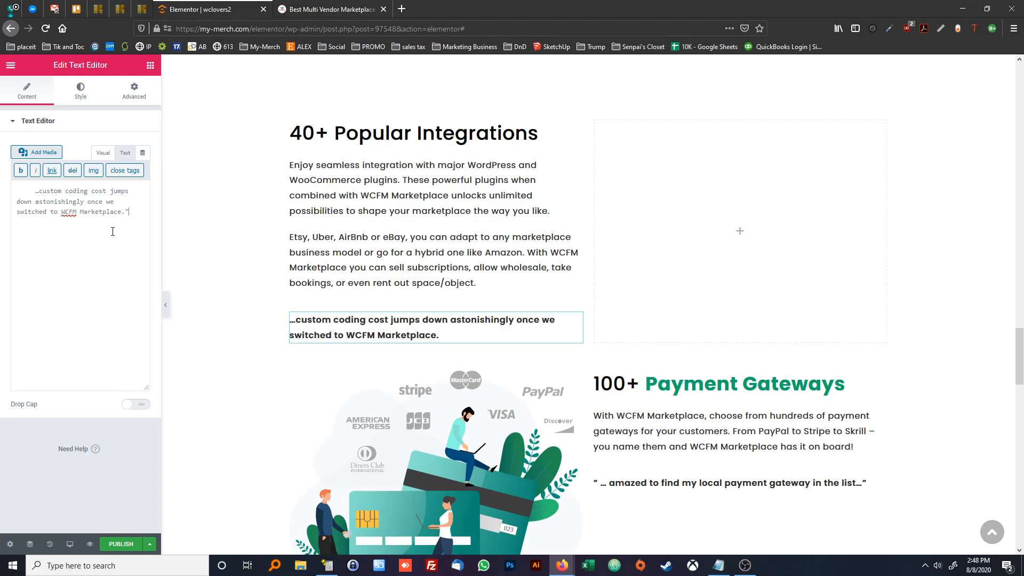
{"action": "type", "text": "\""}
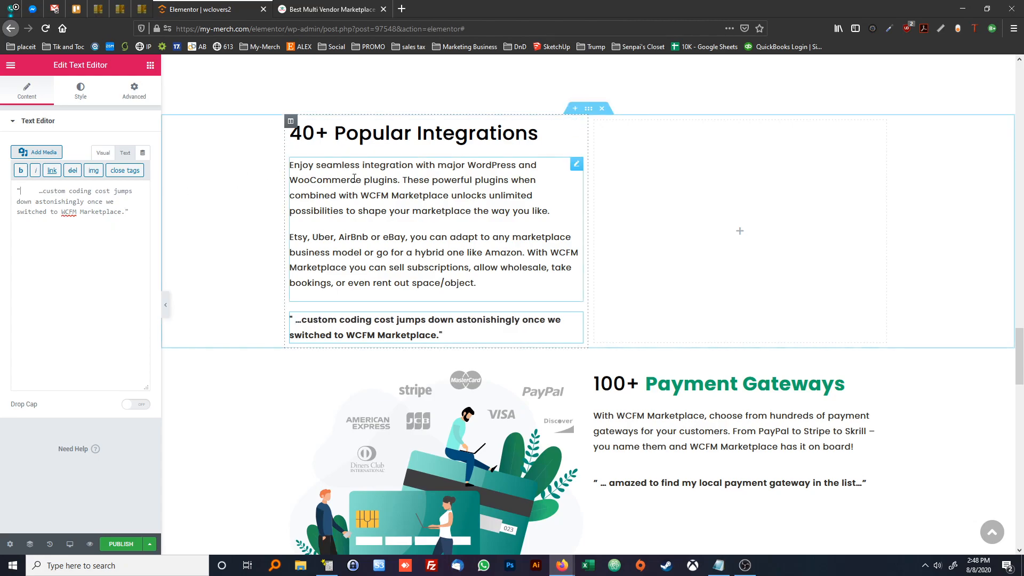
Add an inner section to the empty column beside the integrations text and delete one of its columns
{"action": "scroll", "coordinate": [382, 215], "scroll_direction": "up", "scroll_amount": 1}
{"action": "left_click", "coordinate": [336, 9]}
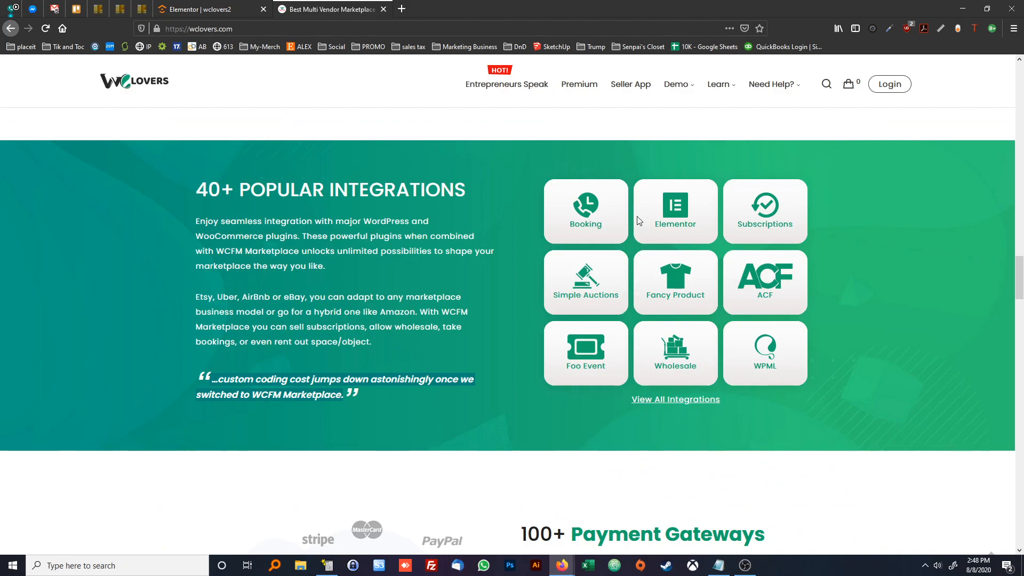
{"action": "left_click", "coordinate": [205, 9]}
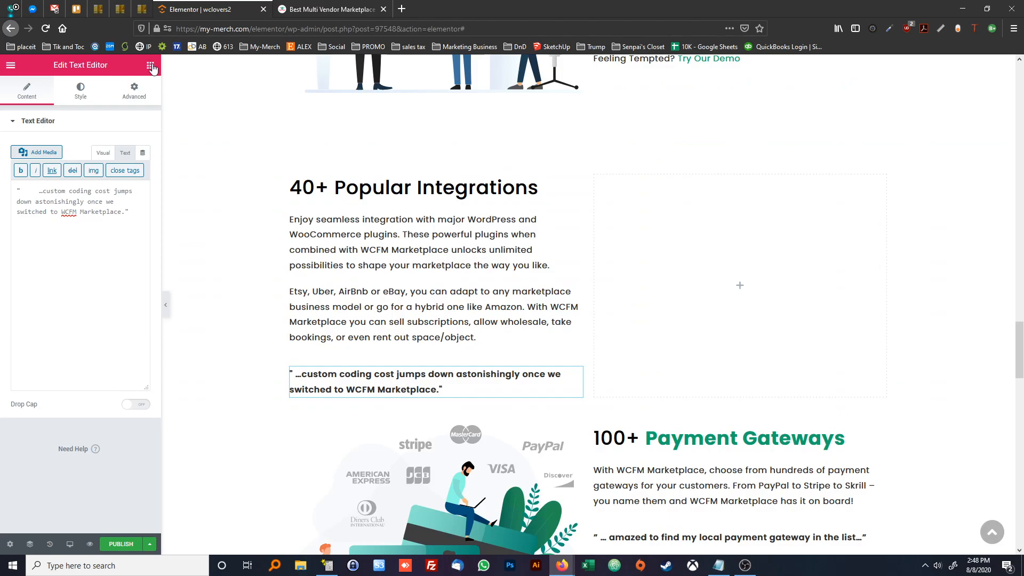
{"action": "left_click", "coordinate": [150, 65]}
{"action": "left_click_drag", "start_coordinate": [47, 168], "coordinate": [718, 275]}
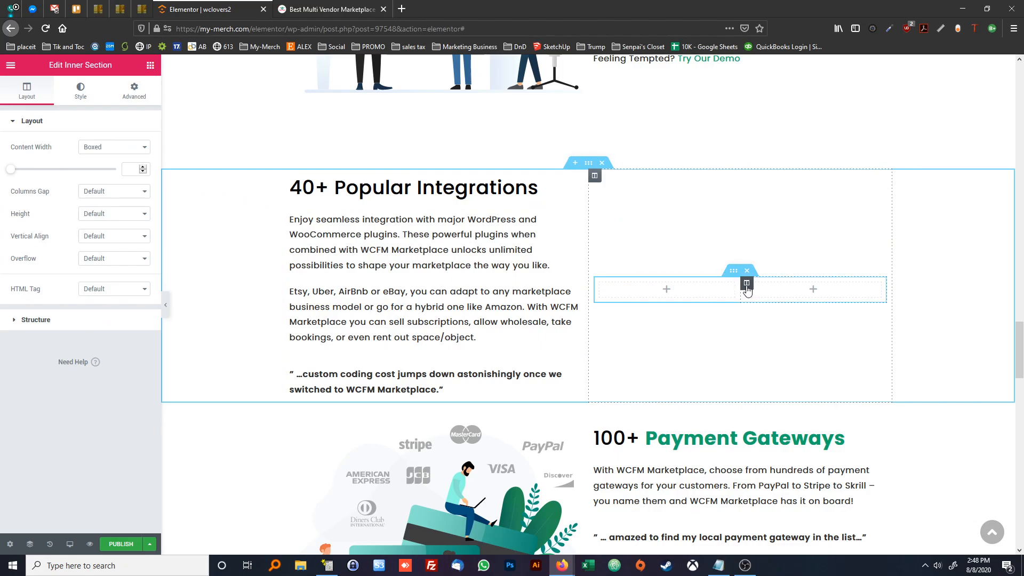
{"action": "right_click", "coordinate": [746, 287]}
{"action": "left_click", "coordinate": [780, 443]}
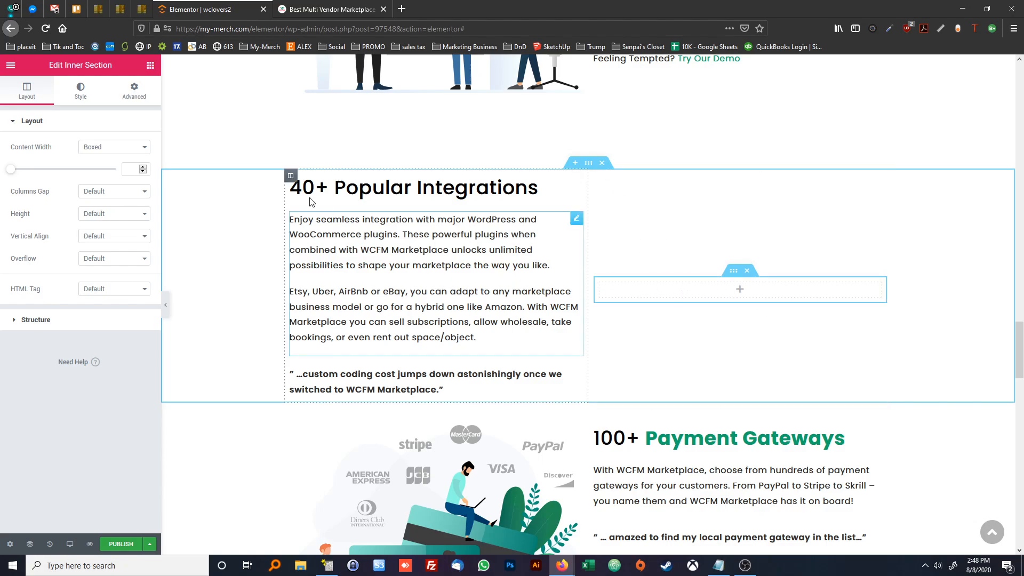
Place an Icon widget in the inner section's column and compare it with the integration tiles on the reference page
{"action": "left_click", "coordinate": [151, 65]}
{"action": "left_click_drag", "start_coordinate": [120, 365], "coordinate": [731, 288]}
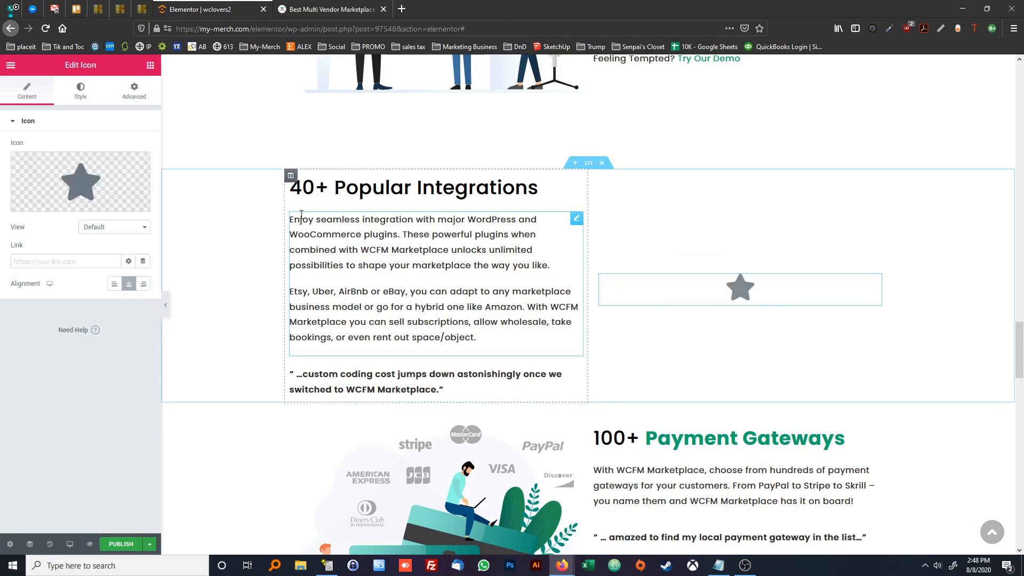
{"action": "left_click", "coordinate": [330, 9]}
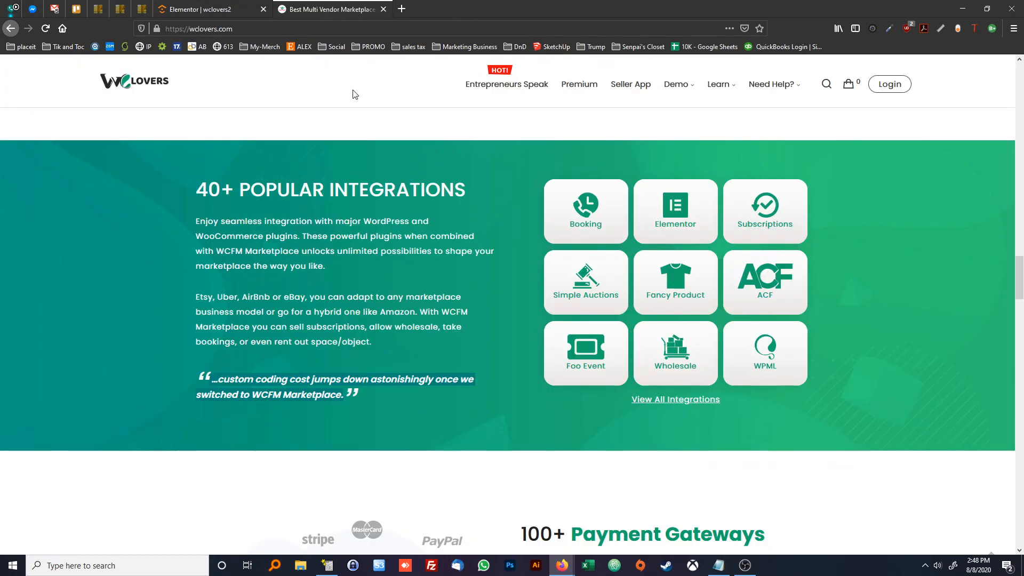
{"action": "left_click", "coordinate": [208, 9]}
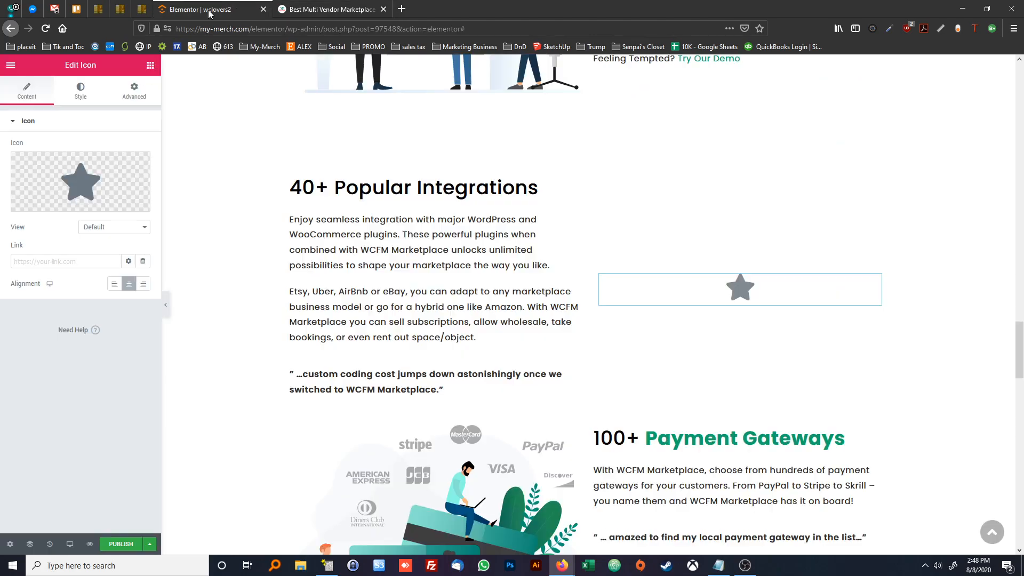
Add a Text Editor widget below the star icon with the centred text "Booking"
{"action": "left_click", "coordinate": [150, 65]}
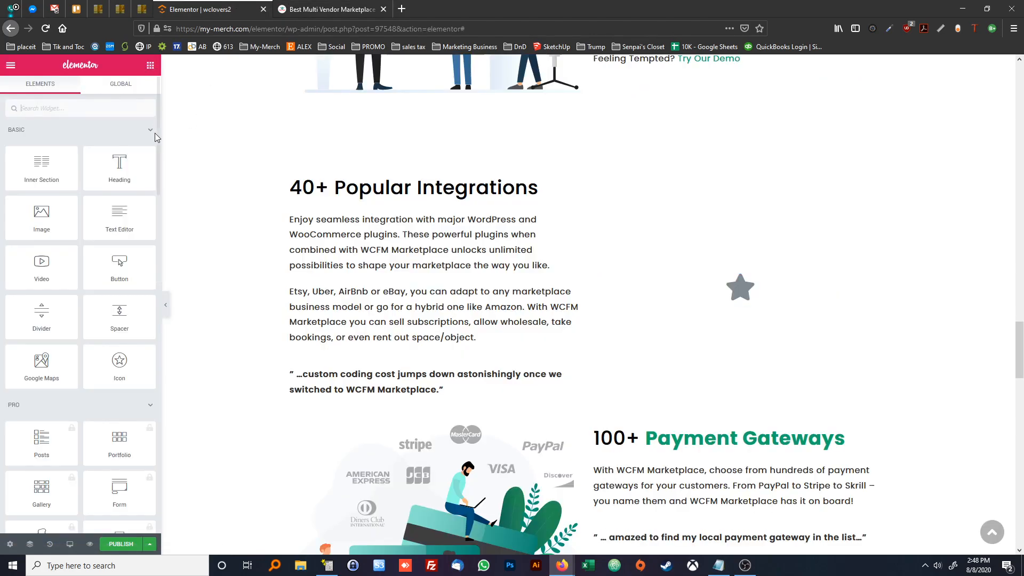
{"action": "left_click_drag", "start_coordinate": [120, 216], "coordinate": [747, 299]}
{"action": "left_click", "coordinate": [123, 305]}
{"action": "key", "text": "ctrl+a"}
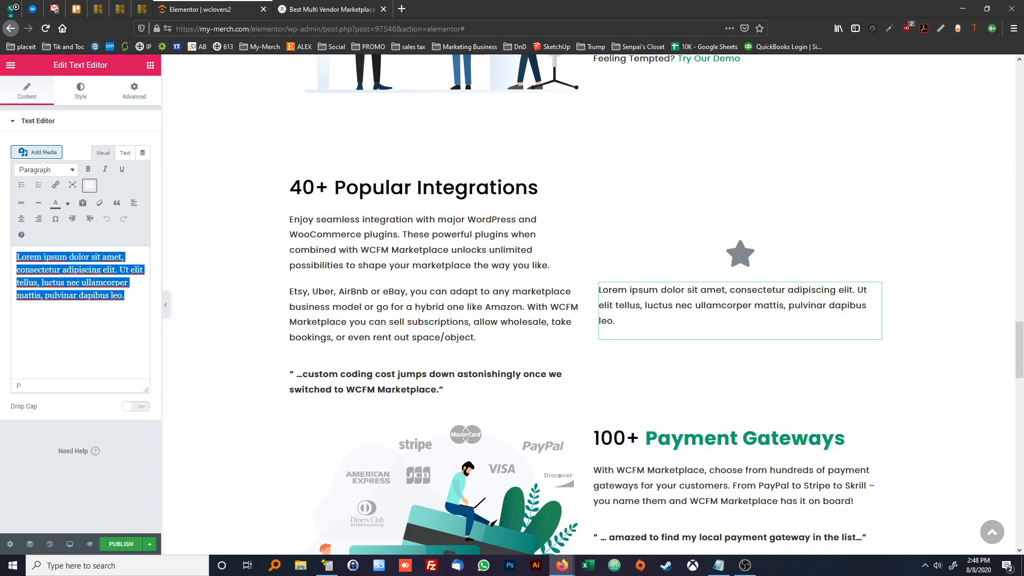
{"action": "type", "text": "Booking"}
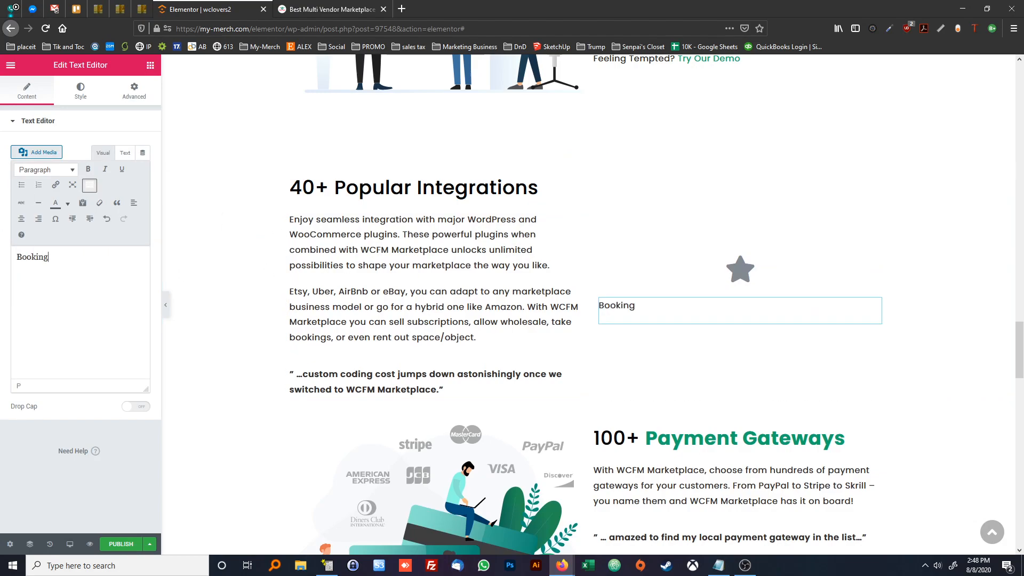
{"action": "left_click", "coordinate": [21, 219]}
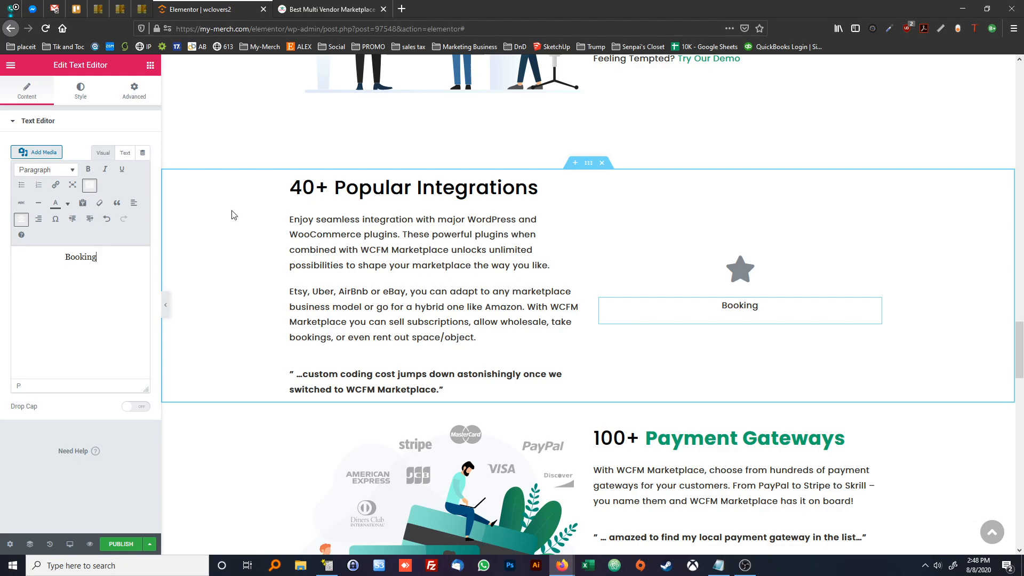
Set the "Booking" text colour to the green #13A76B from the STYLES.txt notes, after checking the reference page's integration tiles
{"action": "left_click", "coordinate": [318, 12]}
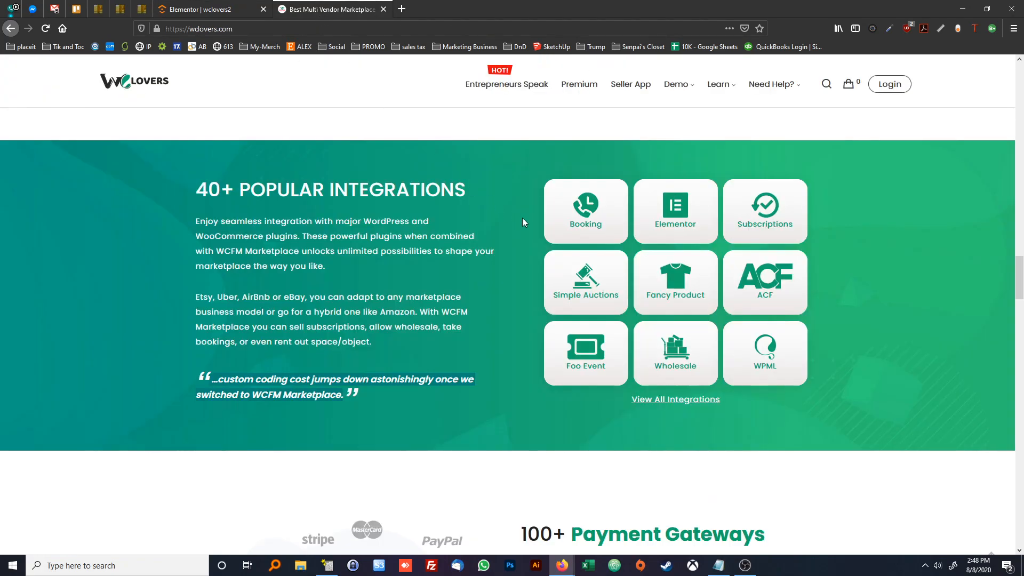
{"action": "left_click", "coordinate": [202, 11]}
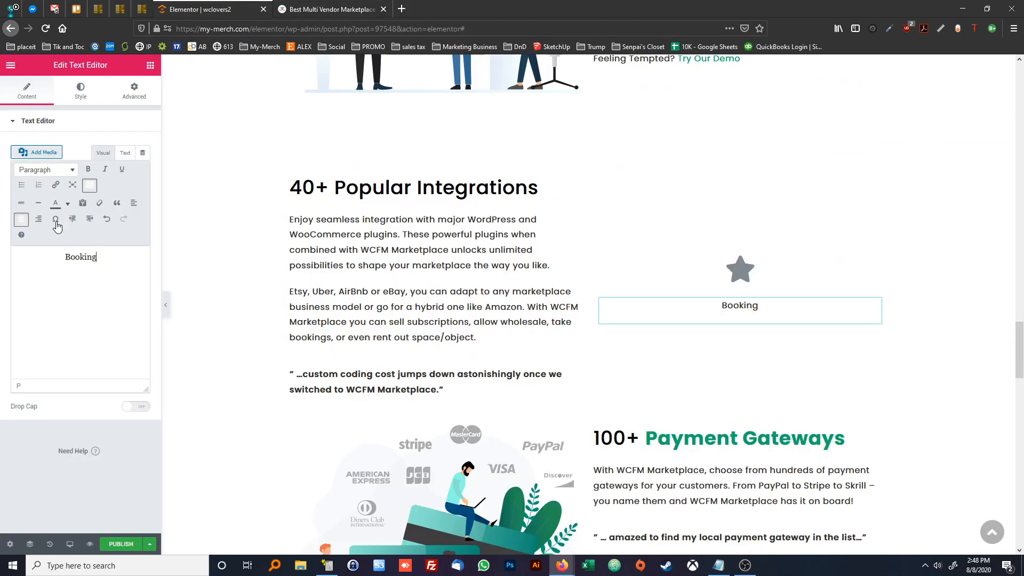
{"action": "left_click", "coordinate": [81, 91]}
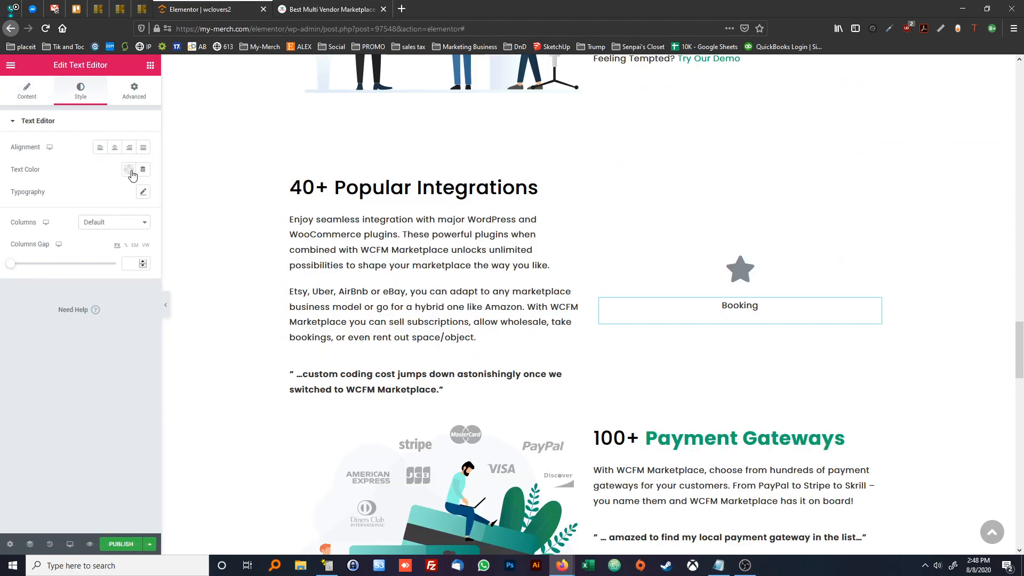
{"action": "left_click", "coordinate": [129, 170]}
{"action": "left_click", "coordinate": [718, 565]}
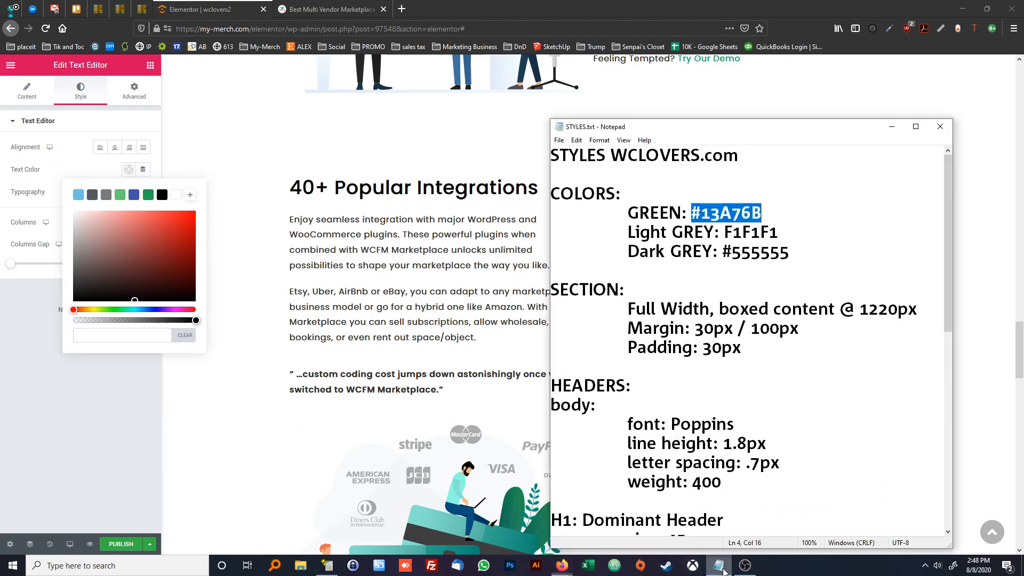
{"action": "left_click", "coordinate": [121, 335]}
{"action": "type", "text": "#13A76B"}
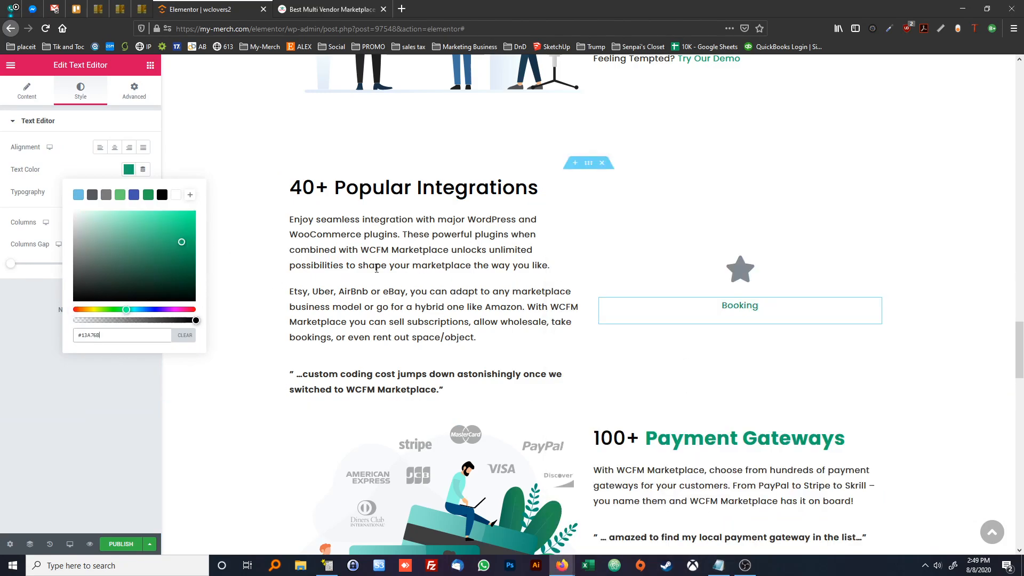
Set the primary colour of the star icon above "Booking" to #13A76B
{"action": "left_click", "coordinate": [728, 275]}
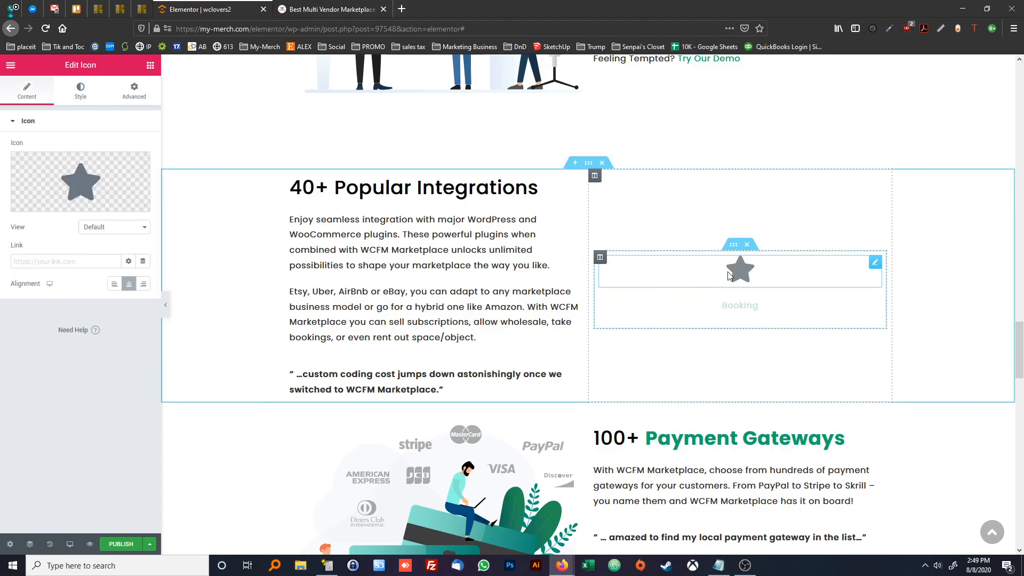
{"action": "left_click", "coordinate": [80, 91]}
{"action": "left_click", "coordinate": [129, 171]}
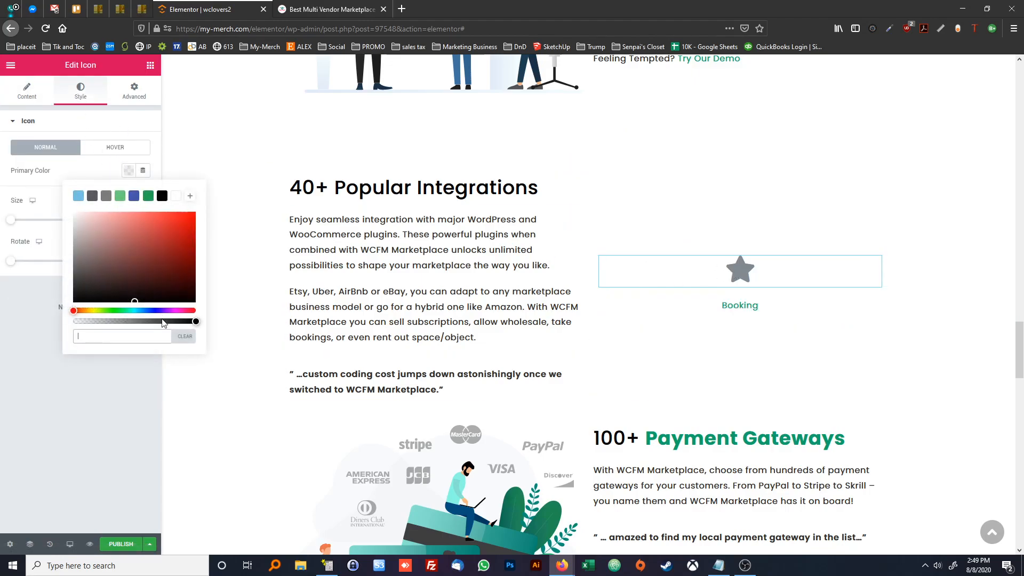
{"action": "type", "text": "#13A76B"}
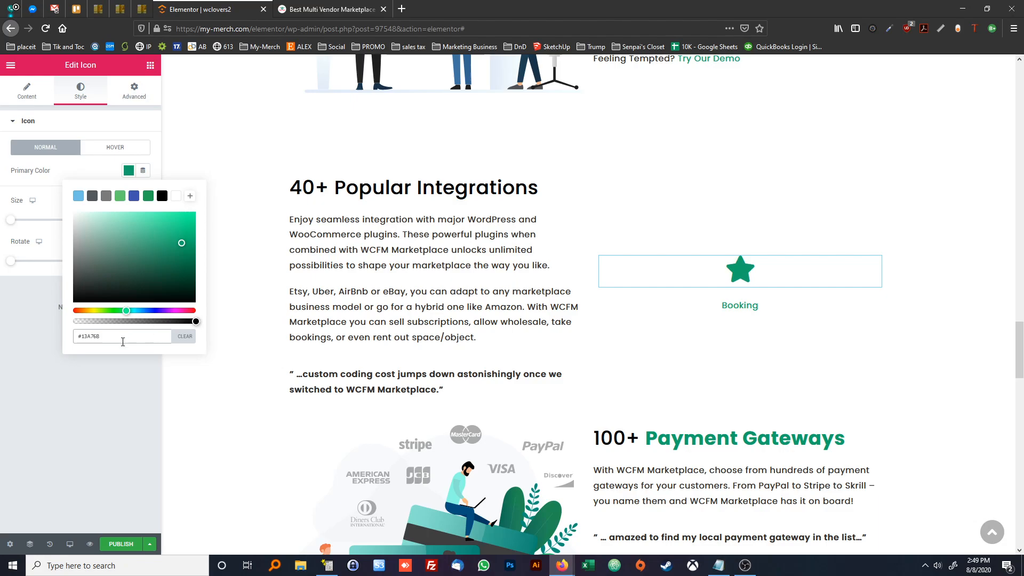
{"action": "left_click", "coordinate": [137, 389]}
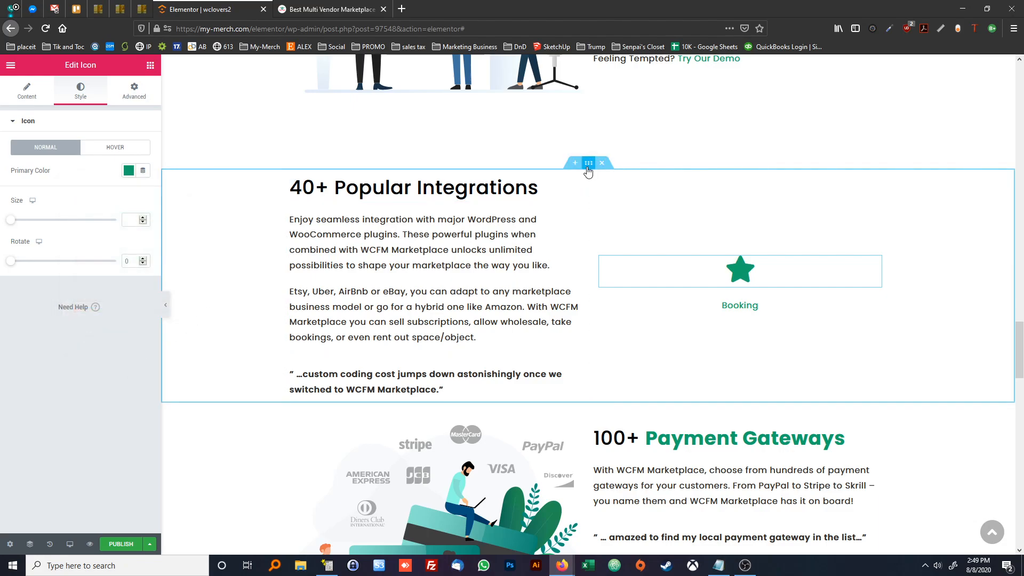
Give the 40+ Popular Integrations section a classic background with the green-texture-bg.jpg image from the media library
{"action": "right_click", "coordinate": [589, 168]}
{"action": "left_click", "coordinate": [605, 172]}
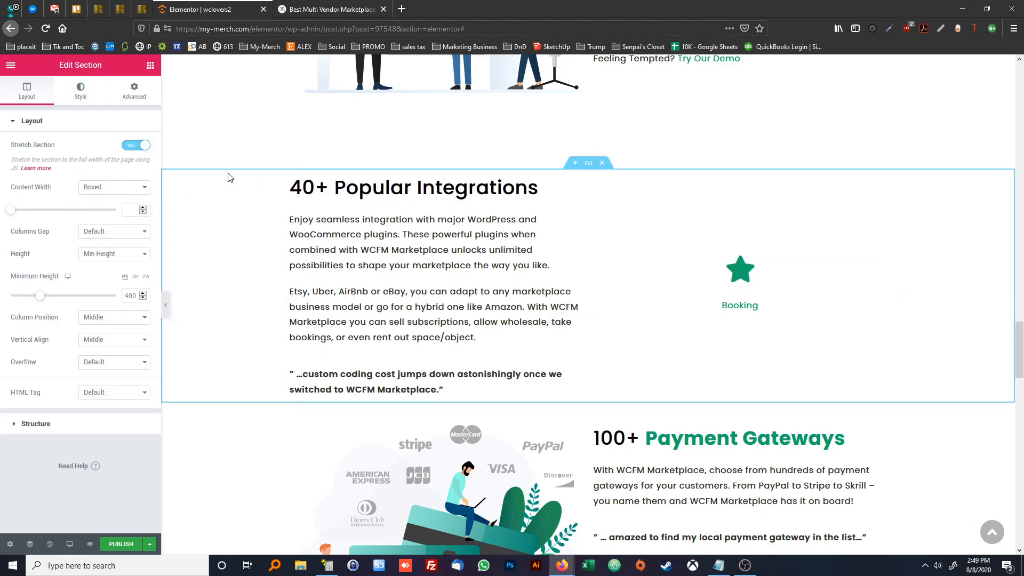
{"action": "left_click", "coordinate": [79, 97]}
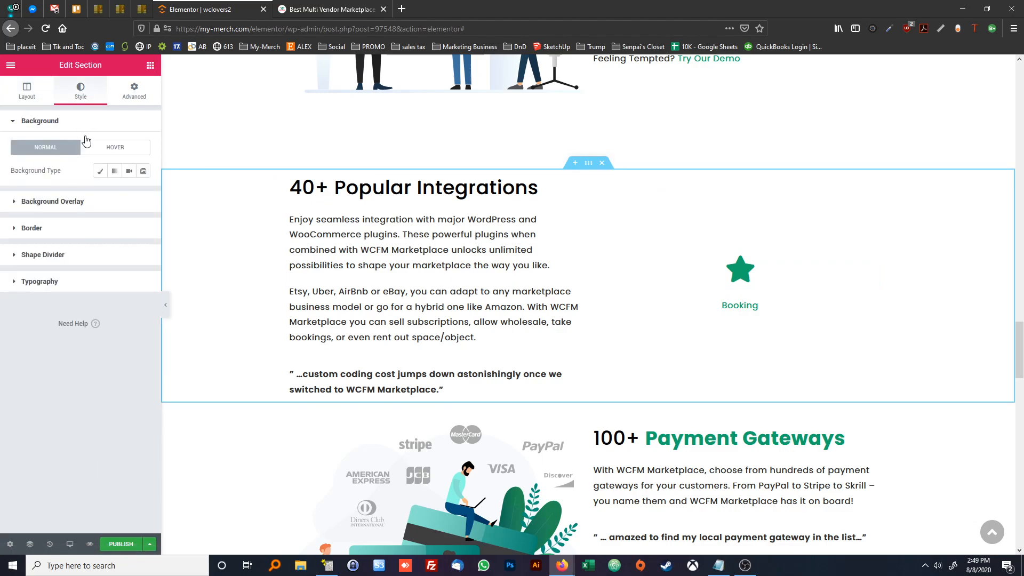
{"action": "left_click", "coordinate": [101, 171]}
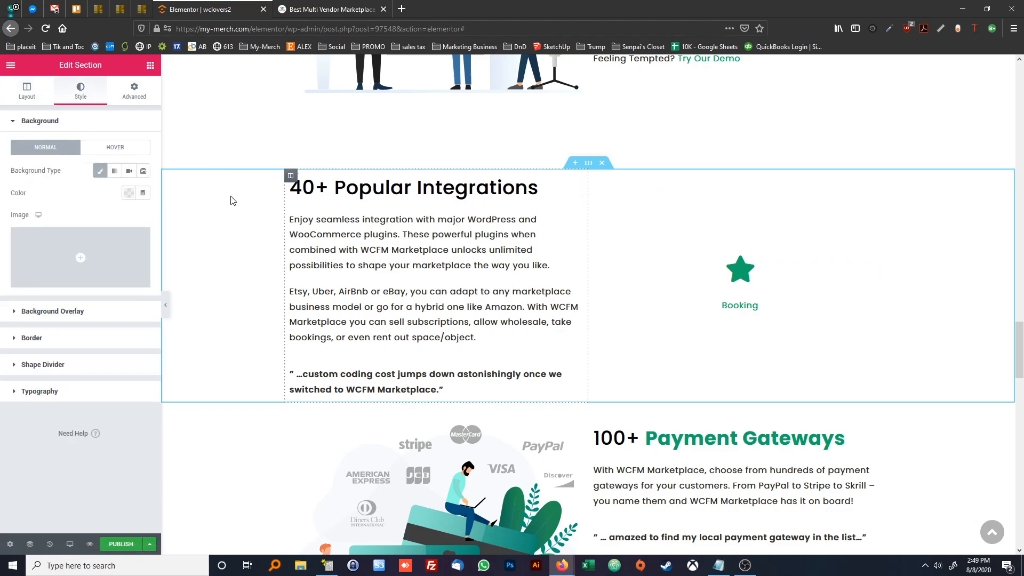
{"action": "left_click", "coordinate": [82, 254]}
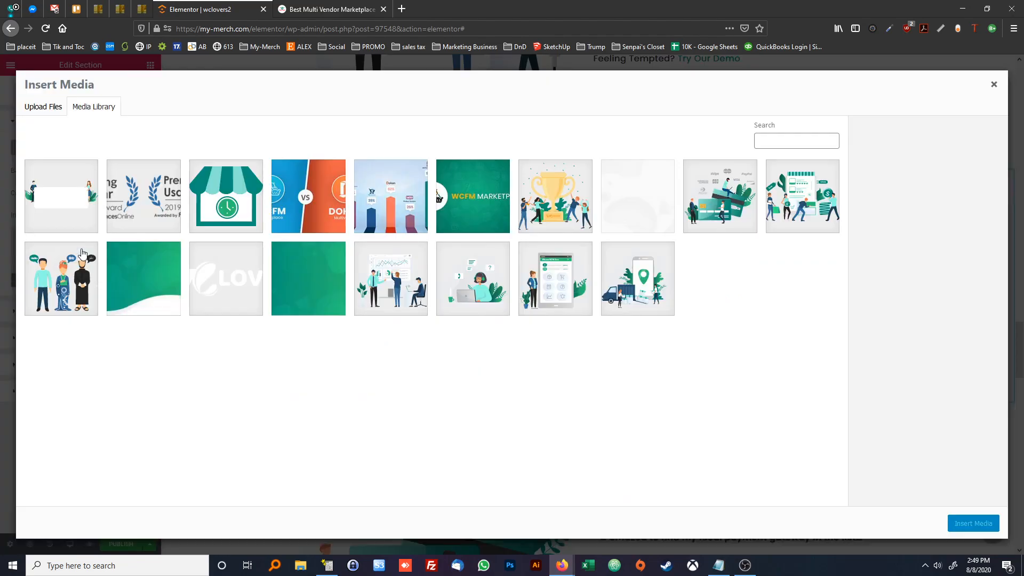
{"action": "left_click", "coordinate": [314, 277]}
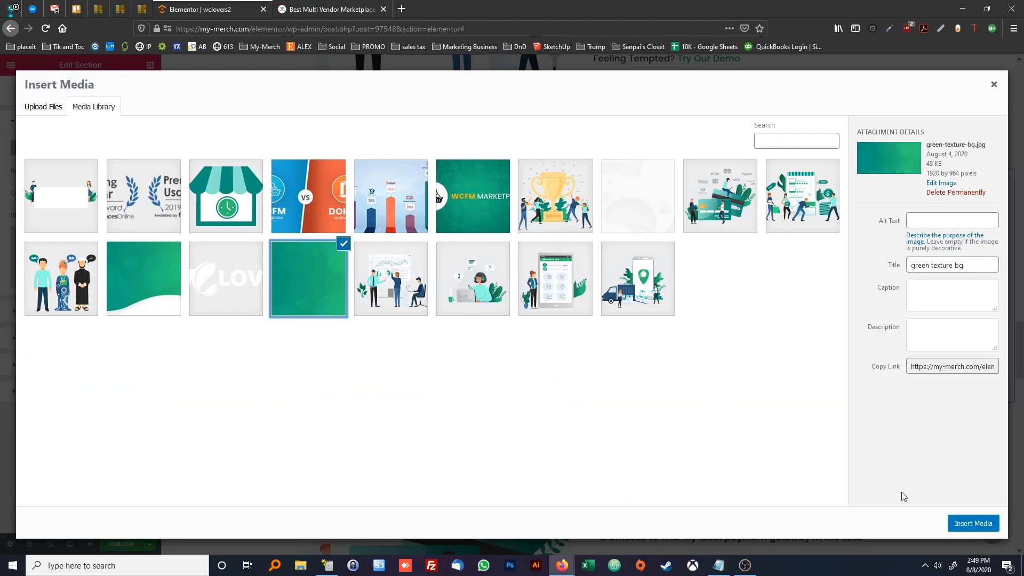
{"action": "left_click", "coordinate": [322, 10]}
{"action": "left_click", "coordinate": [228, 12]}
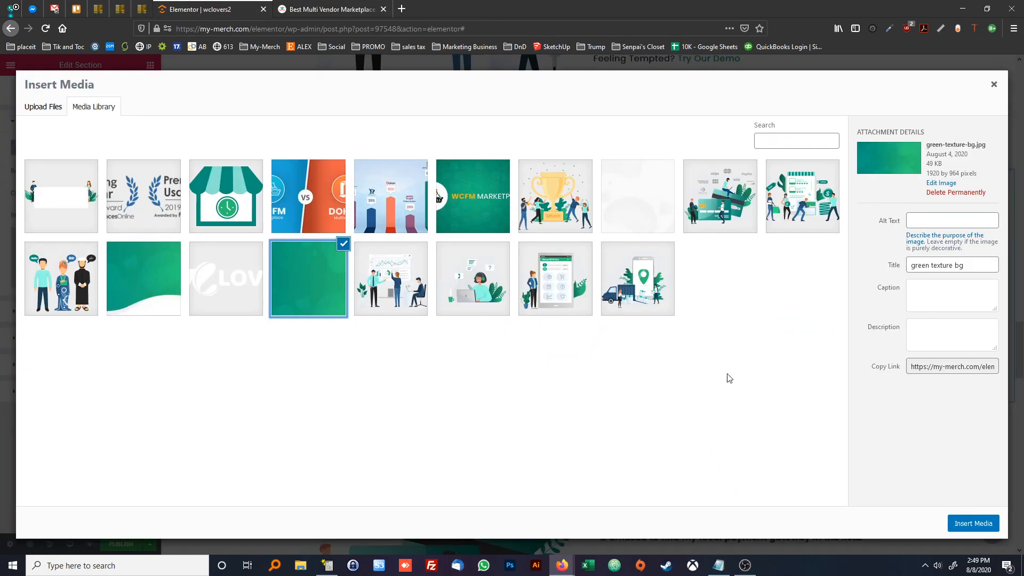
{"action": "left_click", "coordinate": [969, 525]}
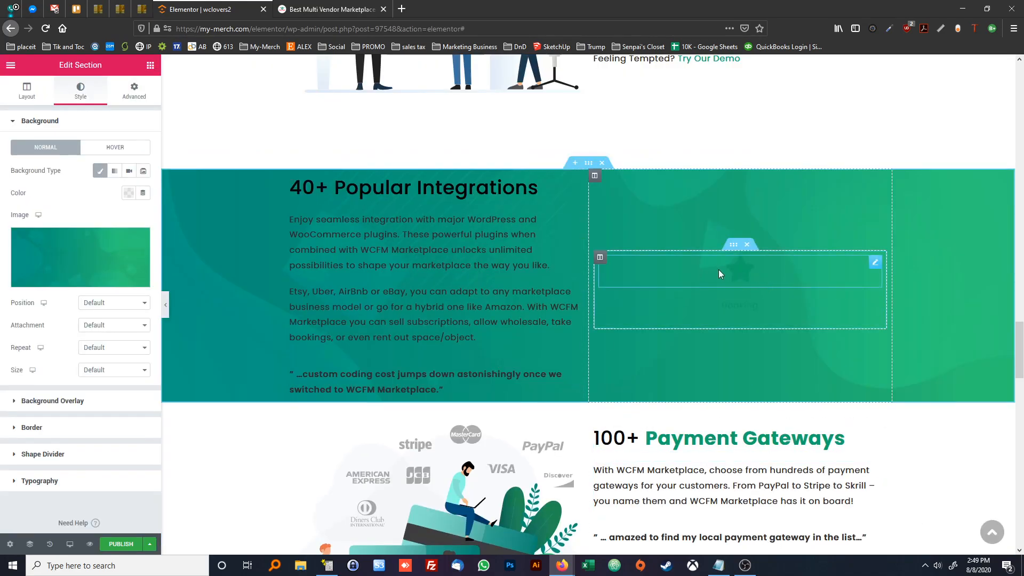
Give the inner column holding the star icon and "Booking" a classic white (#FFFFFF) background
{"action": "right_click", "coordinate": [600, 258]}
{"action": "left_click", "coordinate": [618, 267]}
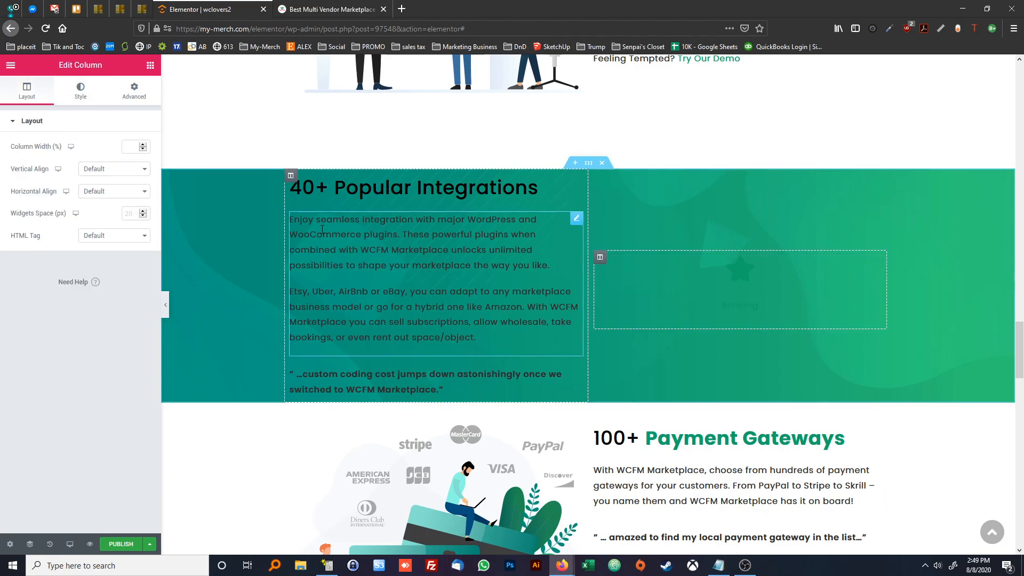
{"action": "left_click", "coordinate": [81, 94]}
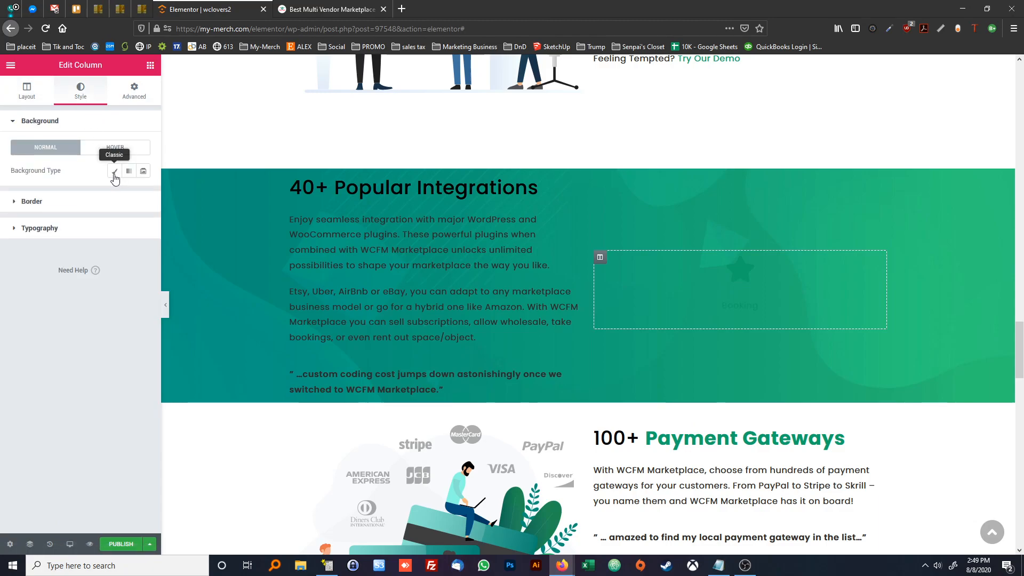
{"action": "left_click", "coordinate": [114, 175]}
{"action": "left_click", "coordinate": [128, 192]}
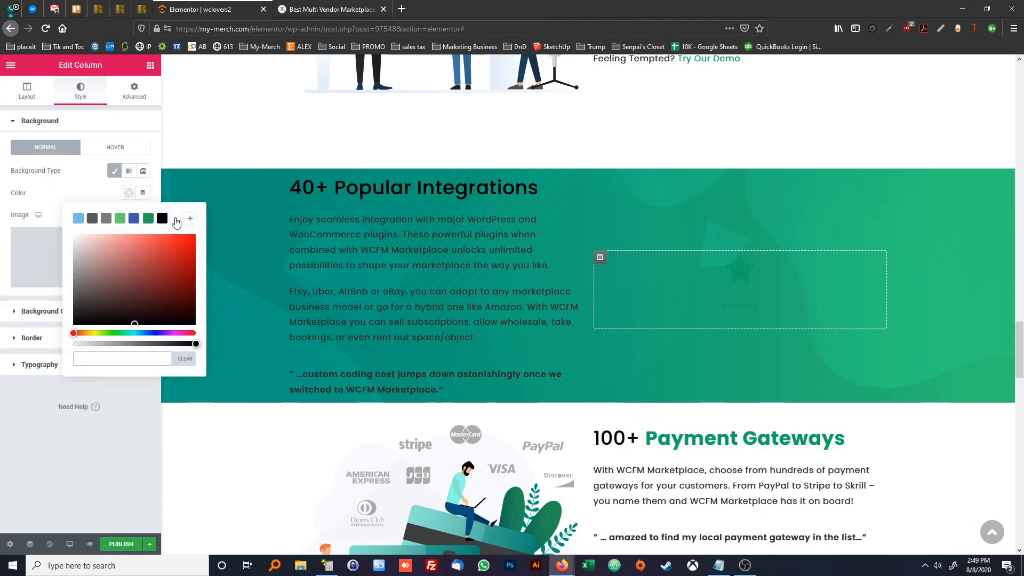
{"action": "left_click", "coordinate": [176, 219]}
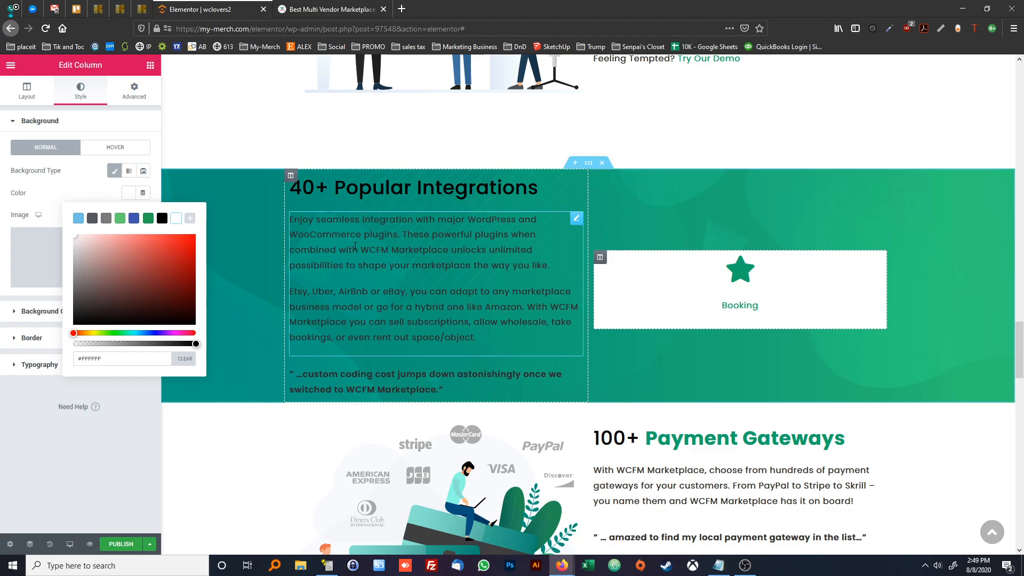
Check the text colours on the reference page and set the "40+ Popular Integrations" heading to white (#FFFFFF)
{"action": "left_click", "coordinate": [297, 228]}
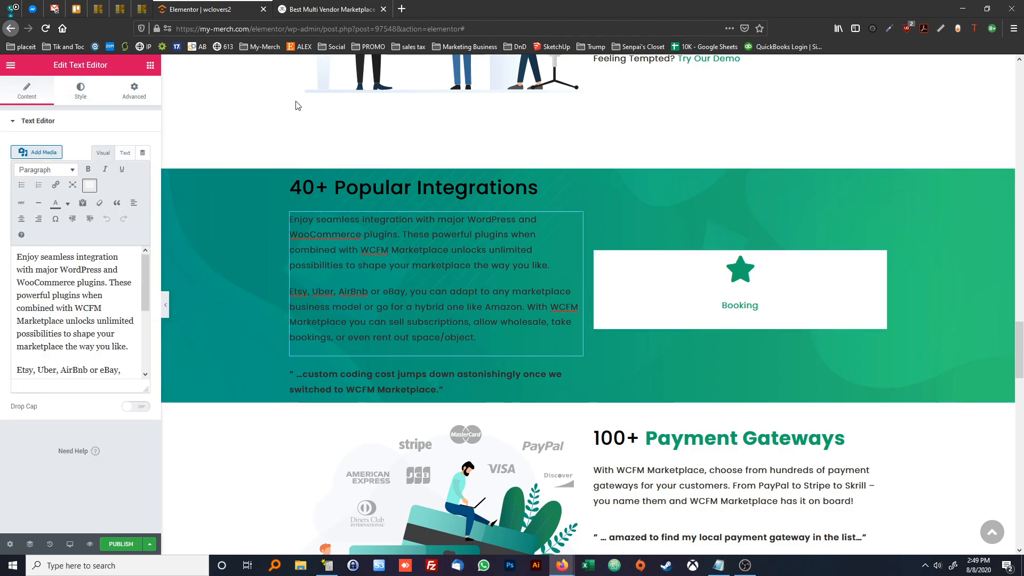
{"action": "left_click", "coordinate": [304, 10]}
{"action": "left_click", "coordinate": [320, 270]}
{"action": "left_click", "coordinate": [200, 9]}
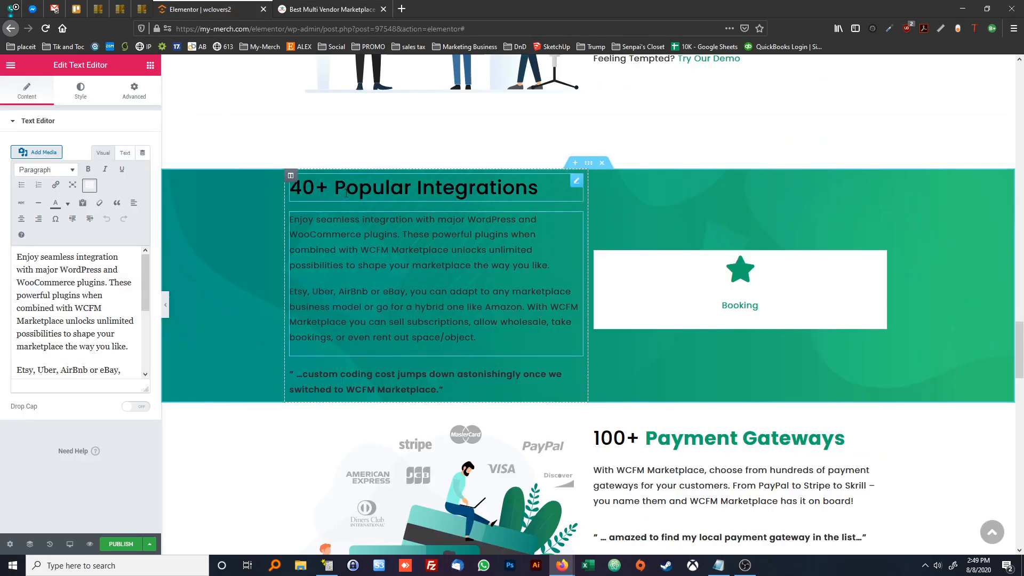
{"action": "left_click", "coordinate": [346, 193]}
{"action": "left_click", "coordinate": [81, 91]}
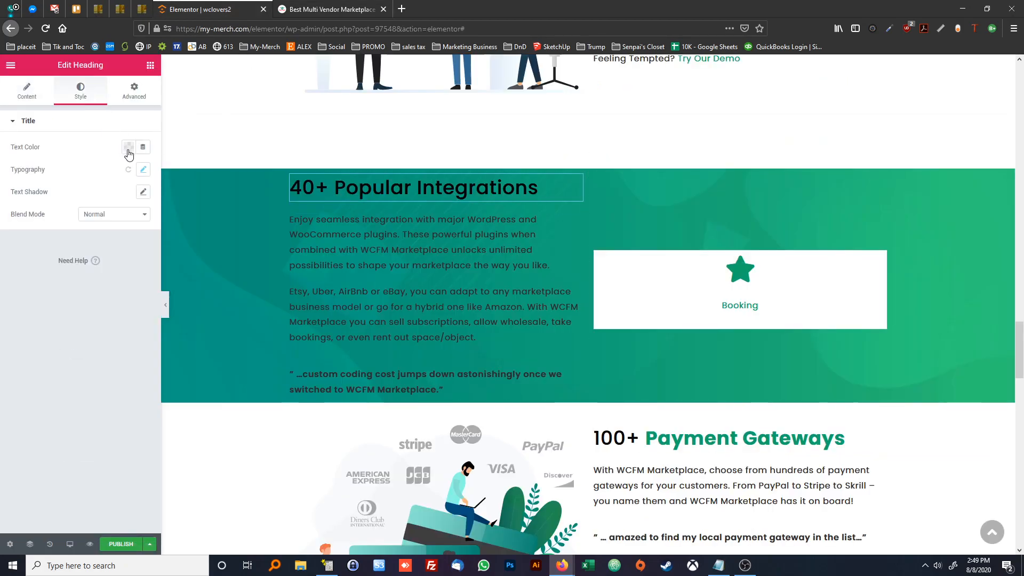
{"action": "left_click", "coordinate": [129, 150]}
{"action": "left_click", "coordinate": [176, 173]}
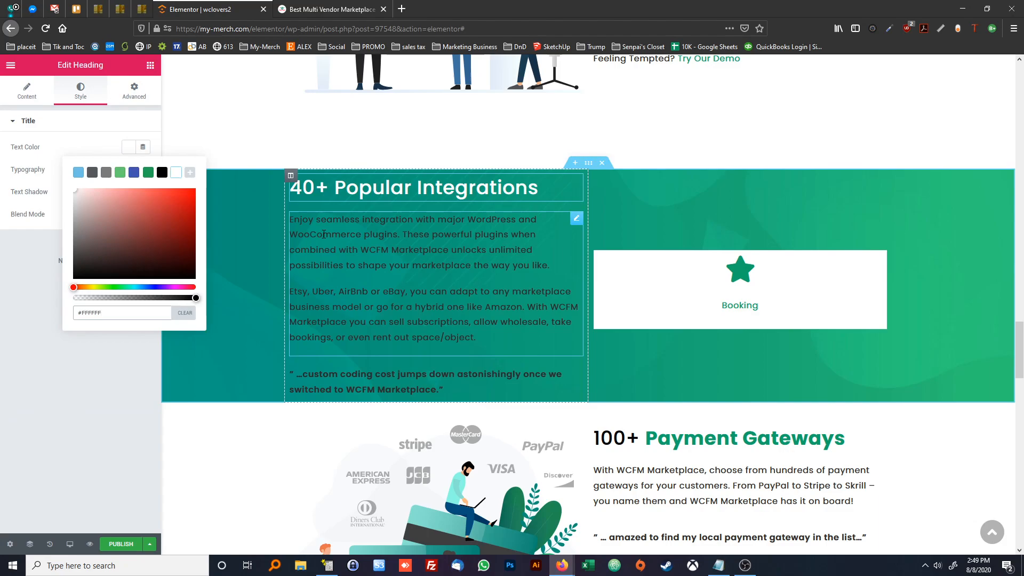
Set the text colour of the integrations paragraphs and the quote below them to white (#FFFFFF)
{"action": "left_click", "coordinate": [323, 234]}
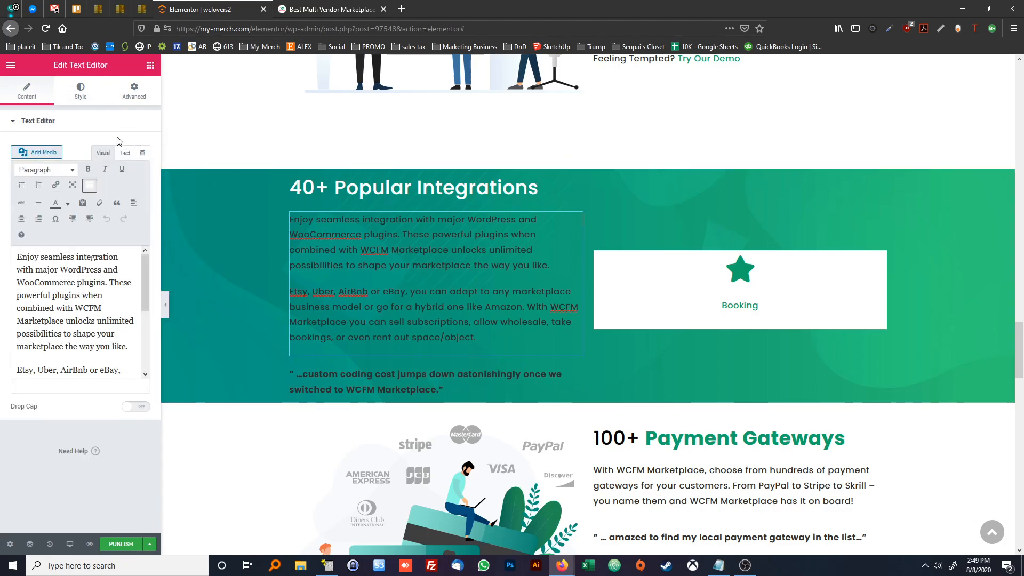
{"action": "left_click", "coordinate": [80, 91]}
{"action": "left_click", "coordinate": [129, 169]}
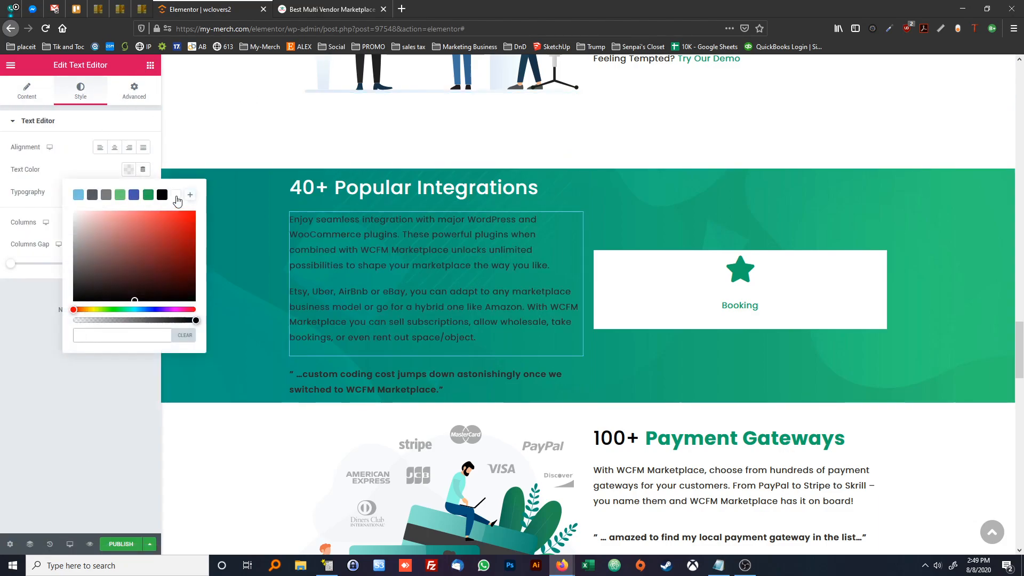
{"action": "left_click", "coordinate": [176, 195]}
{"action": "left_click", "coordinate": [427, 382]}
{"action": "left_click", "coordinate": [81, 91]}
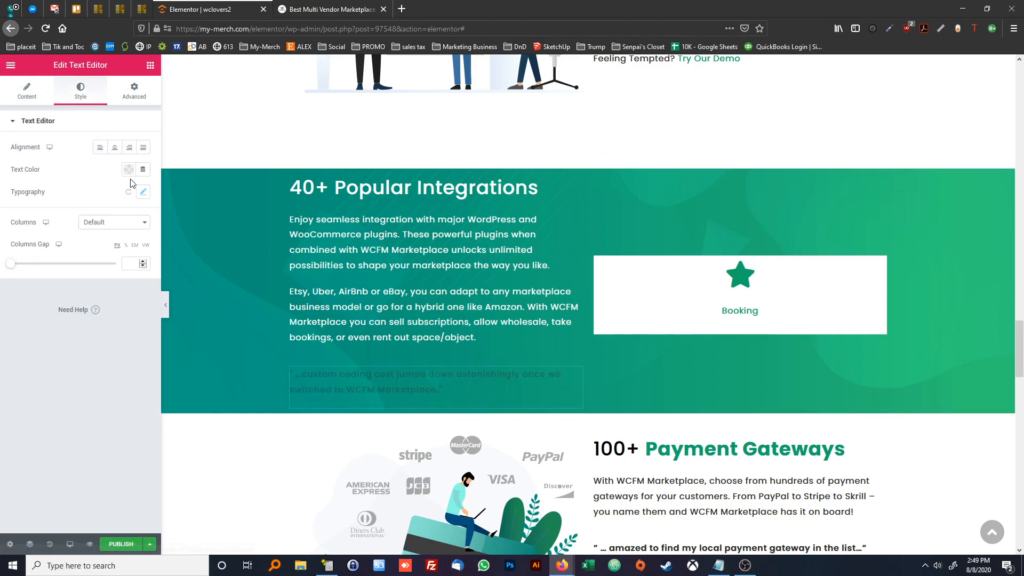
{"action": "left_click", "coordinate": [129, 169]}
{"action": "left_click", "coordinate": [176, 195]}
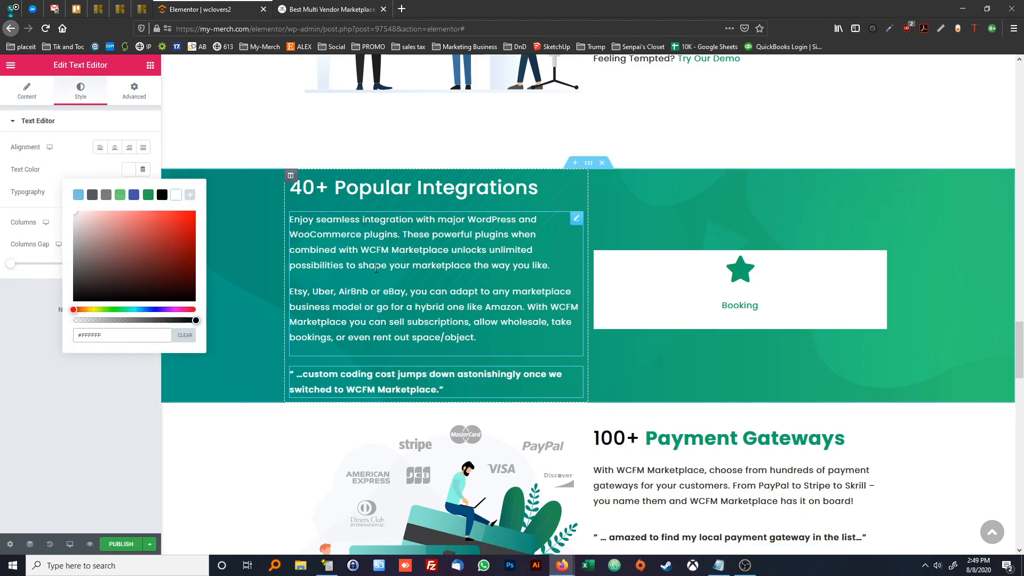
Compare with the reference page and set the "40+ Popular Integrations" heading's text transform to Uppercase
{"action": "left_click", "coordinate": [375, 268]}
{"action": "left_click", "coordinate": [296, 13]}
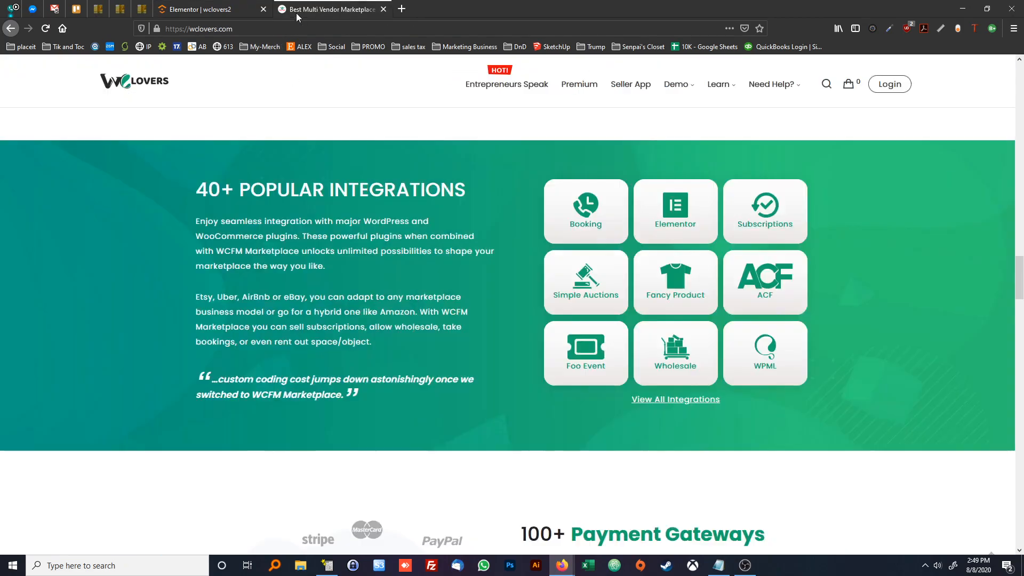
{"action": "left_click", "coordinate": [216, 12]}
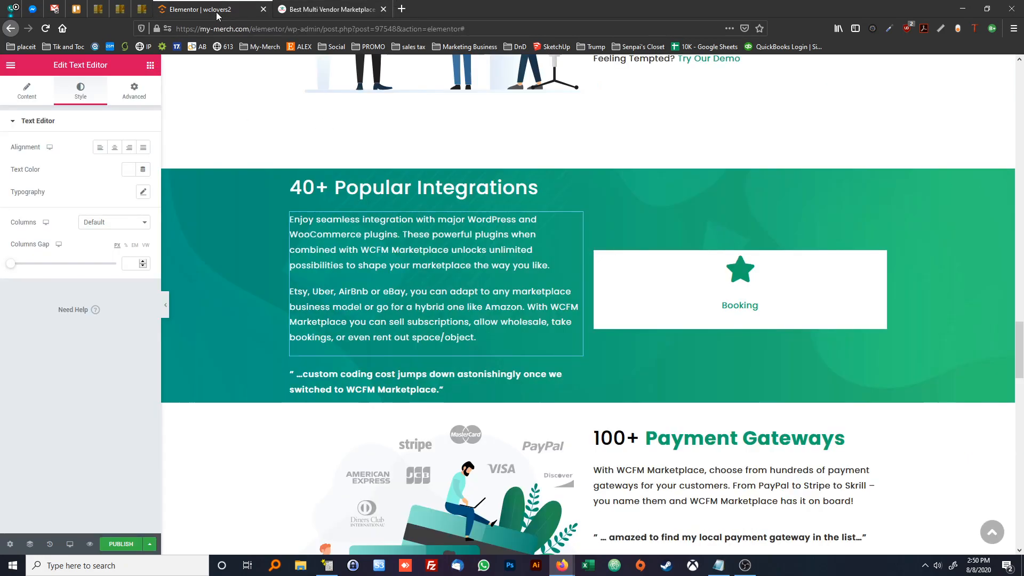
{"action": "left_click", "coordinate": [347, 187]}
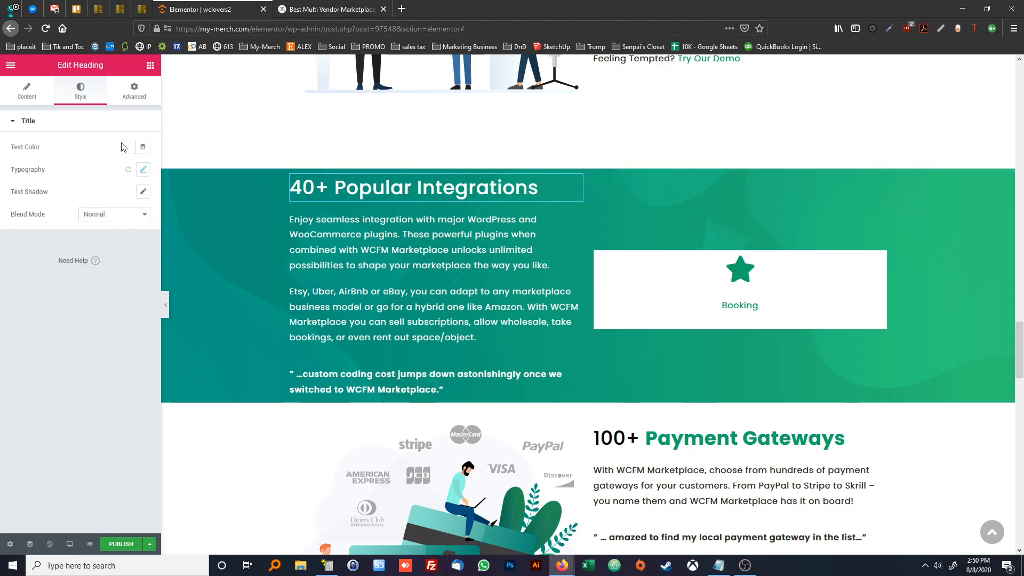
{"action": "left_click", "coordinate": [143, 170]}
{"action": "left_click", "coordinate": [87, 288]}
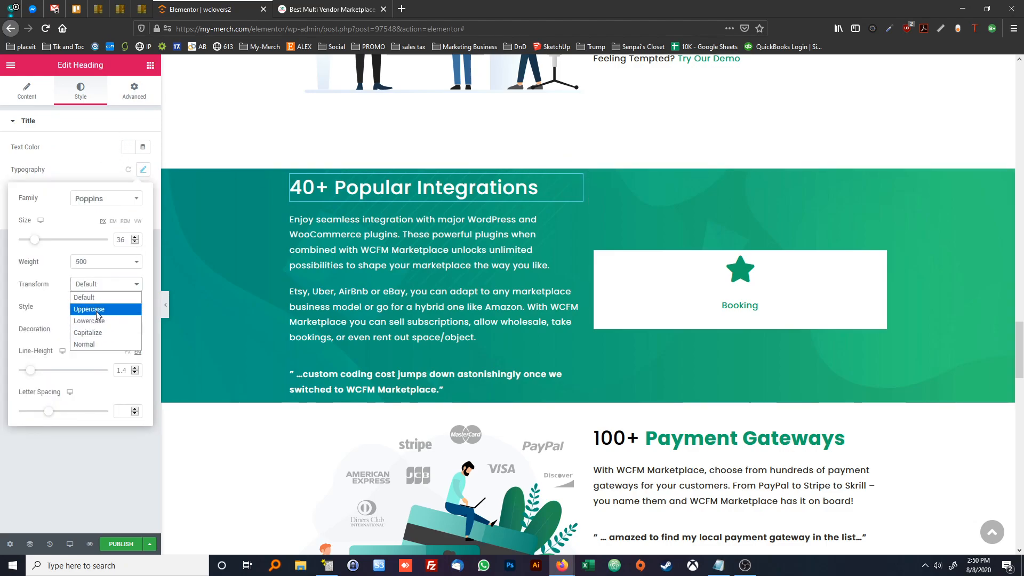
{"action": "left_click", "coordinate": [96, 311]}
{"action": "left_click", "coordinate": [92, 283]}
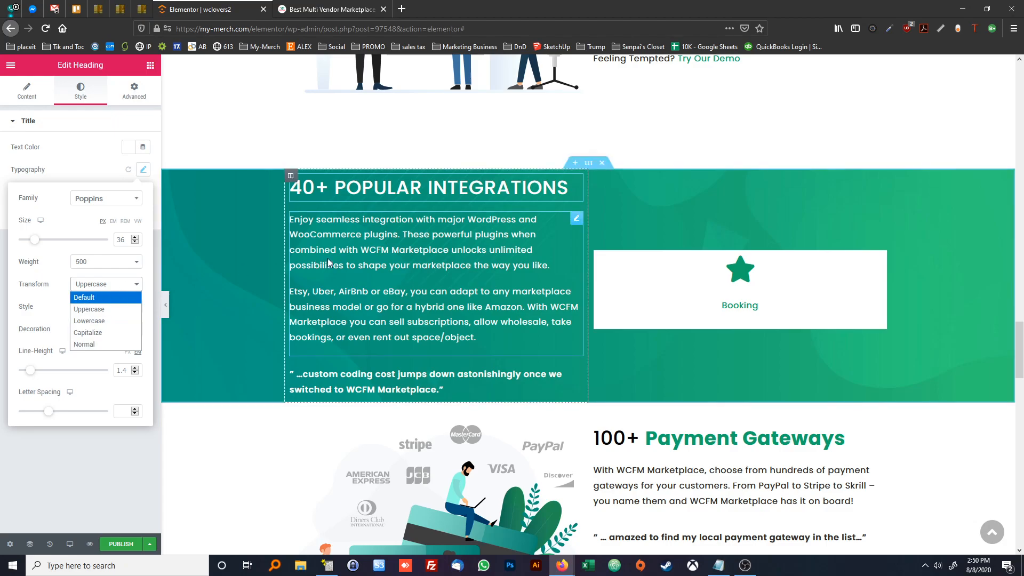
{"action": "left_click", "coordinate": [256, 245]}
{"action": "left_click", "coordinate": [256, 245]}
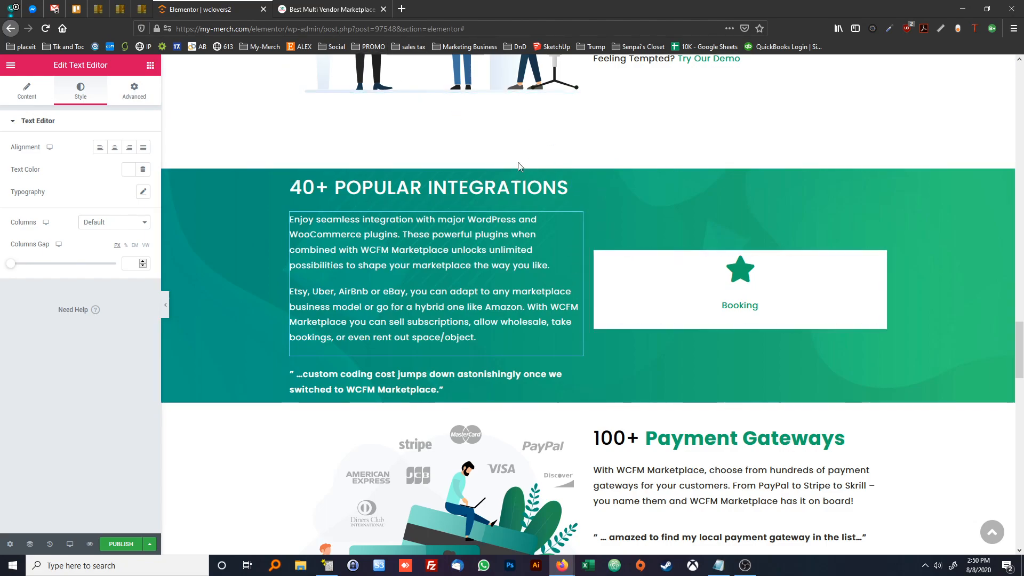
Compare the green 40+ Popular Integrations section with the reference page and set its top and bottom padding to 2 em, with the sides unlinked
{"action": "left_click", "coordinate": [134, 92]}
{"action": "right_click", "coordinate": [226, 230]}
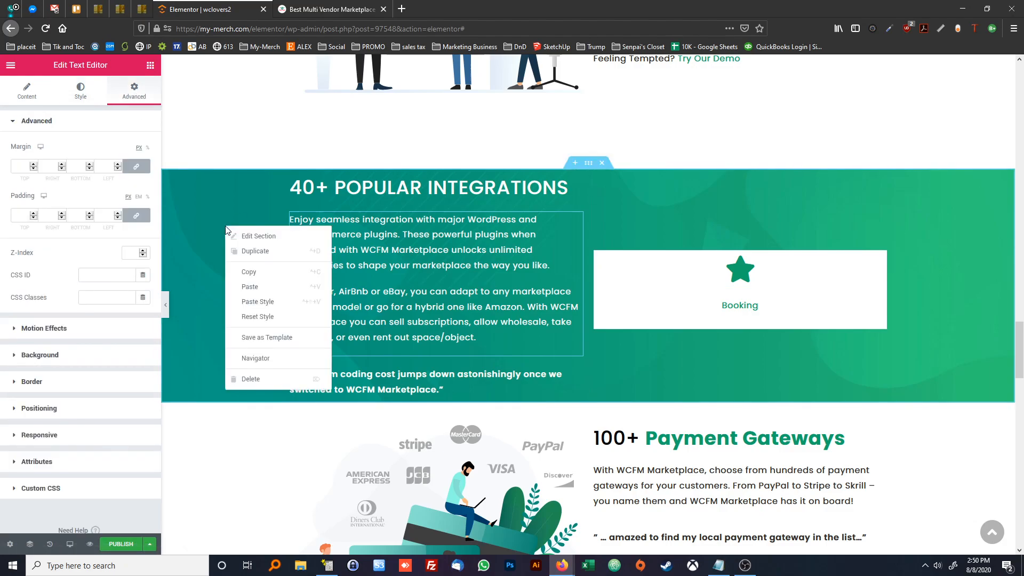
{"action": "left_click", "coordinate": [258, 237]}
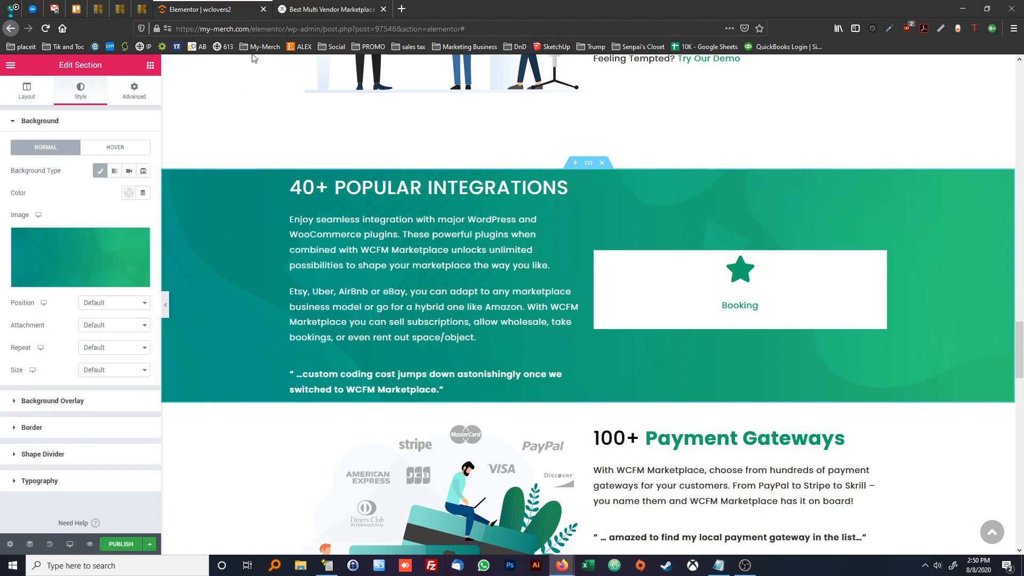
{"action": "left_click", "coordinate": [297, 9]}
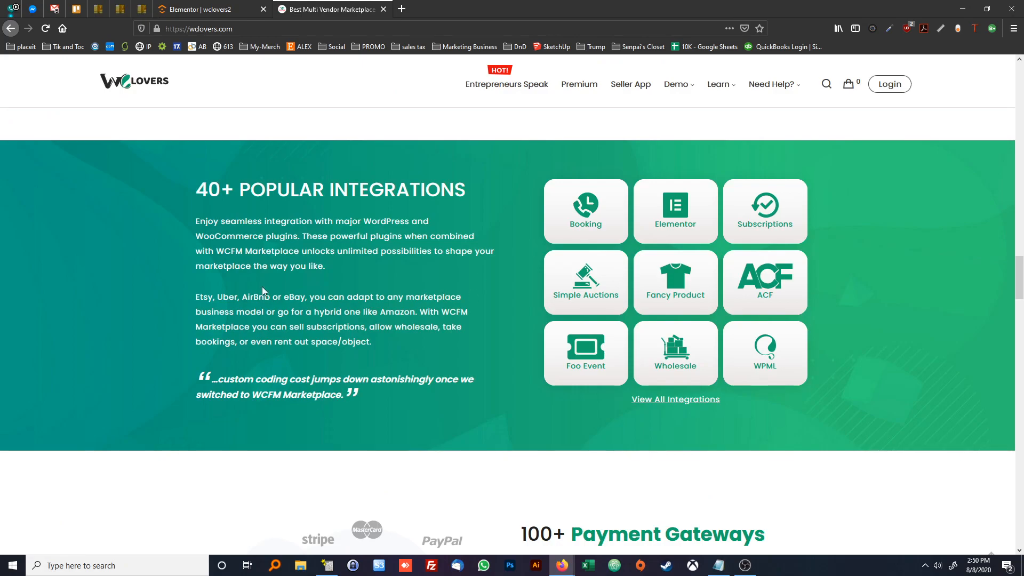
{"action": "left_click", "coordinate": [200, 9]}
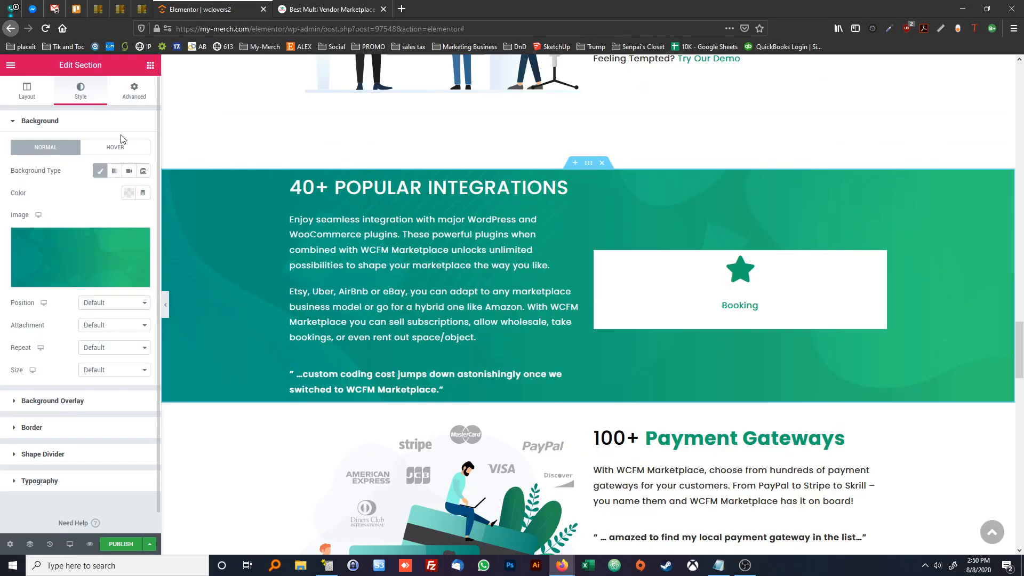
{"action": "left_click", "coordinate": [136, 101]}
{"action": "left_click", "coordinate": [139, 197]}
{"action": "left_click", "coordinate": [139, 220]}
{"action": "left_click", "coordinate": [83, 215]}
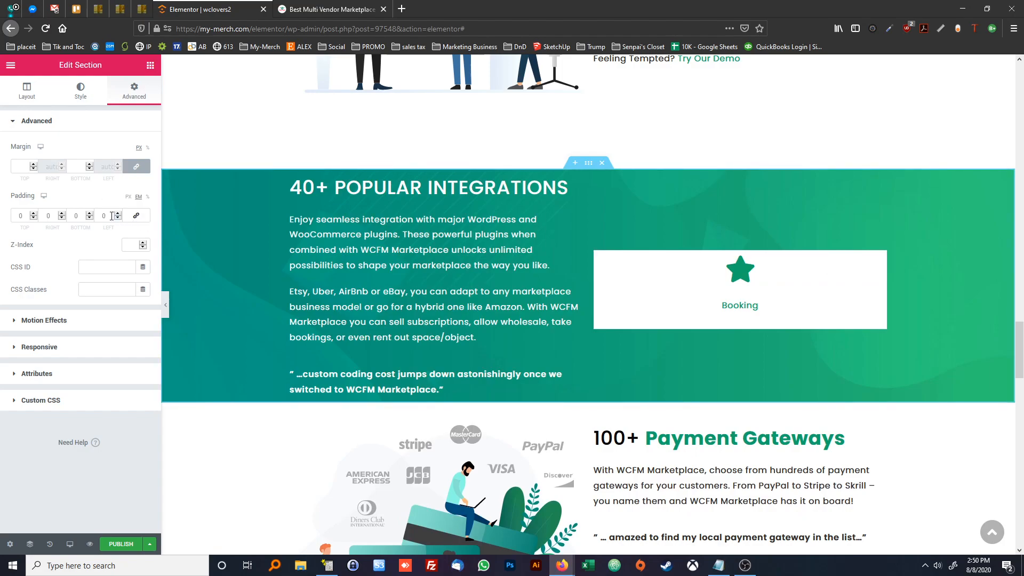
{"action": "type", "text": "2"}
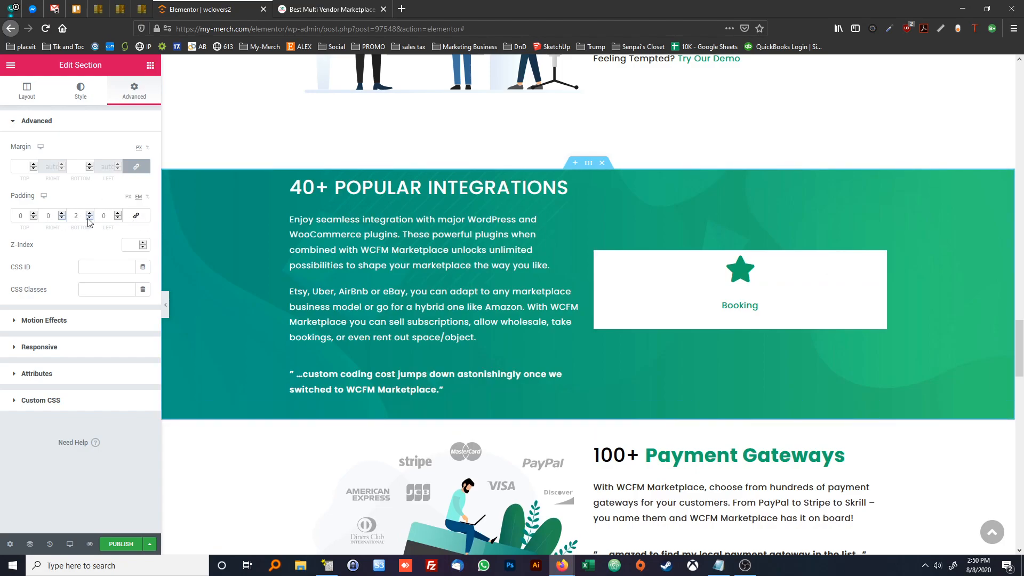
{"action": "double_click", "coordinate": [33, 213]}
{"action": "key", "text": "ctrl+Tab"}
{"action": "key", "text": "ctrl+Tab"}
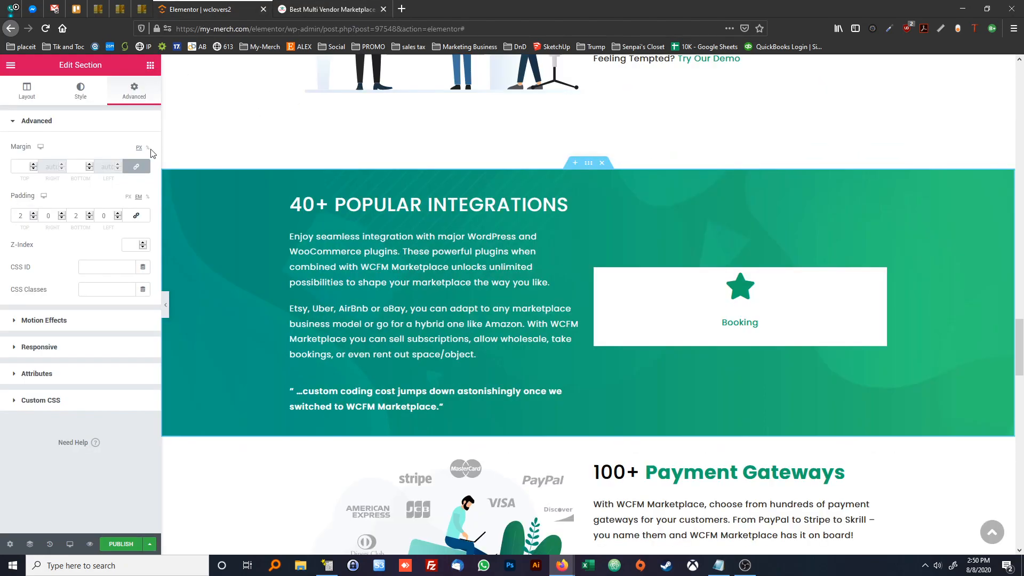
Try 4 em top and bottom padding on the integrations section, compare it with the reference page, and reduce both to 3 em
{"action": "double_click", "coordinate": [90, 216]}
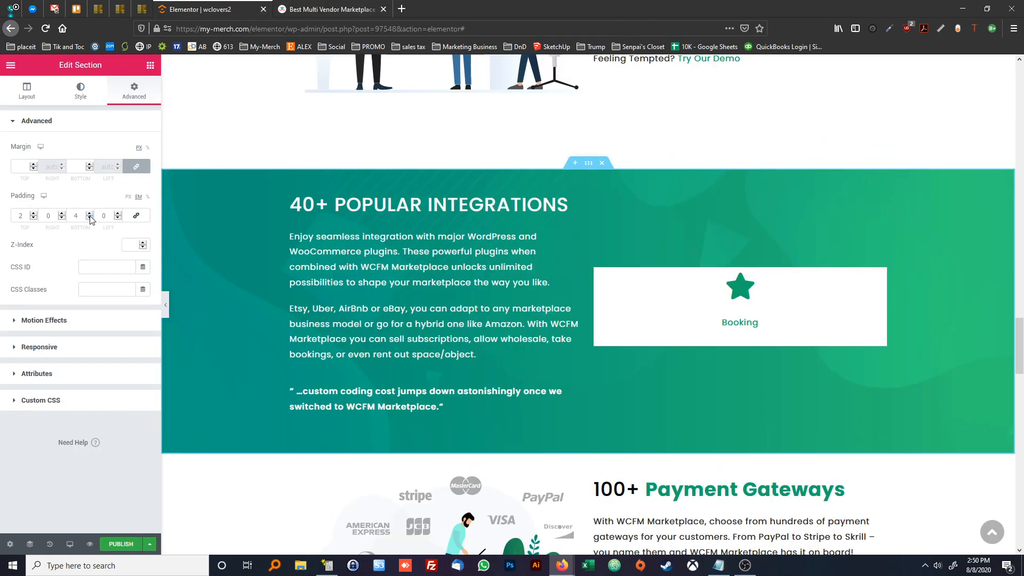
{"action": "double_click", "coordinate": [33, 214]}
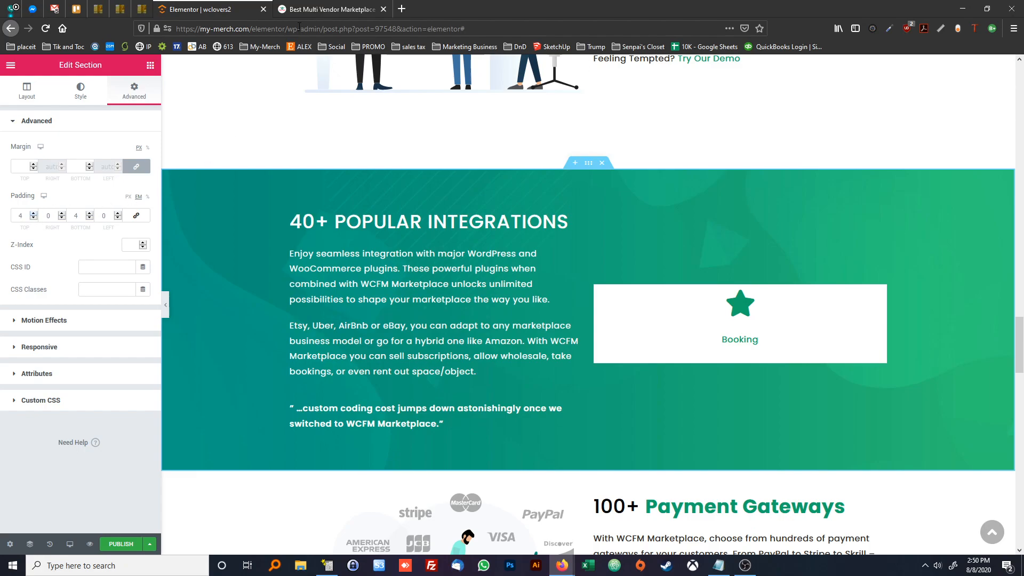
{"action": "left_click", "coordinate": [307, 11]}
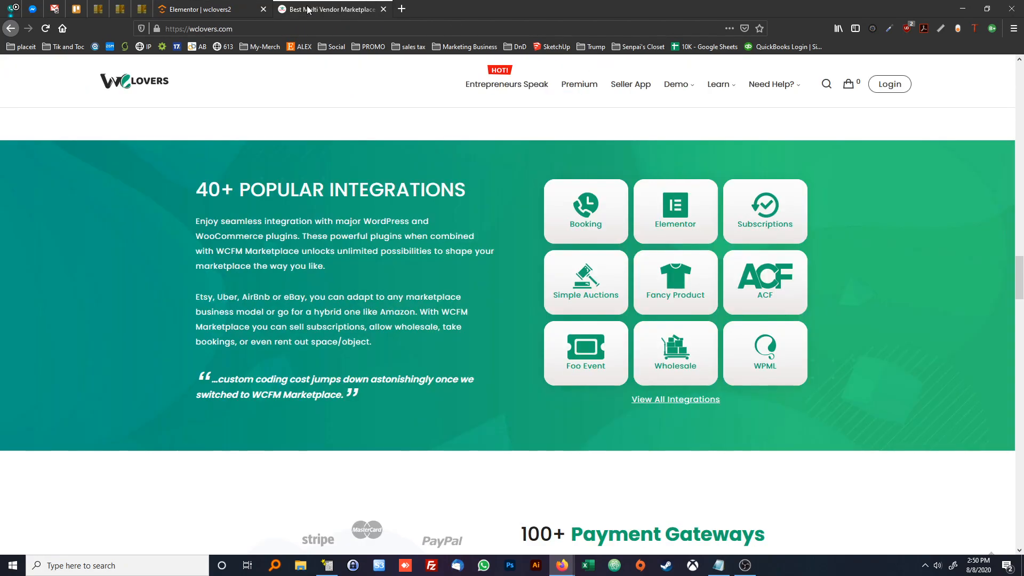
{"action": "left_click", "coordinate": [218, 9]}
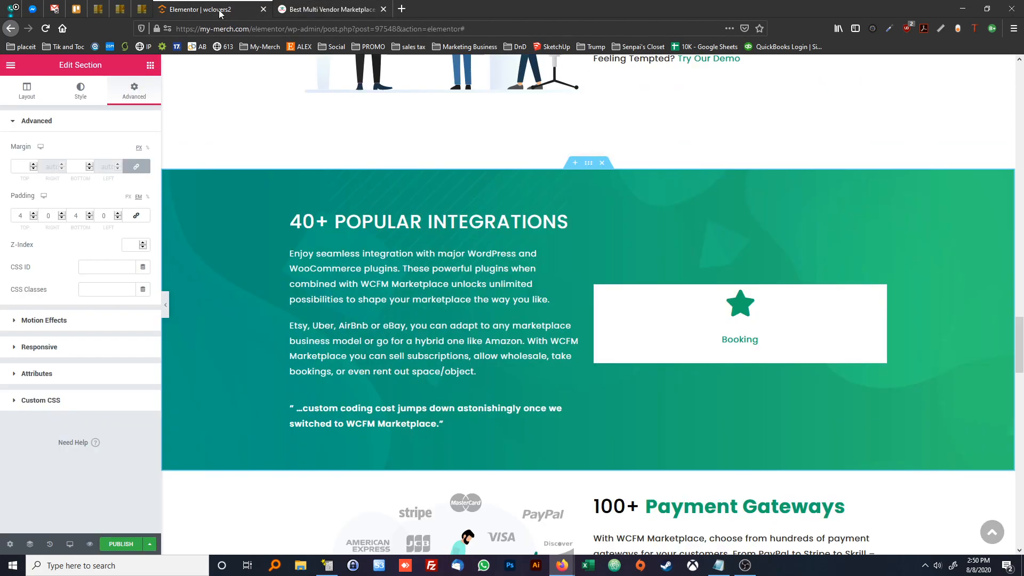
{"action": "left_click", "coordinate": [90, 218]}
{"action": "left_click", "coordinate": [33, 218]}
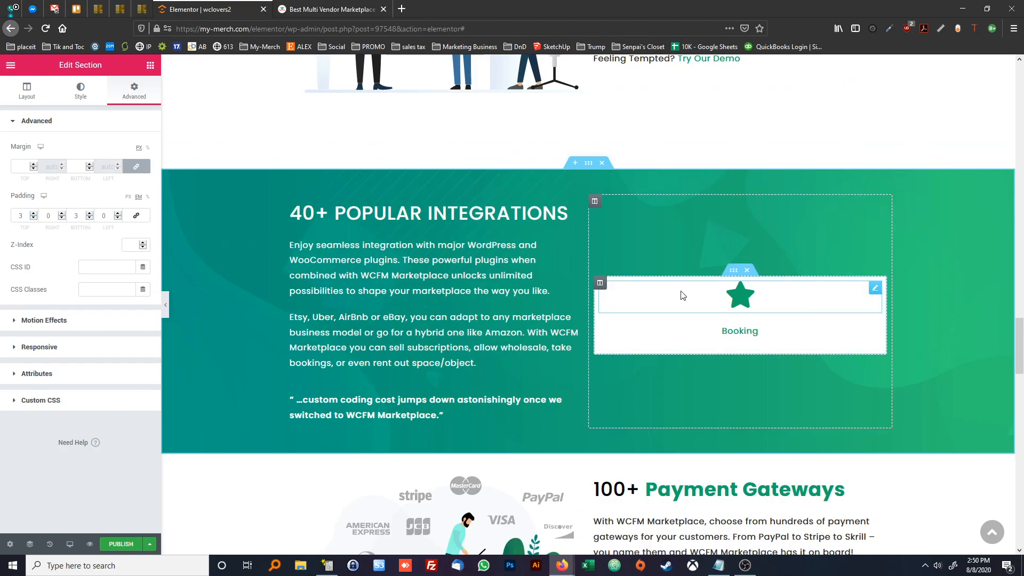
Round all corners of the white Booking column with a 20 px border radius and compare it with the reference tiles
{"action": "left_click", "coordinate": [599, 283]}
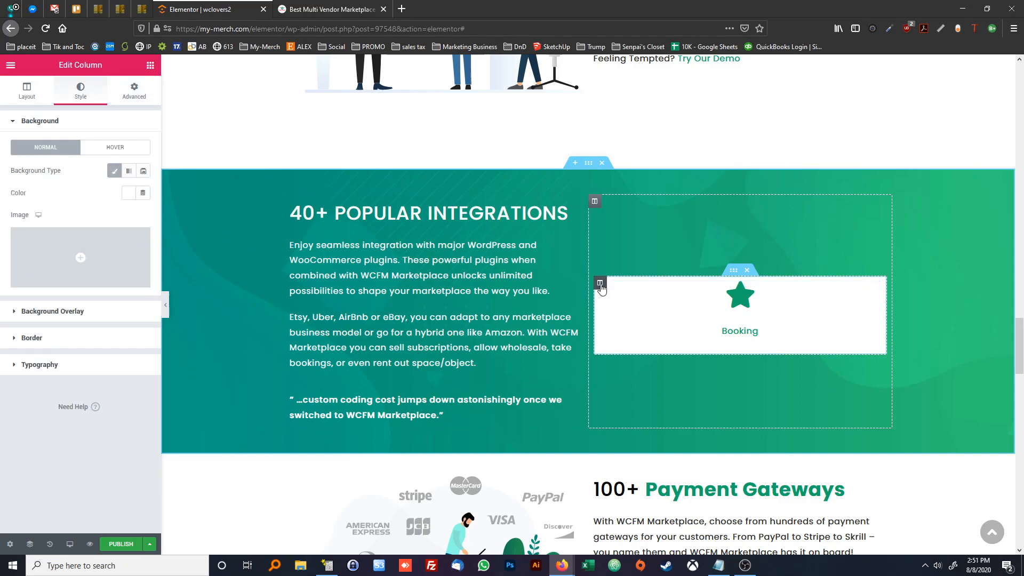
{"action": "right_click", "coordinate": [603, 285]}
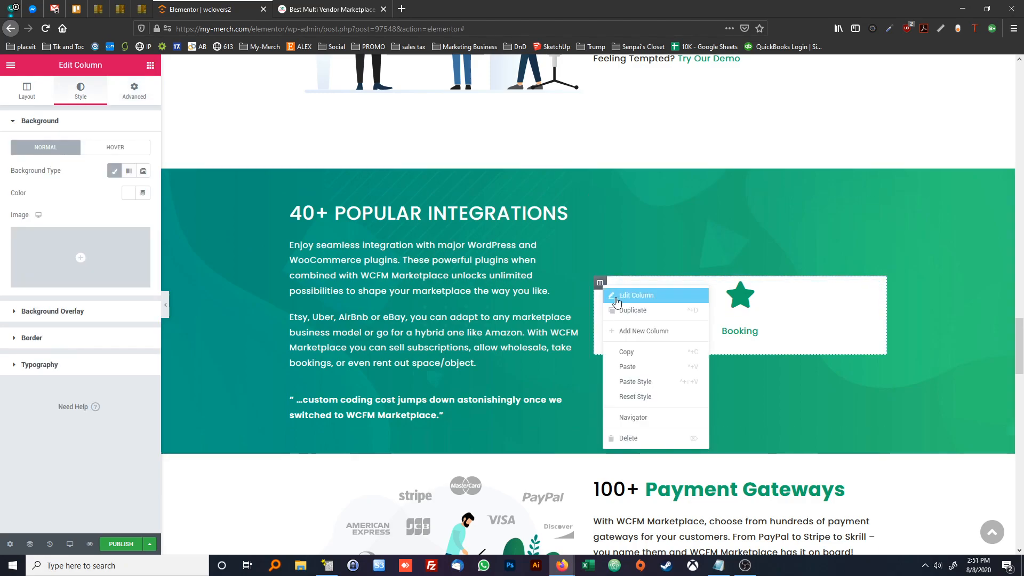
{"action": "left_click", "coordinate": [612, 297]}
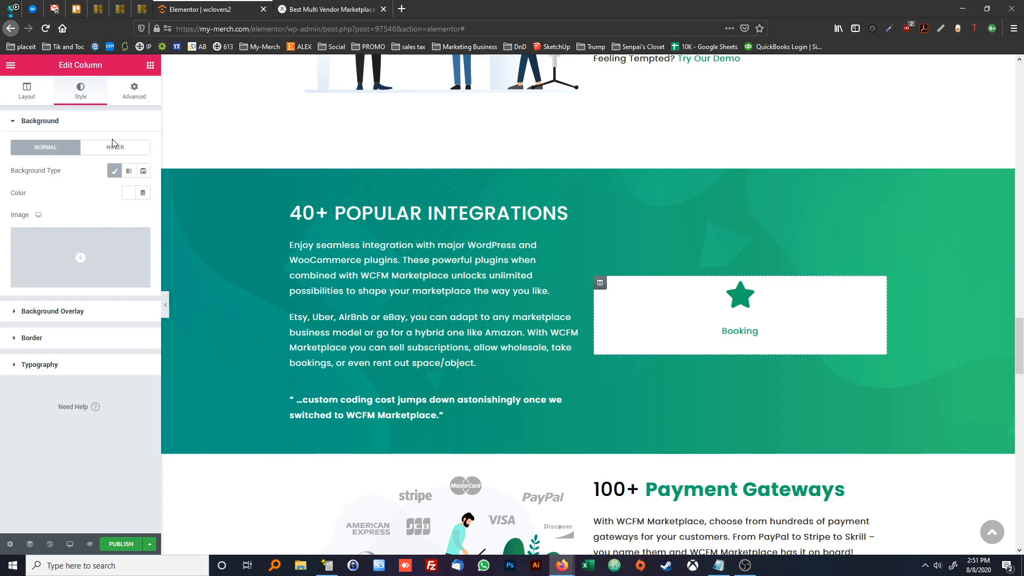
{"action": "left_click", "coordinate": [94, 339]}
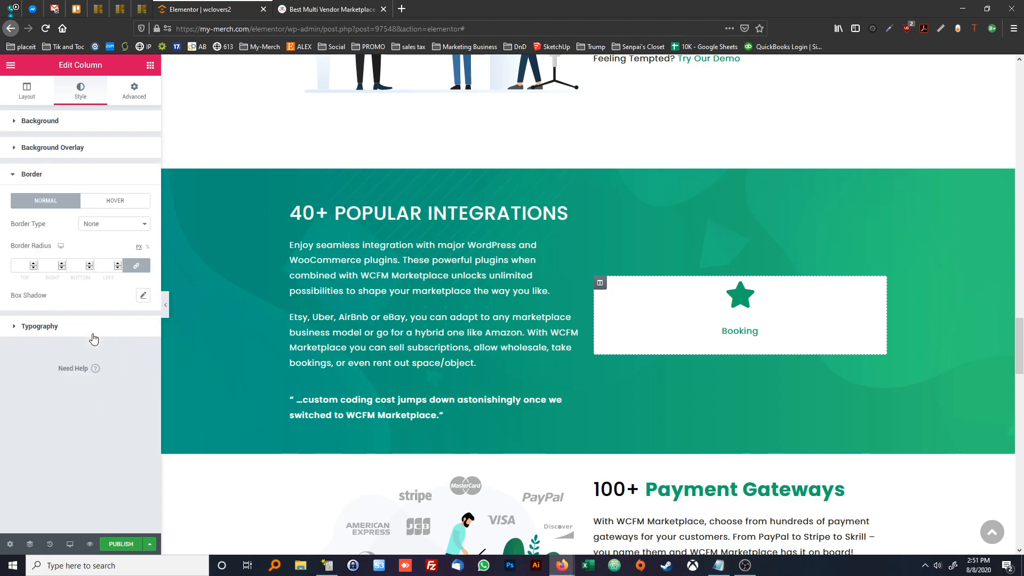
{"action": "left_click", "coordinate": [33, 264]}
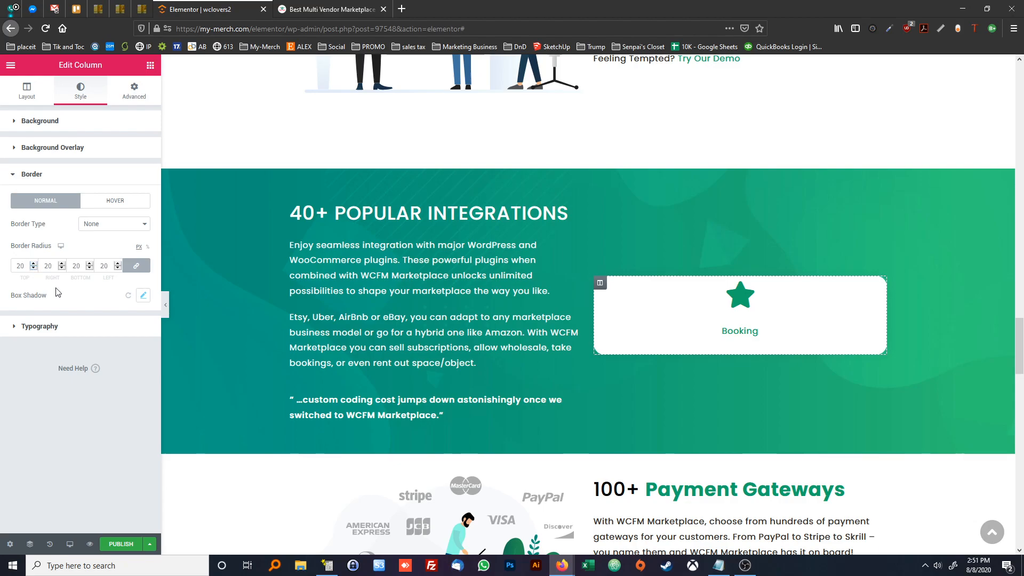
{"action": "left_click", "coordinate": [328, 5]}
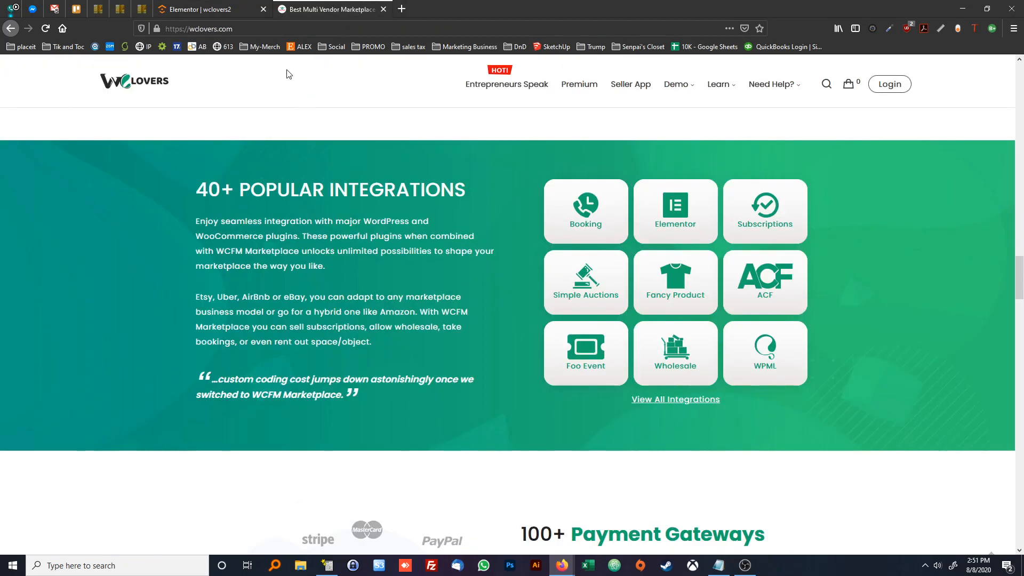
{"action": "left_click", "coordinate": [224, 10]}
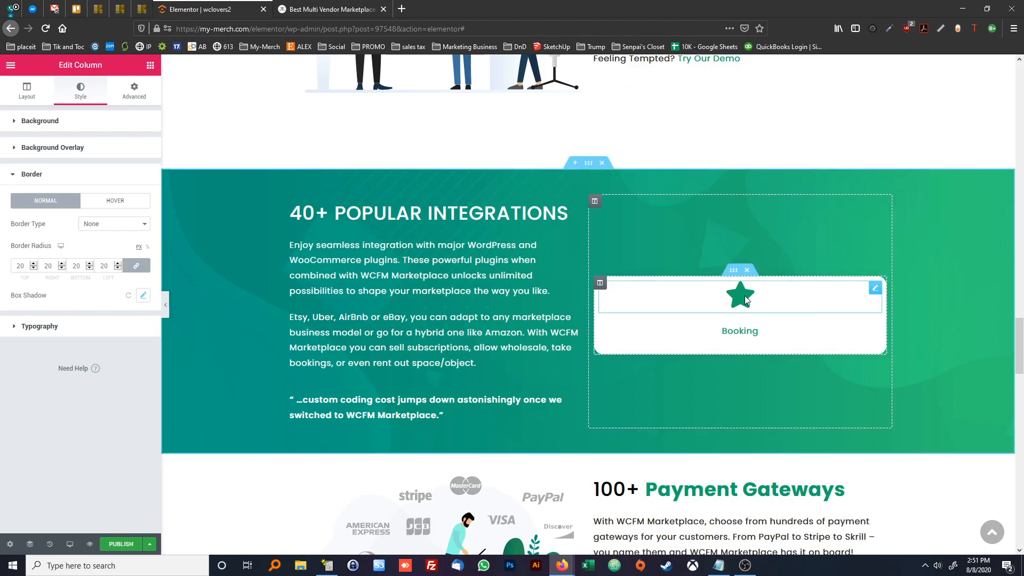
Unlink the Booking column's padding and set its top padding to 2 em, checking the tile spacing on the reference page
{"action": "left_click", "coordinate": [138, 91]}
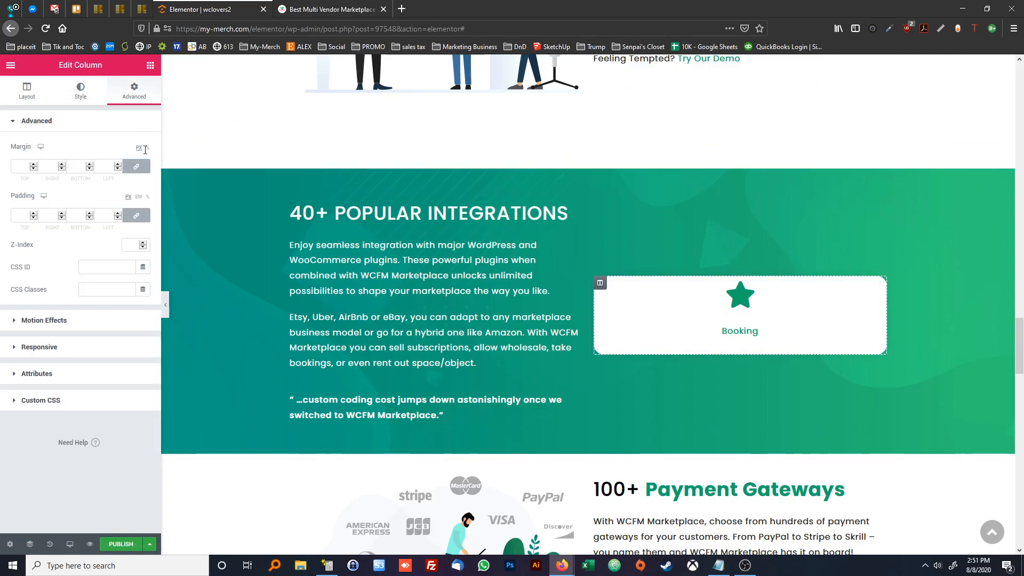
{"action": "left_click", "coordinate": [137, 213]}
{"action": "left_click", "coordinate": [138, 197]}
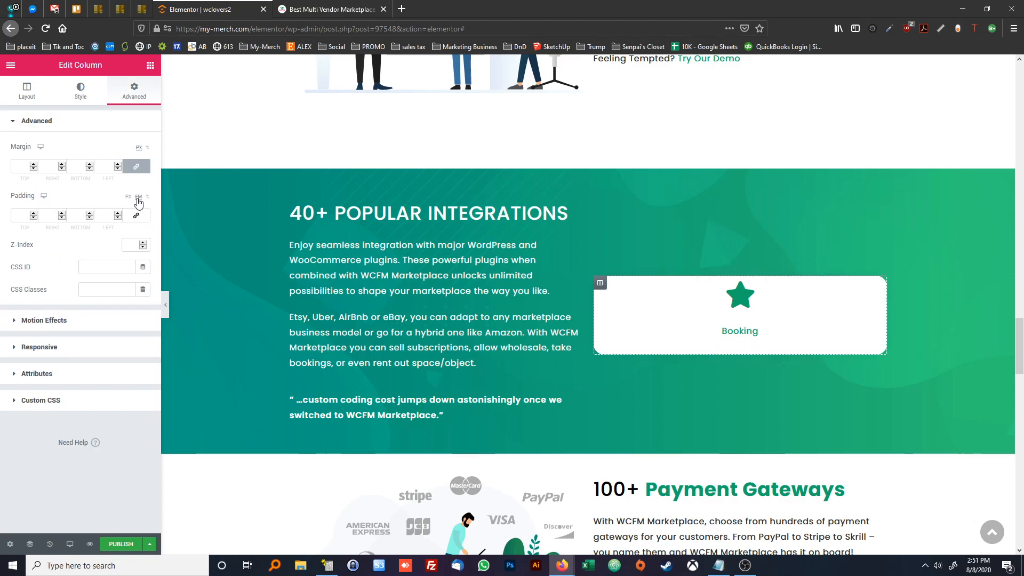
{"action": "left_click", "coordinate": [33, 213]}
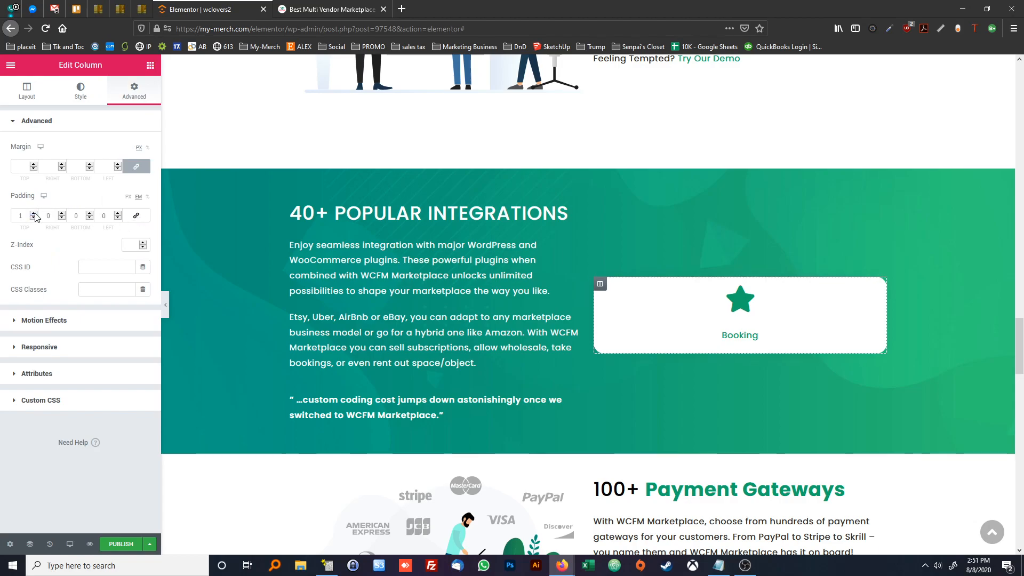
{"action": "left_click", "coordinate": [314, 9]}
{"action": "left_click", "coordinate": [200, 9]}
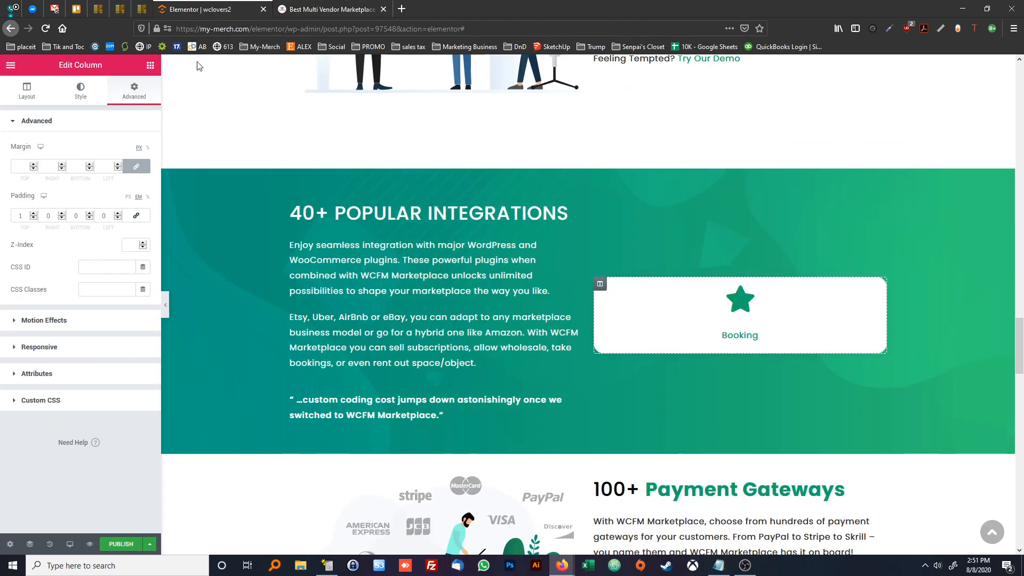
{"action": "left_click", "coordinate": [33, 212]}
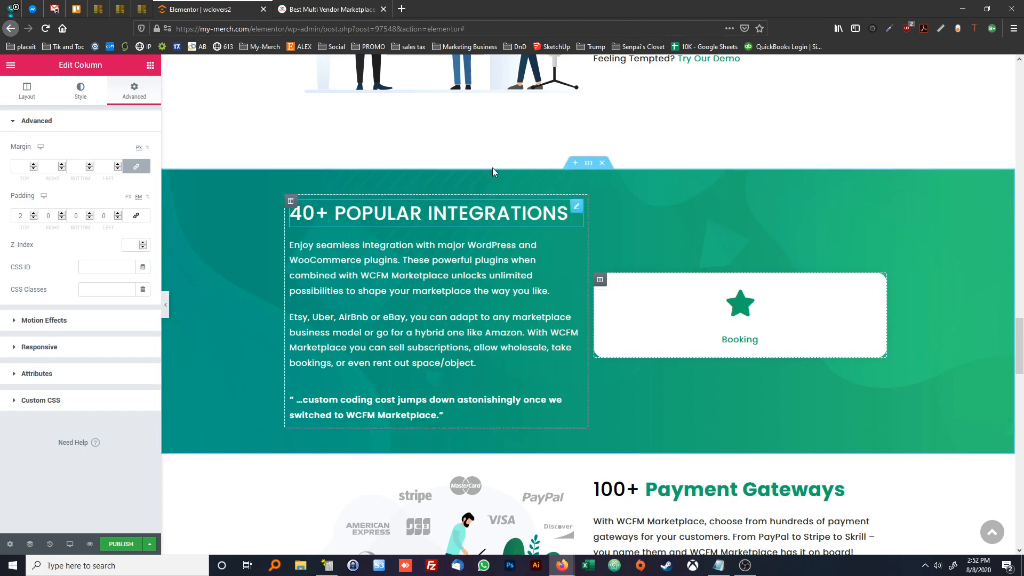
Check the gaps between the reference tiles and set the Booking column's margins to 5 px right, 10 px bottom and 5 px left
{"action": "left_click", "coordinate": [340, 10]}
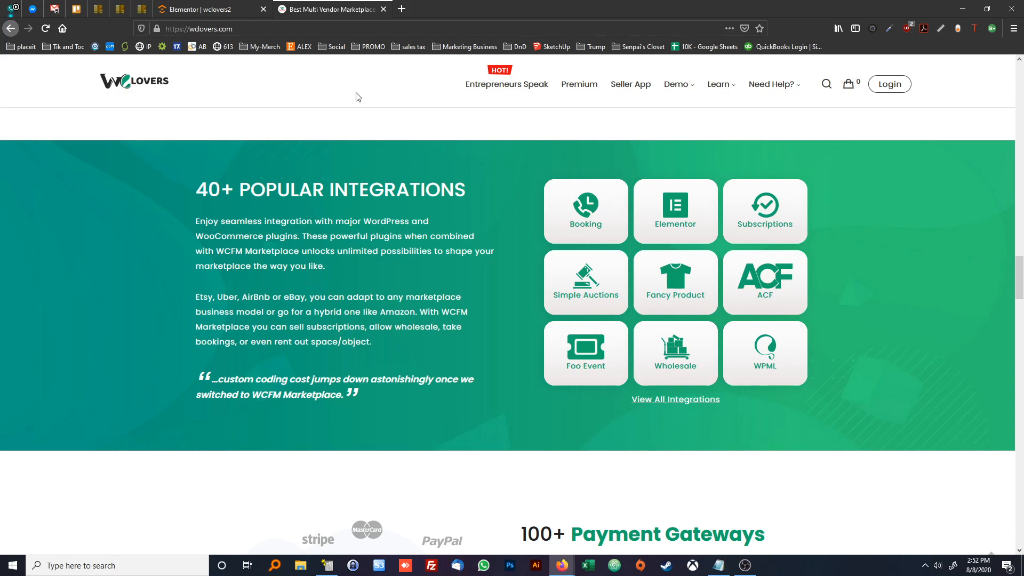
{"action": "left_click", "coordinate": [206, 10]}
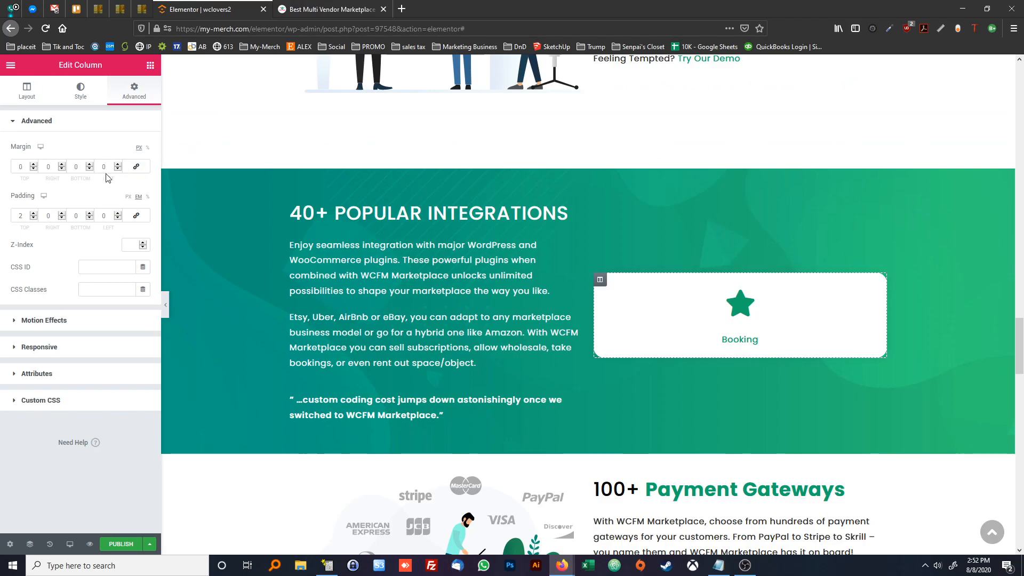
{"action": "type", "text": "10"}
{"action": "key", "text": "shift+Tab"}
{"action": "type", "text": "5"}
{"action": "key", "text": "Tab"}
{"action": "type", "text": "6"}
{"action": "key", "text": "BackSpace"}
{"action": "type", "text": "010"}
{"action": "key", "text": "Tab"}
{"action": "type", "text": "5"}
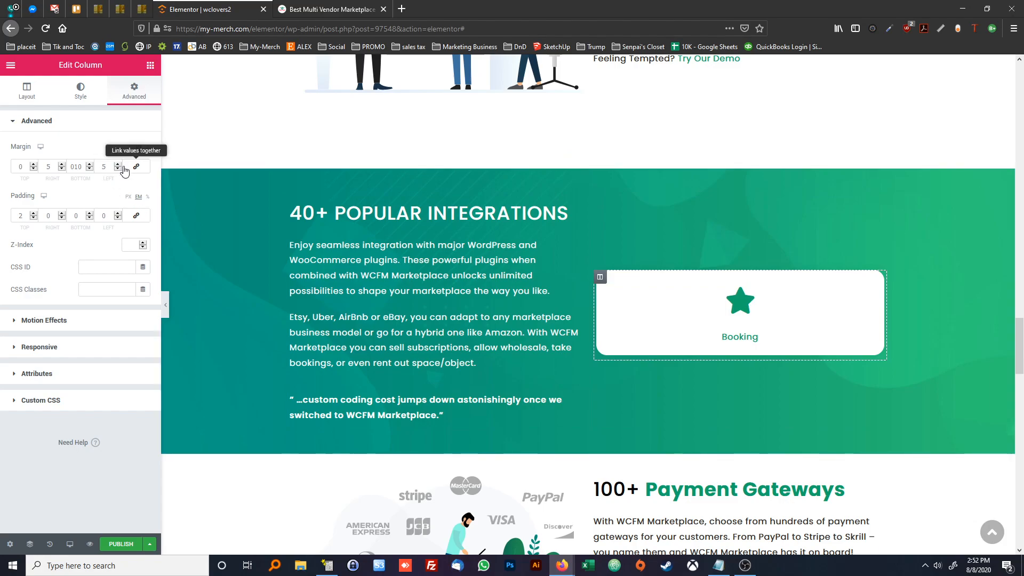
{"action": "left_click_drag", "start_coordinate": [74, 166], "coordinate": [67, 166]}
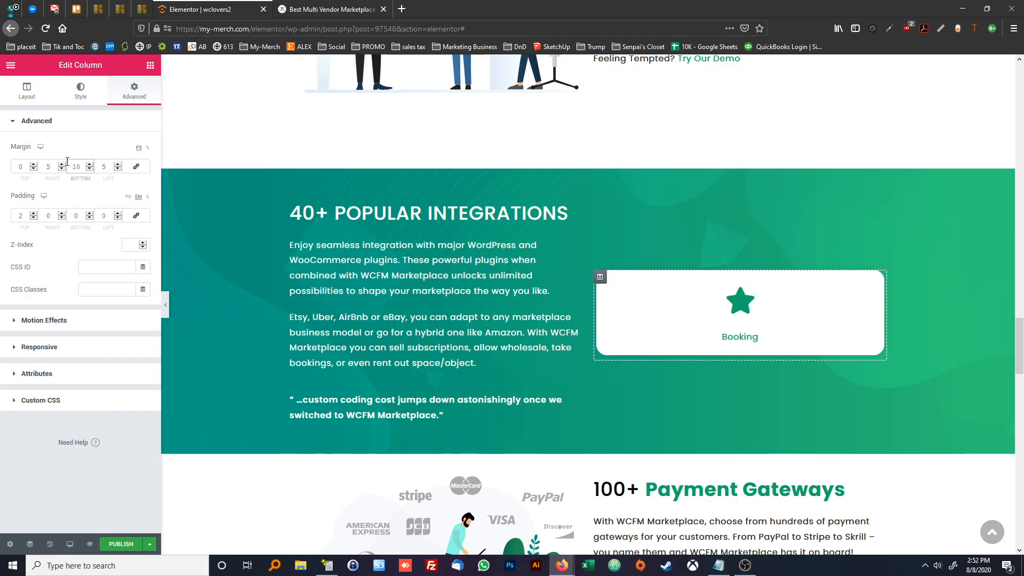
{"action": "key", "text": "BackSpace"}
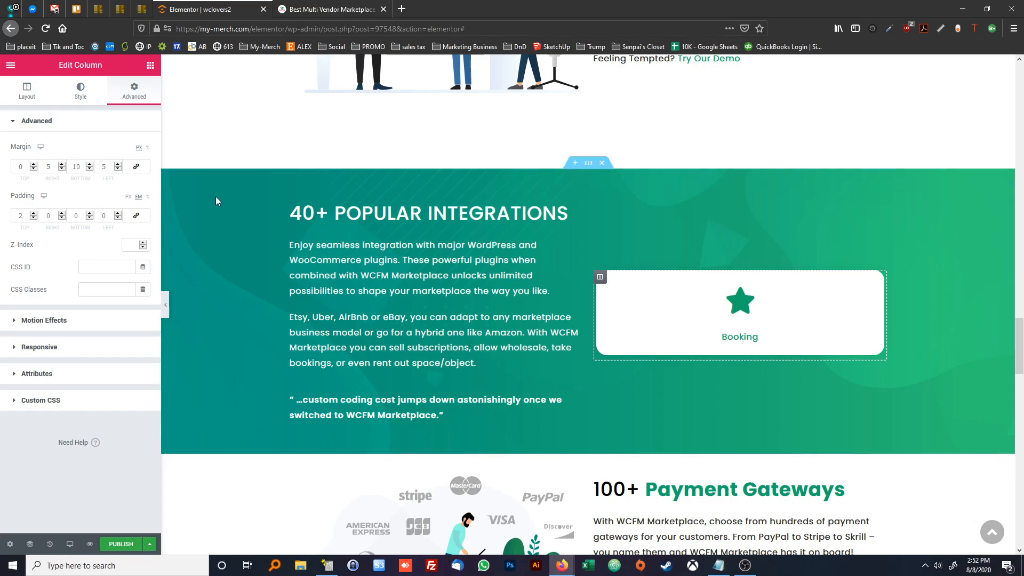
Compare the icon and label spacing with the reference page and set the star icon's bottom margin to -19 px, unlinked from the other sides
{"action": "left_click", "coordinate": [314, 11]}
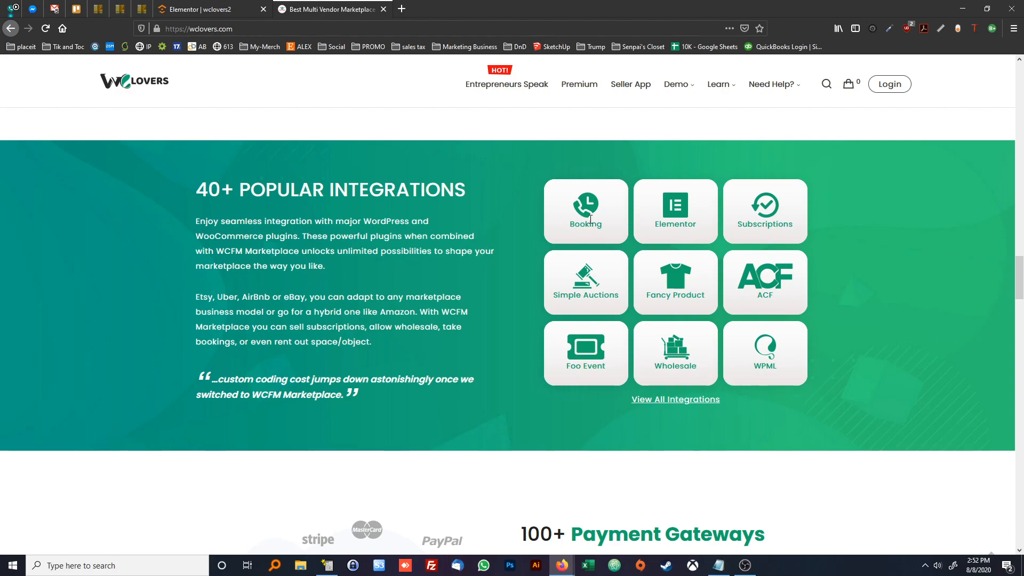
{"action": "left_click", "coordinate": [238, 13]}
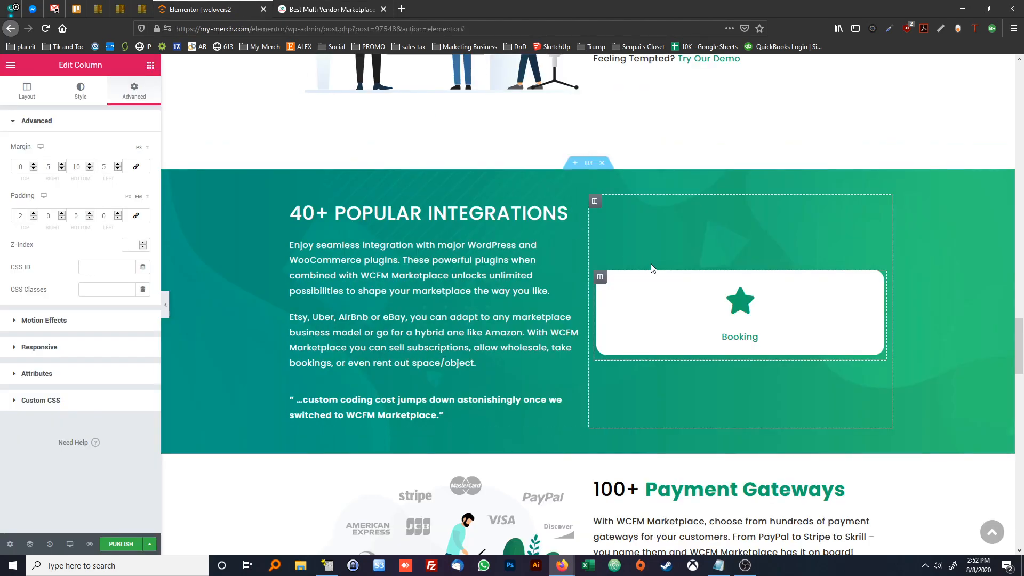
{"action": "left_click", "coordinate": [739, 303]}
{"action": "right_click", "coordinate": [739, 303]}
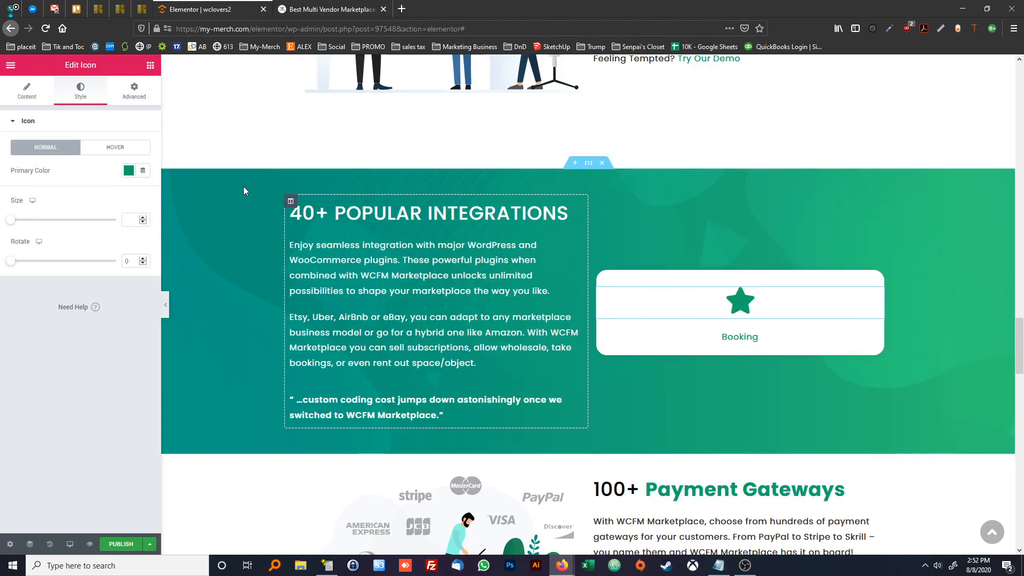
{"action": "left_click", "coordinate": [144, 93]}
{"action": "left_click", "coordinate": [136, 167]}
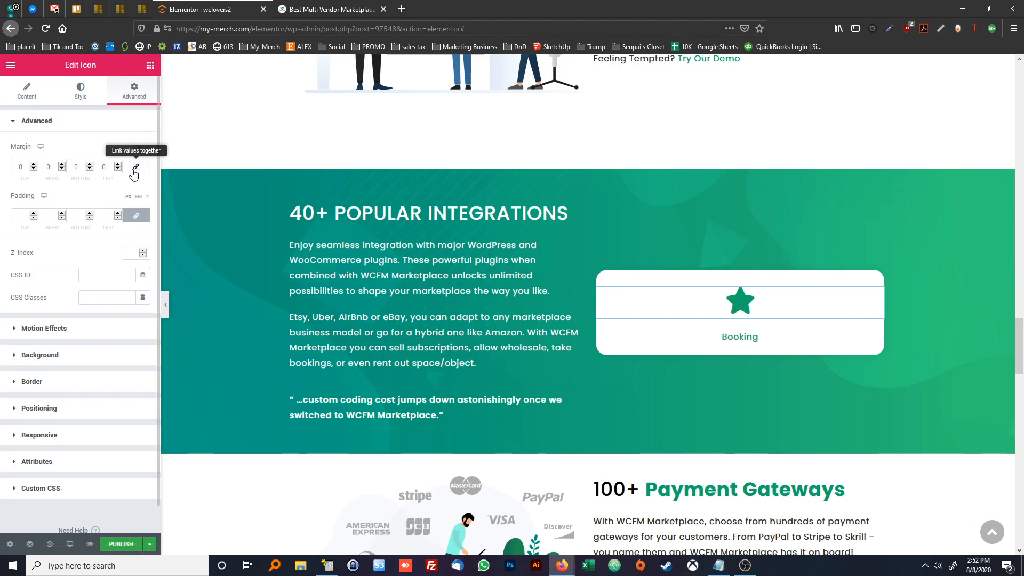
{"action": "left_click", "coordinate": [89, 168]}
{"action": "left_click", "coordinate": [90, 170]}
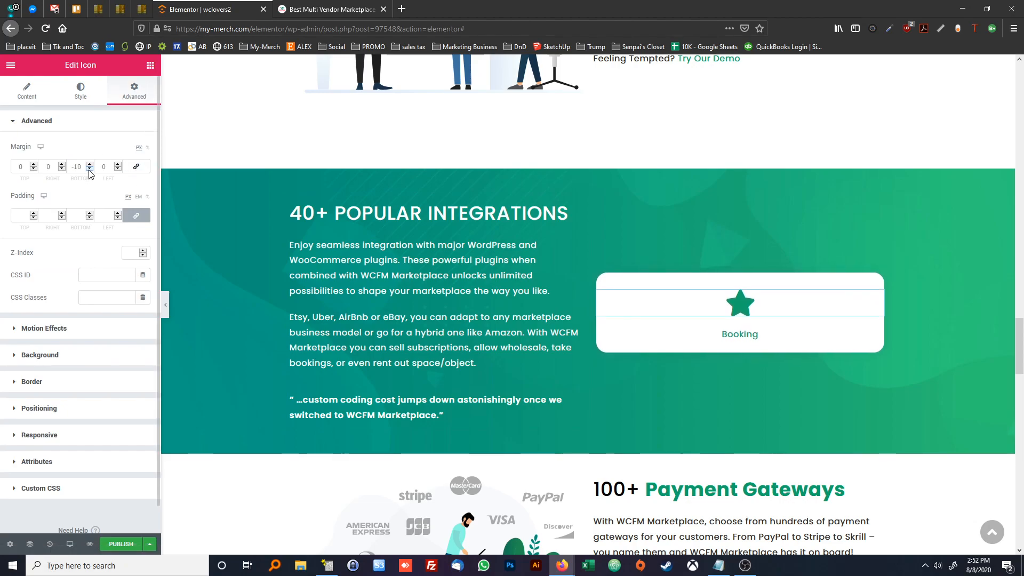
{"action": "left_click", "coordinate": [90, 169]}
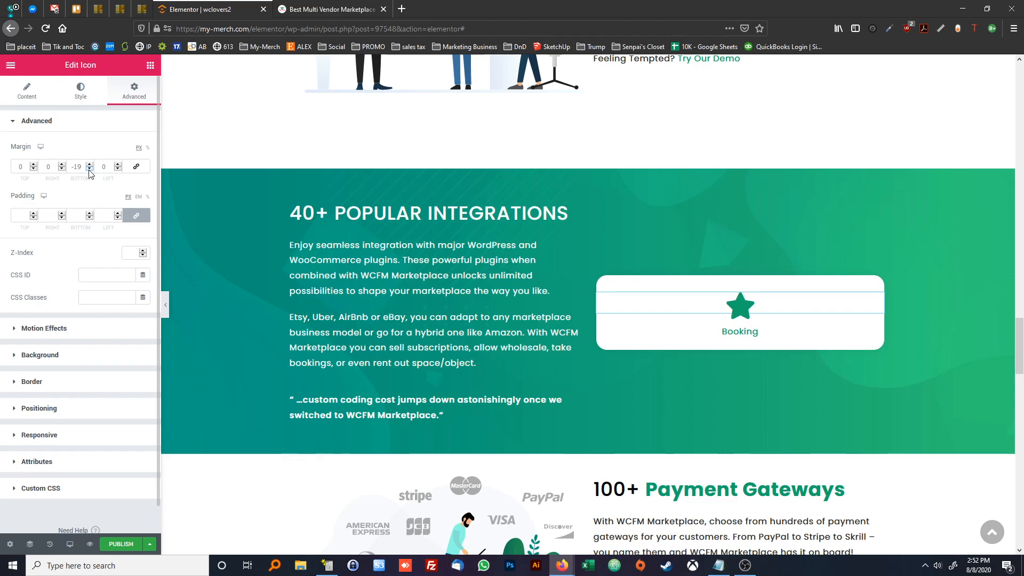
Set the Booking icon's bottom margin to -22 px, replace its star with the solid clock icon, and check the reference tile
{"action": "left_click", "coordinate": [89, 170]}
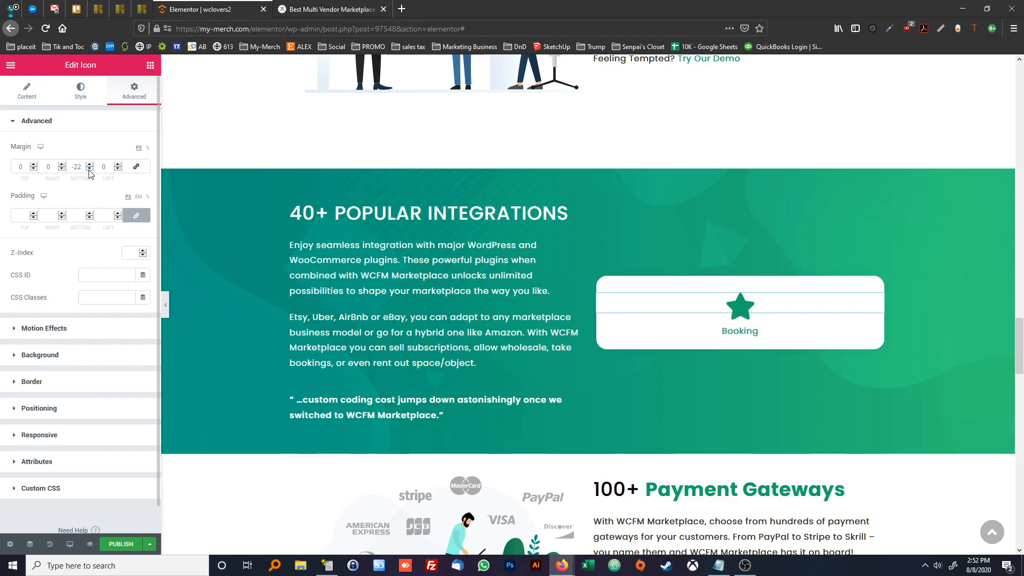
{"action": "left_click", "coordinate": [30, 100]}
{"action": "left_click", "coordinate": [88, 179]}
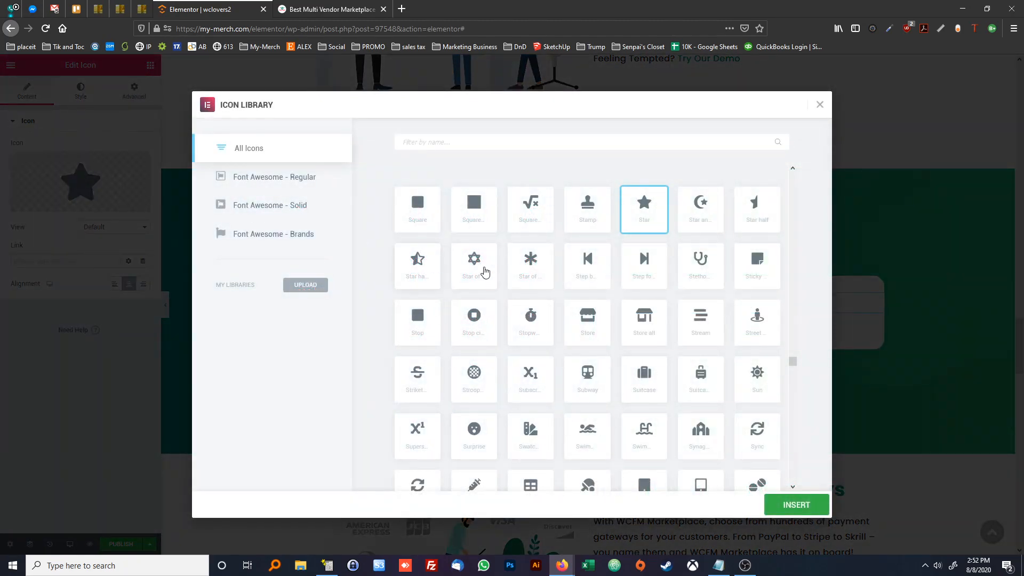
{"action": "type", "text": "clock"}
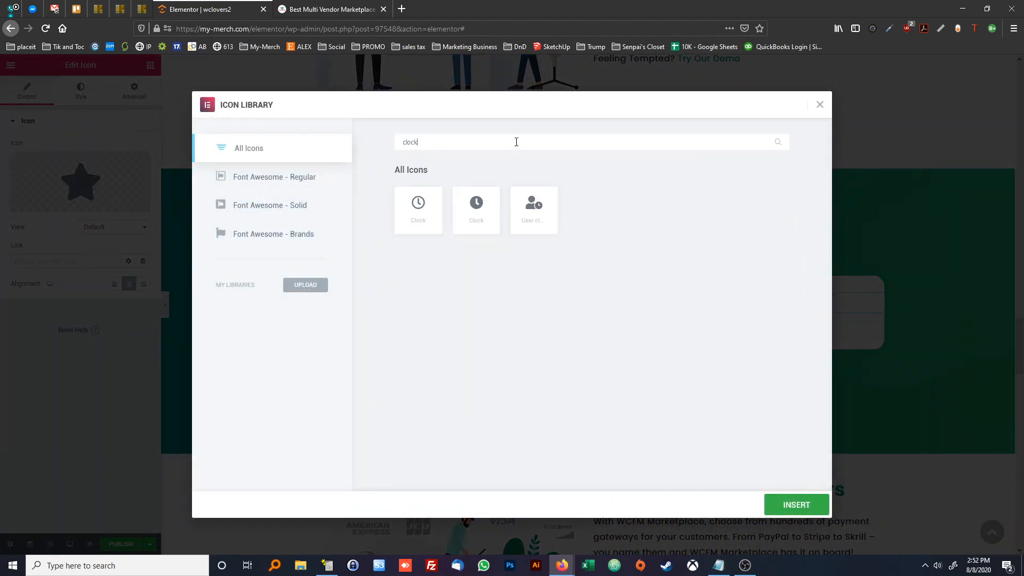
{"action": "left_click", "coordinate": [467, 211]}
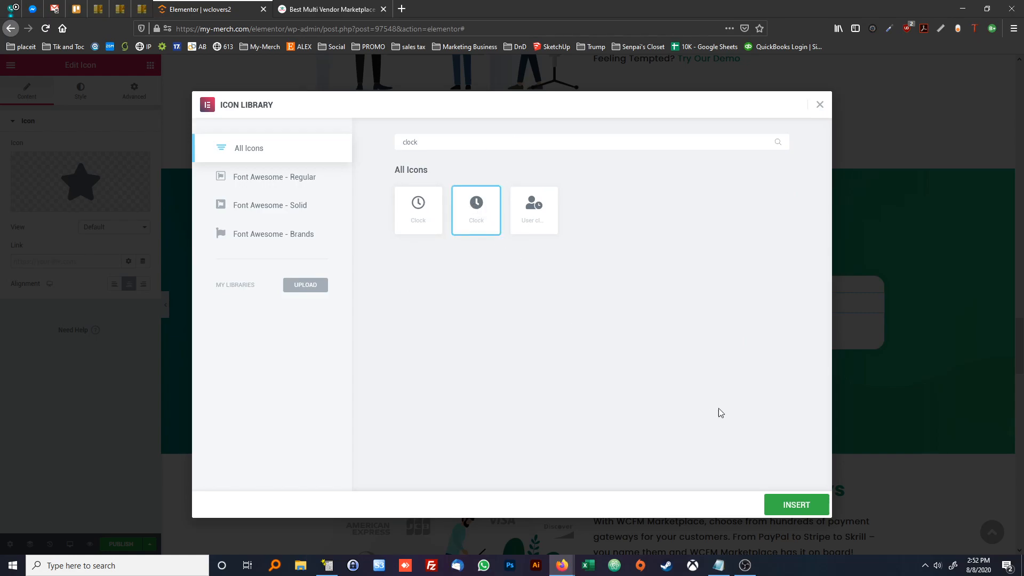
{"action": "left_click", "coordinate": [789, 505]}
{"action": "left_click", "coordinate": [325, 9]}
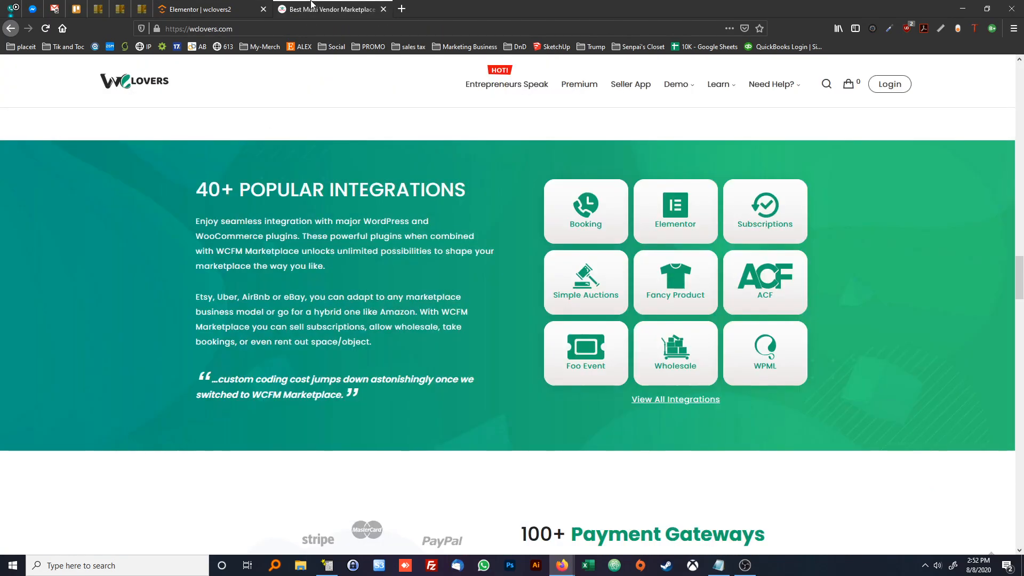
{"action": "left_click", "coordinate": [226, 6]}
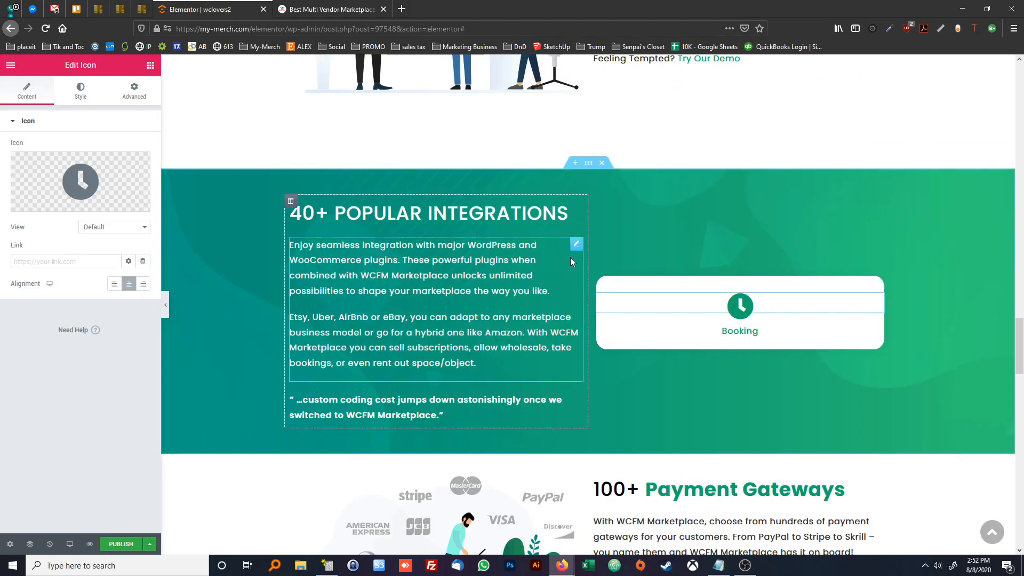
Duplicate the Booking column twice and its inner section twice to build a three-by-three grid of tiles
{"action": "right_click", "coordinate": [600, 283]}
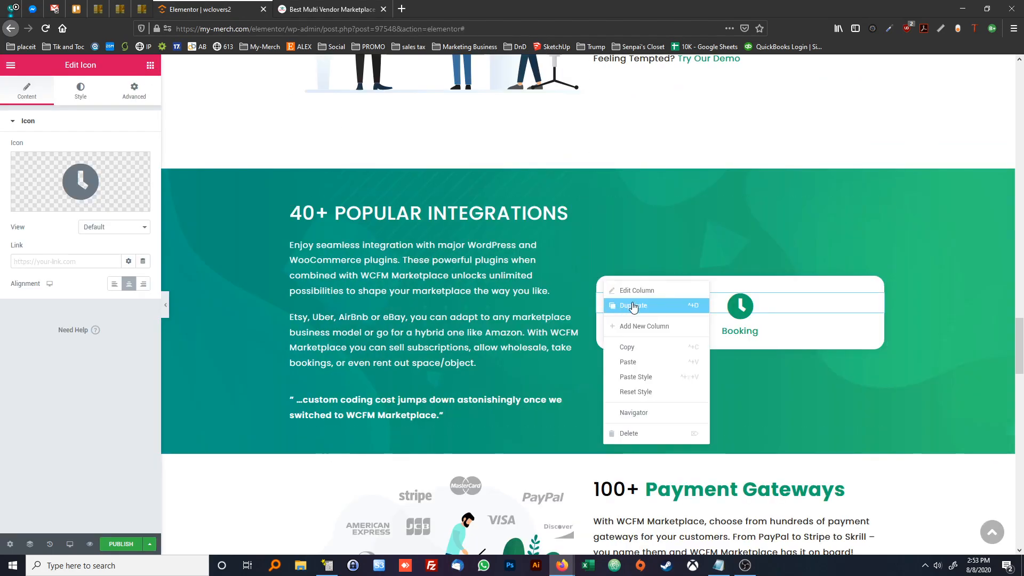
{"action": "left_click", "coordinate": [631, 305]}
{"action": "right_click", "coordinate": [599, 283]}
{"action": "left_click", "coordinate": [630, 305]}
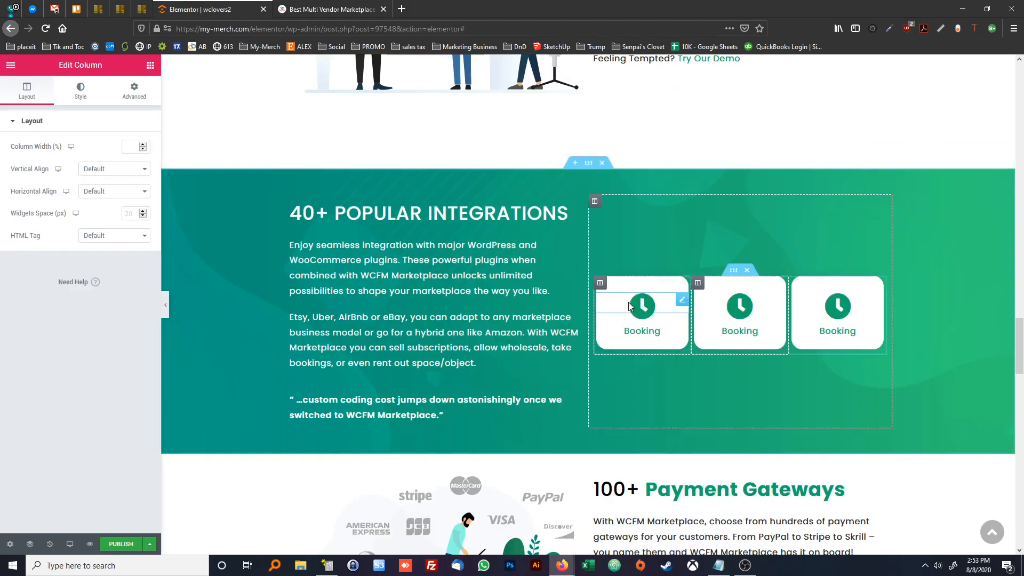
{"action": "right_click", "coordinate": [735, 272]}
{"action": "left_click", "coordinate": [749, 297]}
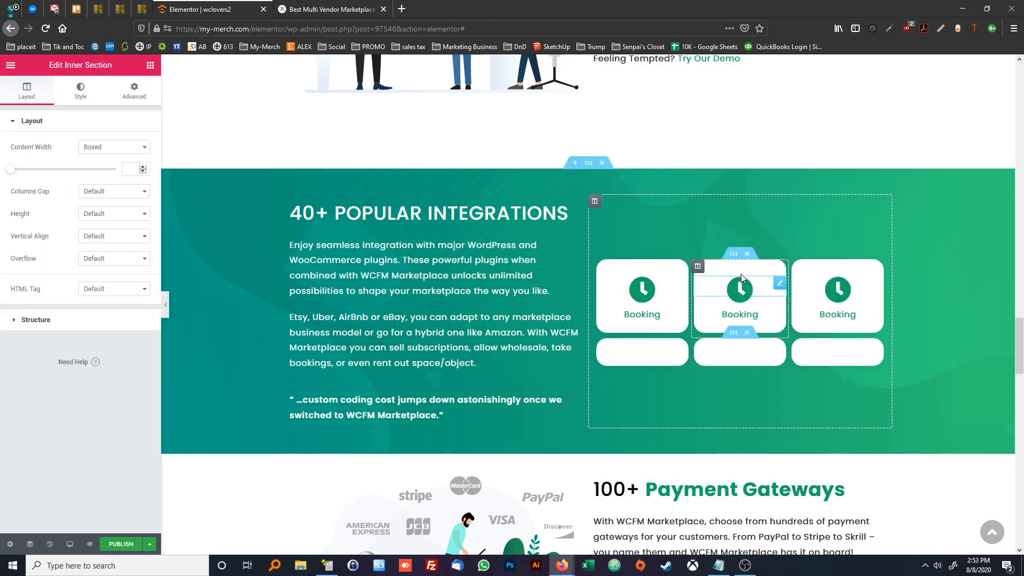
{"action": "right_click", "coordinate": [734, 233]}
{"action": "left_click", "coordinate": [747, 265]}
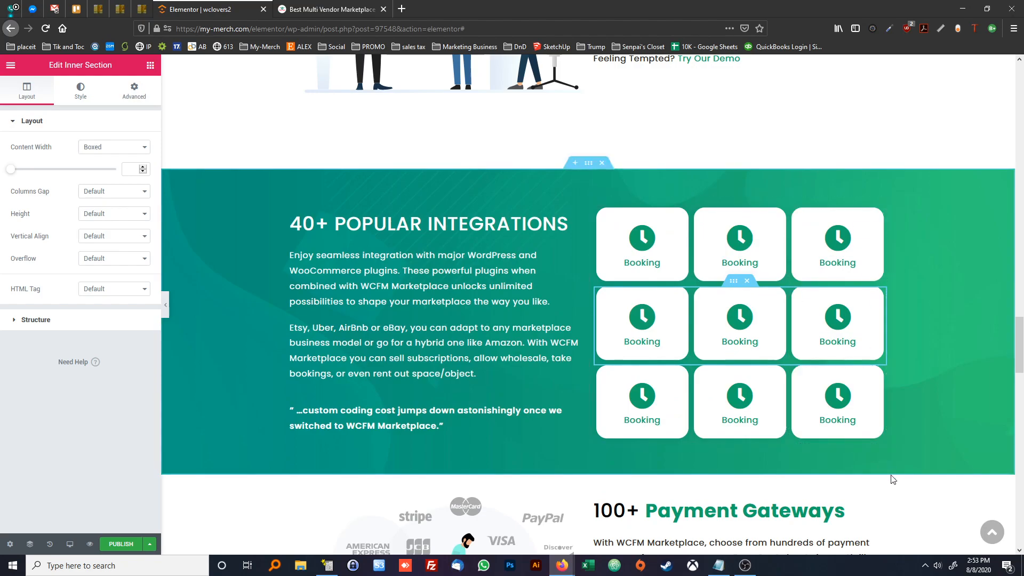
Set the 40+ Popular Integrations section's bottom margin to 100 px and compare the gap above Payment Gateways with the reference page
{"action": "left_click", "coordinate": [853, 509]}
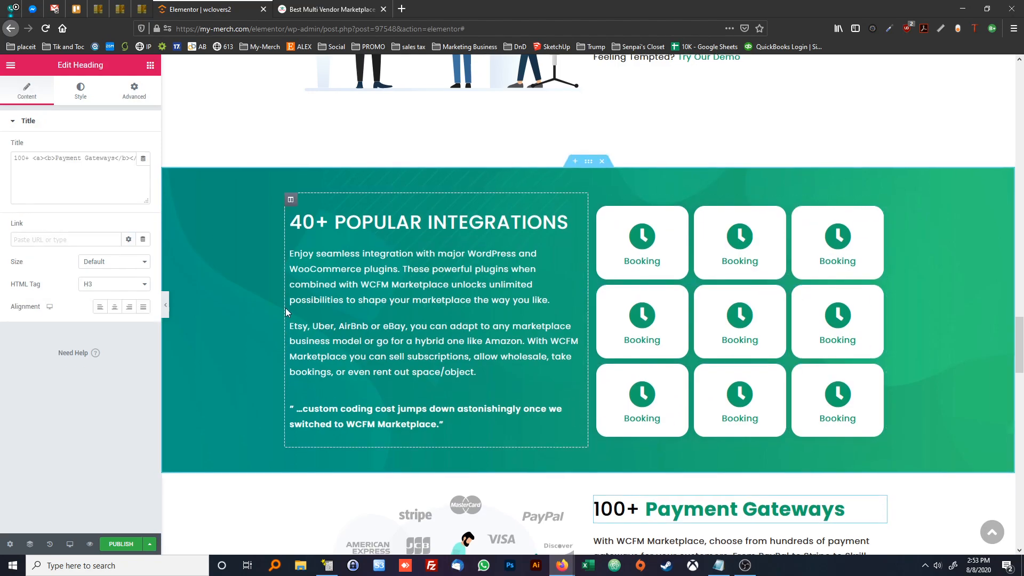
{"action": "scroll", "coordinate": [285, 308], "scroll_direction": "down", "scroll_amount": 2}
{"action": "scroll", "coordinate": [381, 371], "scroll_direction": "up", "scroll_amount": 1}
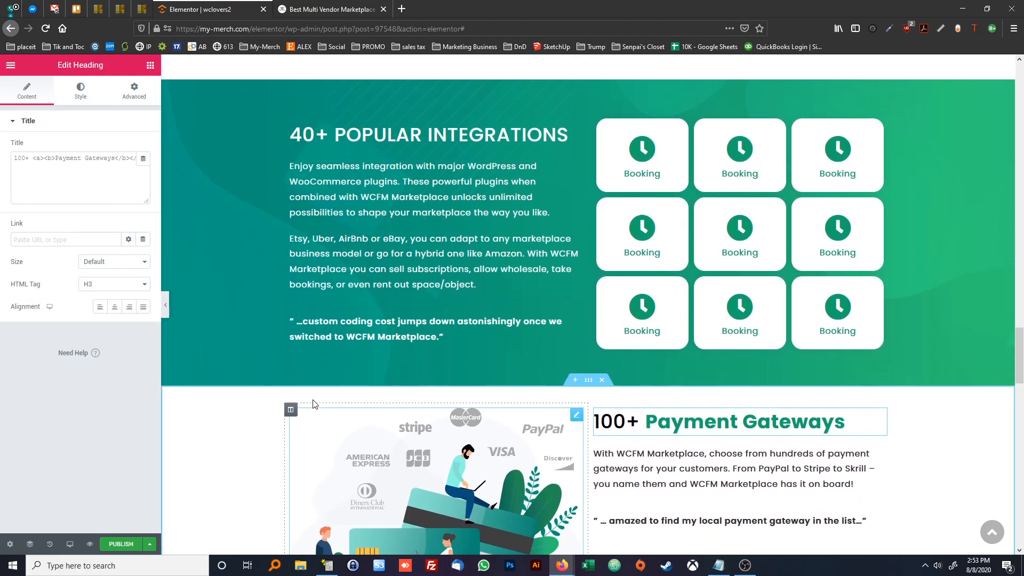
{"action": "left_click", "coordinate": [307, 10]}
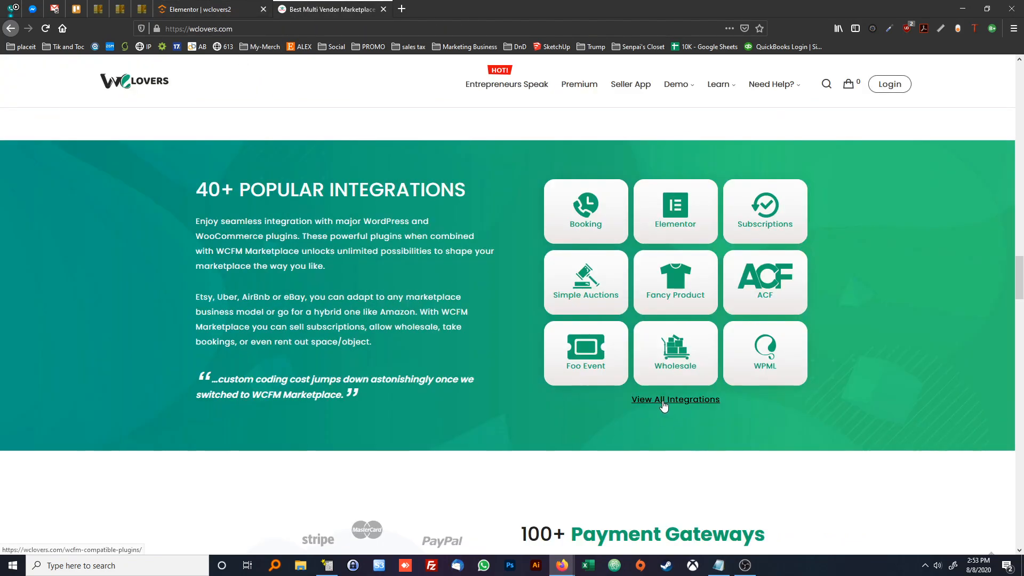
{"action": "left_click", "coordinate": [204, 10]}
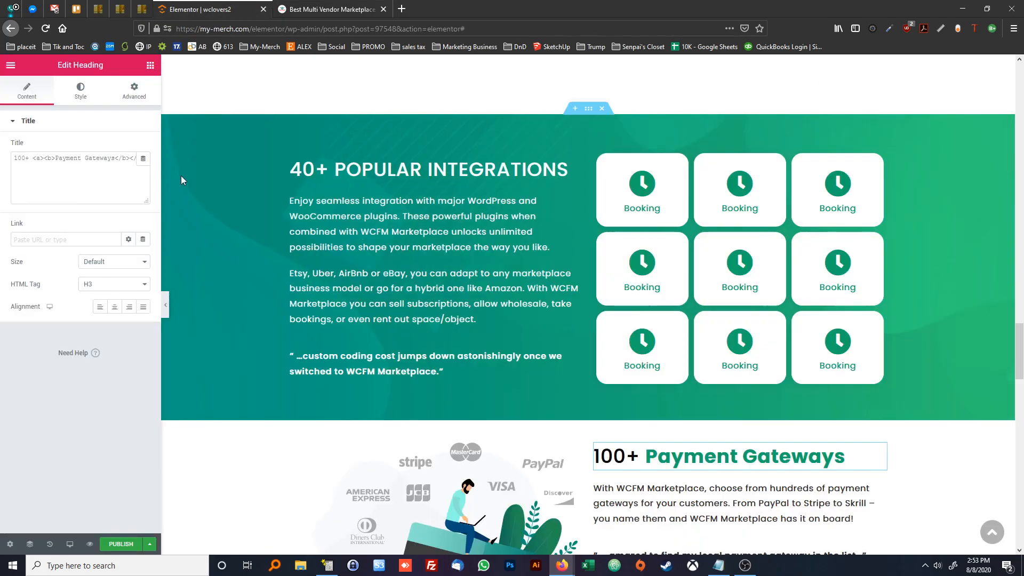
{"action": "right_click", "coordinate": [227, 158]}
{"action": "left_click", "coordinate": [258, 167]}
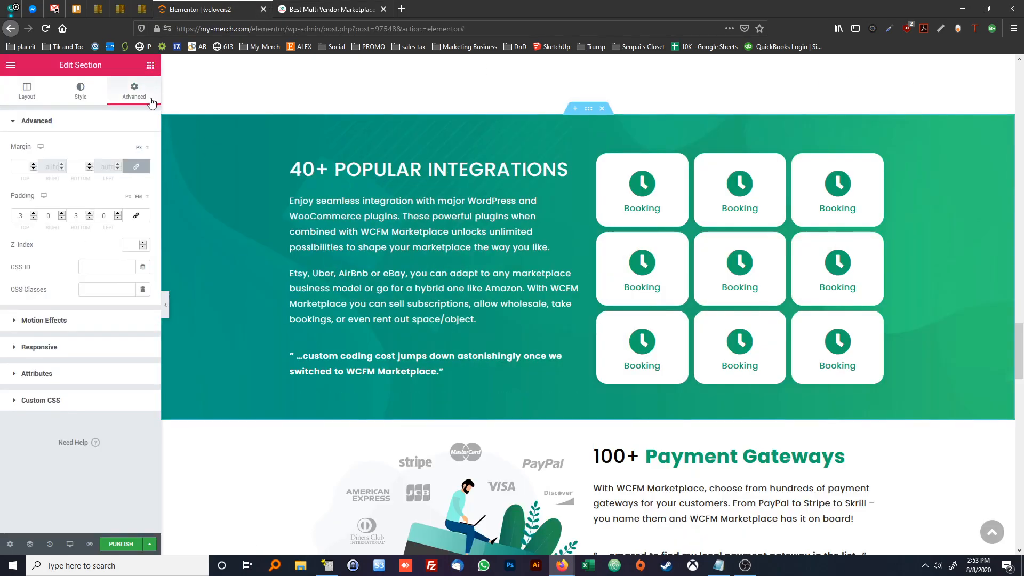
{"action": "left_click", "coordinate": [89, 169]}
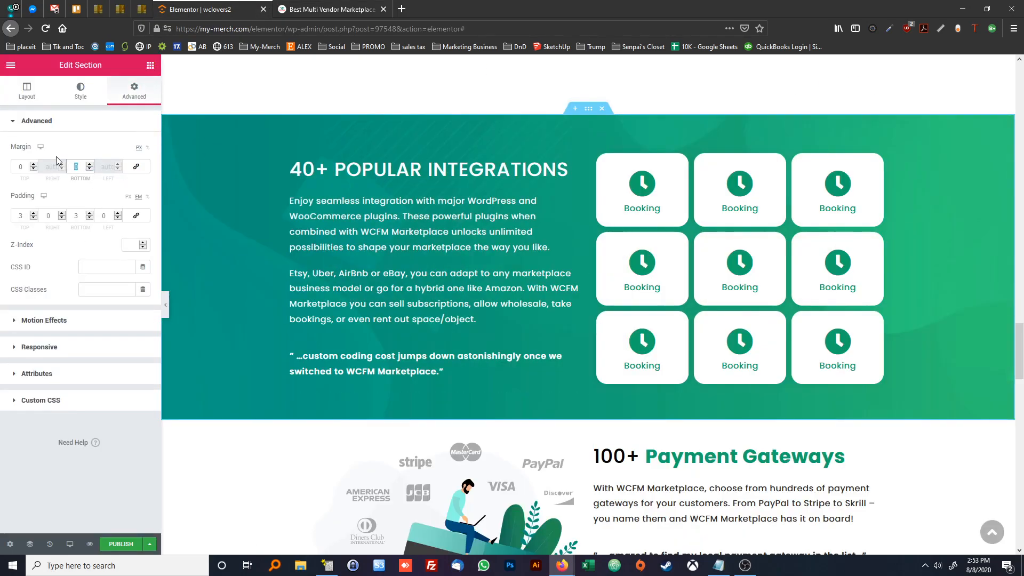
{"action": "type", "text": "100"}
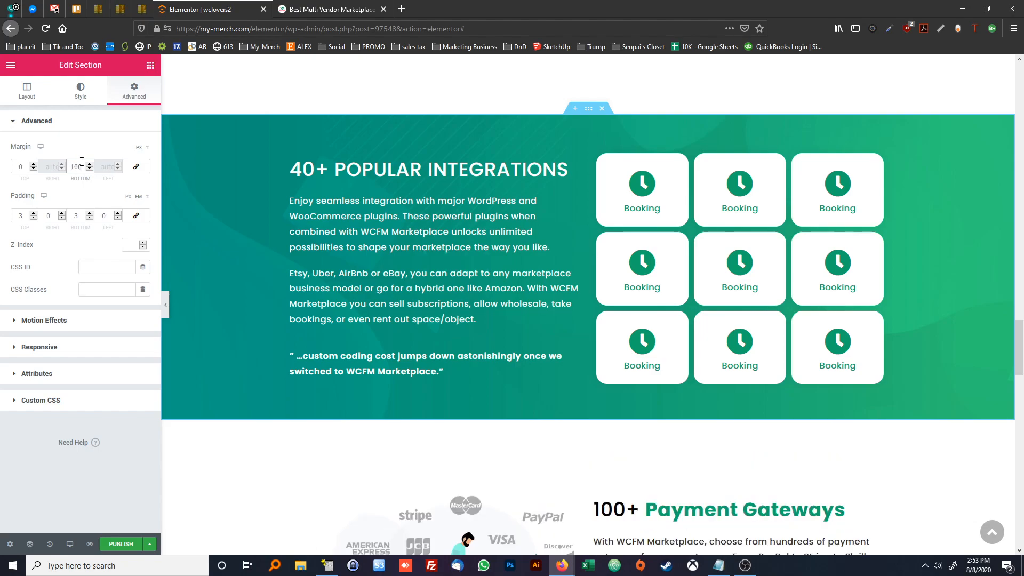
{"action": "left_click", "coordinate": [335, 10]}
{"action": "scroll", "coordinate": [473, 368], "scroll_direction": "down", "scroll_amount": 3}
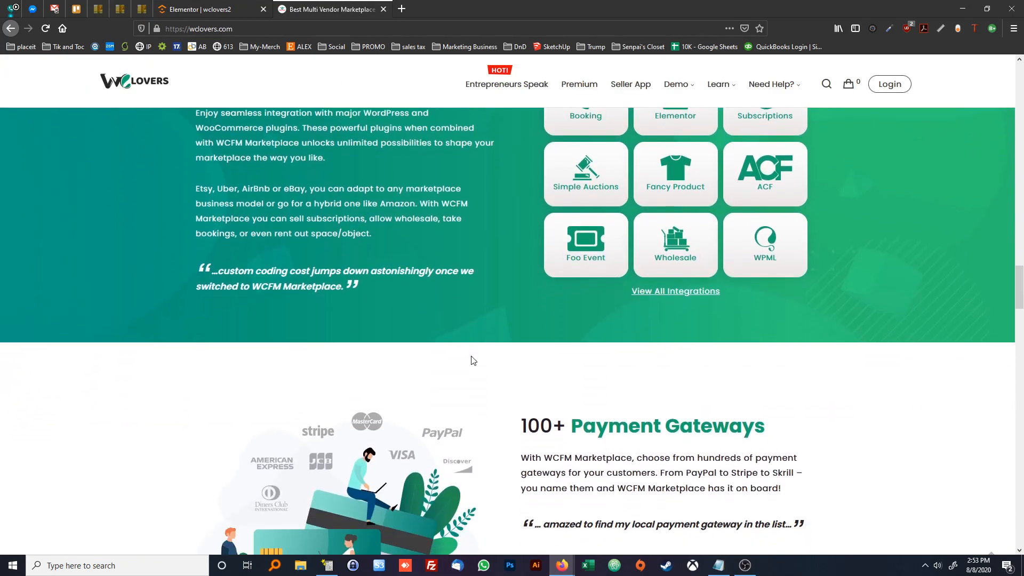
{"action": "left_click", "coordinate": [200, 9]}
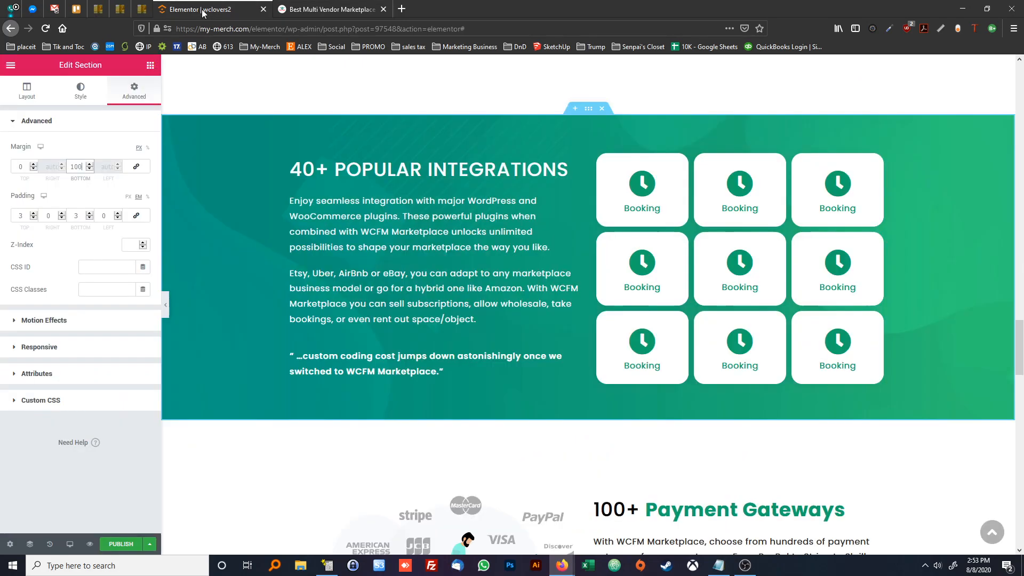
{"action": "scroll", "coordinate": [389, 333], "scroll_direction": "down", "scroll_amount": 2}
{"action": "scroll", "coordinate": [294, 356], "scroll_direction": "up", "scroll_amount": 2}
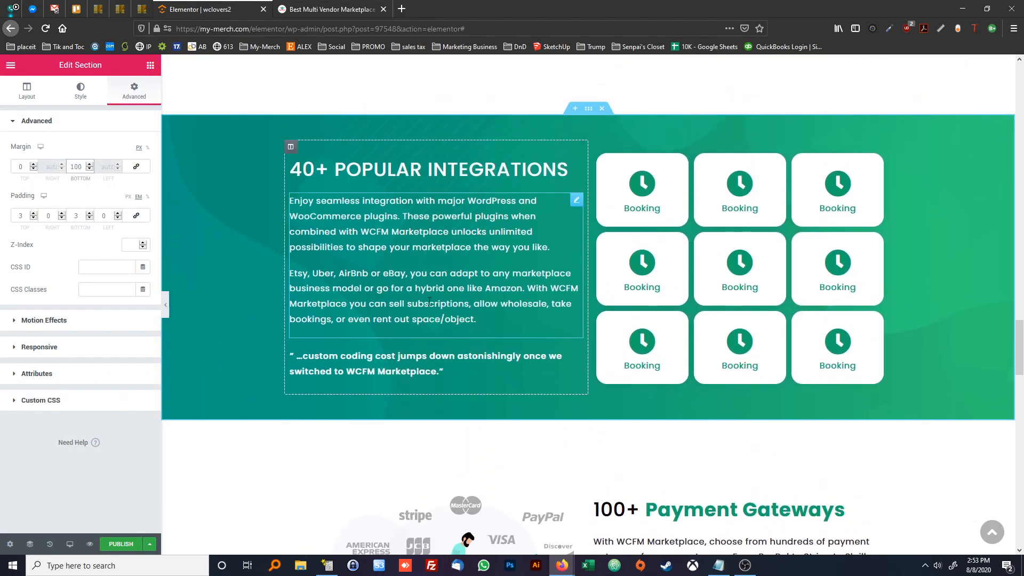
Add a centred, underlined text widget reading "View All Integrations" below the Booking tile grid
{"action": "left_click", "coordinate": [150, 66]}
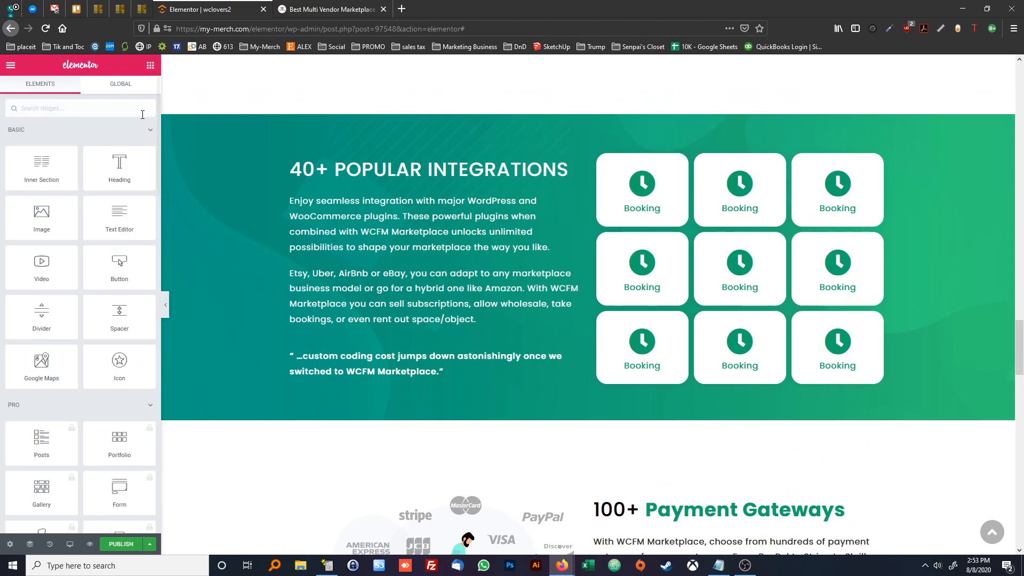
{"action": "left_click_drag", "start_coordinate": [119, 216], "coordinate": [744, 393]}
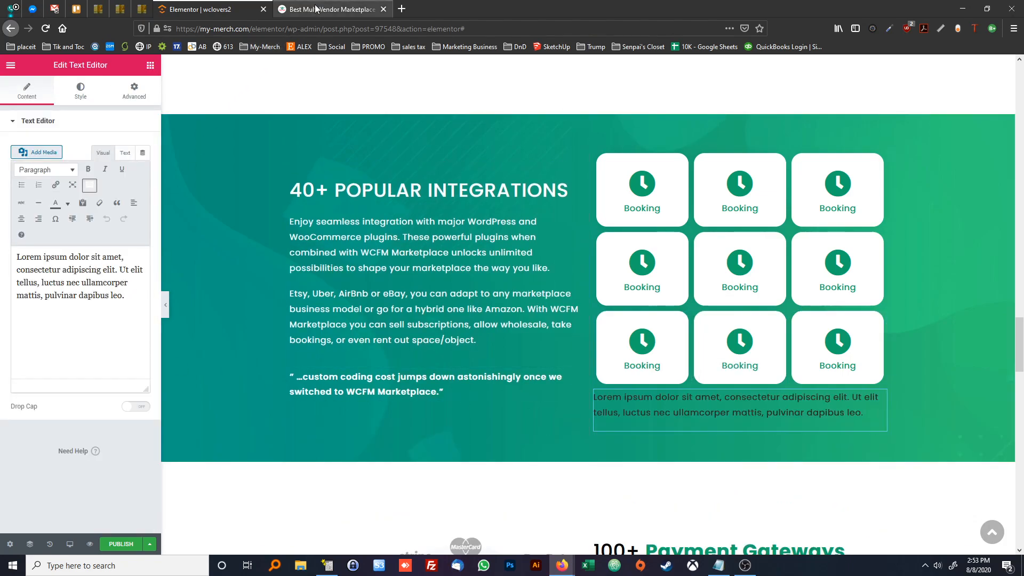
{"action": "triple_click", "coordinate": [122, 295]}
{"action": "type", "text": "View All Integrations"}
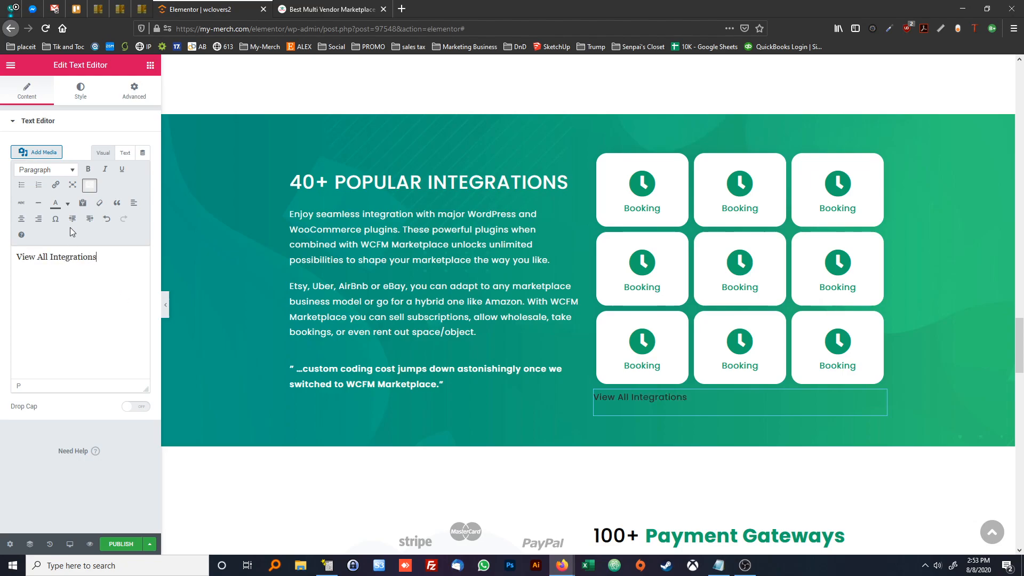
{"action": "left_click", "coordinate": [21, 218]}
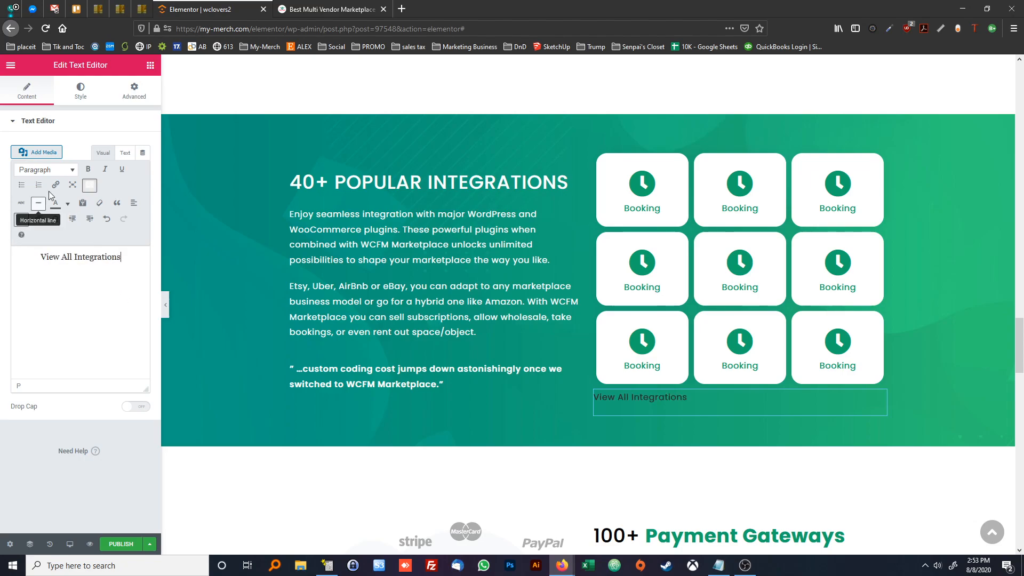
{"action": "triple_click", "coordinate": [122, 258]}
{"action": "left_click", "coordinate": [121, 169]}
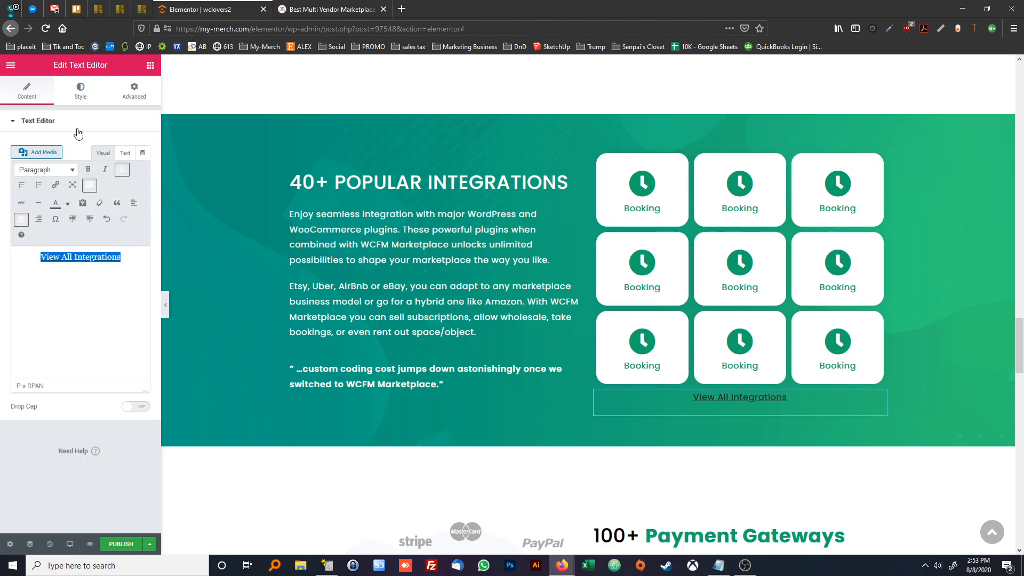
Set the View All Integrations text colour to white #FFFFFF, comparing it with the link on the reference page
{"action": "left_click", "coordinate": [81, 96]}
{"action": "left_click", "coordinate": [327, 9]}
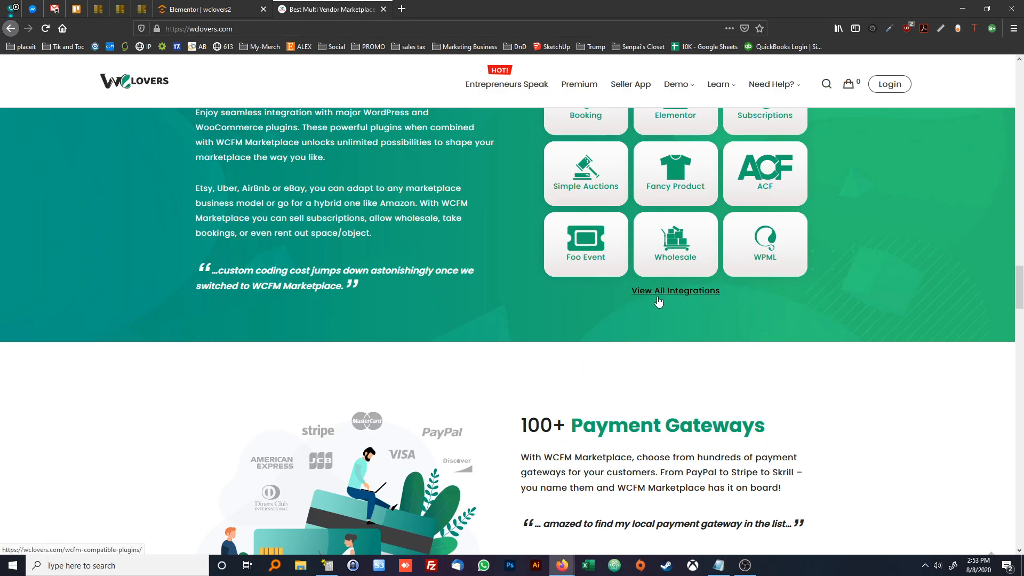
{"action": "left_click", "coordinate": [209, 15]}
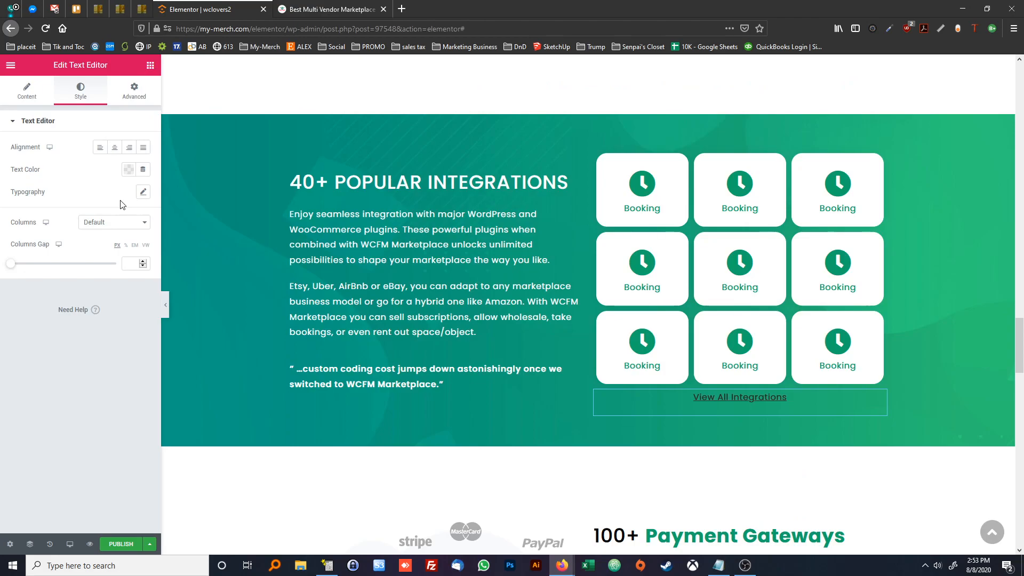
{"action": "left_click", "coordinate": [129, 169]}
{"action": "left_click", "coordinate": [176, 194]}
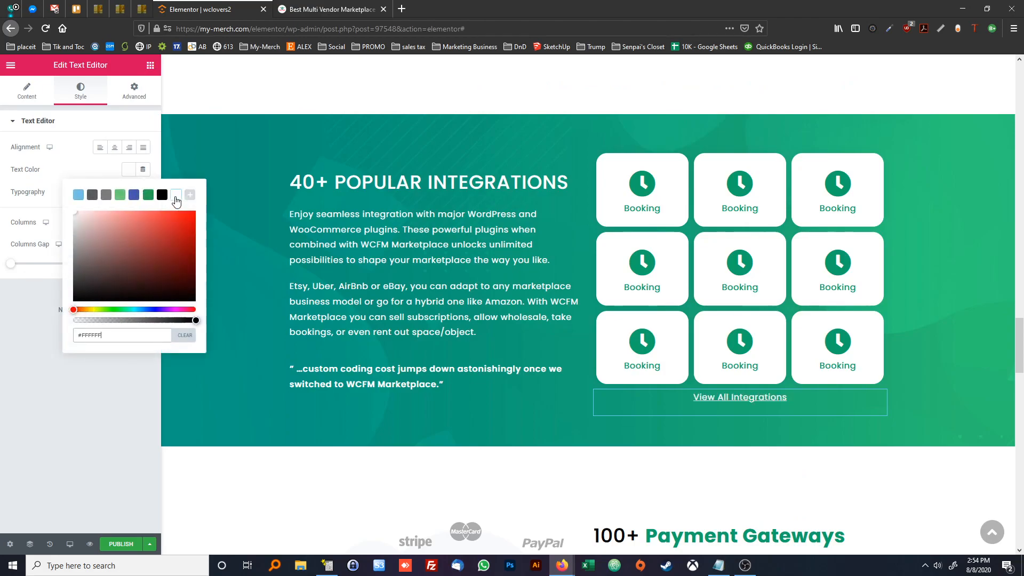
{"action": "left_click", "coordinate": [83, 178]}
{"action": "left_click", "coordinate": [293, 11]}
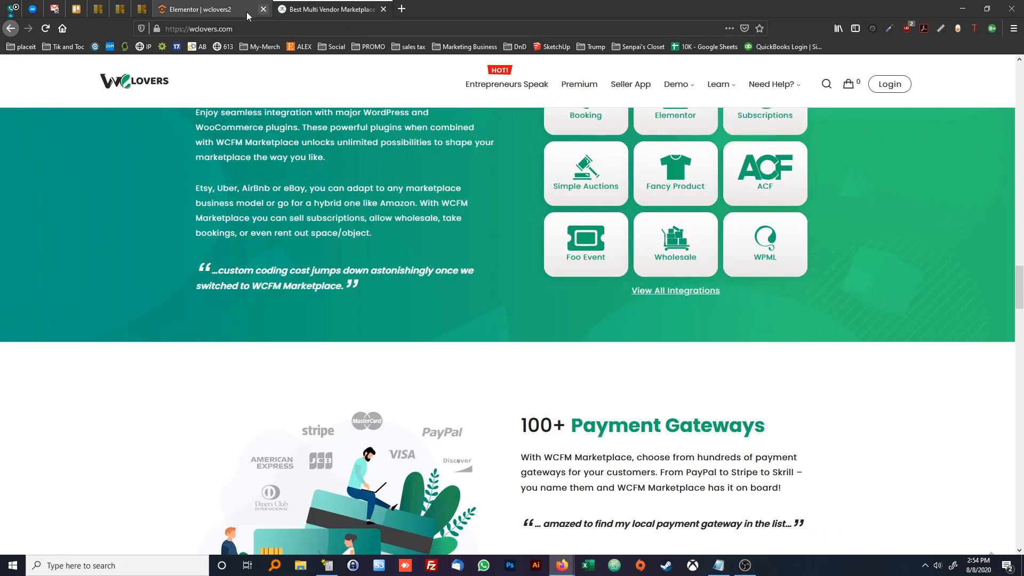
{"action": "left_click", "coordinate": [220, 13]}
Check the reference's Pocket Friendly section, then copy the 40+ Popular Integrations section and paste it below Multilingual Supported
{"action": "left_click", "coordinate": [296, 12]}
{"action": "scroll", "coordinate": [322, 192], "scroll_direction": "up", "scroll_amount": 3}
{"action": "scroll", "coordinate": [322, 192], "scroll_direction": "down", "scroll_amount": 20}
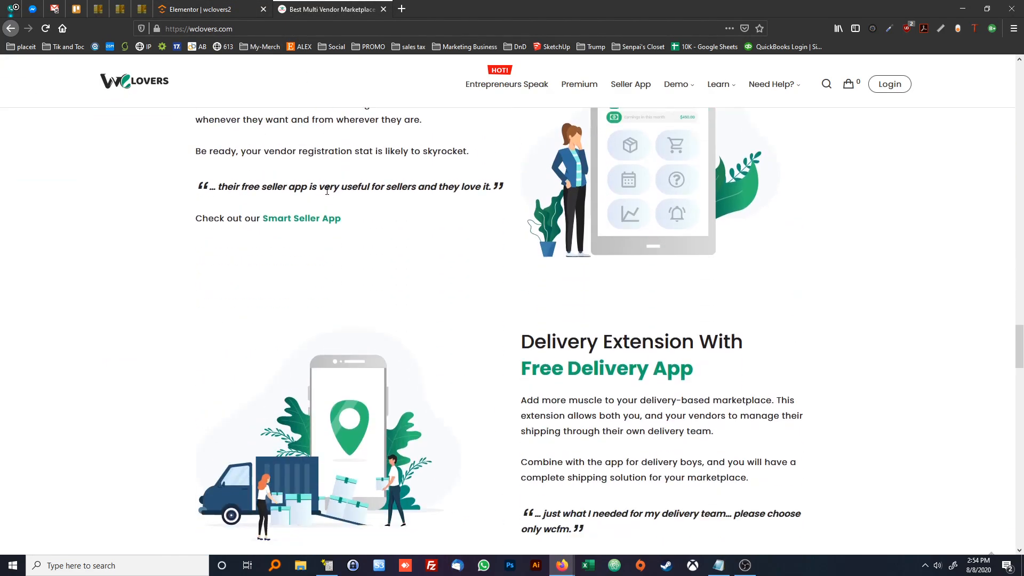
{"action": "scroll", "coordinate": [328, 194], "scroll_direction": "down", "scroll_amount": 3}
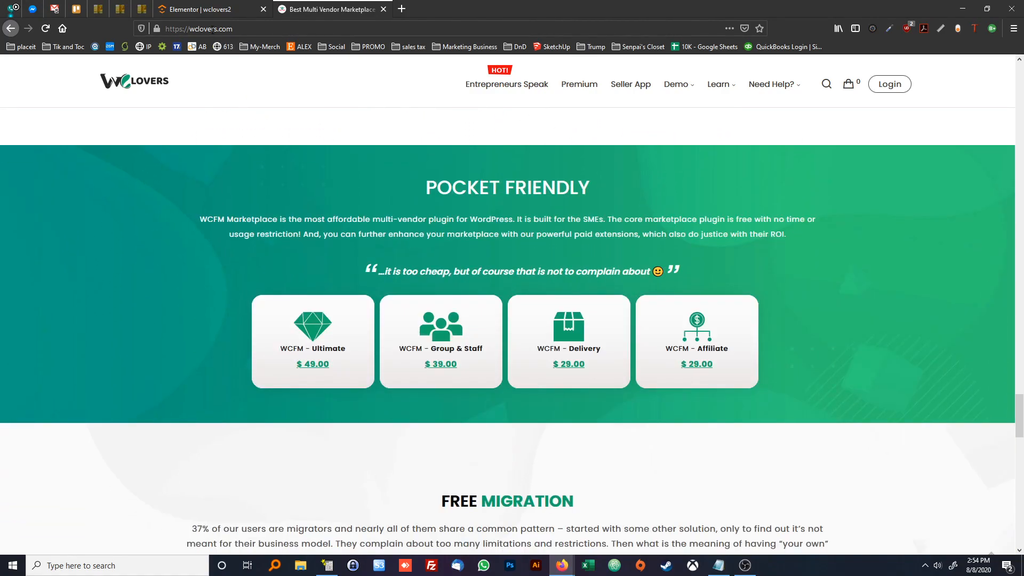
{"action": "key", "text": "ctrl+shift+Tab"}
{"action": "scroll", "coordinate": [386, 194], "scroll_direction": "up", "scroll_amount": 1}
{"action": "right_click", "coordinate": [586, 163]}
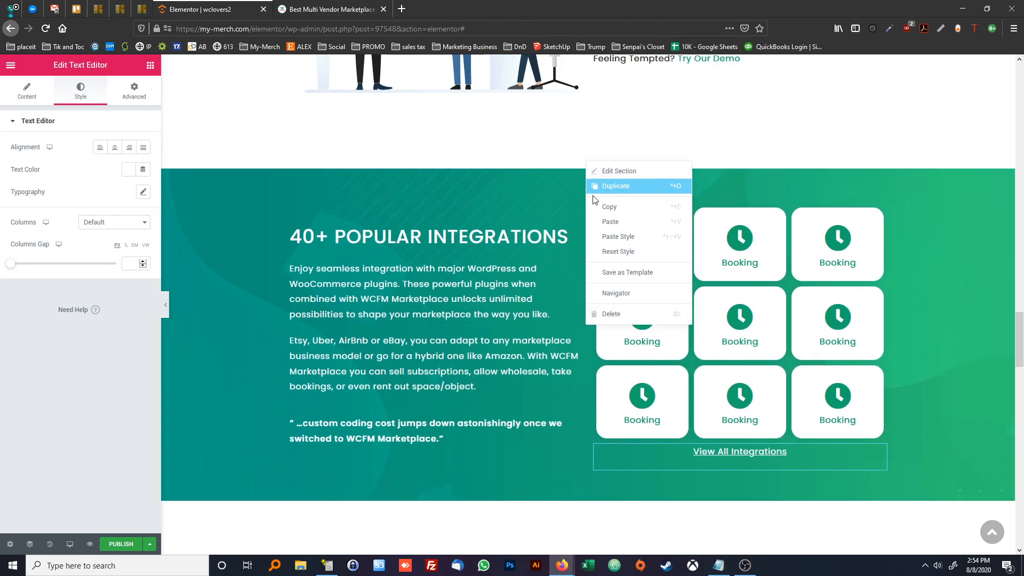
{"action": "left_click", "coordinate": [606, 210]}
{"action": "scroll", "coordinate": [584, 235], "scroll_direction": "down", "scroll_amount": 5}
{"action": "scroll", "coordinate": [585, 238], "scroll_direction": "down", "scroll_amount": 15}
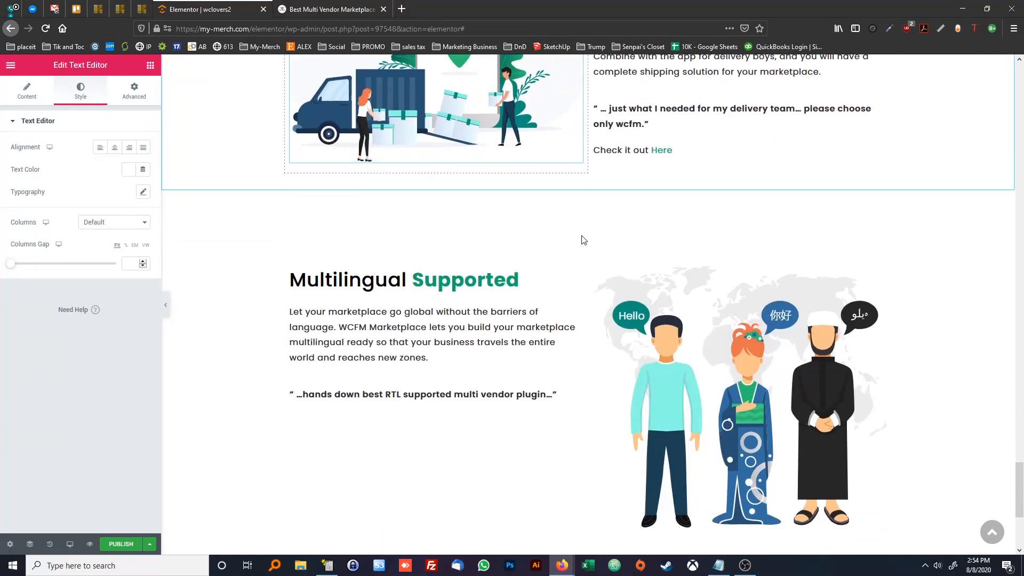
{"action": "right_click", "coordinate": [574, 391]}
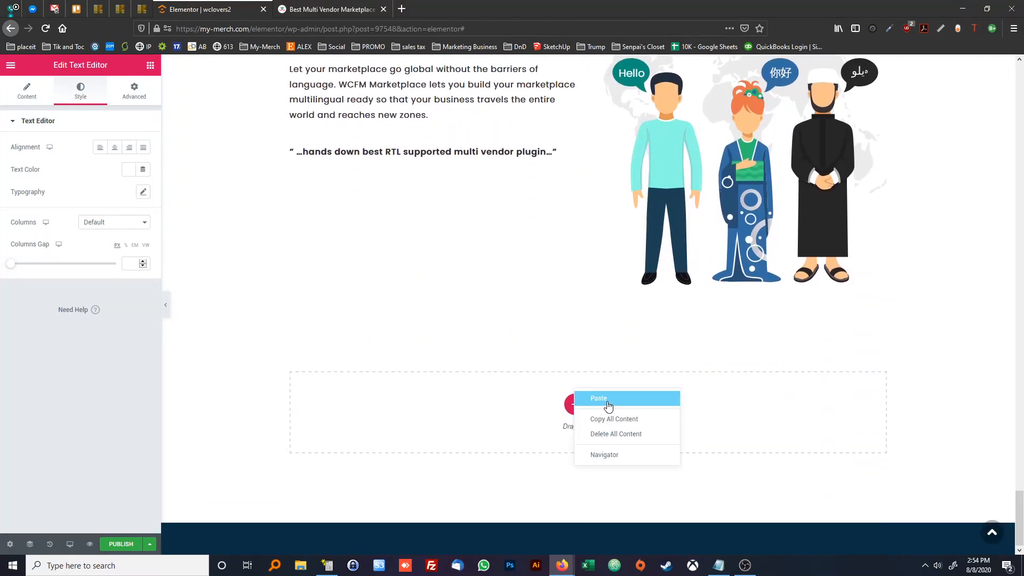
{"action": "left_click", "coordinate": [604, 392]}
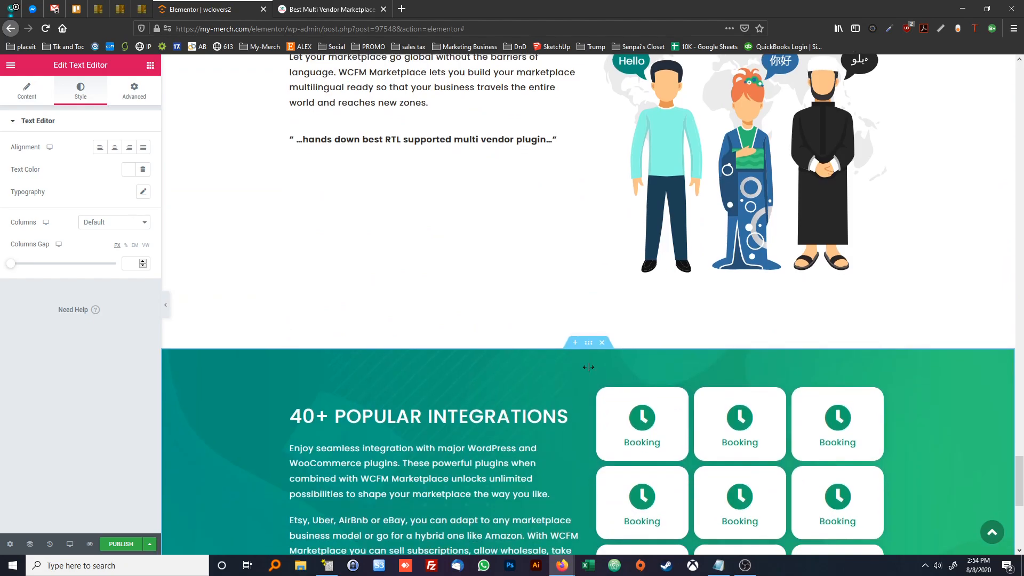
Check the reference's Pocket Friendly layout, then move the first row of Booking tiles below the quote in the pasted section's text column
{"action": "scroll", "coordinate": [588, 367], "scroll_direction": "down", "scroll_amount": 4}
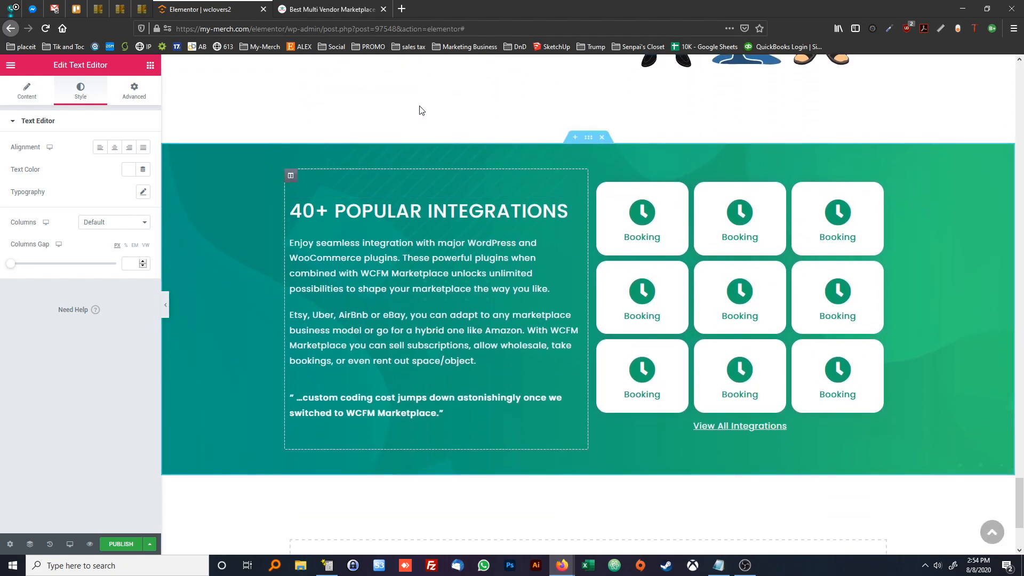
{"action": "left_click", "coordinate": [351, 10]}
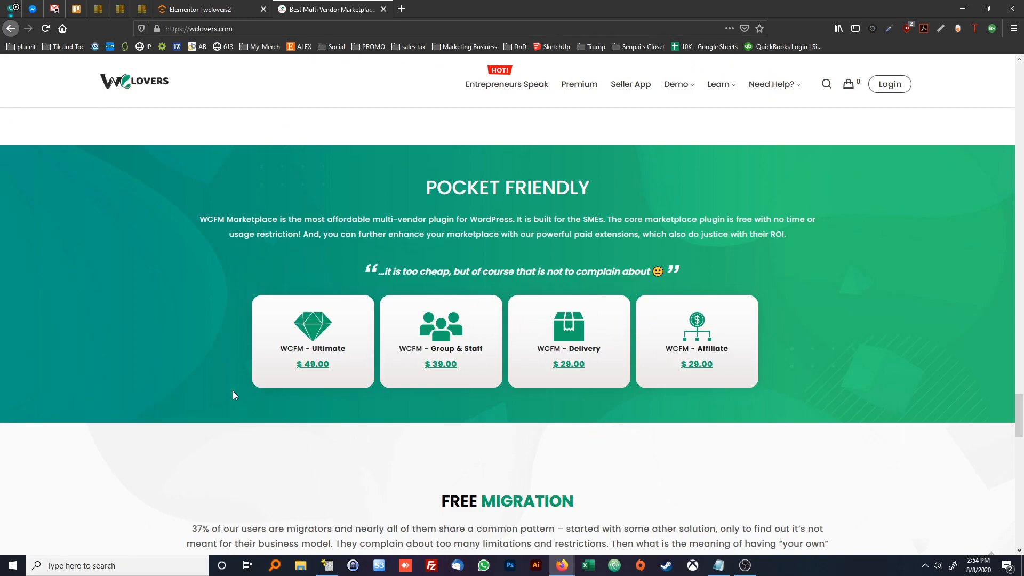
{"action": "left_click", "coordinate": [203, 9]}
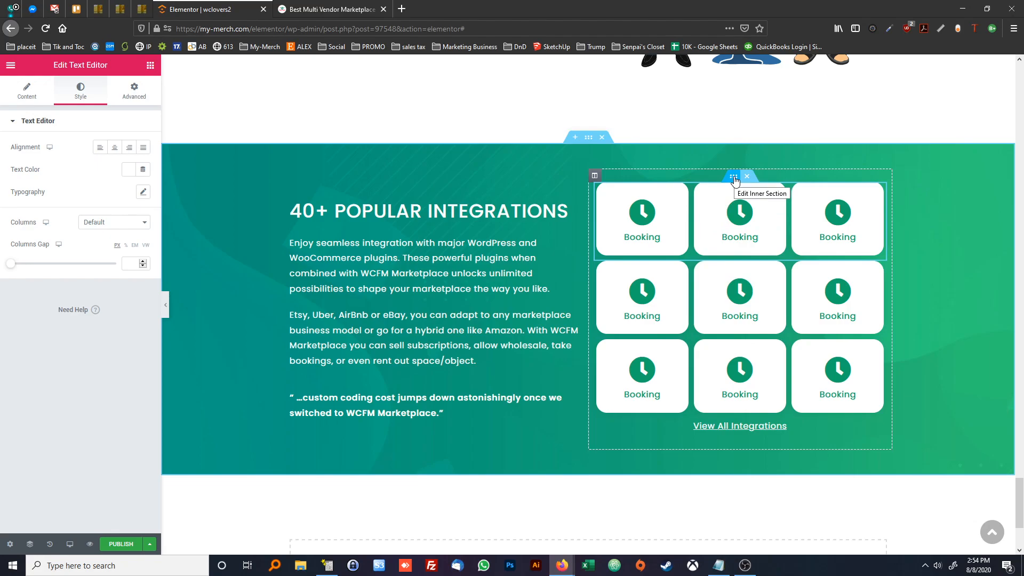
{"action": "left_click_drag", "start_coordinate": [734, 177], "coordinate": [382, 403]}
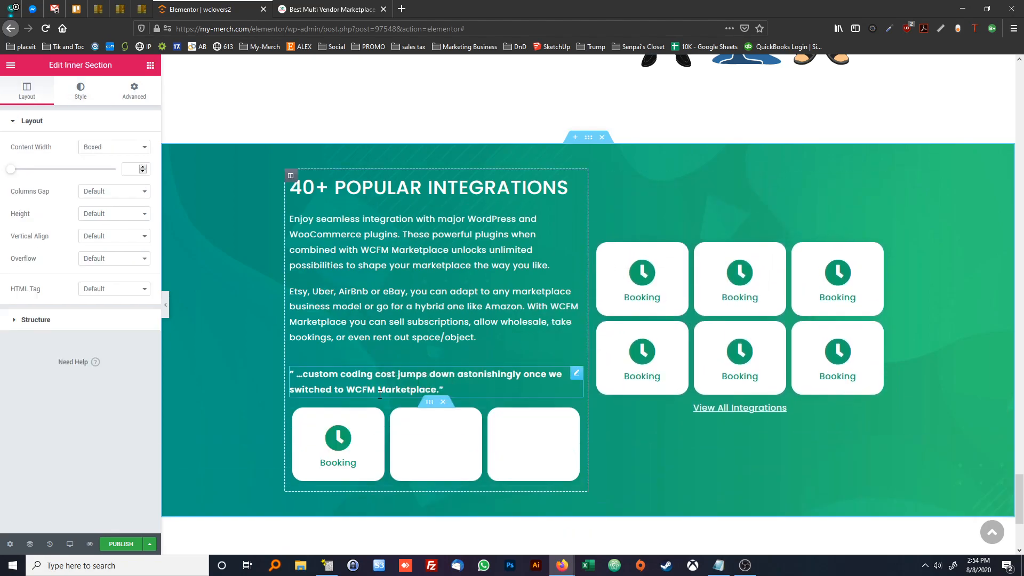
Delete the pasted section's column holding the remaining Booking tiles and View All Integrations, after comparing with the reference page
{"action": "left_click", "coordinate": [315, 10]}
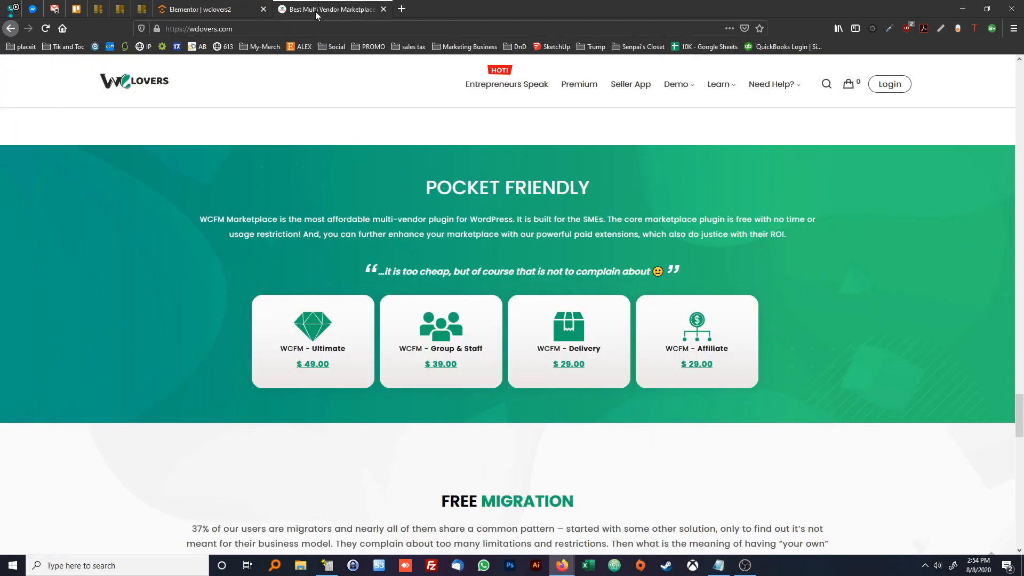
{"action": "left_click", "coordinate": [200, 10]}
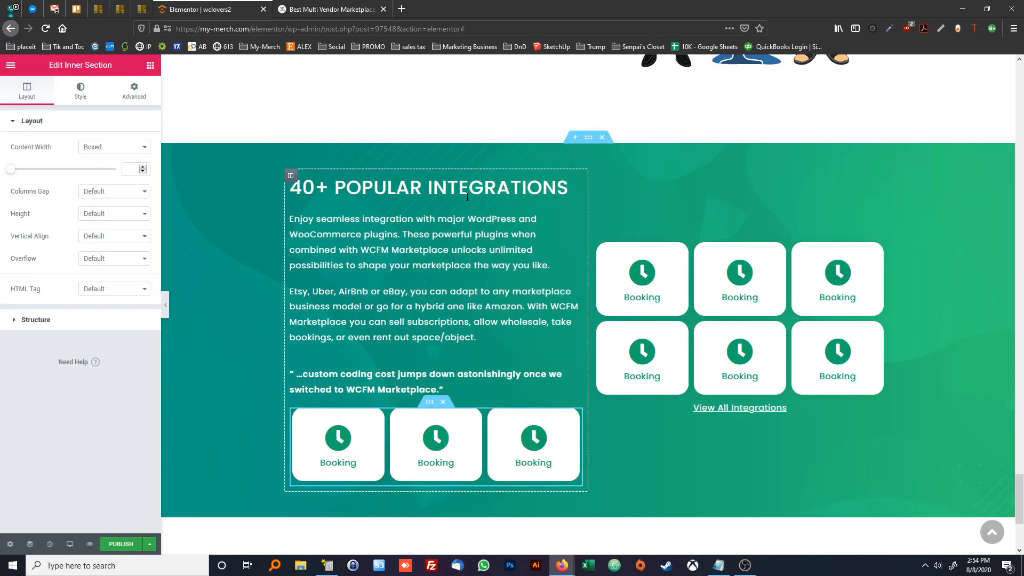
{"action": "right_click", "coordinate": [594, 176]}
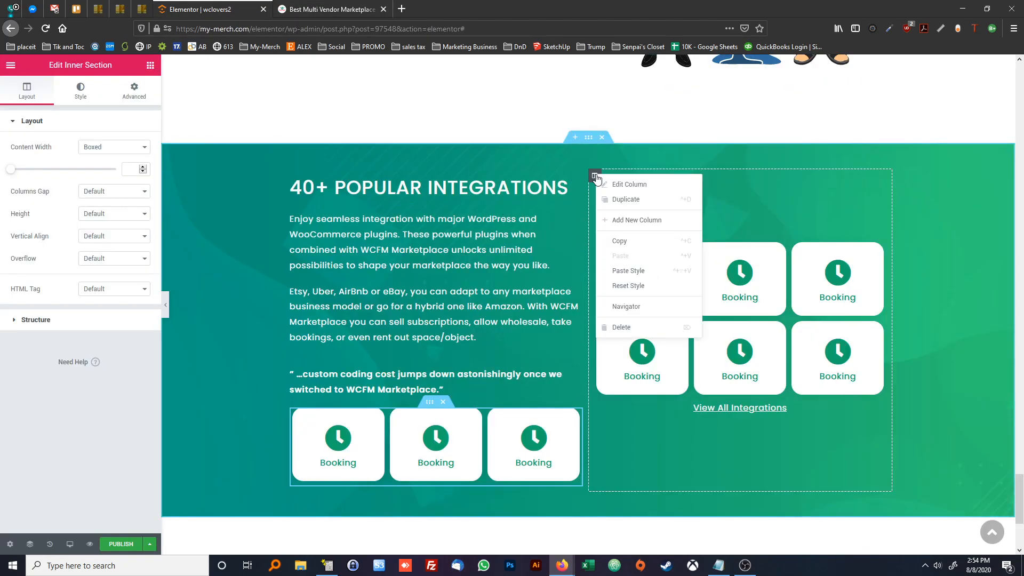
{"action": "left_click", "coordinate": [637, 328]}
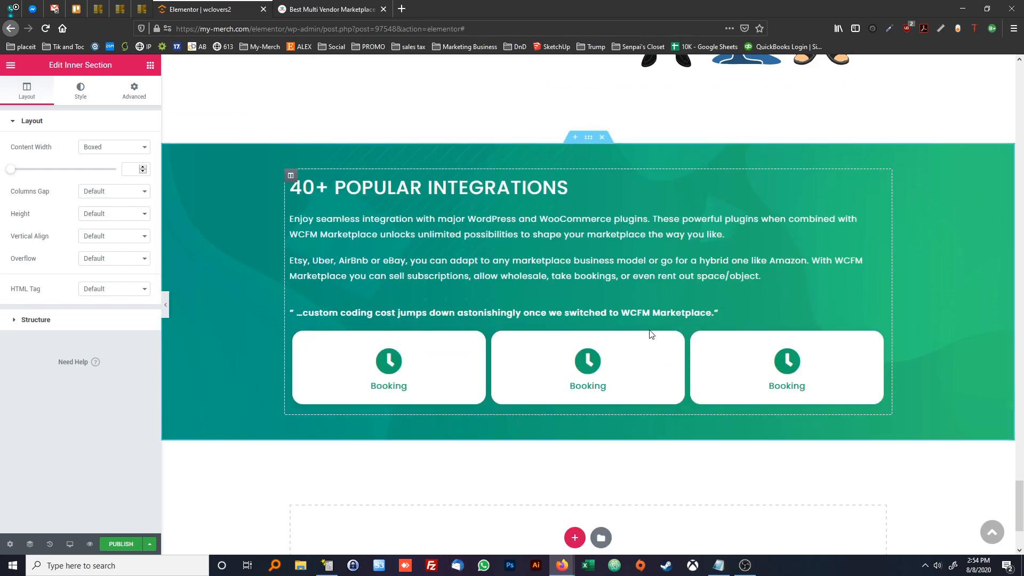
Centre the pasted section's heading, first body paragraph and custom coding cost quote
{"action": "left_click", "coordinate": [469, 182]}
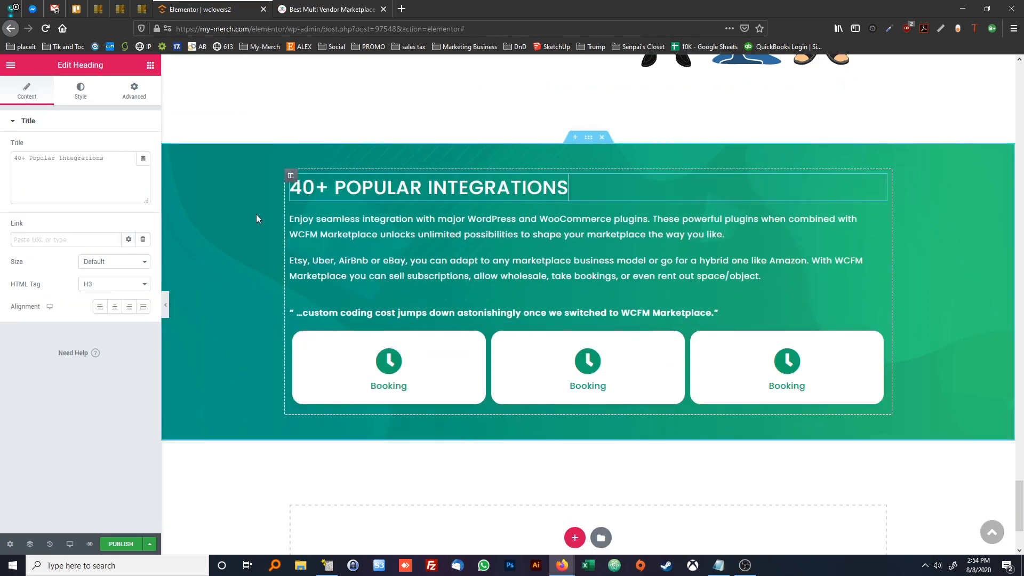
{"action": "left_click", "coordinate": [115, 307]}
{"action": "left_click", "coordinate": [299, 245]}
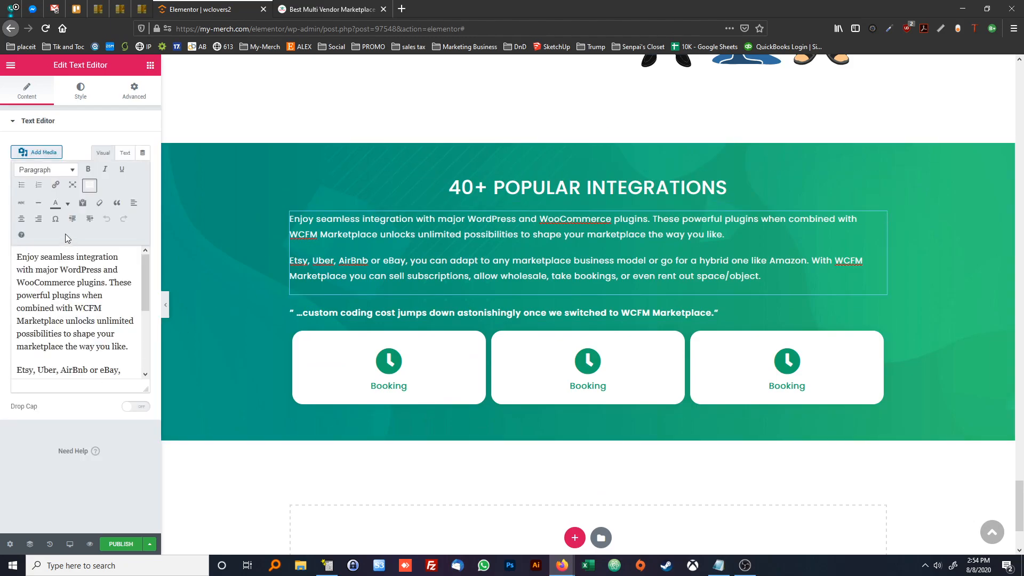
{"action": "left_click", "coordinate": [21, 218]}
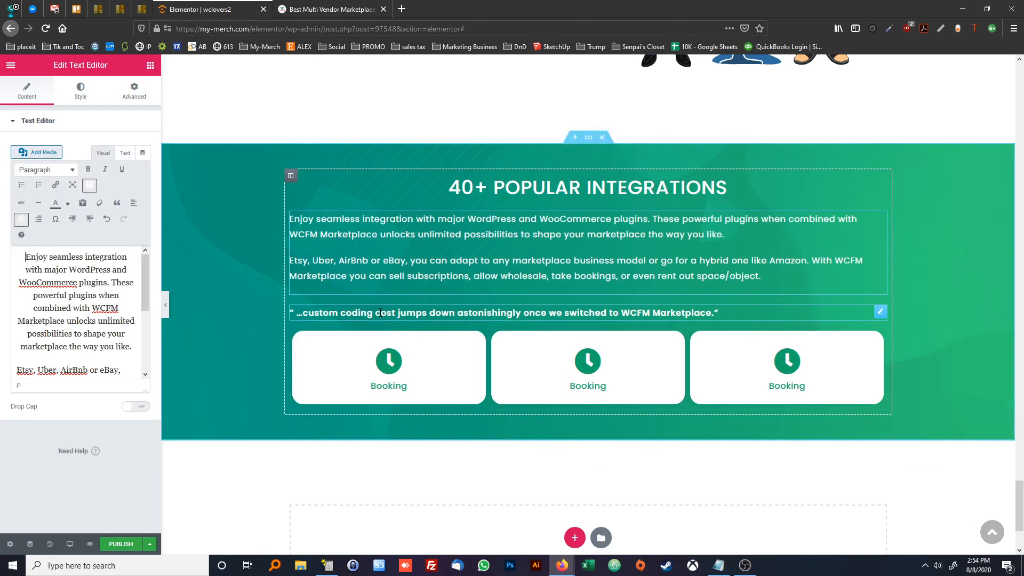
{"action": "left_click", "coordinate": [380, 313]}
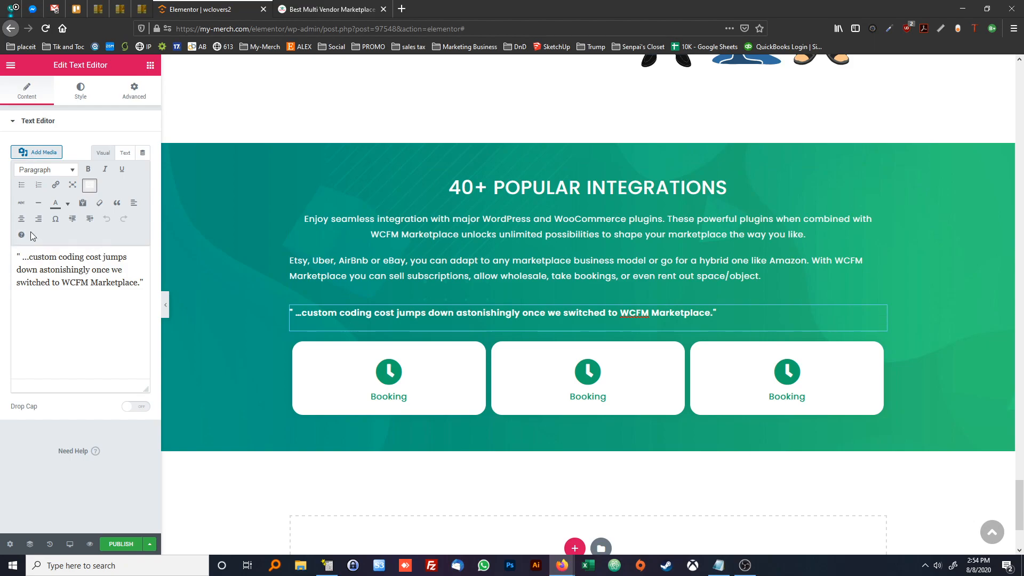
{"action": "left_click", "coordinate": [22, 218]}
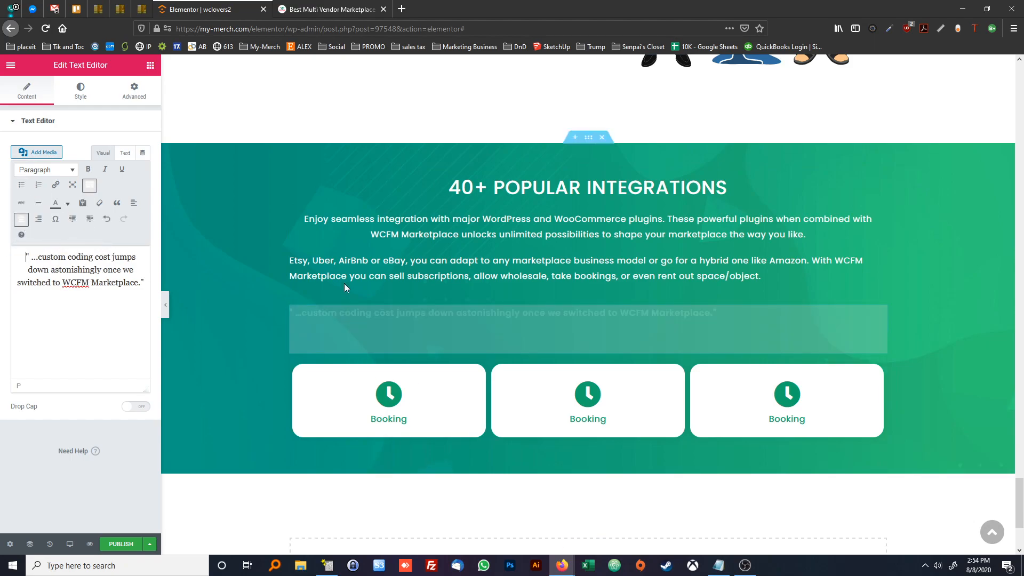
Centre all the body text under the 40+ Popular Integrations heading, including the Etsy, Uber, AirBnb paragraph
{"action": "left_click", "coordinate": [440, 274]}
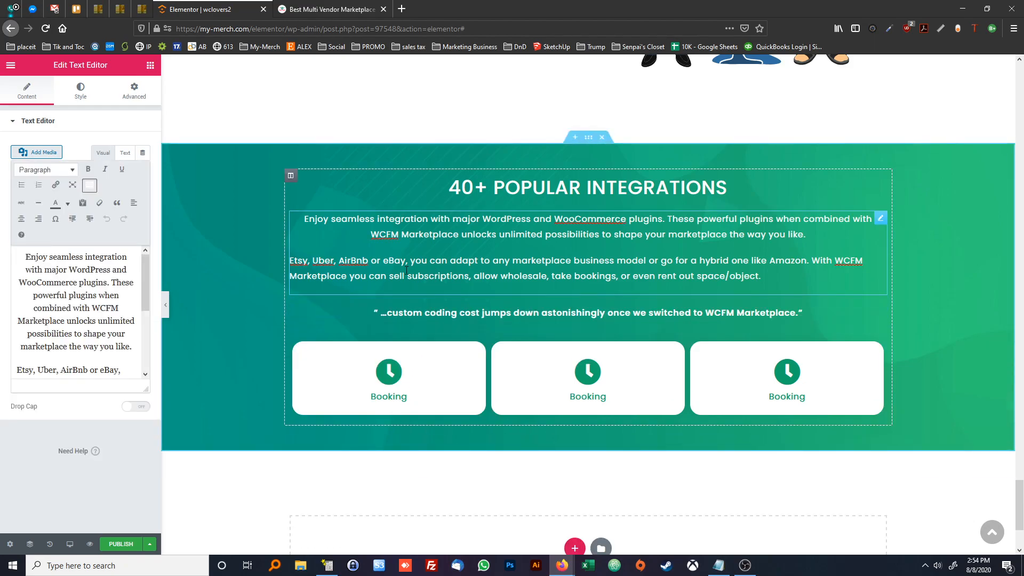
{"action": "left_click", "coordinate": [75, 270]}
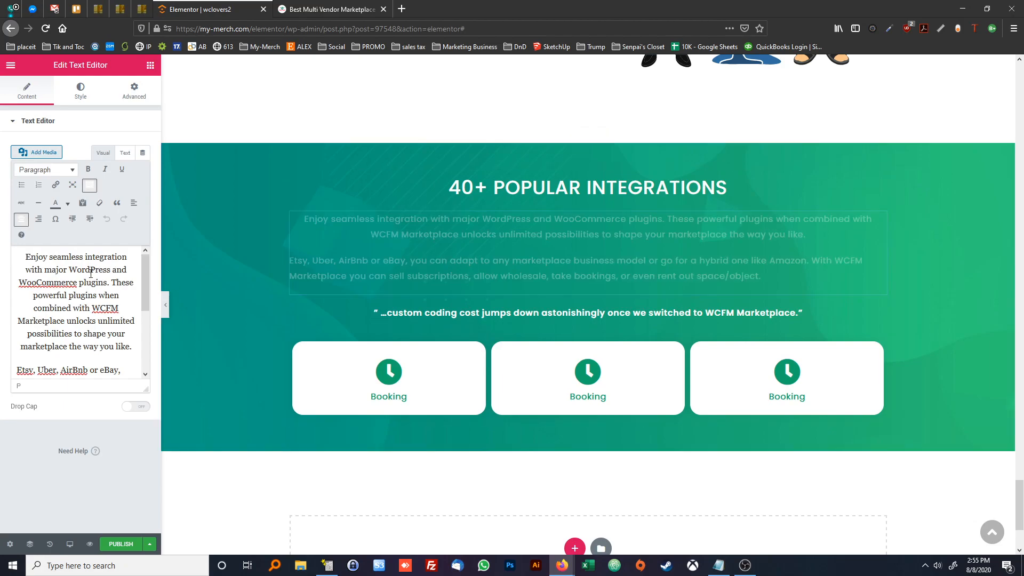
{"action": "key", "text": "ctrl+a"}
{"action": "left_click", "coordinate": [21, 220]}
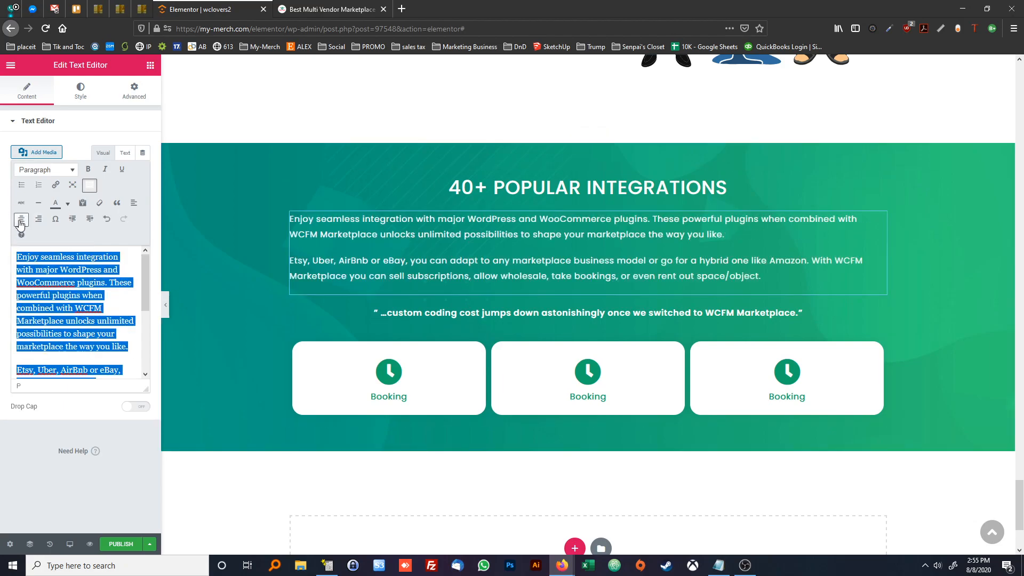
{"action": "left_click", "coordinate": [21, 219]}
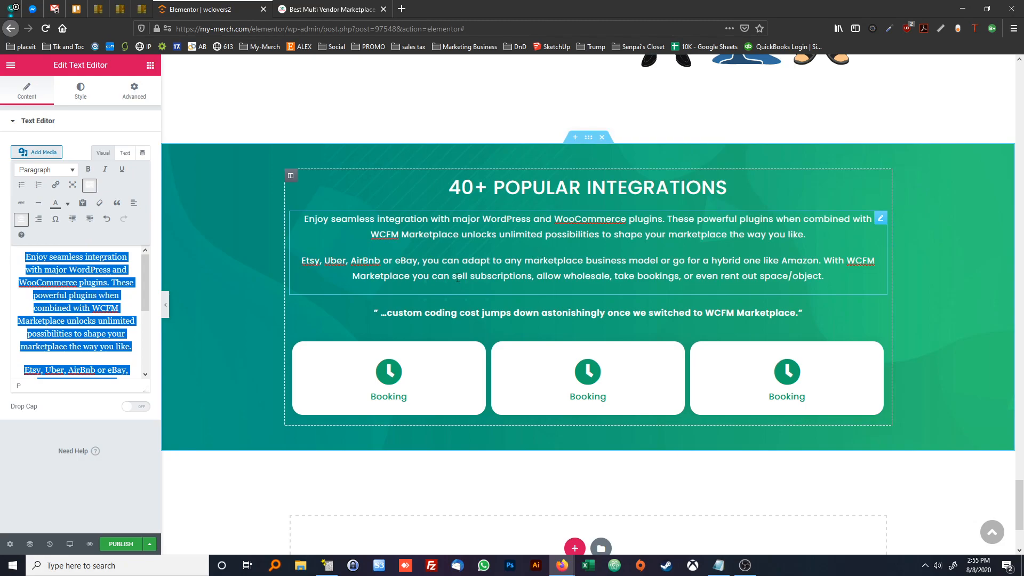
Replace the pasted section's body text with the "WCFM Marketplace is the most affordable multi-vendor plugin" paragraph from the reference page
{"action": "left_click", "coordinate": [324, 11]}
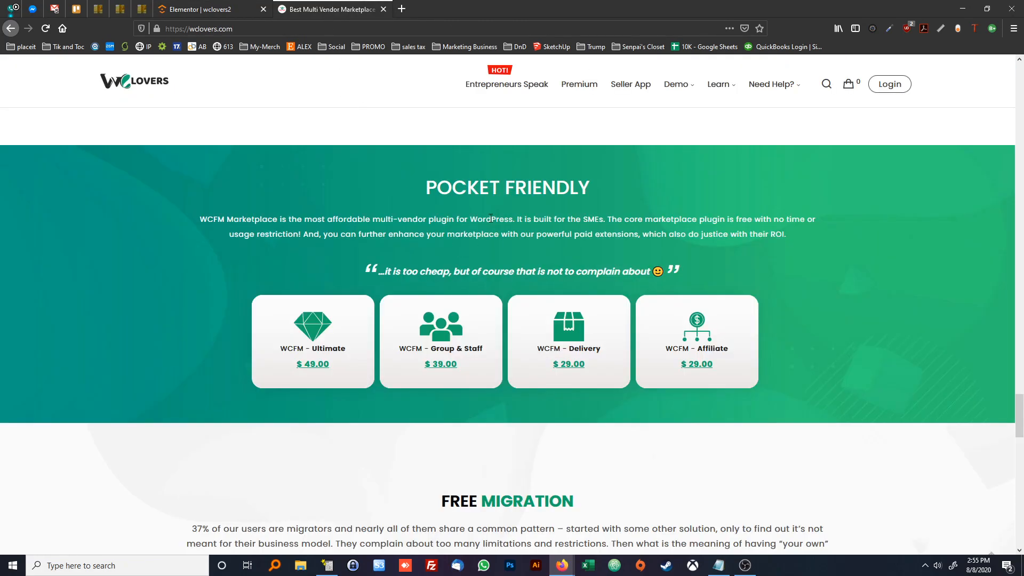
{"action": "triple_click", "coordinate": [497, 233]}
{"action": "key", "text": "ctrl+c"}
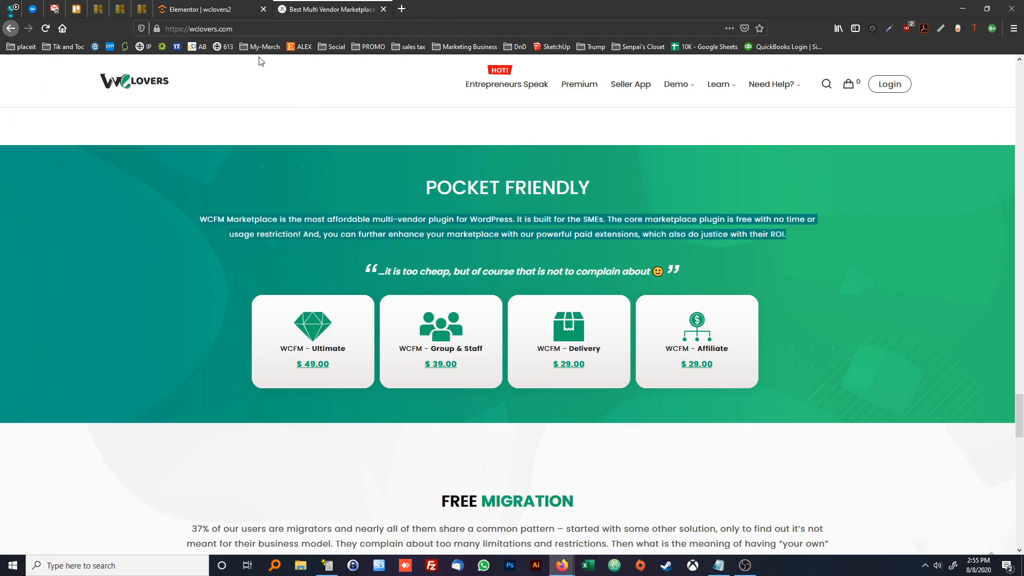
{"action": "left_click", "coordinate": [200, 9]}
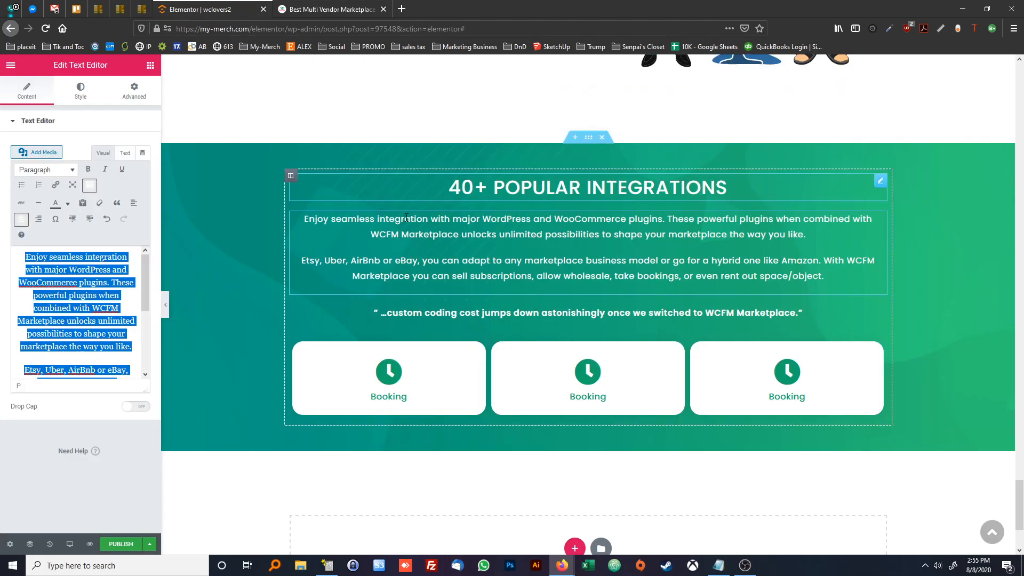
{"action": "key", "text": "ctrl+v"}
{"action": "triple_click", "coordinate": [84, 289]}
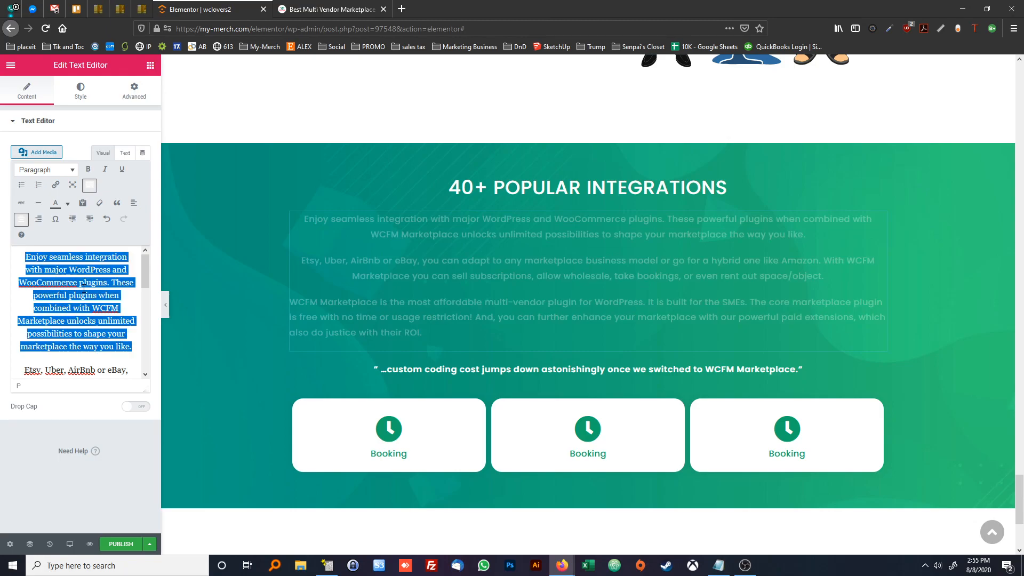
{"action": "key", "text": "ctrl+a"}
{"action": "key", "text": "ctrl+v"}
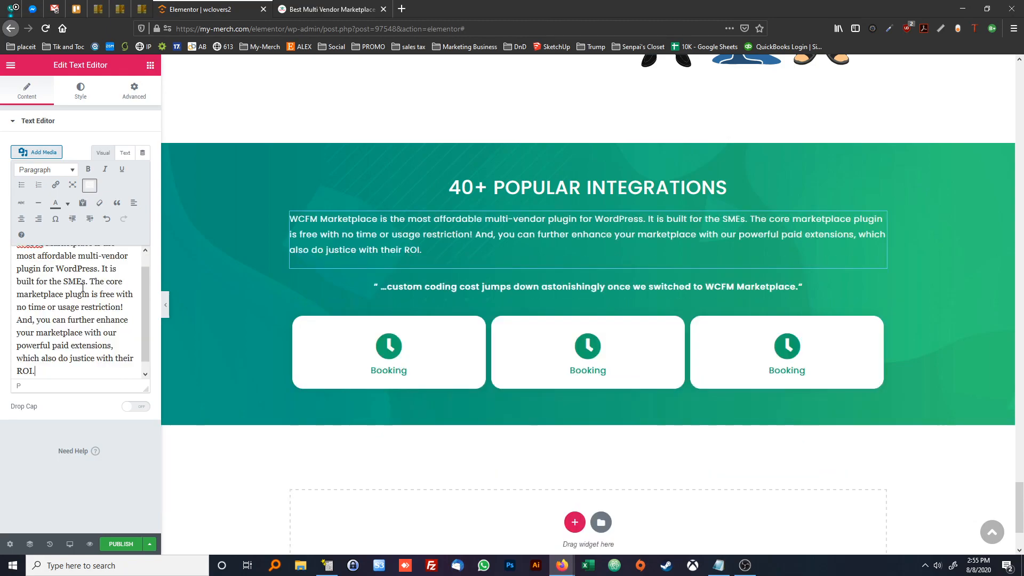
Change the pasted section's heading to "POCKET FRIENDLY"
{"action": "left_click", "coordinate": [469, 188]}
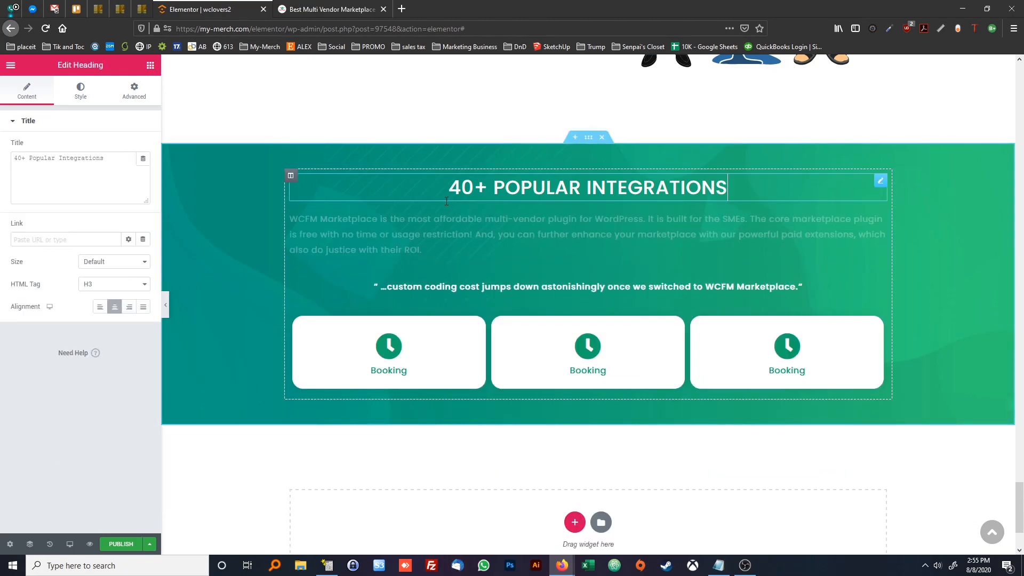
{"action": "left_click", "coordinate": [125, 167]}
{"action": "key", "text": "ctrl+a"}
{"action": "type", "text": "POCKET F"}
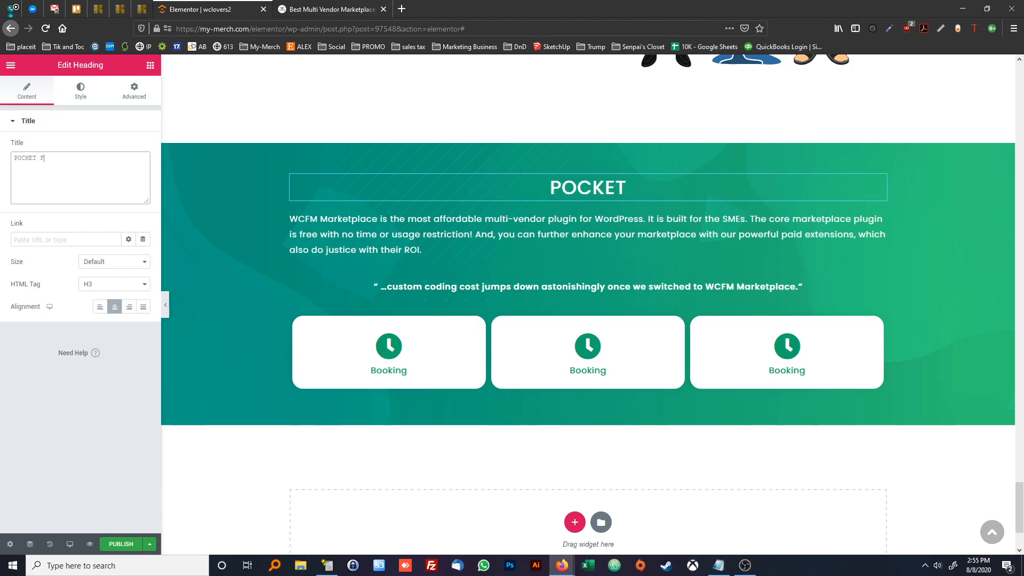
{"action": "type", "text": "RIENDLY"}
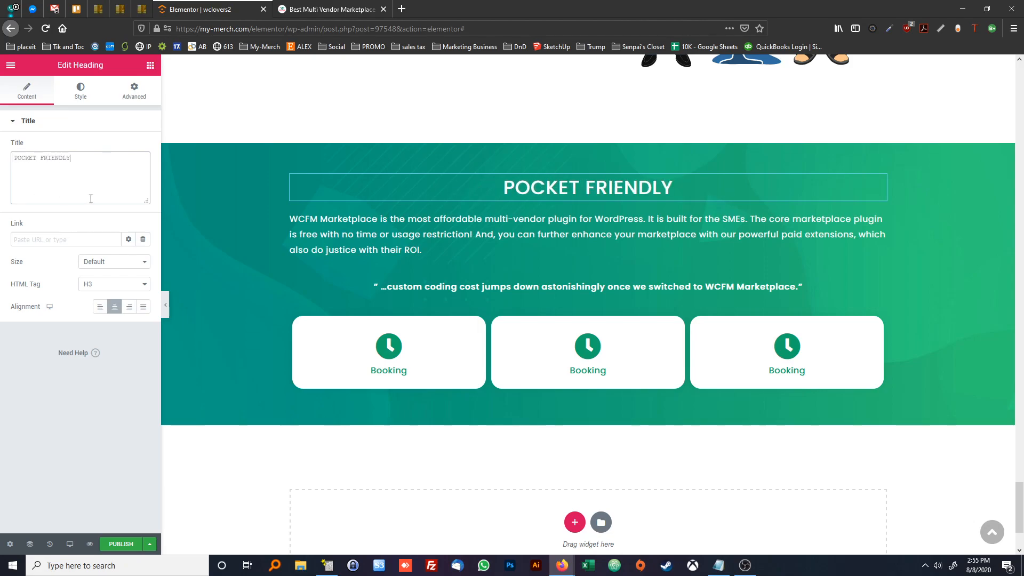
Centre the WCFM Marketplace paragraph below the Pocket Friendly heading
{"action": "left_click", "coordinate": [877, 211]}
{"action": "key", "text": "ctrl+a"}
{"action": "left_click", "coordinate": [21, 219]}
Replace the quote with the reference's "…it is too cheap, but of course that is not to complain about 😀", in quotation marks without leading spaces
{"action": "left_click", "coordinate": [411, 287]}
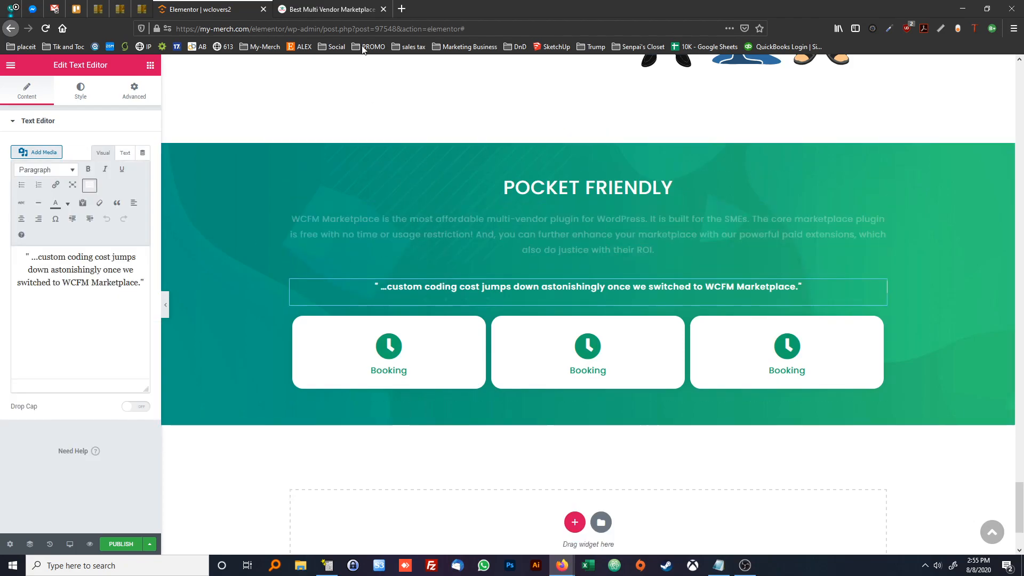
{"action": "left_click", "coordinate": [356, 12]}
{"action": "triple_click", "coordinate": [442, 269]}
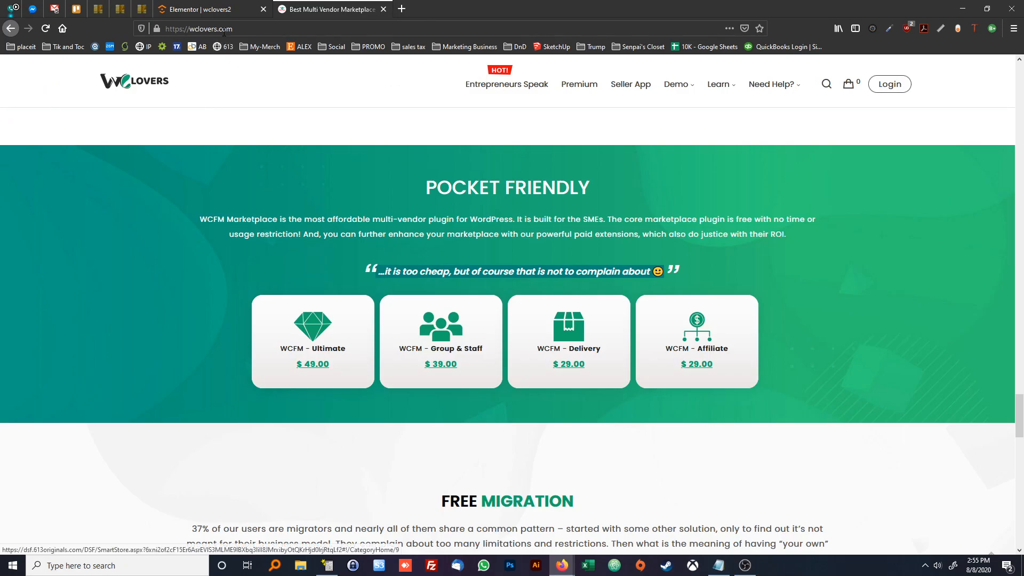
{"action": "left_click", "coordinate": [210, 11]}
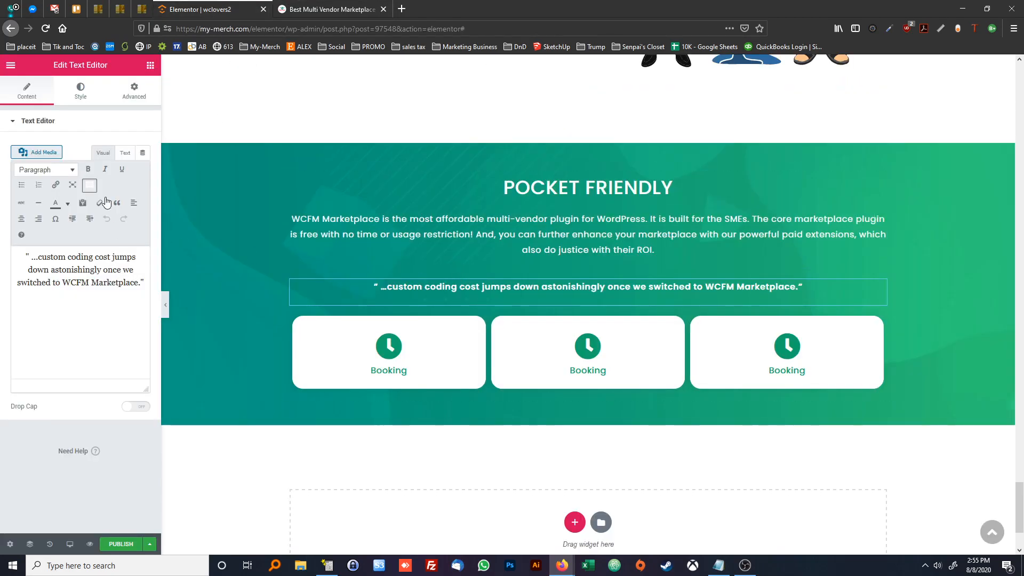
{"action": "left_click", "coordinate": [125, 153]}
{"action": "key", "text": "ctrl+a"}
{"action": "type", "text": "…it is too cheap, but of course that is not to complain about 🙂"}
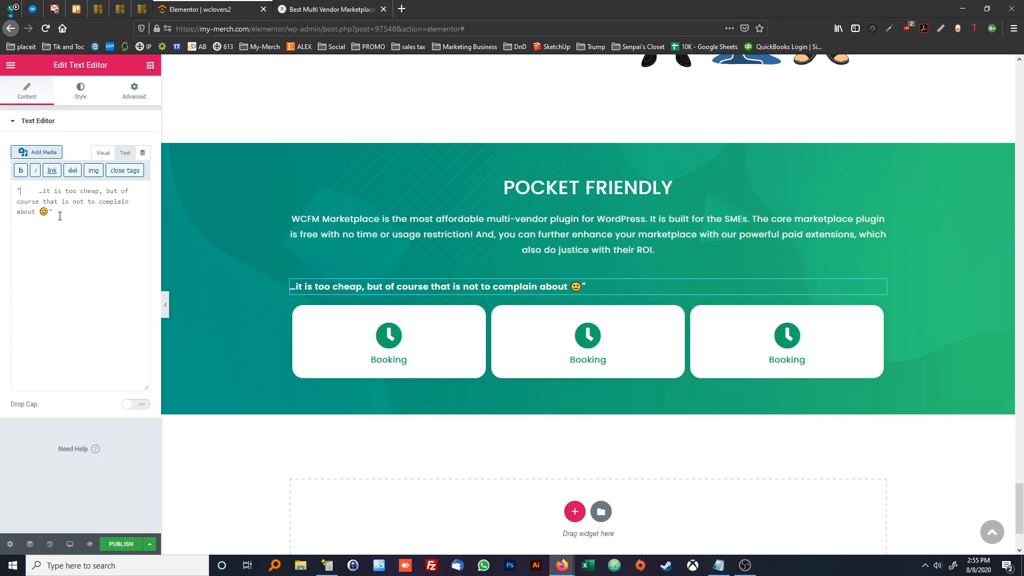
{"action": "type", "text": "\""}
{"action": "key", "text": "Delete"}
{"action": "key", "text": "Delete"}
{"action": "key", "text": "Delete"}
{"action": "key", "text": "Delete"}
{"action": "key", "text": "Delete"}
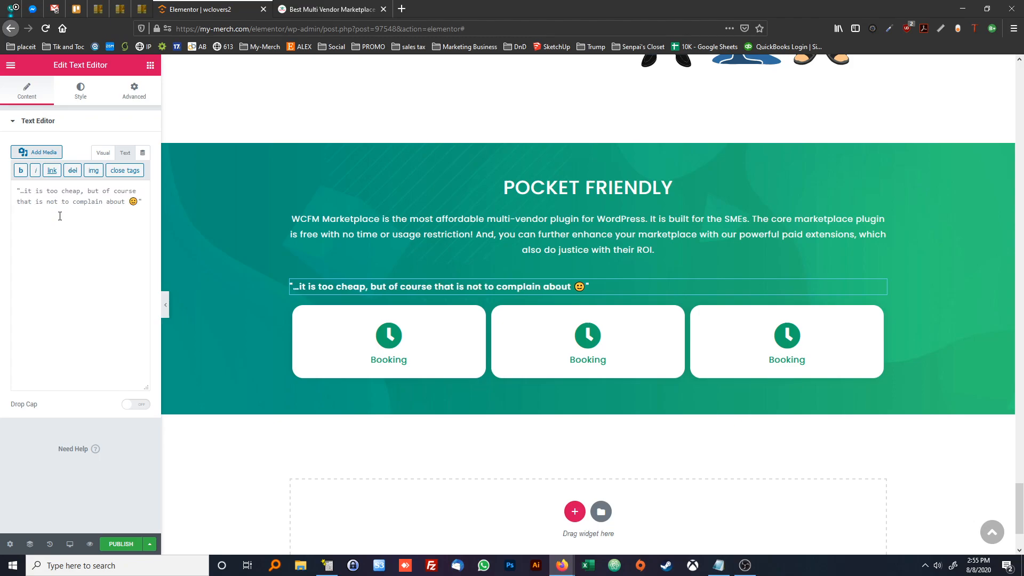
Centre the "…it is too cheap" quote above the Booking tiles
{"action": "left_click", "coordinate": [102, 153]}
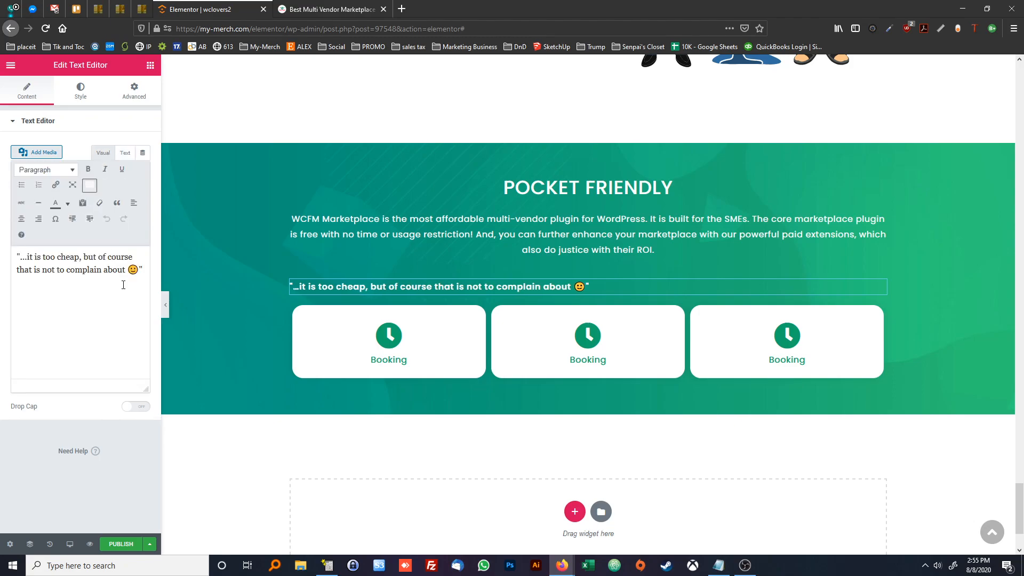
{"action": "key", "text": "ctrl+a"}
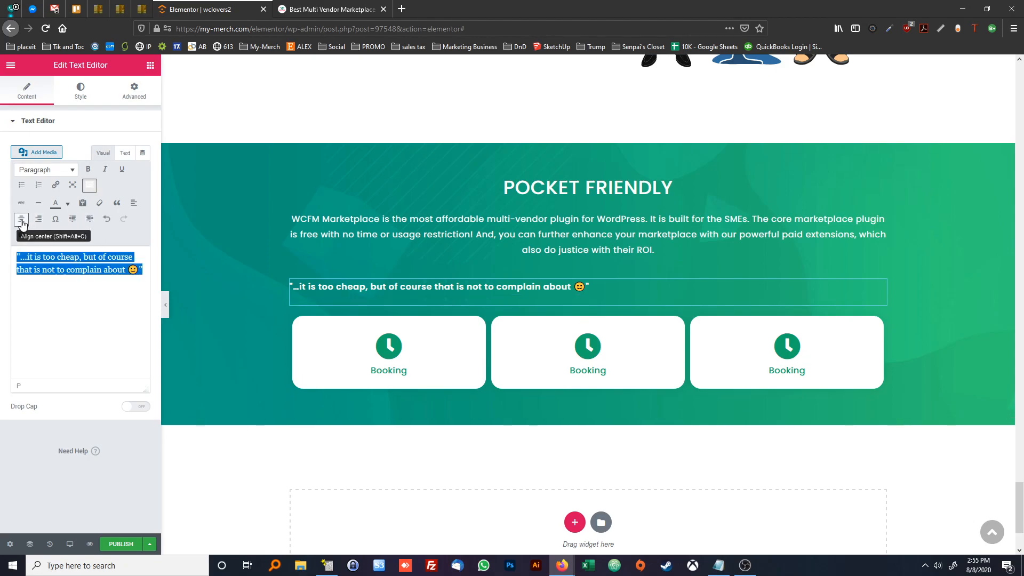
{"action": "left_click", "coordinate": [123, 155]}
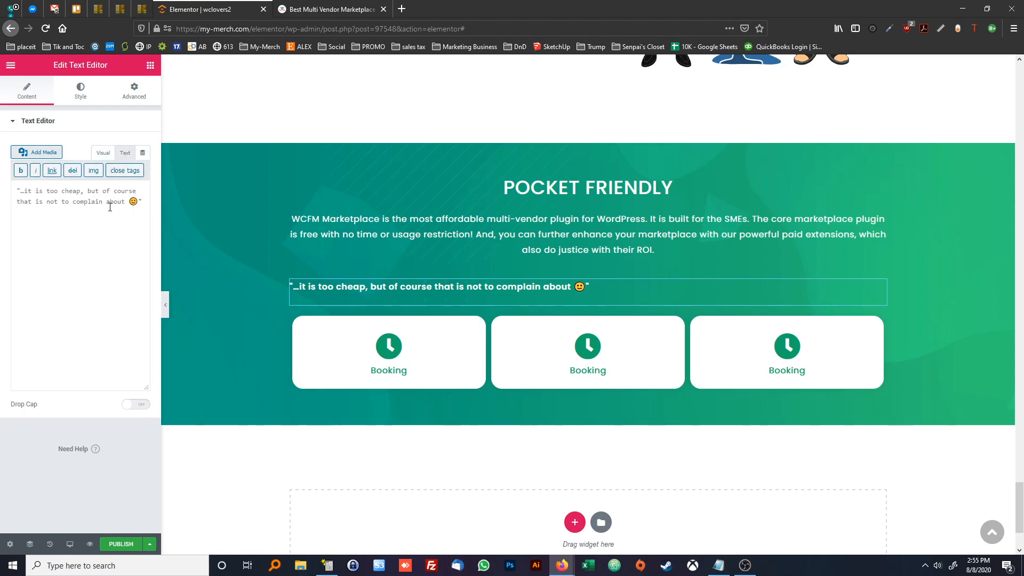
{"action": "left_click", "coordinate": [99, 161]}
{"action": "left_click", "coordinate": [21, 218]}
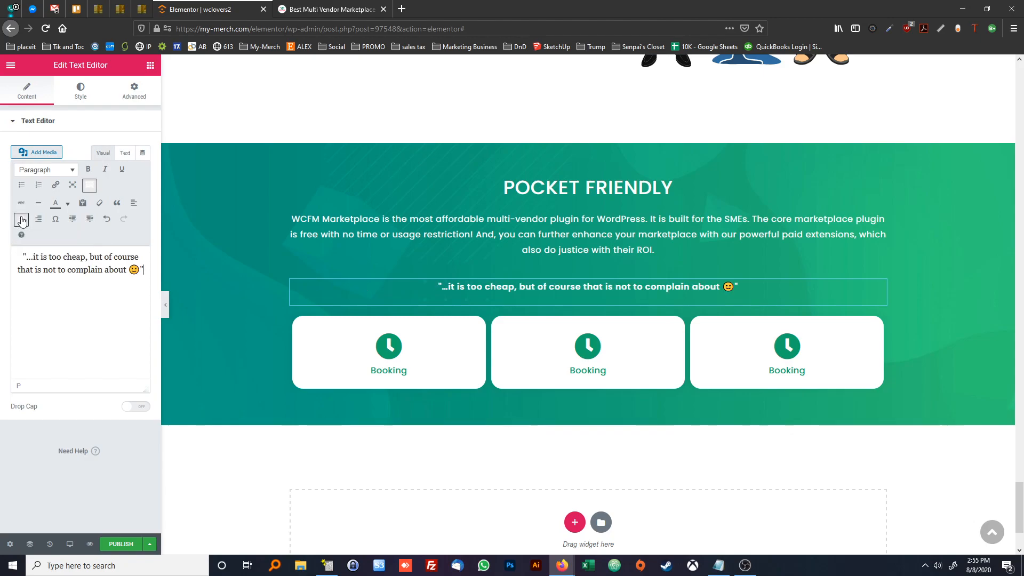
{"action": "left_click", "coordinate": [471, 265]}
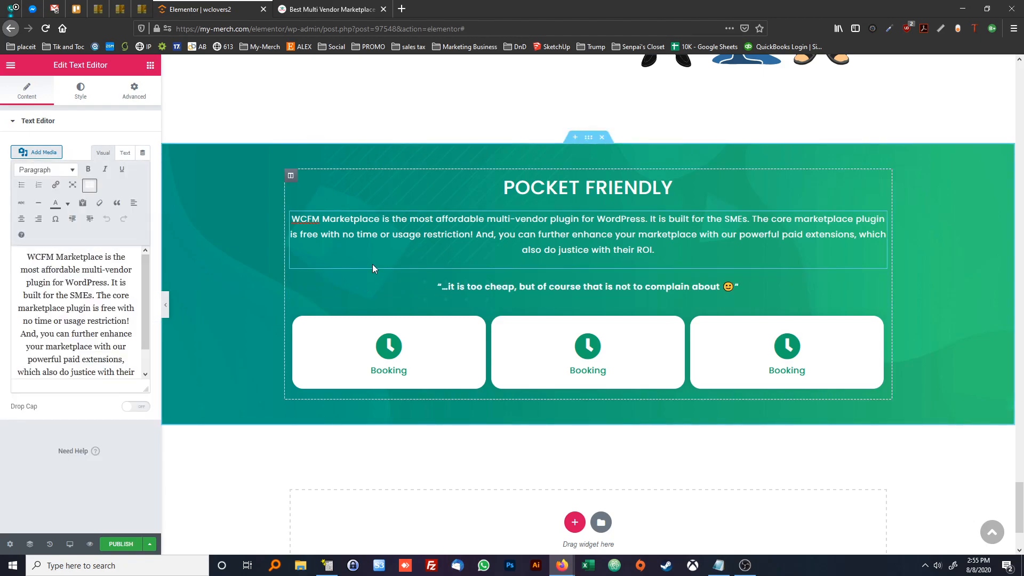
Duplicate the Booking text label in the first tile after comparing it with the reference site's pricing tiles
{"action": "left_click", "coordinate": [299, 13]}
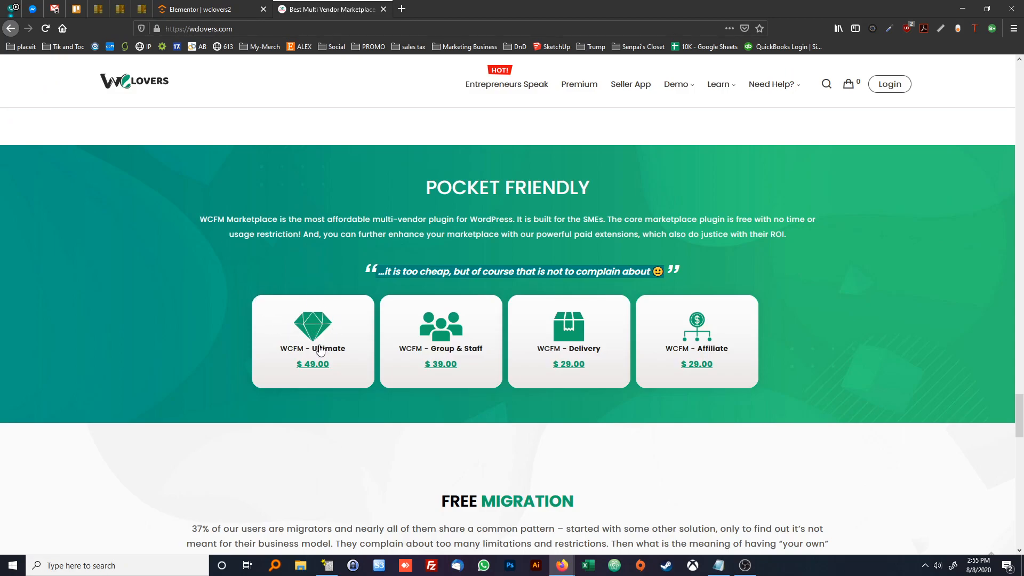
{"action": "left_click", "coordinate": [216, 14]}
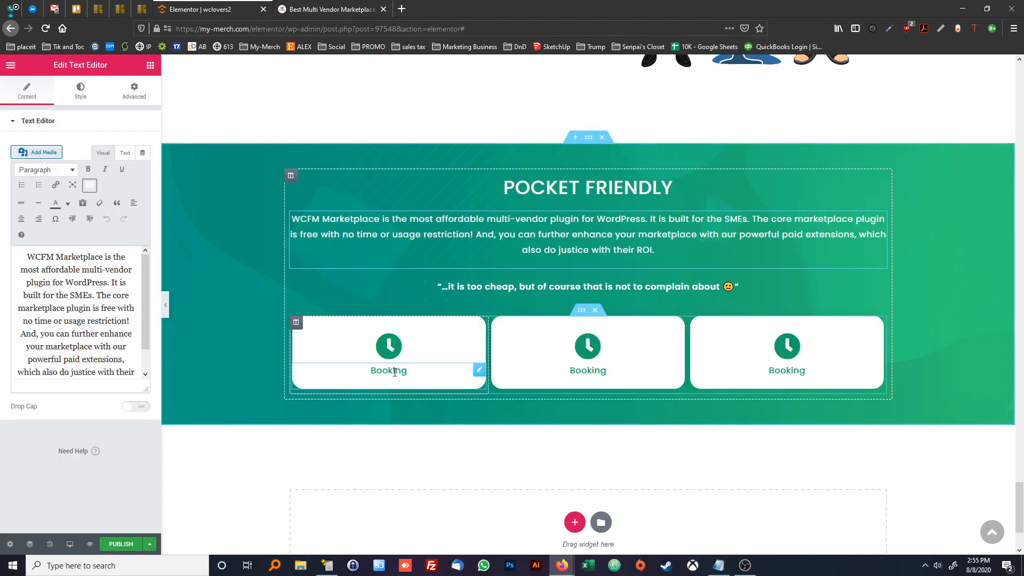
{"action": "left_click_drag", "start_coordinate": [406, 372], "coordinate": [371, 372]}
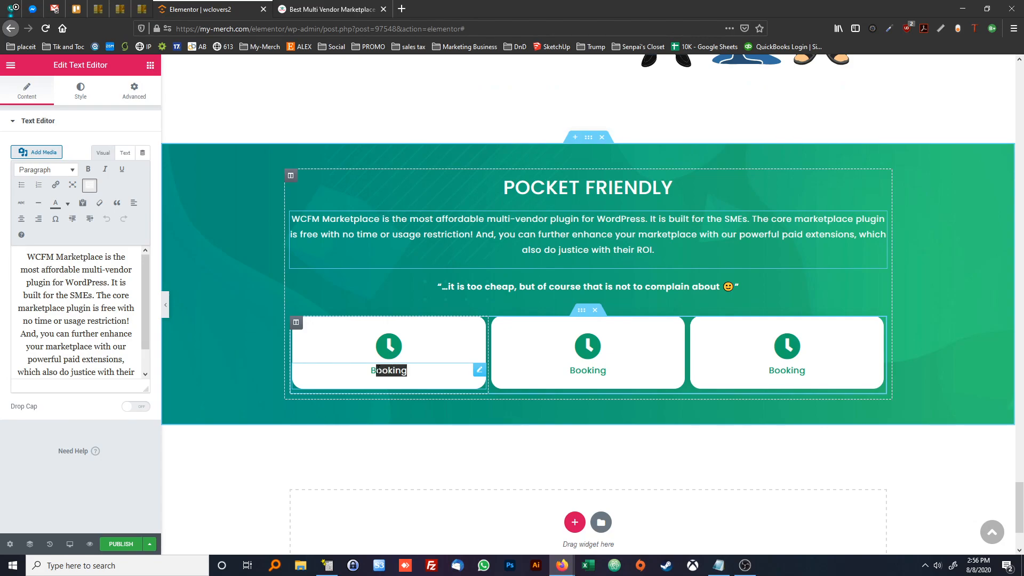
{"action": "left_click", "coordinate": [322, 10]}
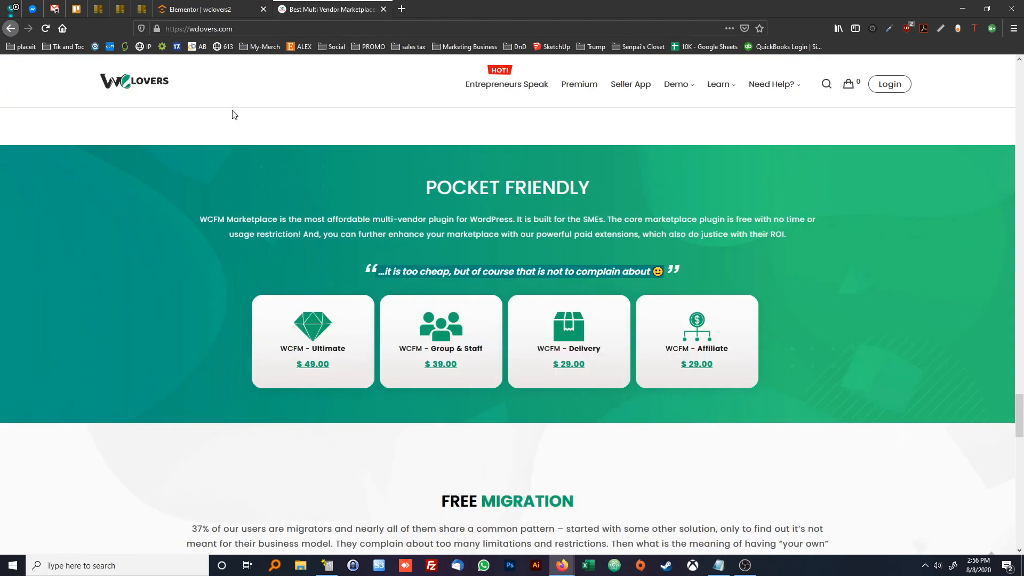
{"action": "left_click", "coordinate": [197, 12]}
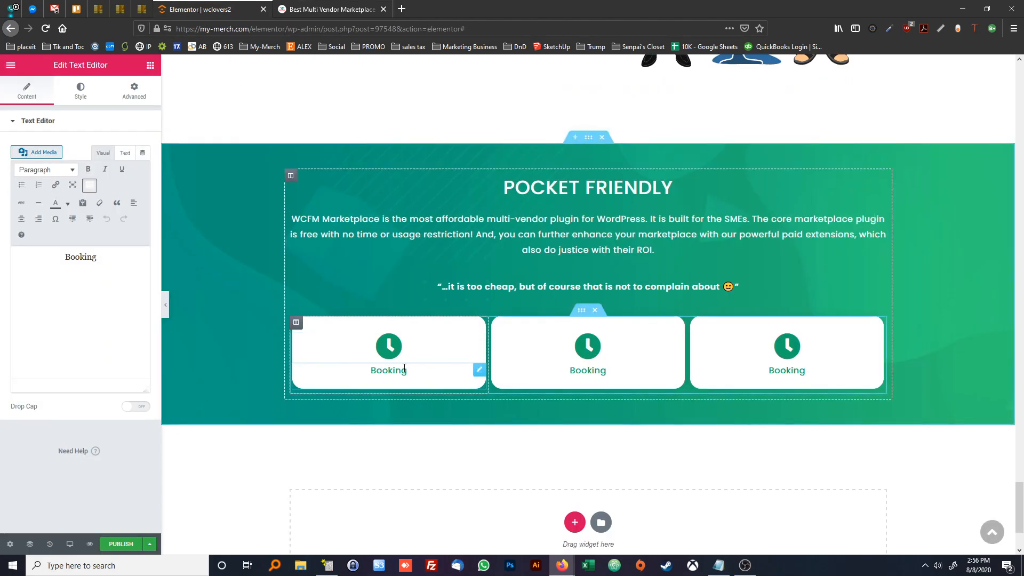
{"action": "right_click", "coordinate": [467, 372]}
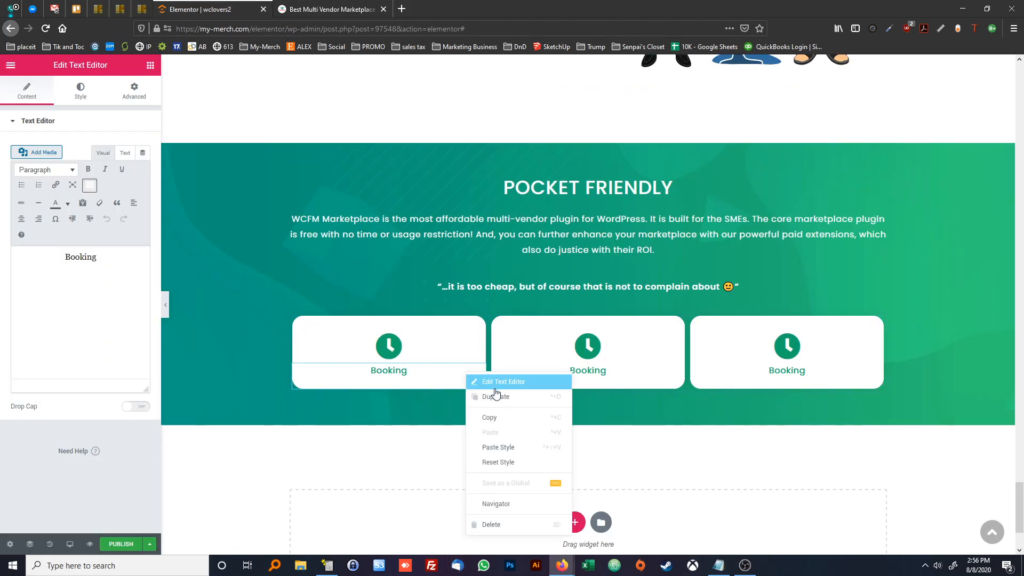
{"action": "left_click", "coordinate": [475, 395]}
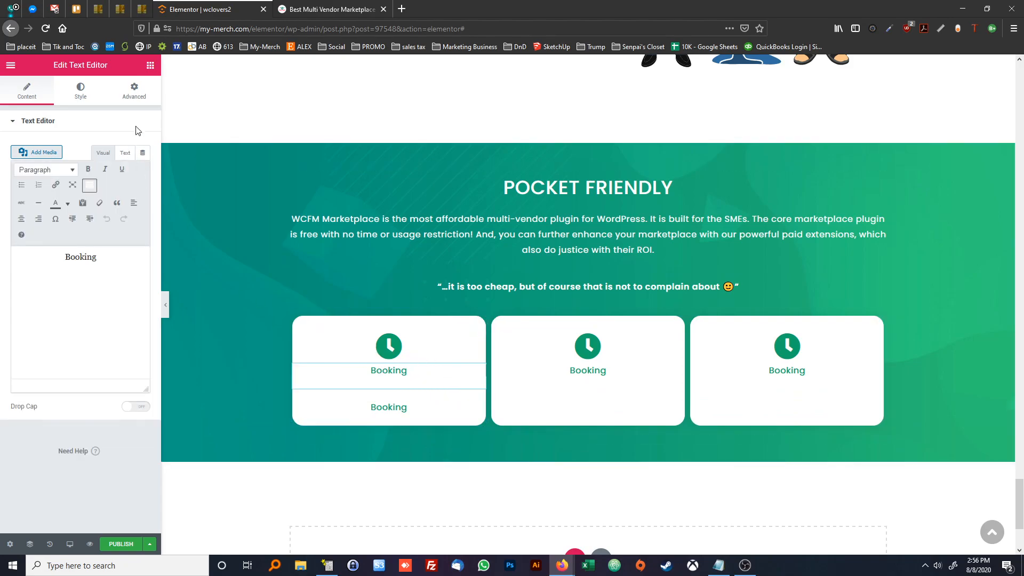
Unlink the margins of the first tile's upper Booking label and set its bottom margin to -40 px
{"action": "left_click", "coordinate": [134, 91]}
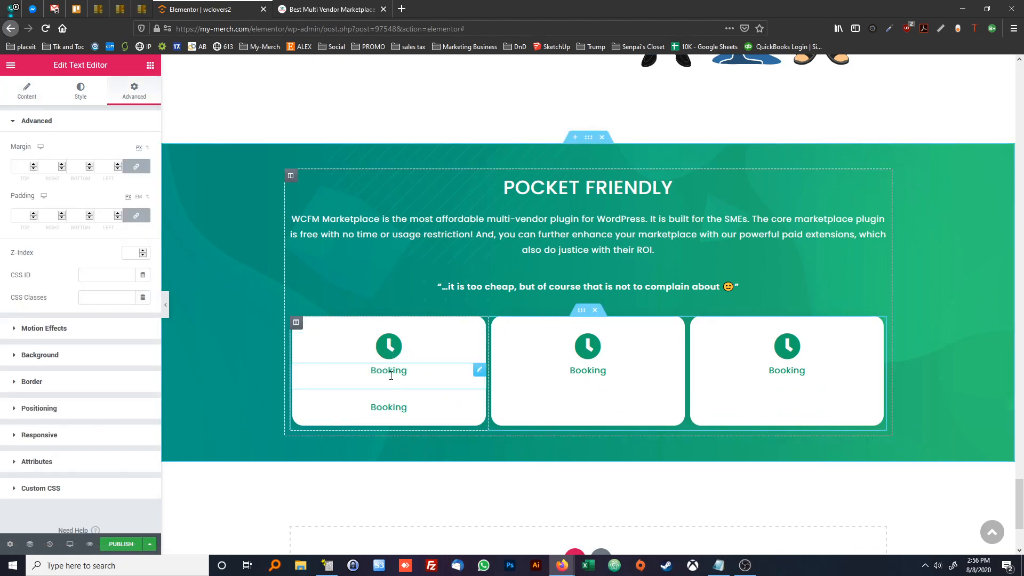
{"action": "left_click", "coordinate": [136, 166]}
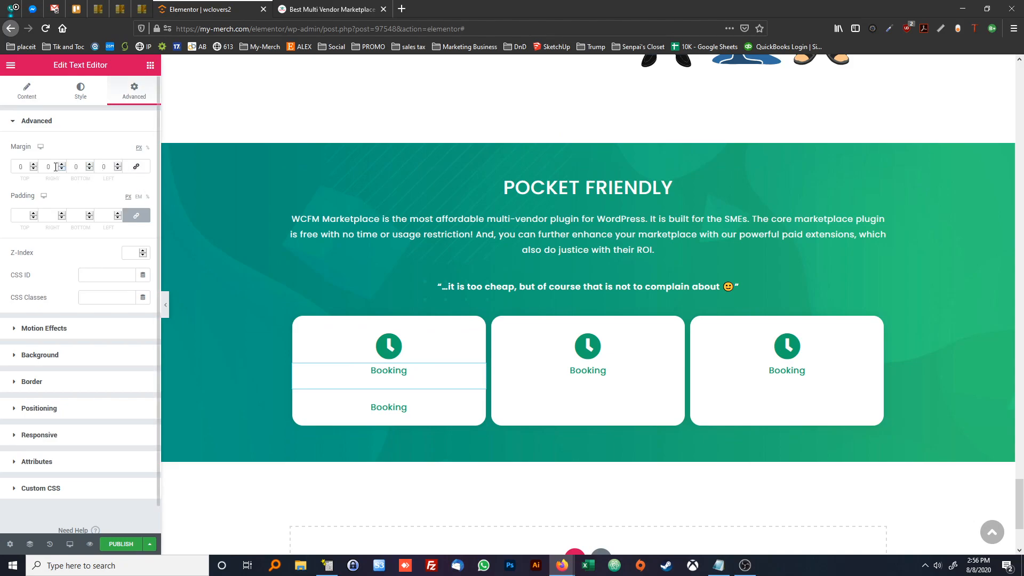
{"action": "left_click", "coordinate": [89, 169]}
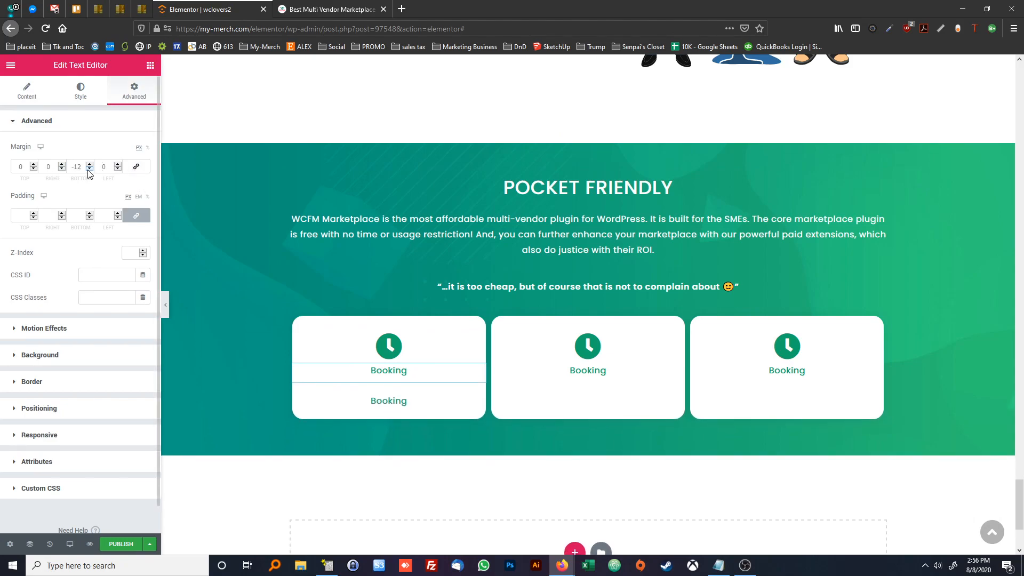
{"action": "left_click_drag", "start_coordinate": [89, 169], "coordinate": [89, 169]}
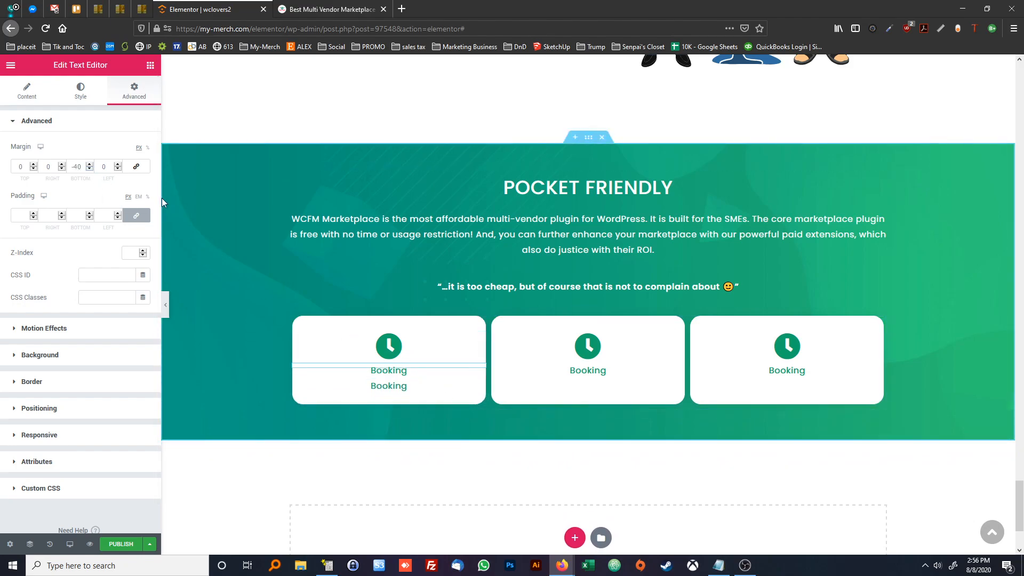
Try to change the text colour of the first tile's upper Booking label to black
{"action": "left_click", "coordinate": [81, 91]}
{"action": "left_click", "coordinate": [129, 171]}
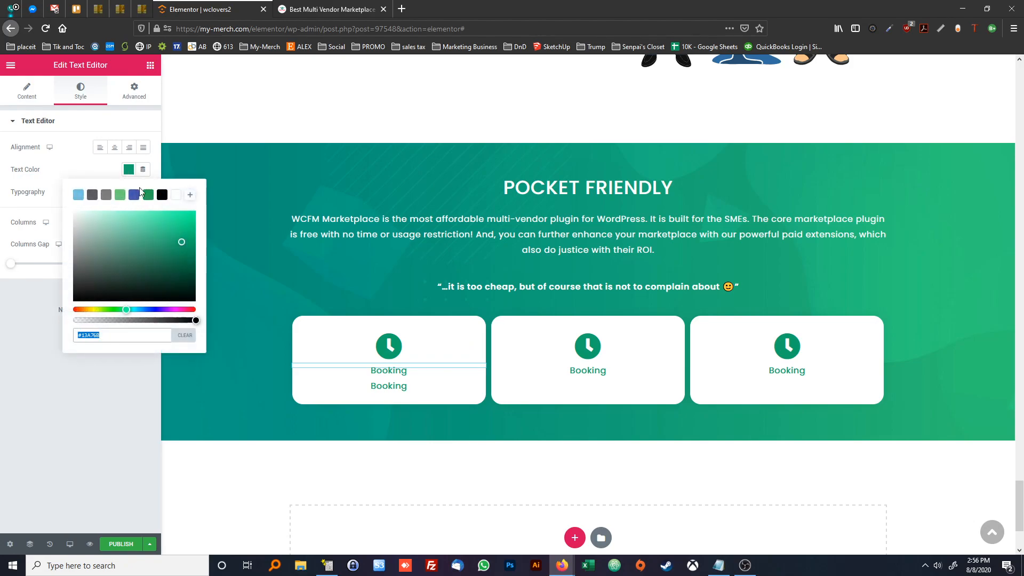
{"action": "left_click", "coordinate": [161, 197]}
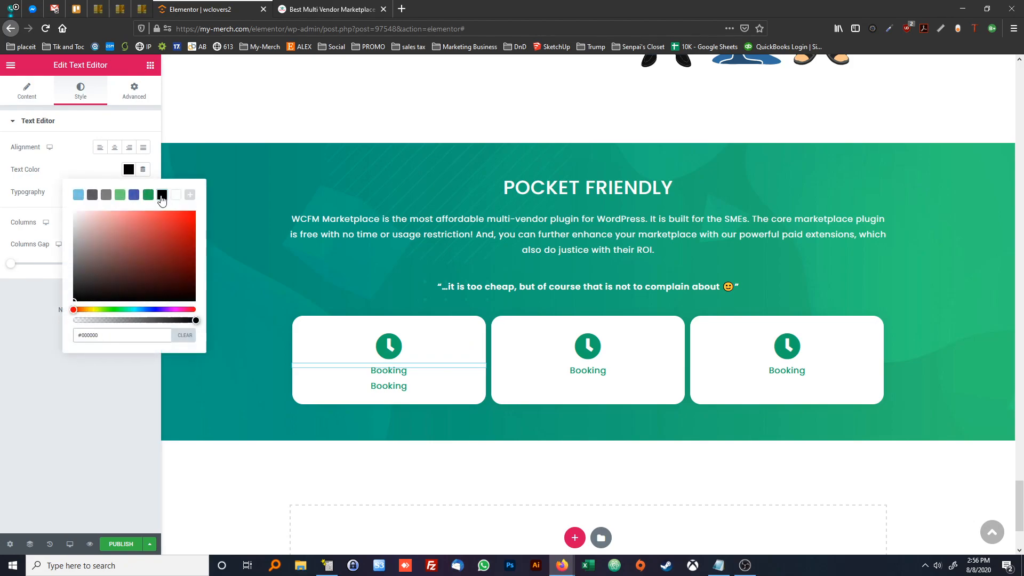
{"action": "right_click", "coordinate": [444, 367]}
{"action": "left_click", "coordinate": [469, 379]}
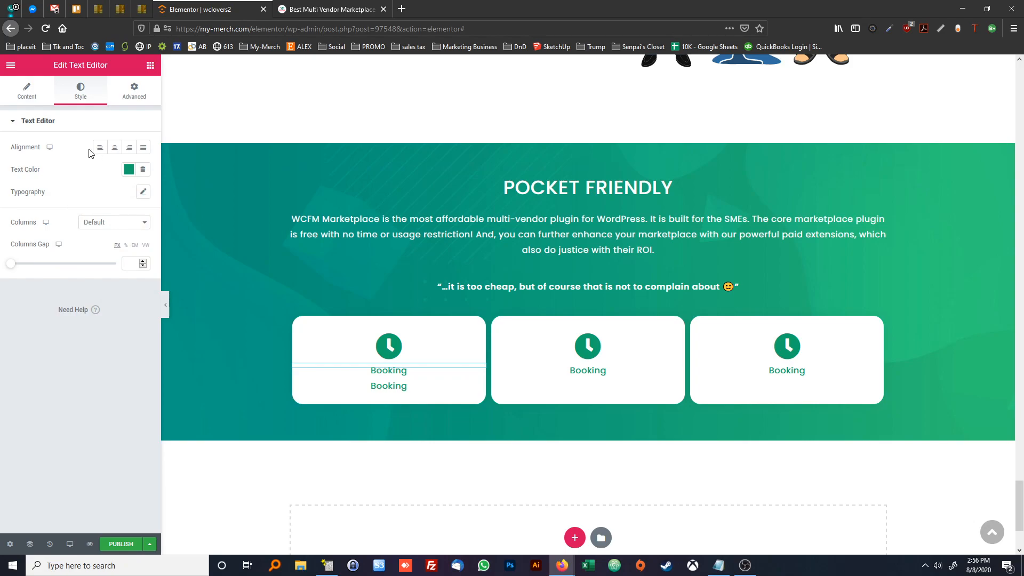
{"action": "left_click", "coordinate": [128, 171]}
{"action": "left_click", "coordinate": [161, 195]}
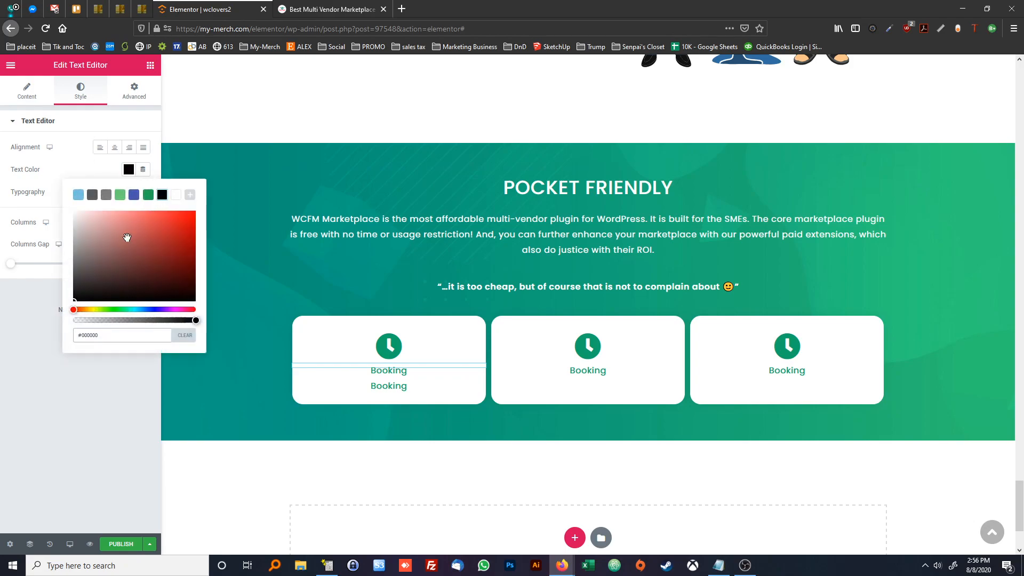
{"action": "left_click", "coordinate": [45, 336]}
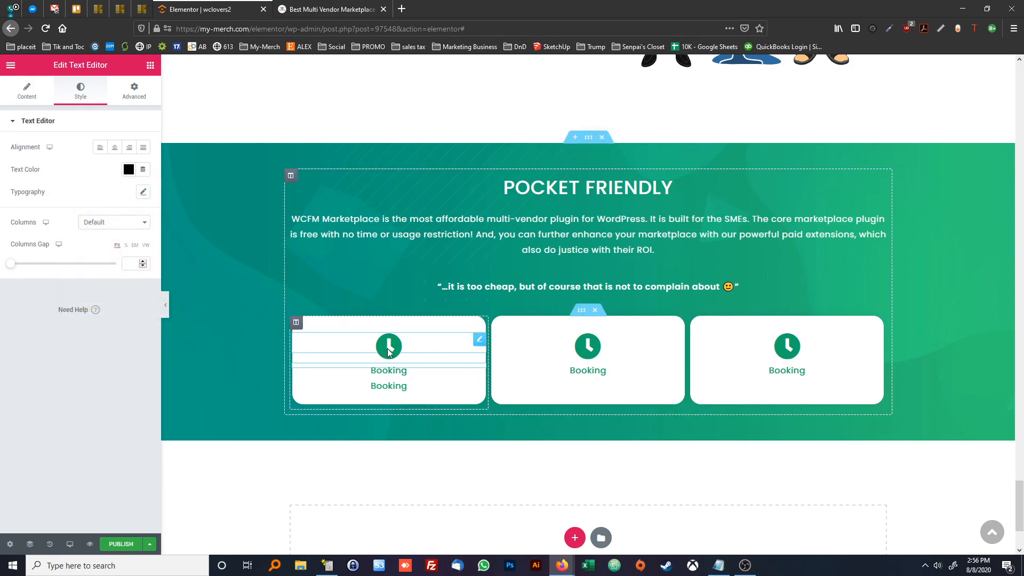
Set the text colour of the upper Booking label in the first tile to black
{"action": "left_click", "coordinate": [407, 388]}
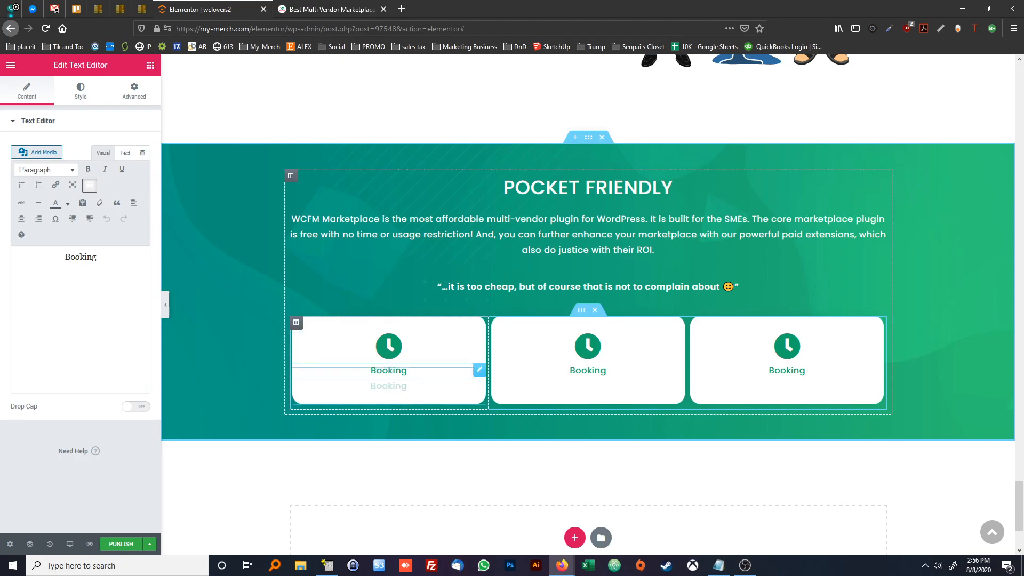
{"action": "left_click", "coordinate": [390, 368]}
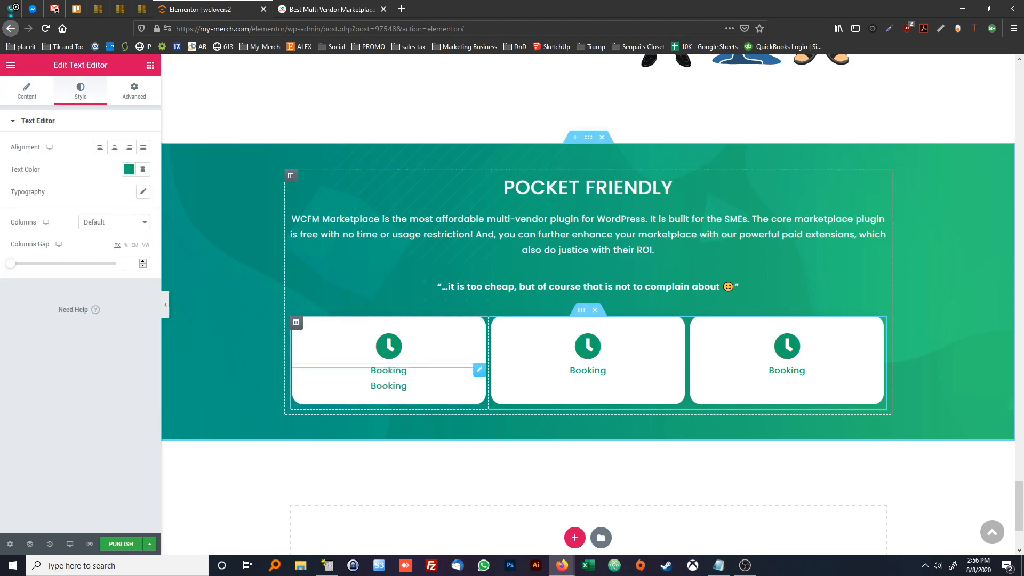
{"action": "left_click", "coordinate": [129, 170]}
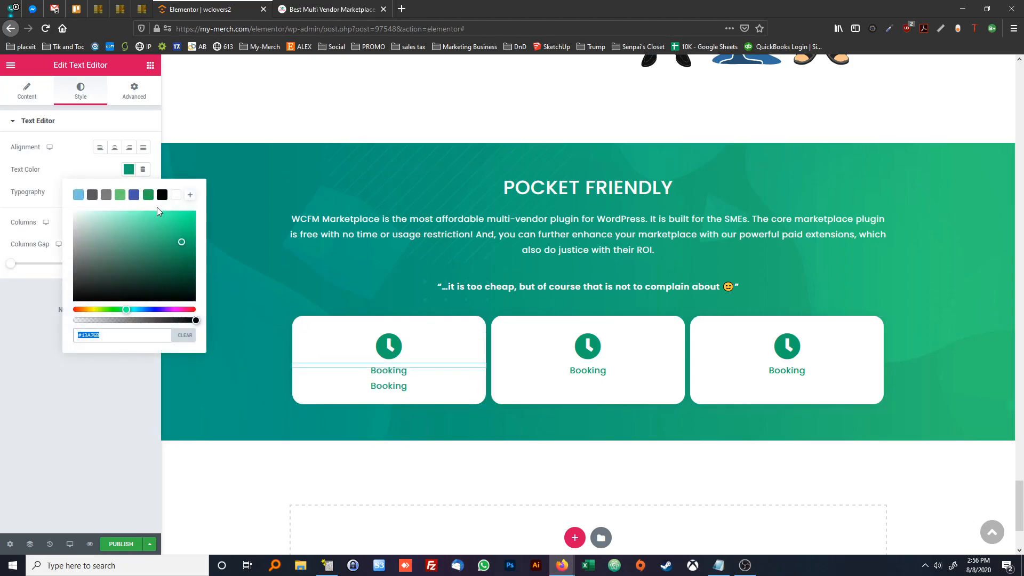
{"action": "left_click", "coordinate": [92, 195]}
{"action": "left_click", "coordinate": [161, 195]}
{"action": "left_click", "coordinate": [115, 372]}
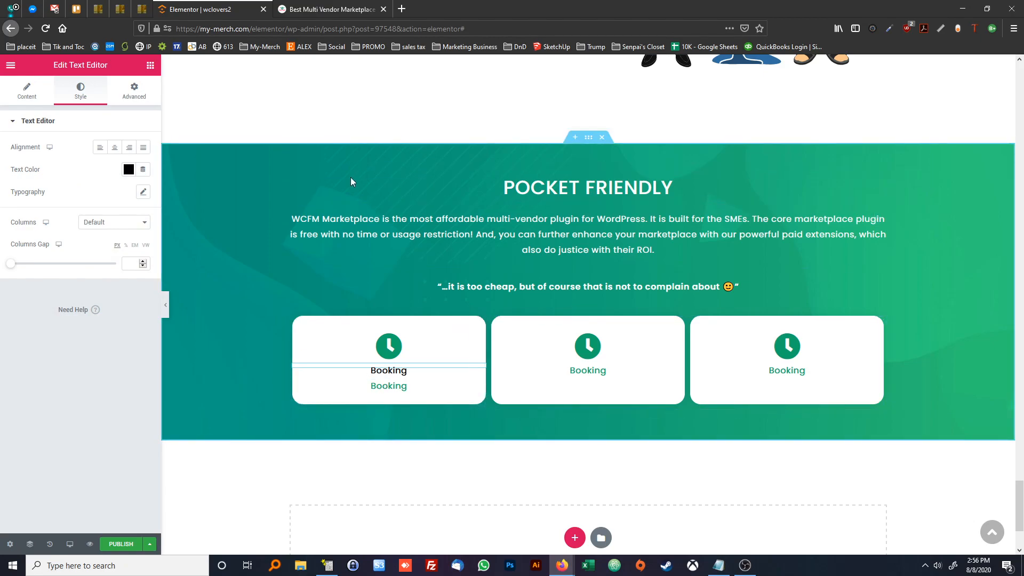
Replace the first tile's lower Booking label with "$49.00" and underline it to match the reference
{"action": "left_click", "coordinate": [389, 385]}
{"action": "left_click_drag", "start_coordinate": [107, 258], "coordinate": [47, 254]}
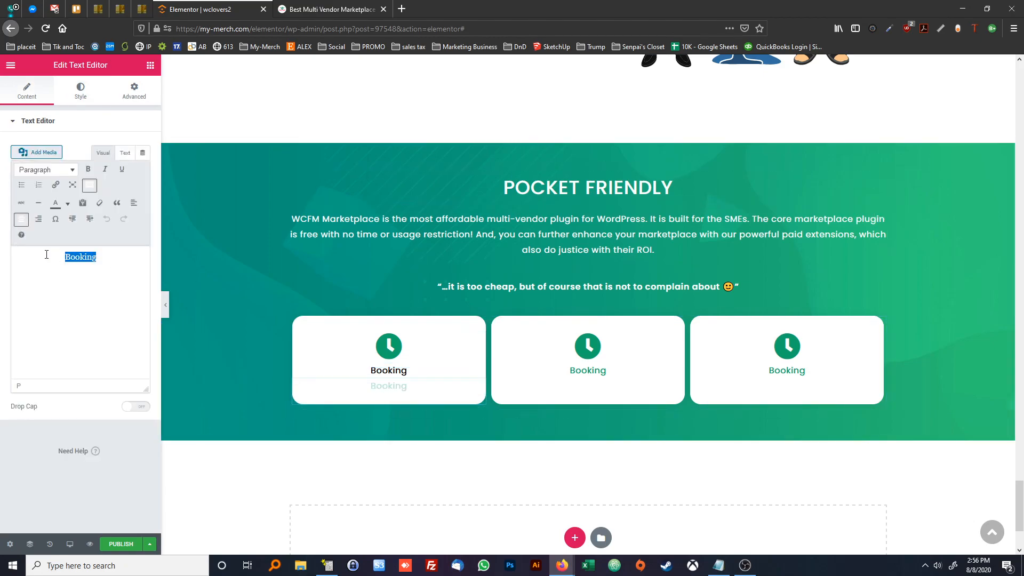
{"action": "type", "text": "$49.00"}
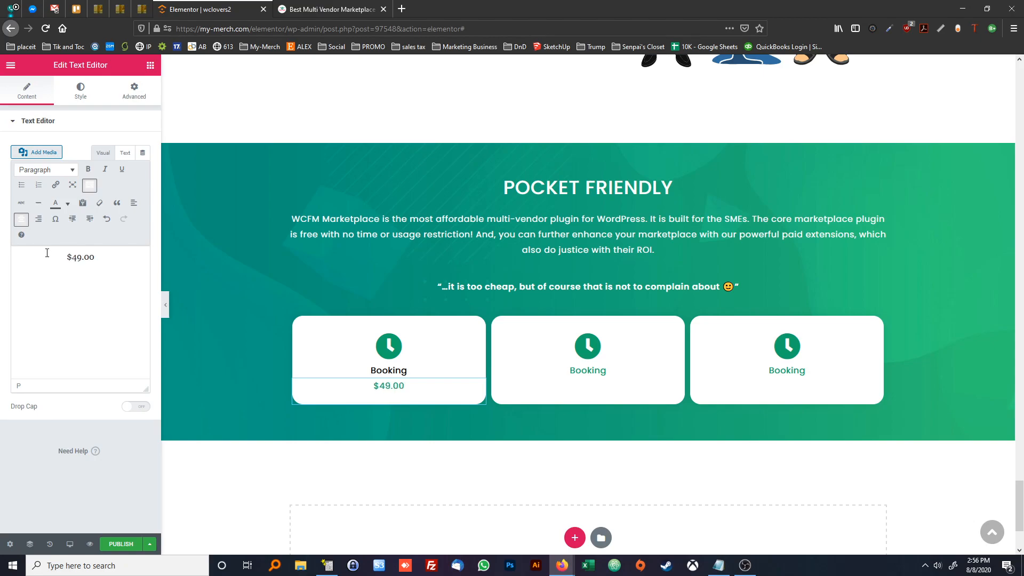
{"action": "left_click", "coordinate": [316, 9]}
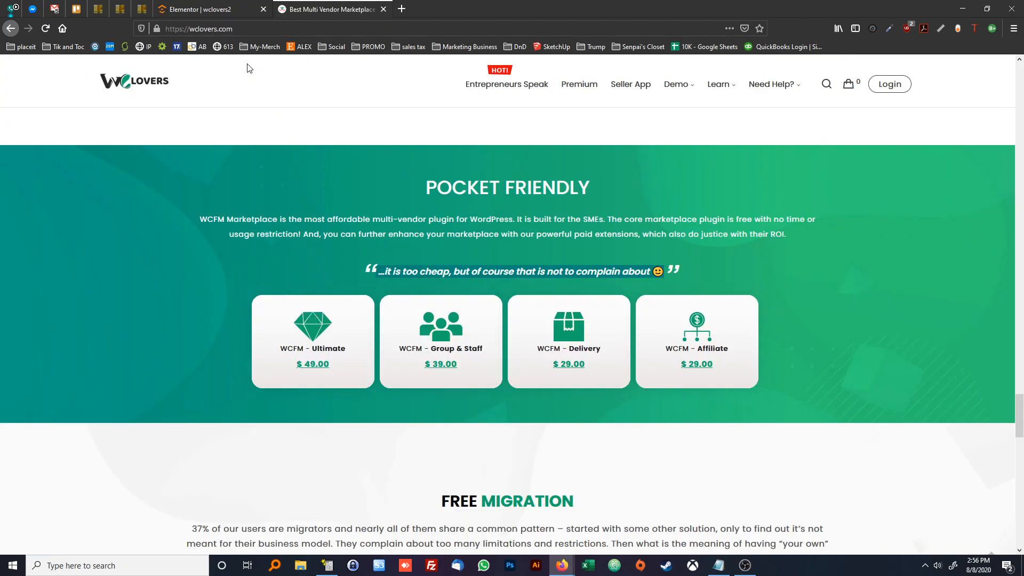
{"action": "left_click", "coordinate": [216, 10]}
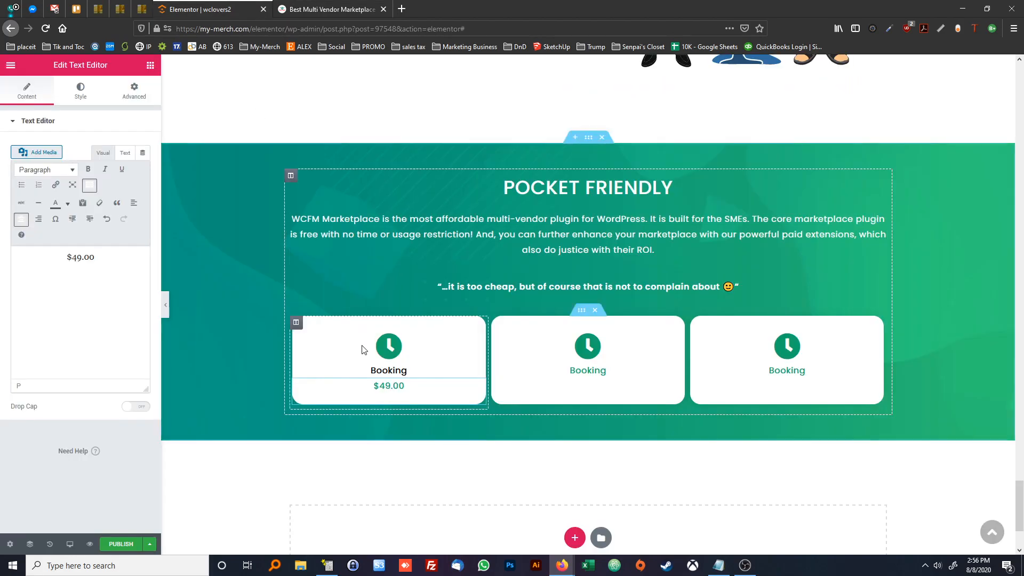
{"action": "left_click_drag", "start_coordinate": [96, 258], "coordinate": [46, 253]}
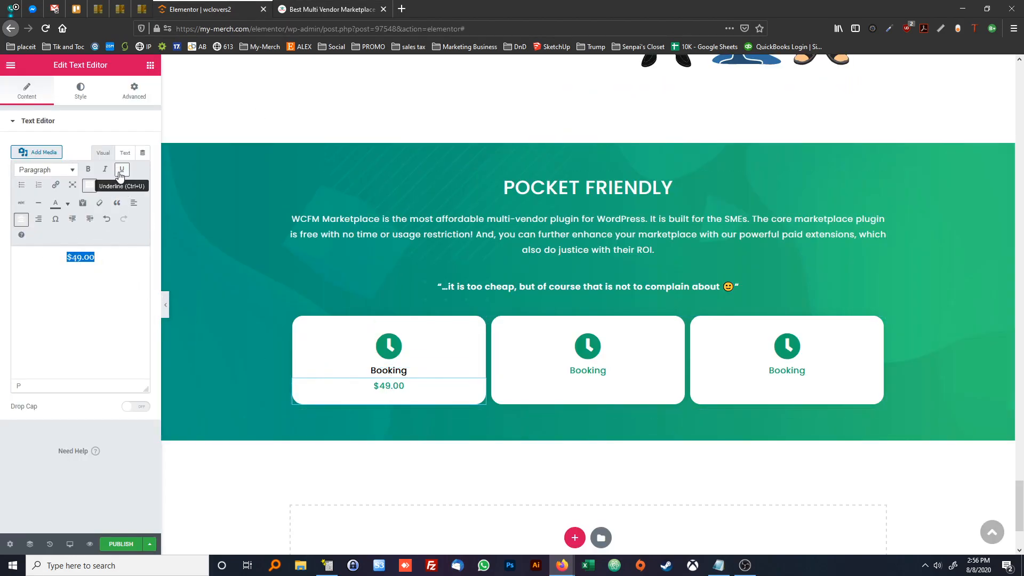
{"action": "left_click", "coordinate": [120, 171]}
Replace the first tile's black Booking label with "WCFM - Ultimate", making only "Ultimate" bold
{"action": "left_click", "coordinate": [80, 91]}
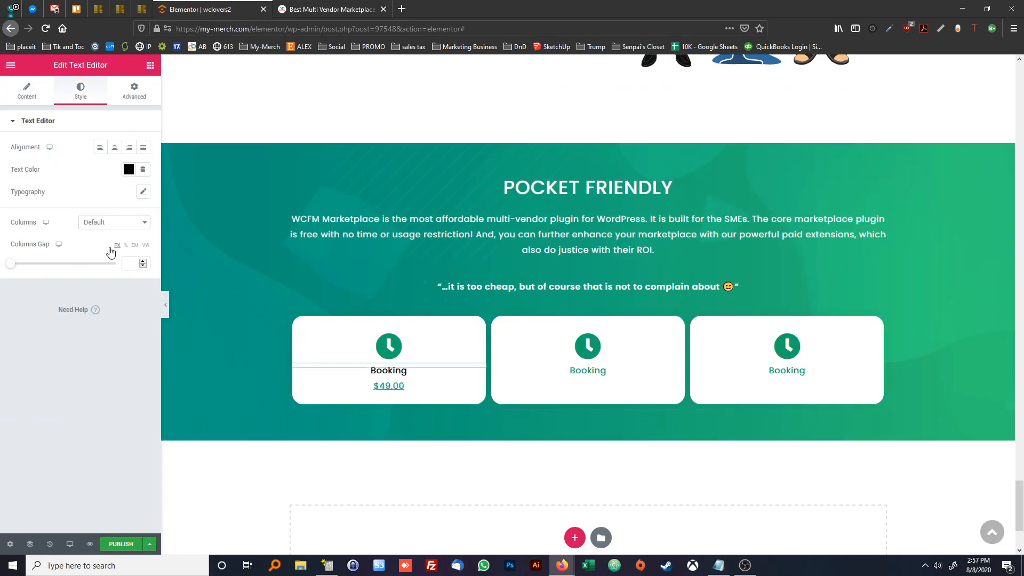
{"action": "left_click", "coordinate": [26, 91]}
{"action": "left_click_drag", "start_coordinate": [97, 257], "coordinate": [9, 250]}
{"action": "type", "text": "wcFM -"}
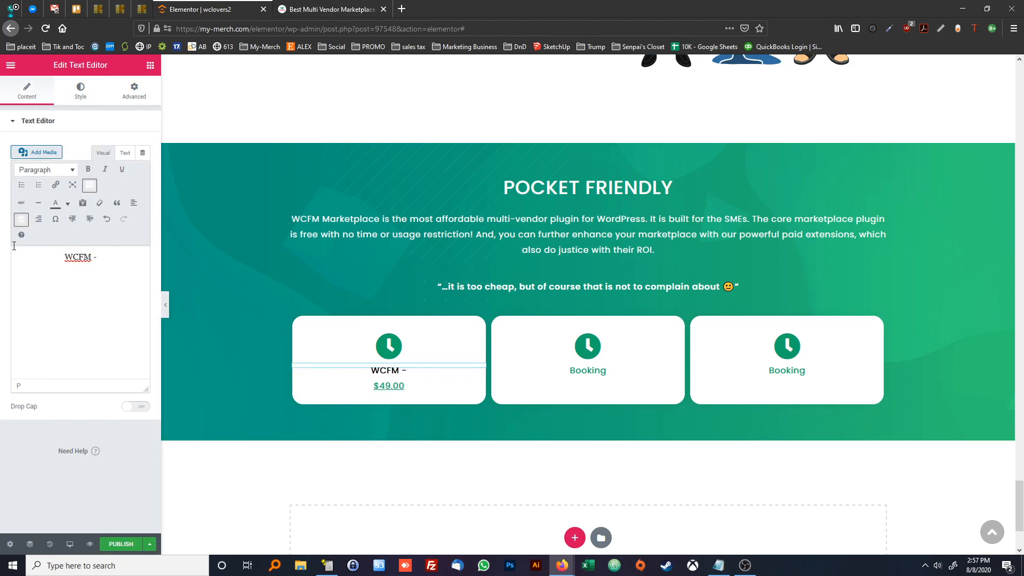
{"action": "left_click", "coordinate": [338, 9]}
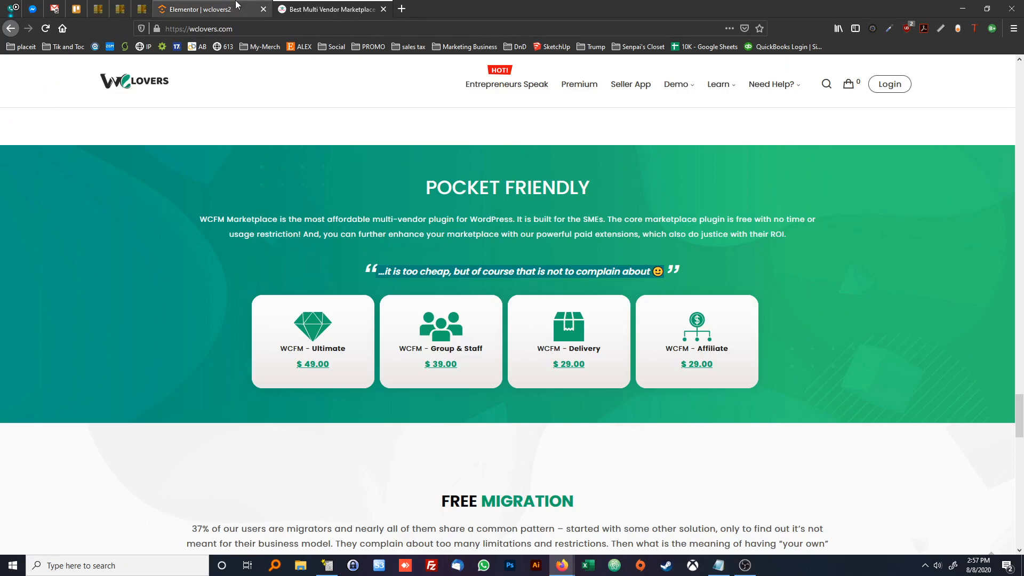
{"action": "left_click", "coordinate": [202, 9]}
{"action": "type", "text": "Ultimate"}
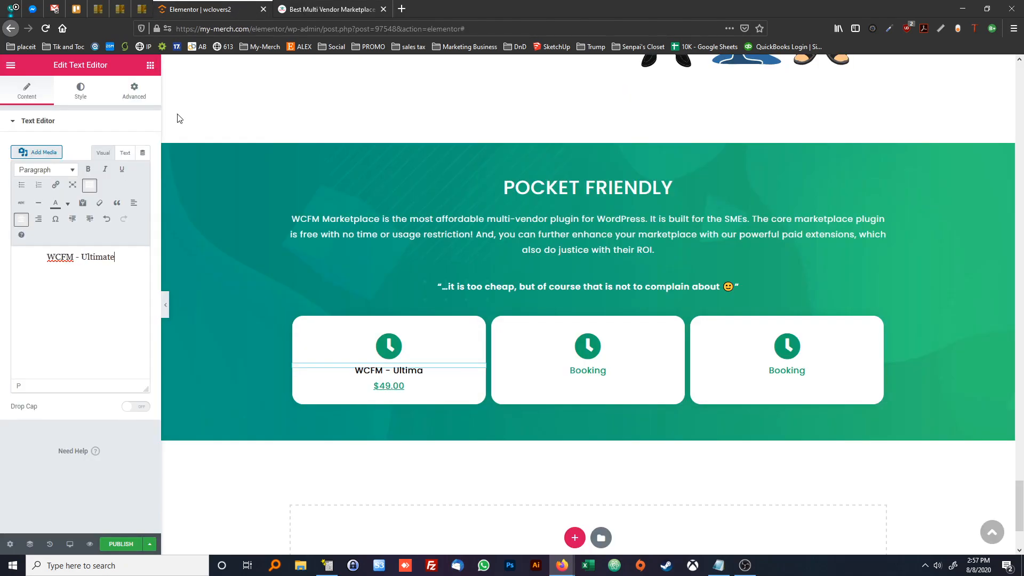
{"action": "left_click_drag", "start_coordinate": [125, 254], "coordinate": [88, 257]}
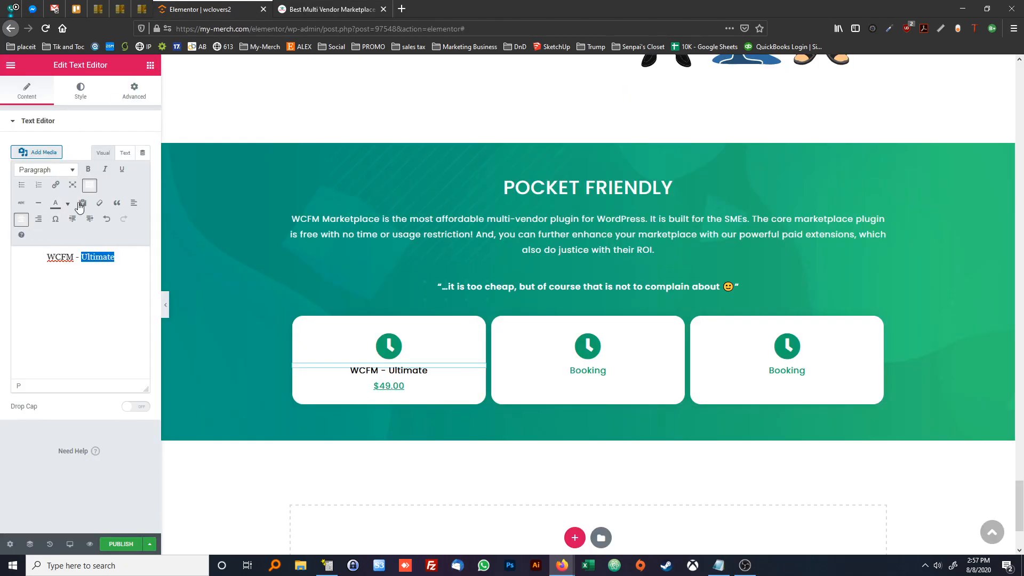
{"action": "left_click", "coordinate": [88, 170]}
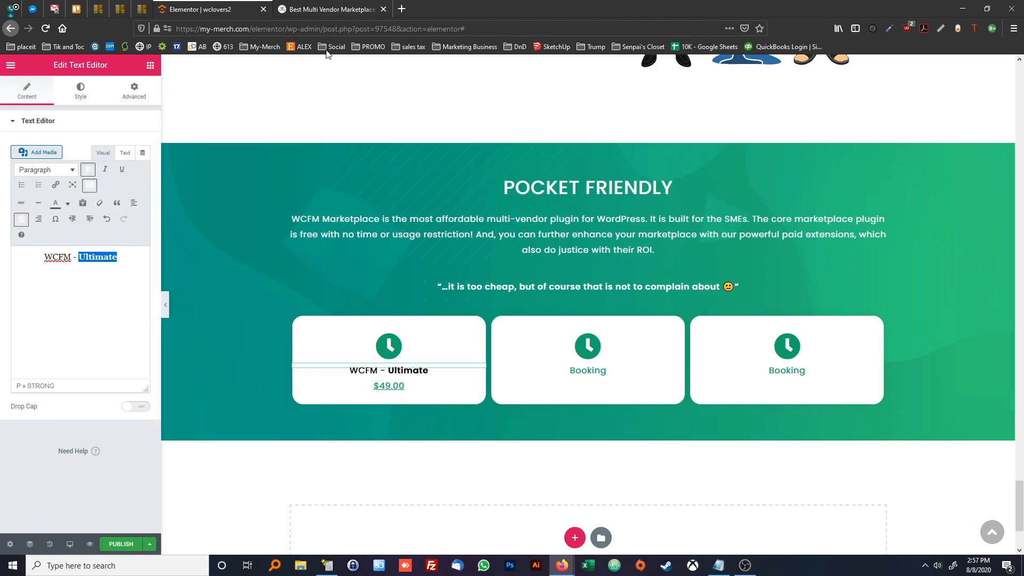
Delete the two remaining Booking tile columns beside the WCFM - Ultimate tile
{"action": "left_click", "coordinate": [334, 14]}
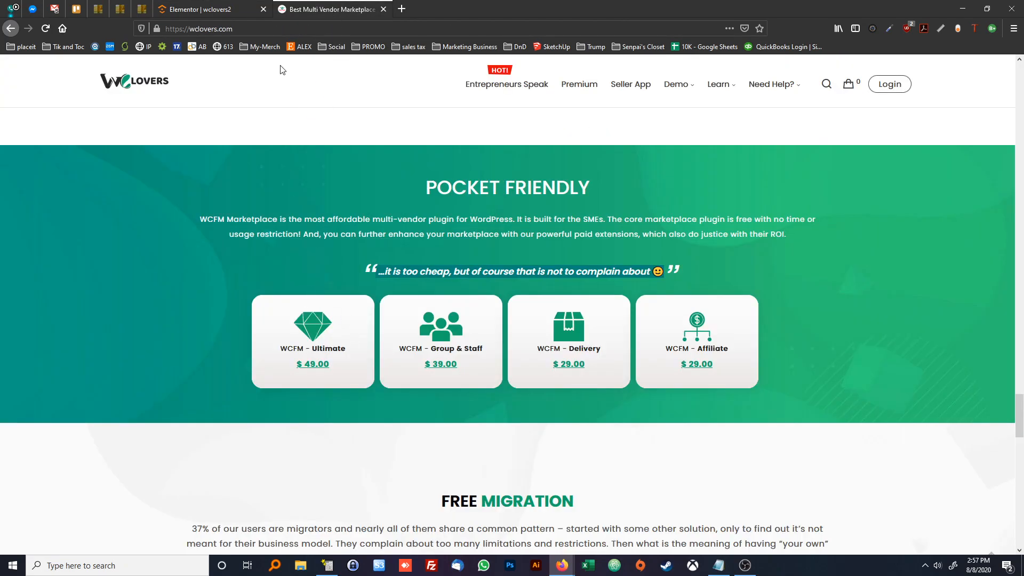
{"action": "left_click", "coordinate": [214, 8]}
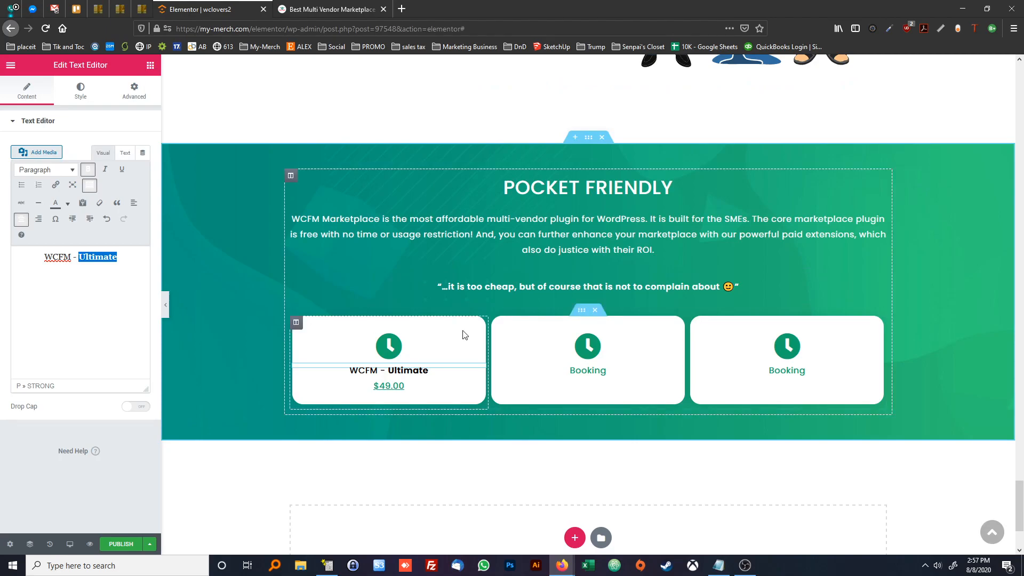
{"action": "right_click", "coordinate": [497, 389]}
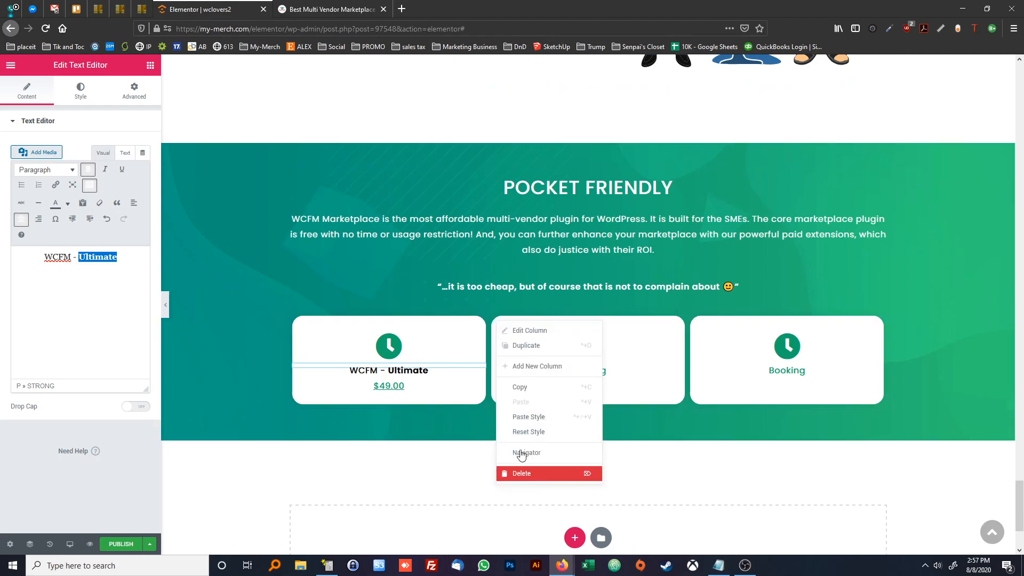
{"action": "left_click", "coordinate": [522, 533]}
{"action": "right_click", "coordinate": [659, 327]}
{"action": "left_click", "coordinate": [678, 471]}
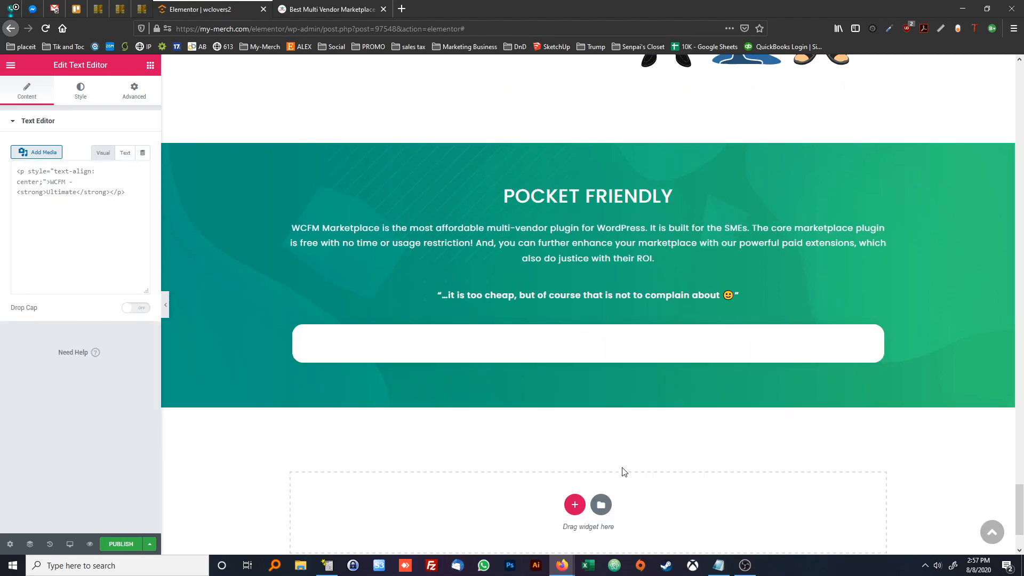
Duplicate the WCFM - Ultimate tile column three times to make a row of four tiles in the Pocket Friendly section
{"action": "right_click", "coordinate": [297, 328]}
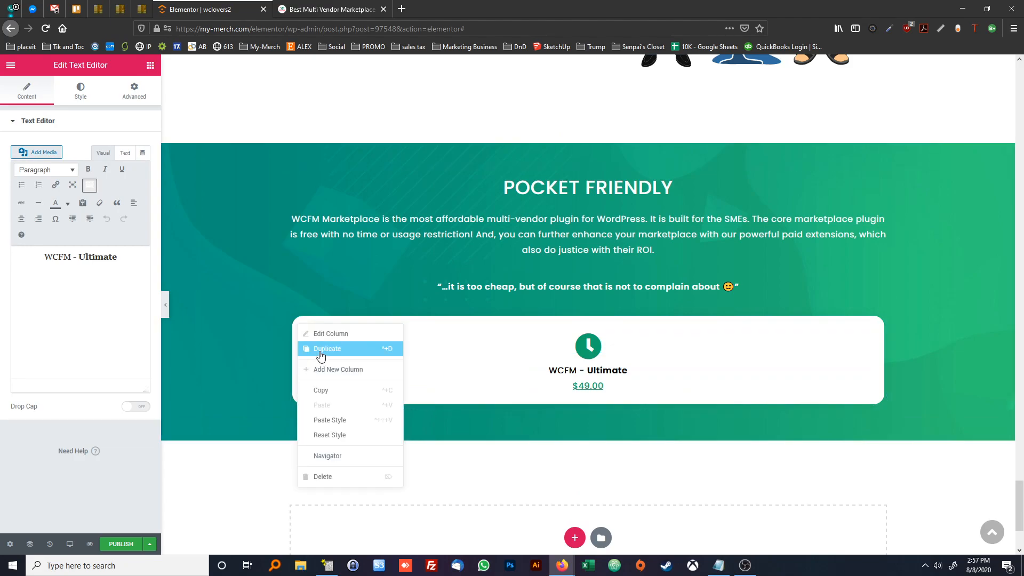
{"action": "left_click", "coordinate": [317, 349]}
{"action": "right_click", "coordinate": [297, 331]}
{"action": "left_click", "coordinate": [314, 349]}
{"action": "right_click", "coordinate": [296, 332]}
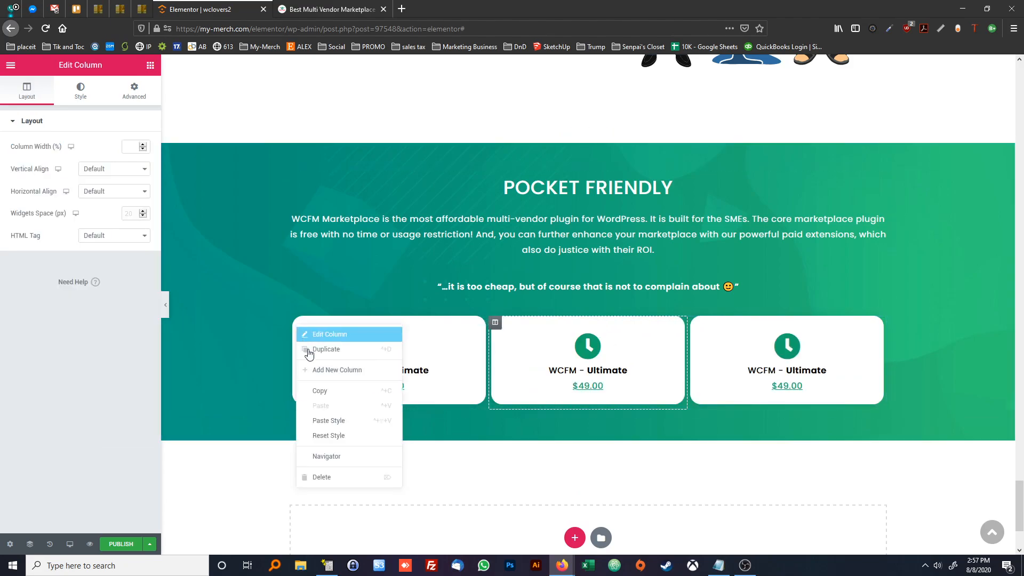
{"action": "left_click", "coordinate": [314, 350]}
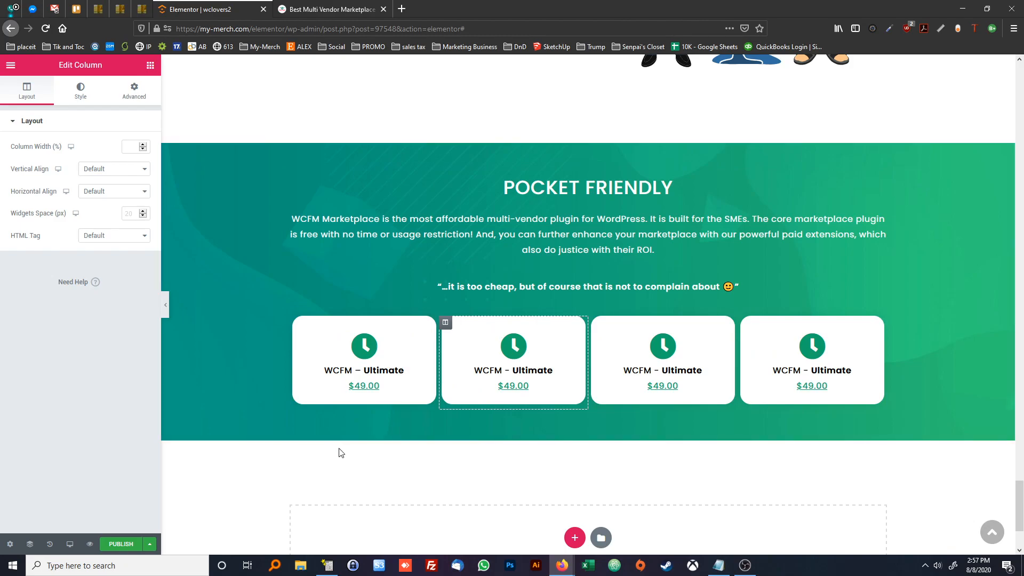
Compare the row of duplicated tiles with the Pocket Friendly pricing tiles on the wclovers.com reference page
{"action": "left_click", "coordinate": [324, 9]}
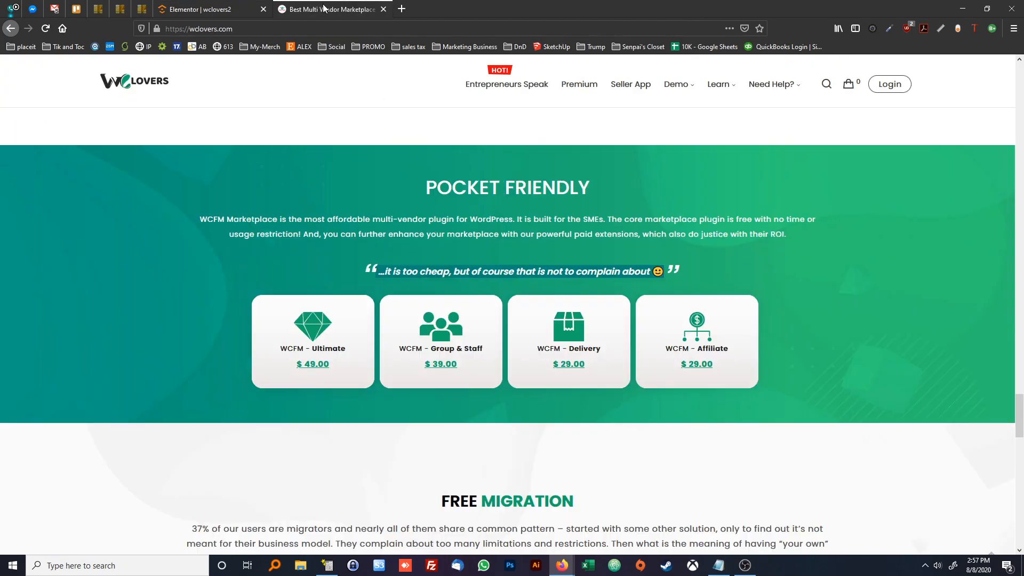
{"action": "left_click", "coordinate": [217, 11]}
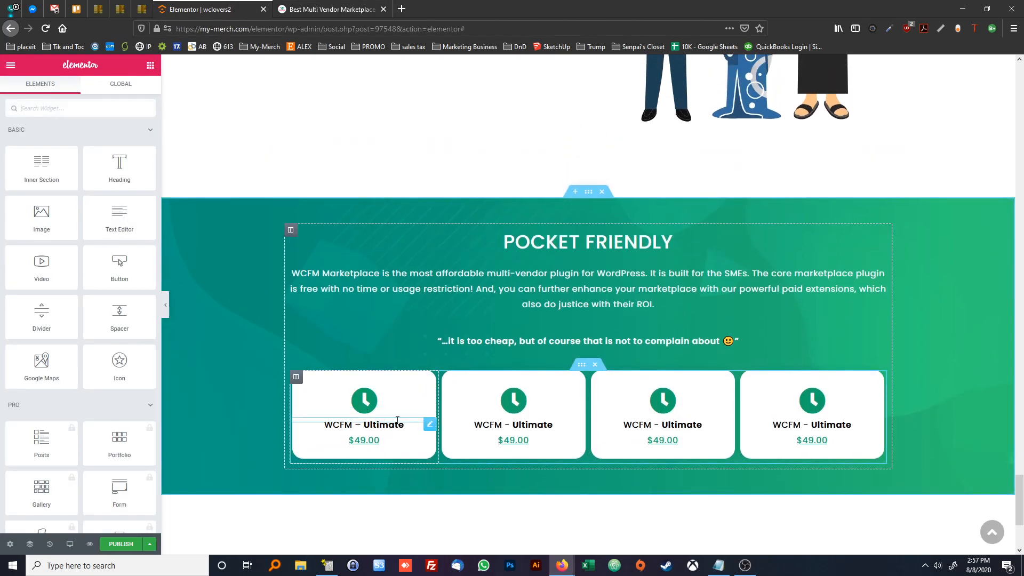
{"action": "key", "text": "ctrl+Tab"}
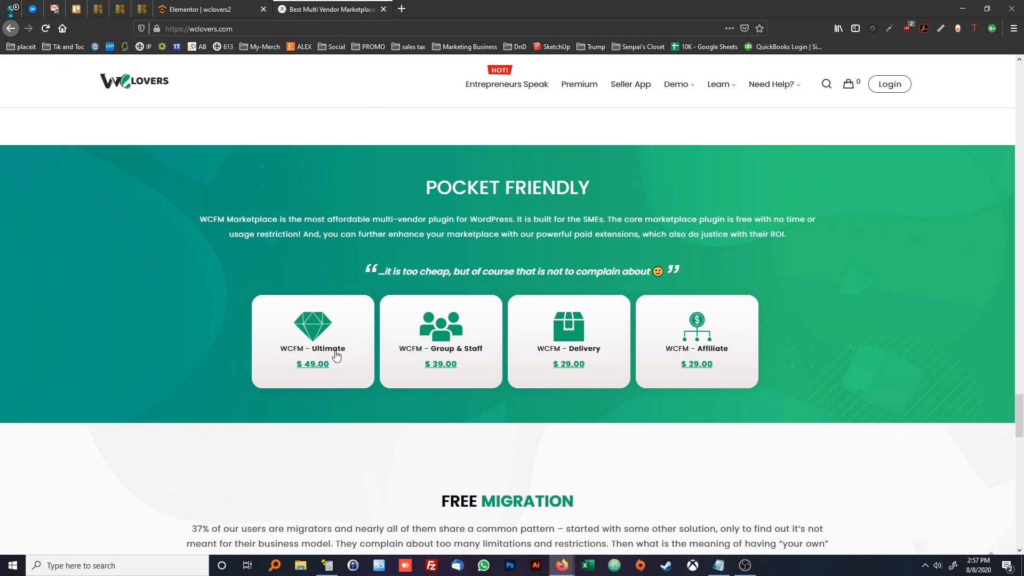